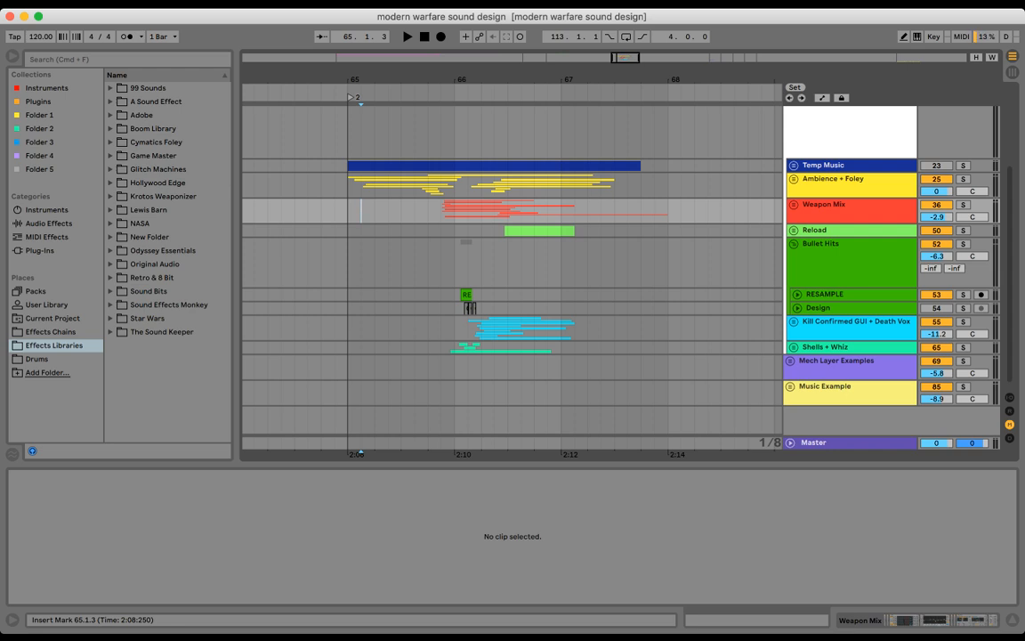
- Look over the clips of the Full Mix group and the test material on the TEST PLAYGROUND track from bar 17 onward
{"action": "scroll", "coordinate": [512, 267], "scroll_direction": "left", "scroll_amount": 3}
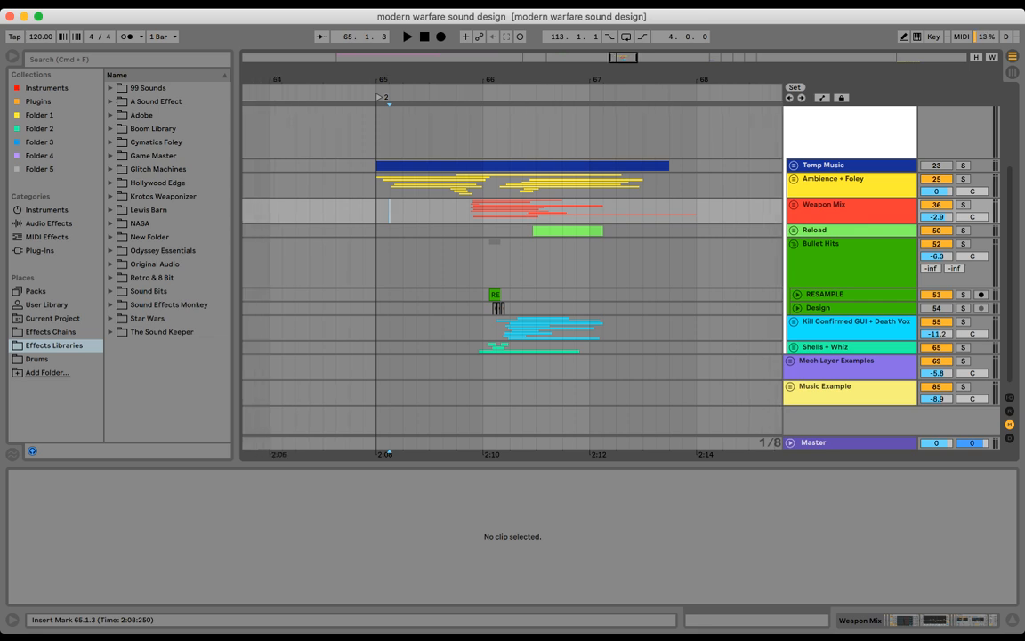
{"action": "left_click_drag", "start_coordinate": [403, 212], "coordinate": [363, 188]}
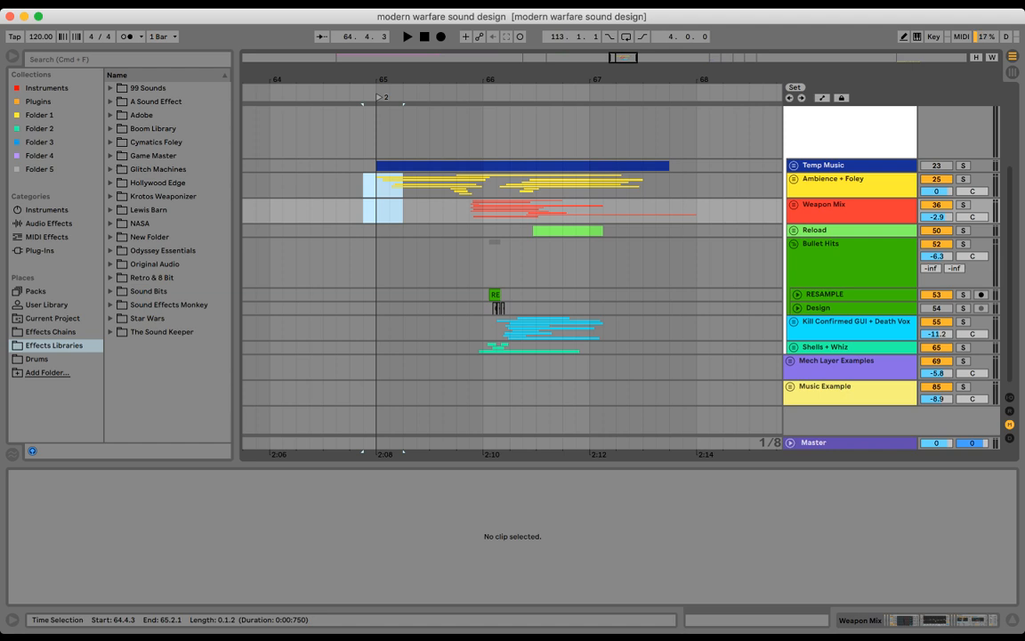
{"action": "left_click", "coordinate": [390, 211]}
{"action": "left_click_drag", "start_coordinate": [349, 134], "coordinate": [710, 347]}
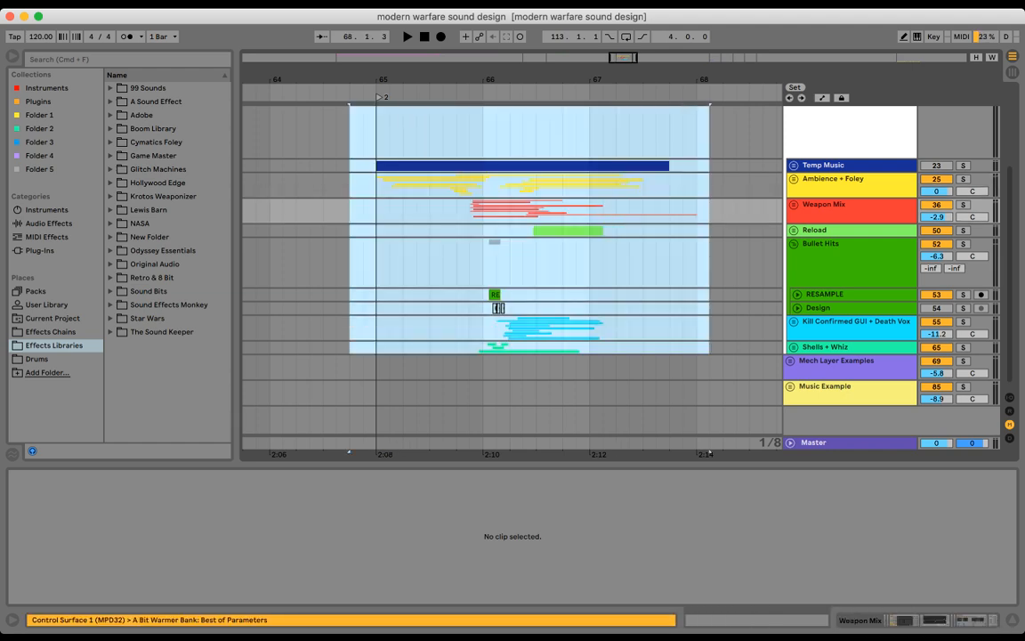
{"action": "left_click_drag", "start_coordinate": [543, 79], "coordinate": [601, 17]}
{"action": "scroll", "coordinate": [511, 267], "scroll_direction": "up", "scroll_amount": 5}
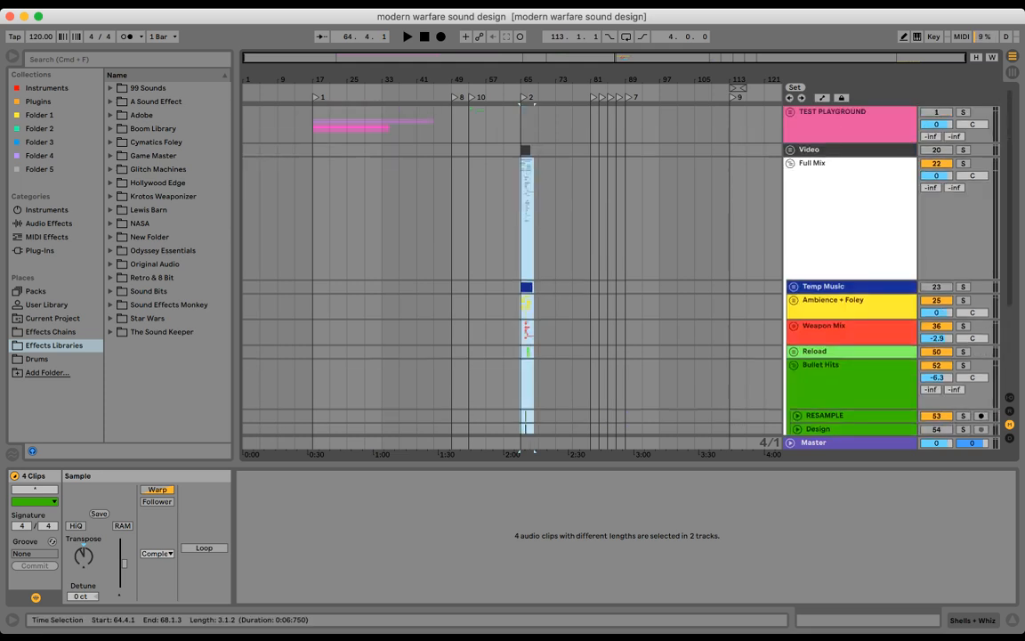
{"action": "scroll", "coordinate": [534, 452], "scroll_direction": "down", "scroll_amount": 3}
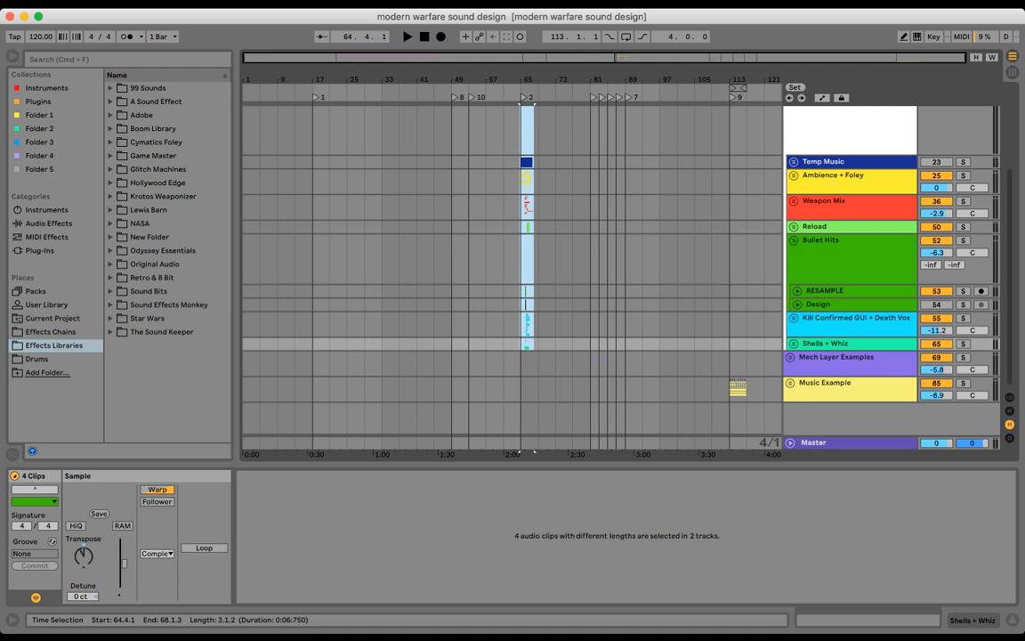
{"action": "left_click", "coordinate": [614, 359]}
{"action": "scroll", "coordinate": [614, 359], "scroll_direction": "up", "scroll_amount": 3}
{"action": "left_click_drag", "start_coordinate": [313, 123], "coordinate": [451, 123]}
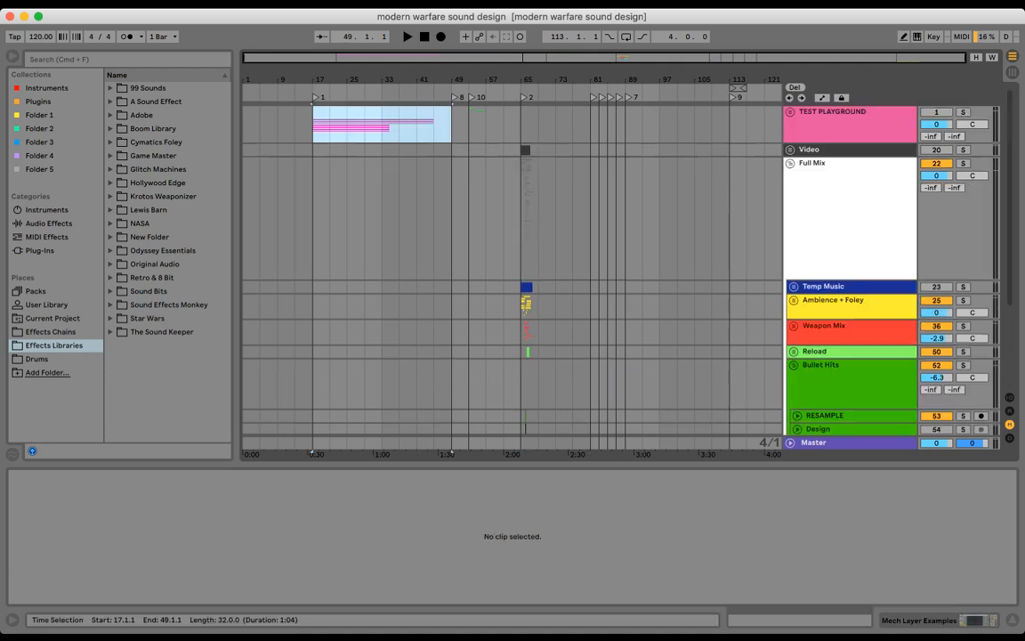
{"action": "left_click", "coordinate": [469, 111]}
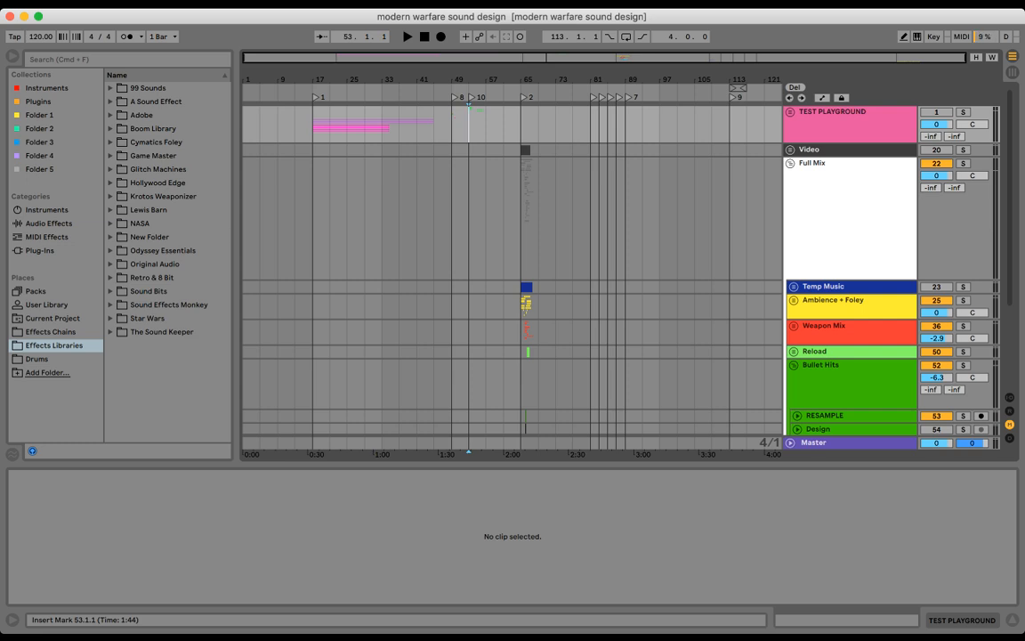
- Examine the clips in the Full Mix subgroups between bars 64 and 68, from Temp Music down to Shells + Whiz
{"action": "left_click_drag", "start_coordinate": [530, 80], "coordinate": [529, 178]}
{"action": "left_click_drag", "start_coordinate": [589, 80], "coordinate": [620, 80]}
{"action": "scroll", "coordinate": [570, 267], "scroll_direction": "down", "scroll_amount": 5}
{"action": "left_click_drag", "start_coordinate": [657, 227], "coordinate": [417, 134]}
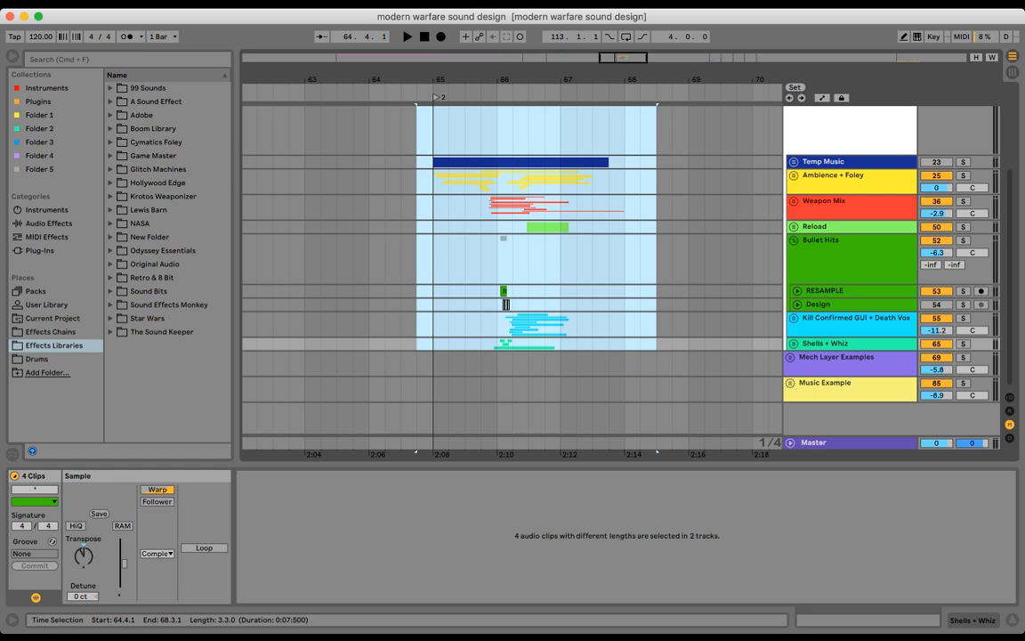
{"action": "left_click", "coordinate": [705, 259]}
{"action": "left_click_drag", "start_coordinate": [673, 343], "coordinate": [416, 162]}
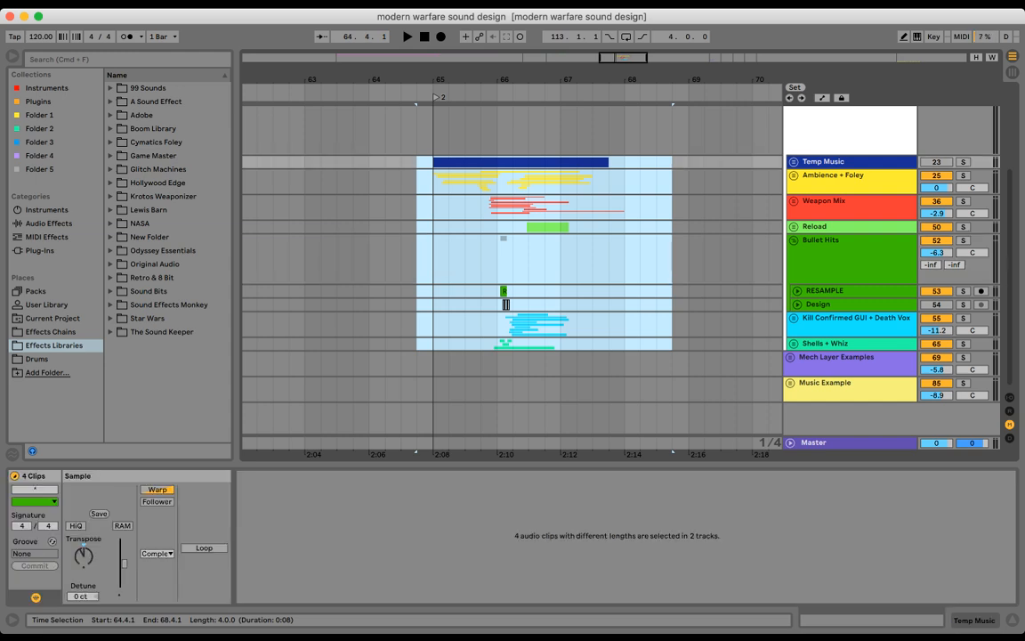
{"action": "left_click_drag", "start_coordinate": [401, 162], "coordinate": [433, 182]}
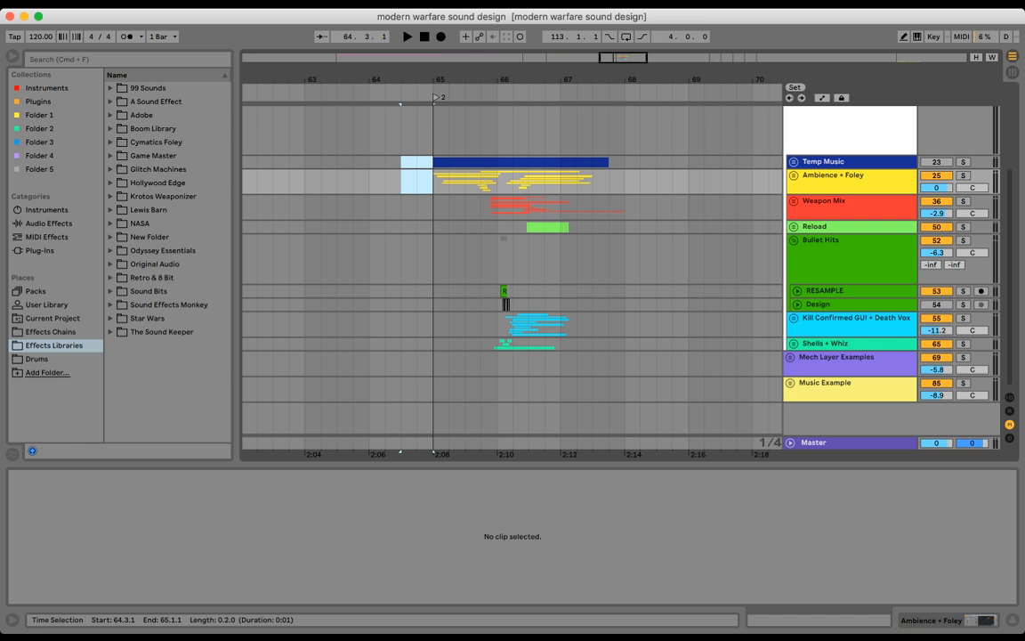
{"action": "scroll", "coordinate": [512, 267], "scroll_direction": "up", "scroll_amount": 5}
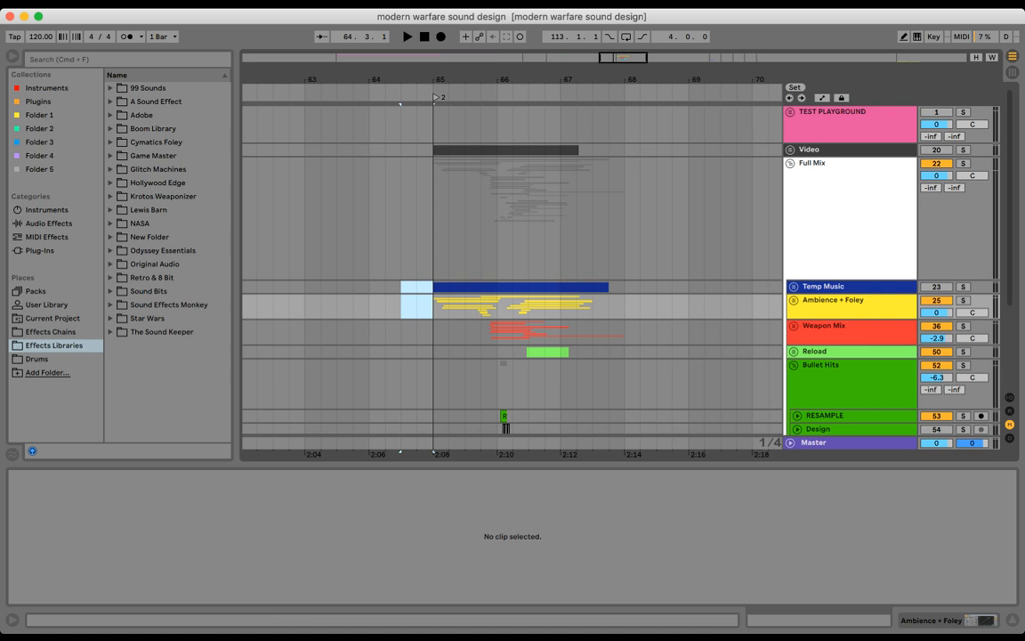
- Collapse the Full Mix group and bring the whole arrangement into view
{"action": "left_click", "coordinate": [790, 164]}
{"action": "left_click_drag", "start_coordinate": [503, 79], "coordinate": [579, 14]}
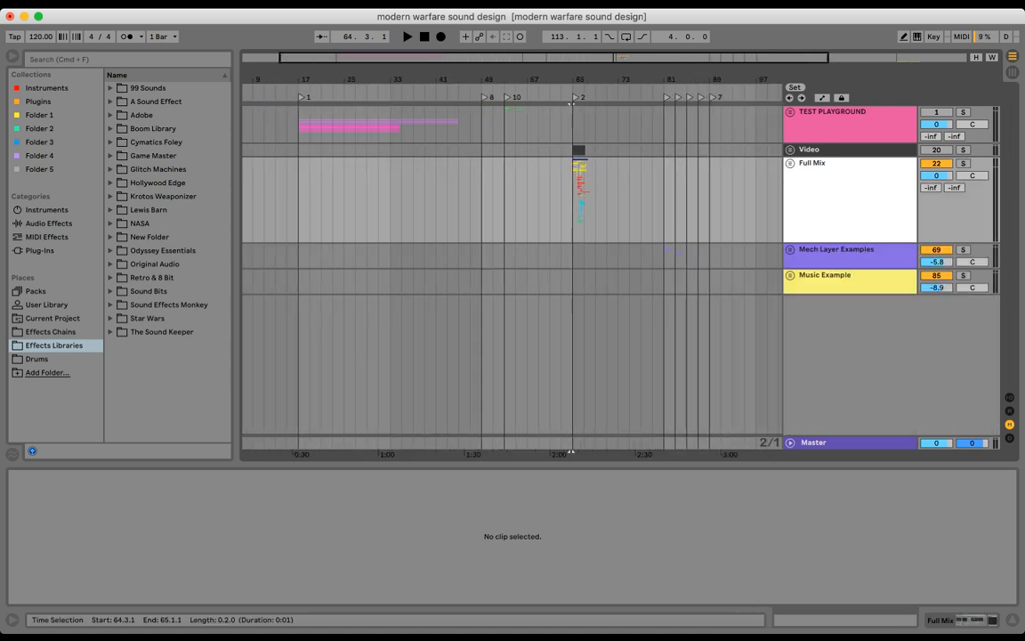
{"action": "left_click_drag", "start_coordinate": [598, 79], "coordinate": [553, 63]}
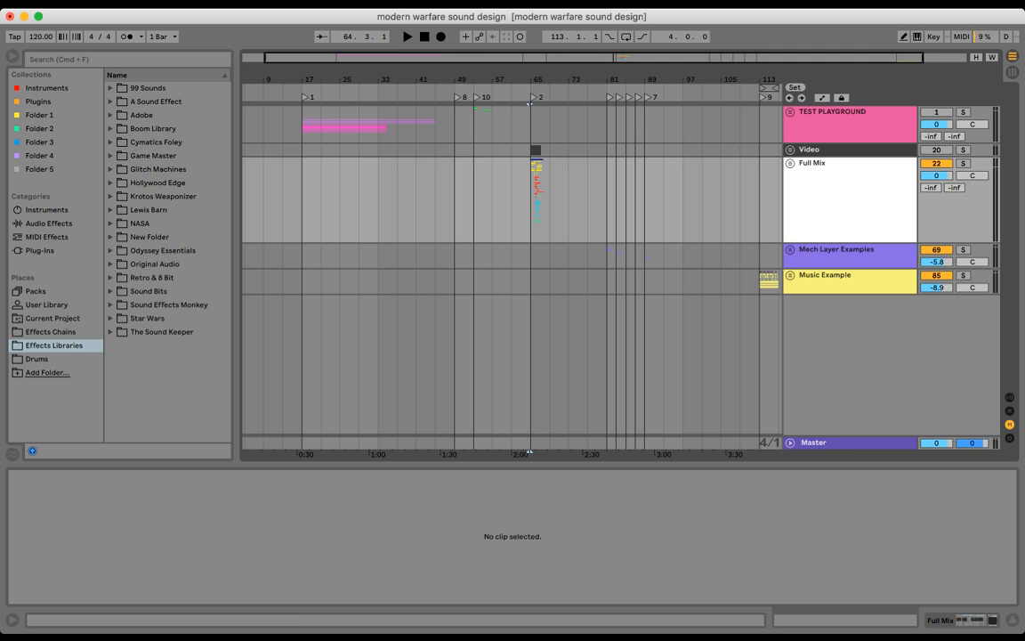
- Unfold the TEST PLAYGROUND group together with its 15 Group and 11 Group to show the gun recordings
{"action": "left_click", "coordinate": [790, 112]}
{"action": "left_click_drag", "start_coordinate": [383, 66], "coordinate": [360, 122]}
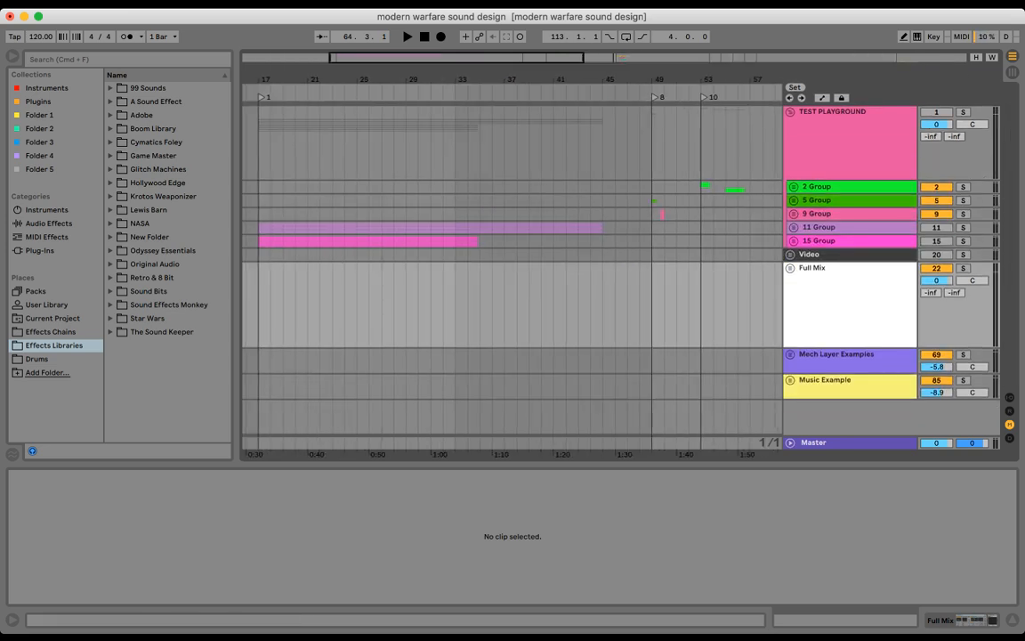
{"action": "left_click", "coordinate": [794, 241]}
{"action": "left_click", "coordinate": [794, 228]}
{"action": "scroll", "coordinate": [794, 228], "scroll_direction": "down", "scroll_amount": 4}
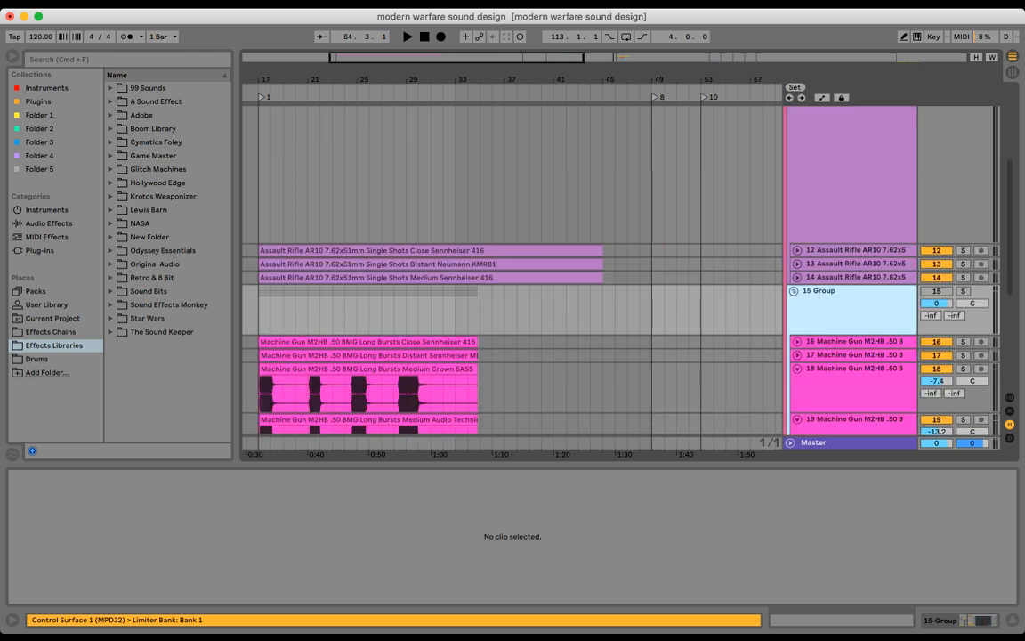
- Solo the 15 Group and briefly play its machine gun recordings from bar 17
{"action": "scroll", "coordinate": [793, 228], "scroll_direction": "down", "scroll_amount": 4}
{"action": "left_click", "coordinate": [258, 124]}
{"action": "scroll", "coordinate": [511, 276], "scroll_direction": "up", "scroll_amount": 1}
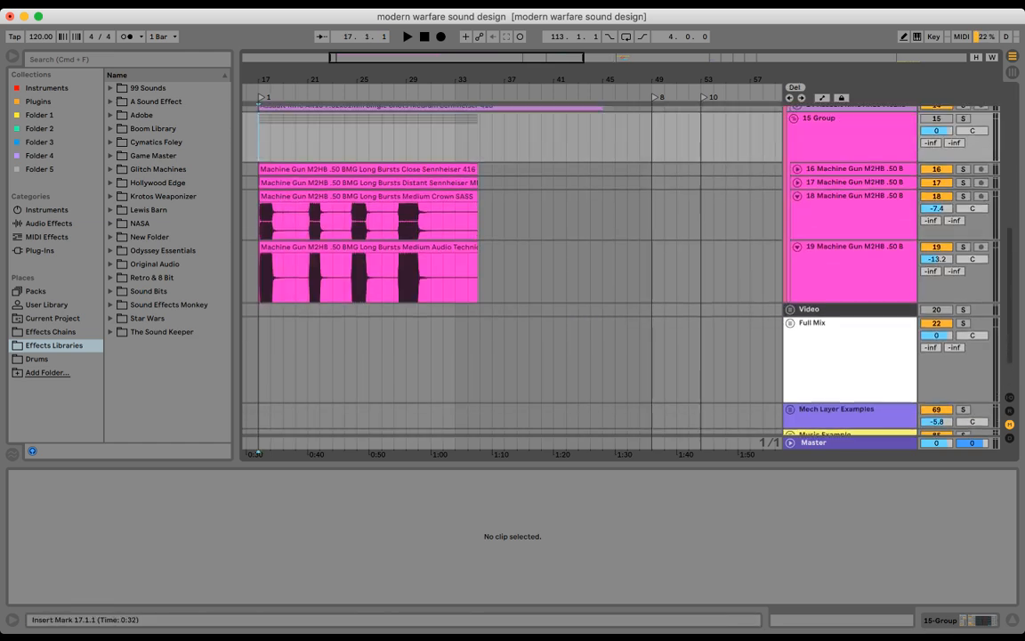
{"action": "left_click", "coordinate": [963, 118]}
{"action": "key", "text": "space"}
{"action": "key", "text": "space"}
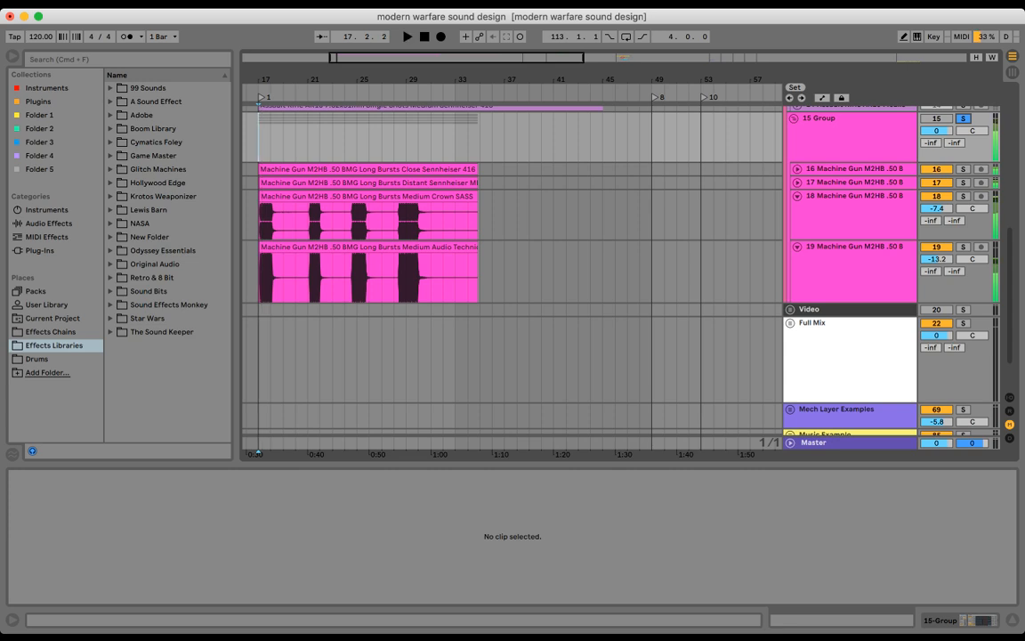
- Collapse the 11 Group and turn its track activator on
{"action": "scroll", "coordinate": [512, 249], "scroll_direction": "up", "scroll_amount": 2}
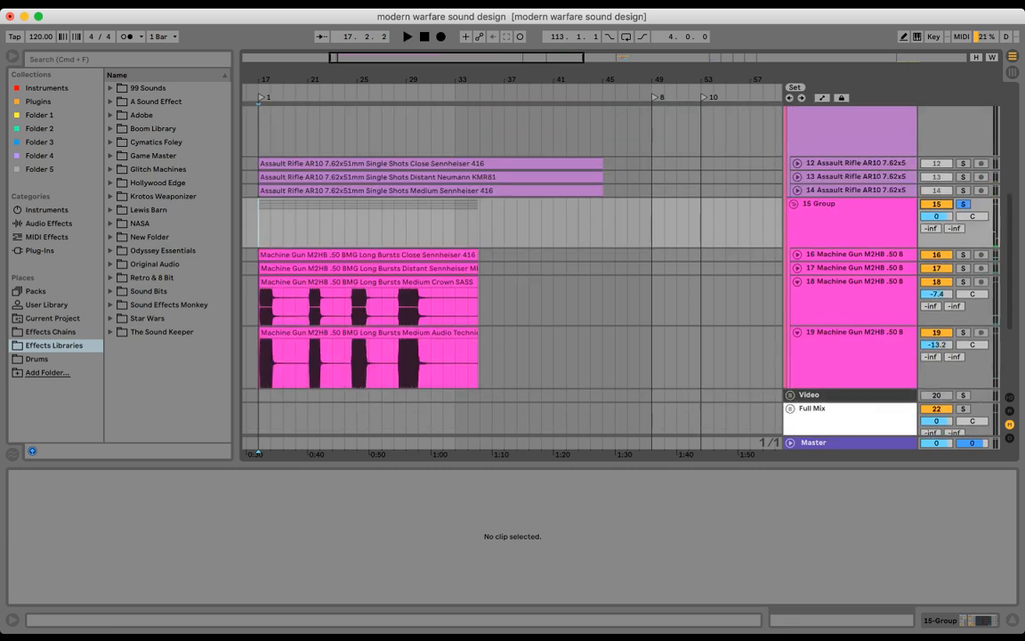
{"action": "scroll", "coordinate": [511, 258], "scroll_direction": "up", "scroll_amount": 5}
{"action": "left_click", "coordinate": [794, 174]}
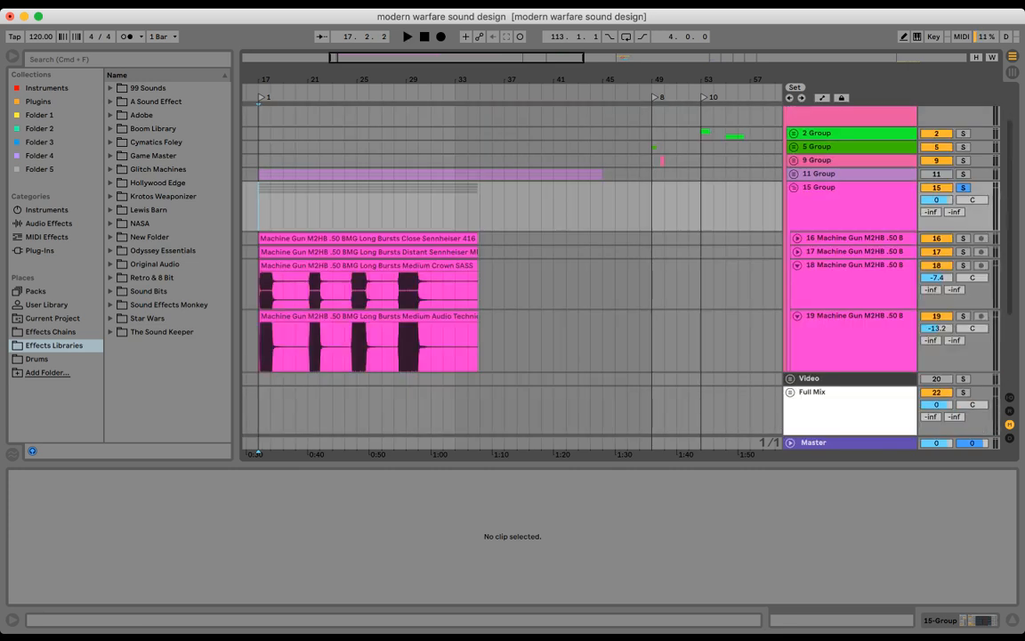
{"action": "left_click", "coordinate": [936, 174]}
{"action": "scroll", "coordinate": [511, 267], "scroll_direction": "up", "scroll_amount": 2}
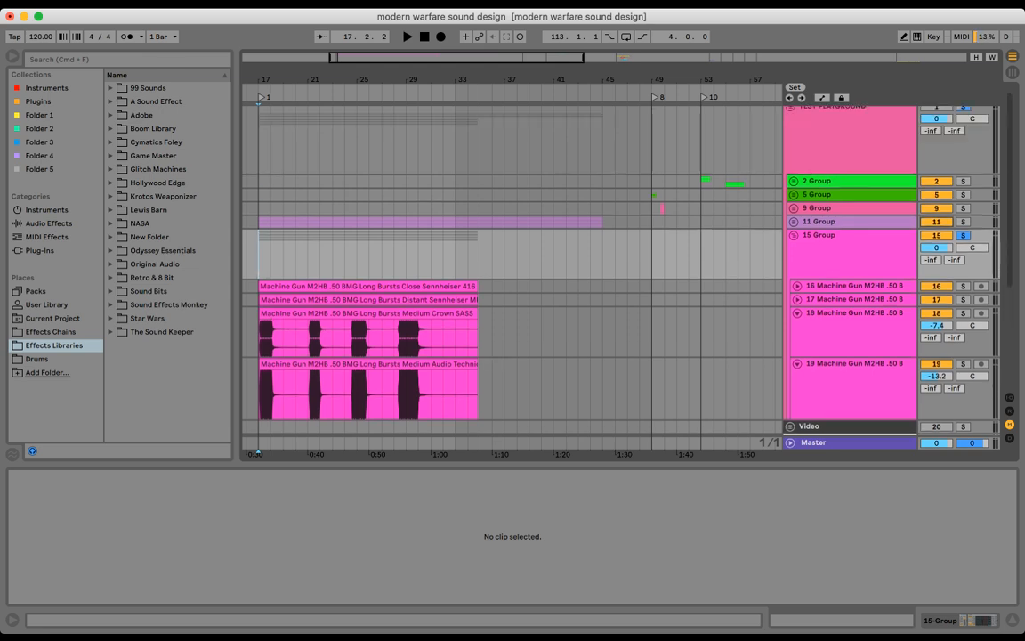
- Unfold the 5 Group and examine the bullet impact flesh clip at bar 49
{"action": "scroll", "coordinate": [512, 267], "scroll_direction": "right", "scroll_amount": 5}
{"action": "left_click_drag", "start_coordinate": [485, 208], "coordinate": [485, 196]}
{"action": "scroll", "coordinate": [484, 196], "scroll_direction": "up", "scroll_amount": 6}
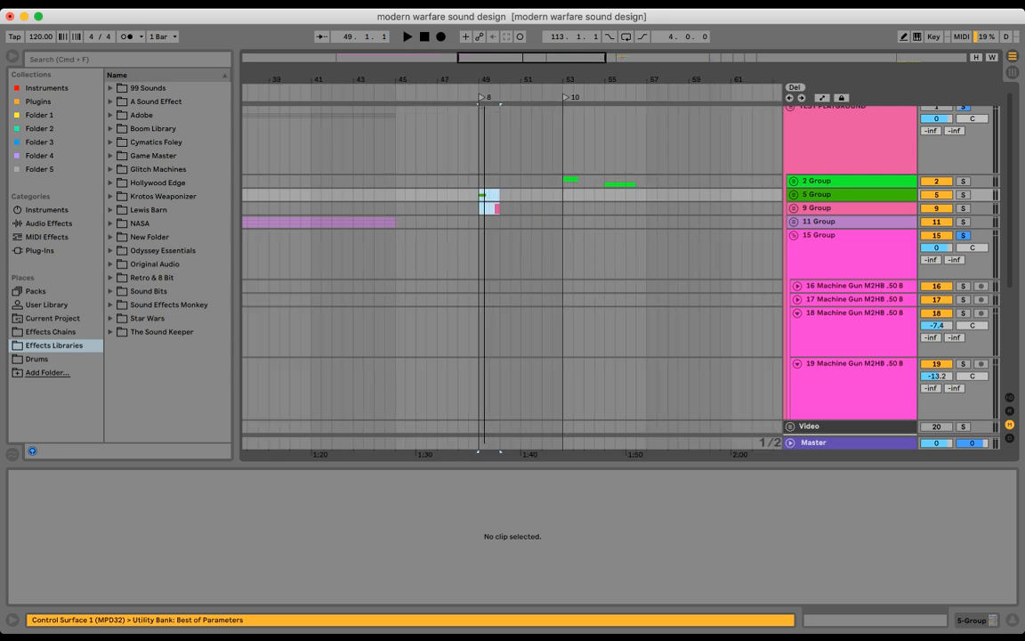
{"action": "key", "text": "u"}
{"action": "key", "text": "Right"}
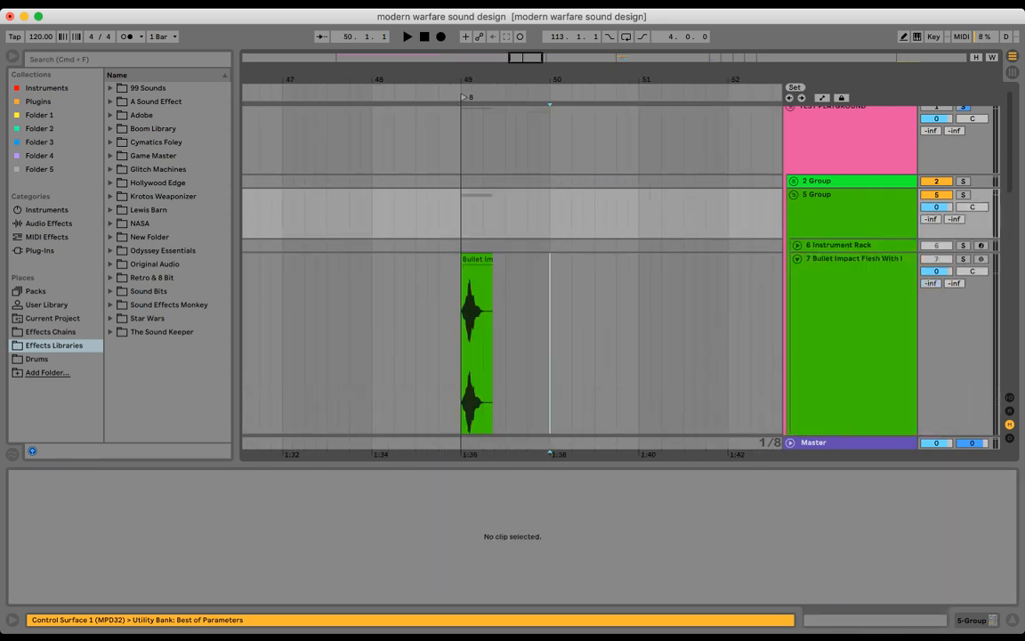
{"action": "key", "text": "Down"}
{"action": "key", "text": "Down"}
{"action": "scroll", "coordinate": [512, 267], "scroll_direction": "down", "scroll_amount": 5}
{"action": "scroll", "coordinate": [512, 266], "scroll_direction": "up", "scroll_amount": 5}
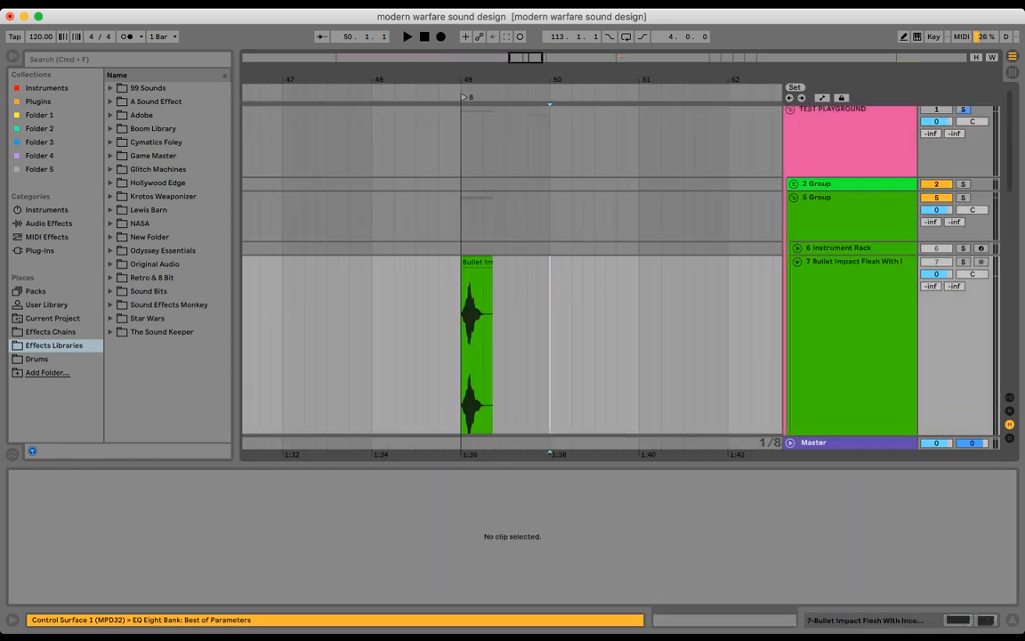
- Collapse and delete the TEST PLAYGROUND group, and delete the Mech Layer Examples group
{"action": "key", "text": "alt+u"}
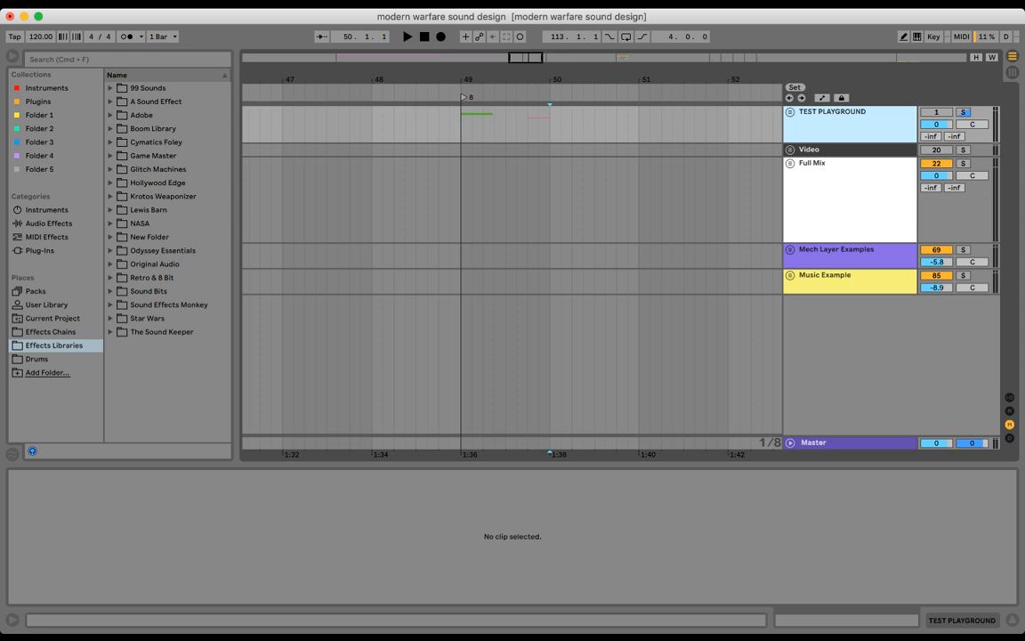
{"action": "key", "text": "Delete"}
{"action": "key", "text": "minus"}
{"action": "key", "text": "minus"}
{"action": "key", "text": "minus"}
{"action": "key", "text": "minus"}
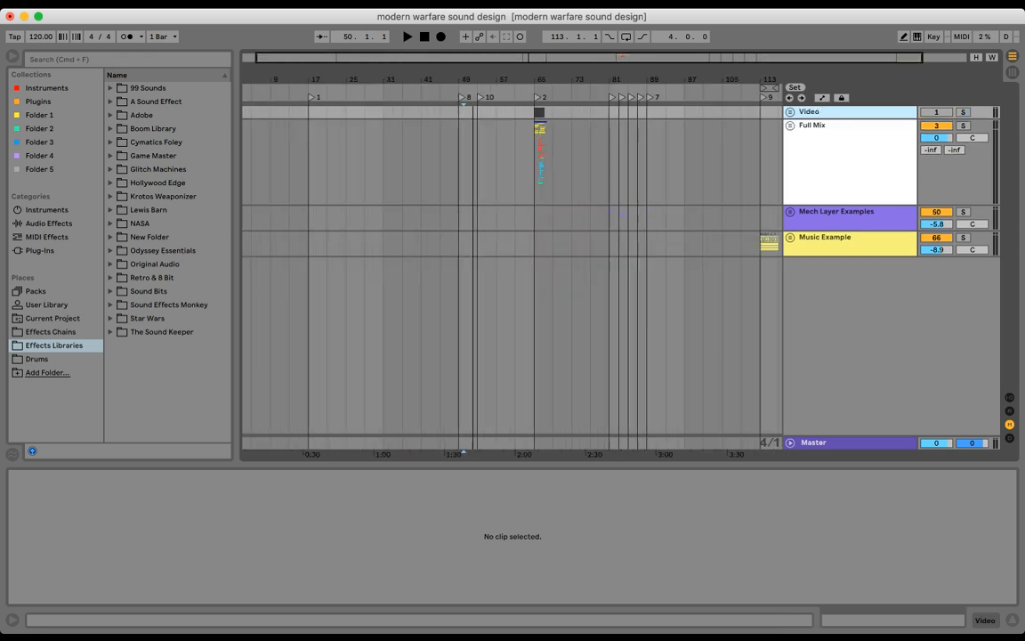
{"action": "left_click", "coordinate": [837, 212]}
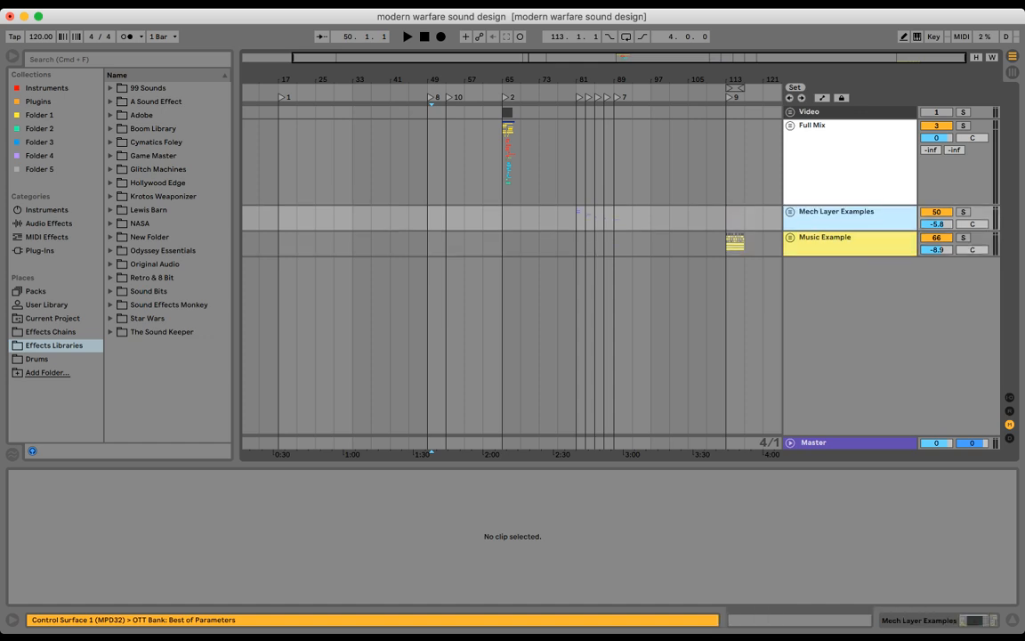
{"action": "key", "text": "Delete"}
- Unfold the Music Example group and briefly play its drums and synths from bar 113
{"action": "left_click_drag", "start_coordinate": [733, 80], "coordinate": [561, 164]}
{"action": "left_click", "coordinate": [790, 212]}
{"action": "left_click", "coordinate": [565, 242]}
{"action": "key", "text": "space"}
{"action": "key", "text": "space"}
- Delete the Music Example group
{"action": "left_click", "coordinate": [850, 230]}
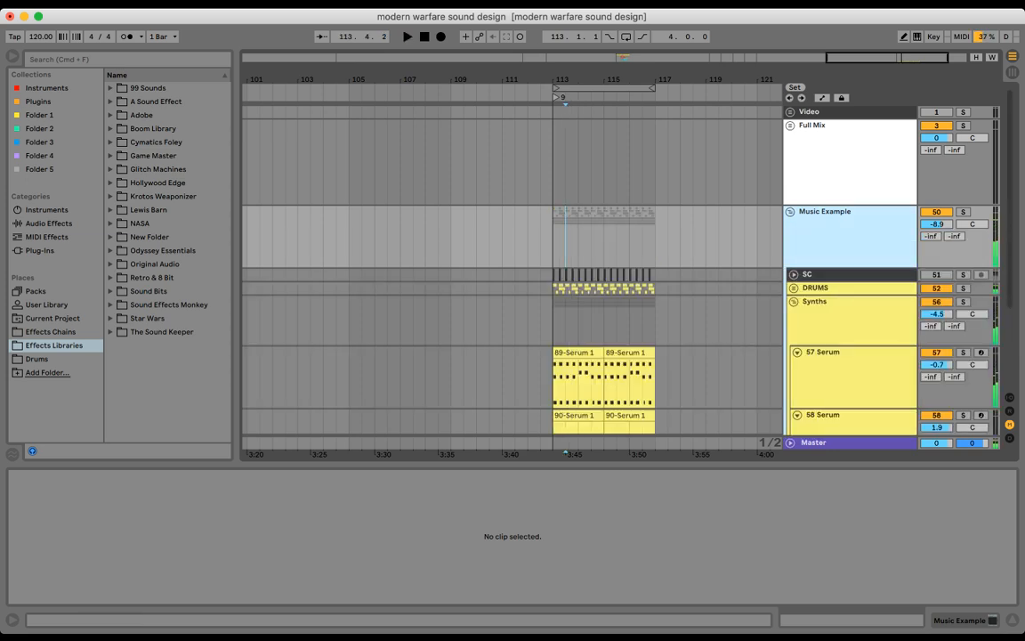
{"action": "key", "text": "Delete"}
{"action": "left_click_drag", "start_coordinate": [641, 80], "coordinate": [648, 20]}
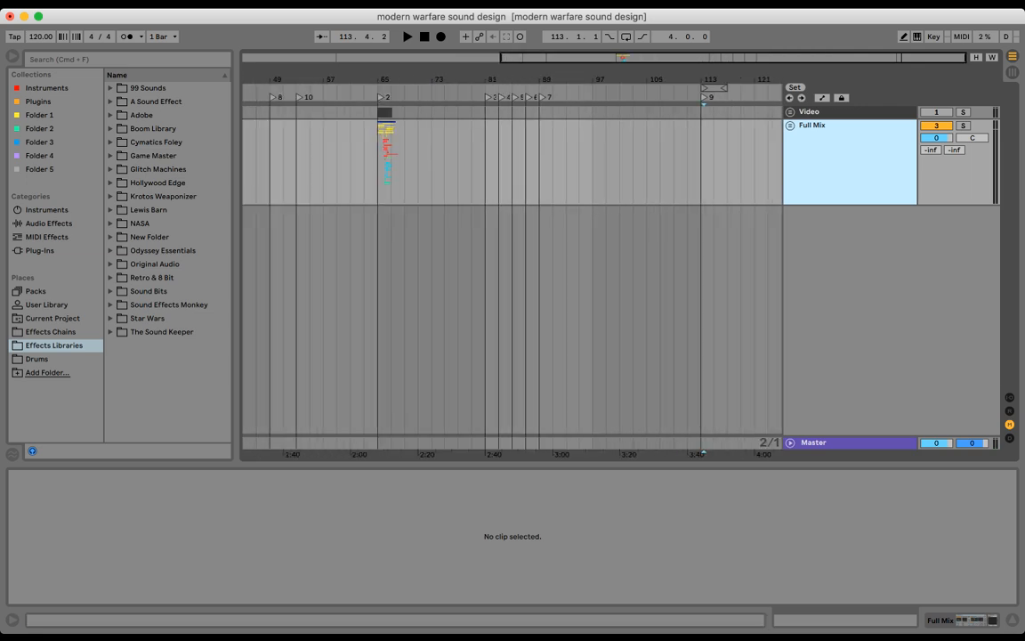
- Unfold the Full Mix group, place the insert marker at 68.2.1, and frame the clips from bar 65
{"action": "left_click_drag", "start_coordinate": [389, 80], "coordinate": [595, 160]}
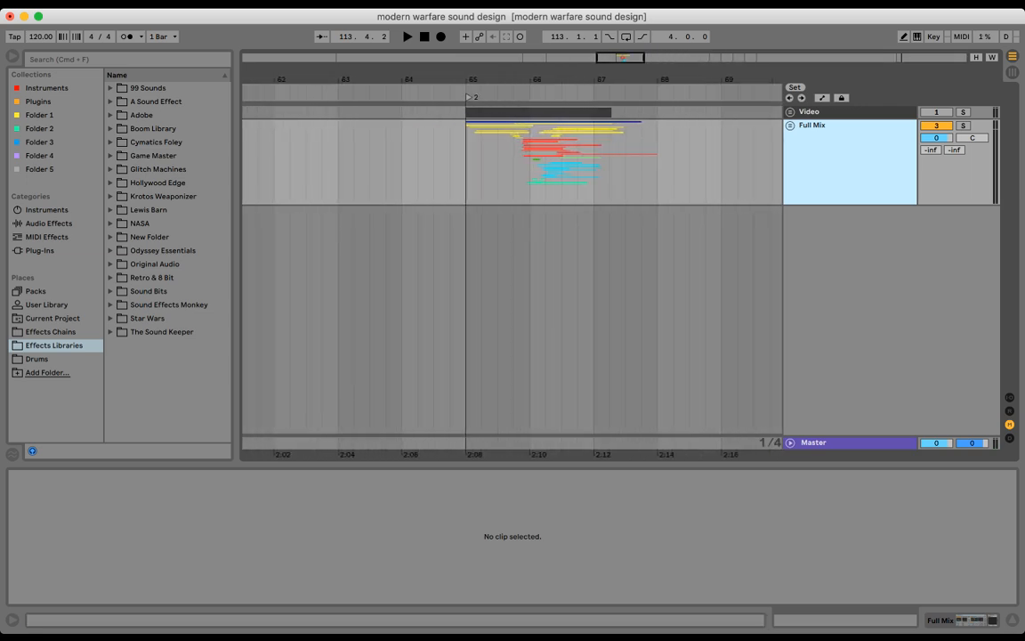
{"action": "left_click", "coordinate": [790, 125]}
{"action": "left_click", "coordinate": [673, 183]}
{"action": "left_click", "coordinate": [850, 178]}
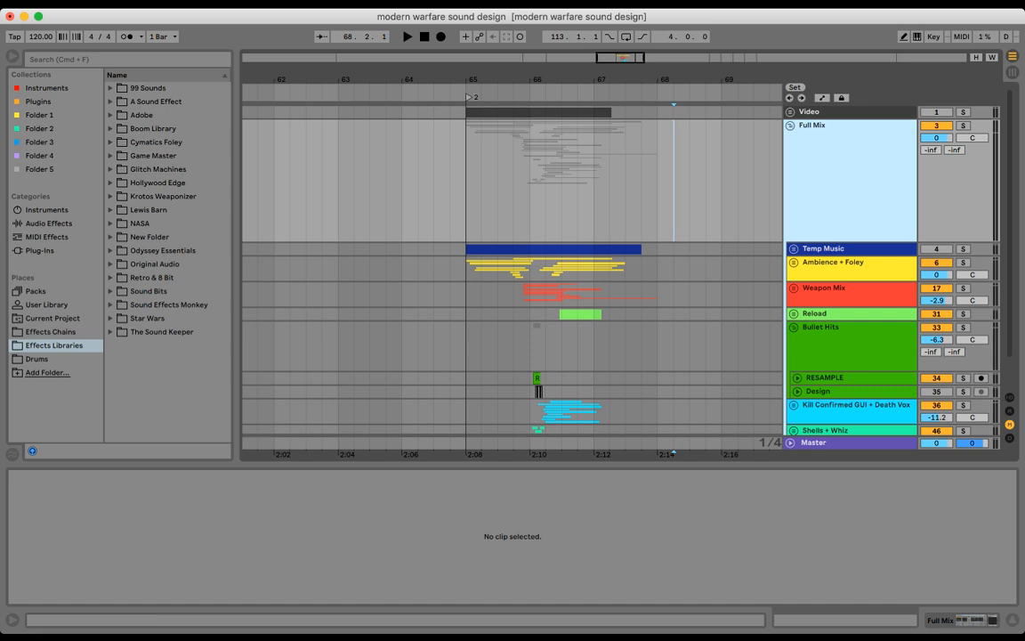
{"action": "key", "text": "plus"}
{"action": "key", "text": "plus"}
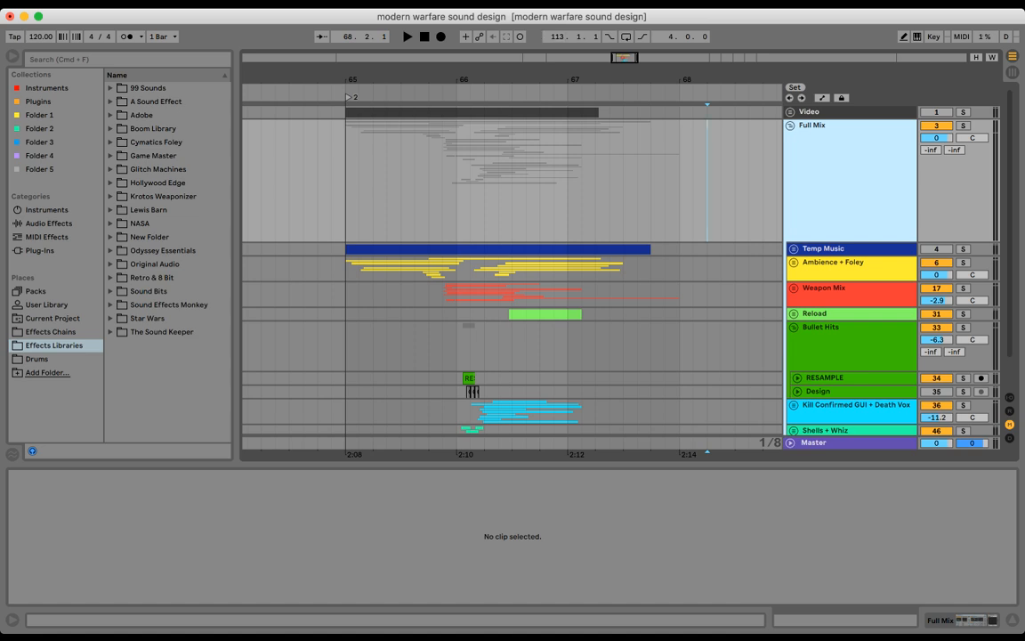
- Collapse the Bullet Hits group and select the Full Mix group track
{"action": "left_click", "coordinate": [836, 263]}
{"action": "scroll", "coordinate": [513, 270], "scroll_direction": "down", "scroll_amount": 2}
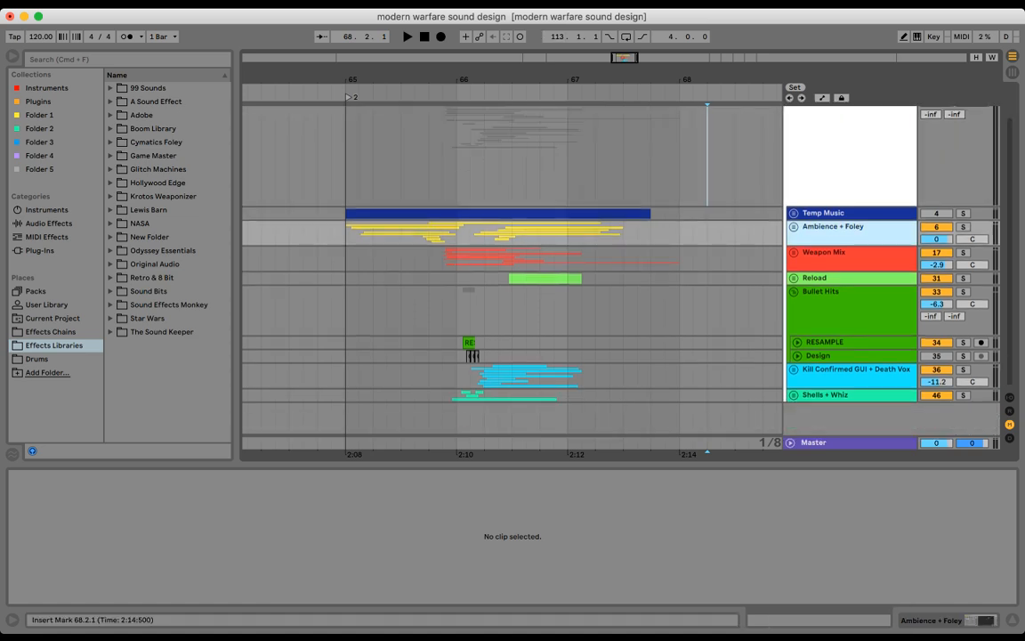
{"action": "left_click", "coordinate": [794, 292]}
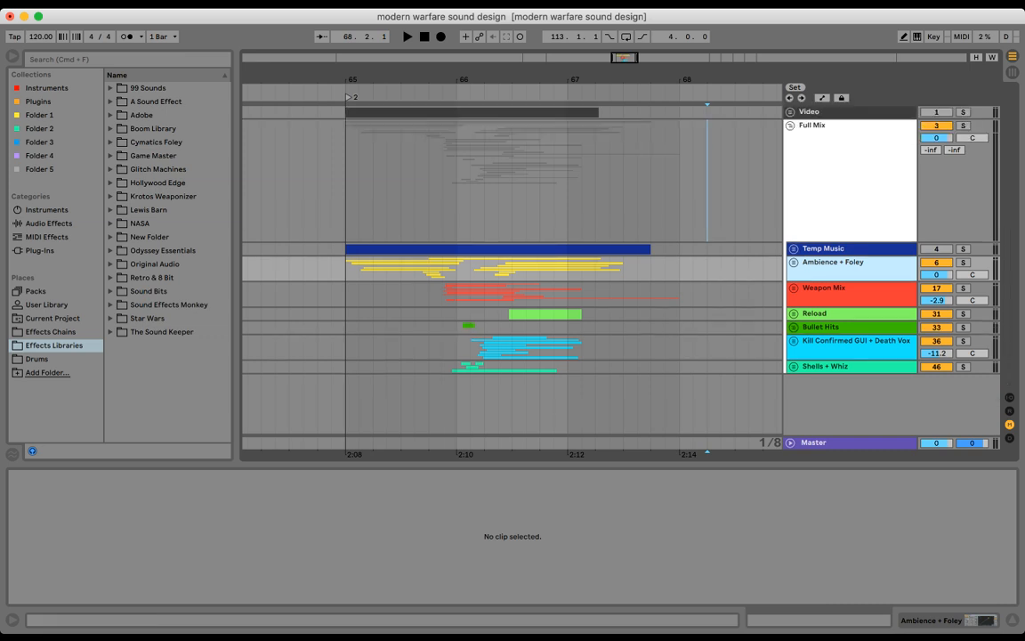
{"action": "left_click", "coordinate": [836, 249]}
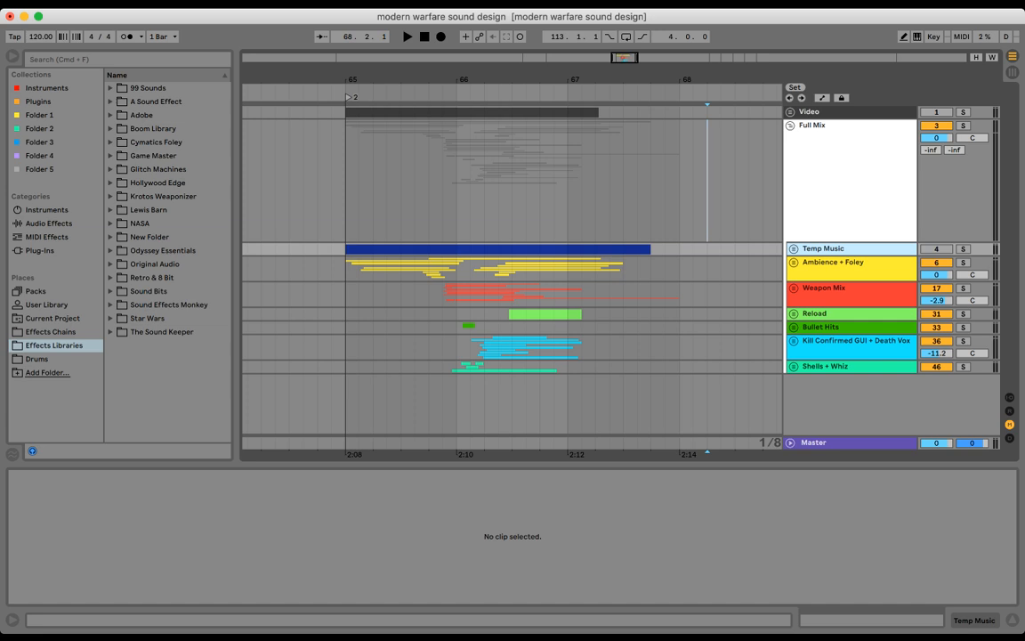
{"action": "left_click", "coordinate": [841, 151]}
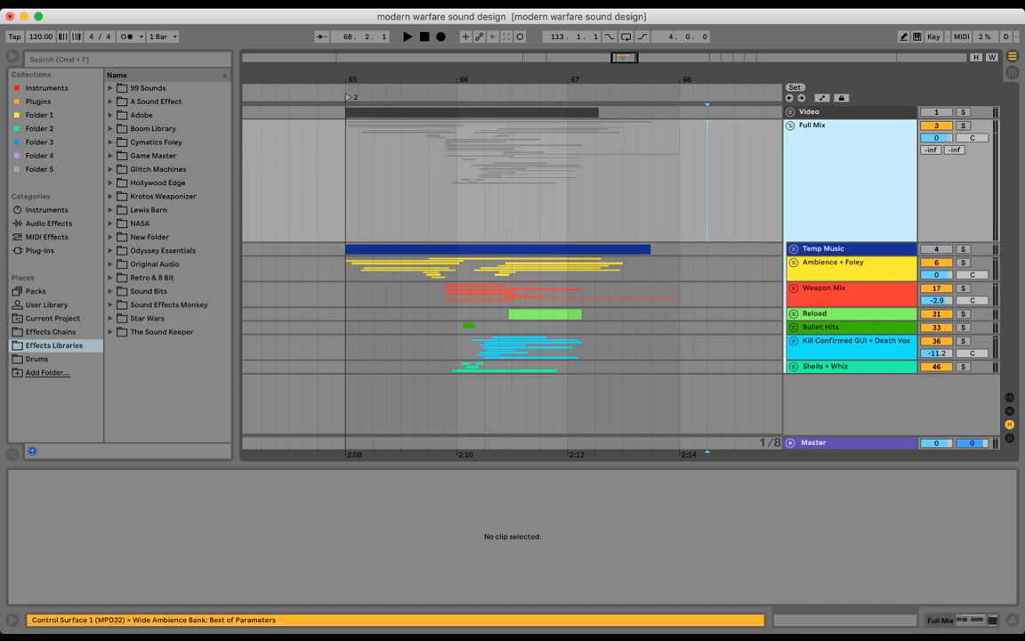
- Unfold the Temp Music group to view its track, and fold it again
{"action": "left_click", "coordinate": [837, 249]}
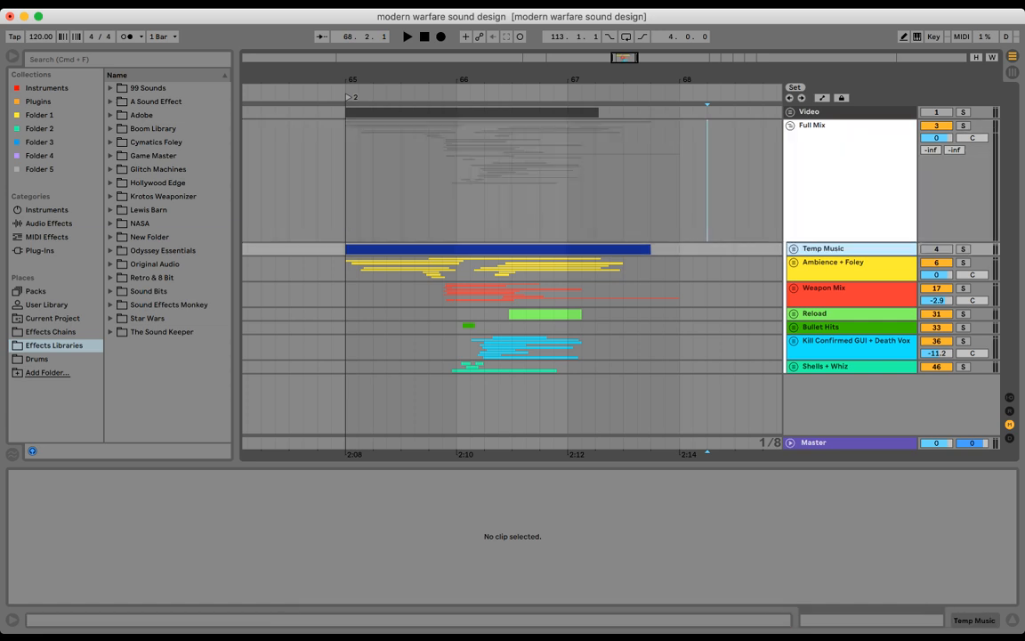
{"action": "left_click", "coordinate": [794, 250]}
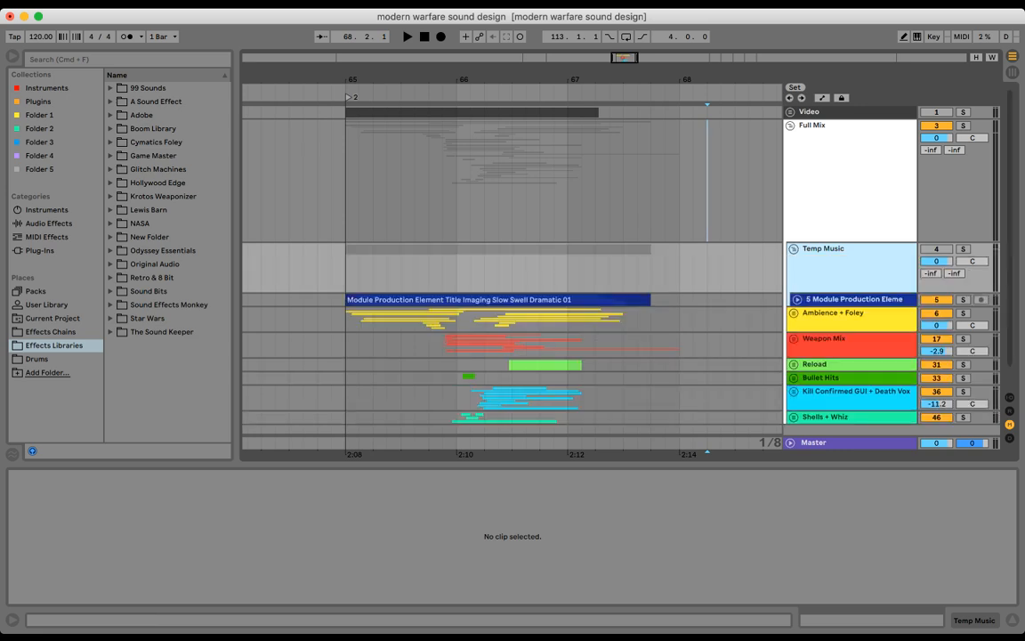
{"action": "left_click", "coordinate": [793, 249]}
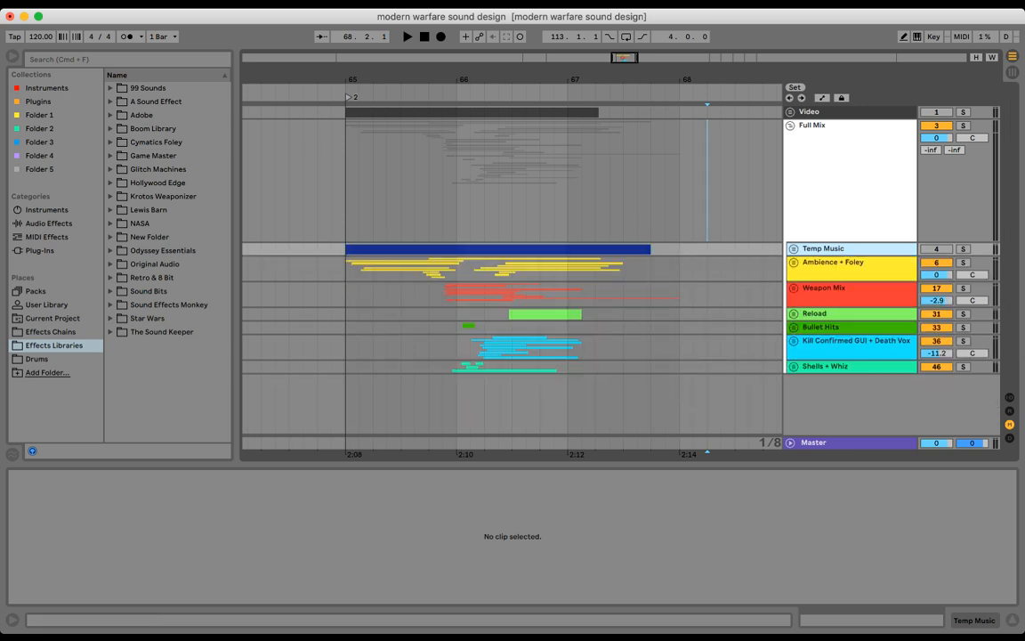
- Step through the Full Mix groups from Ambience + Foley down to Kill Confirmed GUI + Death Vox, selecting each in turn
{"action": "left_click", "coordinate": [836, 263]}
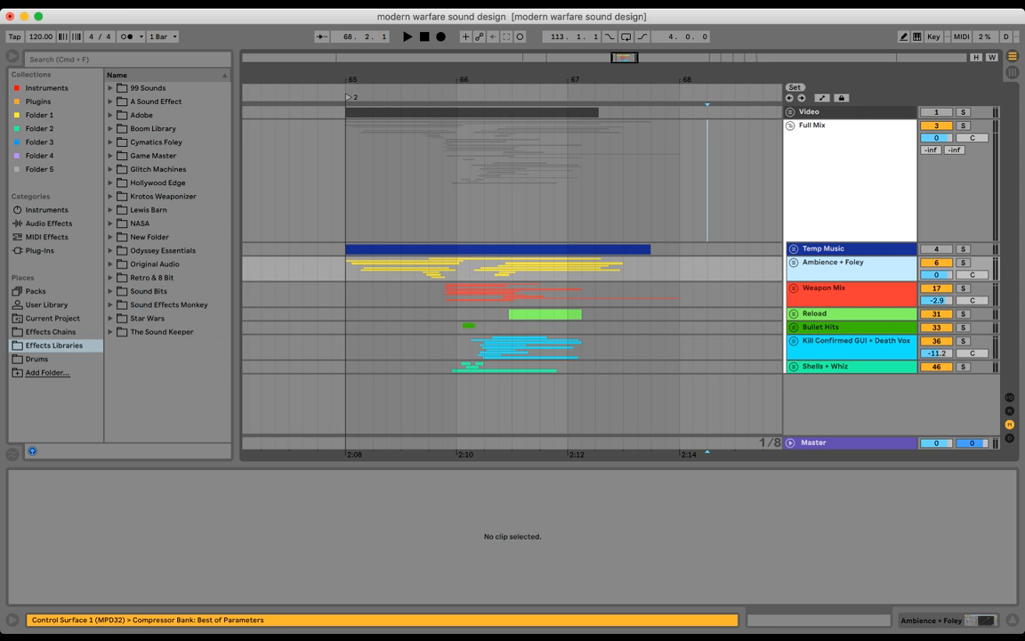
{"action": "left_click", "coordinate": [836, 289]}
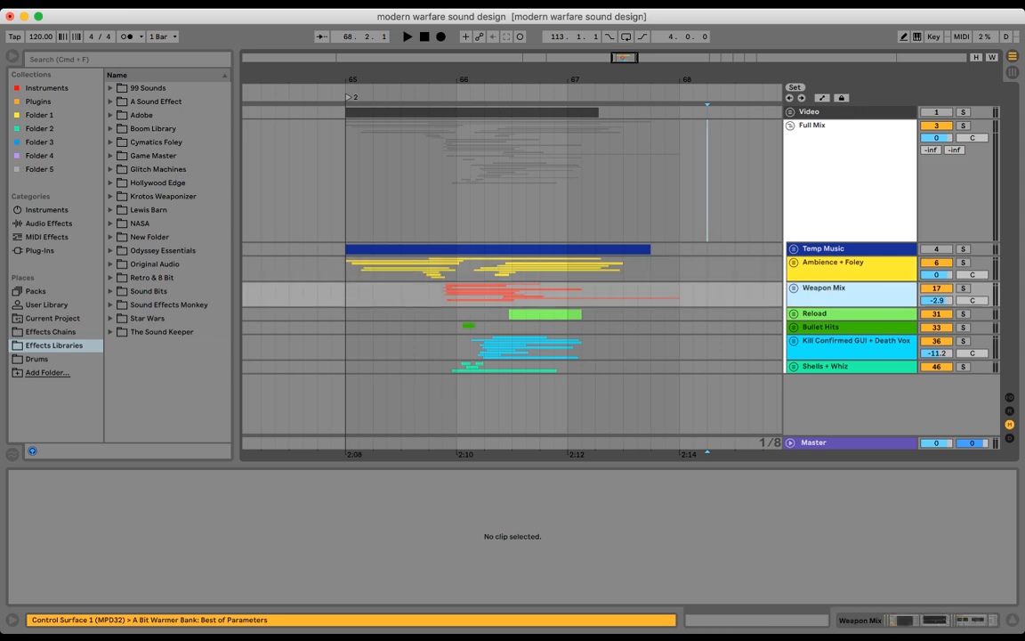
{"action": "key", "text": "Down"}
{"action": "key", "text": "Down"}
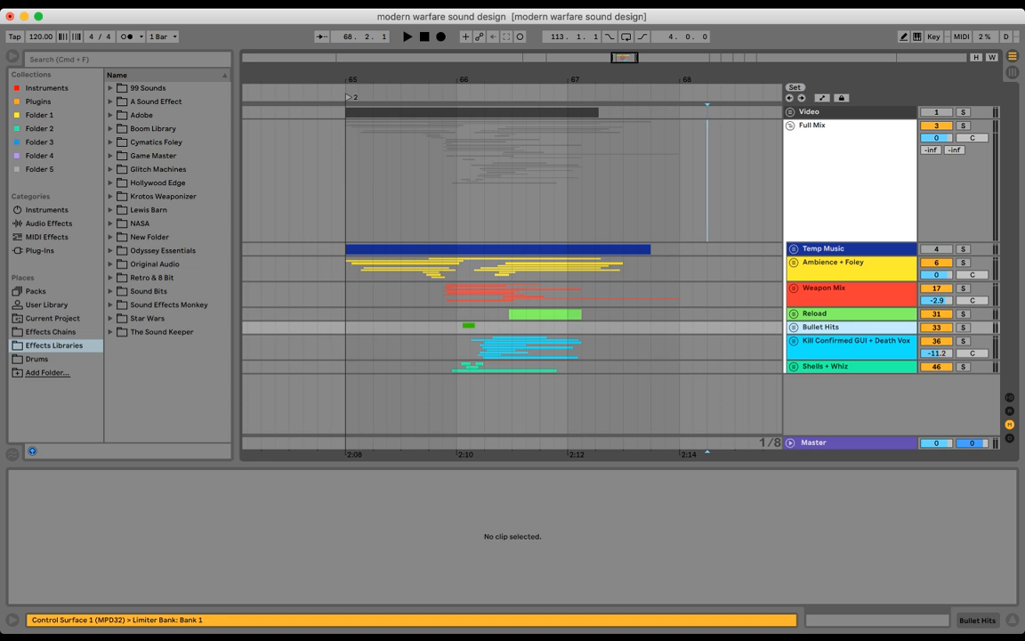
{"action": "key", "text": "Down"}
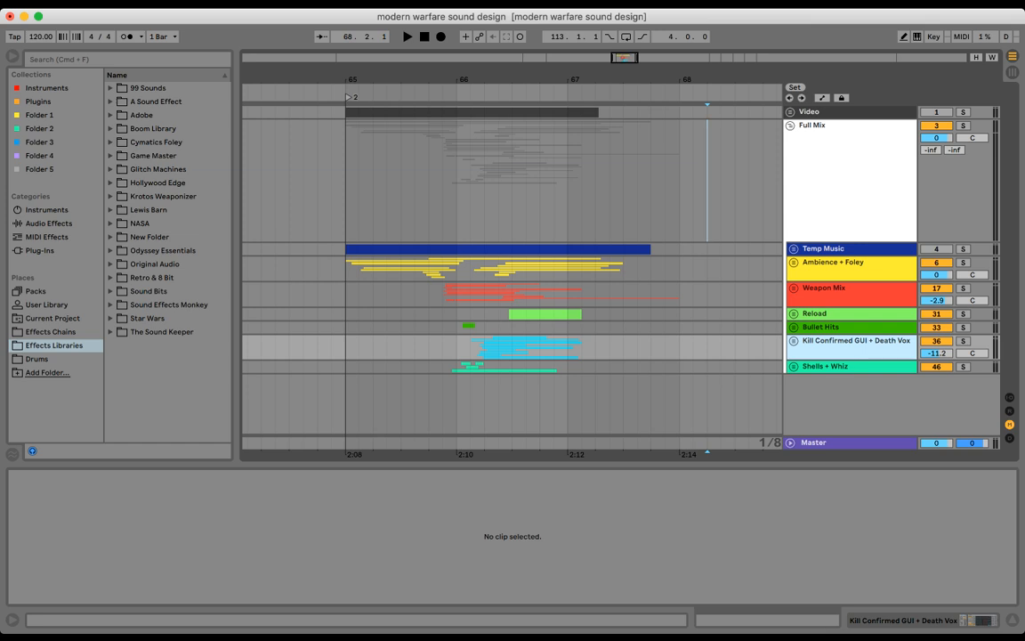
- Unfold the Shells + Whiz group to view its tracks, and fold it again
{"action": "left_click", "coordinate": [825, 366]}
{"action": "left_click", "coordinate": [793, 367]}
{"action": "scroll", "coordinate": [620, 271], "scroll_direction": "down", "scroll_amount": 2}
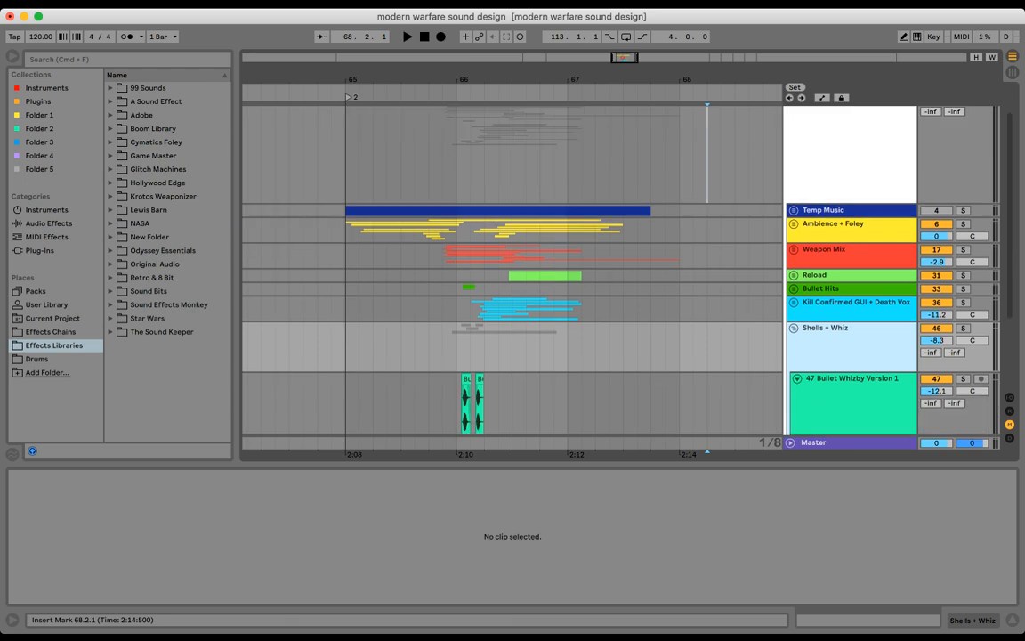
{"action": "scroll", "coordinate": [512, 267], "scroll_direction": "down", "scroll_amount": 5}
{"action": "left_click", "coordinate": [794, 219]}
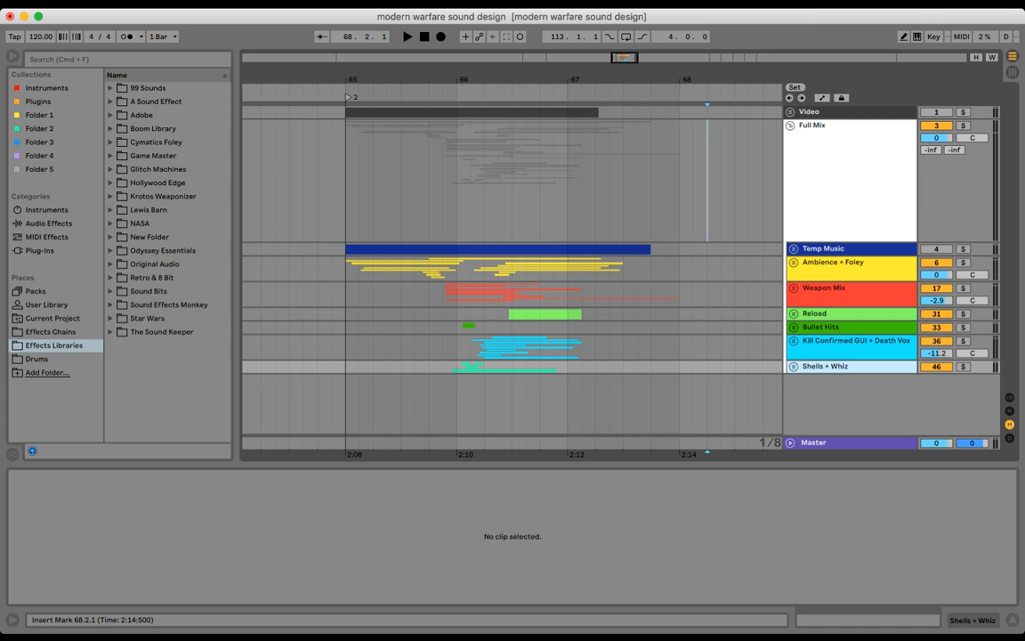
- Unfold the Video group and select the LOW RES Call of Duty gameplay clip
{"action": "left_click", "coordinate": [512, 181]}
{"action": "left_click", "coordinate": [790, 112]}
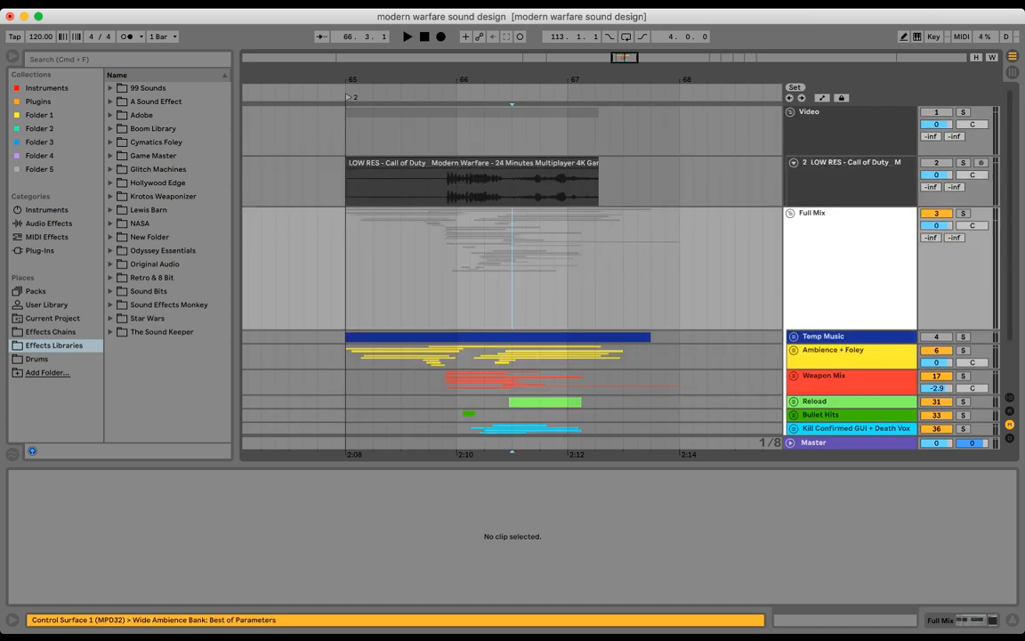
{"action": "left_click", "coordinate": [512, 162]}
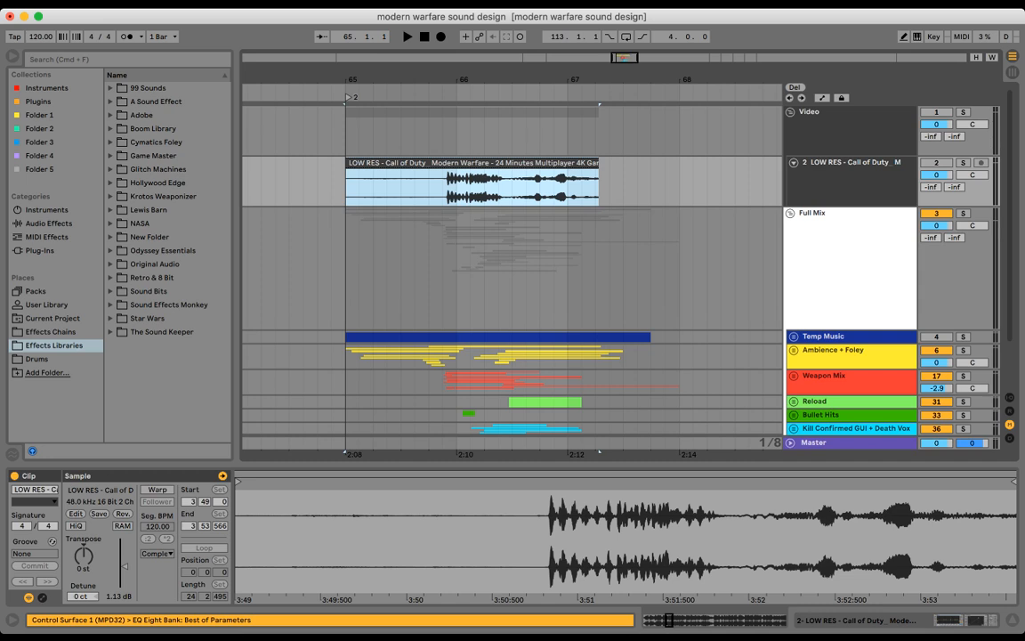
{"action": "left_click", "coordinate": [12, 454]}
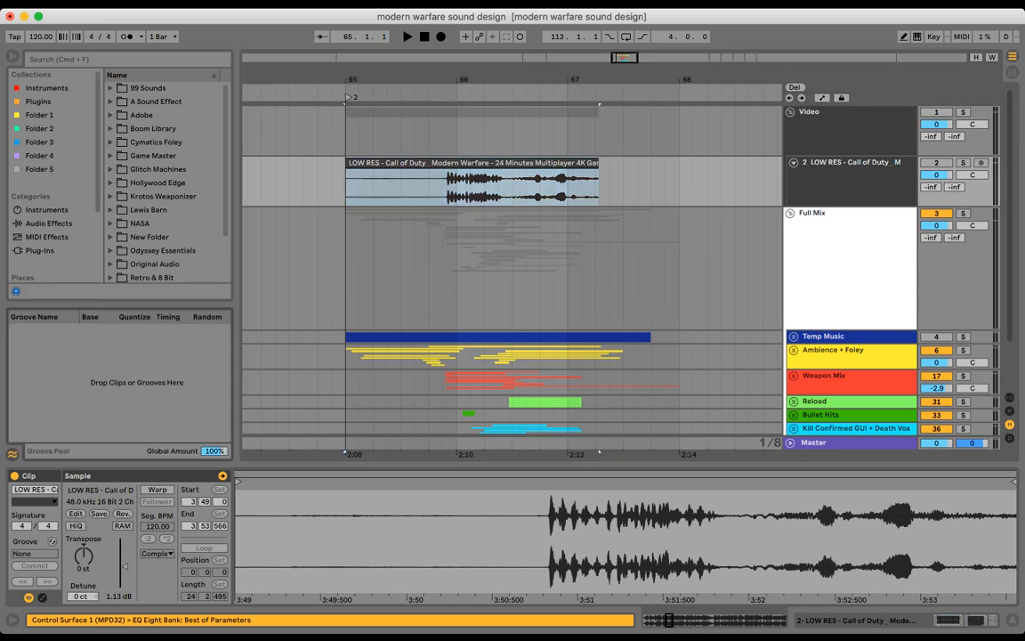
{"action": "left_click", "coordinate": [13, 454]}
- Solo the LOW RES gameplay track and activate the Video group
{"action": "left_click", "coordinate": [963, 163]}
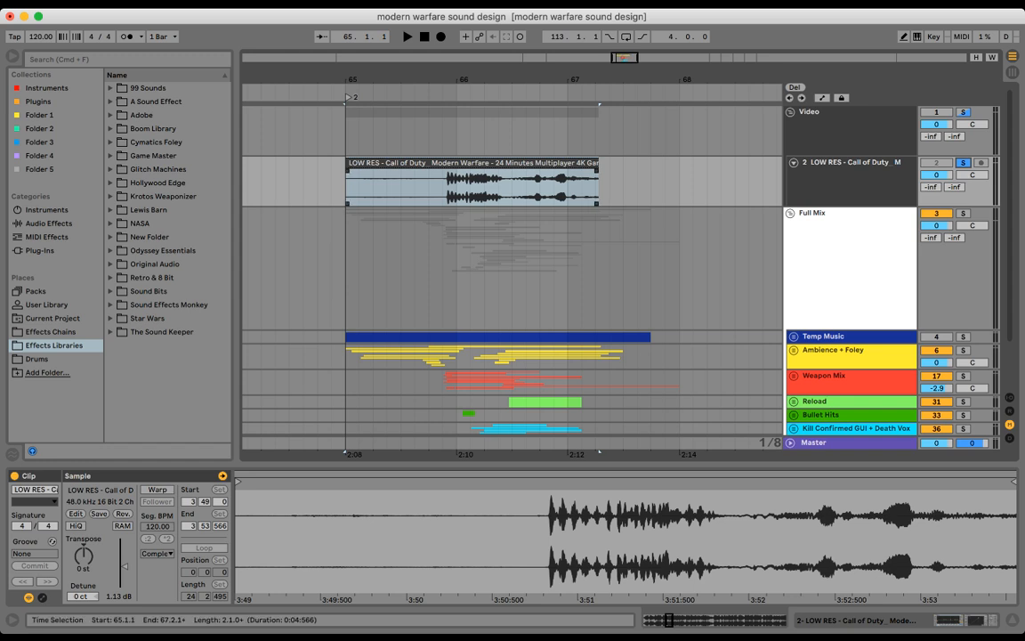
{"action": "left_click", "coordinate": [472, 164]}
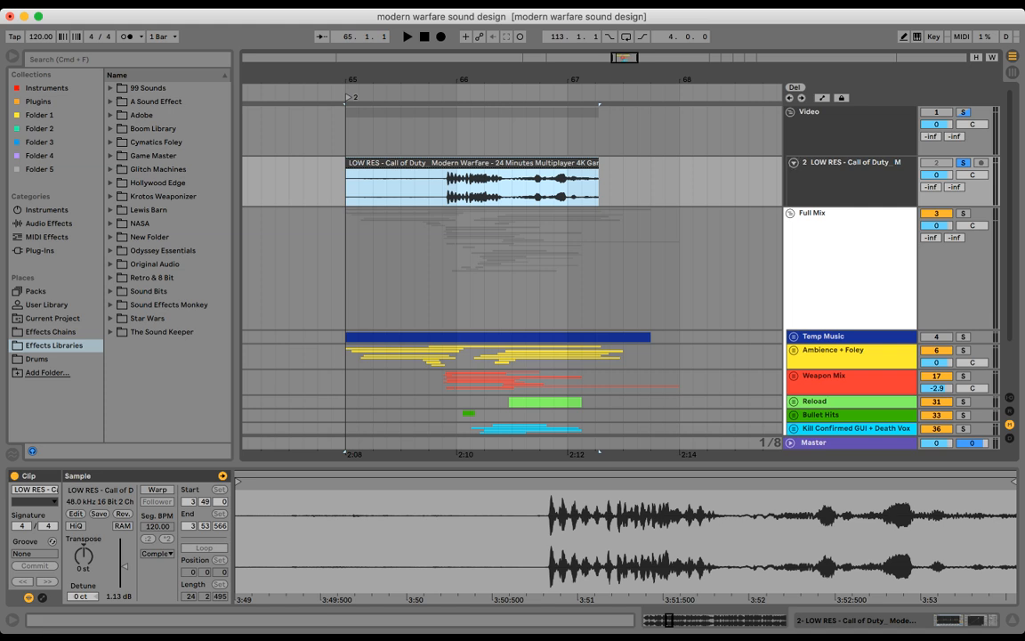
{"action": "left_click", "coordinate": [936, 112]}
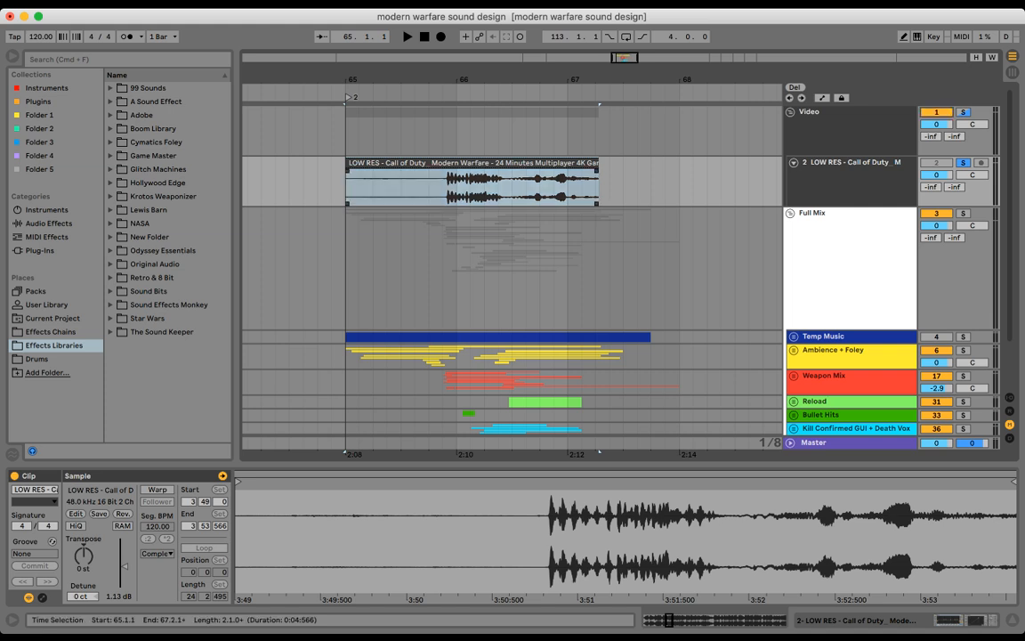
- Play the original gameplay audio from 65.1.1 through the end of the clip and stop playback
{"action": "left_click", "coordinate": [346, 184]}
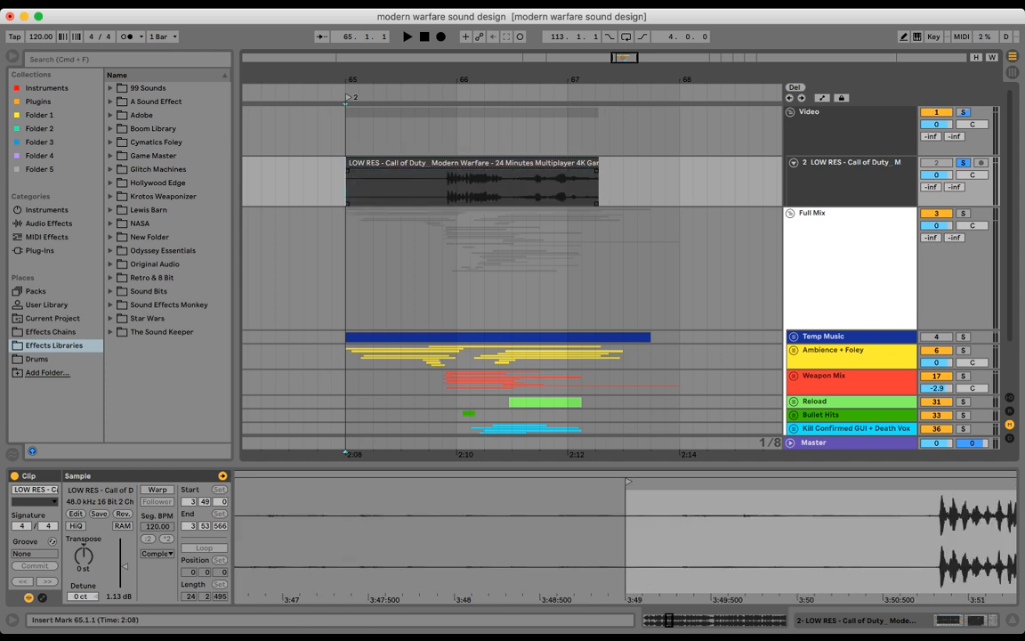
{"action": "key", "text": "space"}
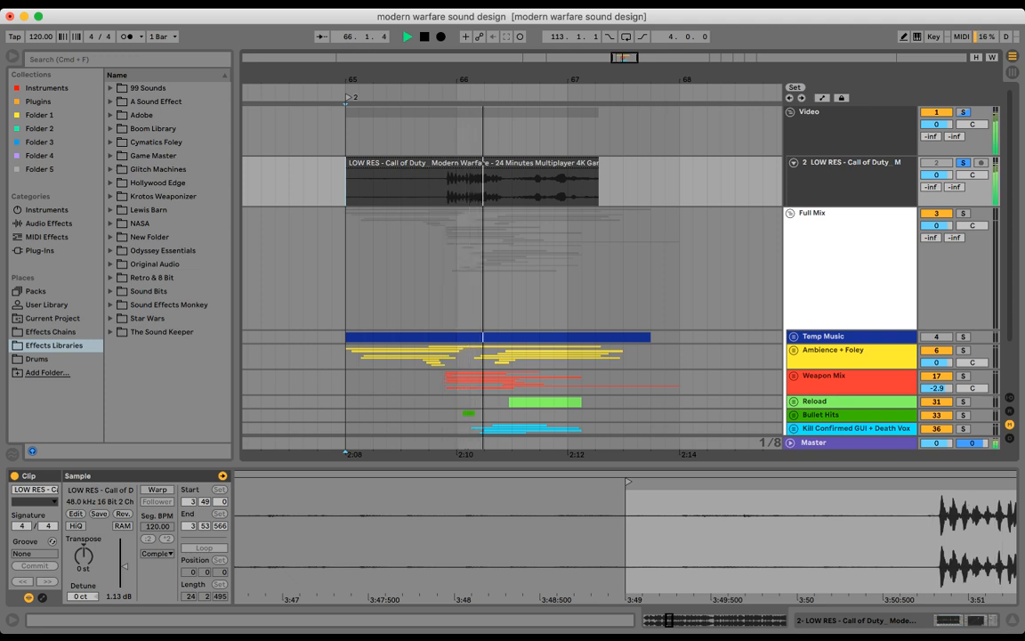
{"action": "key", "text": "space"}
{"action": "left_click", "coordinate": [637, 181]}
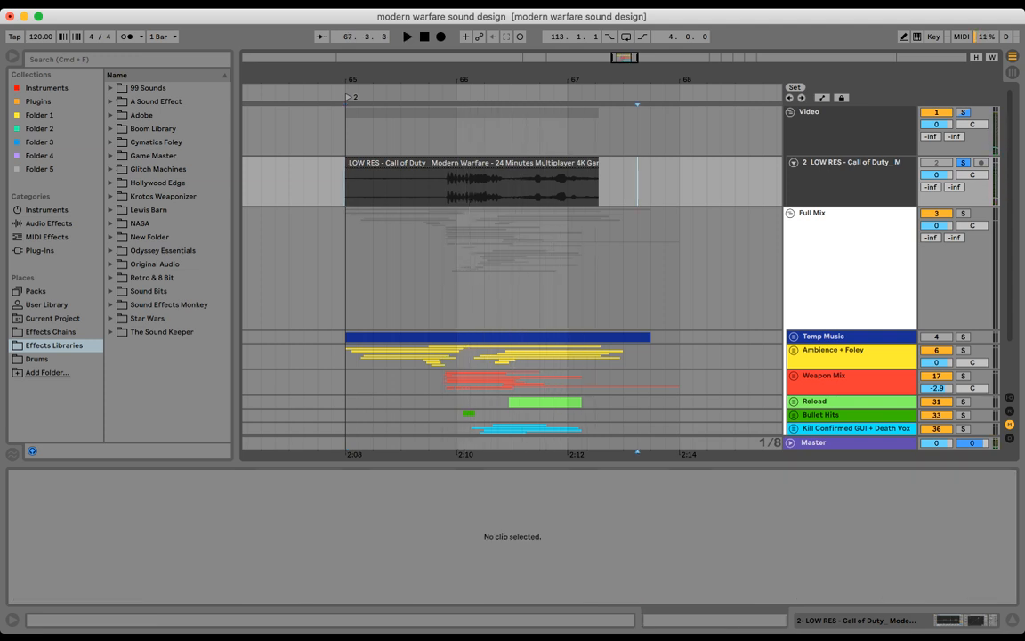
- Unsolo and fold the LOW RES gameplay track, and collapse the Video group
{"action": "key", "text": "s"}
{"action": "key", "text": "u"}
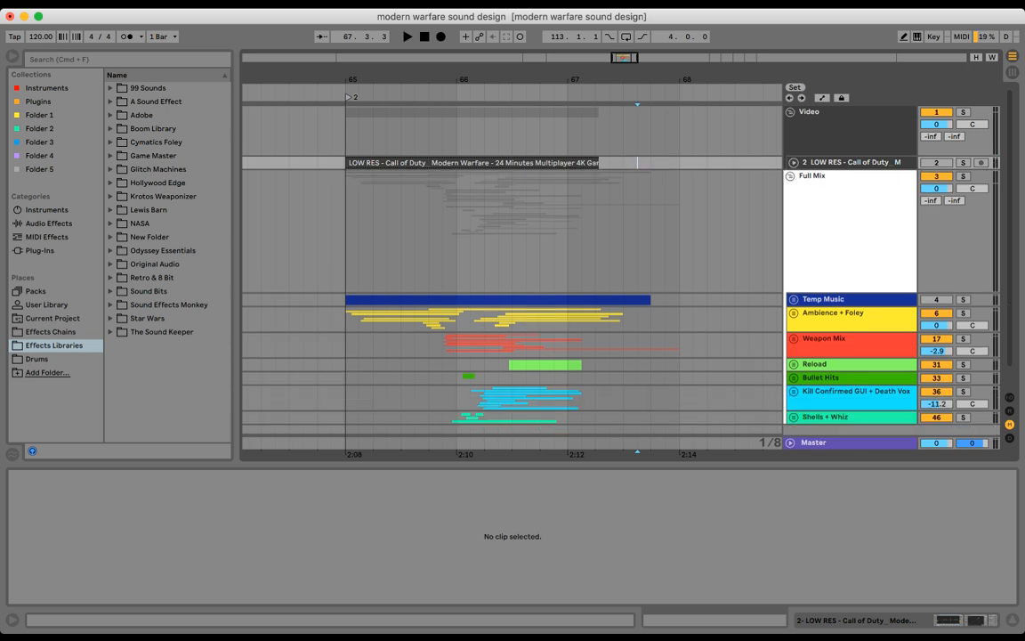
{"action": "left_click", "coordinate": [791, 112]}
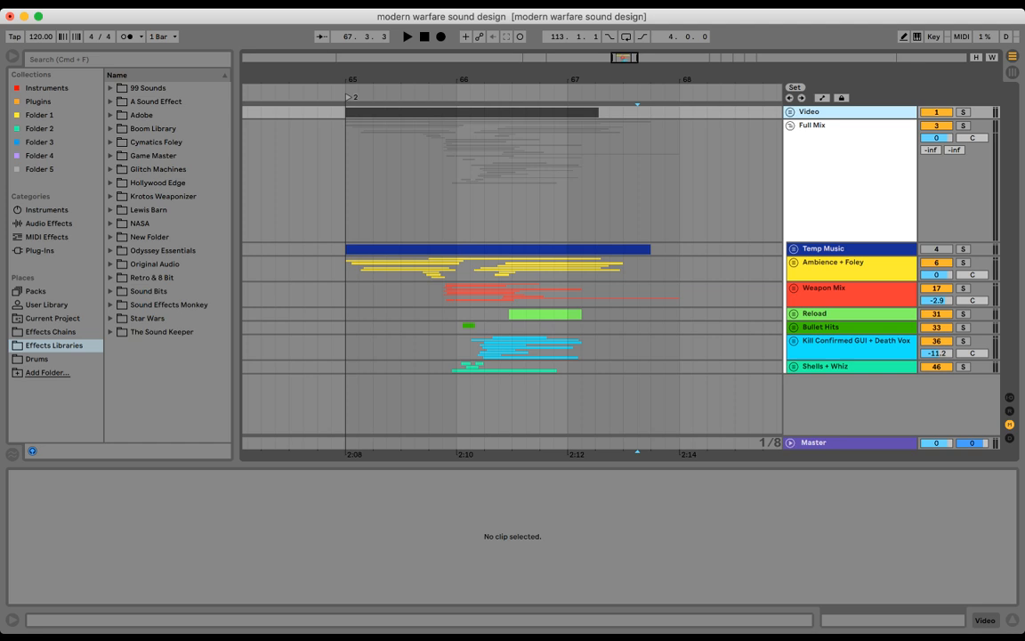
{"action": "left_click", "coordinate": [763, 185]}
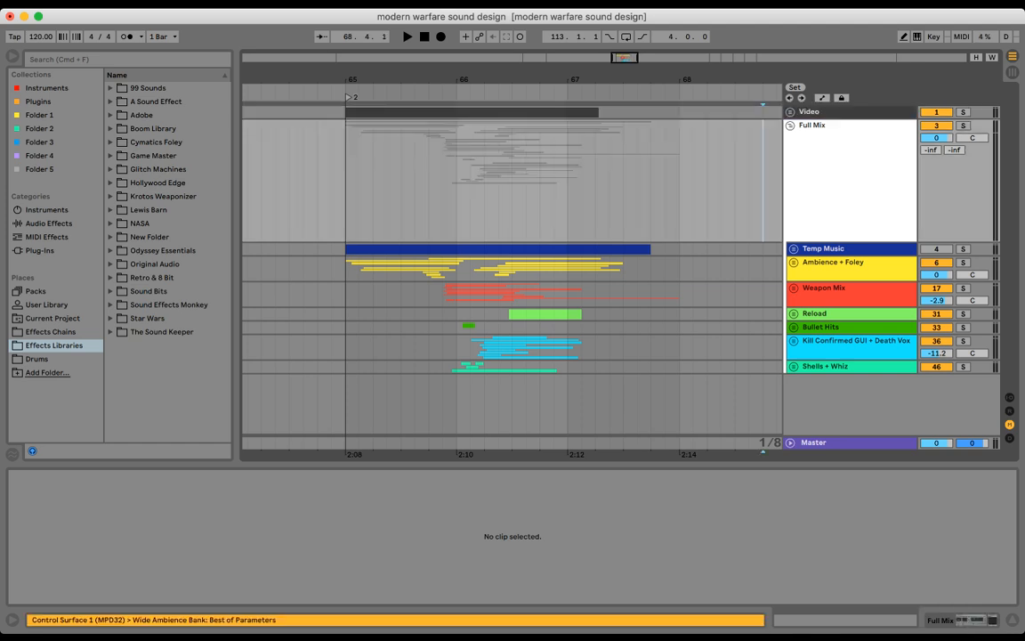
{"action": "left_click", "coordinate": [693, 185]}
{"action": "left_click_drag", "start_coordinate": [694, 185], "coordinate": [651, 185]}
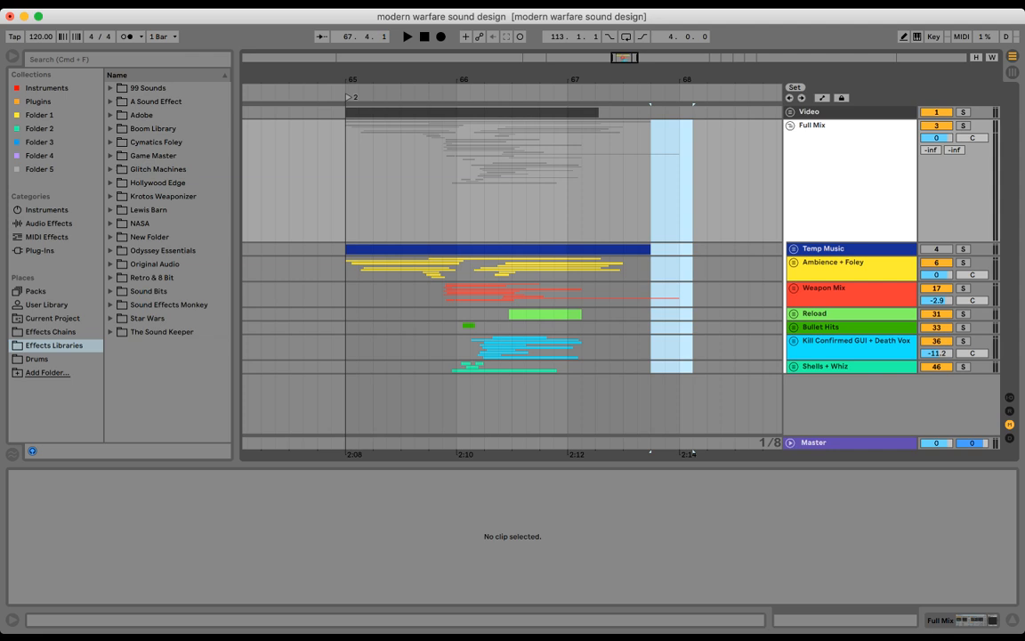
- Unfold the Weapon Mix group to view its subgroups, and place the insert marker at 68.2.1
{"action": "left_click", "coordinate": [794, 288]}
{"action": "left_click", "coordinate": [708, 312]}
{"action": "scroll", "coordinate": [708, 312], "scroll_direction": "down", "scroll_amount": 2}
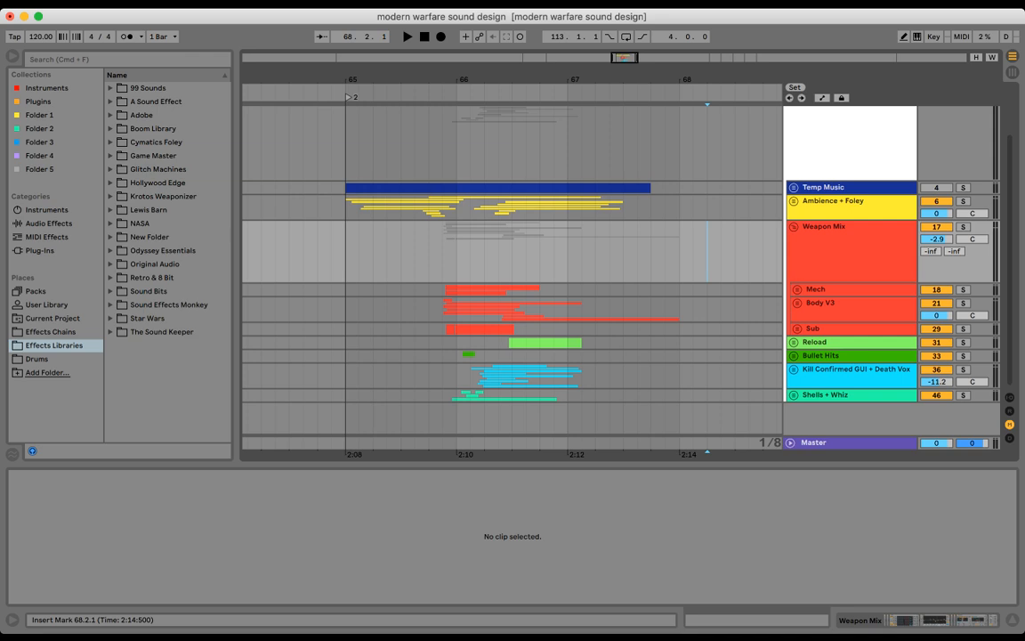
- Unfold Ambience + Foley and its Footsteps subgroup, and minimize the two Gun Handling tracks and the Gun_From_Holster track
{"action": "left_click", "coordinate": [794, 202]}
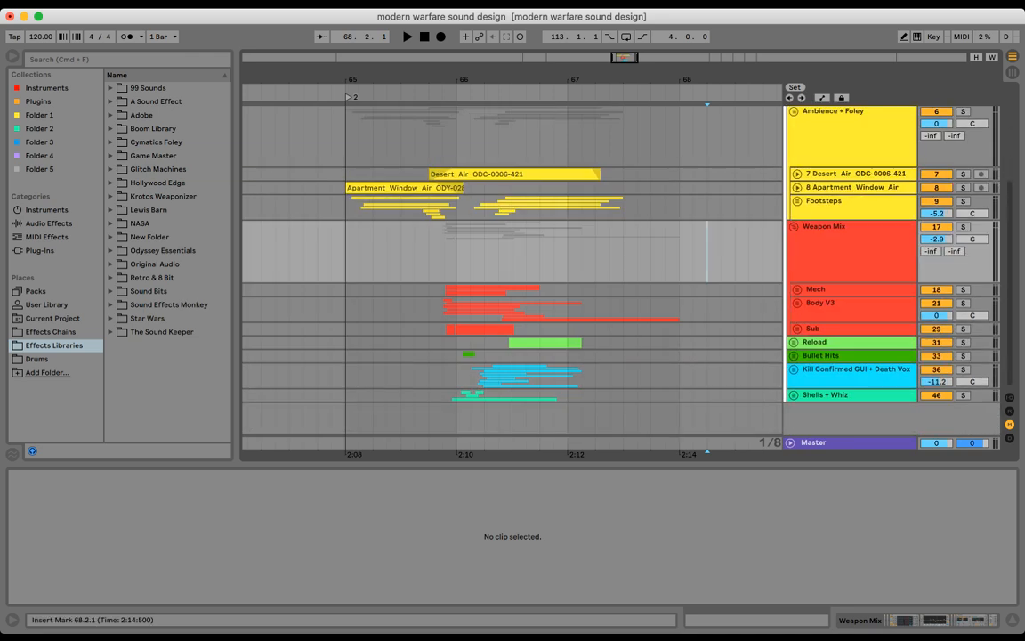
{"action": "left_click", "coordinate": [799, 201]}
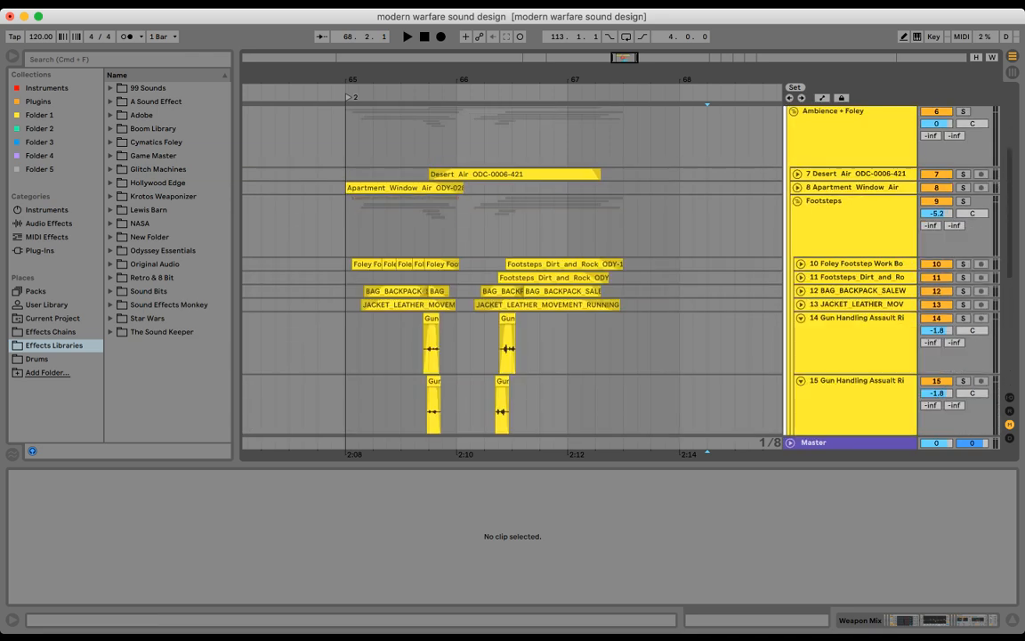
{"action": "left_click", "coordinate": [801, 318]}
{"action": "left_click", "coordinate": [801, 331]}
{"action": "left_click", "coordinate": [801, 345]}
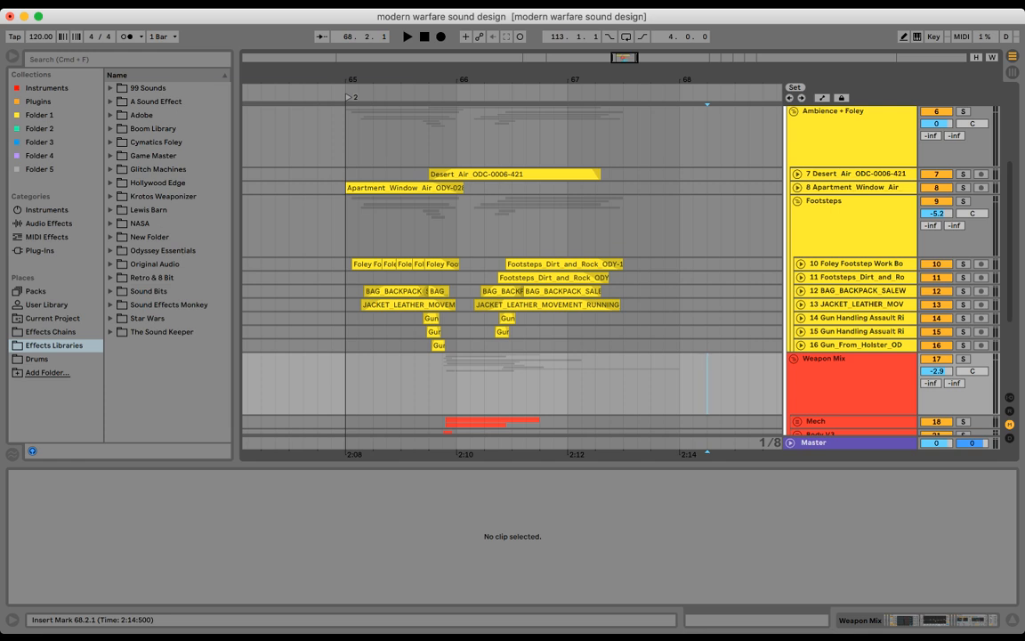
- Fold the Weapon Mix group and solo the Ambience + Foley group
{"action": "scroll", "coordinate": [561, 258], "scroll_direction": "down", "scroll_amount": 3}
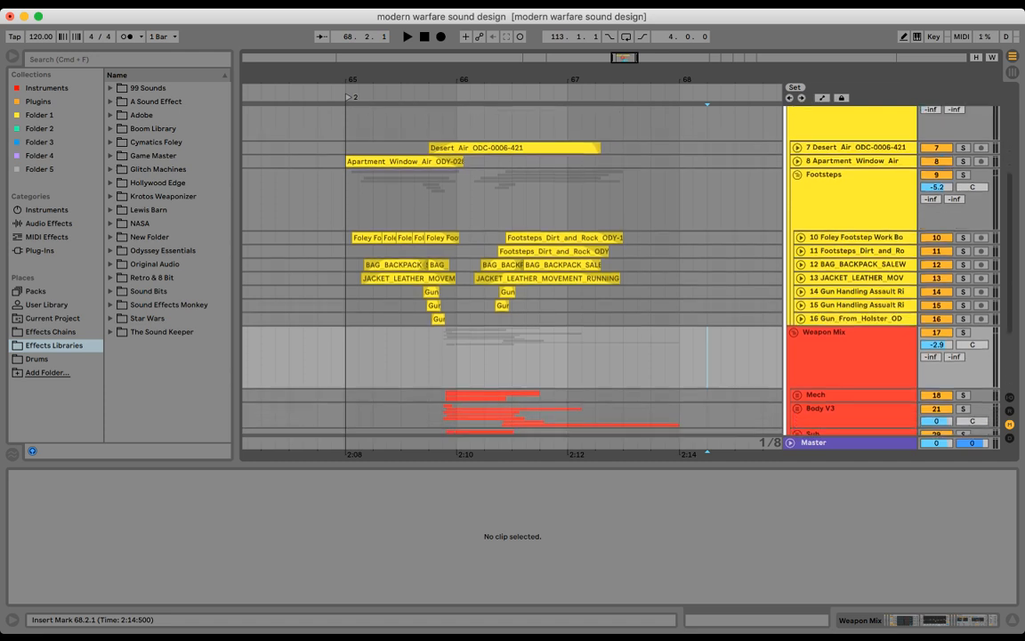
{"action": "scroll", "coordinate": [512, 267], "scroll_direction": "up", "scroll_amount": 5}
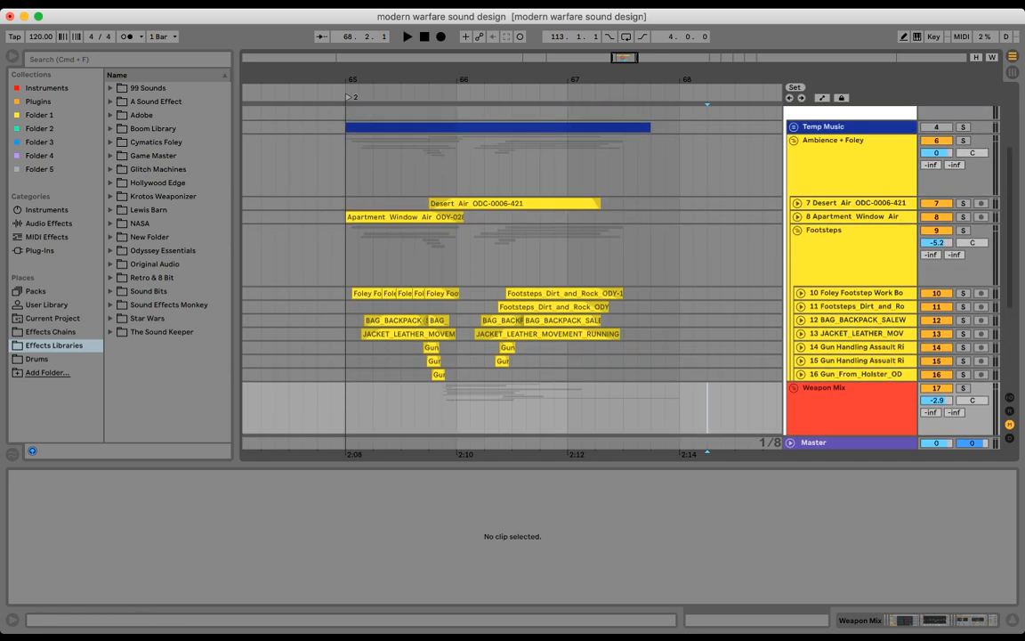
{"action": "key", "text": "u"}
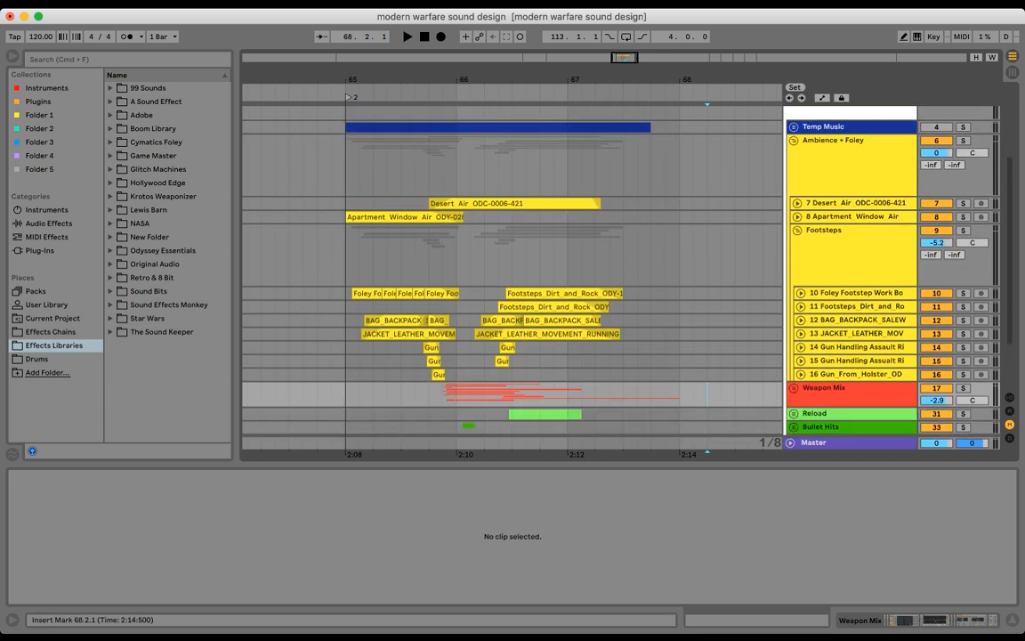
{"action": "left_click", "coordinate": [833, 141]}
{"action": "left_click", "coordinate": [963, 141]}
{"action": "scroll", "coordinate": [513, 267], "scroll_direction": "down", "scroll_amount": 2}
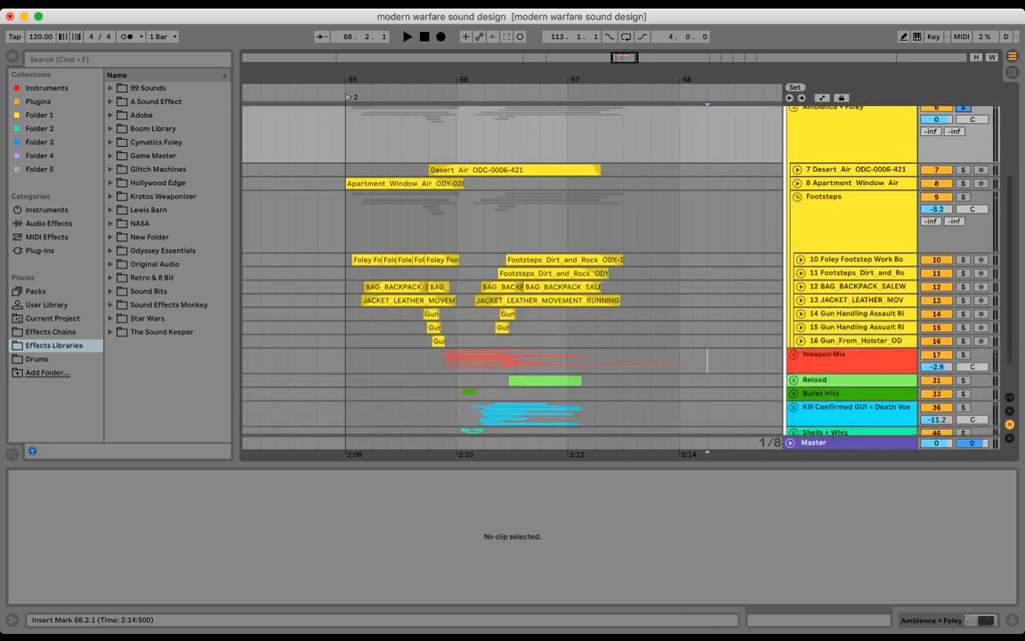
{"action": "scroll", "coordinate": [513, 267], "scroll_direction": "up", "scroll_amount": 1}
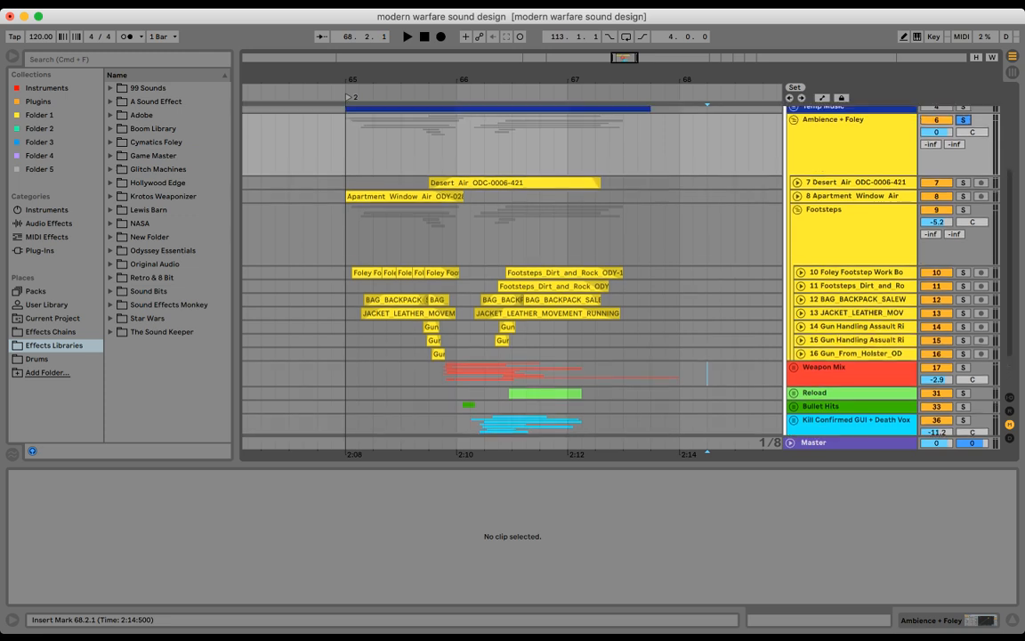
- Unfold the Desert Air and Apartment Window Air tracks, and select the Apartment Window Air clip
{"action": "left_click", "coordinate": [854, 196]}
{"action": "left_click", "coordinate": [854, 183], "text": "shift"}
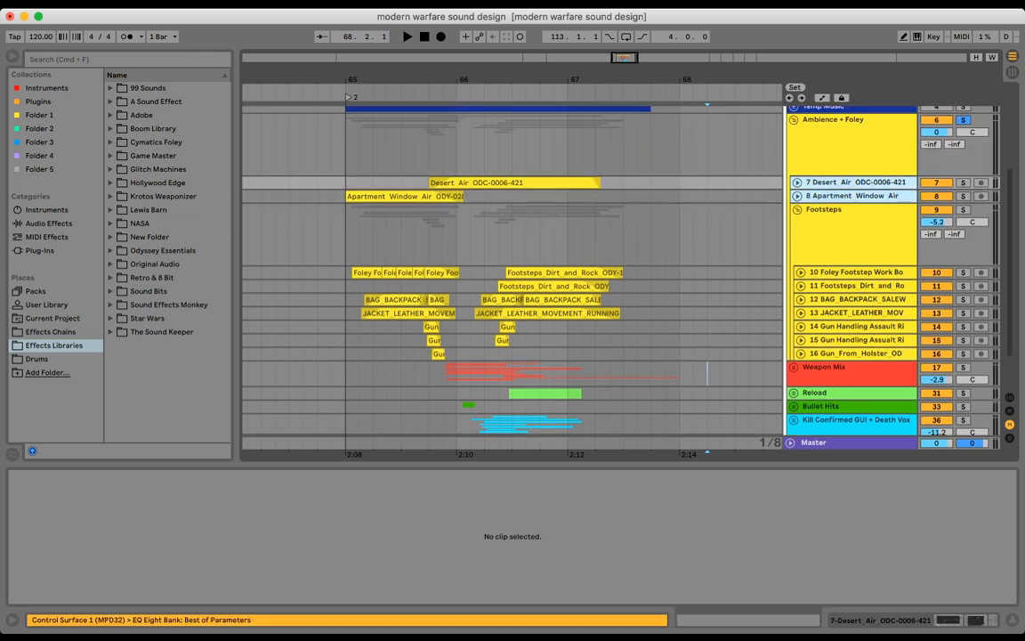
{"action": "left_click", "coordinate": [797, 182]}
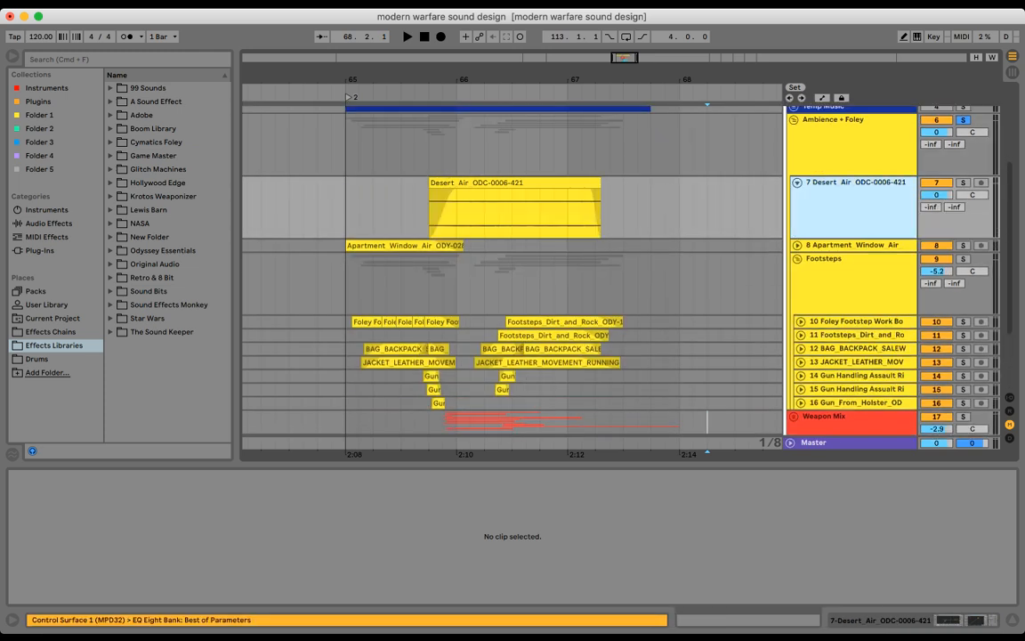
{"action": "left_click", "coordinate": [797, 245]}
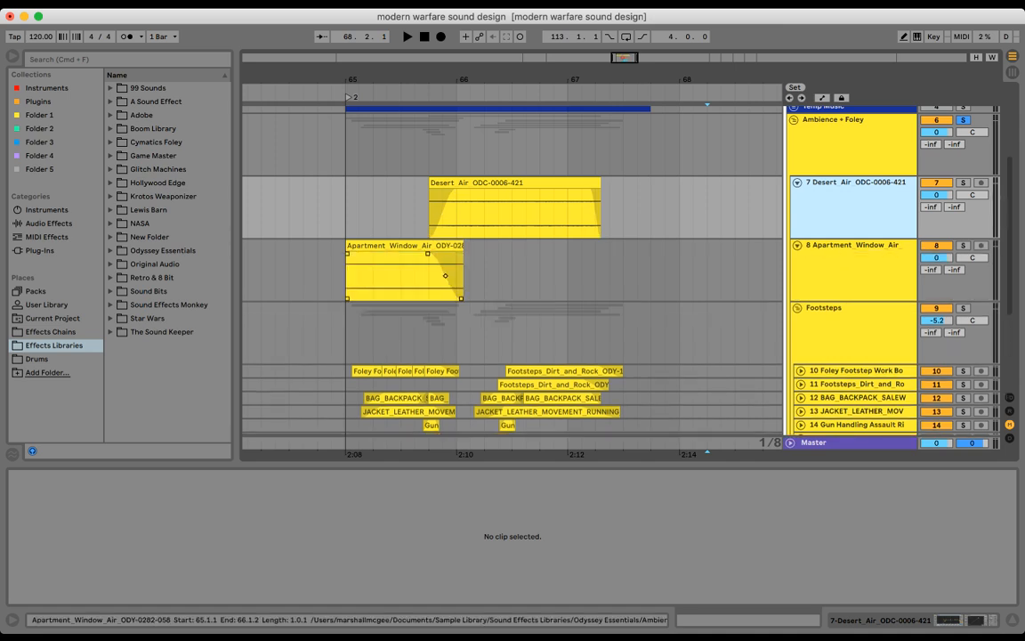
{"action": "left_click", "coordinate": [405, 271]}
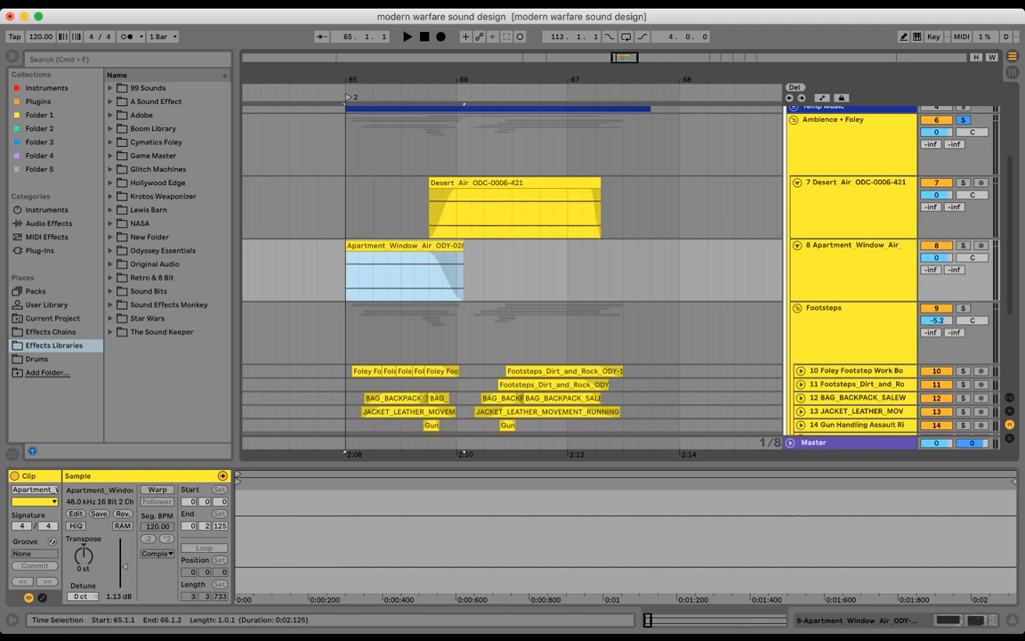
- Inspect the Desert Air clip, and fold the Desert Air and Apartment Window Air tracks
{"action": "left_click", "coordinate": [485, 215]}
{"action": "left_click", "coordinate": [487, 183]}
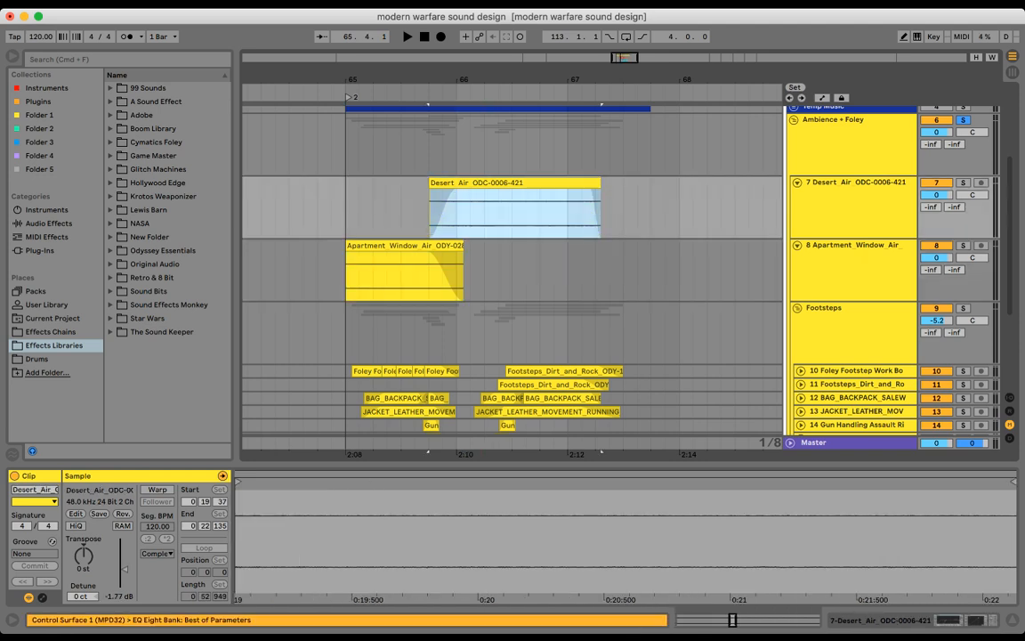
{"action": "left_click_drag", "start_coordinate": [359, 209], "coordinate": [567, 209]}
{"action": "left_click", "coordinate": [665, 209]}
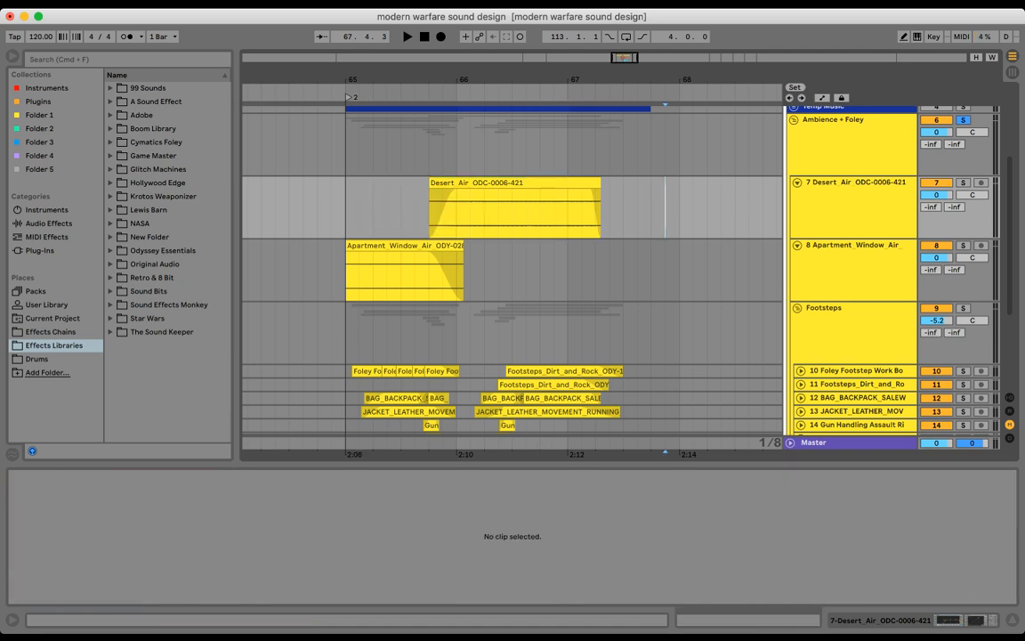
{"action": "left_click", "coordinate": [797, 182]}
{"action": "left_click", "coordinate": [797, 196]}
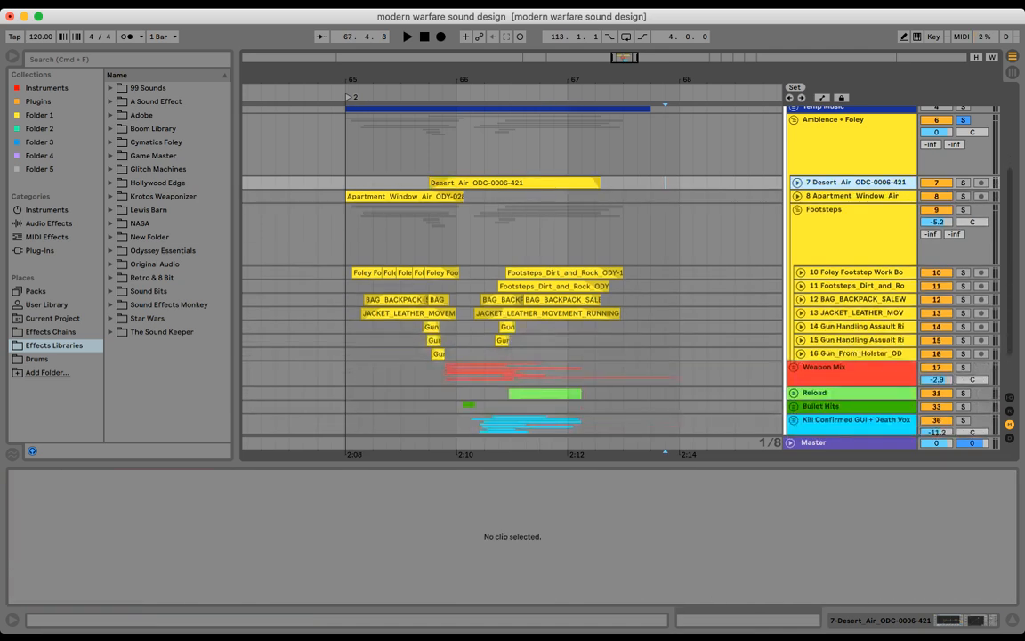
- Select the Footsteps group, and select its two Gun Handling tracks together with the Gun_From_Holster track
{"action": "left_click", "coordinate": [829, 212]}
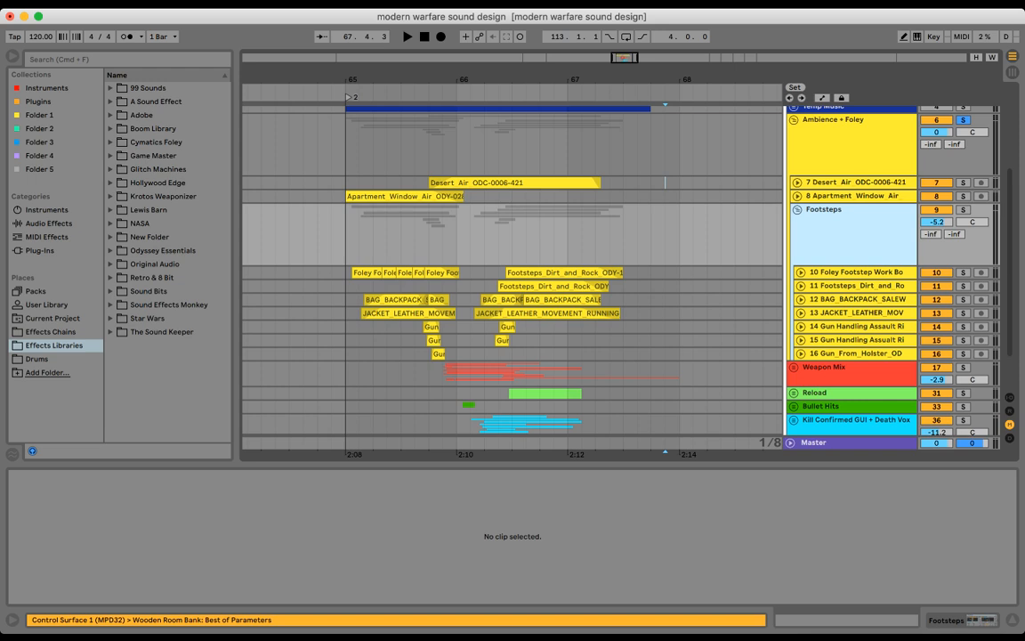
{"action": "scroll", "coordinate": [511, 267], "scroll_direction": "down", "scroll_amount": 1}
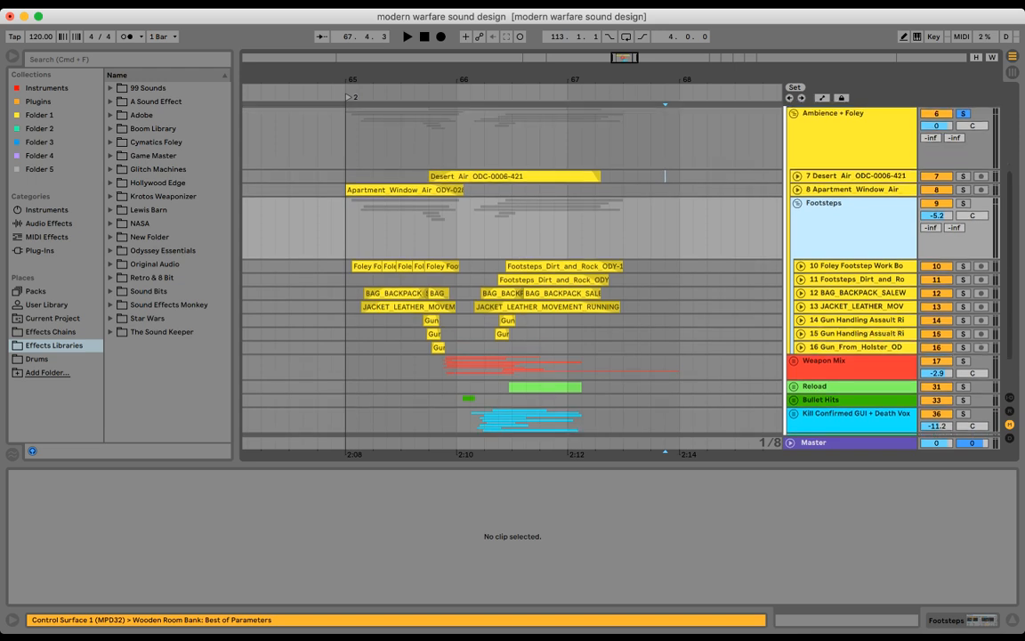
{"action": "left_click", "coordinate": [856, 320]}
{"action": "left_click", "coordinate": [856, 347], "text": "shift"}
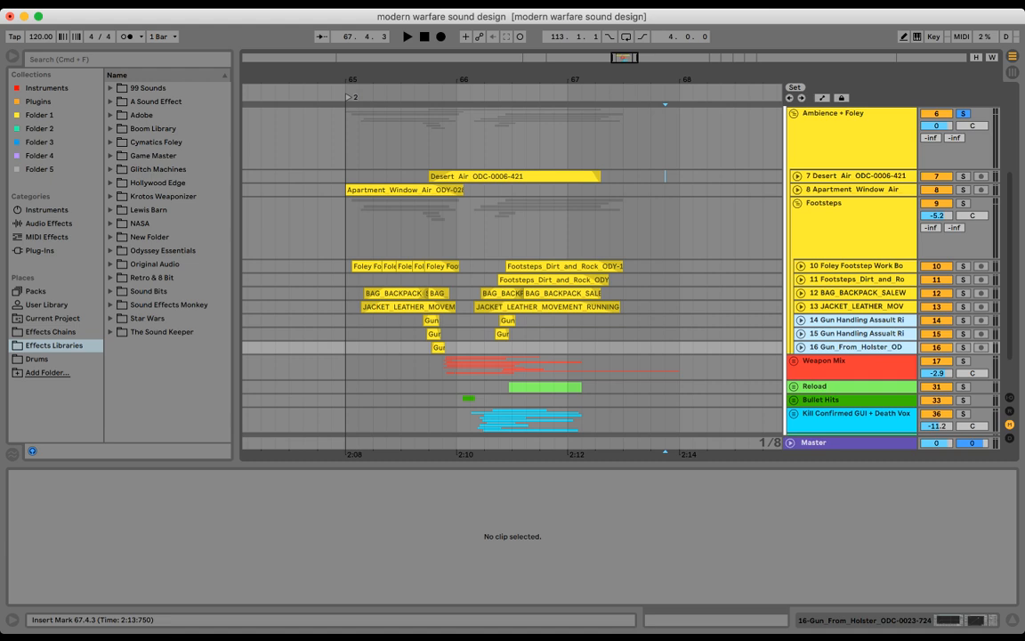
- Play the soloed Ambience + Foley group from 65.1.1 through the footsteps and stop playback
{"action": "left_click", "coordinate": [347, 229]}
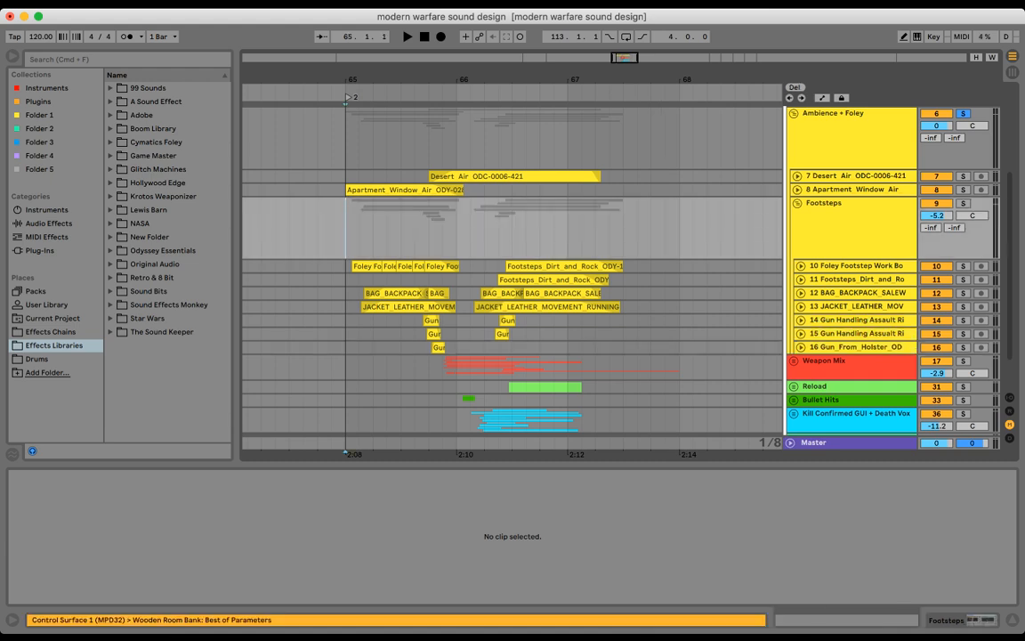
{"action": "left_click", "coordinate": [963, 114]}
{"action": "left_click", "coordinate": [963, 114]}
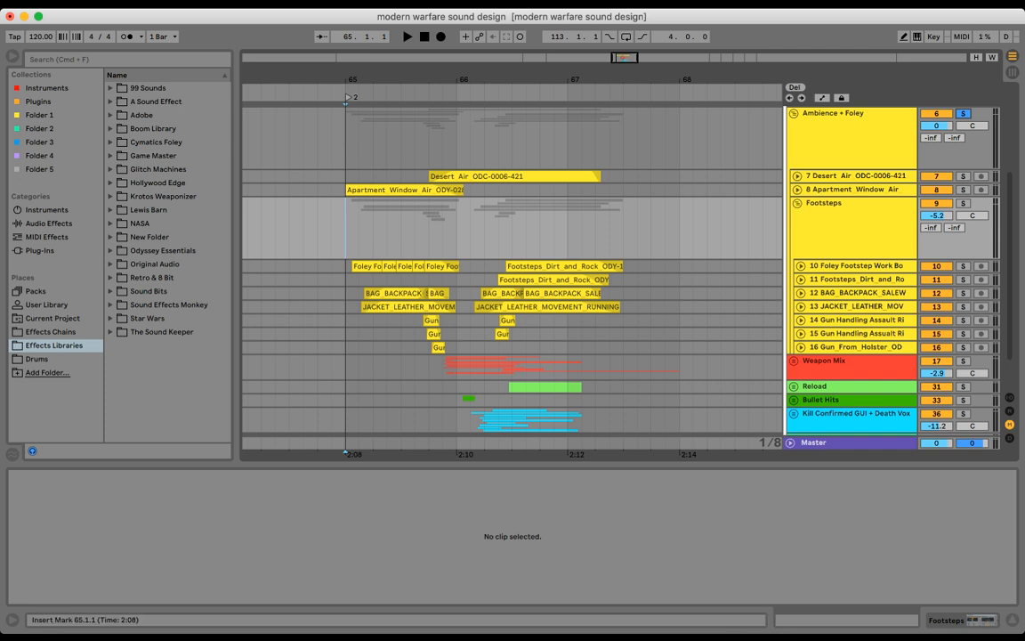
{"action": "left_click", "coordinate": [346, 140]}
{"action": "key", "text": "space"}
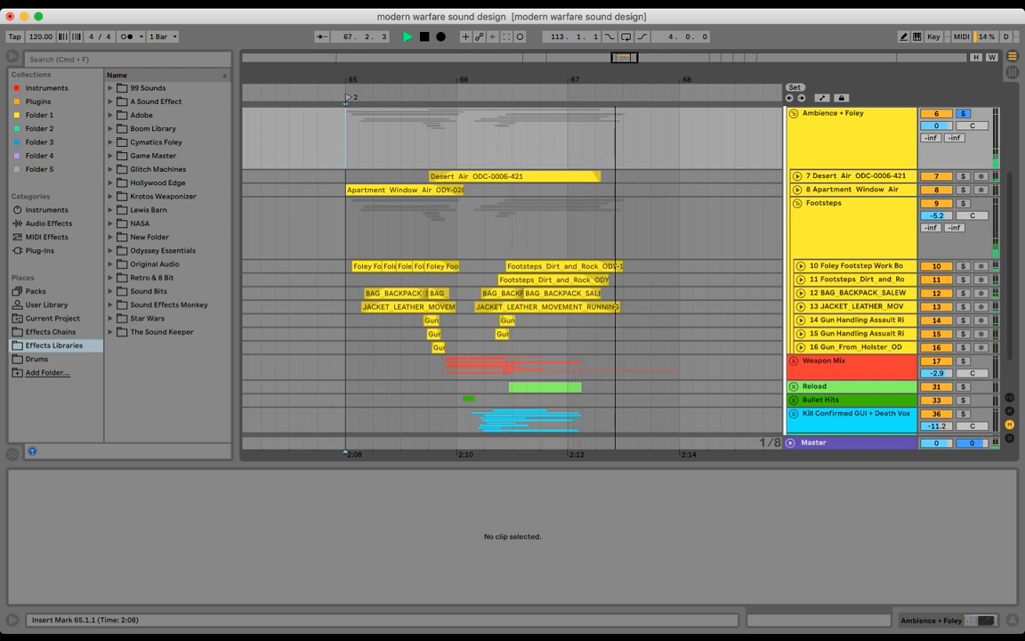
{"action": "key", "text": "space"}
- Select the range 65.1.1 to 67.3.3 on the Footsteps_Dirt_and_Rock track, and unfold the Foley Footstep Work Boots track
{"action": "left_click", "coordinate": [568, 228]}
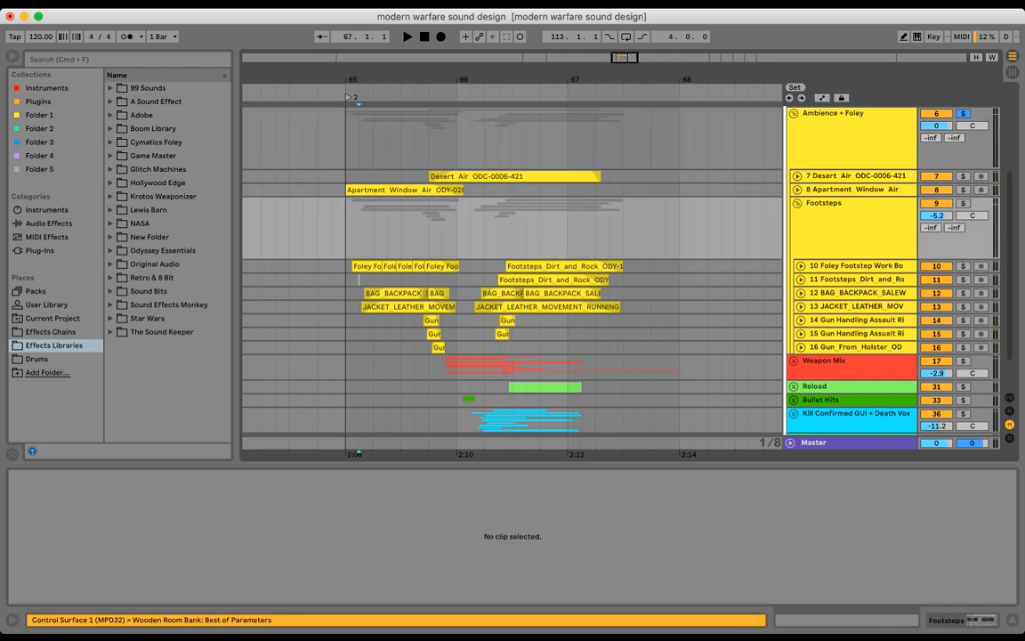
{"action": "left_click", "coordinate": [359, 280]}
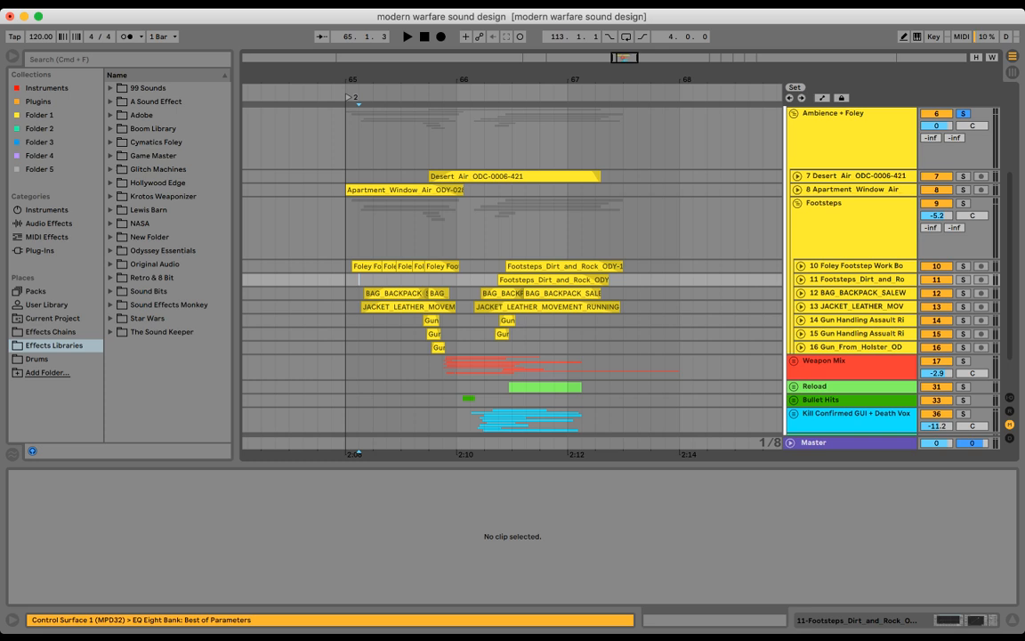
{"action": "left_click_drag", "start_coordinate": [346, 279], "coordinate": [637, 280]}
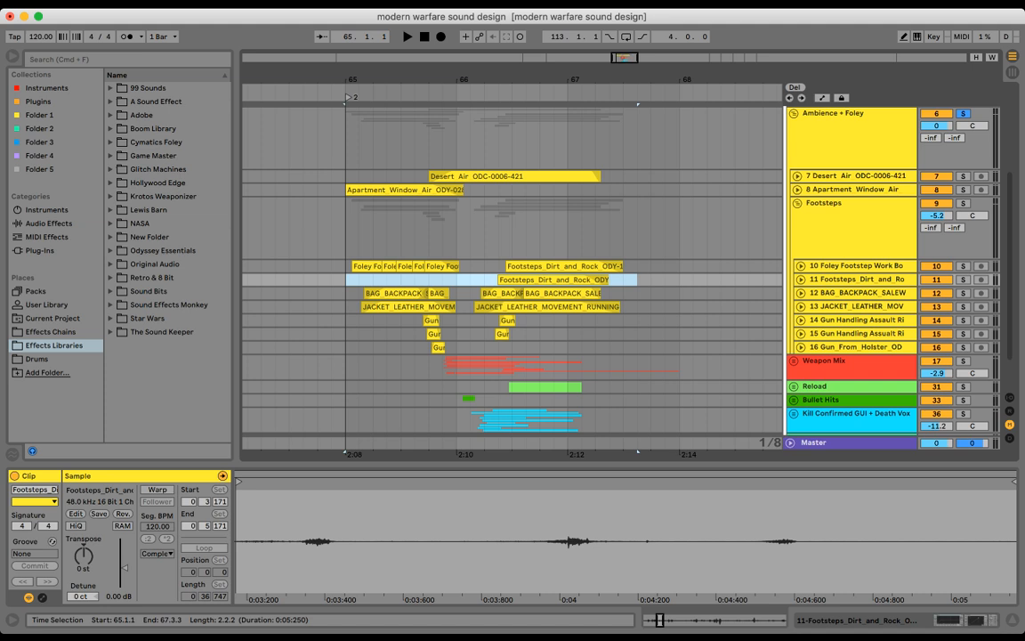
{"action": "left_click", "coordinate": [801, 266]}
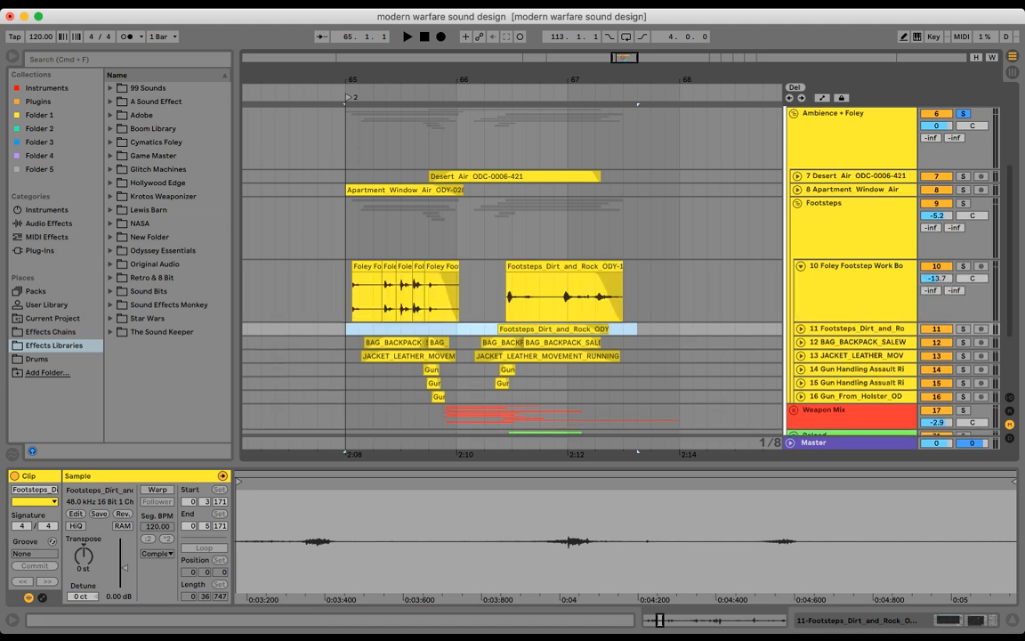
- Solo the Foley Footstep Work Boots track and play it from 65.1.1
{"action": "left_click", "coordinate": [331, 329]}
{"action": "key", "text": "Up"}
{"action": "key", "text": "Right"}
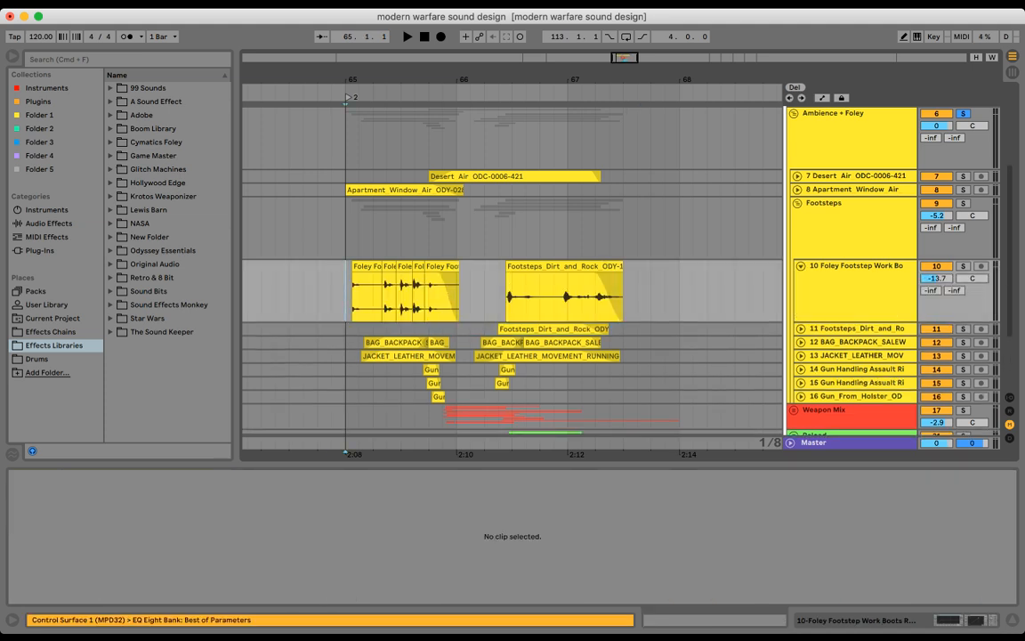
{"action": "key", "text": "space"}
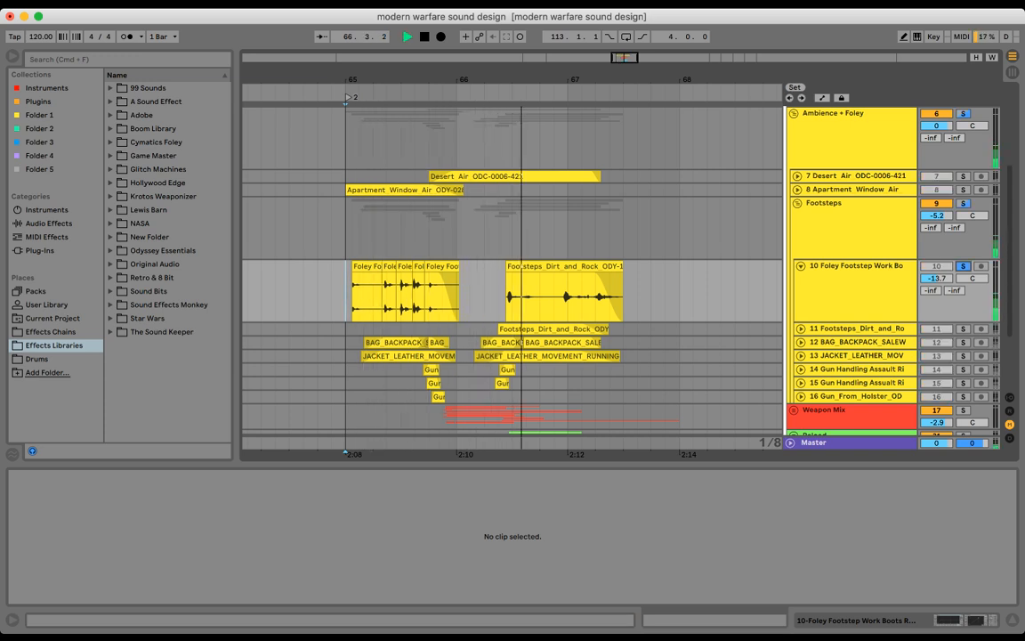
{"action": "key", "text": "space"}
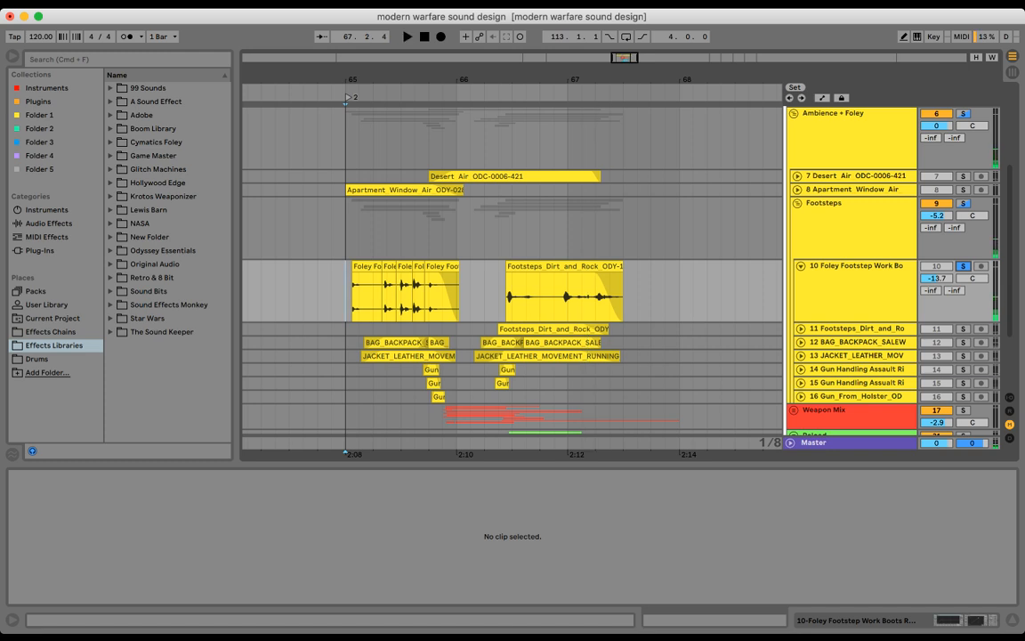
- Turn off all soloing, and select all clips on the Foley Footstep Work Boots track from 64.4.3 to 67.4.1
{"action": "left_click_drag", "start_coordinate": [470, 290], "coordinate": [499, 290]}
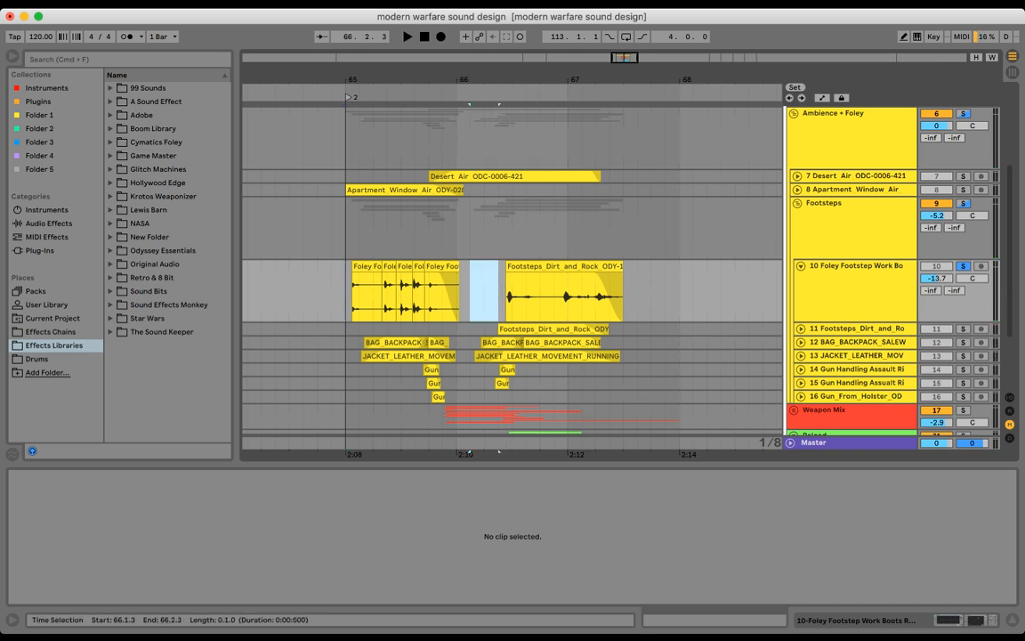
{"action": "left_click_drag", "start_coordinate": [345, 297], "coordinate": [660, 297]}
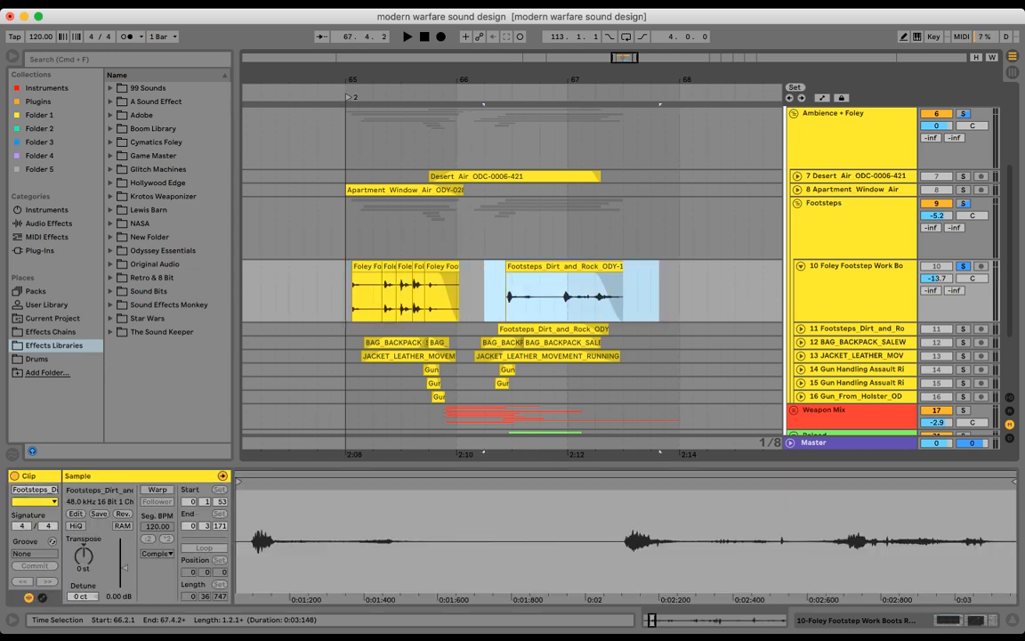
{"action": "left_click", "coordinate": [963, 266]}
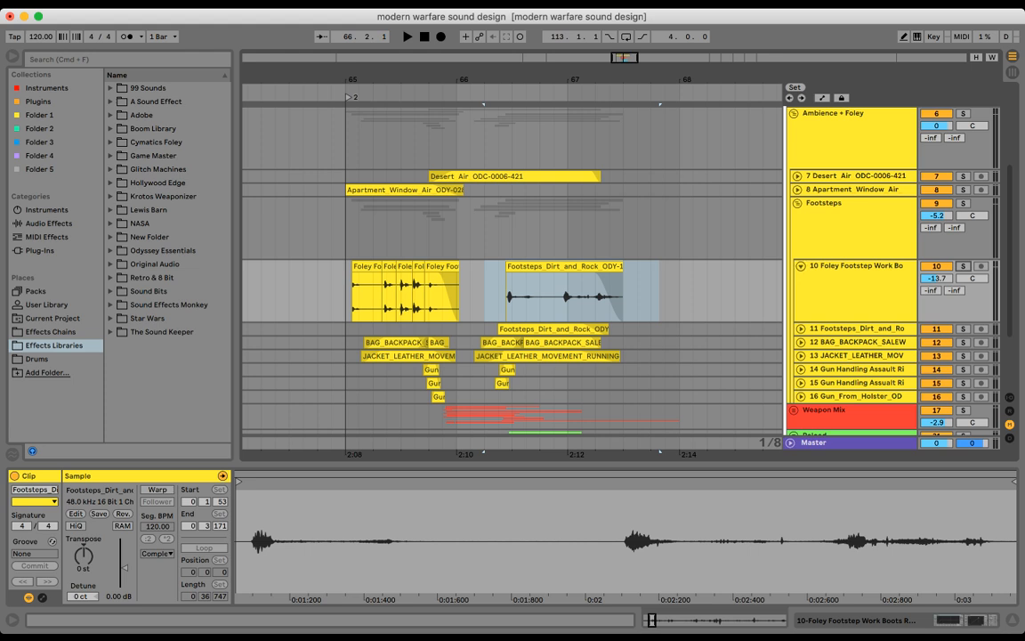
{"action": "left_click_drag", "start_coordinate": [693, 297], "coordinate": [489, 297]}
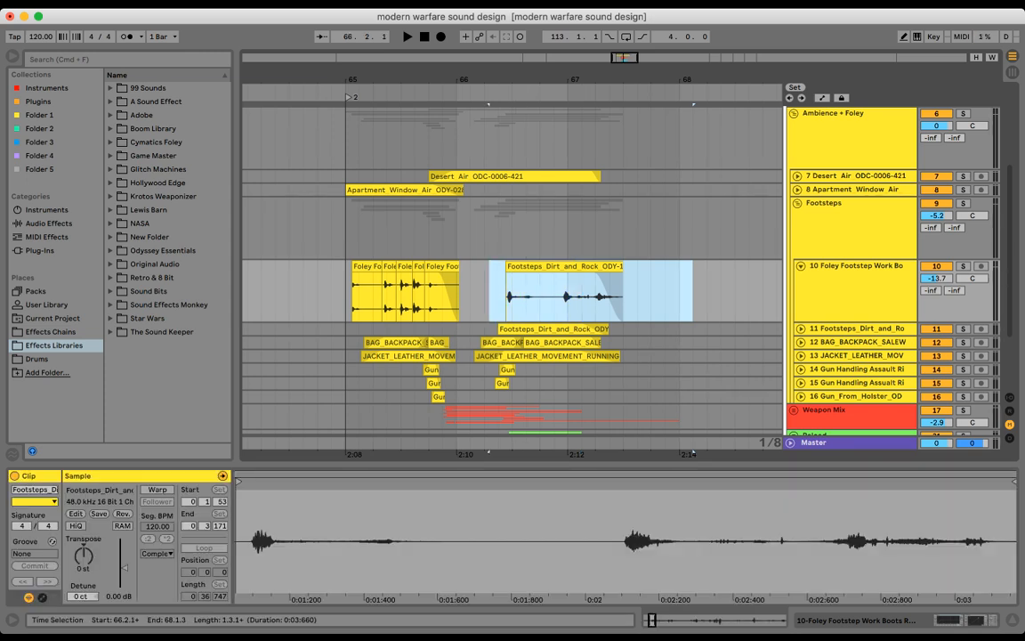
{"action": "scroll", "coordinate": [512, 294], "scroll_direction": "down", "scroll_amount": 2}
{"action": "left_click_drag", "start_coordinate": [331, 271], "coordinate": [651, 271]}
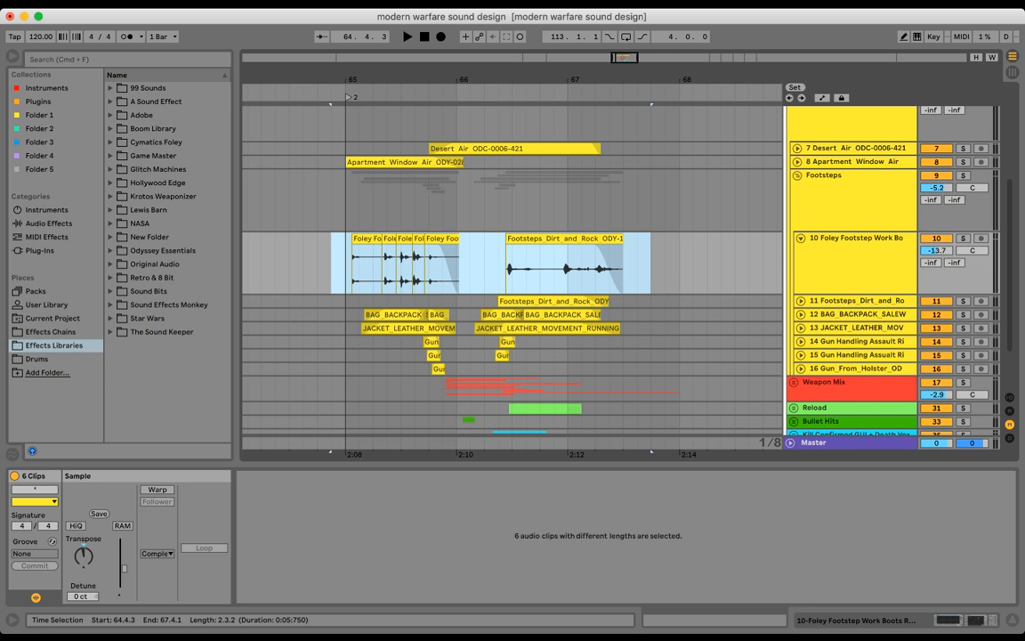
- Unfold the two Gun Handling tracks and the Gun_From_Holster track, and place the insert marker at 65.2.4
{"action": "scroll", "coordinate": [512, 267], "scroll_direction": "down", "scroll_amount": 1}
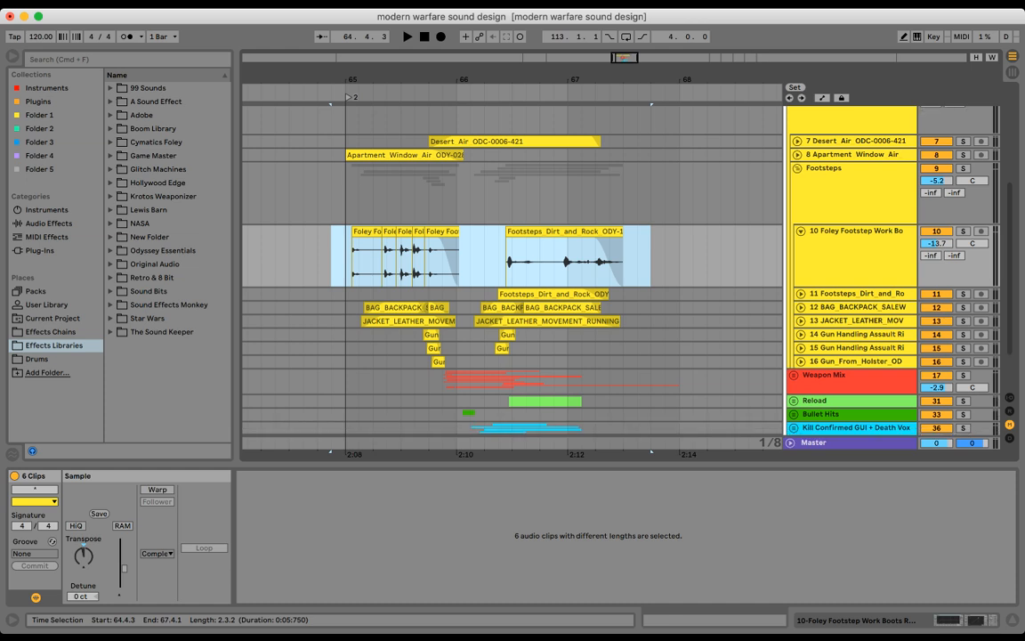
{"action": "scroll", "coordinate": [512, 267], "scroll_direction": "down", "scroll_amount": 3}
{"action": "left_click", "coordinate": [856, 295]}
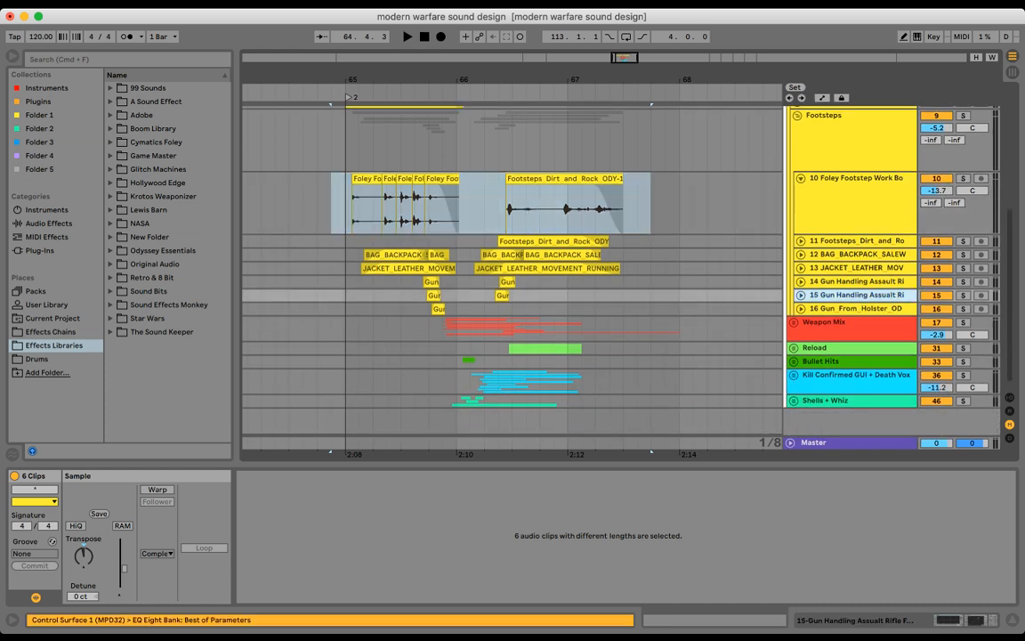
{"action": "left_click", "coordinate": [855, 281]}
{"action": "left_click", "coordinate": [801, 282]}
{"action": "scroll", "coordinate": [801, 283], "scroll_direction": "down", "scroll_amount": 2}
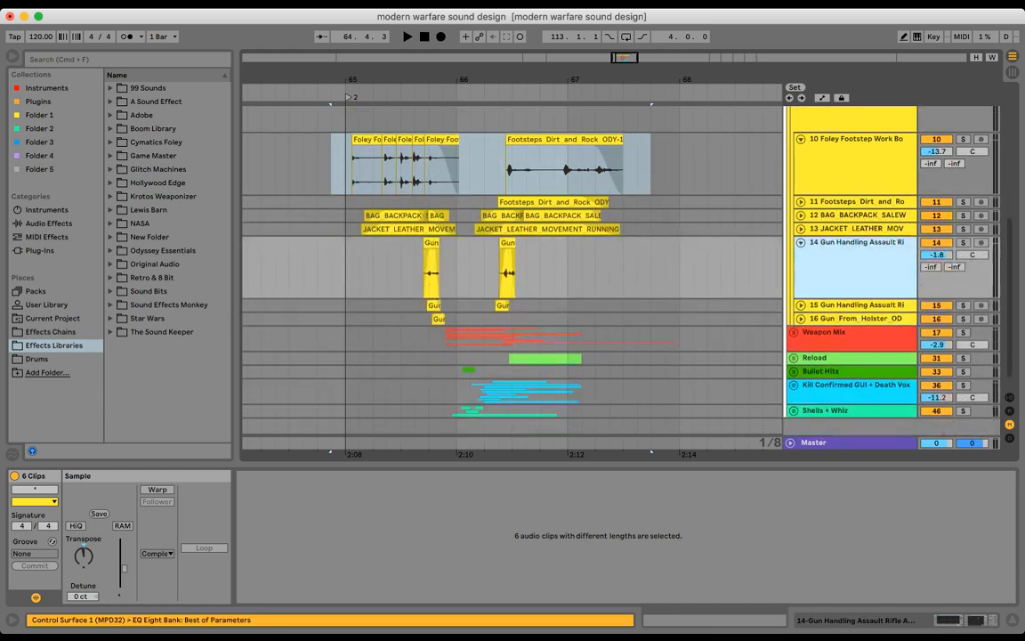
{"action": "left_click", "coordinate": [801, 306]}
{"action": "left_click", "coordinate": [801, 368]}
{"action": "left_click_drag", "start_coordinate": [463, 80], "coordinate": [477, 126]}
{"action": "scroll", "coordinate": [428, 267], "scroll_direction": "down", "scroll_amount": 2}
{"action": "left_click", "coordinate": [328, 235]}
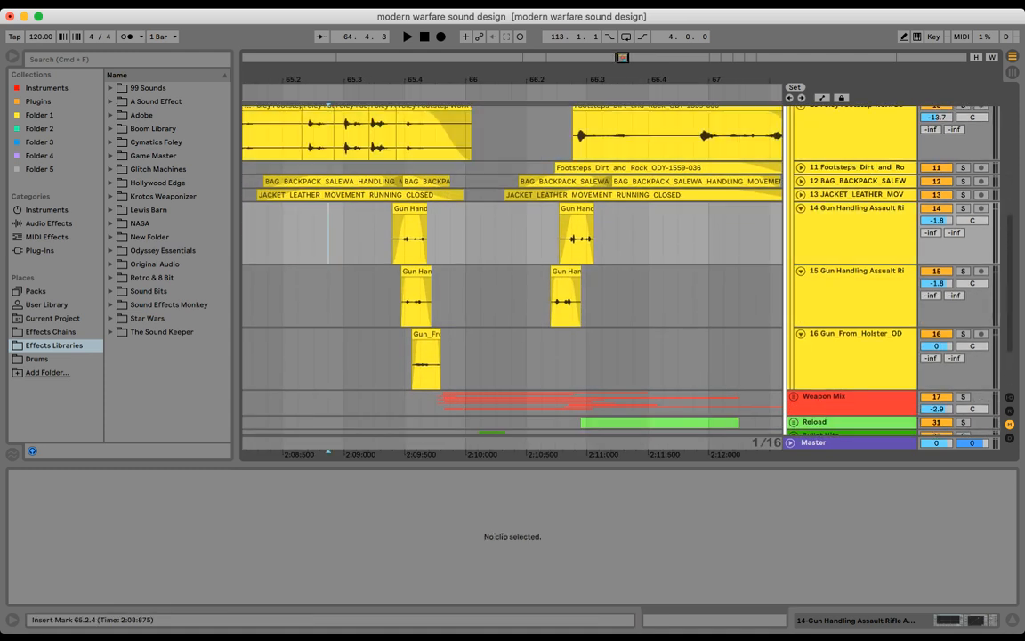
- Solo the two Gun Handling tracks together with the Gun_From_Holster track
{"action": "left_click", "coordinate": [854, 209]}
{"action": "left_click", "coordinate": [854, 335], "text": "shift"}
{"action": "left_click", "coordinate": [963, 334]}
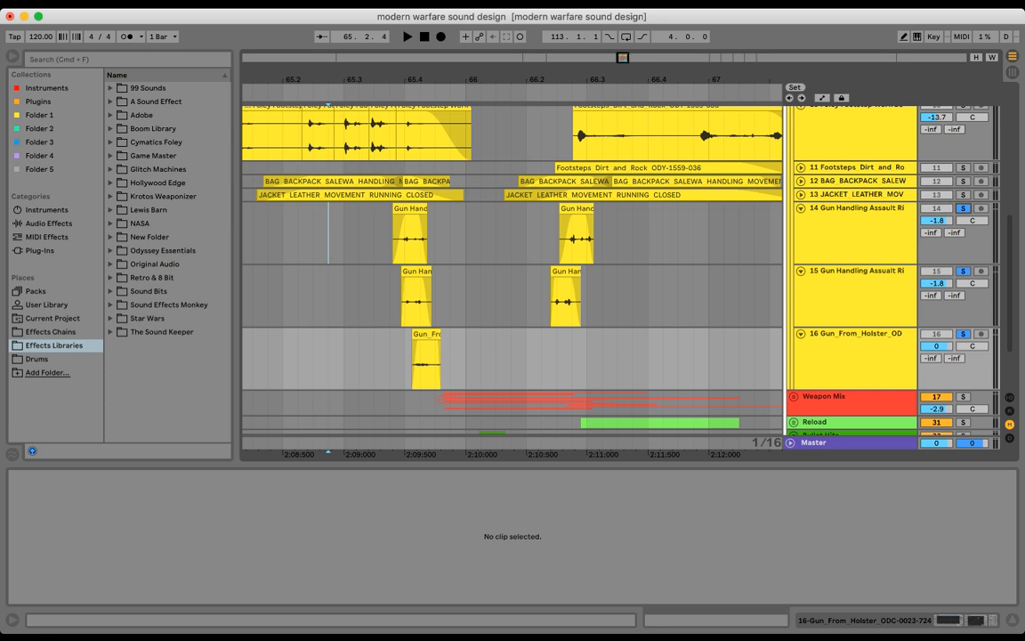
- Play the soloed gun handling sounds from 65.3.3, and the second set of clips from 66.2.2
{"action": "left_click", "coordinate": [374, 239]}
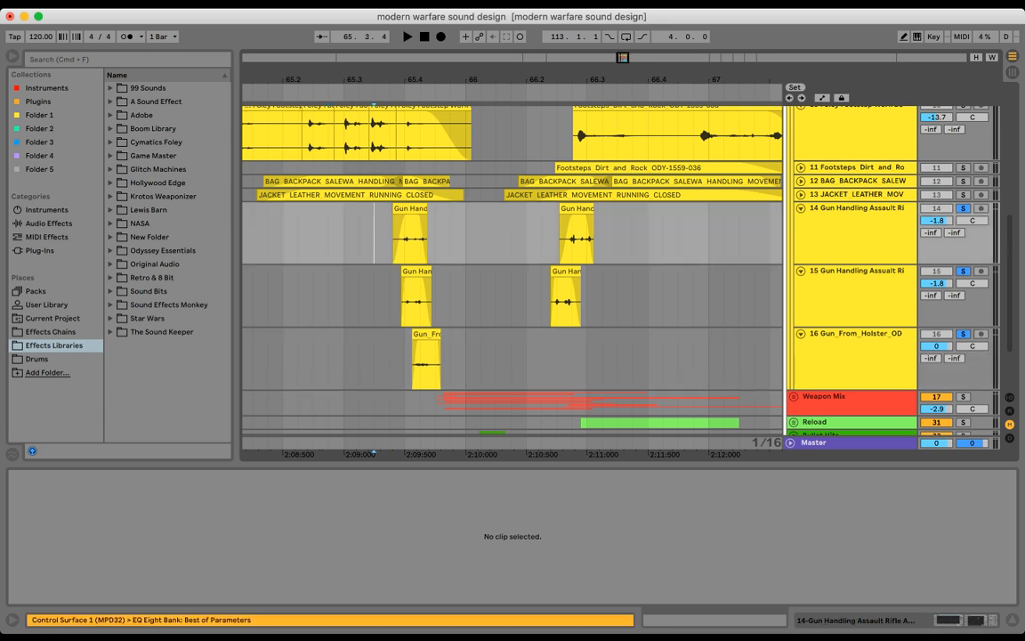
{"action": "scroll", "coordinate": [425, 239], "scroll_direction": "up", "scroll_amount": 5}
{"action": "scroll", "coordinate": [425, 239], "scroll_direction": "down", "scroll_amount": 1}
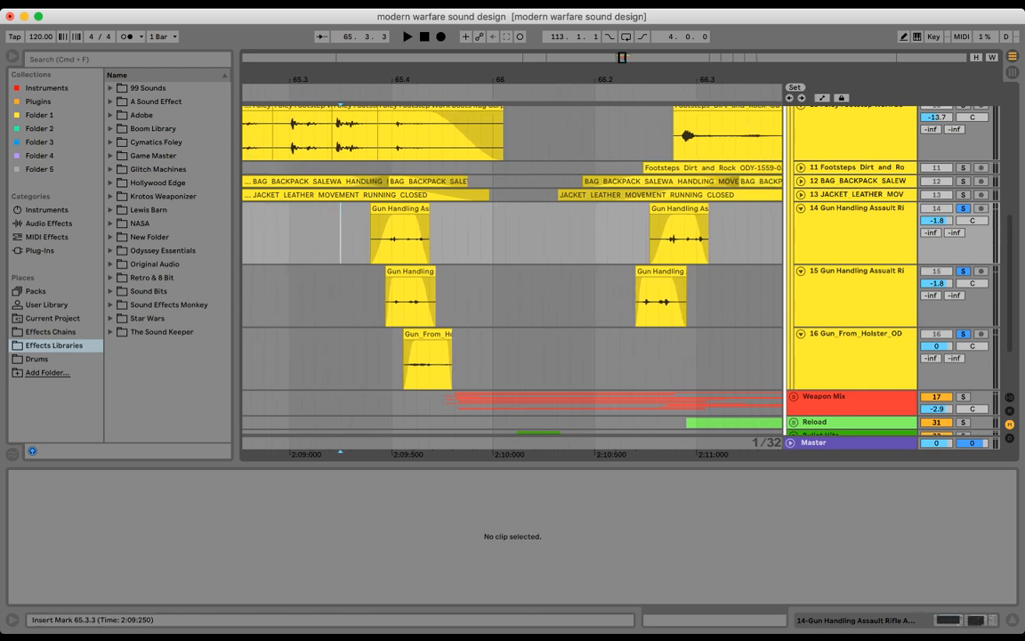
{"action": "key", "text": "space"}
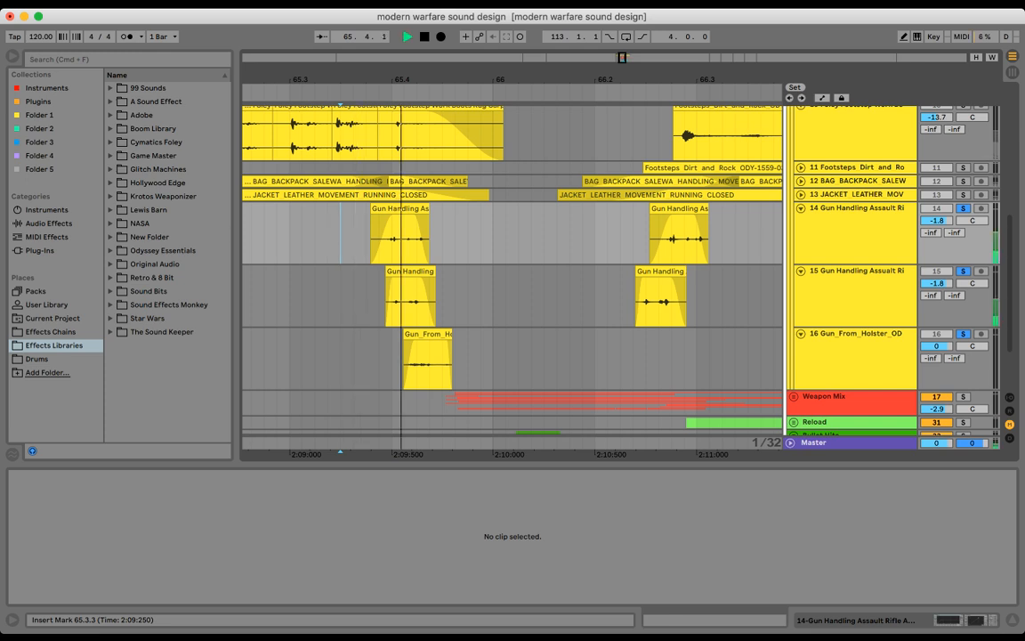
{"action": "key", "text": "space"}
{"action": "key", "text": "space"}
{"action": "left_click", "coordinate": [620, 235]}
{"action": "key", "text": "space"}
{"action": "key", "text": "space"}
{"action": "left_click", "coordinate": [354, 235]}
{"action": "key", "text": "space"}
{"action": "left_click", "coordinate": [620, 235]}
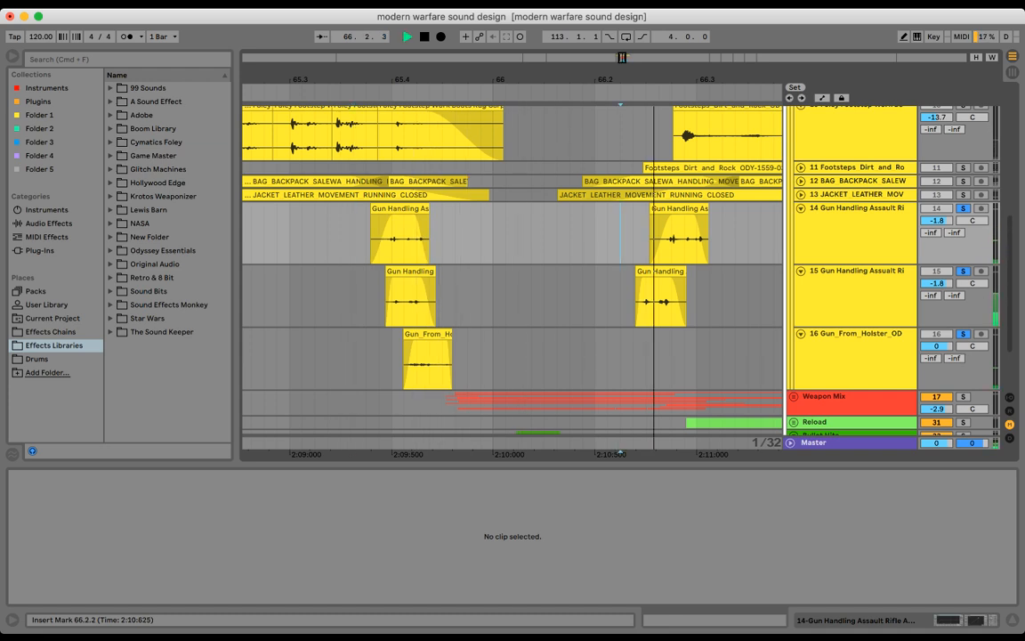
{"action": "key", "text": "space"}
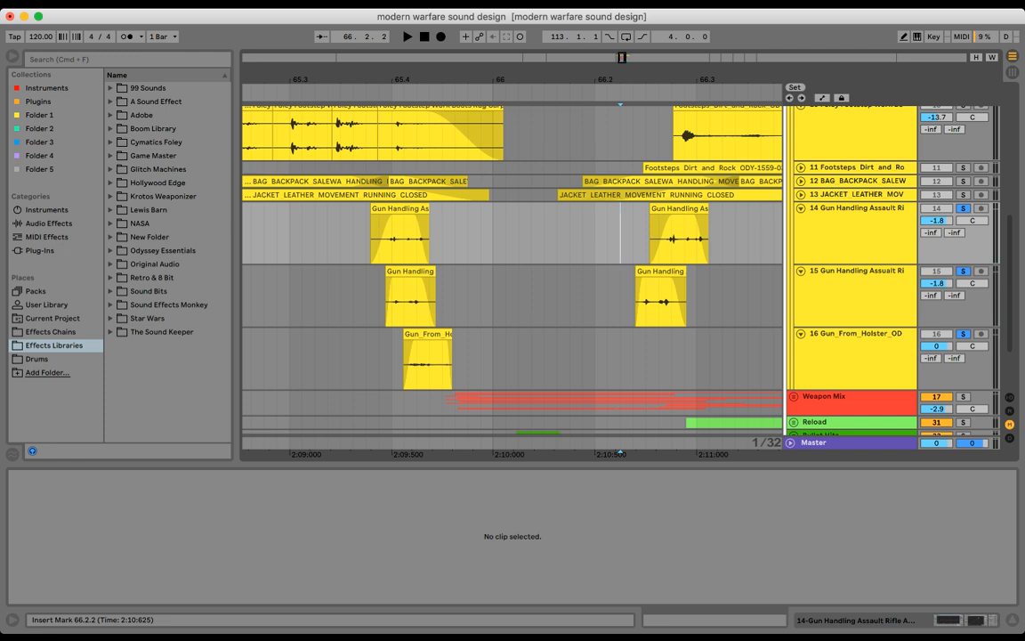
- Inspect the Gun_From_Holster clip and the first clip on the upper Gun Handling track
{"action": "left_click", "coordinate": [427, 360]}
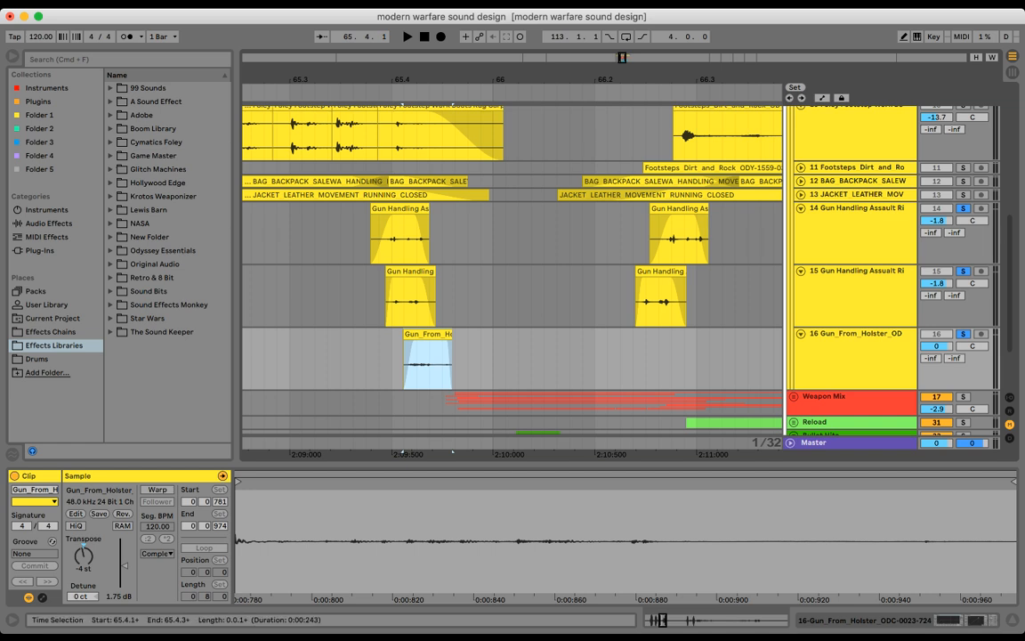
{"action": "left_click", "coordinate": [569, 235]}
{"action": "left_click_drag", "start_coordinate": [468, 235], "coordinate": [349, 235]}
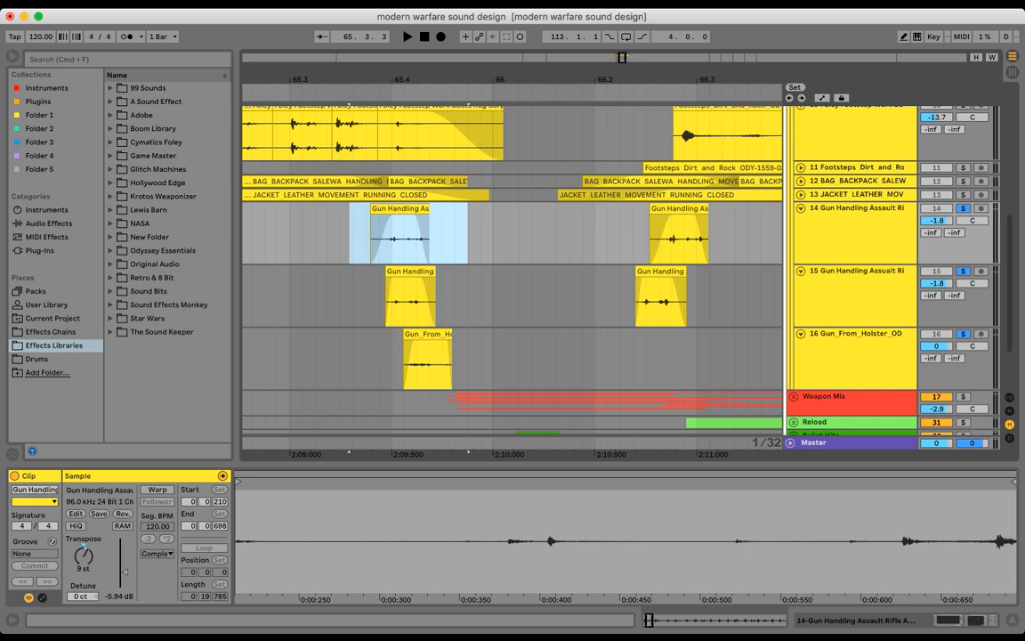
- Turn off soloing on the three gun tracks, and fold the two Gun Handling tracks
{"action": "left_click", "coordinate": [962, 208]}
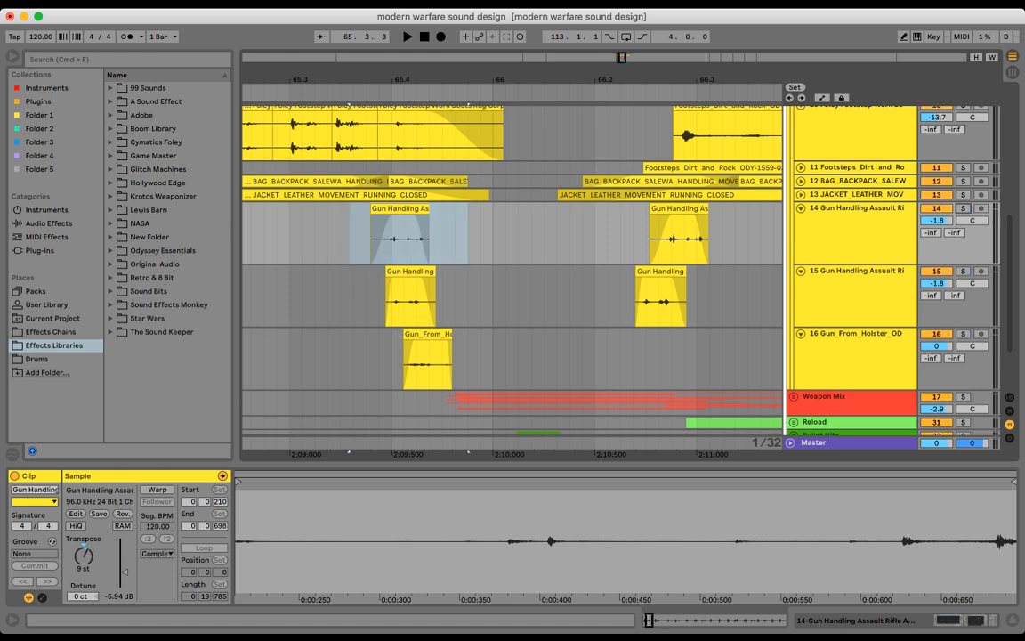
{"action": "left_click", "coordinate": [801, 208]}
{"action": "left_click", "coordinate": [801, 222]}
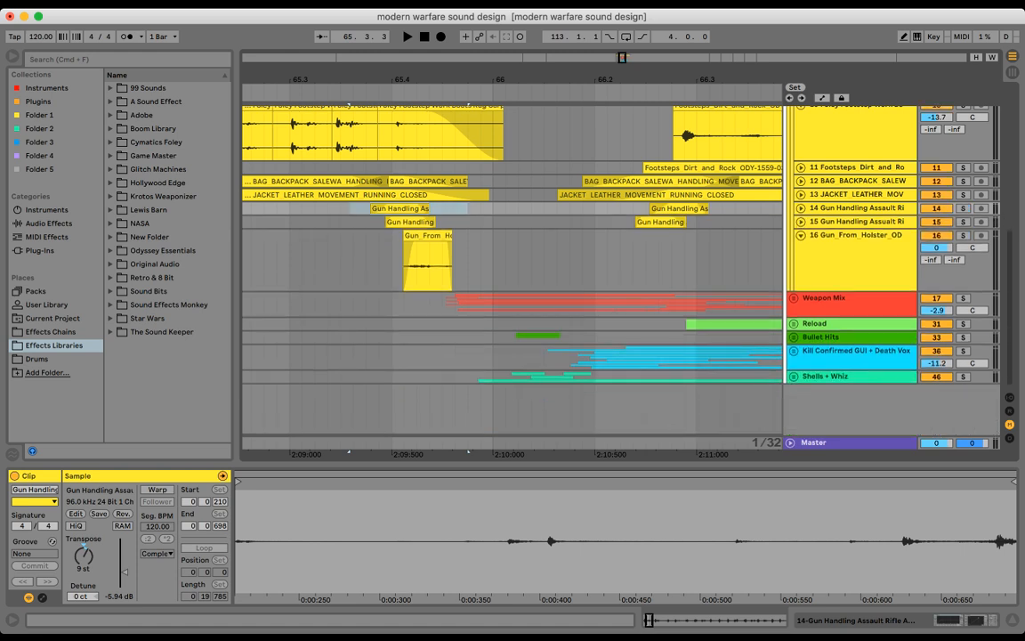
- Fold the Gun_From_Holster track, and inspect the first clip on each of the two Gun Handling tracks
{"action": "left_click", "coordinate": [801, 236]}
{"action": "left_click_drag", "start_coordinate": [605, 80], "coordinate": [510, 44]}
{"action": "left_click", "coordinate": [433, 209]}
{"action": "left_click", "coordinate": [442, 236], "text": "shift"}
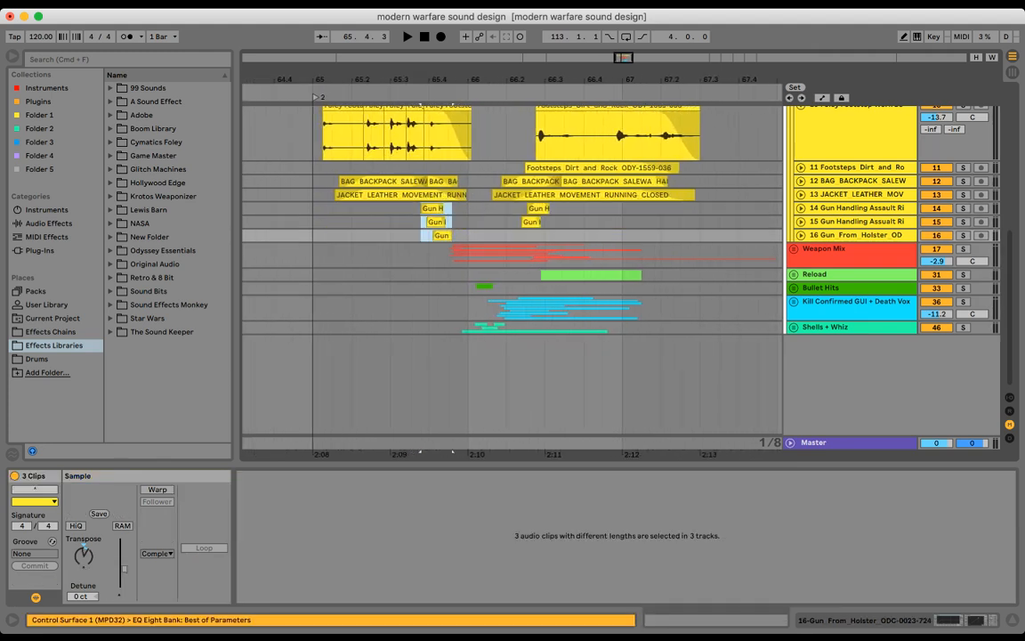
{"action": "left_click", "coordinate": [548, 236], "text": "shift"}
{"action": "left_click", "coordinate": [486, 236]}
{"action": "left_click", "coordinate": [436, 222]}
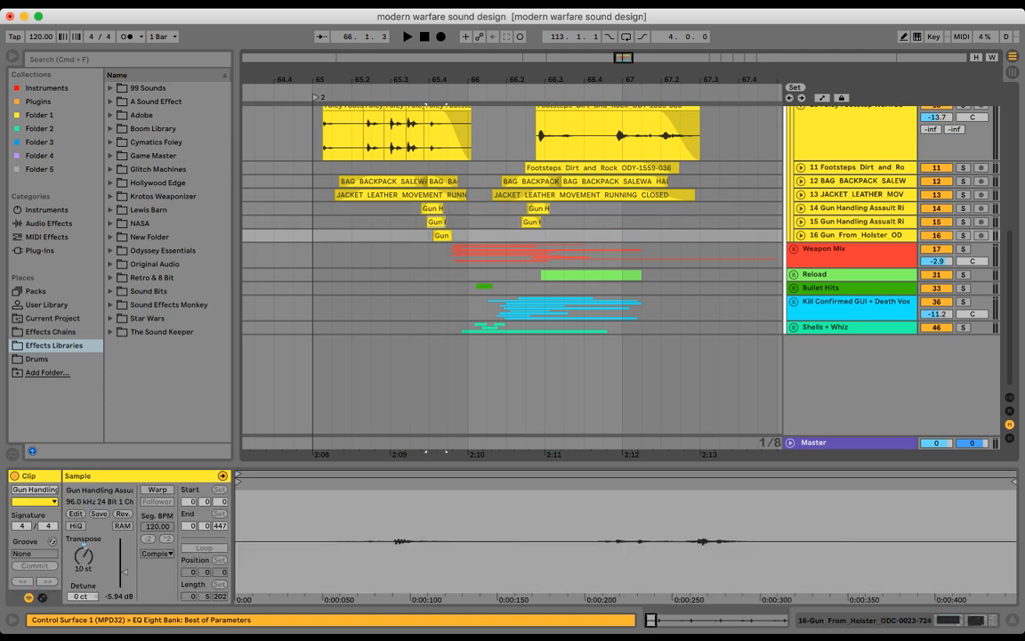
{"action": "left_click", "coordinate": [432, 208]}
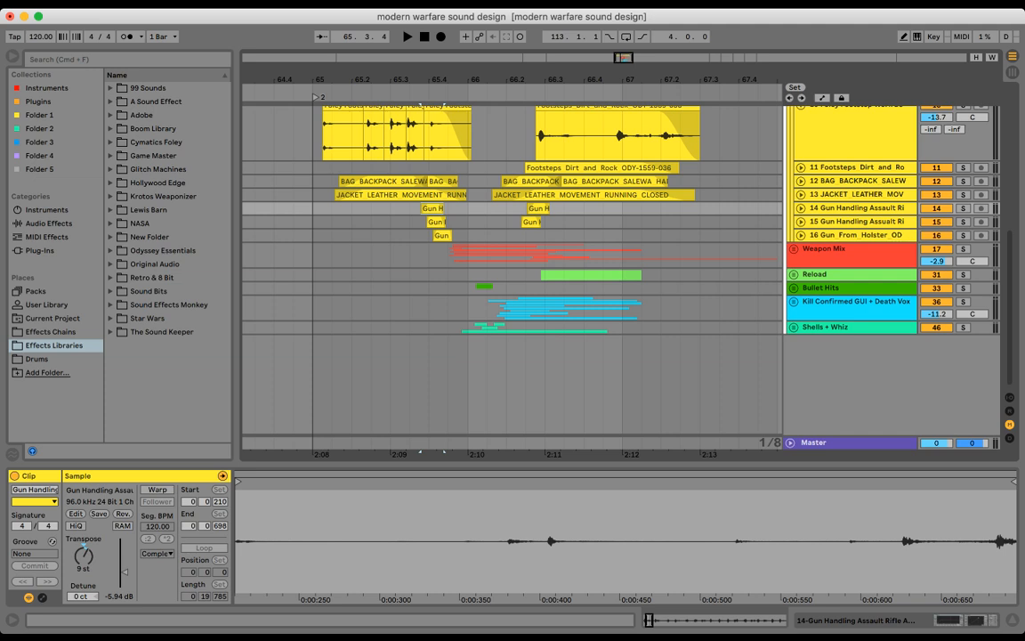
- Set the transposition of the first clips on the three gun tracks to 0 st, and play them with their tracks soloed
{"action": "left_click", "coordinate": [442, 236], "text": "shift"}
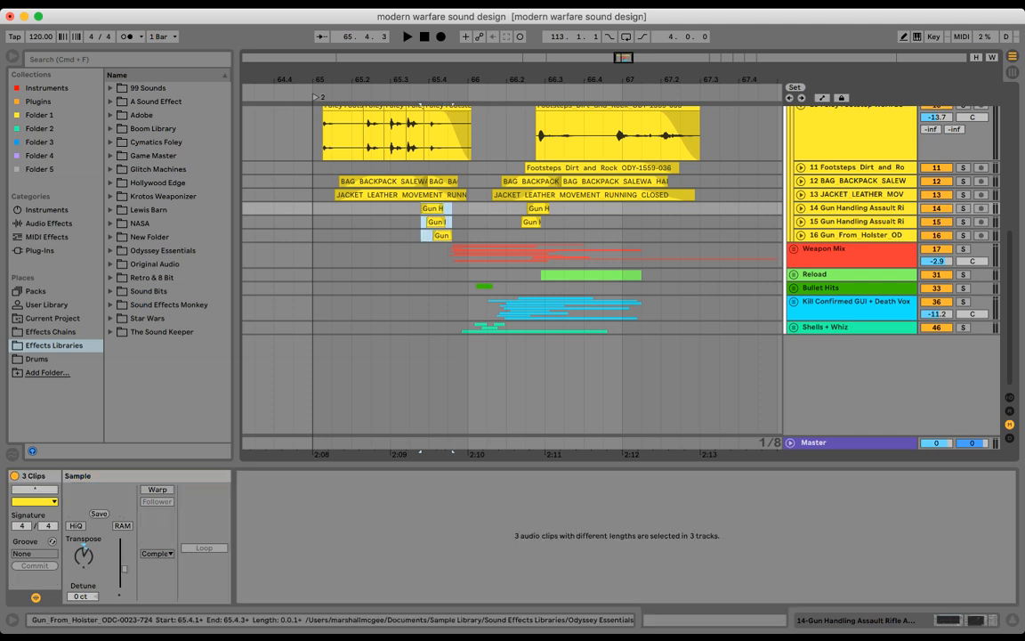
{"action": "double_click", "coordinate": [83, 556]}
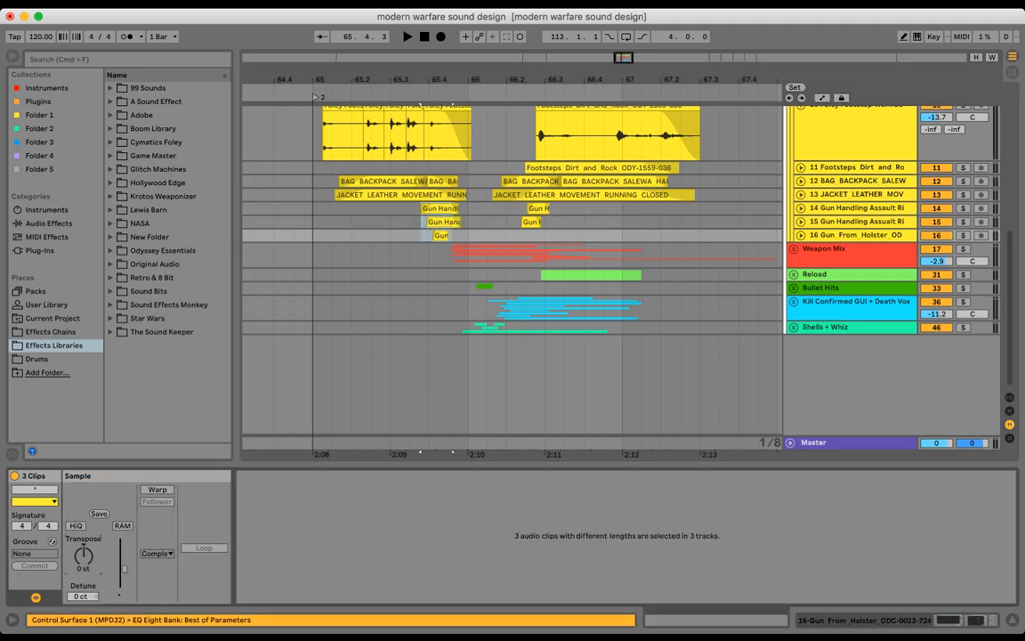
{"action": "left_click", "coordinate": [963, 209]}
{"action": "left_click", "coordinate": [963, 221]}
{"action": "left_click", "coordinate": [963, 208], "text": "super"}
{"action": "left_click", "coordinate": [963, 236], "text": "super"}
{"action": "key", "text": "space"}
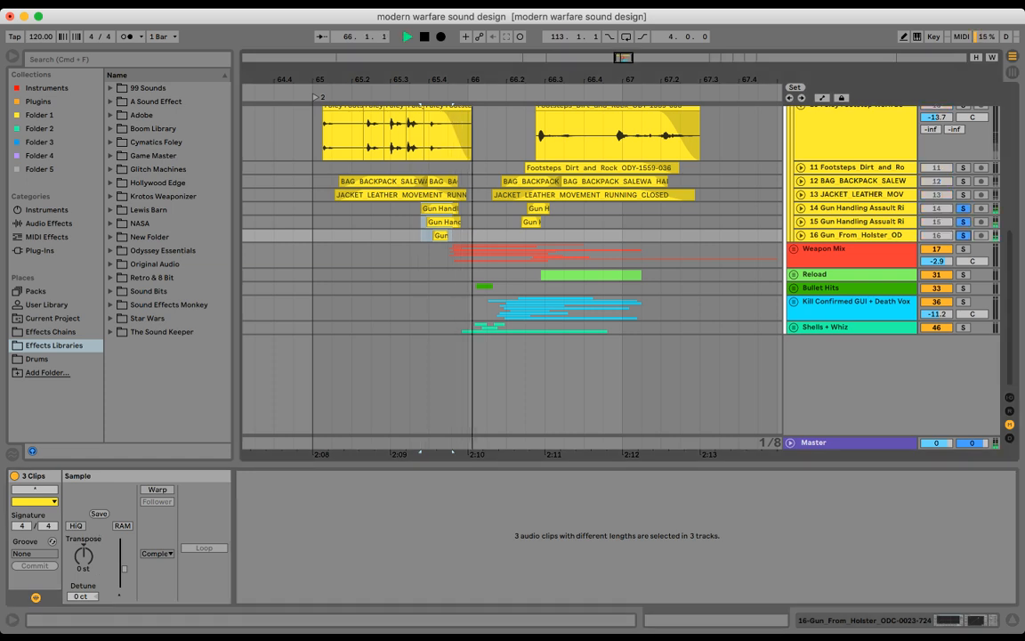
{"action": "key", "text": "space"}
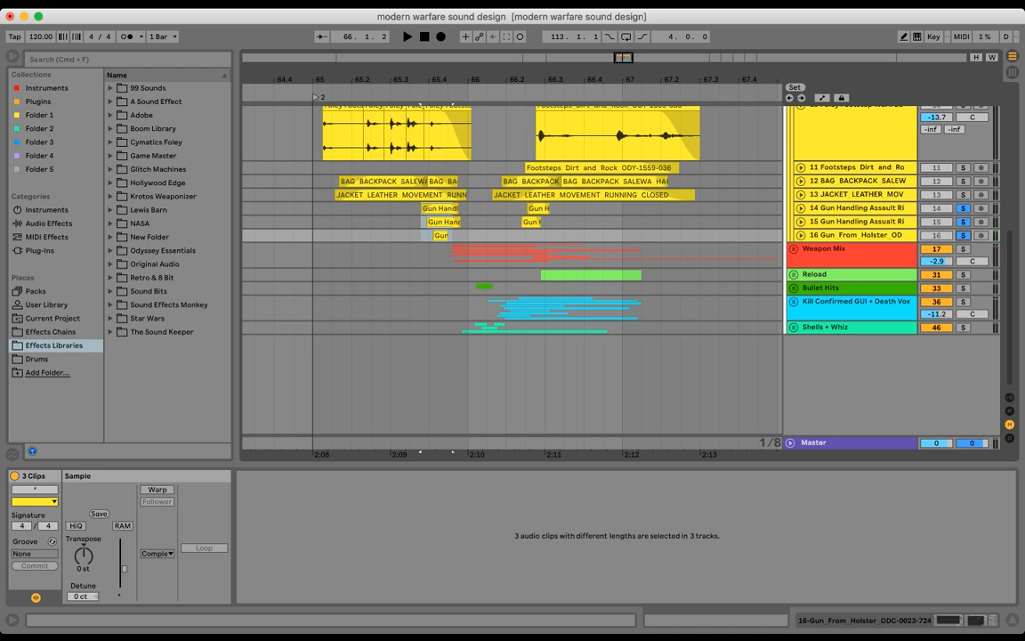
- Undo the transposition change on the three gun clips, and play them soloed again for comparison
{"action": "key", "text": "super+z"}
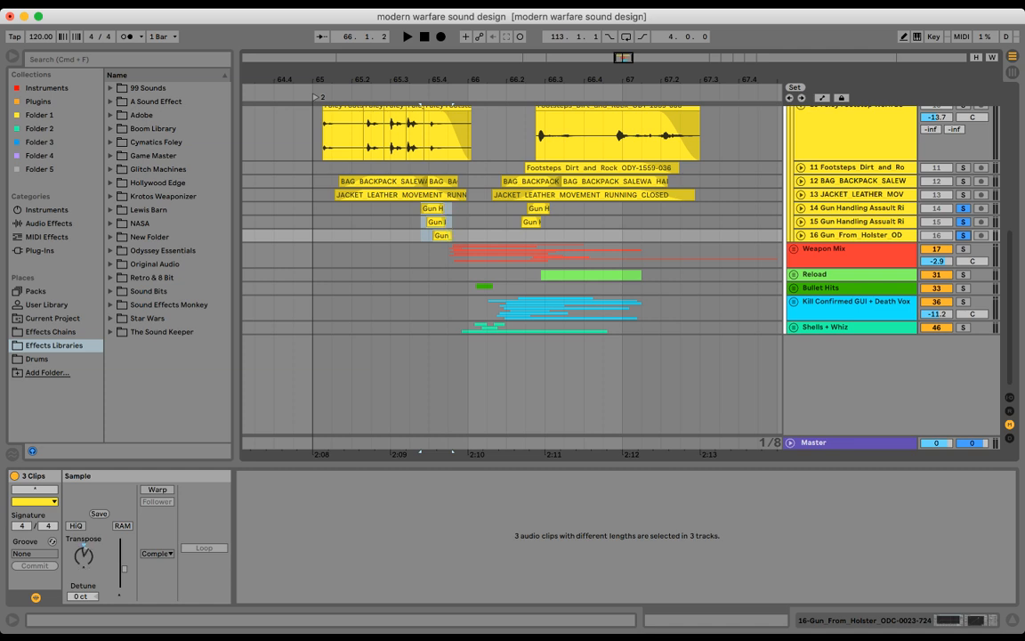
{"action": "key", "text": "space"}
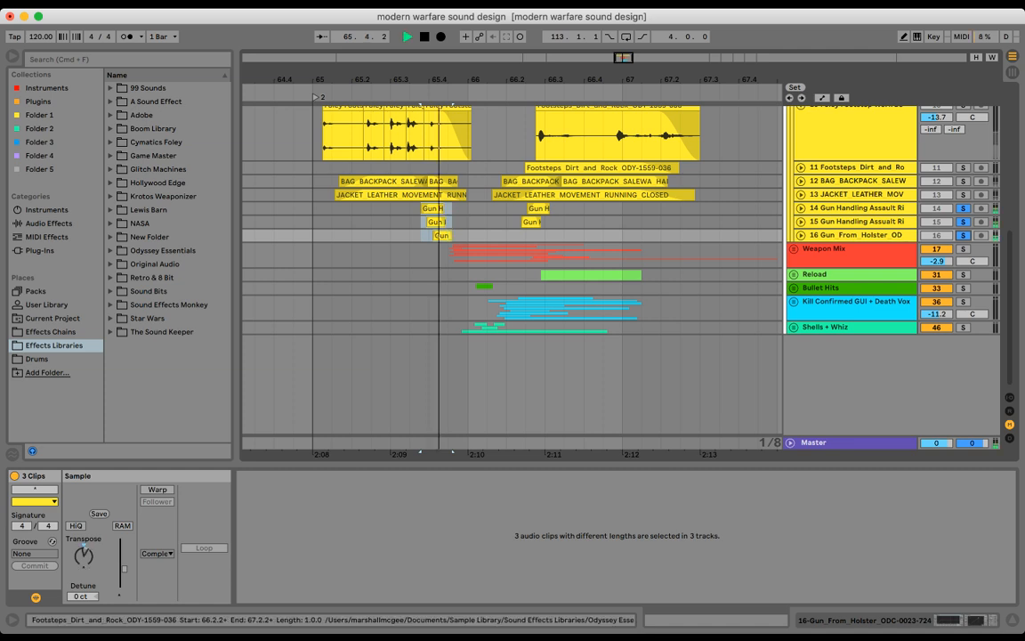
{"action": "key", "text": "space"}
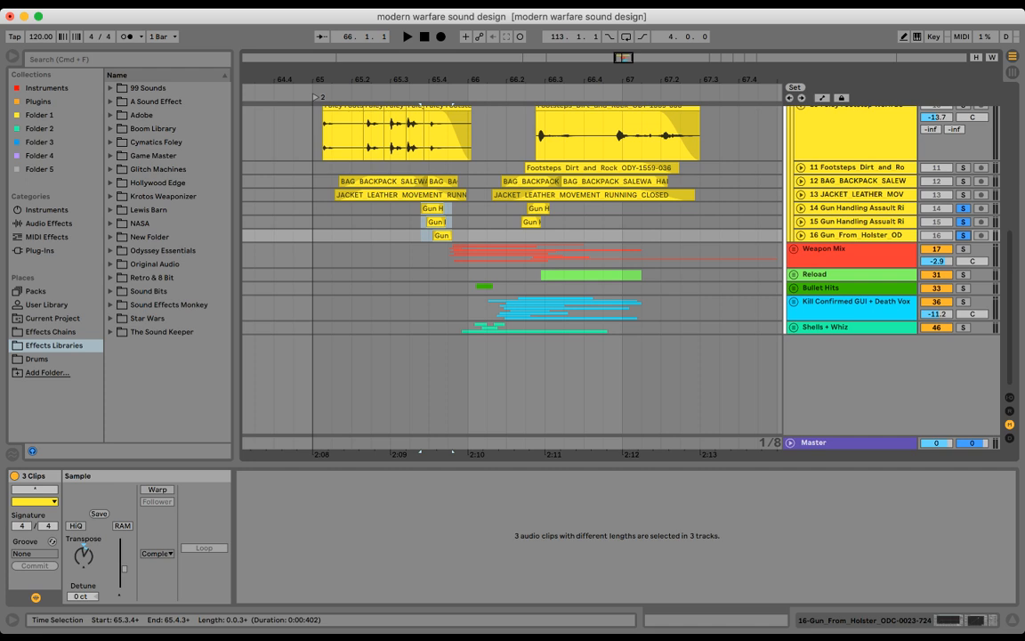
{"action": "left_click_drag", "start_coordinate": [452, 209], "coordinate": [421, 235]}
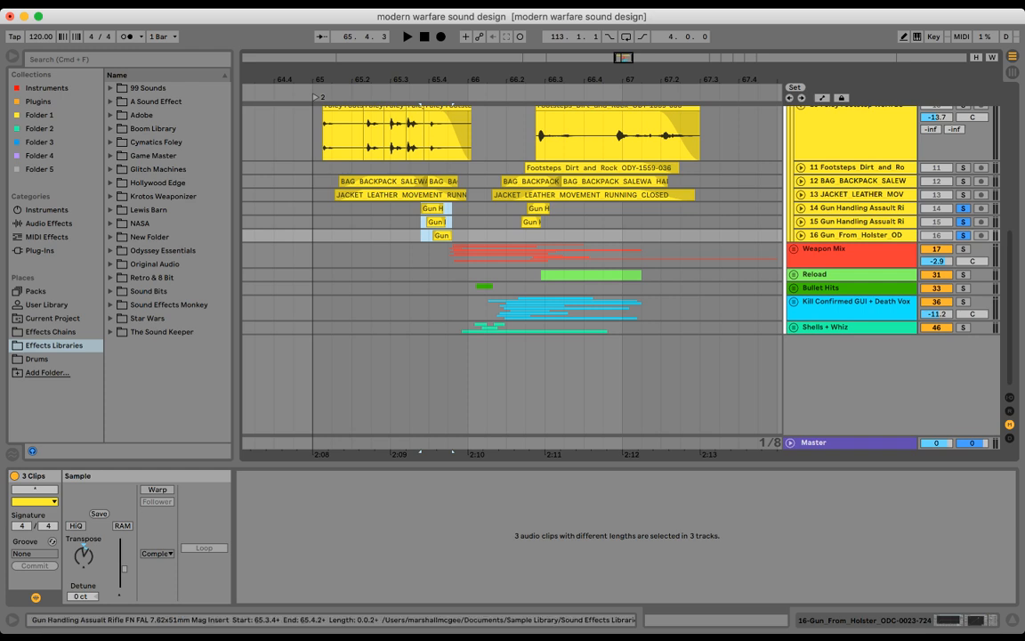
{"action": "left_click", "coordinate": [448, 222]}
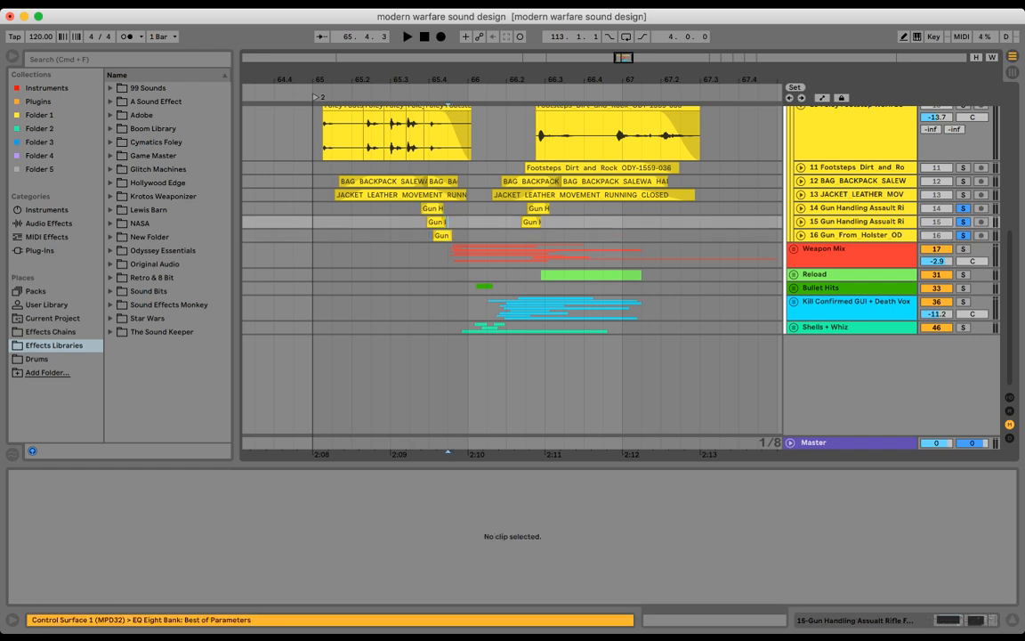
{"action": "left_click_drag", "start_coordinate": [448, 221], "coordinate": [421, 222]}
{"action": "left_click", "coordinate": [409, 222]}
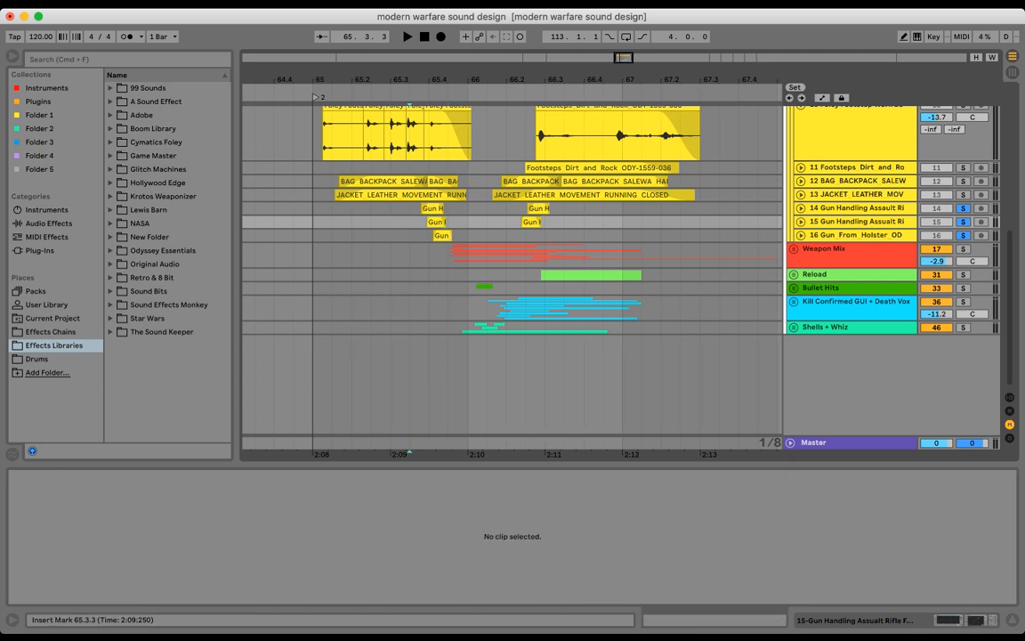
- Fold the Foley Footstep track and the Footsteps group
{"action": "scroll", "coordinate": [512, 267], "scroll_direction": "up", "scroll_amount": 5}
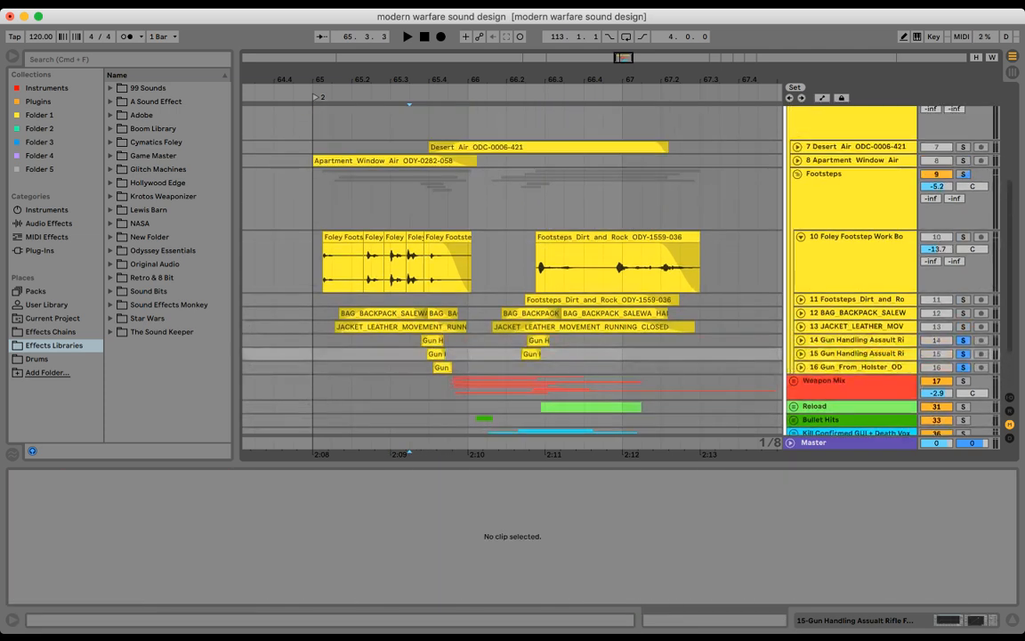
{"action": "left_click", "coordinate": [801, 236]}
{"action": "left_click", "coordinate": [797, 175]}
{"action": "scroll", "coordinate": [798, 178], "scroll_direction": "up", "scroll_amount": 3}
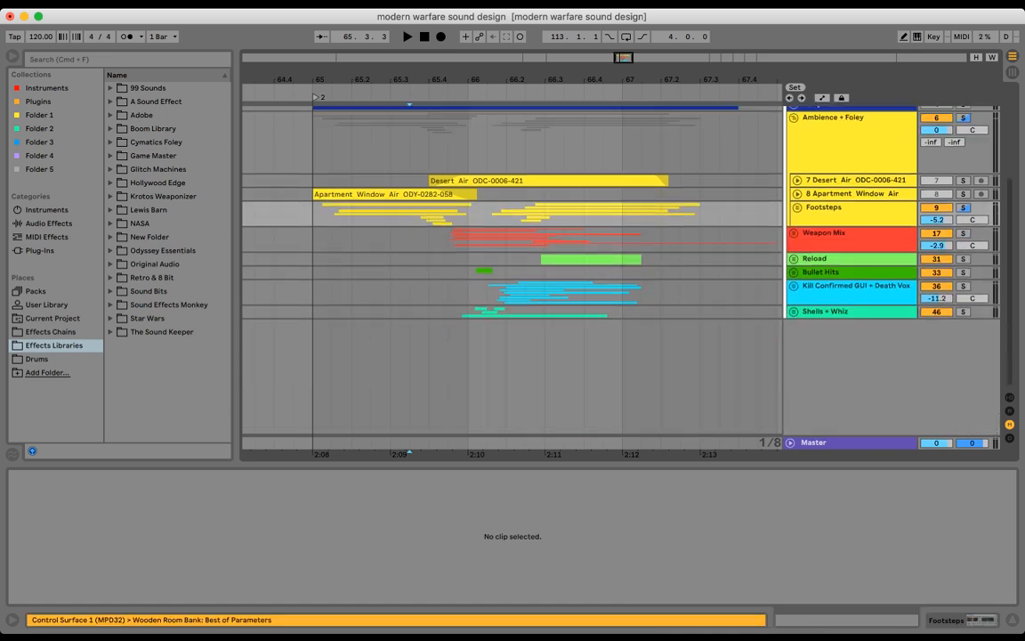
- Solo only the Ambience + Foley group, and play it from 65.1.1
{"action": "left_click", "coordinate": [963, 165]}
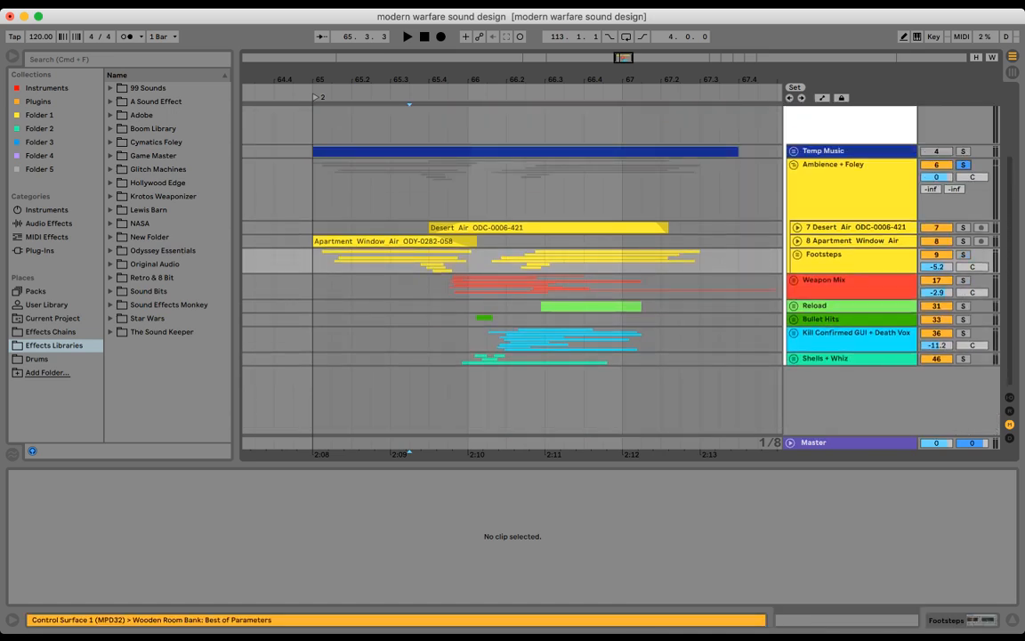
{"action": "left_click", "coordinate": [314, 195]}
{"action": "key", "text": "space"}
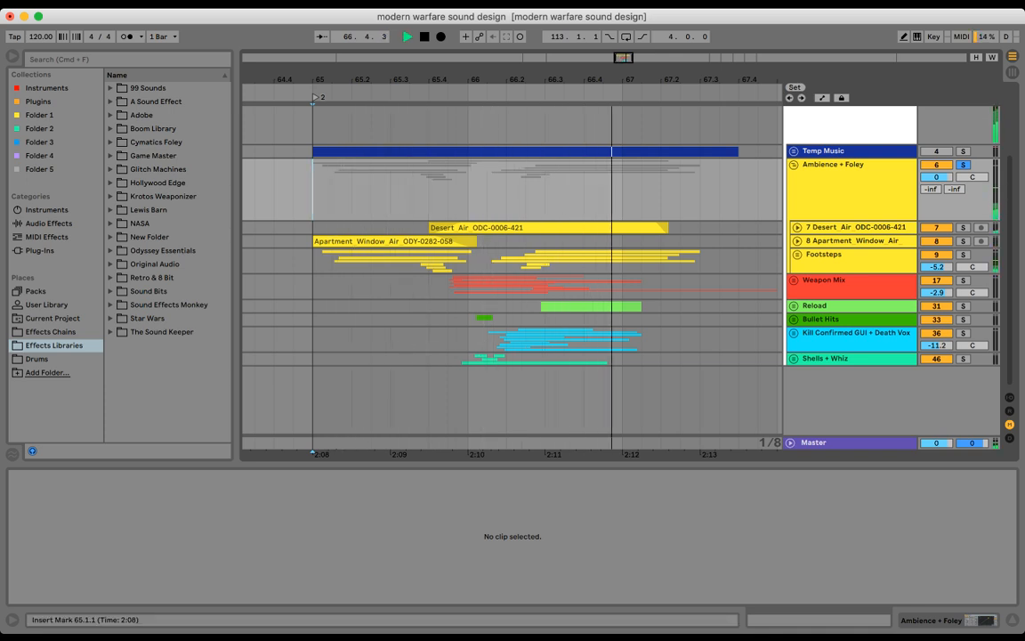
{"action": "key", "text": "space"}
{"action": "left_click", "coordinate": [758, 260]}
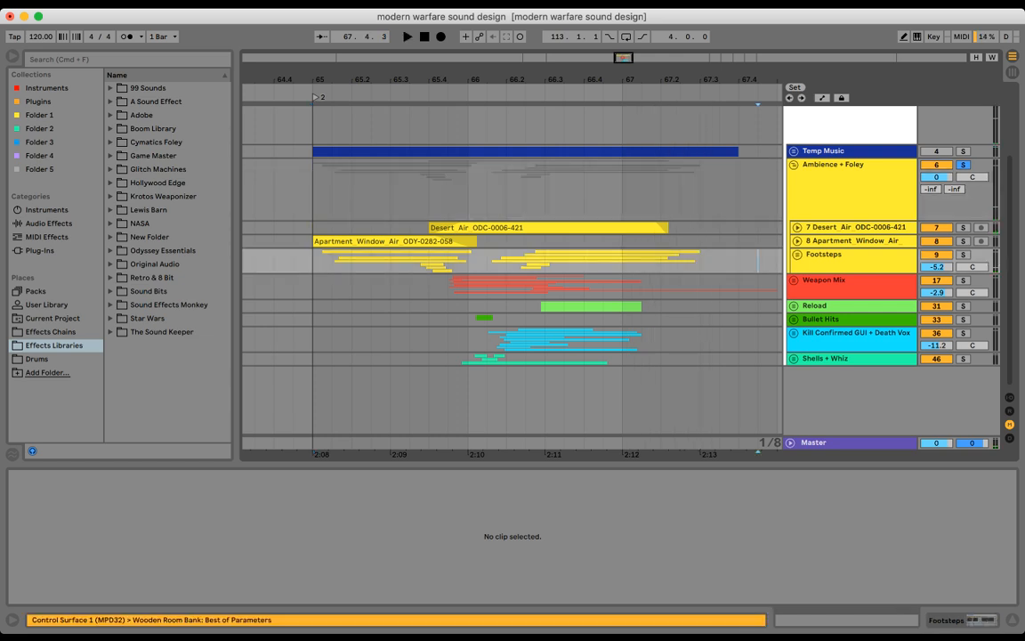
- Unfold the Footsteps group, and look into the Cloth Foley folder of the A Sound Effect library
{"action": "left_click", "coordinate": [797, 255]}
{"action": "scroll", "coordinate": [797, 254], "scroll_direction": "down", "scroll_amount": 1}
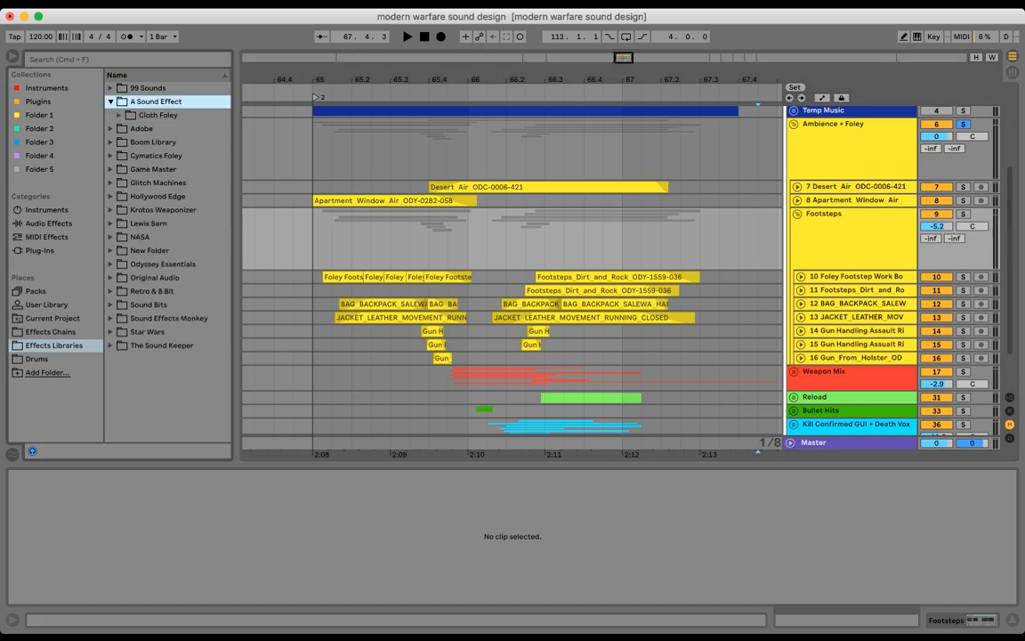
{"action": "key", "text": "Down"}
{"action": "key", "text": "Right"}
{"action": "key", "text": "Left"}
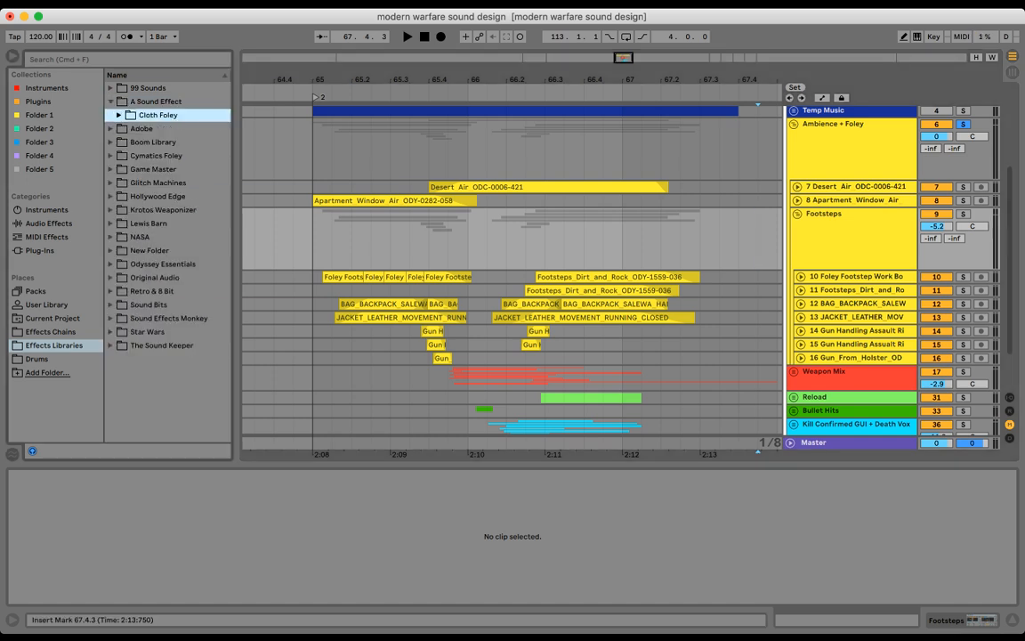
- Highlight the first set of clips on the three gun tracks, and browse the Gun Handling folder of the Sound Effects Monkey library
{"action": "scroll", "coordinate": [511, 276], "scroll_direction": "down", "scroll_amount": 1}
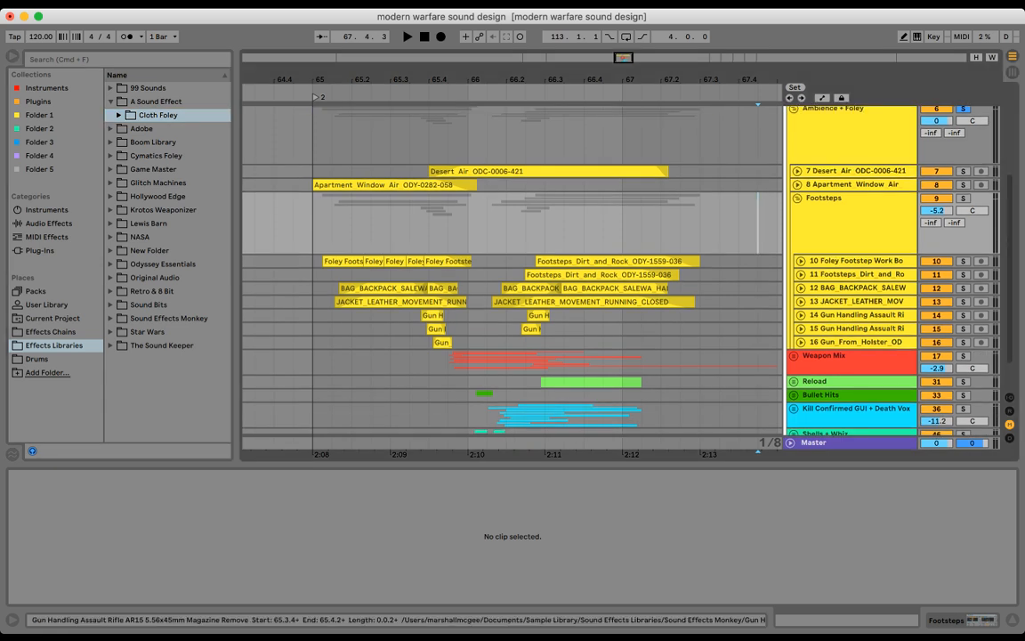
{"action": "left_click_drag", "start_coordinate": [410, 314], "coordinate": [468, 343]}
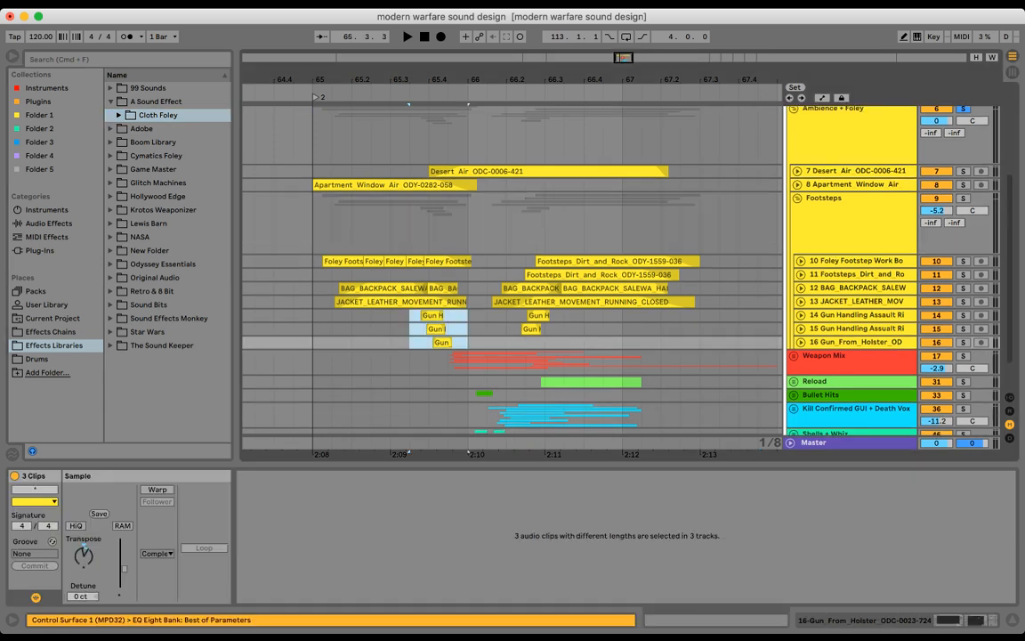
{"action": "left_click", "coordinate": [160, 318]}
{"action": "left_click", "coordinate": [148, 345]}
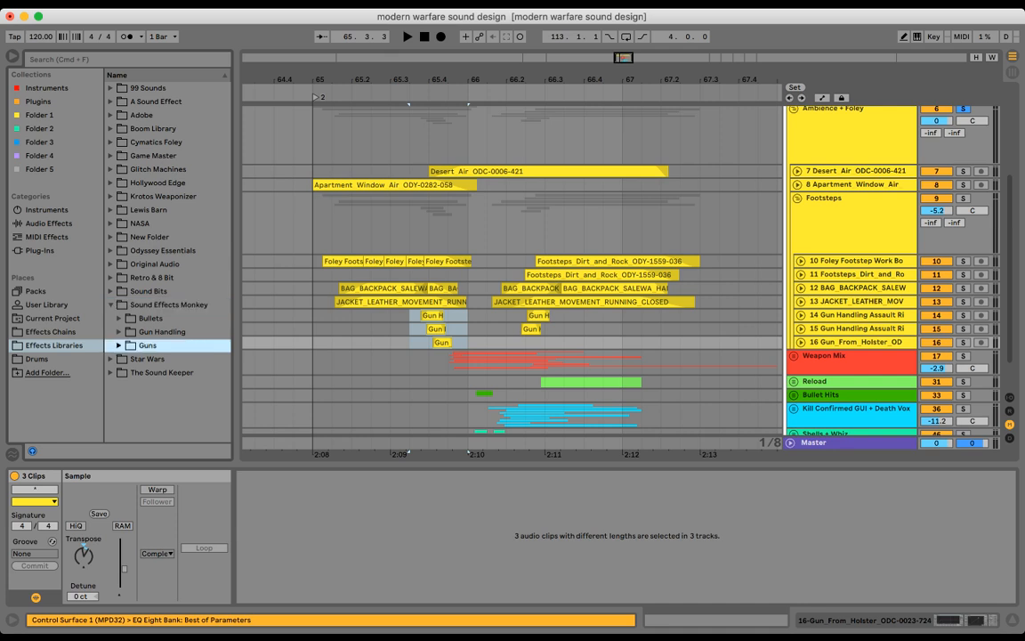
{"action": "left_click", "coordinate": [162, 332]}
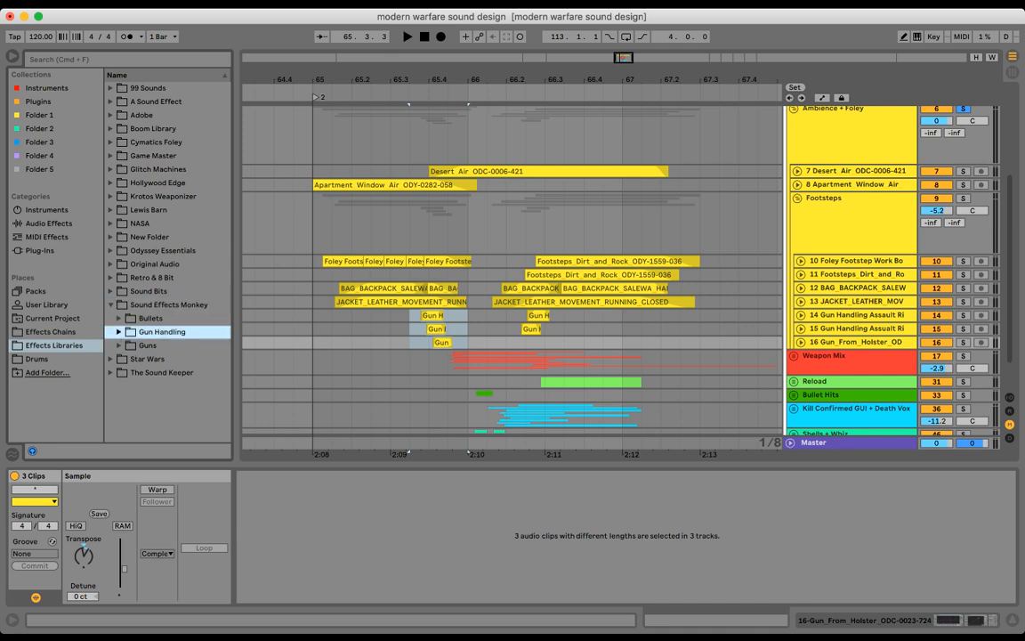
{"action": "key", "text": "Right"}
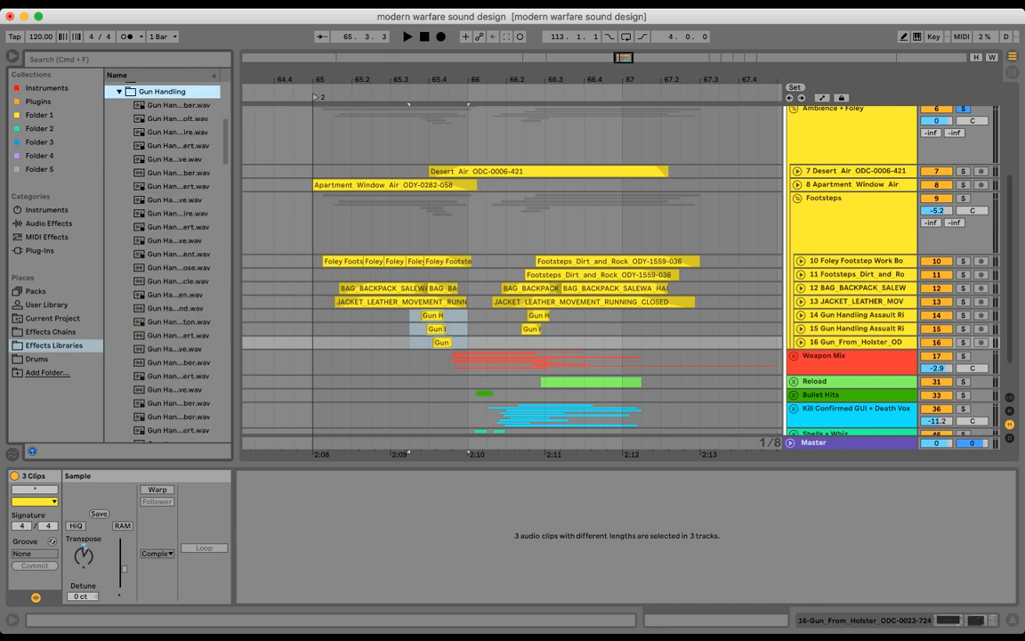
{"action": "scroll", "coordinate": [164, 258], "scroll_direction": "up", "scroll_amount": 2}
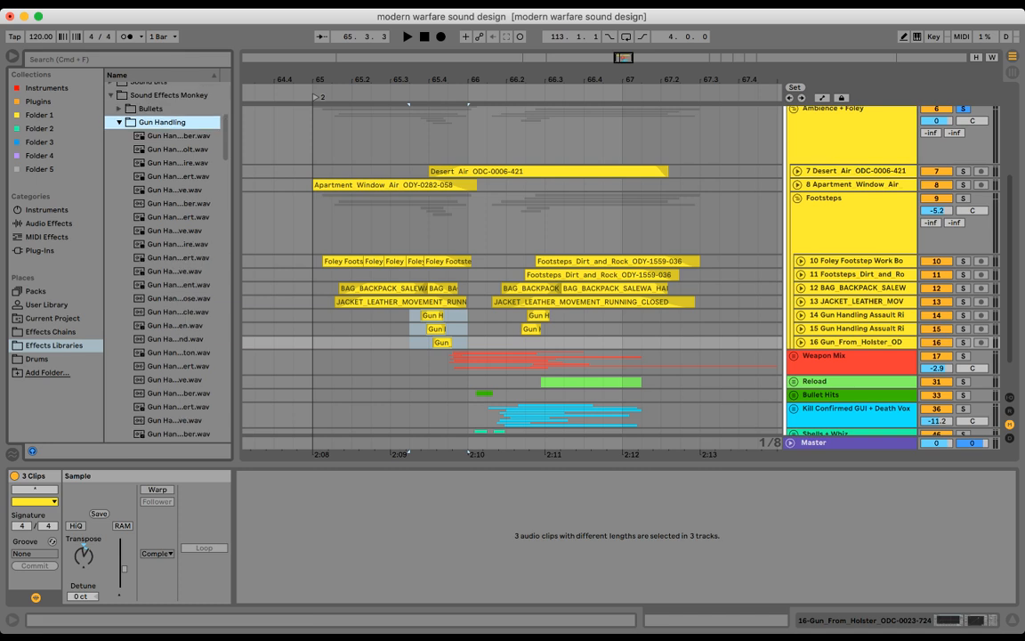
{"action": "key", "text": "Left"}
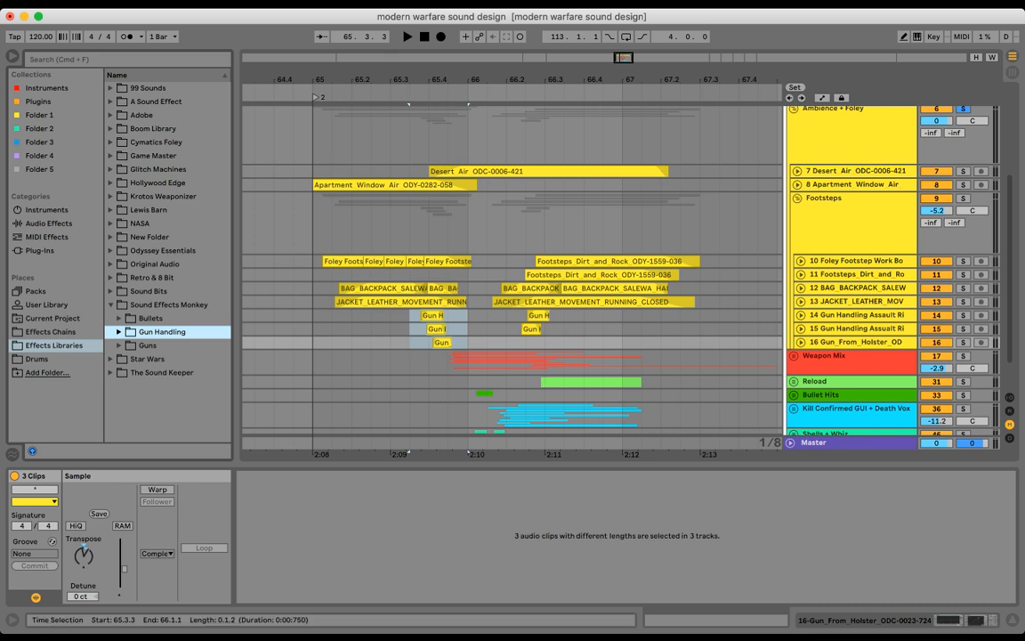
- Fold and unsolo the Ambience + Foley group, and unfold the Reload and Bullet Hits groups
{"action": "left_click", "coordinate": [793, 109]}
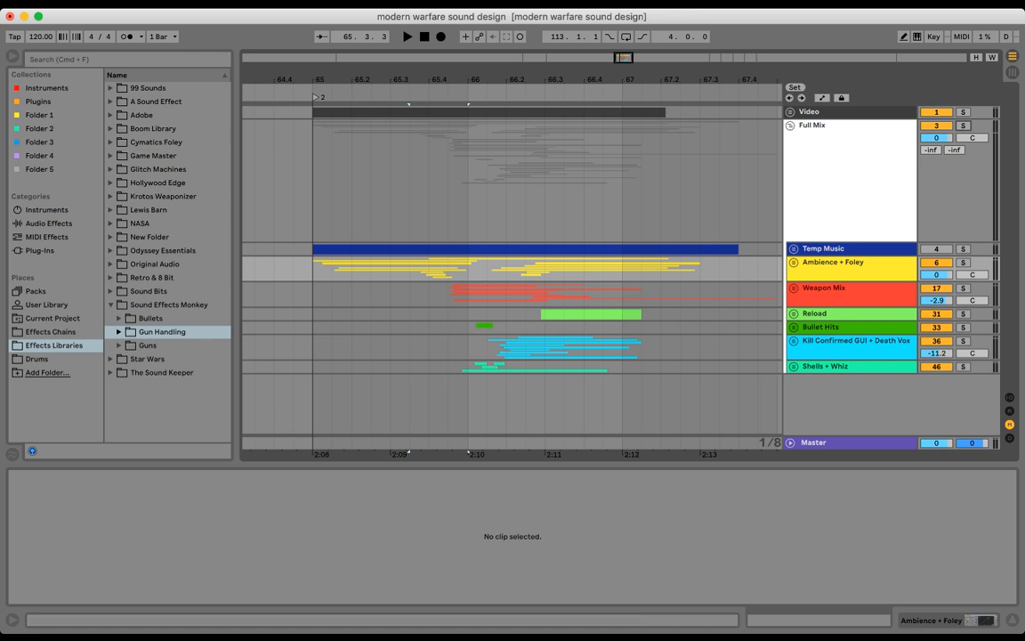
{"action": "left_click", "coordinate": [794, 314]}
{"action": "scroll", "coordinate": [794, 313], "scroll_direction": "down", "scroll_amount": 3}
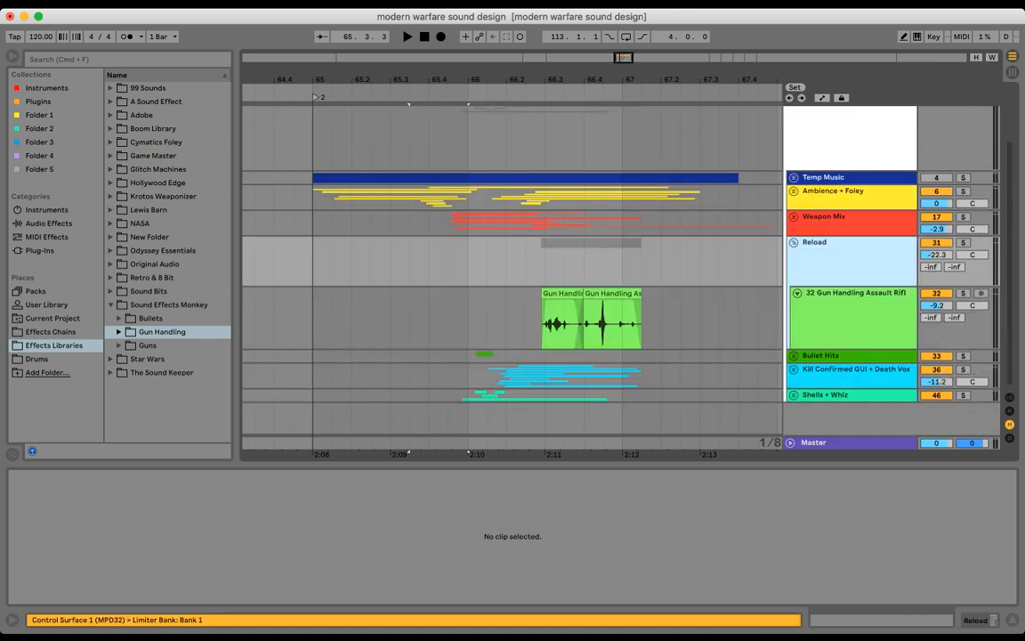
{"action": "left_click", "coordinate": [793, 356]}
{"action": "scroll", "coordinate": [793, 356], "scroll_direction": "down", "scroll_amount": 3}
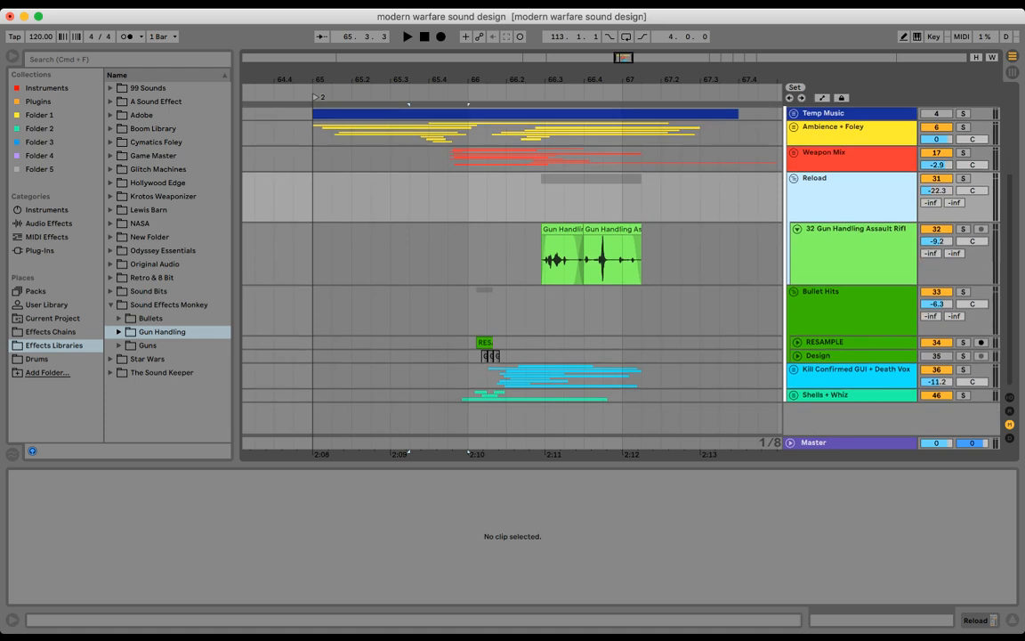
- Enlarge the Gun Handling track in the Reload group, and select both of its clips from 66.2.3 to 67.1.3
{"action": "left_click_drag", "start_coordinate": [569, 80], "coordinate": [561, 132]}
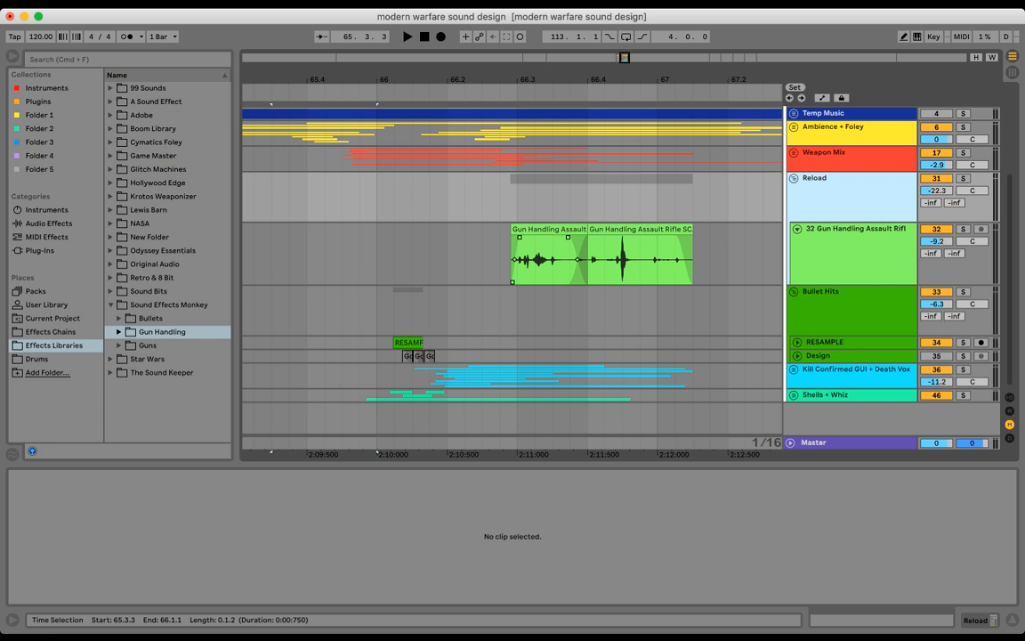
{"action": "left_click", "coordinate": [622, 261]}
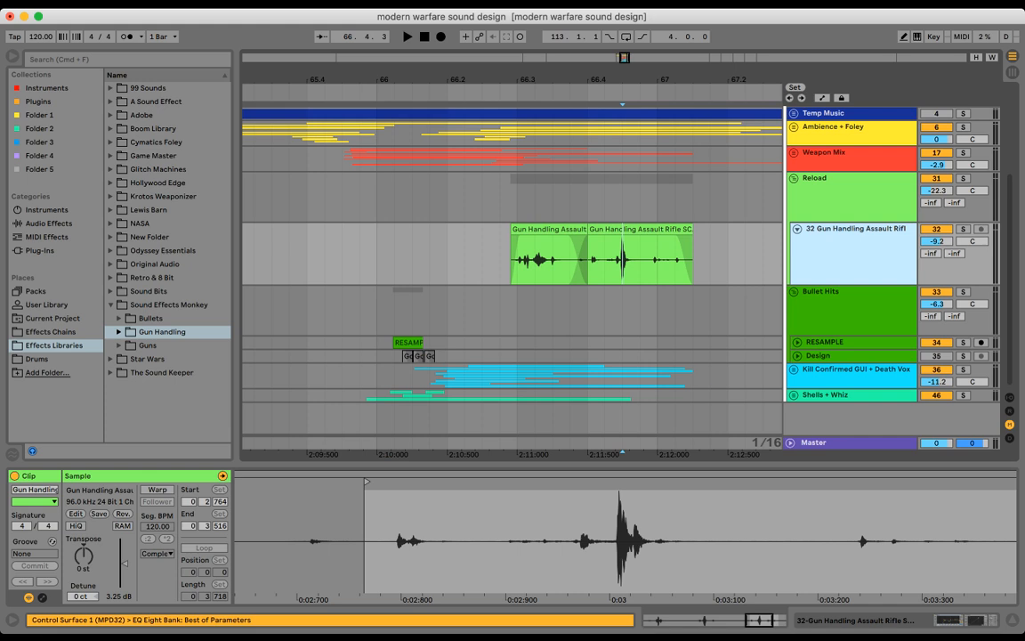
{"action": "key", "text": "alt+plus"}
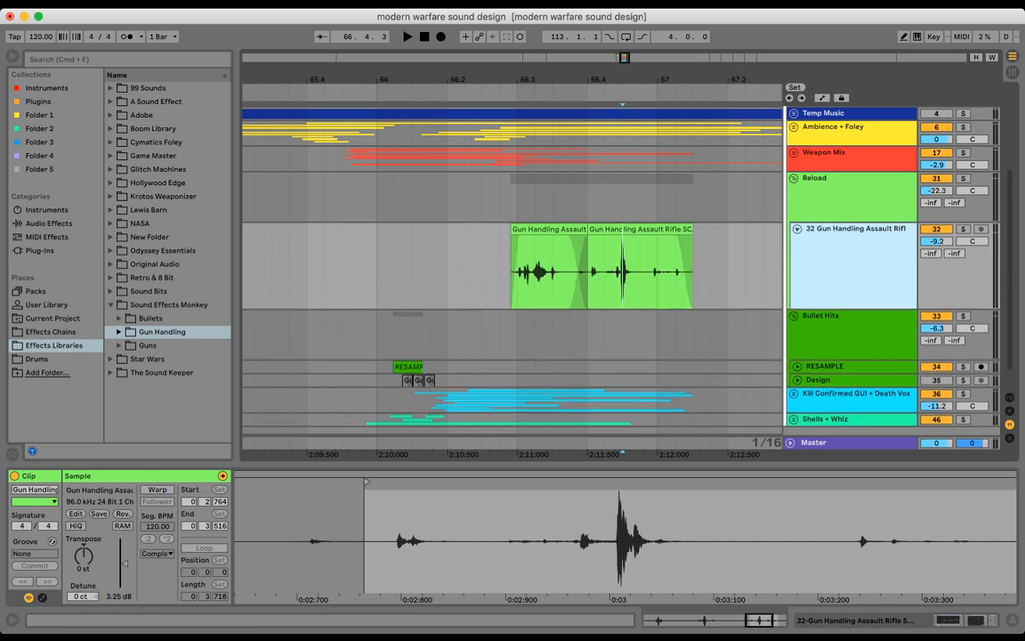
{"action": "scroll", "coordinate": [622, 260], "scroll_direction": "right", "scroll_amount": 1}
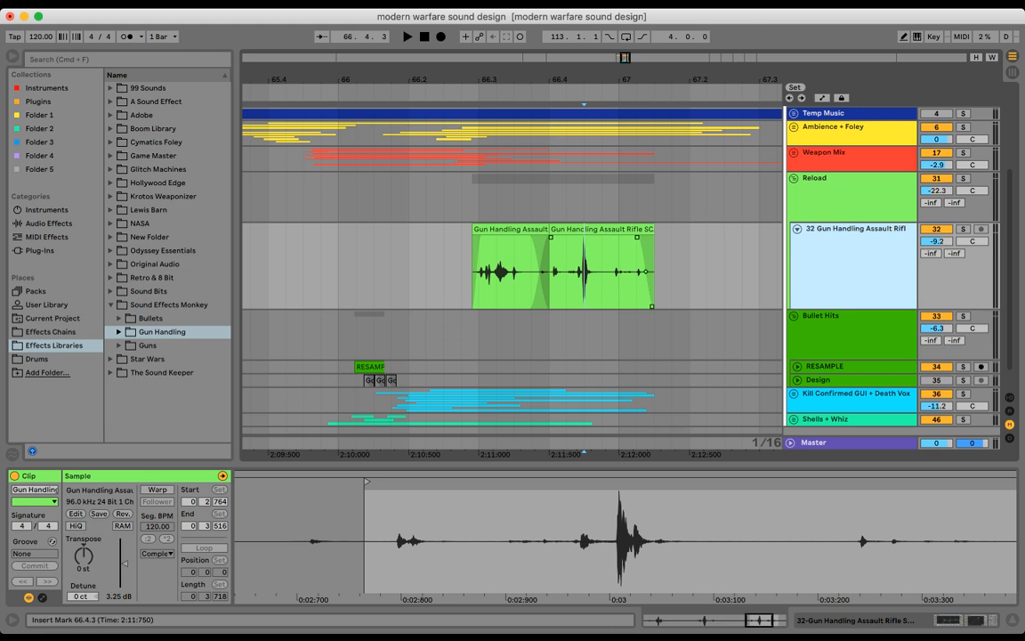
{"action": "left_click_drag", "start_coordinate": [444, 267], "coordinate": [666, 266]}
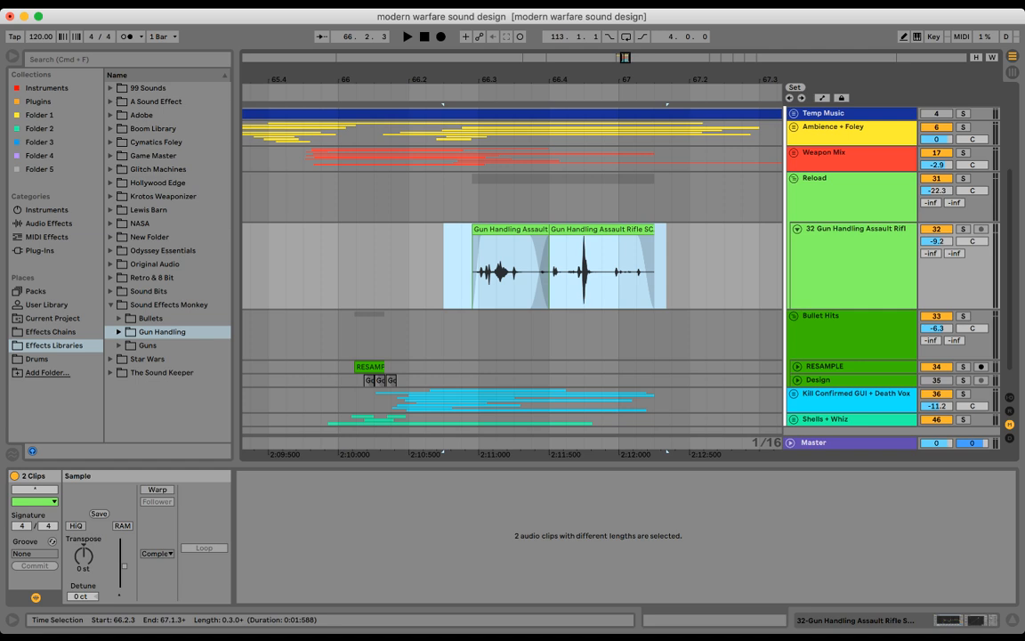
- Select both Gun Handling Assault Rifle clips from 66.2.4 to 67.1.3, and solo their track
{"action": "left_click", "coordinate": [584, 273]}
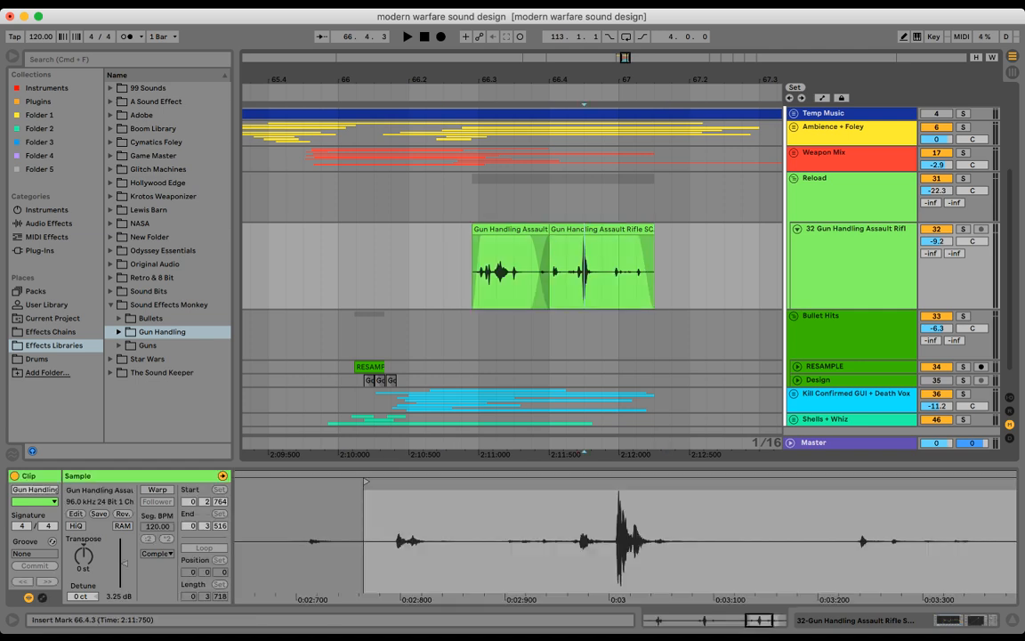
{"action": "left_click", "coordinate": [689, 273]}
{"action": "left_click_drag", "start_coordinate": [461, 273], "coordinate": [661, 273]}
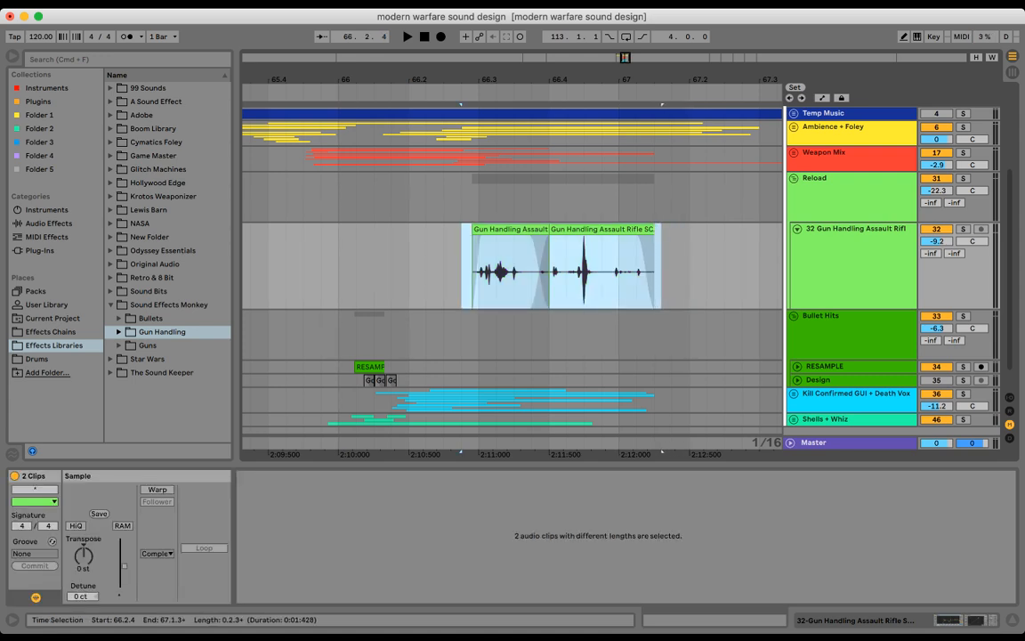
{"action": "left_click", "coordinate": [964, 229]}
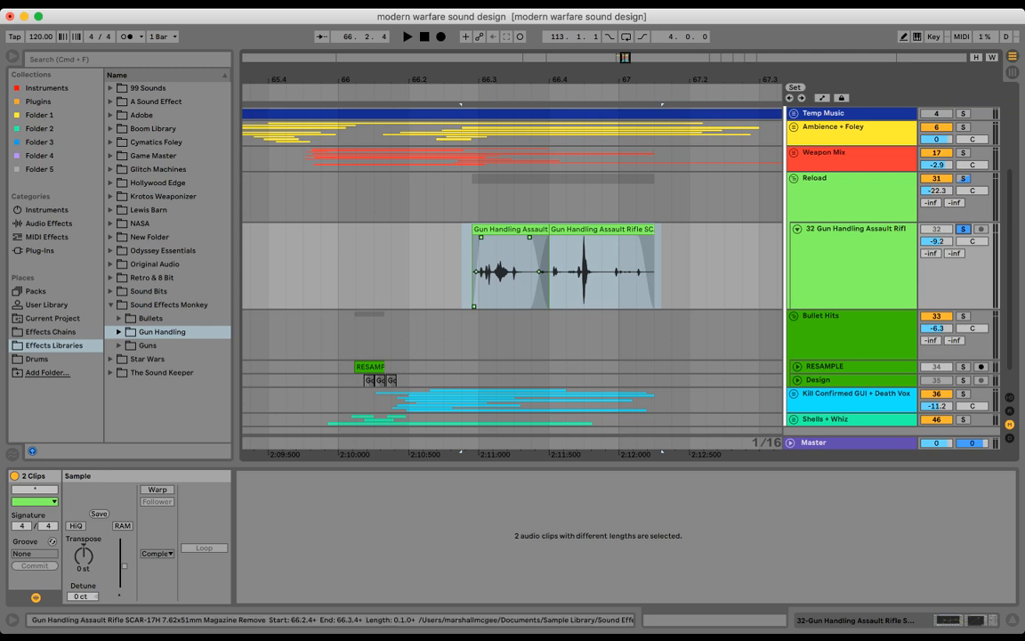
- Point out the Magazine Remove and Magazine Insert clips one by one, and play both together on the soloed track
{"action": "left_click", "coordinate": [512, 229]}
{"action": "left_click", "coordinate": [598, 229]}
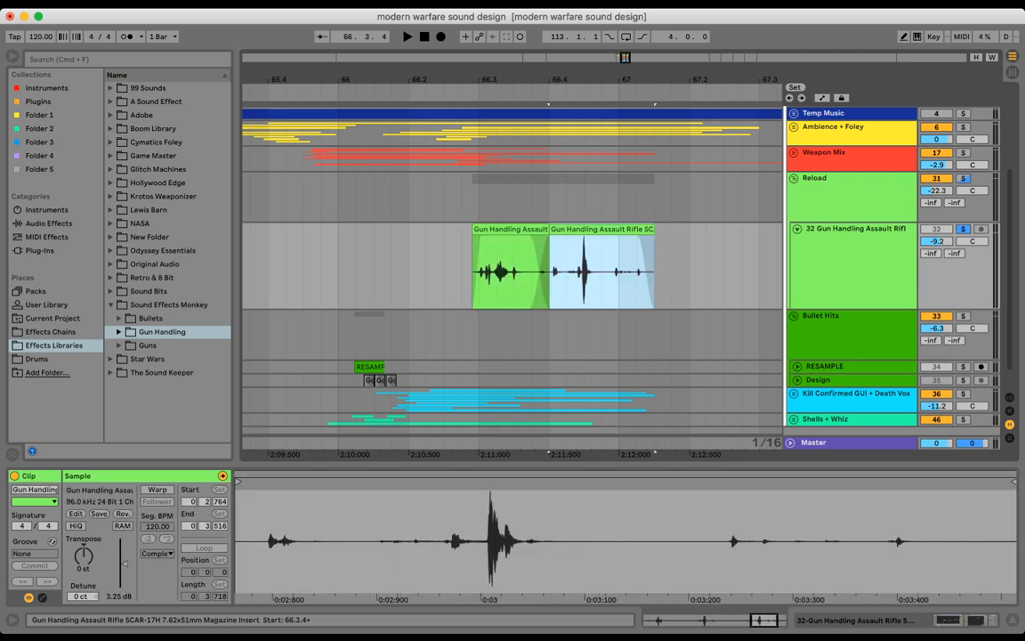
{"action": "left_click", "coordinate": [512, 230]}
{"action": "left_click", "coordinate": [598, 229], "text": "shift"}
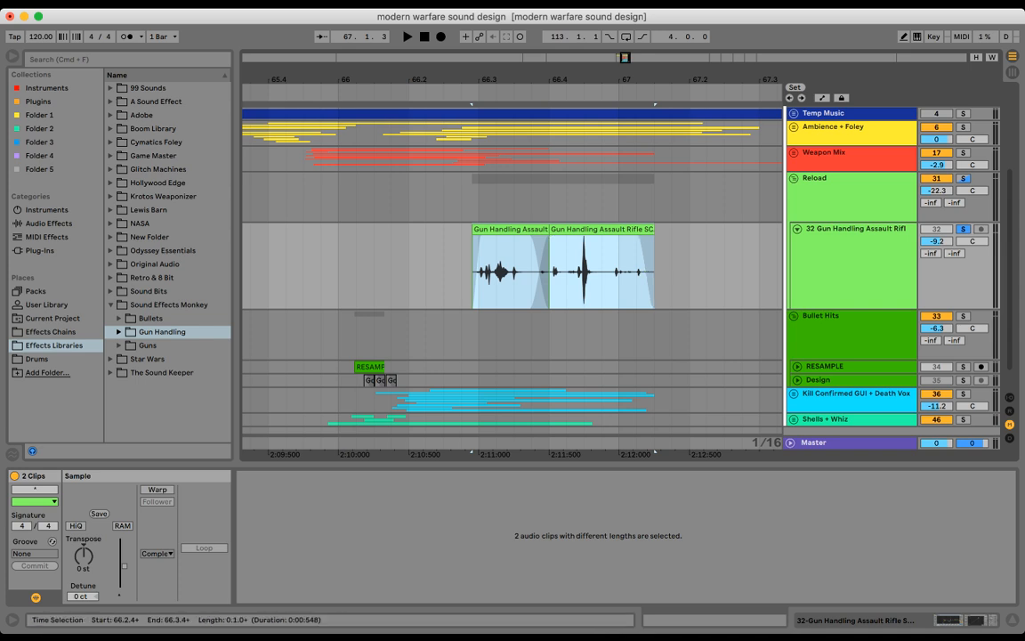
{"action": "key", "text": "space"}
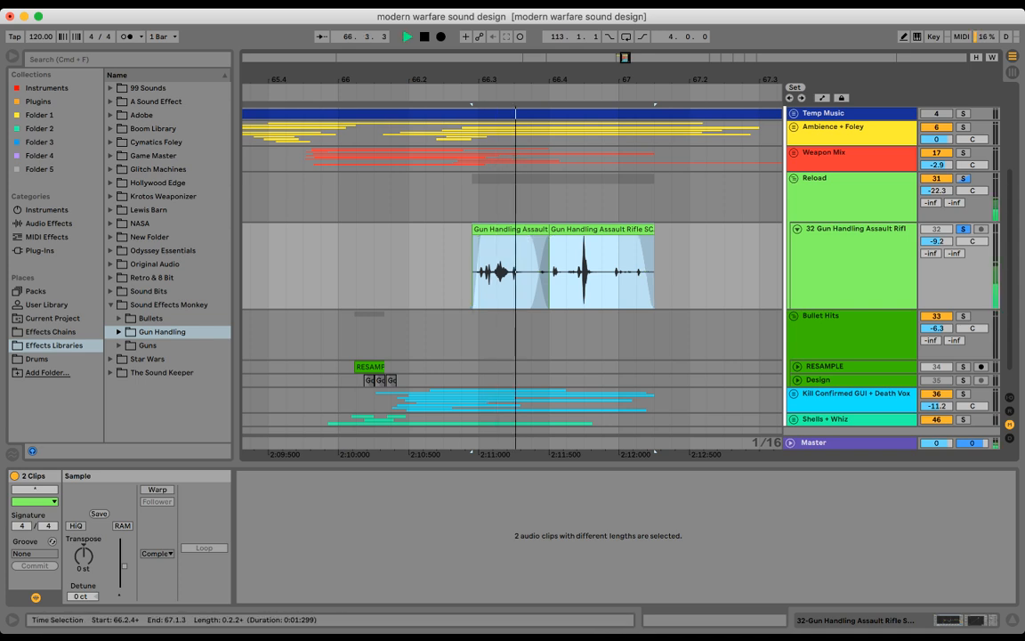
{"action": "left_click", "coordinate": [462, 270]}
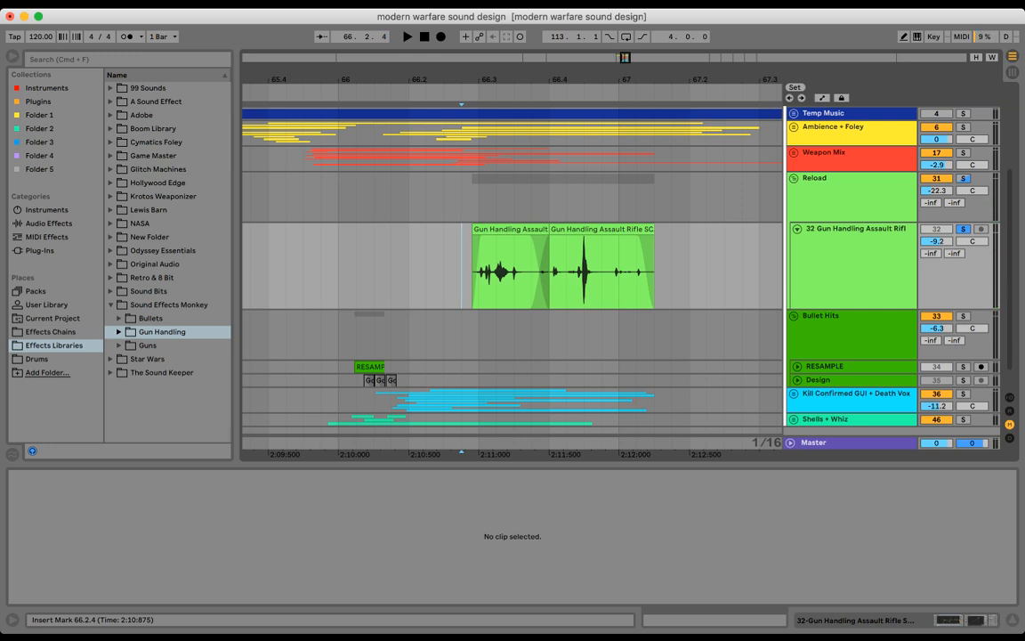
- Turn off the Wide Ambience reverb on the Full Mix group, and replay the soloed gun handling clips from 66.2.4
{"action": "scroll", "coordinate": [511, 271], "scroll_direction": "up", "scroll_amount": 3}
{"action": "double_click", "coordinate": [846, 125]}
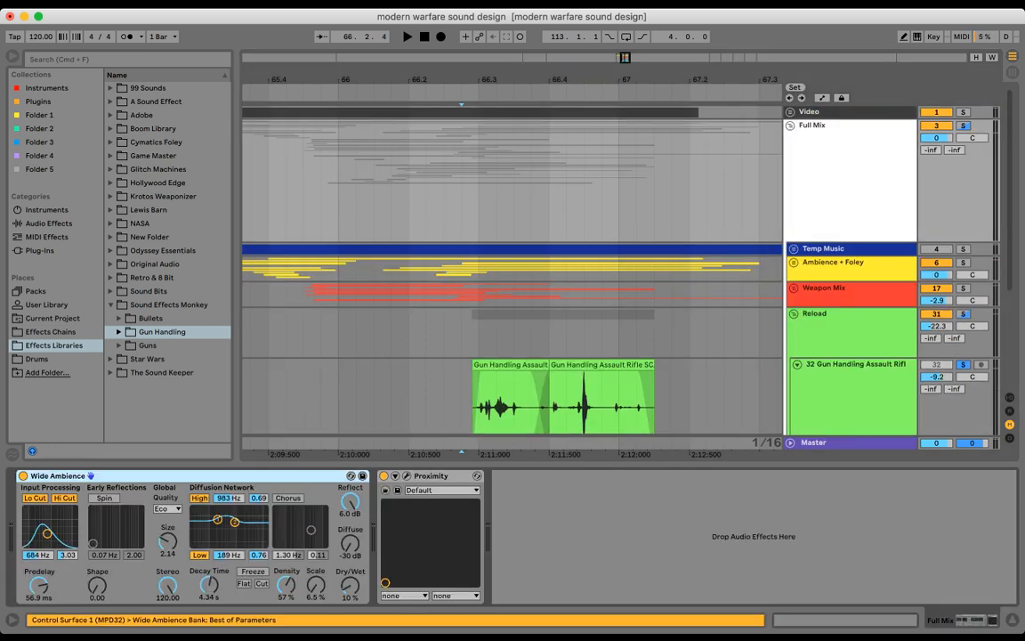
{"action": "left_click", "coordinate": [23, 476]}
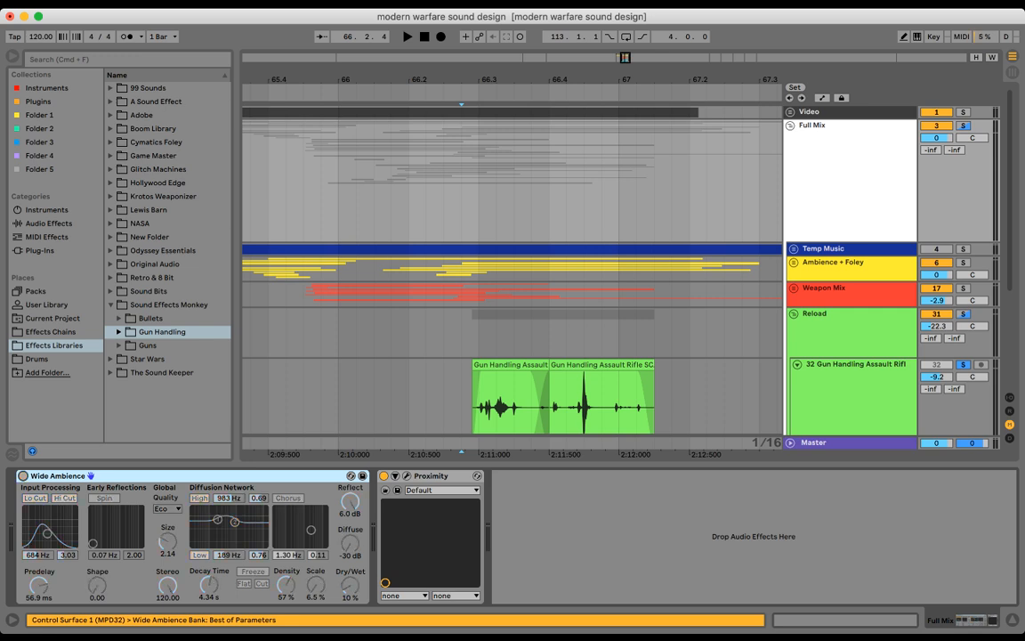
{"action": "scroll", "coordinate": [516, 391], "scroll_direction": "down", "scroll_amount": 3}
{"action": "left_click", "coordinate": [855, 207]}
{"action": "key", "text": "space"}
{"action": "key", "text": "space"}
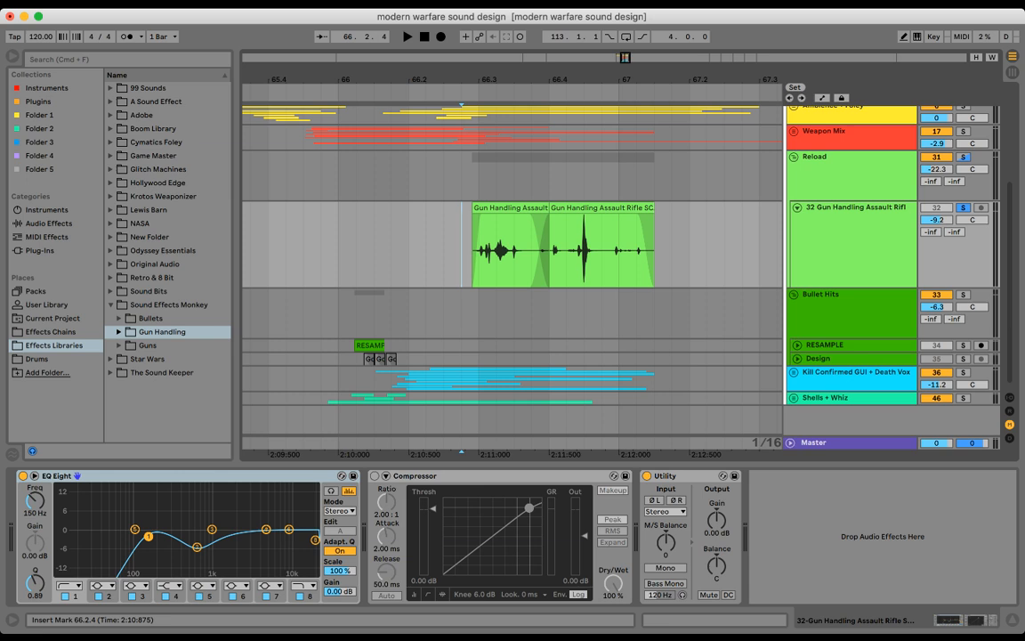
- Try extending the start of the Magazine Remove clip back to 66.2.4, and undo the change
{"action": "key", "text": "Left"}
{"action": "key", "text": "Right"}
{"action": "left_click_drag", "start_coordinate": [473, 208], "coordinate": [462, 207]}
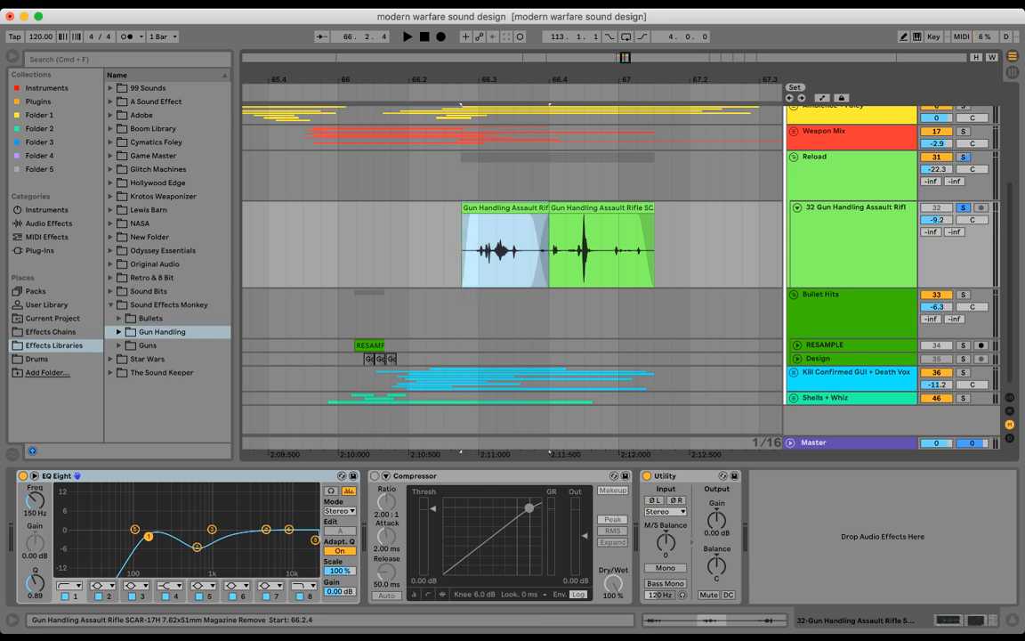
{"action": "key", "text": "super+z"}
- Highlight the gun handling clips with time selections of different lengths, ending with 66.1.4 to 67.3.1
{"action": "left_click", "coordinate": [462, 233]}
{"action": "left_click_drag", "start_coordinate": [426, 241], "coordinate": [667, 241]}
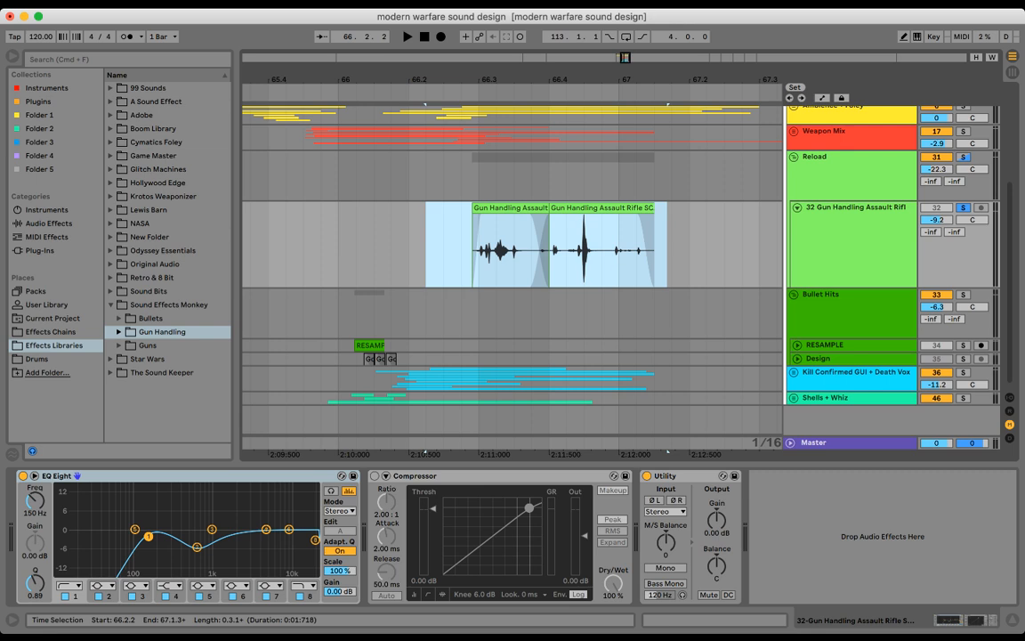
{"action": "left_click_drag", "start_coordinate": [706, 251], "coordinate": [759, 252]}
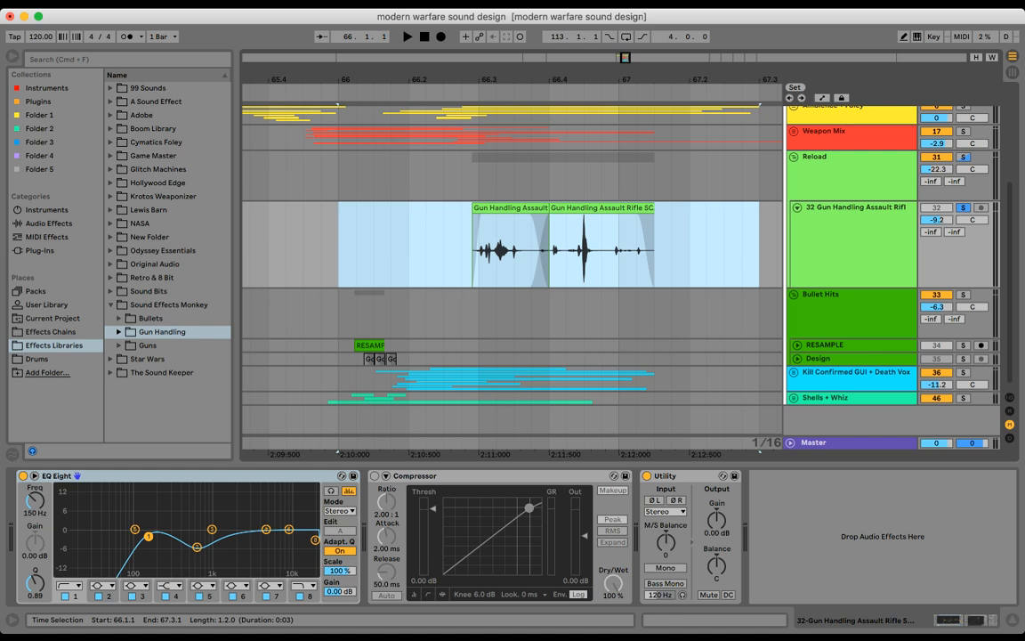
{"action": "left_click_drag", "start_coordinate": [759, 252], "coordinate": [398, 252]}
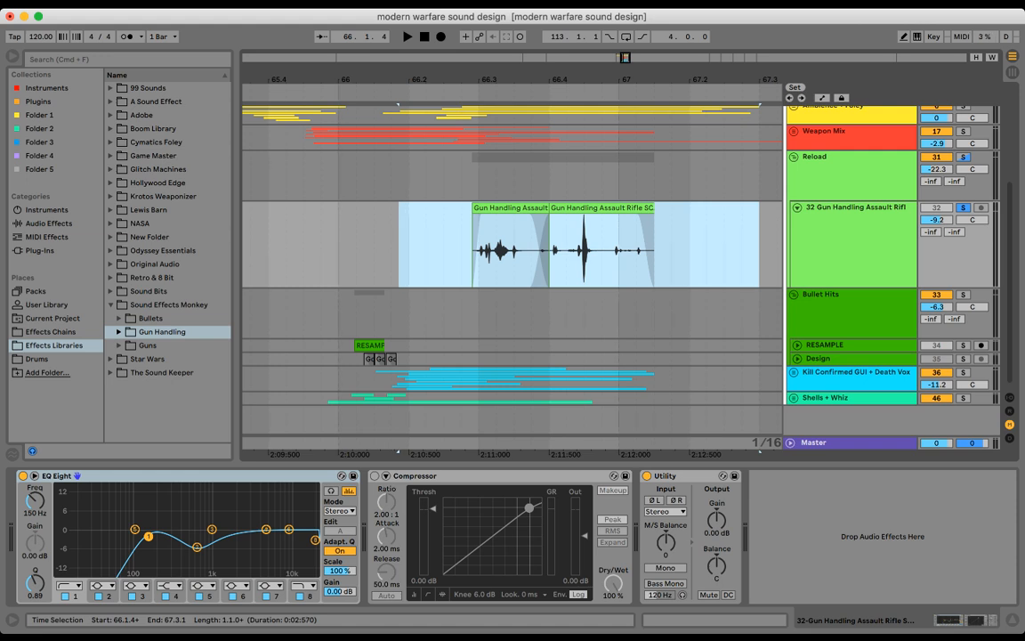
- Unsolo and fold the Gun Handling track, and fold the Reload group
{"action": "left_click", "coordinate": [963, 207]}
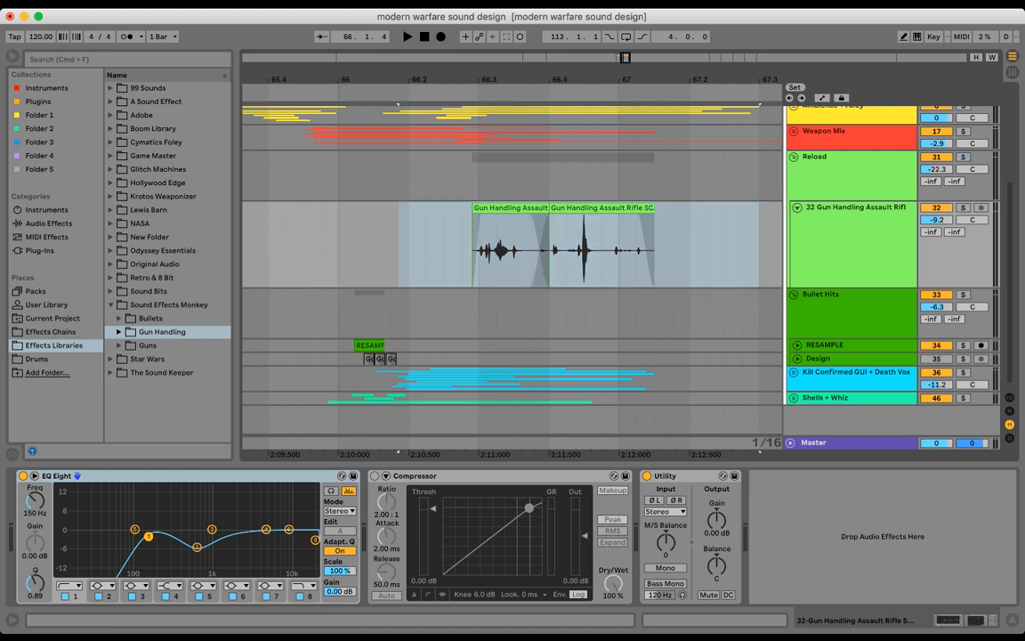
{"action": "left_click", "coordinate": [797, 207]}
{"action": "left_click", "coordinate": [794, 157]}
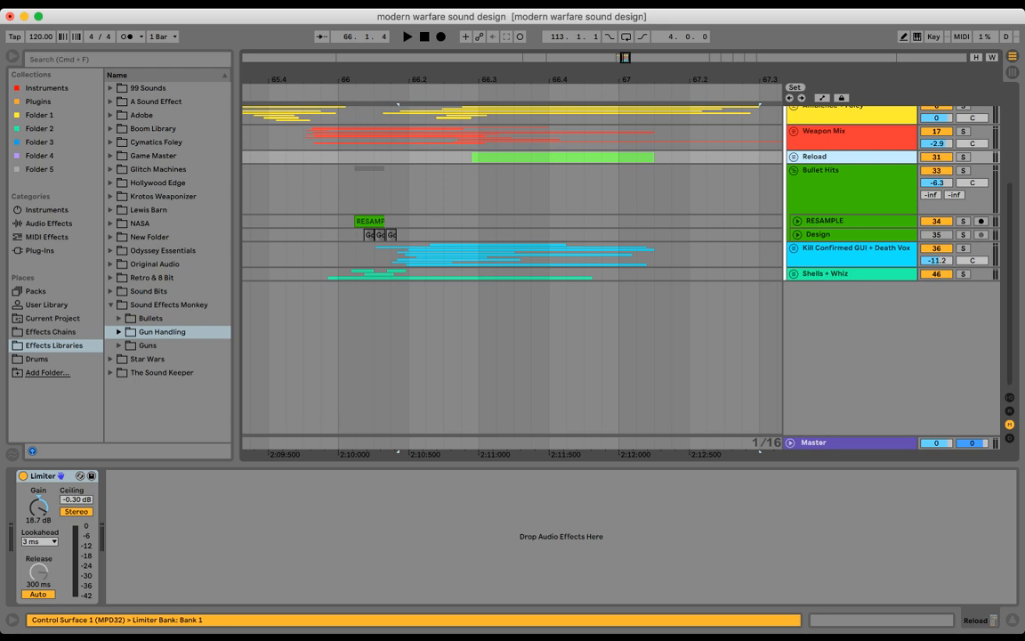
- Select the Bullet Hits group, and unfold its Design and RESAMPLE tracks
{"action": "left_click_drag", "start_coordinate": [532, 79], "coordinate": [569, 51]}
{"action": "left_click", "coordinate": [819, 171]}
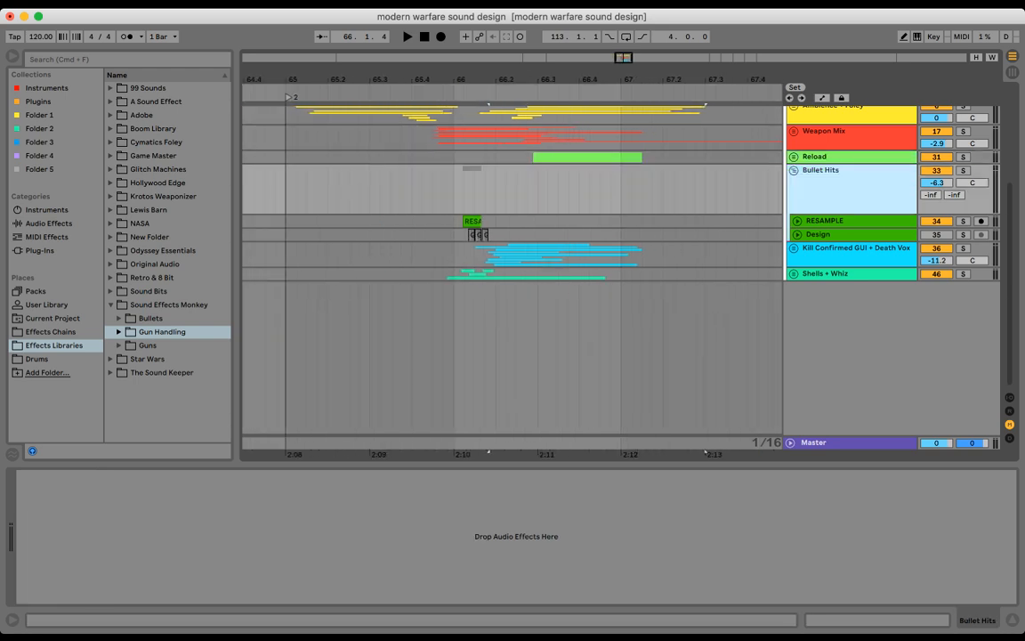
{"action": "left_click", "coordinate": [797, 235]}
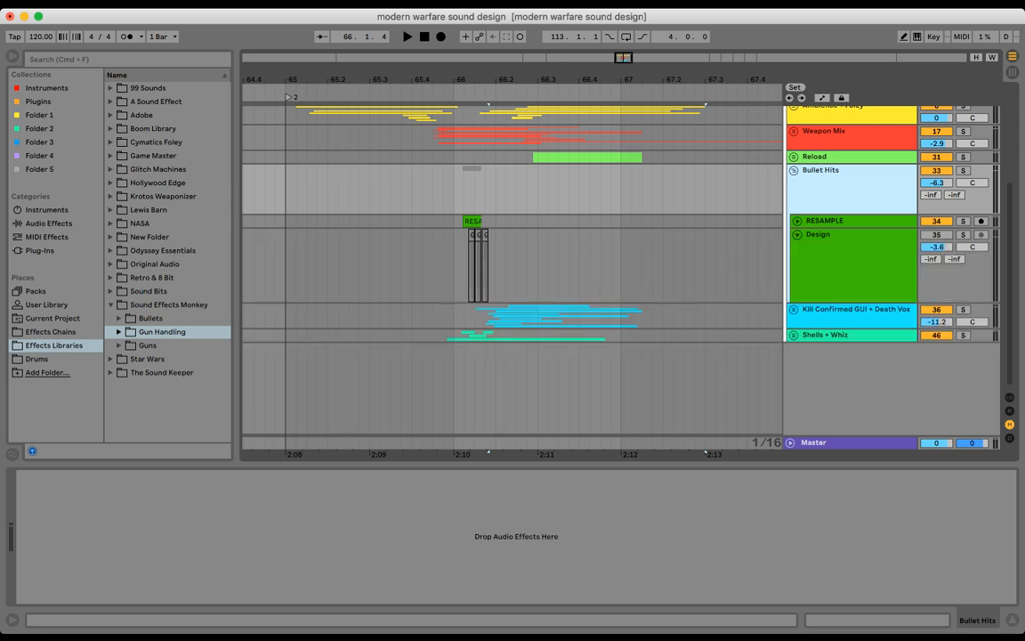
{"action": "left_click", "coordinate": [797, 221]}
- Highlight the RESAMPLE and Design clips together from 66.1.1 to 66.2.1, and the Design clips alone up to 66.2.3
{"action": "mouse_move", "coordinate": [474, 80]}
{"action": "left_mouse_down"}
{"action": "mouse_move", "coordinate": [474, 144]}
{"action": "mouse_move", "coordinate": [475, 102]}
{"action": "left_mouse_up"}
{"action": "left_click_drag", "start_coordinate": [509, 320], "coordinate": [453, 321]}
{"action": "left_click_drag", "start_coordinate": [543, 321], "coordinate": [430, 321]}
{"action": "left_click", "coordinate": [431, 253]}
{"action": "left_click_drag", "start_coordinate": [430, 252], "coordinate": [520, 315]}
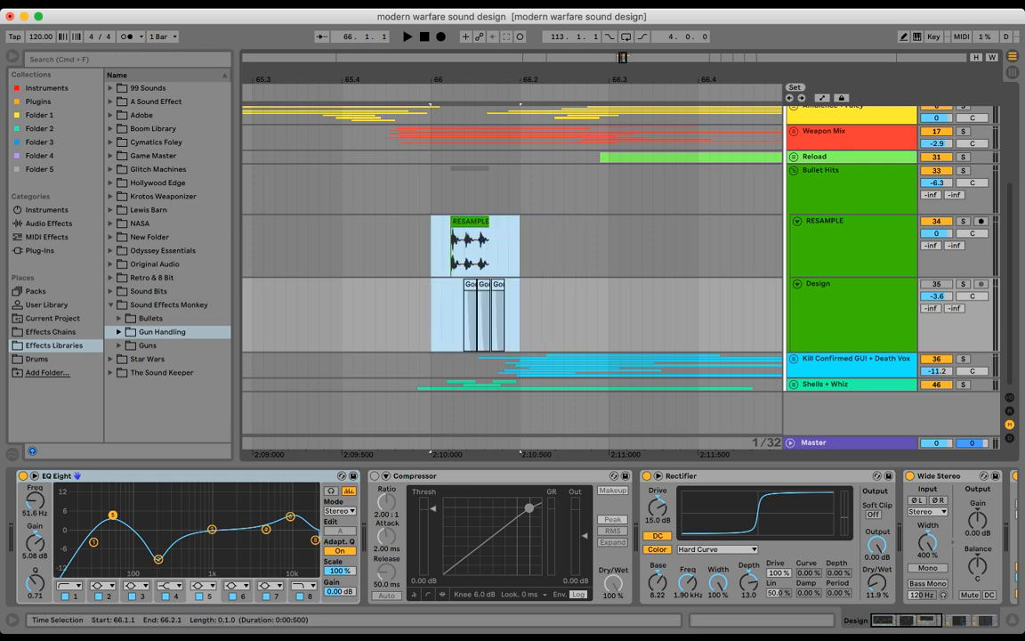
{"action": "left_click_drag", "start_coordinate": [520, 319], "coordinate": [563, 318]}
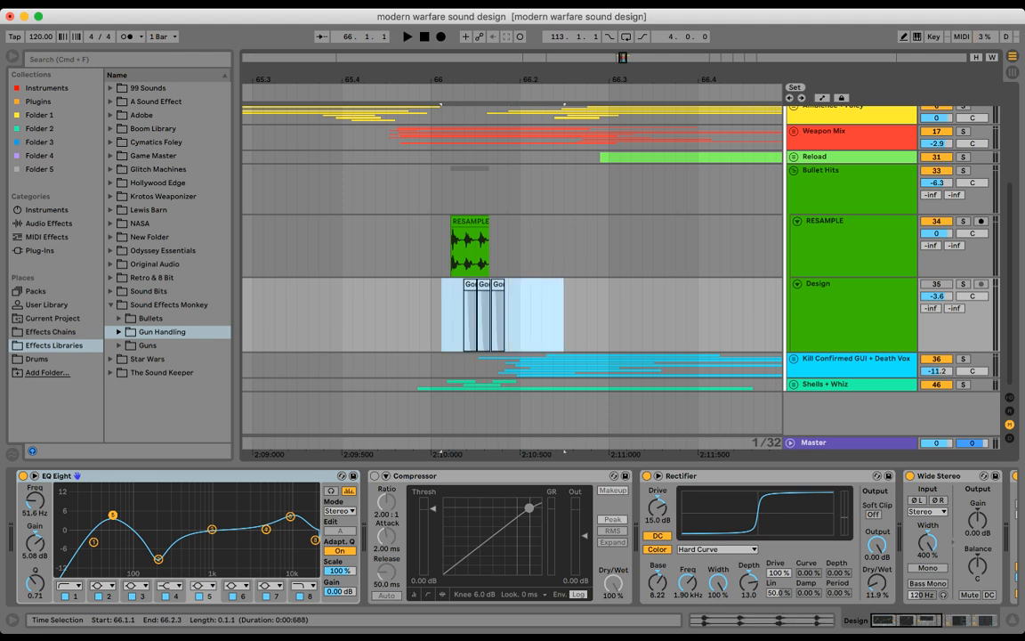
{"action": "scroll", "coordinate": [483, 319], "scroll_direction": "up", "scroll_amount": 4}
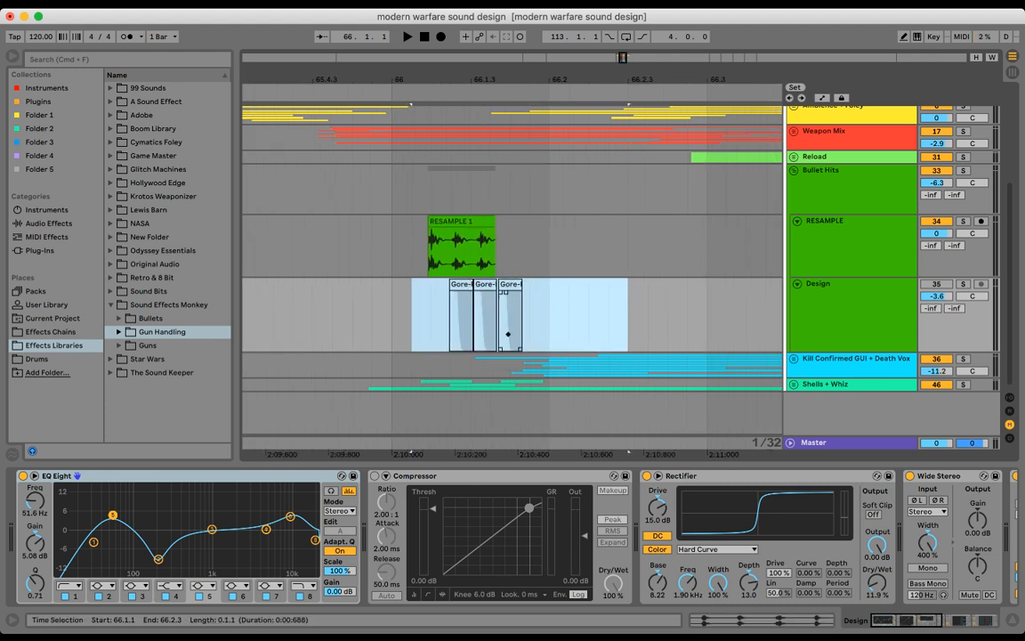
{"action": "left_click", "coordinate": [588, 319]}
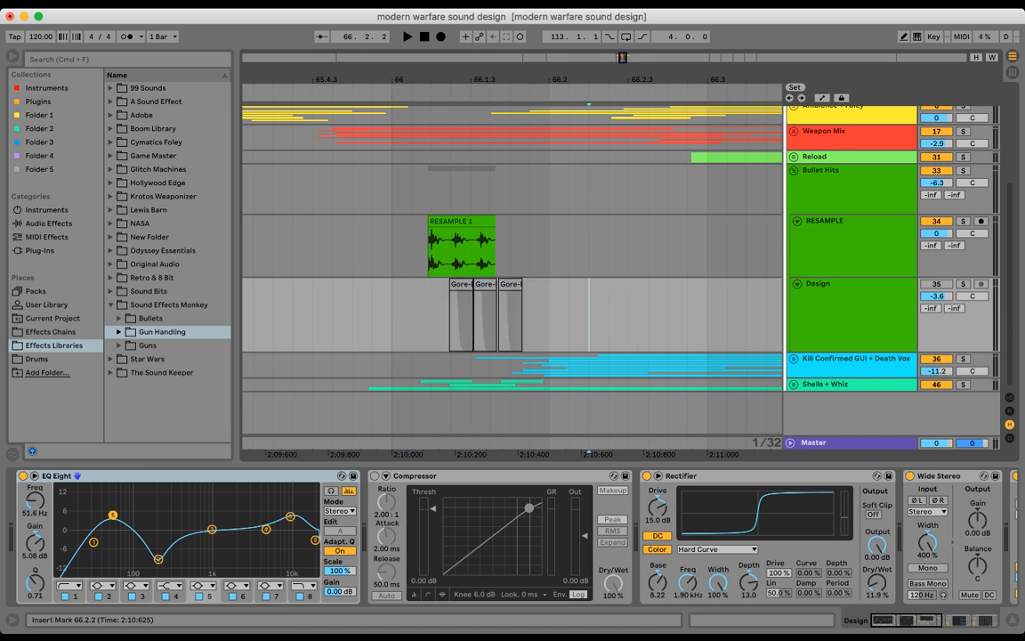
- Select the first Gore-Proc clip on the Design track, search the library for "gore pro", and open The Sound Keeper's Gore Designed folder
{"action": "scroll", "coordinate": [470, 319], "scroll_direction": "up", "scroll_amount": 3}
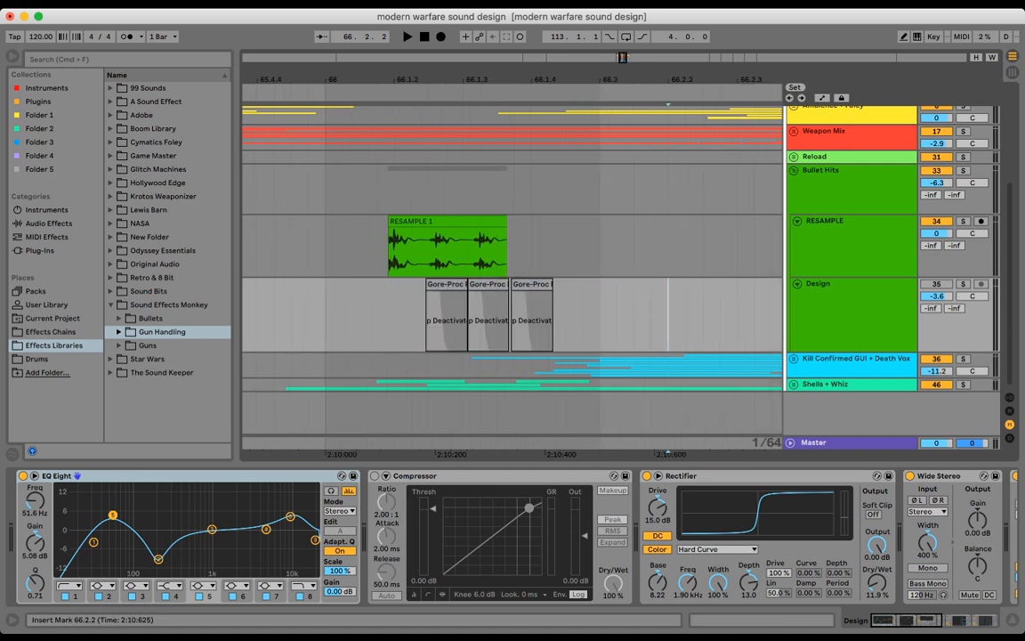
{"action": "left_click", "coordinate": [446, 285]}
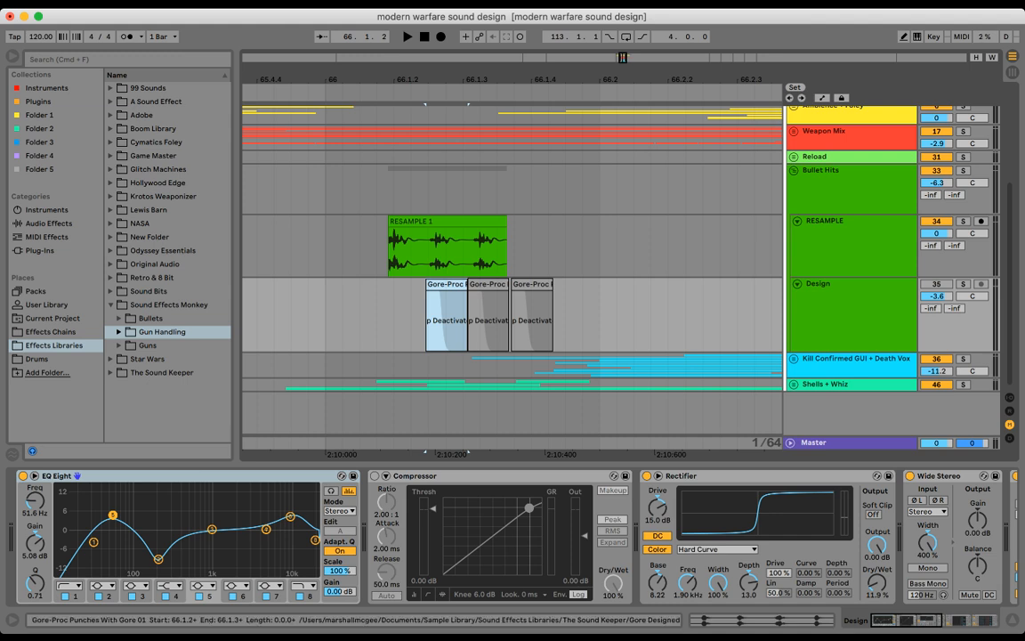
{"action": "key", "text": "super+f"}
{"action": "type", "text": "gore pro"}
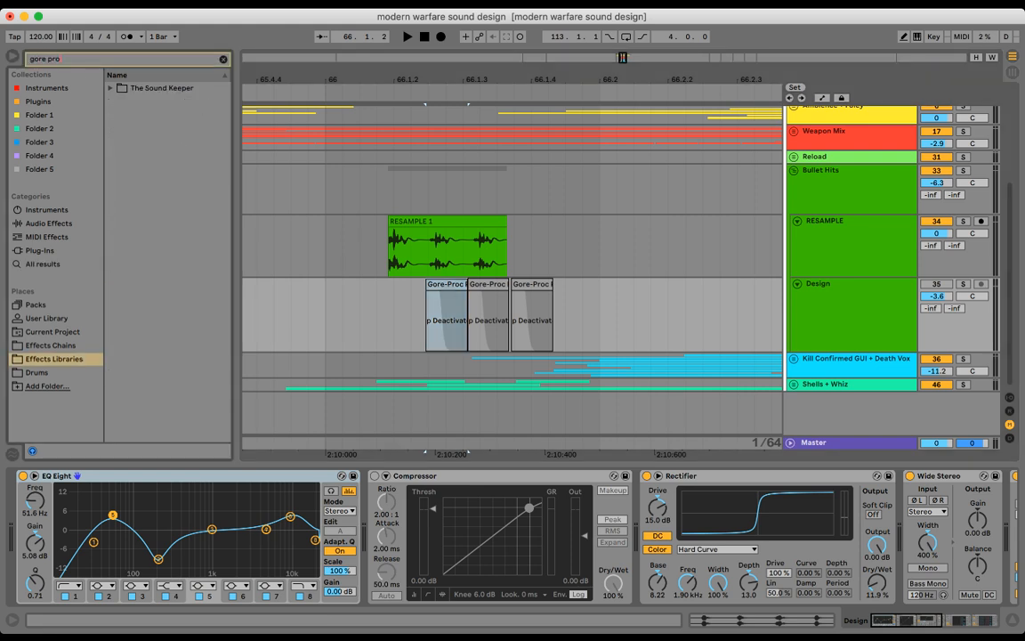
{"action": "key", "text": "Down"}
{"action": "key", "text": "Right"}
{"action": "key", "text": "Down"}
{"action": "key", "text": "Right"}
{"action": "left_click_drag", "start_coordinate": [236, 258], "coordinate": [341, 258]}
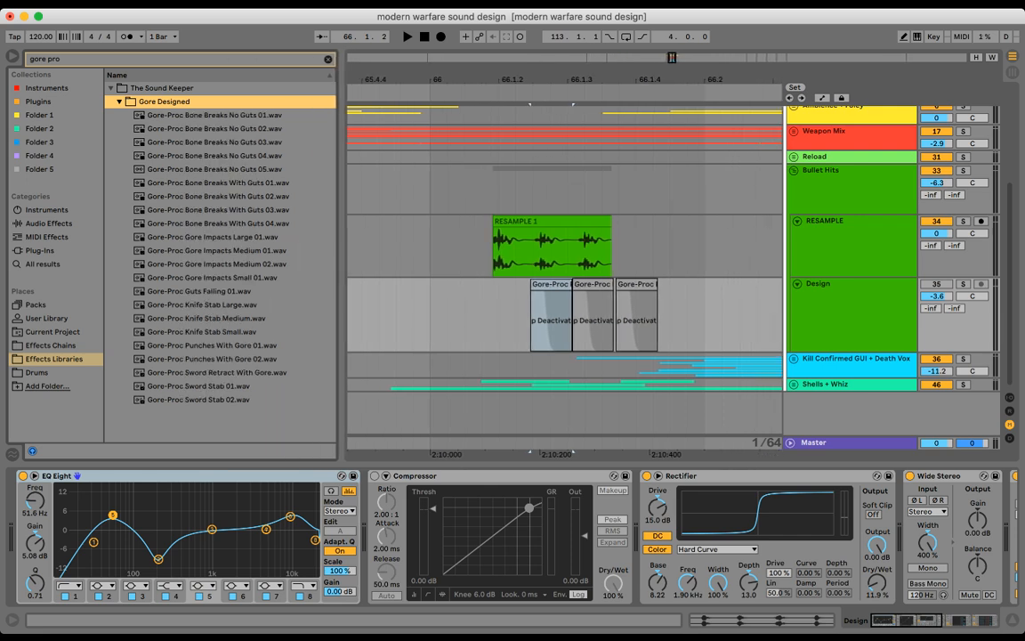
- Read the full name of the first Design clip, and preview Gore-Proc Punches With Gore 01.wav in the library
{"action": "left_click_drag", "start_coordinate": [533, 79], "coordinate": [470, 148]}
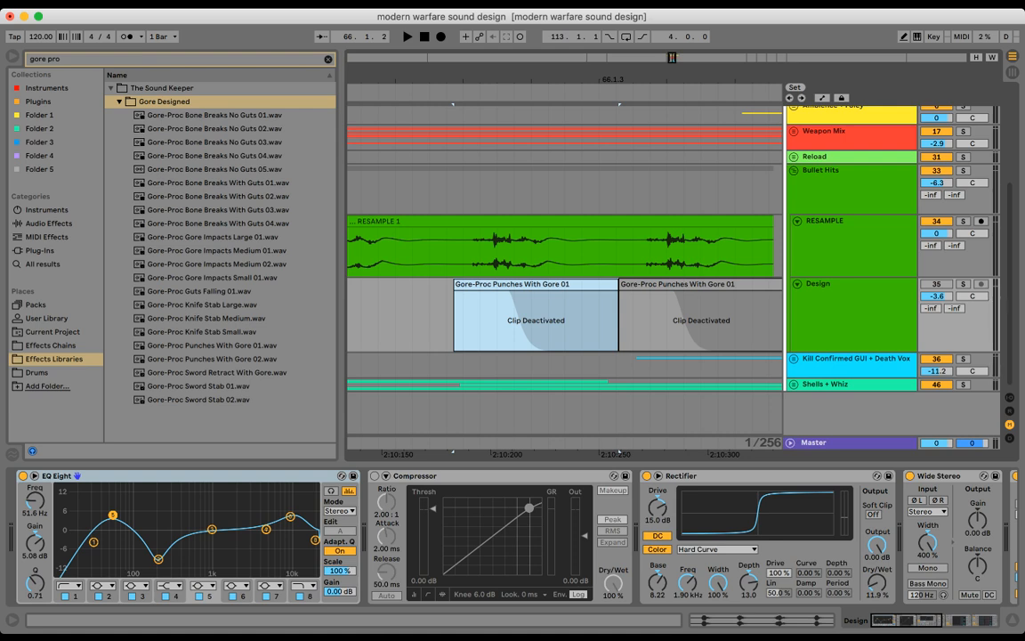
{"action": "left_click", "coordinate": [211, 346]}
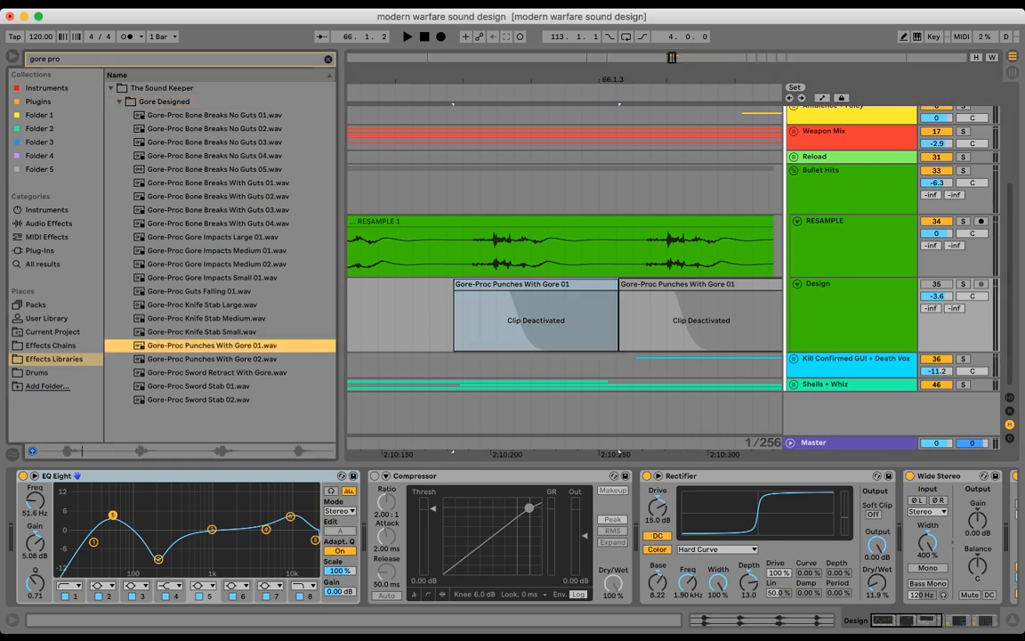
{"action": "left_click", "coordinate": [378, 317]}
{"action": "mouse_move", "coordinate": [430, 79]}
{"action": "left_mouse_down"}
{"action": "mouse_move", "coordinate": [429, 41]}
{"action": "mouse_move", "coordinate": [510, 22]}
{"action": "left_mouse_up"}
{"action": "left_click_drag", "start_coordinate": [341, 267], "coordinate": [305, 267]}
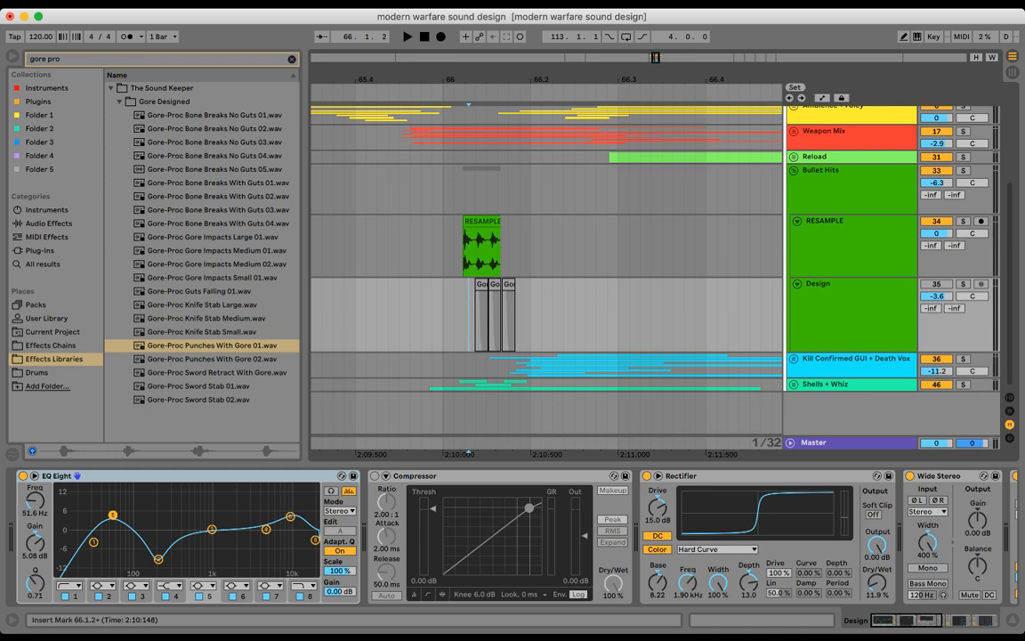
- Clear the library search, solo the Bullet Hits group, and play the RESAMPLE clip from 66.1.1
{"action": "left_click", "coordinate": [464, 253]}
{"action": "left_click", "coordinate": [443, 253]}
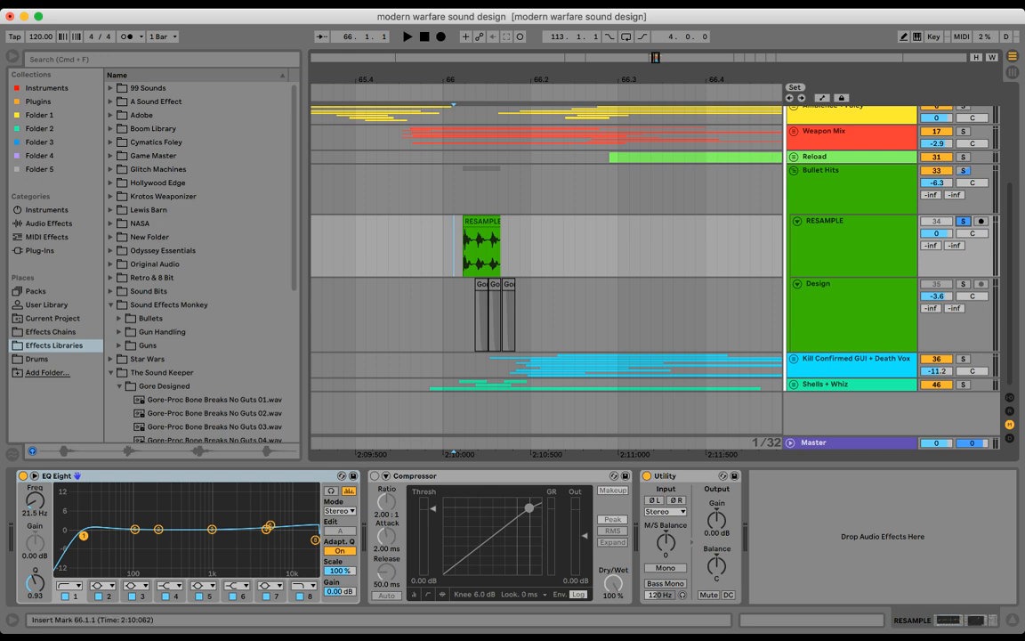
{"action": "key", "text": "space"}
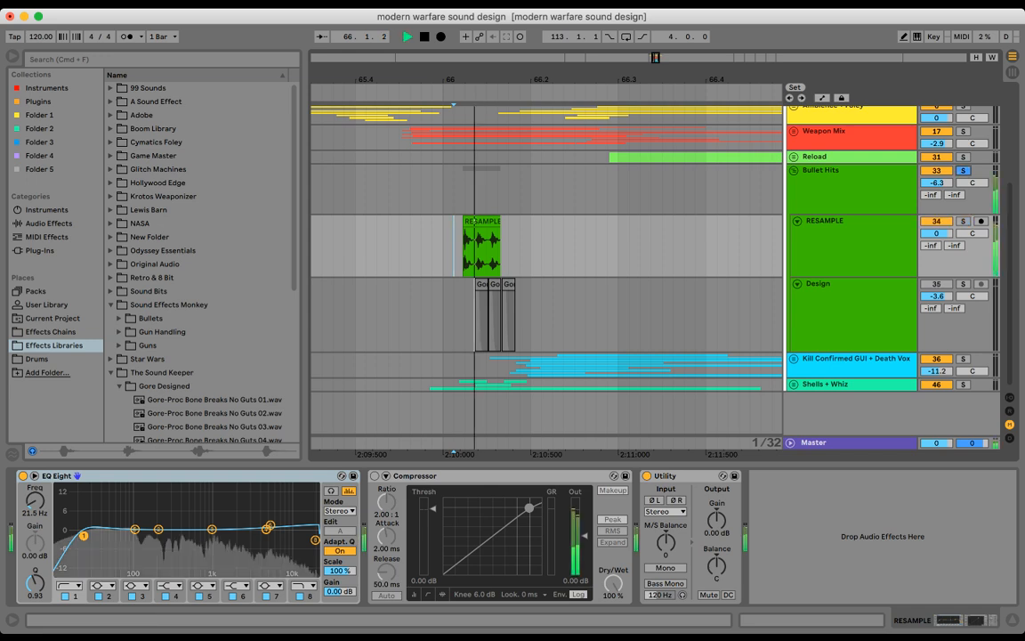
{"action": "key", "text": "space"}
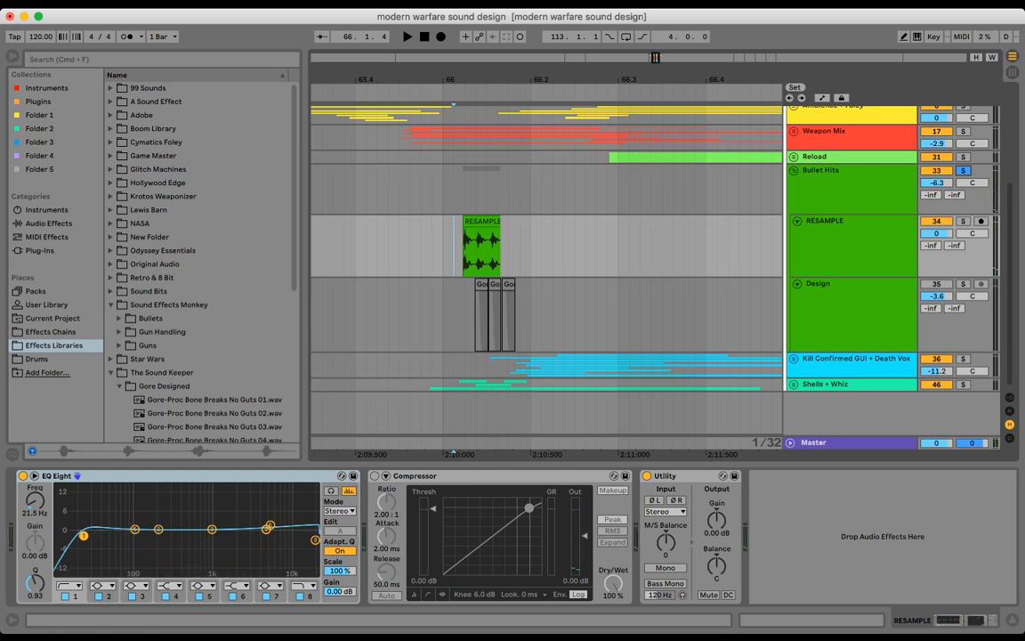
{"action": "key", "text": "space"}
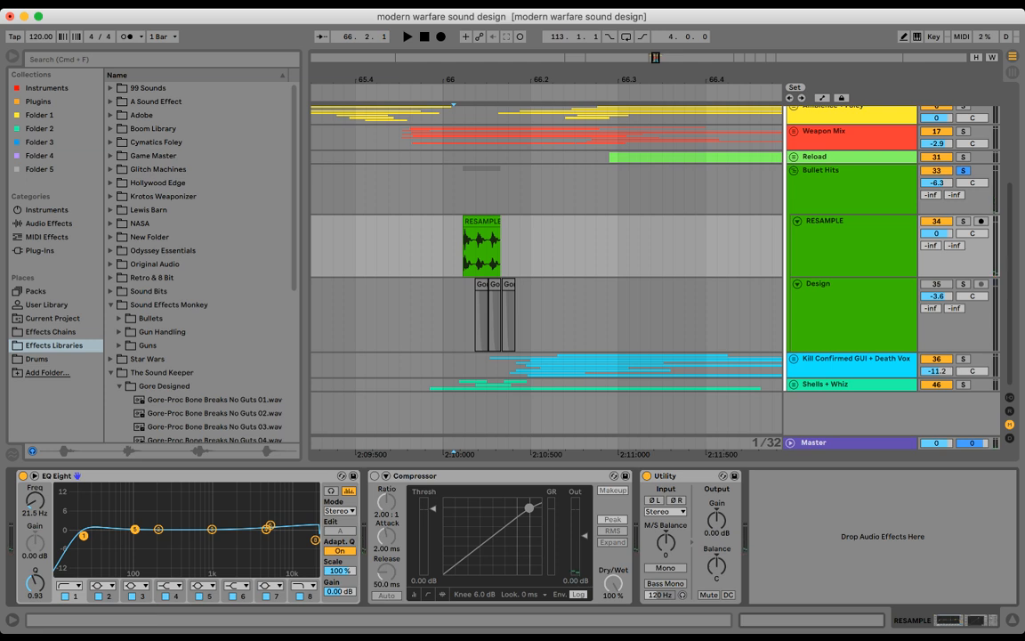
- Highlight the last hit of the RESAMPLE clip, from 66.1.3 to 66.1.4
{"action": "scroll", "coordinate": [470, 249], "scroll_direction": "up", "scroll_amount": 5}
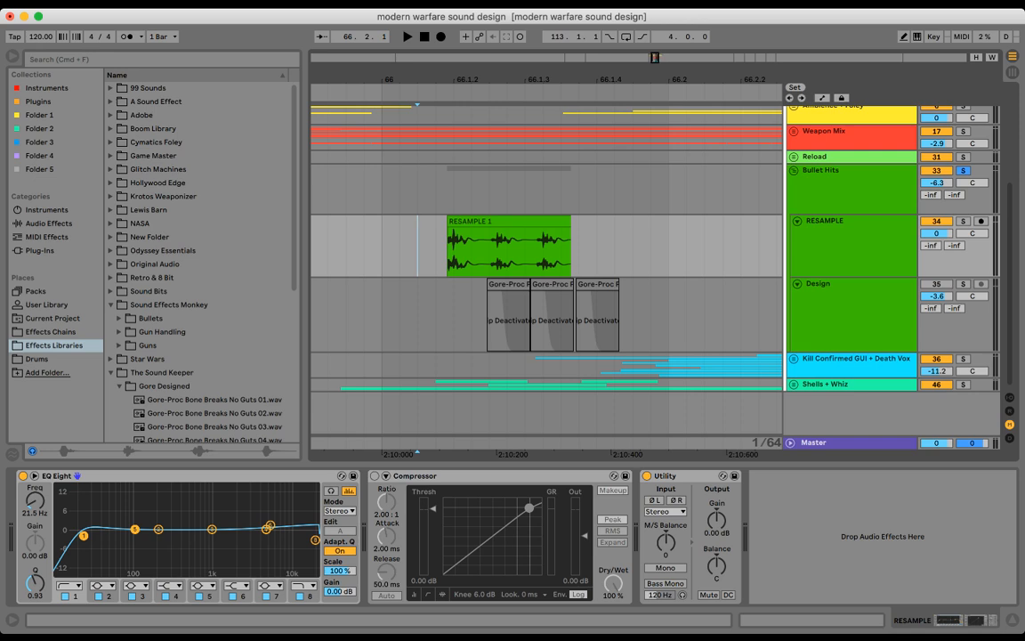
{"action": "left_click_drag", "start_coordinate": [597, 250], "coordinate": [535, 250]}
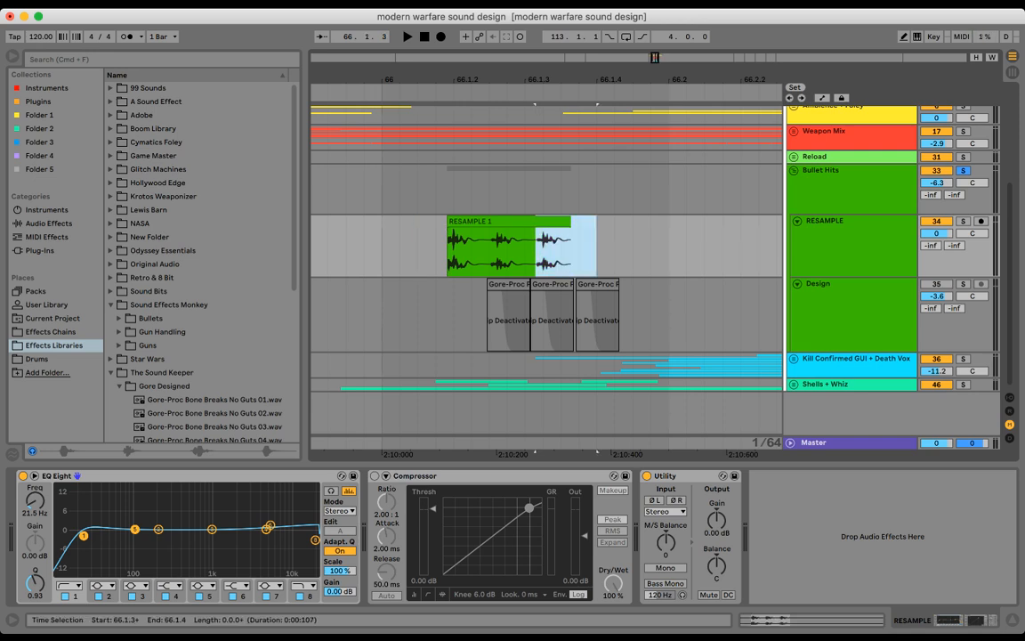
- Split the last hit off the RESAMPLE clip at about 66.1.3
{"action": "left_click", "coordinate": [580, 250]}
{"action": "left_click_drag", "start_coordinate": [614, 250], "coordinate": [536, 250]}
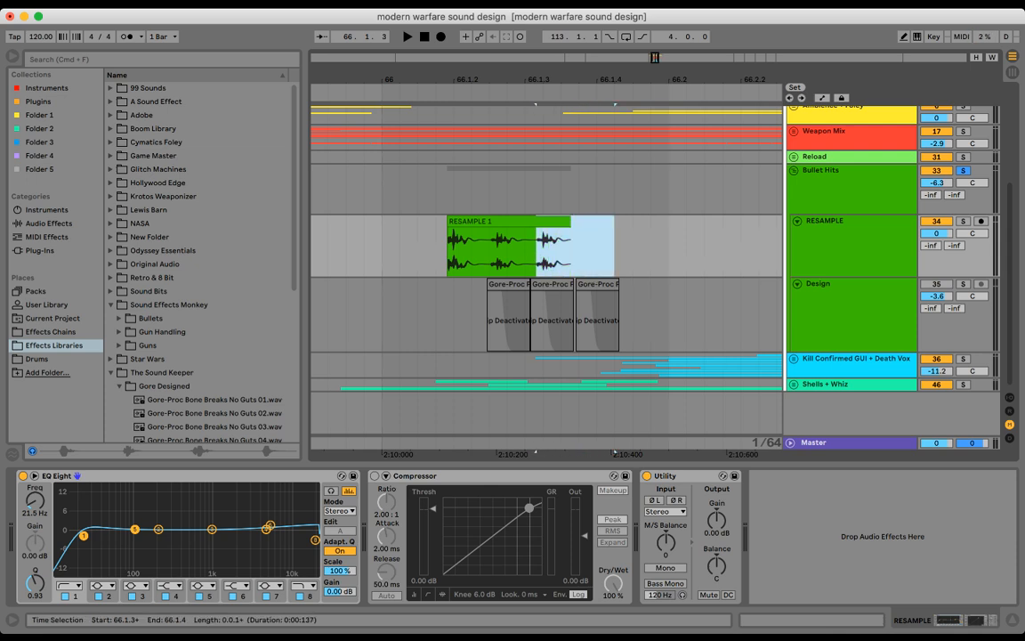
{"action": "left_click_drag", "start_coordinate": [614, 251], "coordinate": [535, 250]}
{"action": "key", "text": "super+e"}
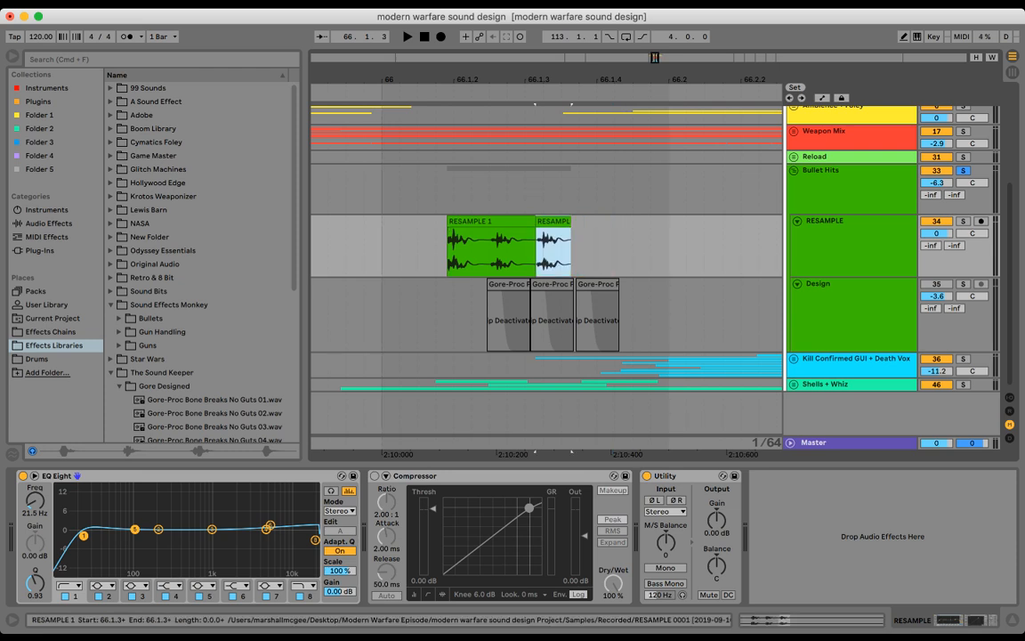
- Duplicate the RESAMPLE track and move the split last hit on the copy to just after 66.2
{"action": "left_click", "coordinate": [850, 239]}
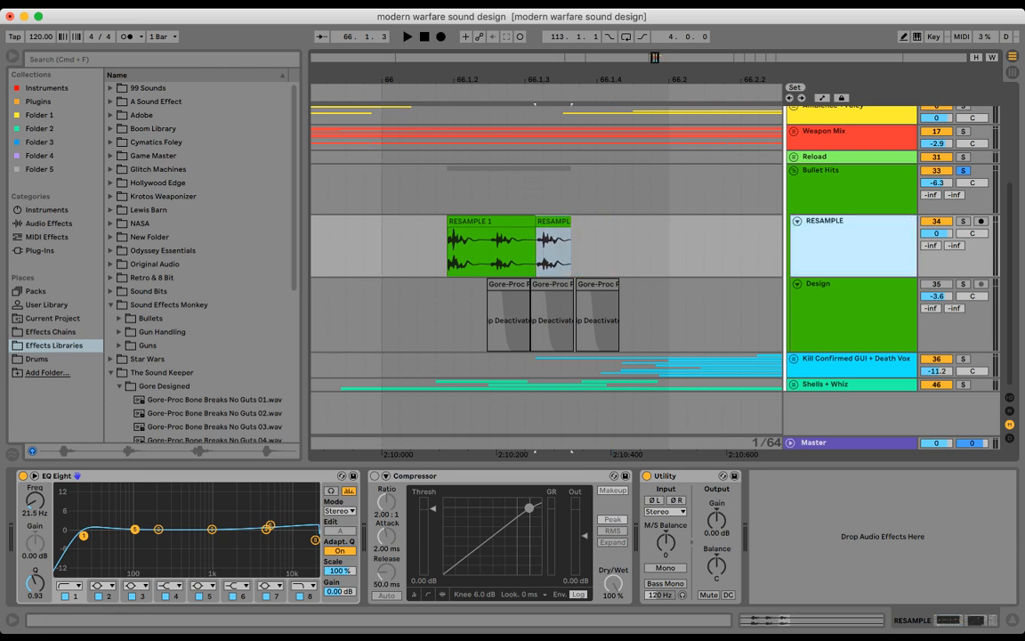
{"action": "key", "text": "super+d"}
{"action": "key", "text": "minus"}
{"action": "left_click", "coordinate": [511, 249]}
{"action": "left_click_drag", "start_coordinate": [484, 284], "coordinate": [577, 284]}
- Clear the remaining hits from the duplicate track and extend the original RESAMPLE clip to cover its third hit again
{"action": "left_click_drag", "start_coordinate": [535, 250], "coordinate": [511, 249]}
{"action": "left_click_drag", "start_coordinate": [500, 312], "coordinate": [407, 312]}
{"action": "key", "text": "Delete"}
{"action": "left_click_drag", "start_coordinate": [473, 221], "coordinate": [508, 221]}
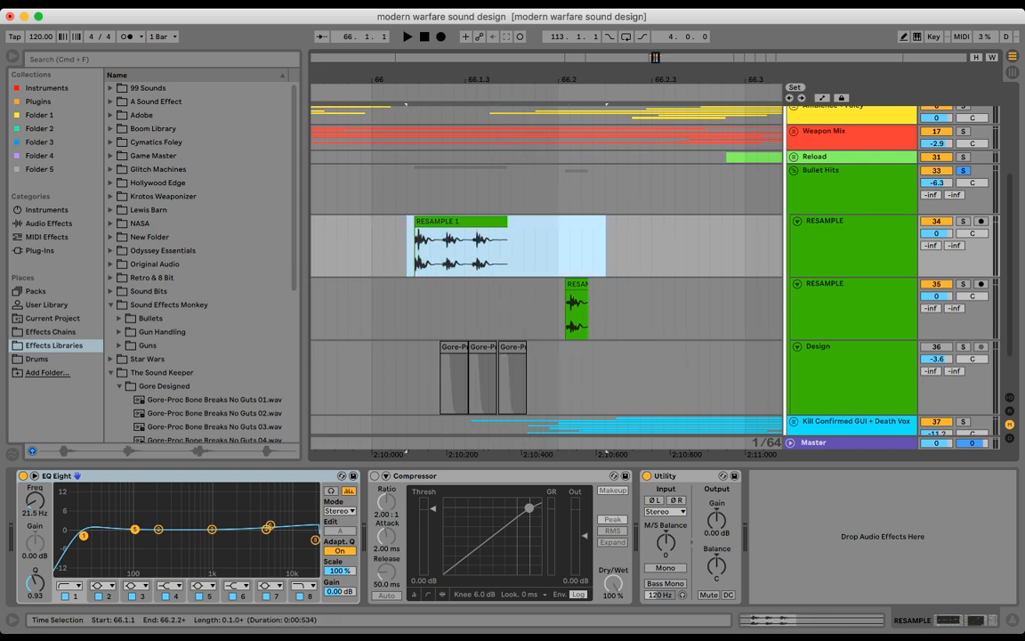
- Solo the duplicate RESAMPLE track and play its isolated hit
{"action": "left_click", "coordinate": [605, 307]}
{"action": "left_click", "coordinate": [576, 284]}
{"action": "left_click", "coordinate": [963, 283]}
{"action": "key", "text": "space"}
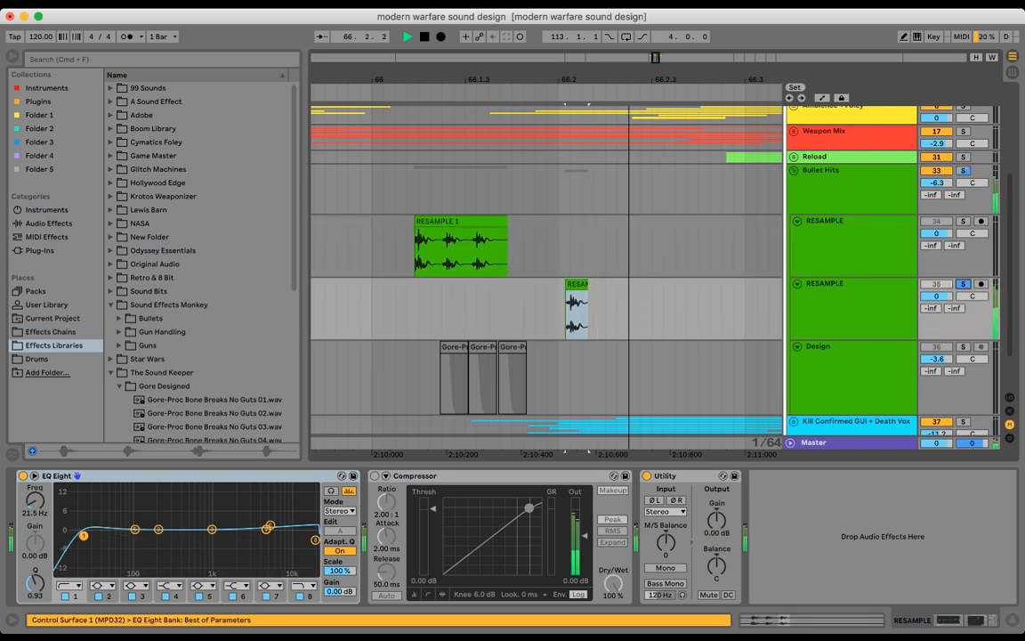
{"action": "key", "text": "space"}
- Transpose the isolated hit up to 6 st in its clip settings, and play it repeatedly to hear the change
{"action": "key", "text": "shift+Tab"}
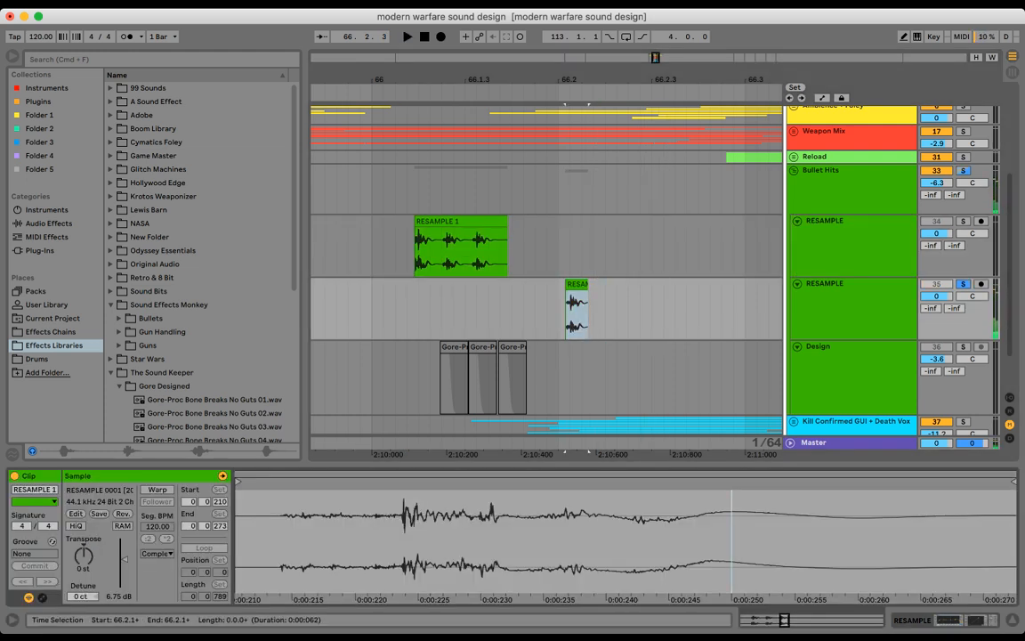
{"action": "key", "text": "space"}
{"action": "left_click_drag", "start_coordinate": [83, 556], "coordinate": [84, 555]}
{"action": "key", "text": "space"}
{"action": "key", "text": "space"}
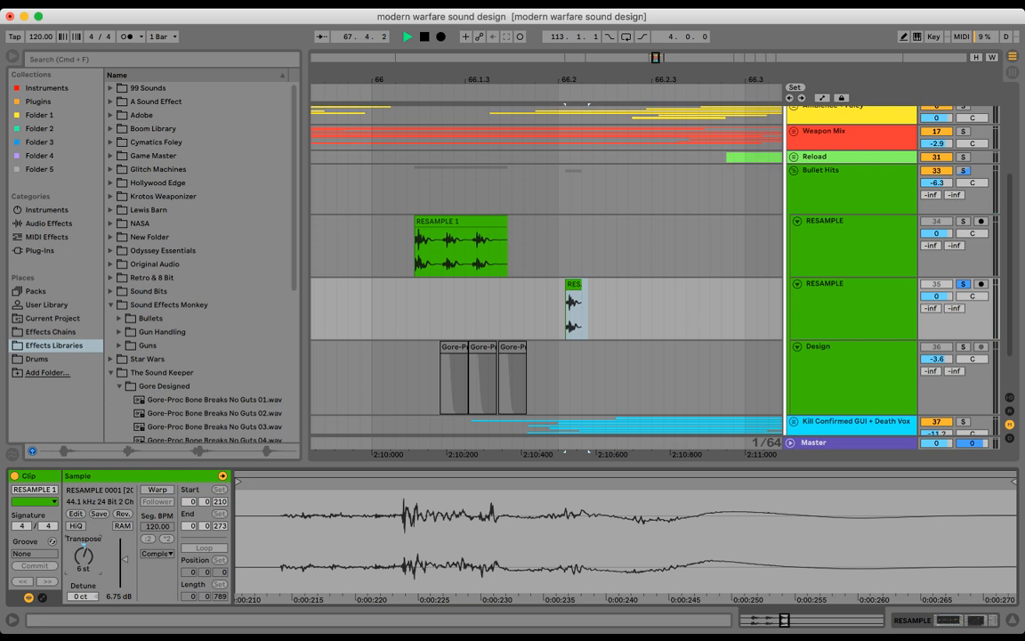
{"action": "key", "text": "space"}
{"action": "key", "text": "space"}
{"action": "key", "text": "space"}
{"action": "key", "text": "space"}
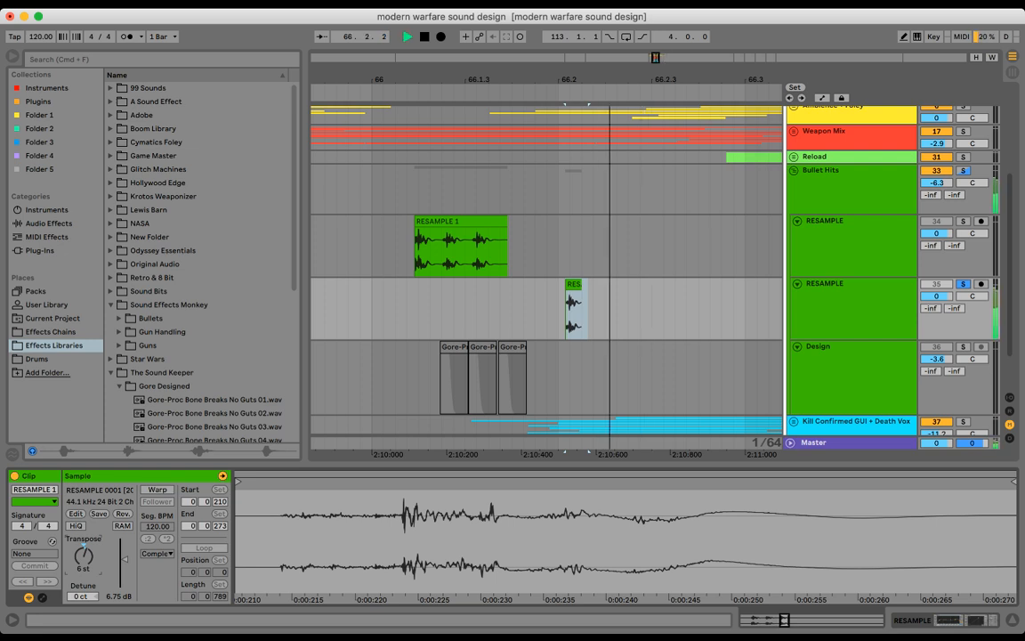
- Duplicate the track with the transposed hit and move the copied clip to 66.2.3
{"action": "left_click", "coordinate": [722, 312]}
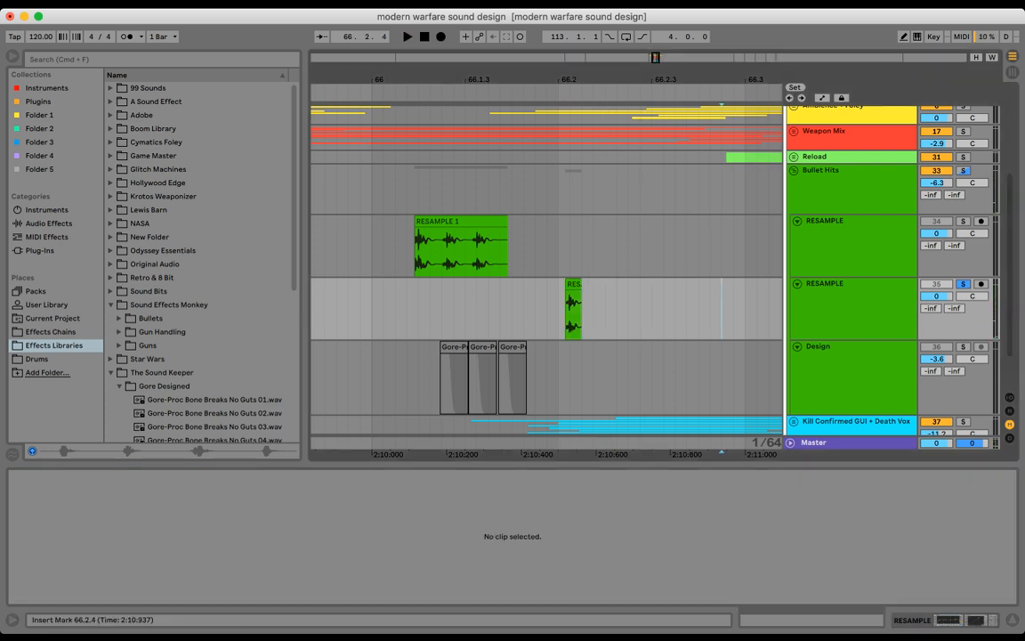
{"action": "left_click", "coordinate": [841, 290]}
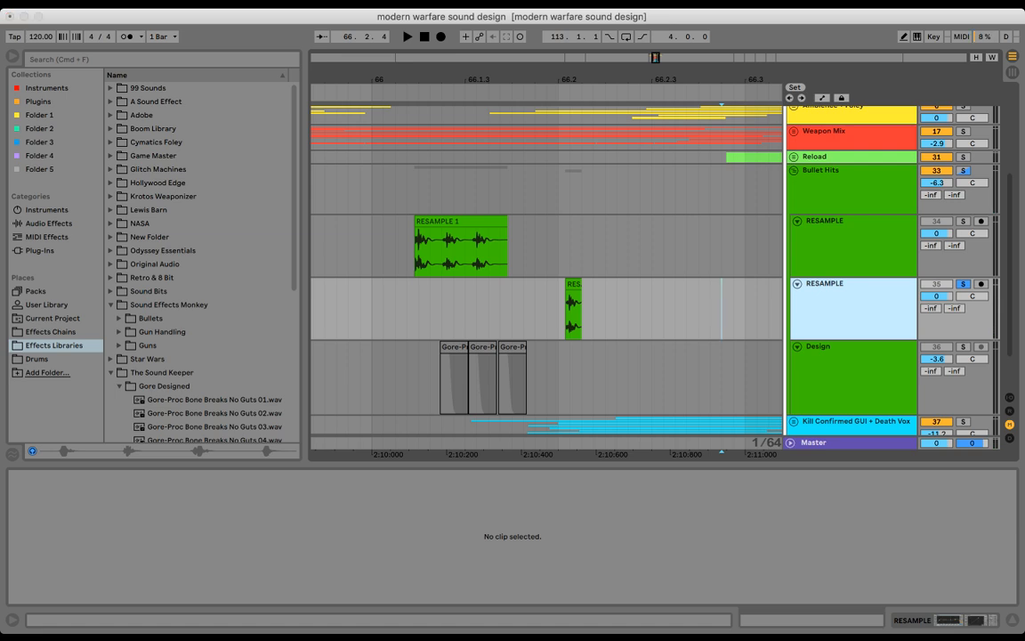
{"action": "key", "text": "super+d"}
{"action": "left_click_drag", "start_coordinate": [573, 347], "coordinate": [660, 347]}
{"action": "left_click_drag", "start_coordinate": [605, 311], "coordinate": [523, 311]}
- Highlight the hit at 66.2.3 on the third RESAMPLE track, solo that track and play the hit
{"action": "scroll", "coordinate": [524, 311], "scroll_direction": "right", "scroll_amount": 3}
{"action": "scroll", "coordinate": [523, 311], "scroll_direction": "right", "scroll_amount": 3}
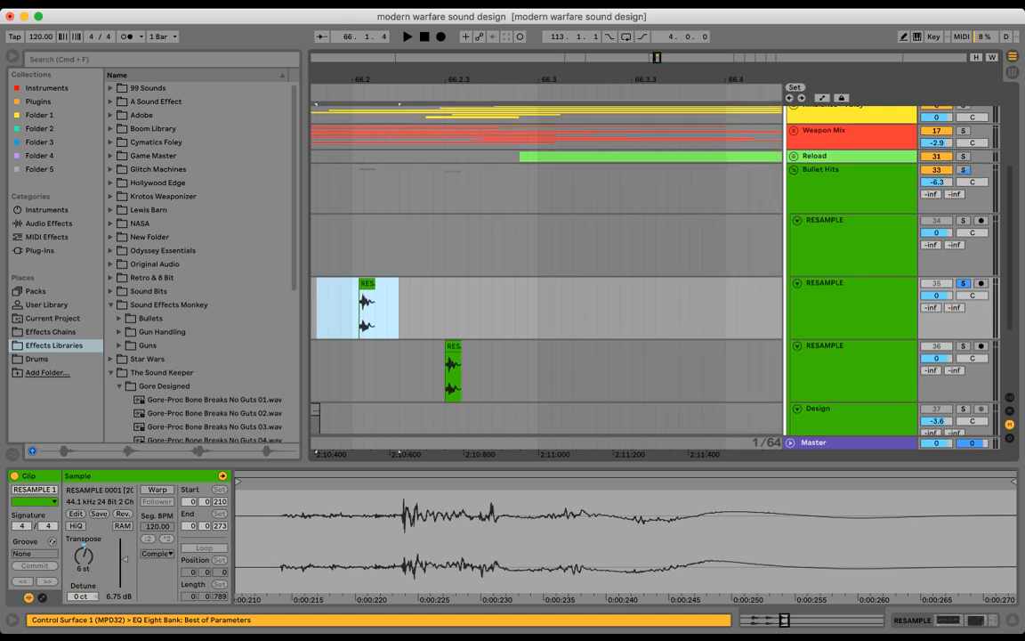
{"action": "scroll", "coordinate": [523, 312], "scroll_direction": "down", "scroll_amount": 2}
{"action": "left_click", "coordinate": [453, 306], "text": "shift"}
{"action": "left_click", "coordinate": [468, 329]}
{"action": "left_click_drag", "start_coordinate": [480, 329], "coordinate": [446, 329]}
{"action": "left_click", "coordinate": [453, 305]}
{"action": "scroll", "coordinate": [447, 329], "scroll_direction": "down", "scroll_amount": 2}
{"action": "scroll", "coordinate": [448, 312], "scroll_direction": "left", "scroll_amount": 2}
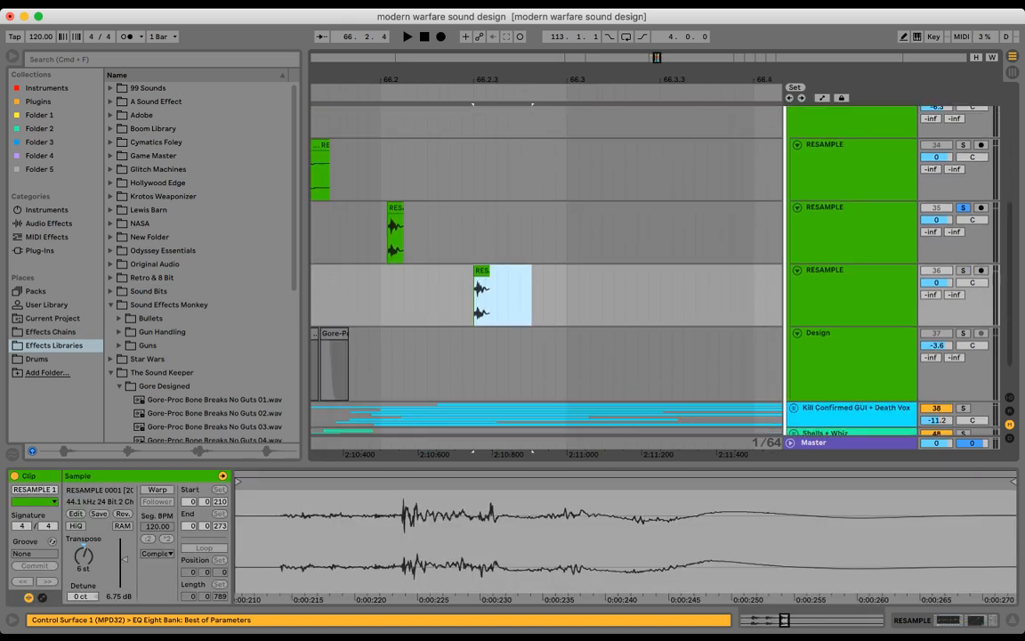
{"action": "left_click", "coordinate": [962, 271]}
{"action": "key", "text": "space"}
- Turn on and expand the third RESAMPLE track's Compressor, set threshold to -27.3 dB and ratio to 6.23:1, and replay the hit
{"action": "double_click", "coordinate": [859, 272]}
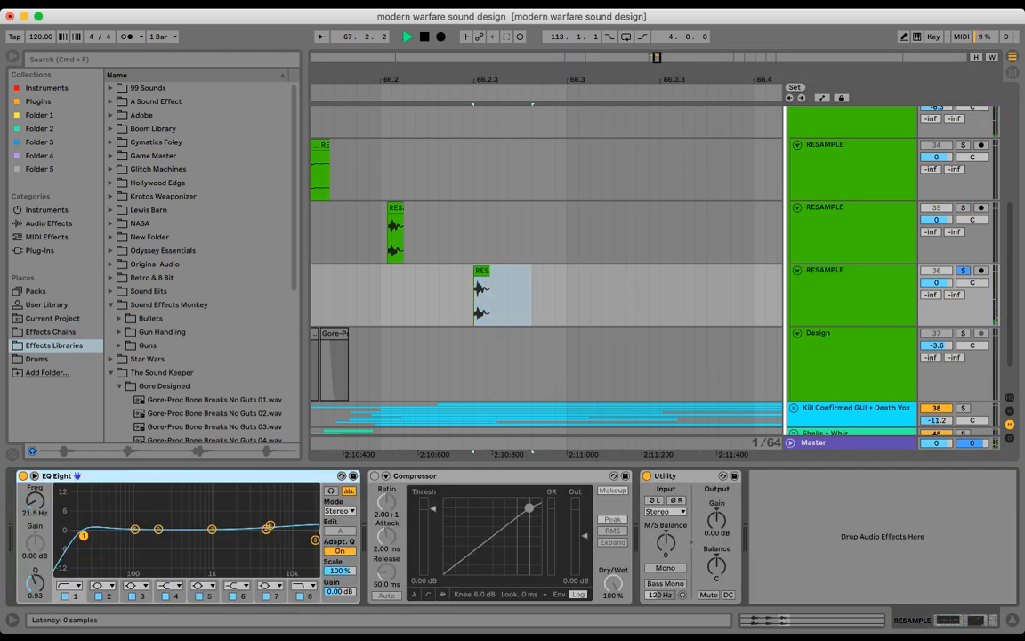
{"action": "left_click", "coordinate": [375, 476]}
{"action": "left_click", "coordinate": [386, 476]}
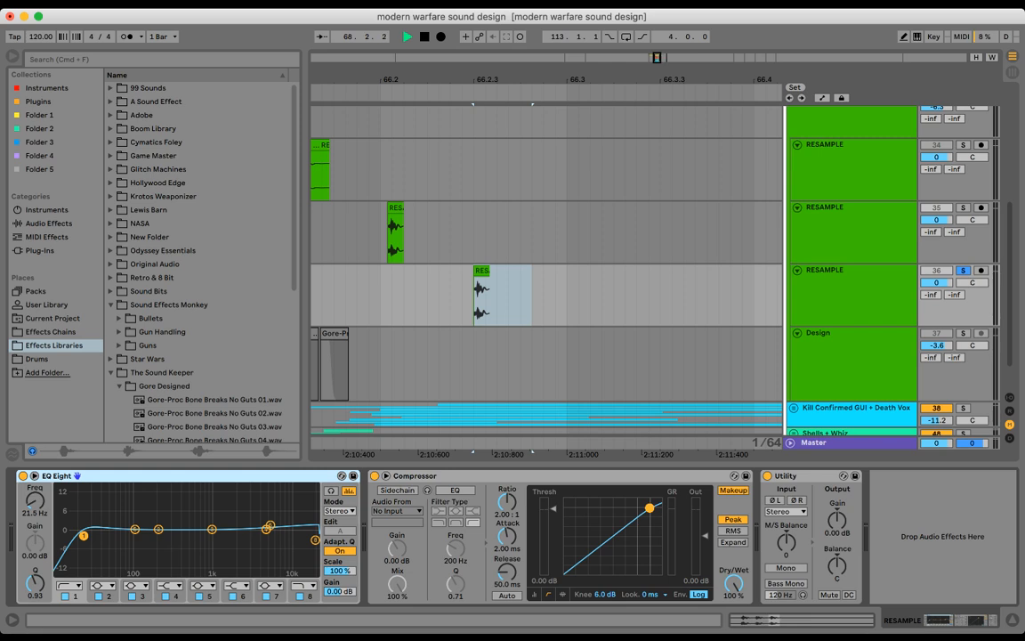
{"action": "left_click_drag", "start_coordinate": [650, 508], "coordinate": [594, 527]}
{"action": "key", "text": "space"}
{"action": "key", "text": "space"}
{"action": "key", "text": "space"}
{"action": "key", "text": "space"}
{"action": "key", "text": "space"}
{"action": "key", "text": "space"}
{"action": "key", "text": "space"}
- Lower the third RESAMPLE track's volume to -12.7 and replay the hit
{"action": "left_click_drag", "start_coordinate": [936, 282], "coordinate": [936, 310]}
{"action": "key", "text": "space"}
{"action": "key", "text": "space"}
{"action": "key", "text": "space"}
{"action": "key", "text": "space"}
{"action": "key", "text": "space"}
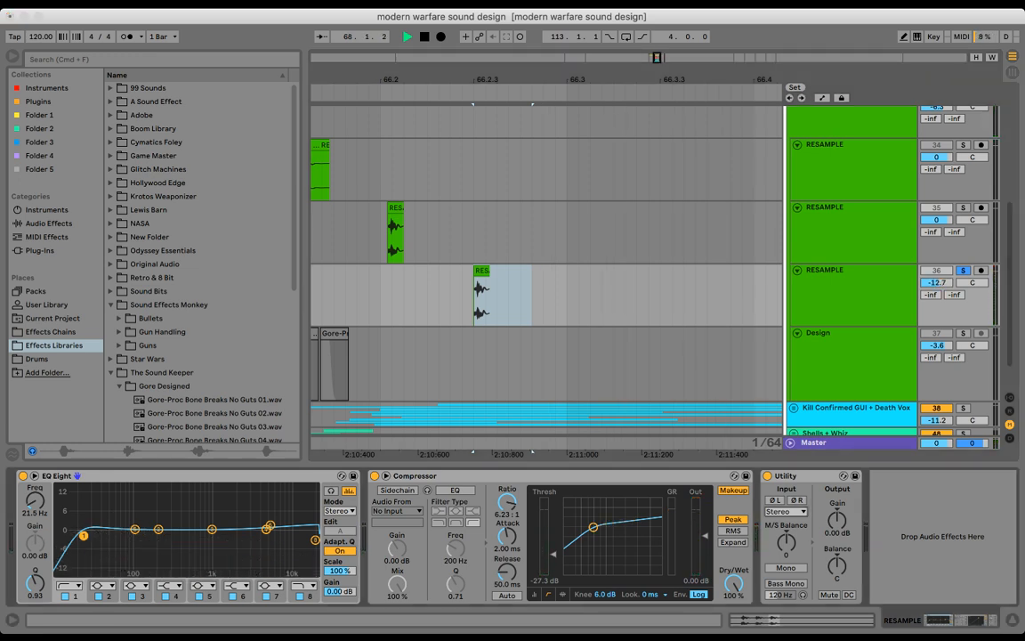
- Compare the hit with the Utility's Mono option on and off
{"action": "left_click", "coordinate": [785, 568]}
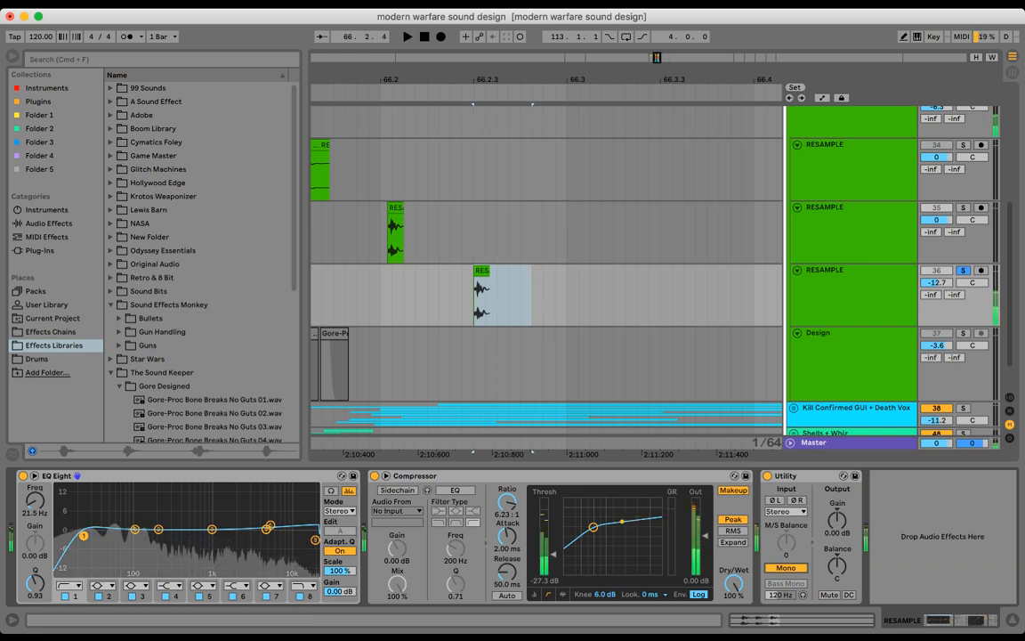
{"action": "left_click", "coordinate": [786, 568]}
{"action": "key", "text": "space"}
{"action": "key", "text": "space"}
{"action": "key", "text": "space"}
{"action": "key", "text": "space"}
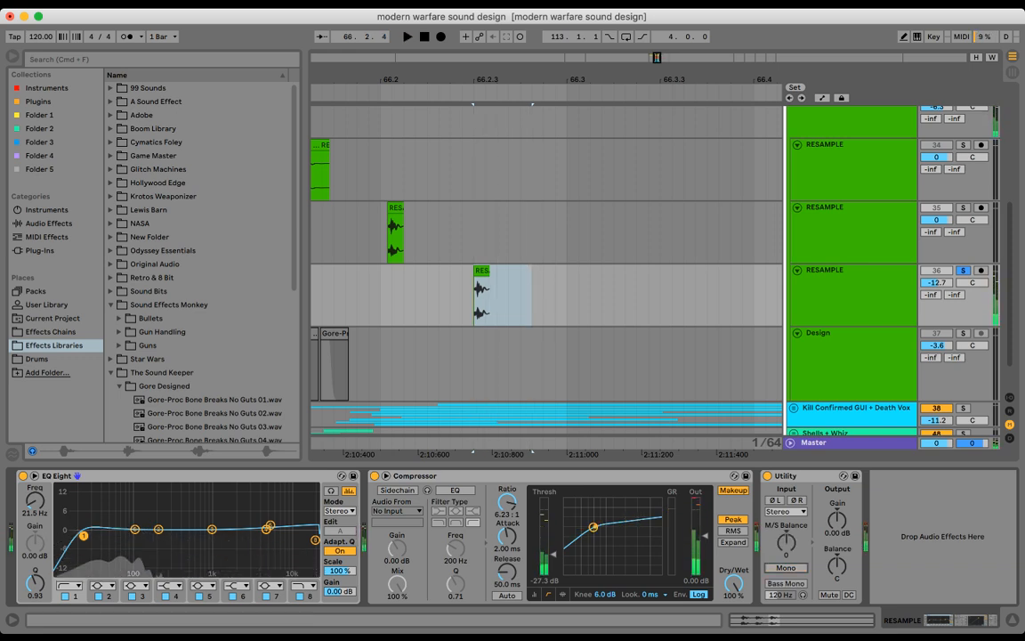
- Set the Compressor output to -9.58 dB and the Utility balance to 22R while replaying the hit
{"action": "key", "text": "space"}
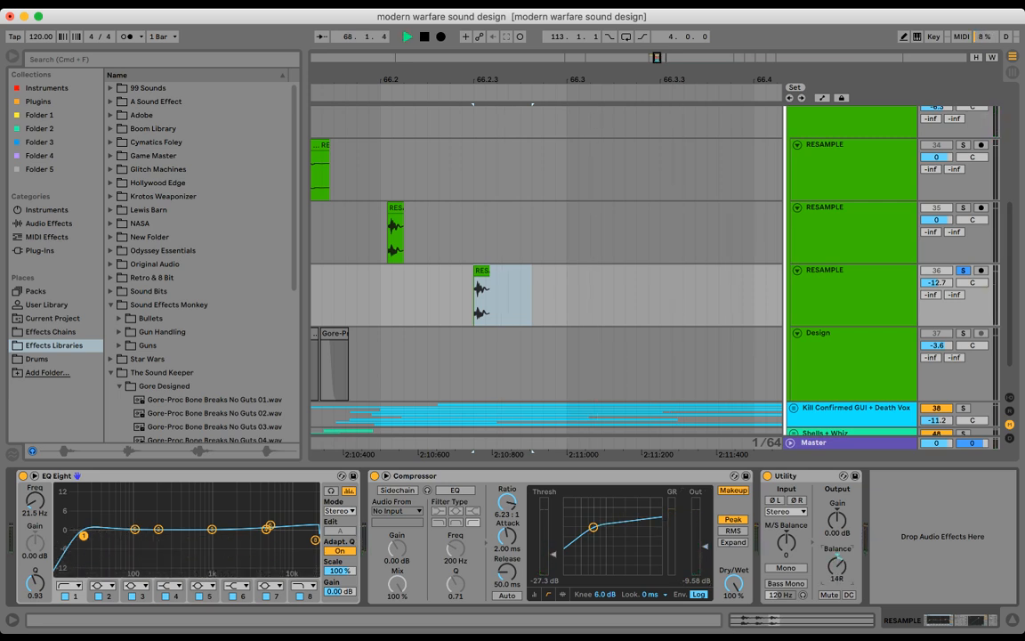
{"action": "key", "text": "space"}
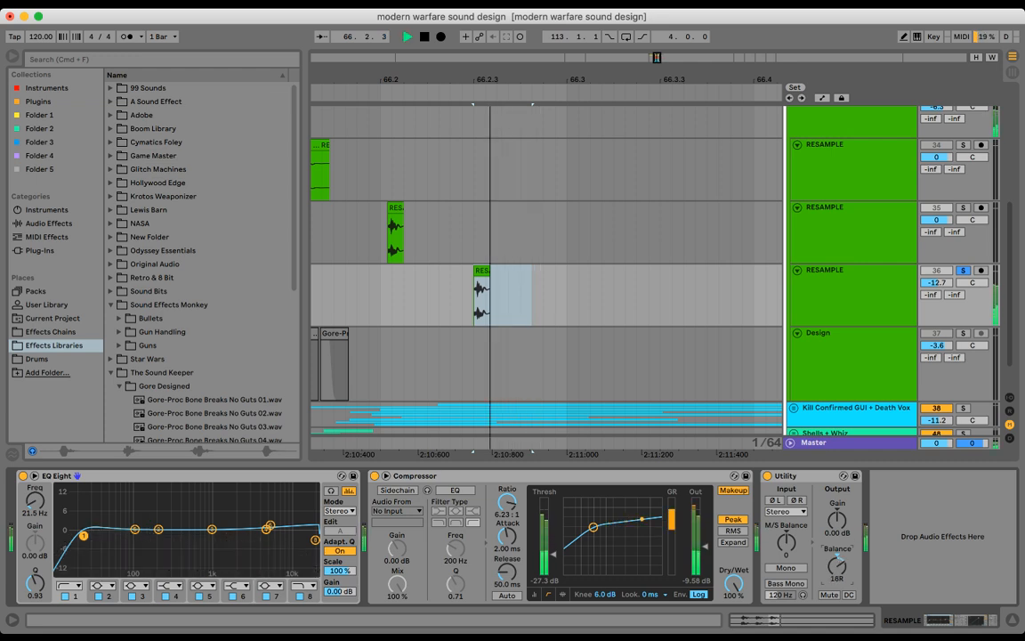
{"action": "key", "text": "space"}
{"action": "key", "text": "space"}
{"action": "key", "text": "space"}
{"action": "key", "text": "space"}
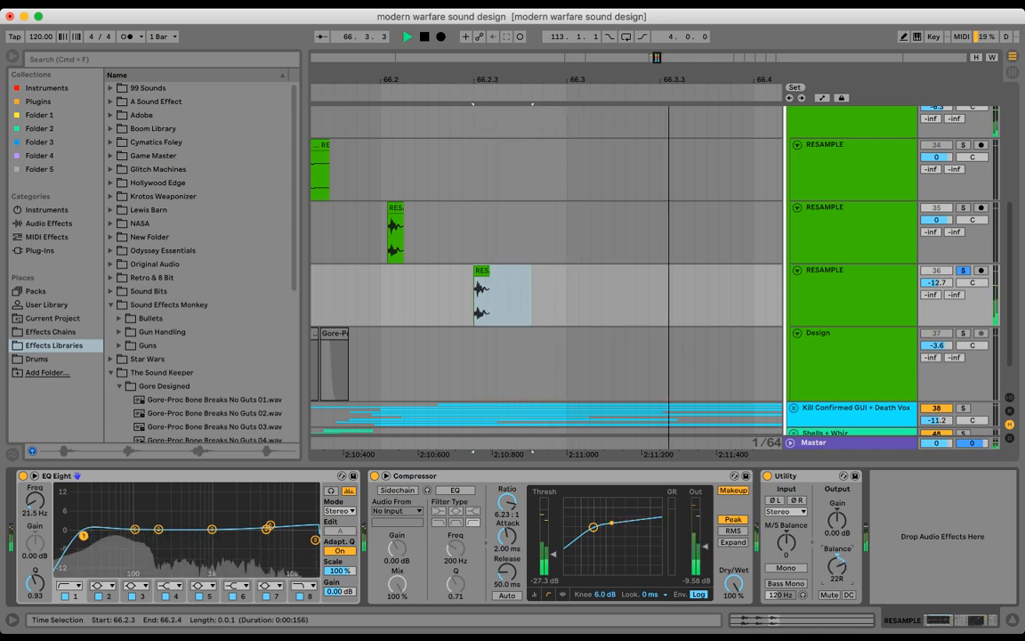
- Duplicate the compressed and panned RESAMPLE track and move the copied hit to 66.3
{"action": "left_click", "coordinate": [579, 296]}
{"action": "left_click_drag", "start_coordinate": [539, 79], "coordinate": [641, 45]}
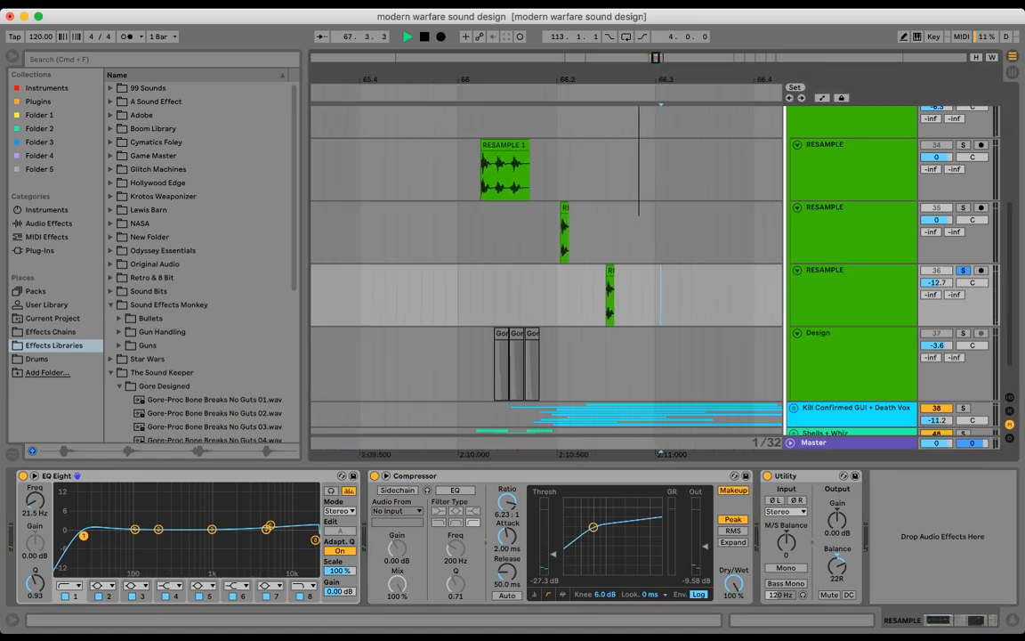
{"action": "mouse_move", "coordinate": [680, 298]}
{"action": "left_mouse_down"}
{"action": "mouse_move", "coordinate": [508, 236]}
{"action": "mouse_move", "coordinate": [446, 173]}
{"action": "mouse_move", "coordinate": [692, 298]}
{"action": "mouse_move", "coordinate": [655, 299]}
{"action": "left_mouse_up"}
{"action": "left_click", "coordinate": [458, 173]}
{"action": "left_click", "coordinate": [654, 298]}
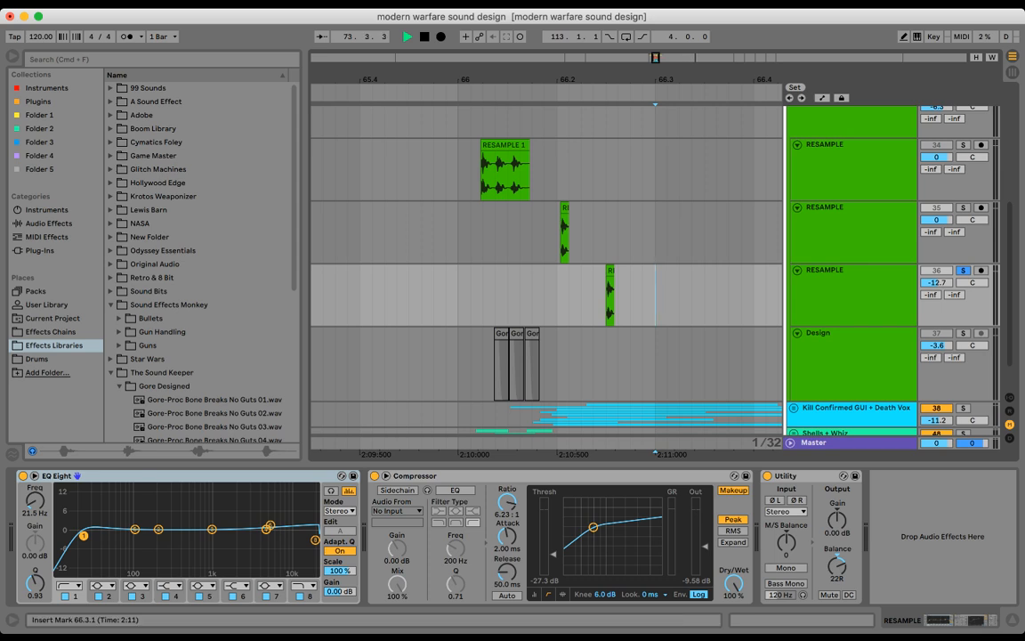
{"action": "left_click", "coordinate": [846, 289]}
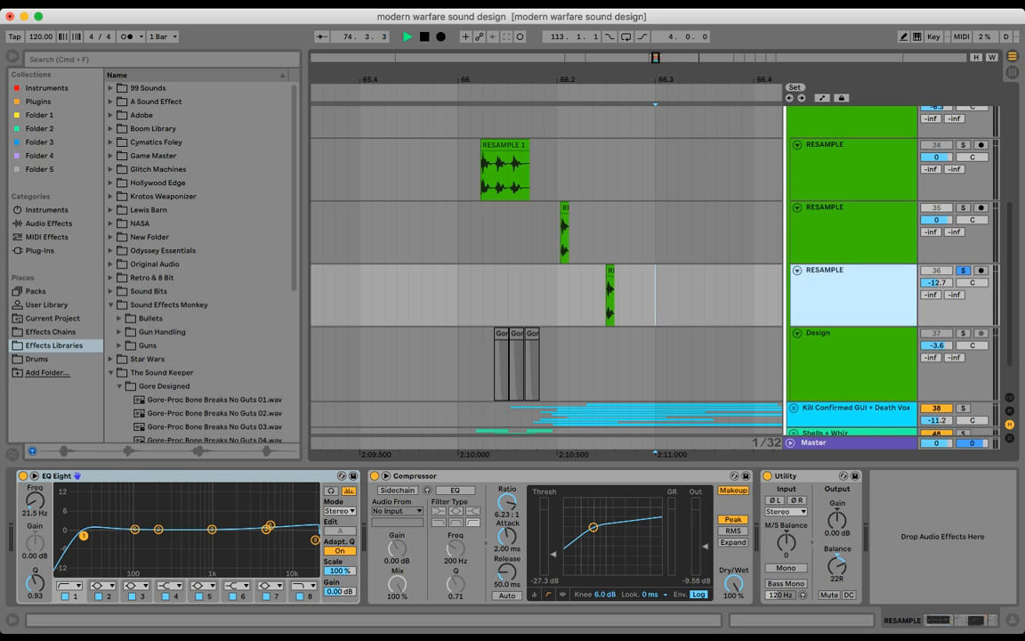
{"action": "key", "text": "super+d"}
{"action": "mouse_move", "coordinate": [610, 333]}
{"action": "left_mouse_down"}
{"action": "mouse_move", "coordinate": [659, 333]}
{"action": "mouse_move", "coordinate": [607, 360]}
{"action": "left_mouse_up"}
{"action": "left_click", "coordinate": [691, 359]}
{"action": "key", "text": "Delete"}
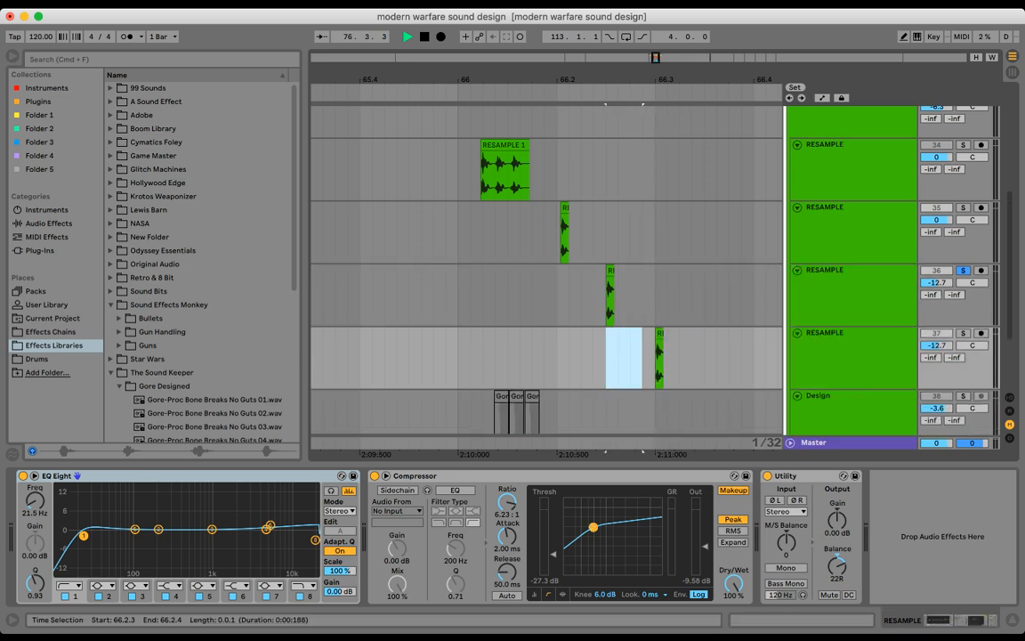
- Arrange three copies of the processed hit on the fourth RESAMPLE track, aligned beneath the original clip's three hits, and solo it
{"action": "scroll", "coordinate": [623, 338], "scroll_direction": "right", "scroll_amount": 1}
{"action": "left_click_drag", "start_coordinate": [636, 304], "coordinate": [734, 360]}
{"action": "left_click", "coordinate": [734, 359]}
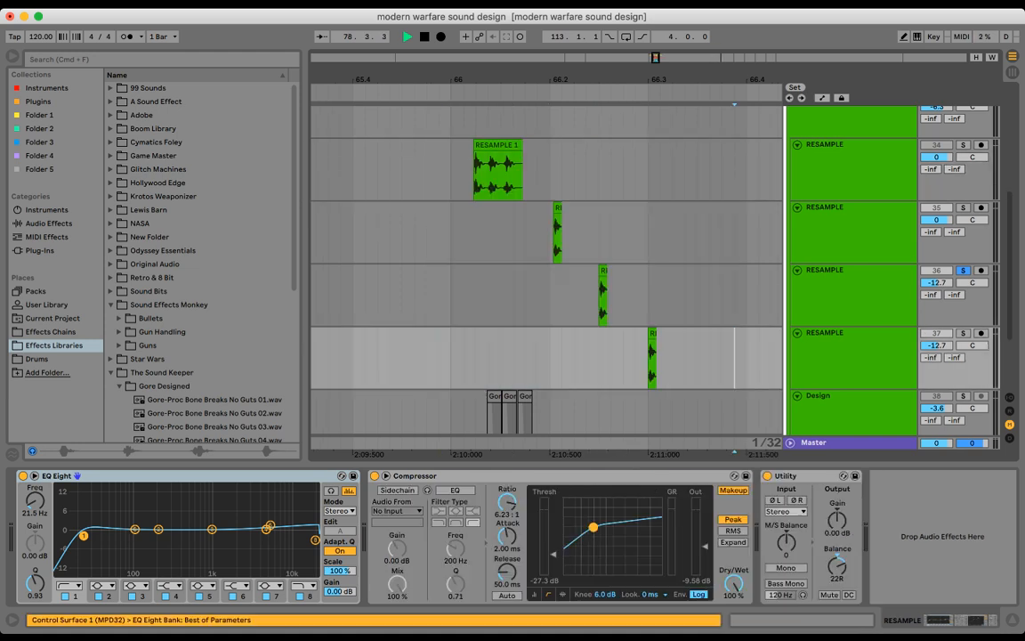
{"action": "left_click", "coordinate": [652, 334]}
{"action": "left_click", "coordinate": [850, 232]}
{"action": "left_click", "coordinate": [850, 356]}
{"action": "left_click", "coordinate": [672, 359]}
{"action": "left_click", "coordinate": [652, 334]}
{"action": "left_click", "coordinate": [850, 356]}
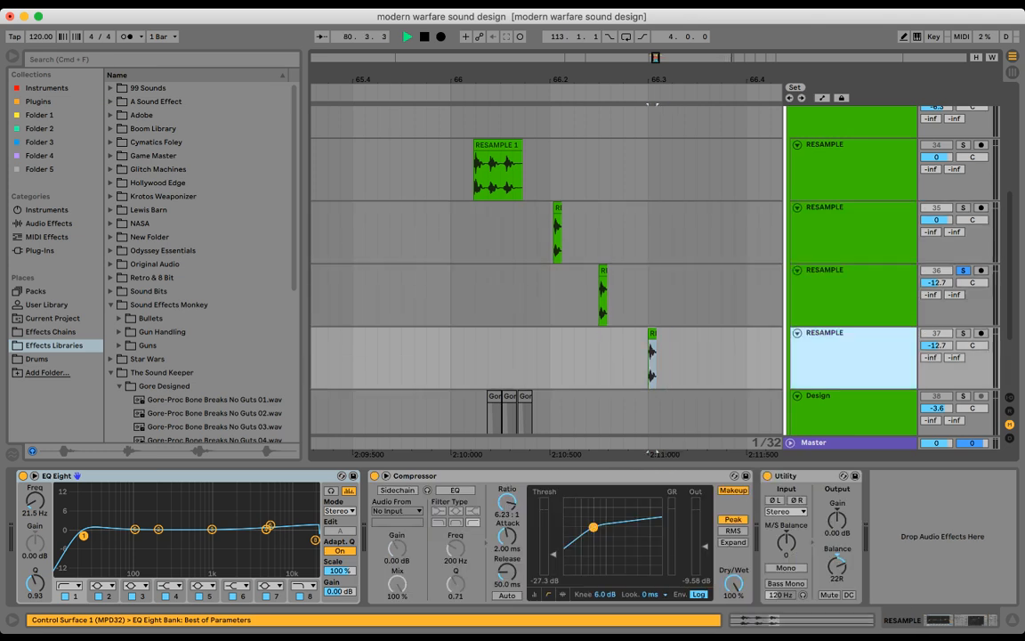
{"action": "mouse_move", "coordinate": [652, 334]}
{"action": "left_mouse_down"}
{"action": "mouse_move", "coordinate": [480, 333]}
{"action": "mouse_move", "coordinate": [591, 334]}
{"action": "left_mouse_up"}
{"action": "scroll", "coordinate": [478, 333], "scroll_direction": "up", "scroll_amount": 5}
{"action": "key", "text": "super+z"}
- Play the three processed hits on the soloed fourth RESAMPLE track from bar 66
{"action": "left_click", "coordinate": [658, 356]}
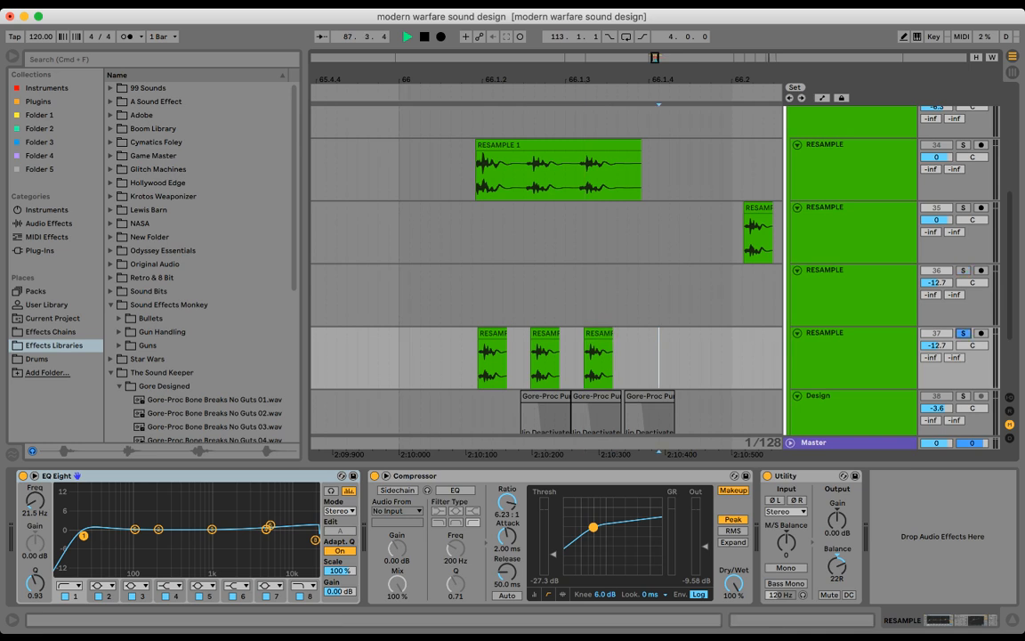
{"action": "left_click", "coordinate": [398, 294]}
{"action": "key", "text": "space"}
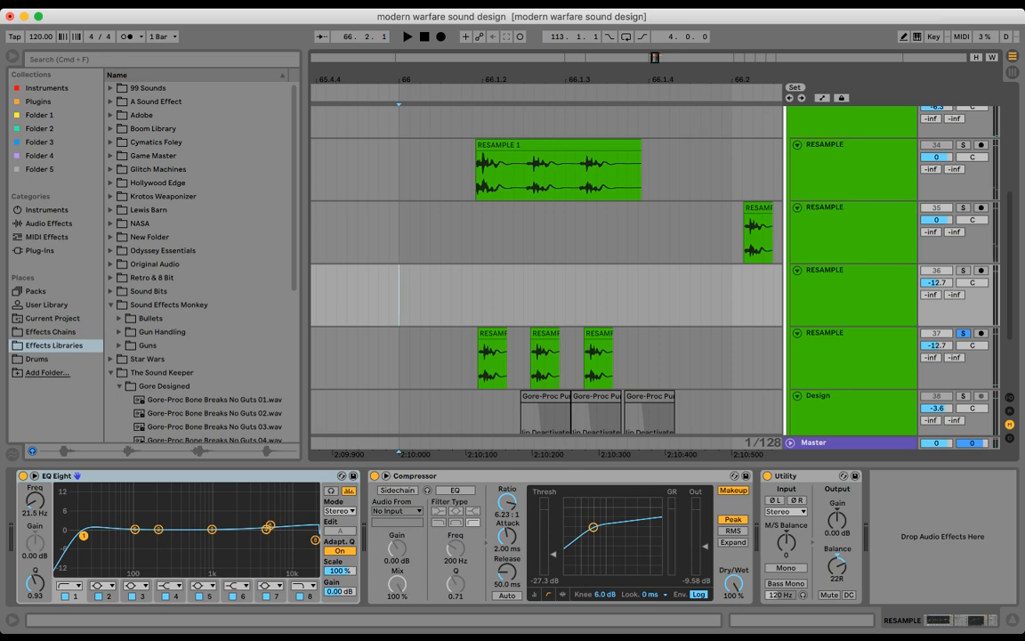
- Delete the three duplicate RESAMPLE tracks and place the insert mark after the original RESAMPLE clip
{"action": "left_click", "coordinate": [851, 218]}
{"action": "key", "text": "Delete"}
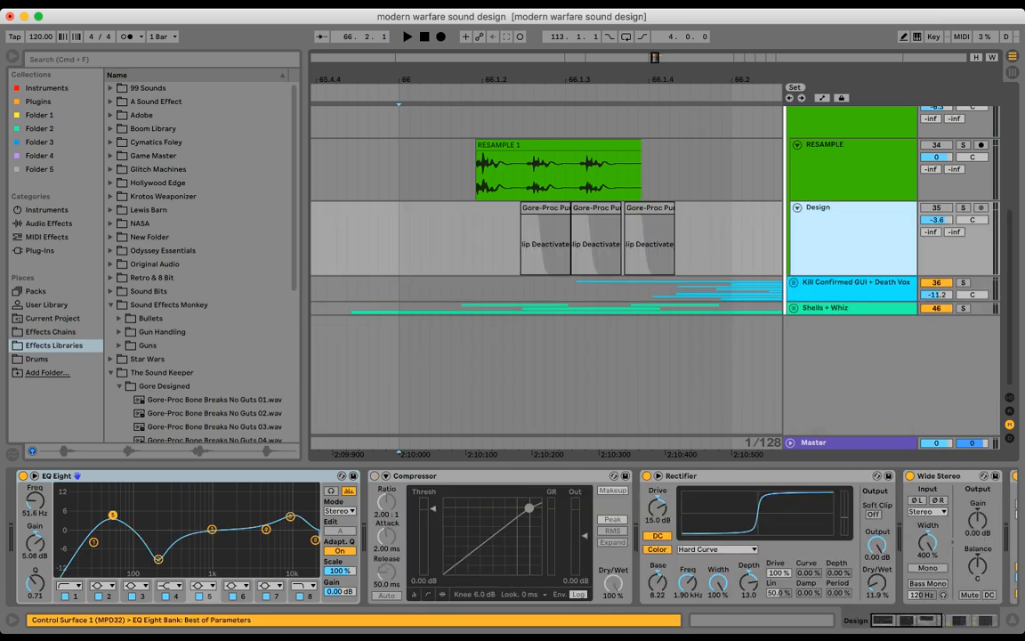
{"action": "left_click_drag", "start_coordinate": [470, 172], "coordinate": [682, 172]}
{"action": "left_click", "coordinate": [680, 173]}
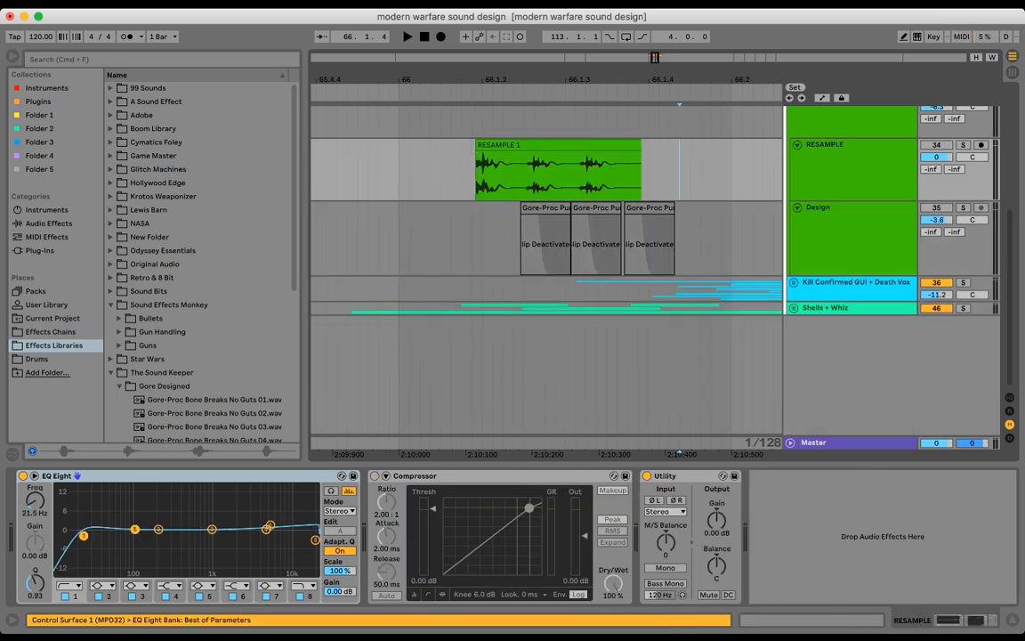
- Solo the Kill Confirmed GUI + Death Vox group and unfold it to show its tracks
{"action": "scroll", "coordinate": [546, 267], "scroll_direction": "up", "scroll_amount": 4}
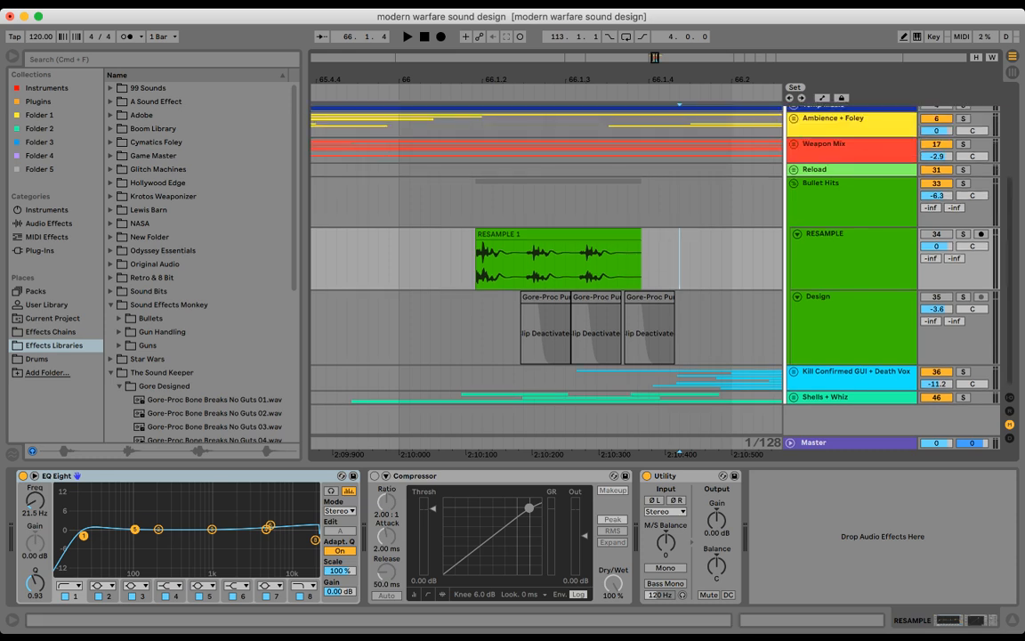
{"action": "left_click_drag", "start_coordinate": [611, 80], "coordinate": [507, 15]}
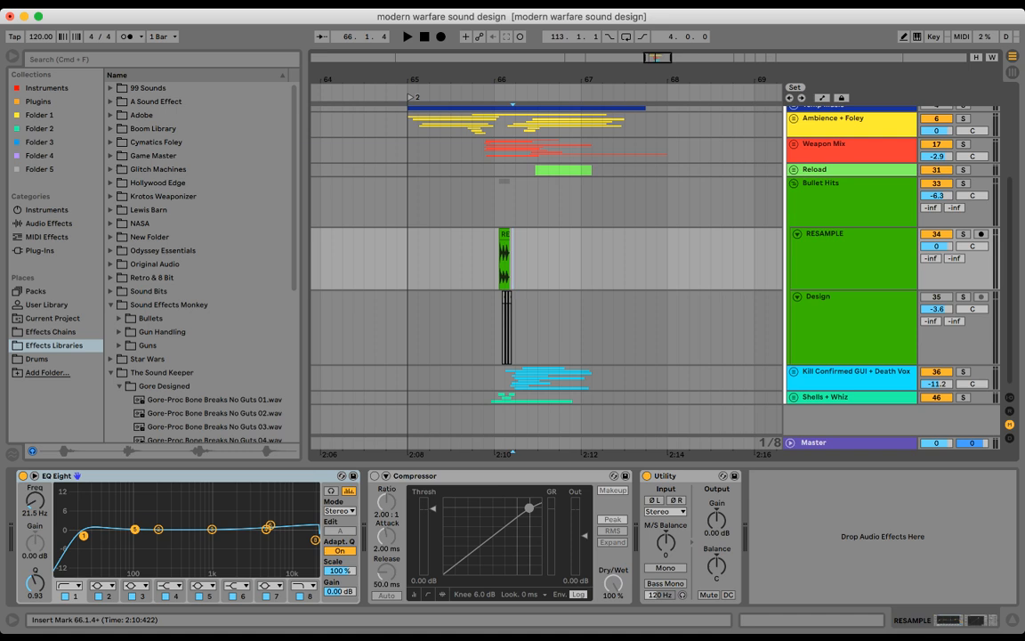
{"action": "scroll", "coordinate": [659, 258], "scroll_direction": "down", "scroll_amount": 1}
{"action": "left_click", "coordinate": [962, 371]}
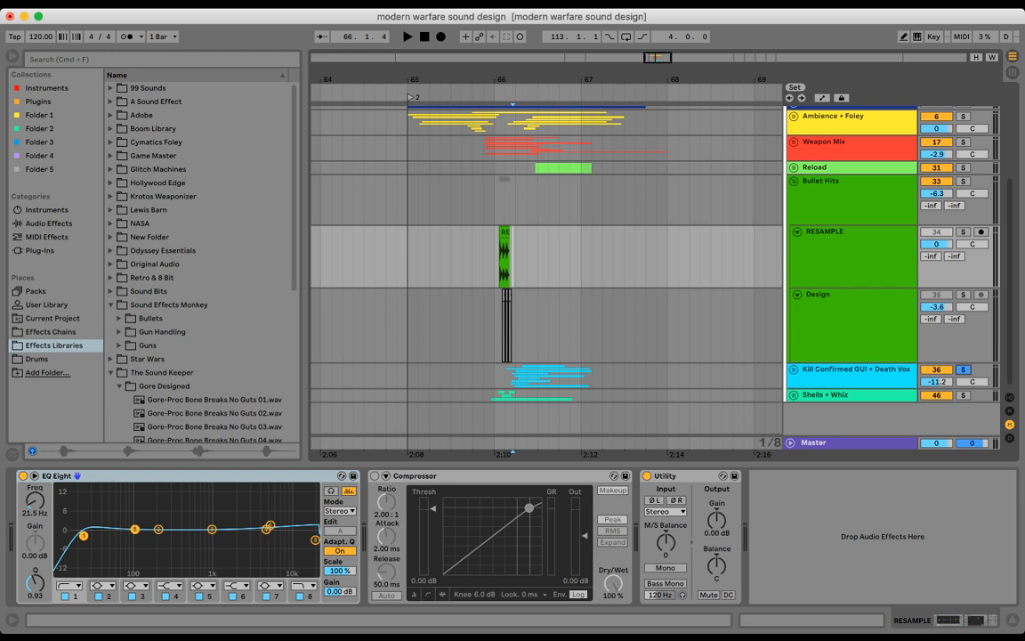
{"action": "left_click", "coordinate": [794, 369]}
{"action": "scroll", "coordinate": [794, 369], "scroll_direction": "down", "scroll_amount": 2}
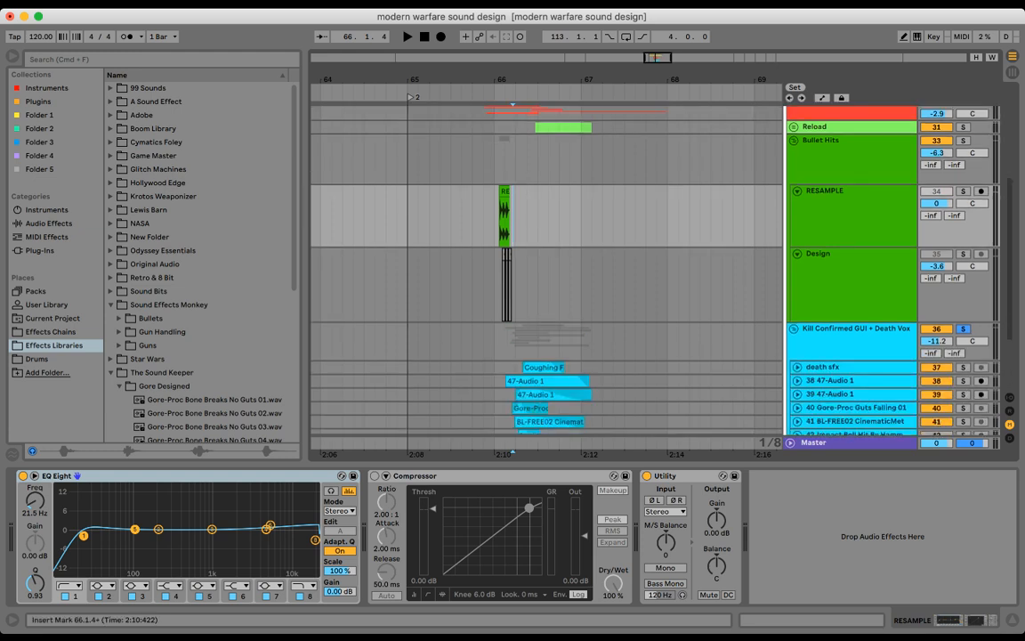
- Play the Kill Confirmed GUI + Death Vox group from just after bar 66, and turn its solo off
{"action": "left_click", "coordinate": [505, 341]}
{"action": "key", "text": "space"}
{"action": "key", "text": "space"}
{"action": "left_click", "coordinate": [963, 329]}
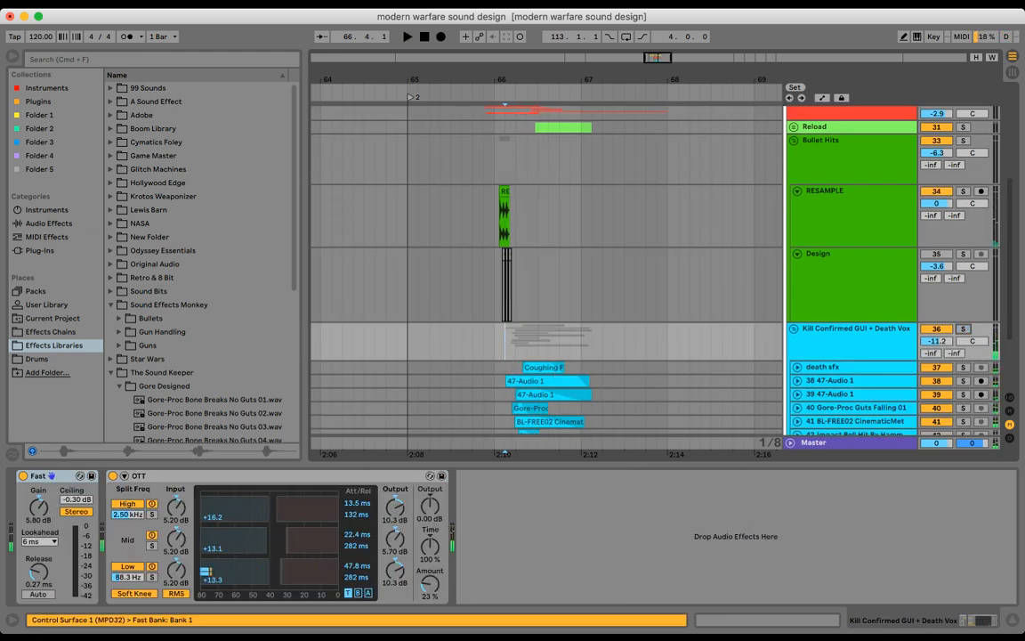
- Fold the Kill Confirmed GUI + Death Vox group and select the RESAMPLE clip just after bar 66
{"action": "left_click", "coordinate": [794, 329]}
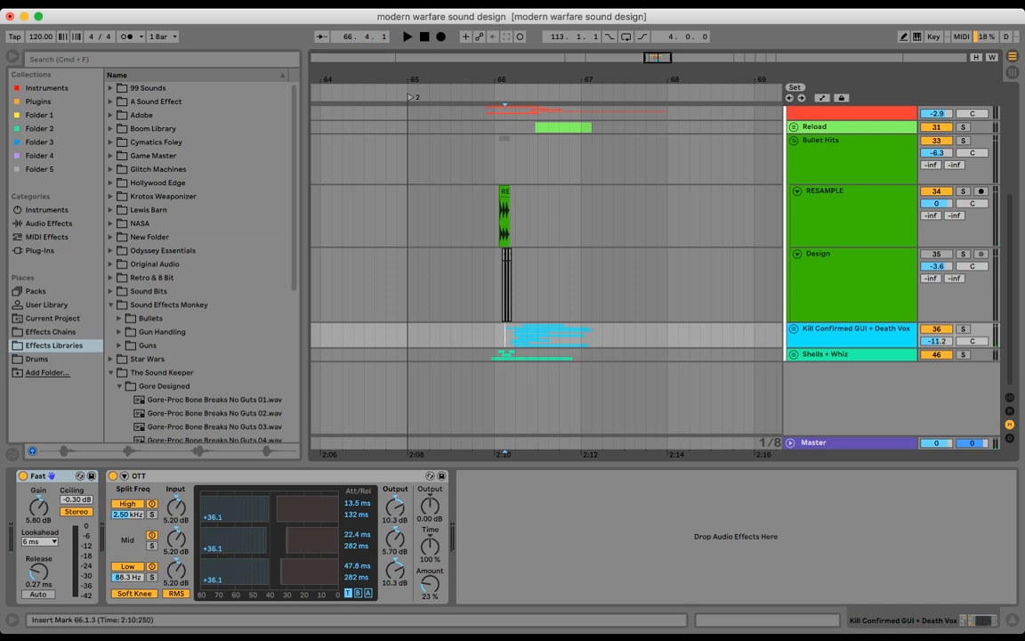
{"action": "left_click_drag", "start_coordinate": [504, 79], "coordinate": [553, 133]}
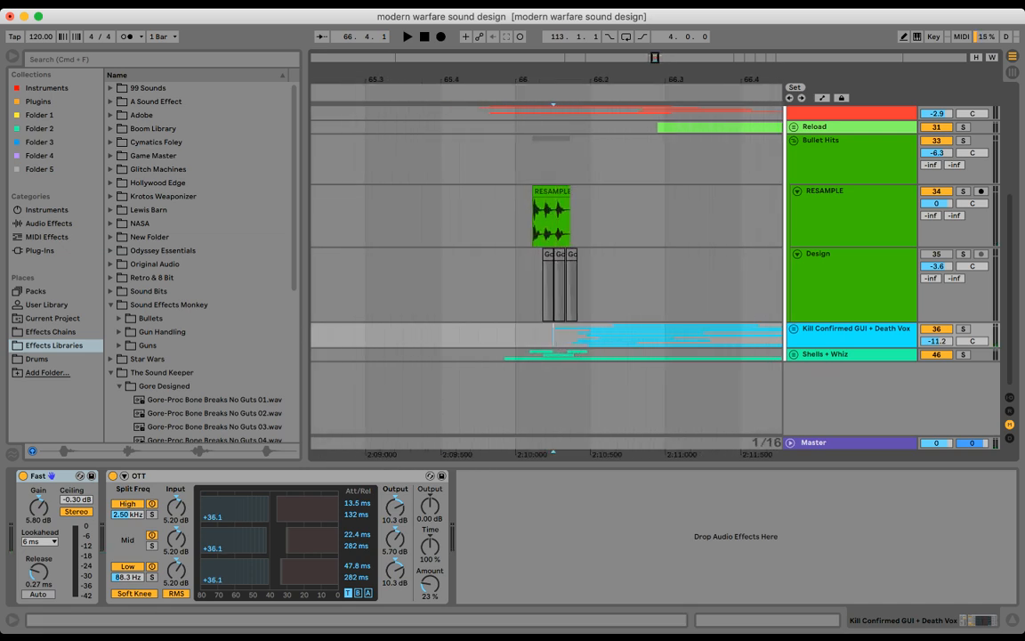
{"action": "left_click", "coordinate": [516, 217]}
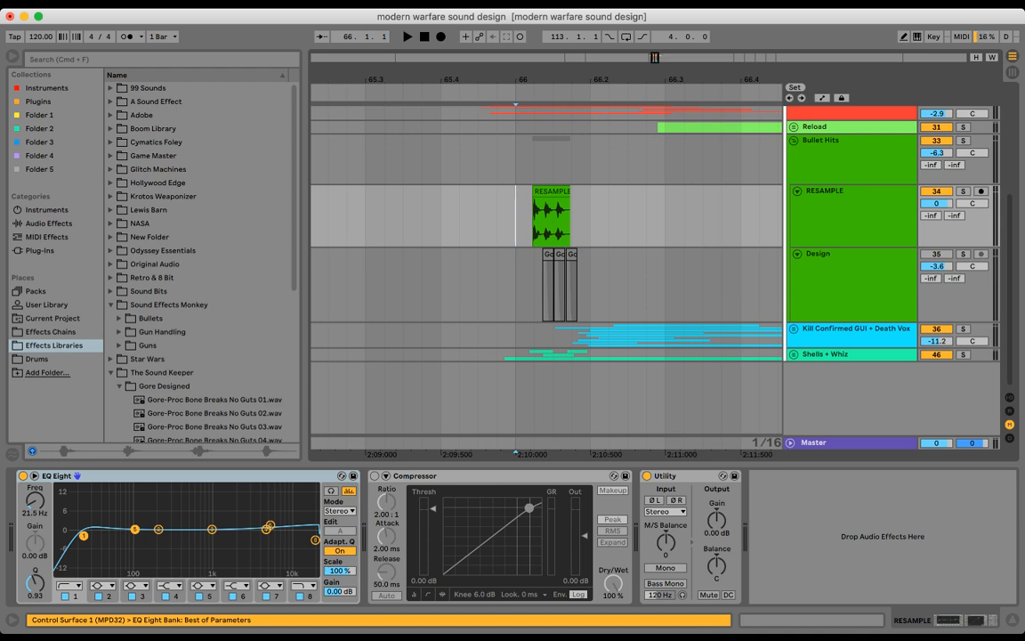
{"action": "left_click_drag", "start_coordinate": [516, 217], "coordinate": [628, 217]}
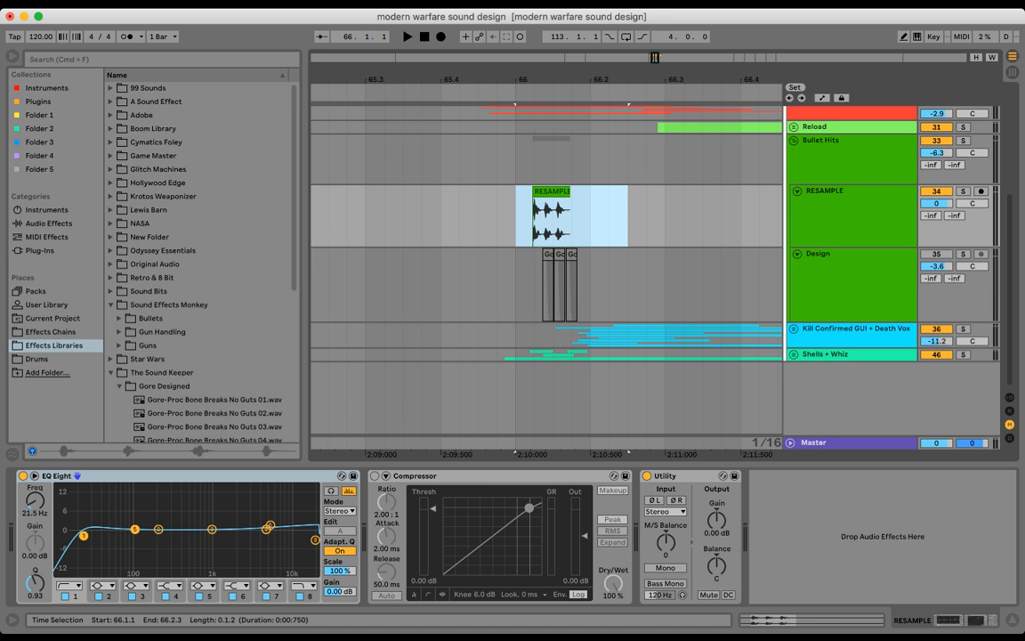
{"action": "left_click", "coordinate": [552, 191]}
{"action": "left_click", "coordinate": [671, 217], "text": "shift"}
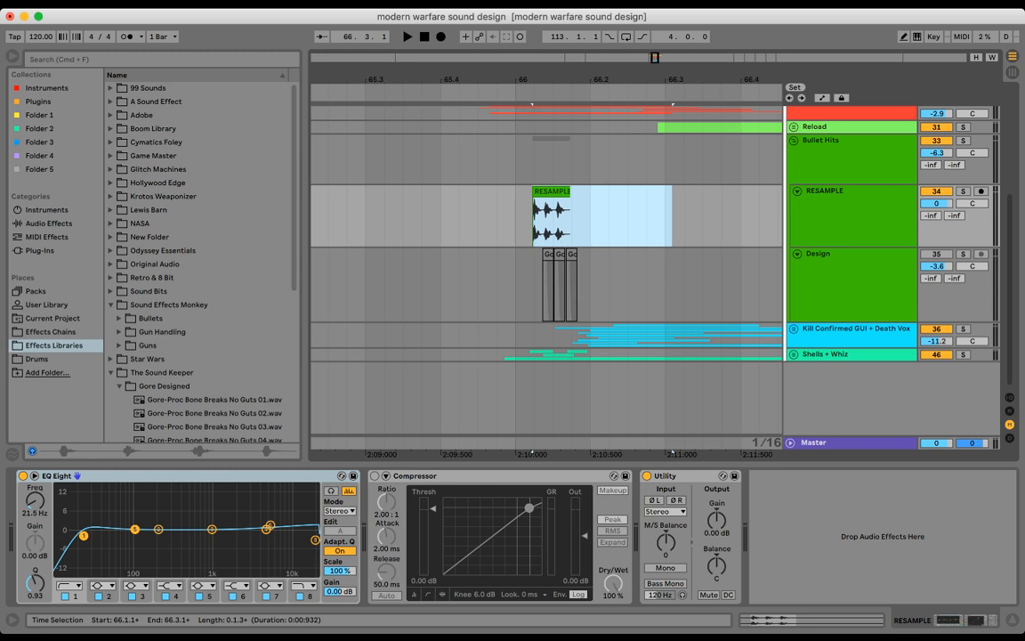
{"action": "left_click", "coordinate": [551, 191]}
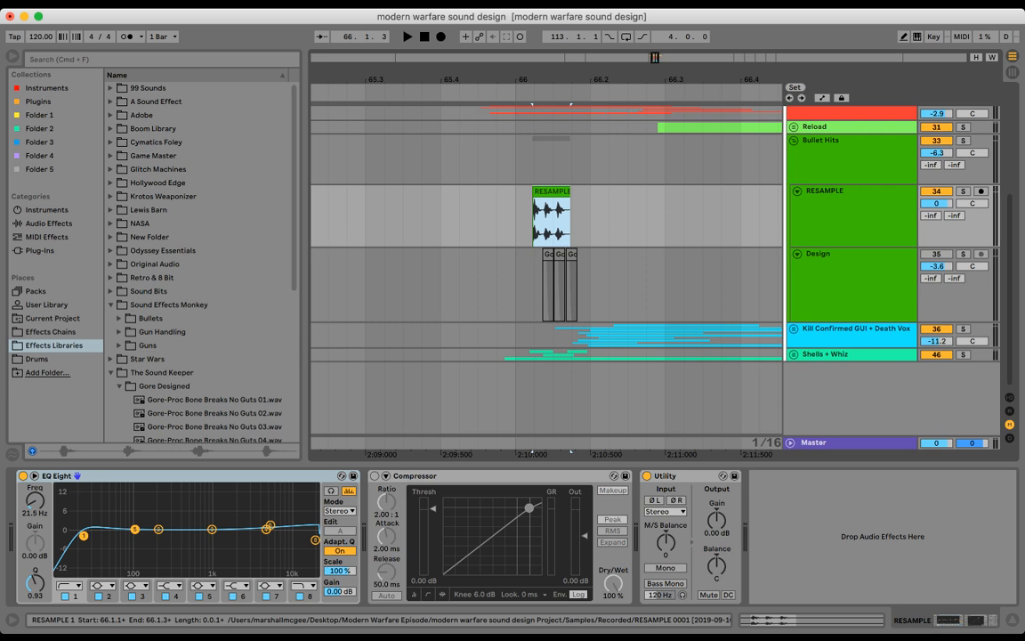
- Solo the RESAMPLE track, deactivate it, and run playback from the selected clip
{"action": "left_click", "coordinate": [963, 191]}
{"action": "left_click", "coordinate": [936, 191]}
{"action": "key", "text": "space"}
{"action": "key", "text": "space"}
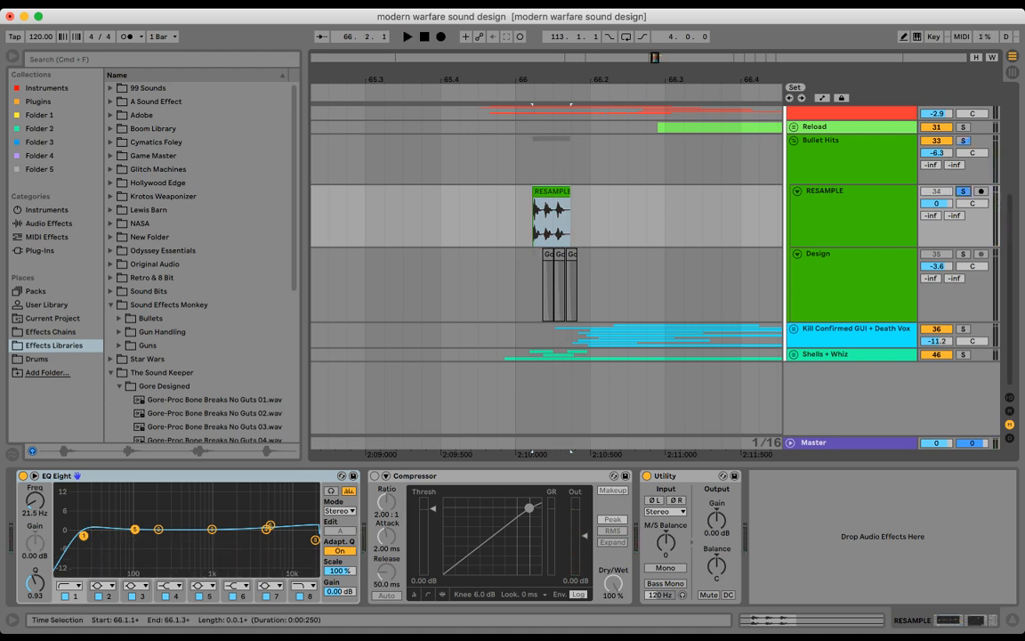
- Compare playback with the RESAMPLE track's Utility set to Mono and with Mono off again
{"action": "left_click", "coordinate": [666, 568]}
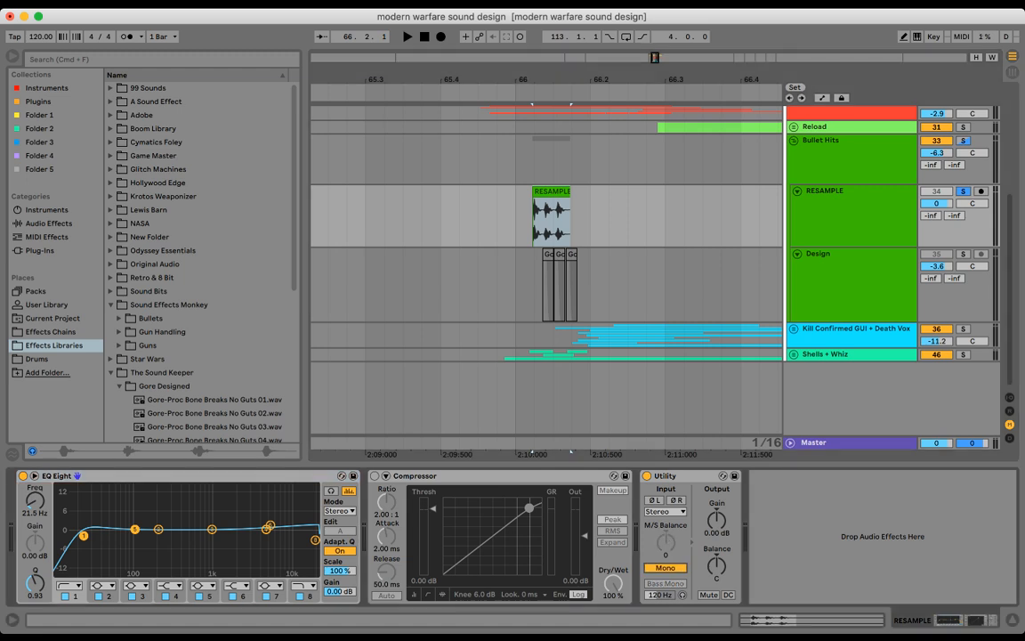
{"action": "key", "text": "space"}
{"action": "key", "text": "space"}
{"action": "left_click", "coordinate": [665, 568]}
{"action": "key", "text": "space"}
{"action": "key", "text": "space"}
{"action": "left_click_drag", "start_coordinate": [611, 221], "coordinate": [647, 220]}
{"action": "left_click", "coordinate": [515, 221]}
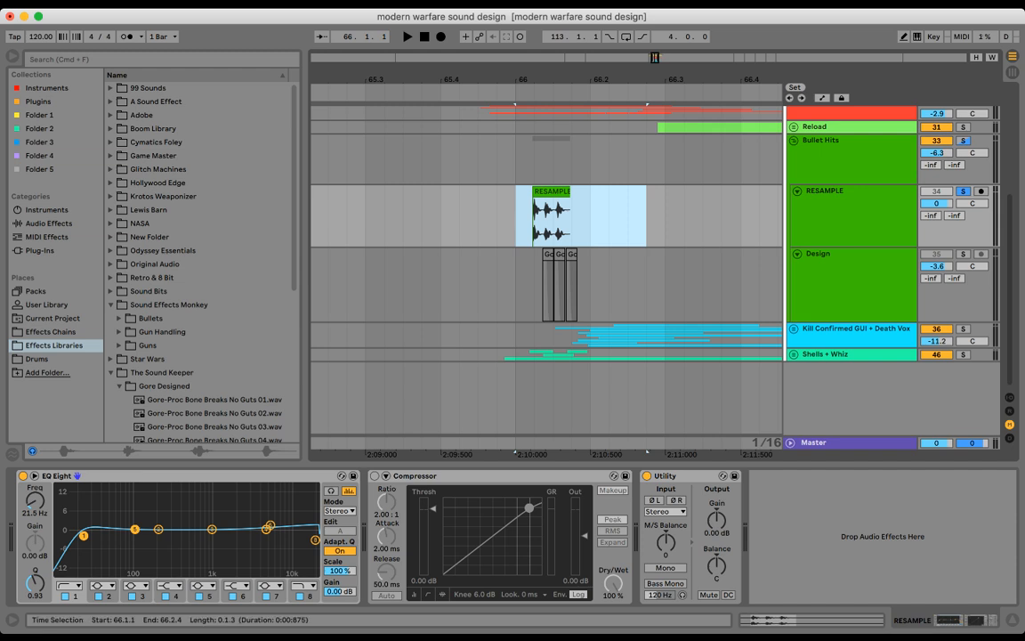
{"action": "left_click_drag", "start_coordinate": [496, 218], "coordinate": [623, 192]}
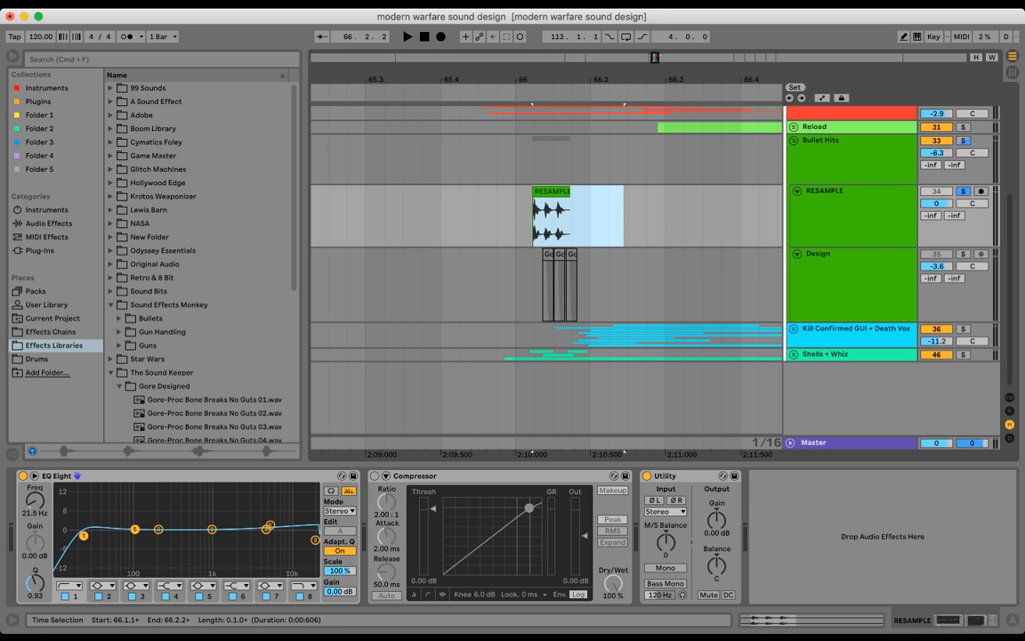
{"action": "left_click", "coordinate": [629, 218]}
{"action": "left_click", "coordinate": [552, 191]}
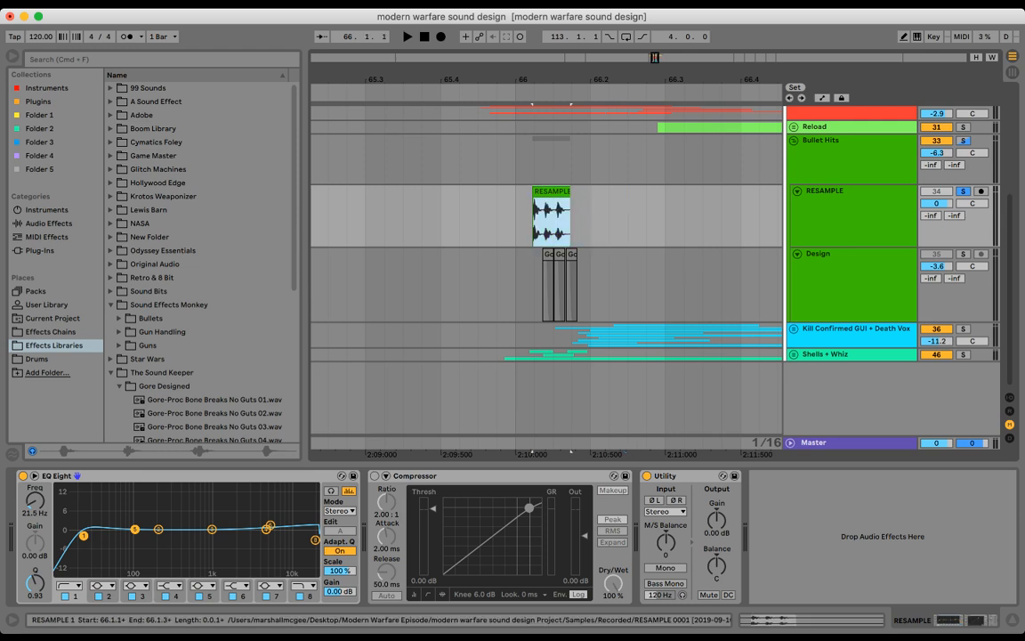
{"action": "left_click_drag", "start_coordinate": [534, 221], "coordinate": [590, 220]}
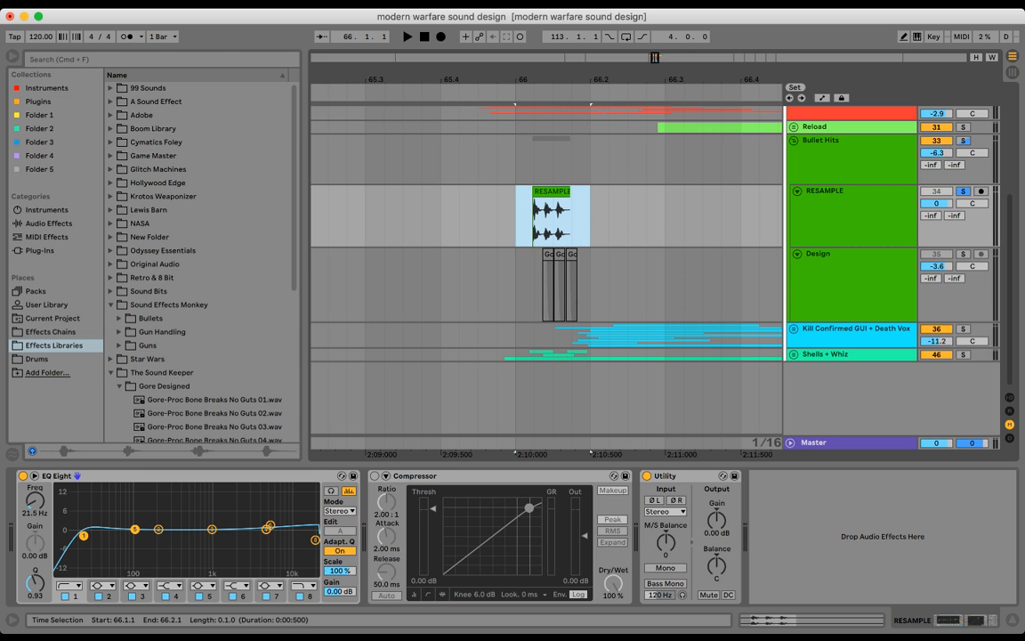
{"action": "left_click", "coordinate": [665, 217]}
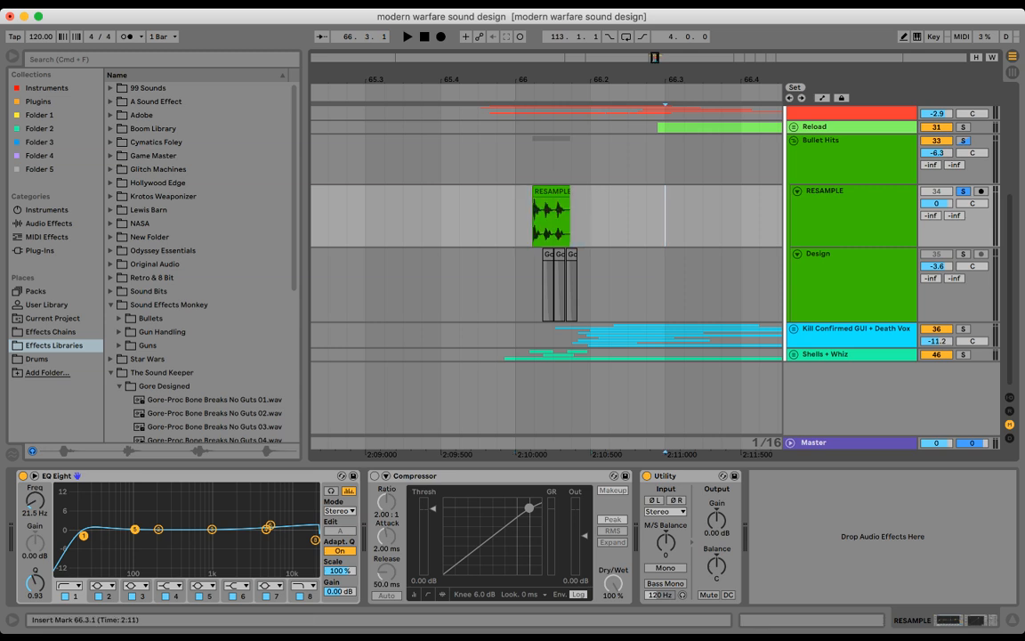
- Reactivate the RESAMPLE track, turn its solo off, and fold the Bullet Hits group
{"action": "left_click", "coordinate": [936, 191]}
{"action": "left_click", "coordinate": [963, 191]}
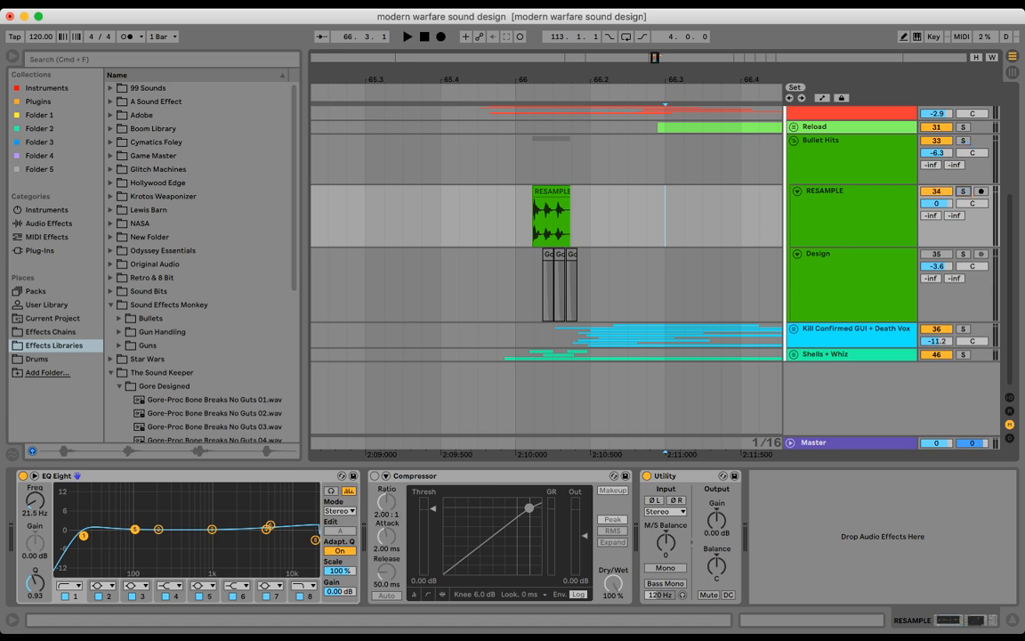
{"action": "left_click", "coordinate": [794, 141]}
{"action": "left_click_drag", "start_coordinate": [677, 79], "coordinate": [589, 56]}
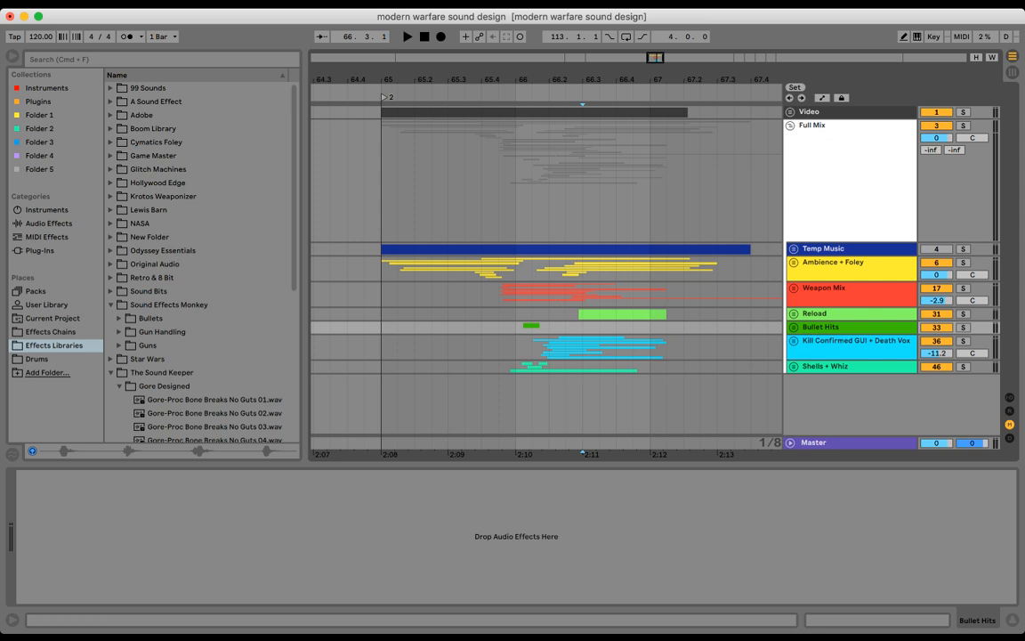
- Unfold the Kill Confirmed GUI + Death Vox group and show the death sfx track's effect chain
{"action": "left_click", "coordinate": [793, 341]}
{"action": "scroll", "coordinate": [614, 356], "scroll_direction": "down", "scroll_amount": 5}
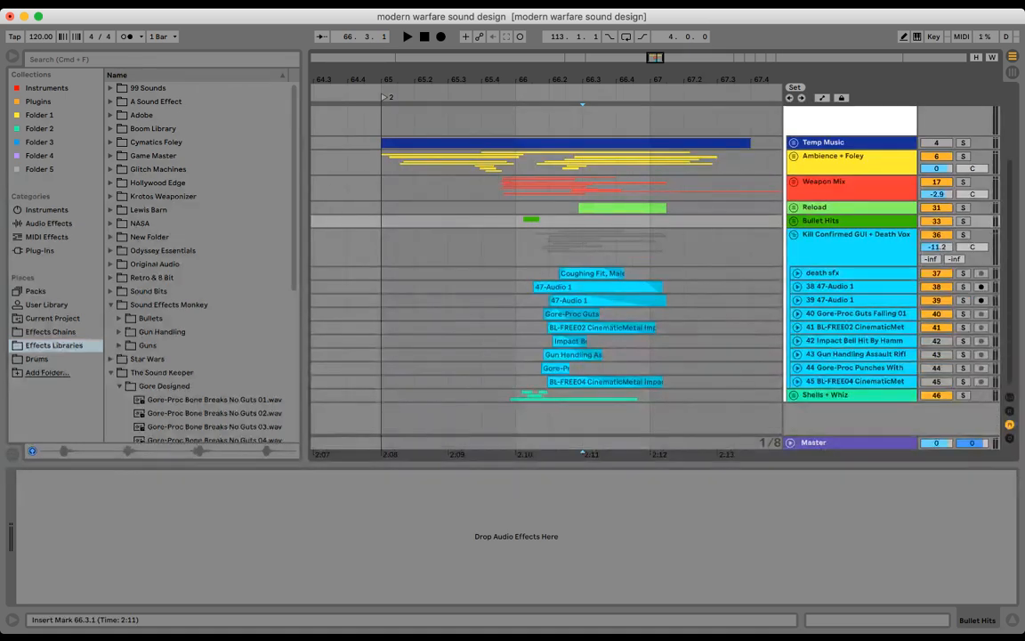
{"action": "left_click", "coordinate": [854, 328]}
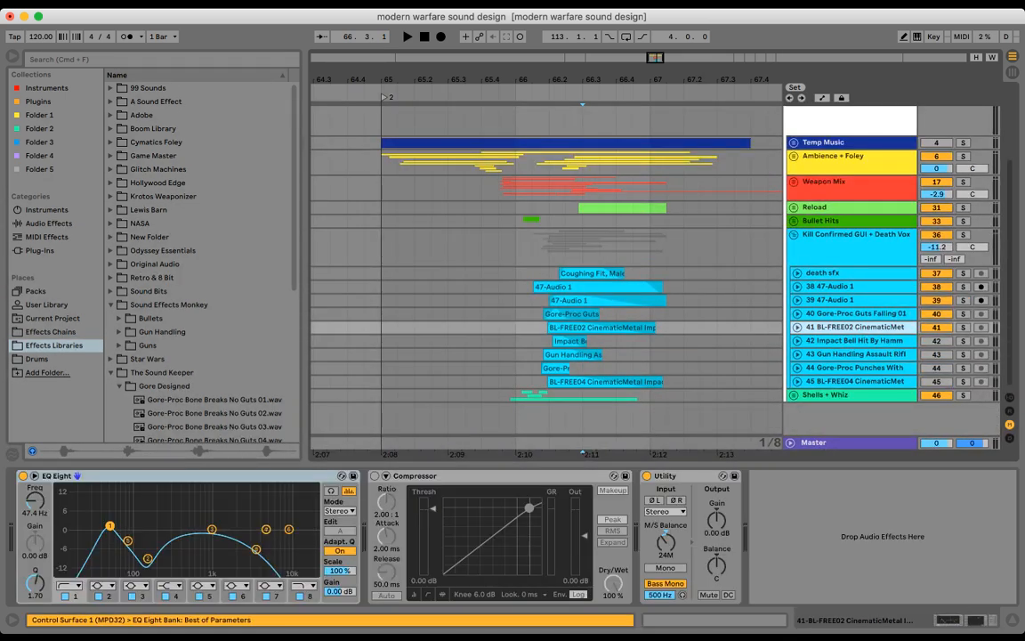
{"action": "left_click", "coordinate": [854, 314]}
{"action": "left_click", "coordinate": [855, 236]}
{"action": "left_click", "coordinate": [854, 273]}
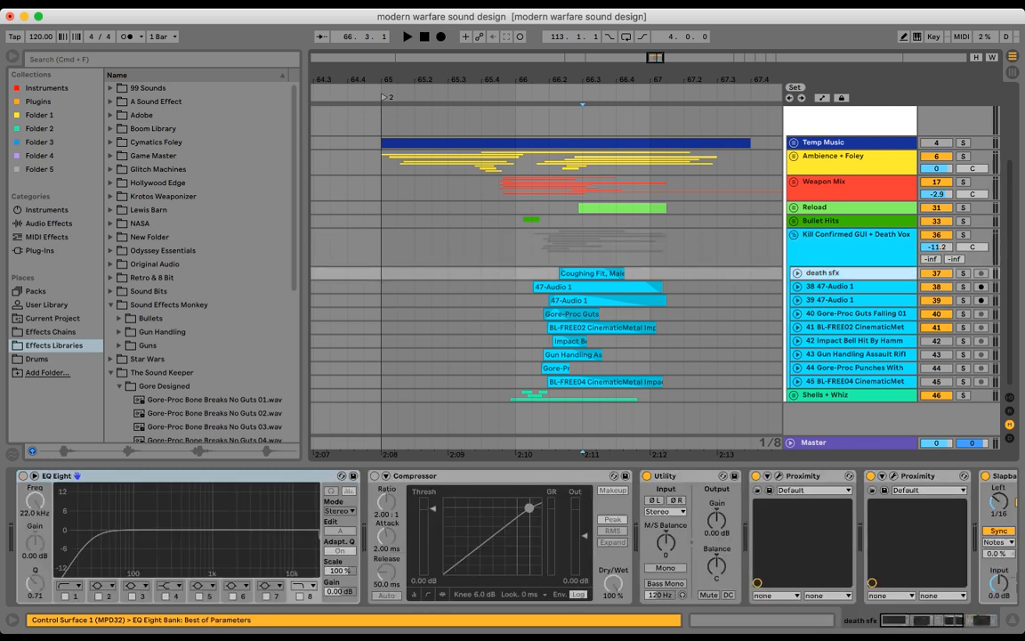
- Solo the Kill Confirmed GUI + Death Vox group, set its volume to -9.0 dB, and play it from 66.1.3
{"action": "left_click", "coordinate": [549, 273]}
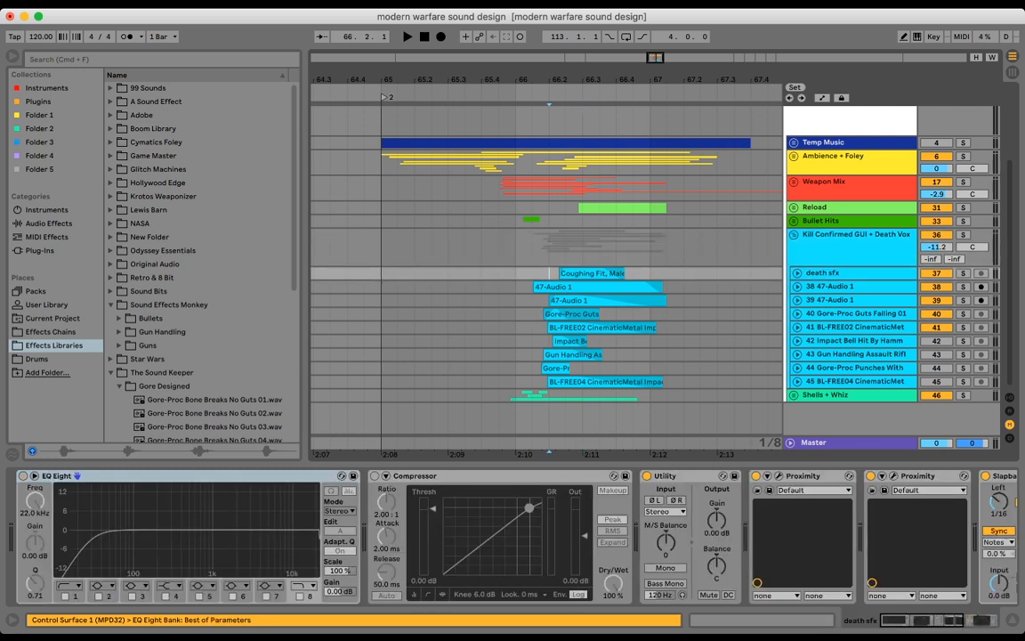
{"action": "left_click", "coordinate": [963, 273]}
{"action": "left_click", "coordinate": [962, 235]}
{"action": "left_click", "coordinate": [532, 273]}
{"action": "key", "text": "space"}
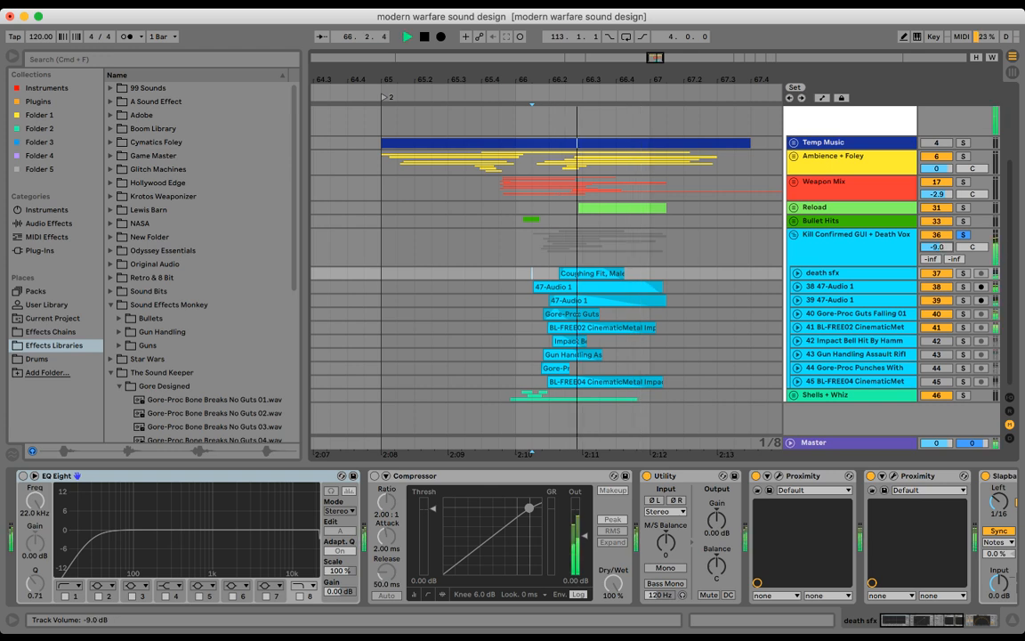
- Replay the layers from 66.1.3, turn the group's solo off, and deactivate the death sfx track
{"action": "key", "text": "s"}
{"action": "key", "text": "space"}
{"action": "key", "text": "space"}
{"action": "key", "text": "s"}
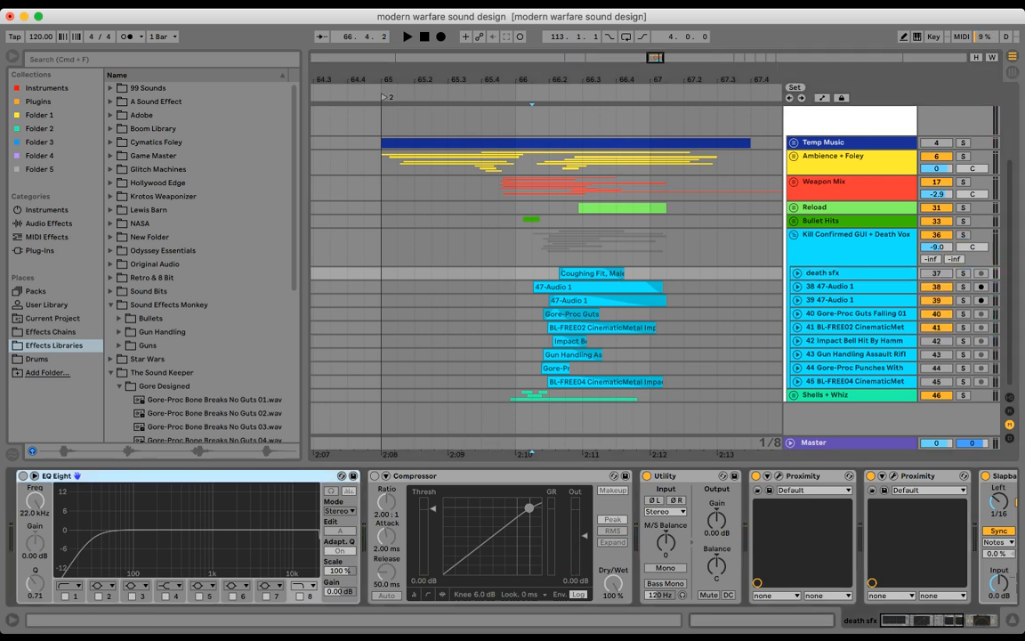
- Collapse the death sfx track's EQ Eight and Compressor, and bypass its Utility, both Proximity devices and Slapback
{"action": "double_click", "coordinate": [98, 476]}
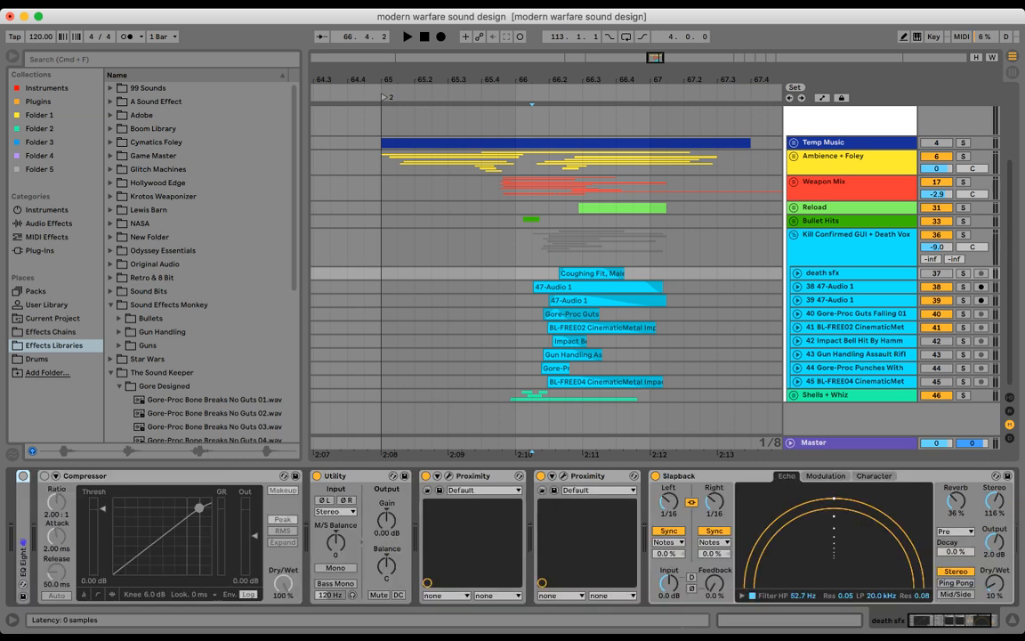
{"action": "double_click", "coordinate": [98, 477]}
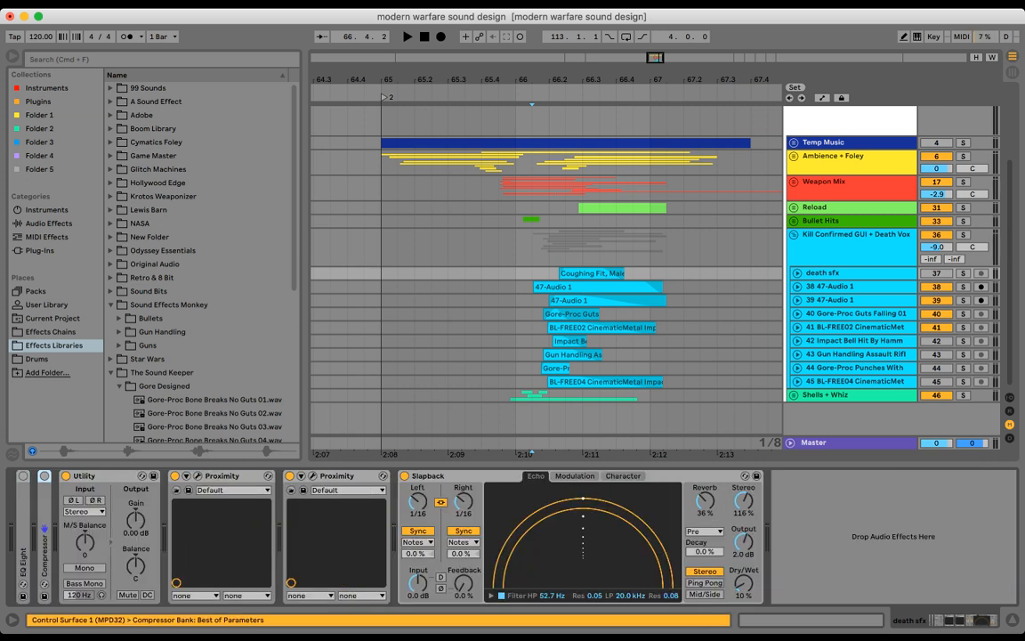
{"action": "left_click", "coordinate": [66, 476]}
{"action": "left_click", "coordinate": [176, 476]}
{"action": "left_click", "coordinate": [290, 476]}
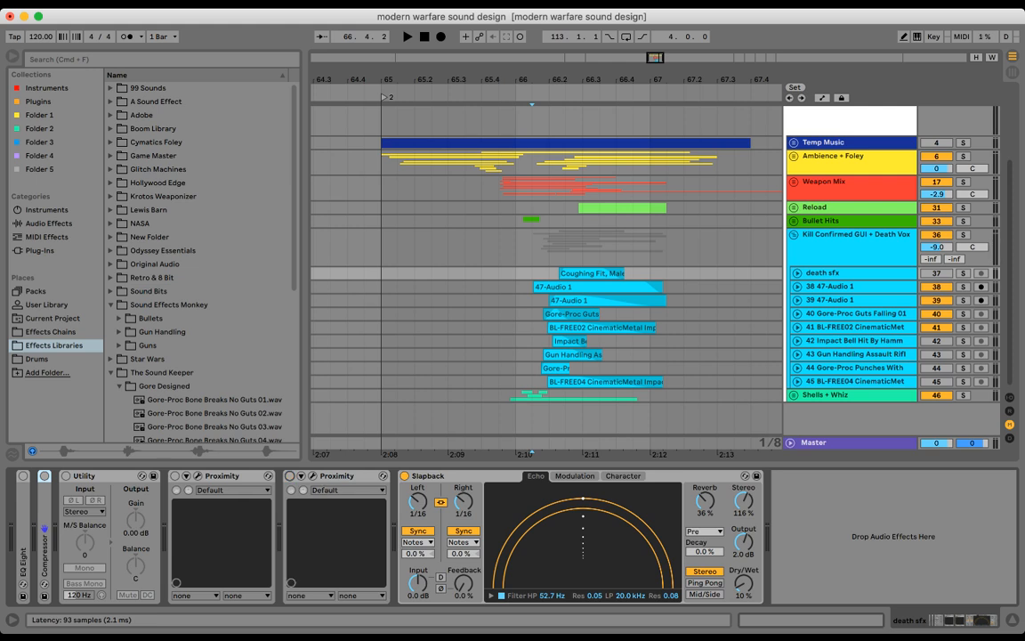
{"action": "left_click", "coordinate": [405, 476]}
- Solo the death sfx track and play its Coughing Fit clip from 66.1.3 without the effects
{"action": "key", "text": "space"}
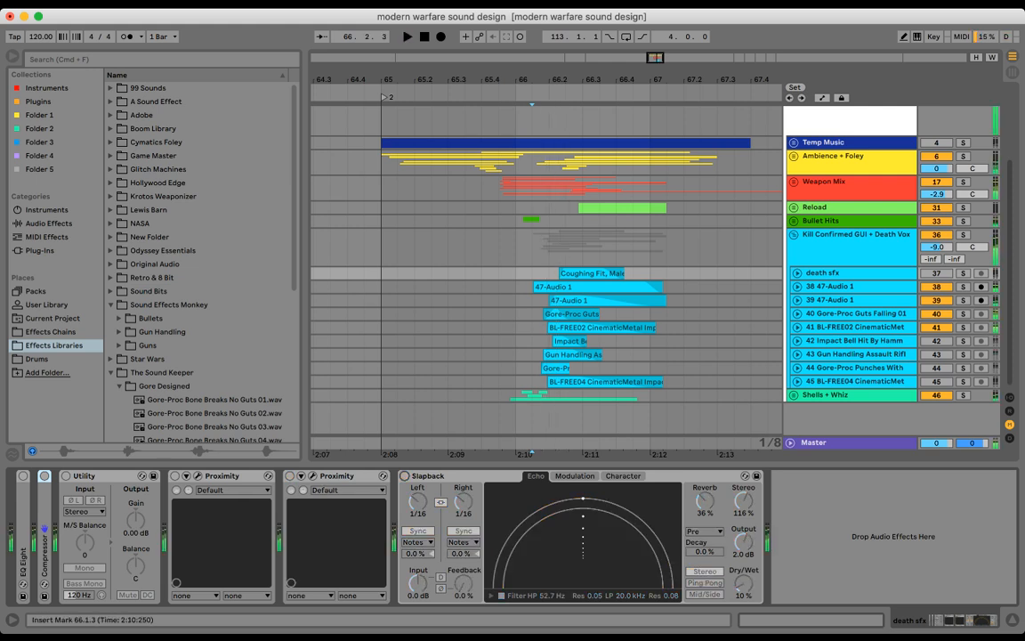
{"action": "key", "text": "space"}
{"action": "left_click", "coordinate": [963, 273]}
{"action": "key", "text": "space"}
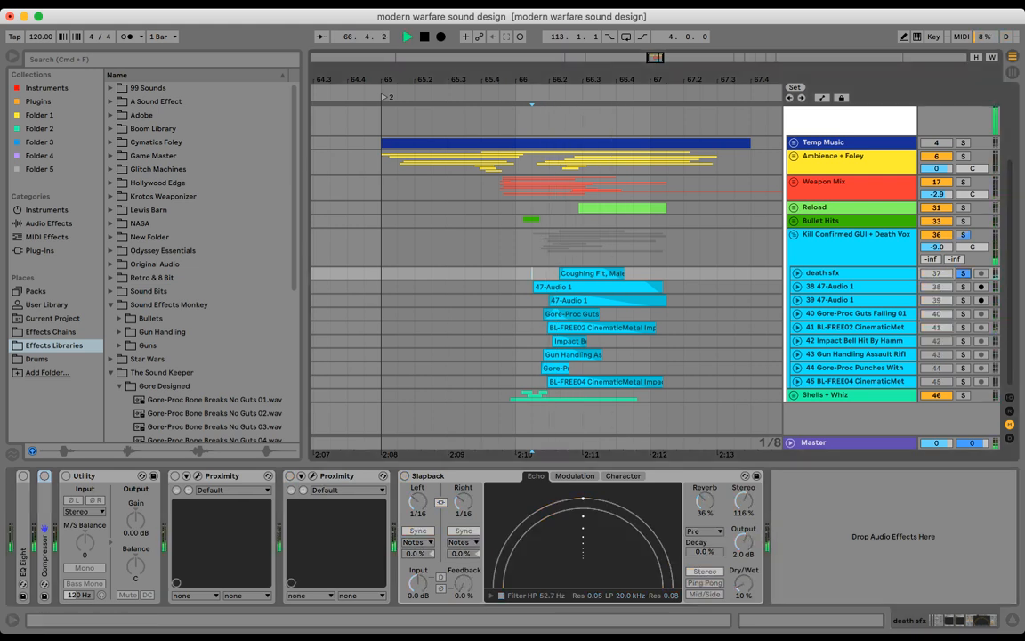
{"action": "key", "text": "space"}
{"action": "key", "text": "space"}
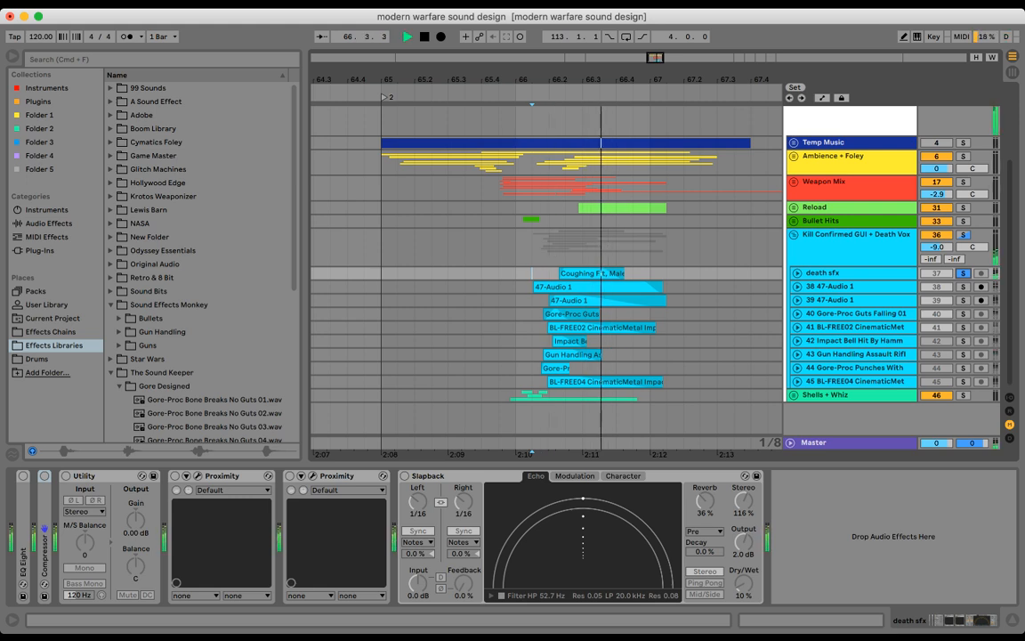
{"action": "key", "text": "space"}
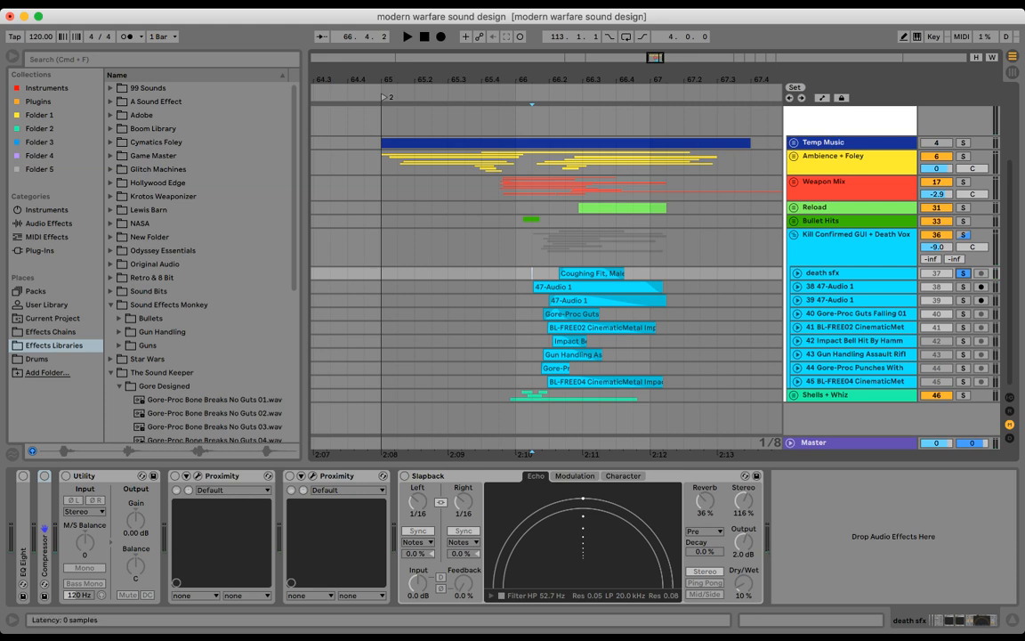
- Turn the death sfx track's Utility and both Proximity devices back on, and loop the Coughing Fit clip
{"action": "left_click", "coordinate": [66, 476]}
{"action": "left_click", "coordinate": [176, 476]}
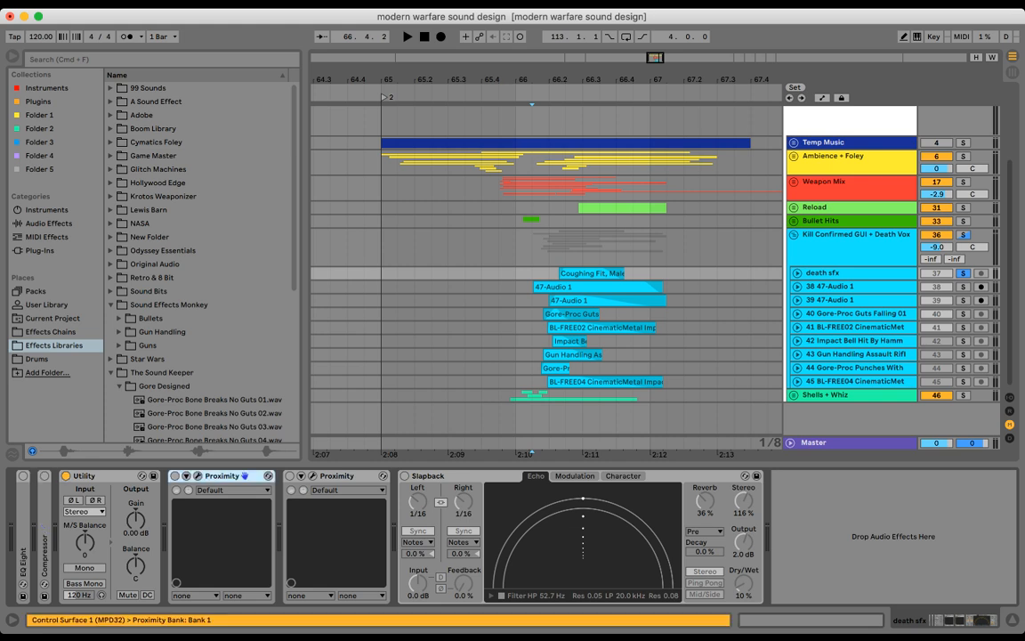
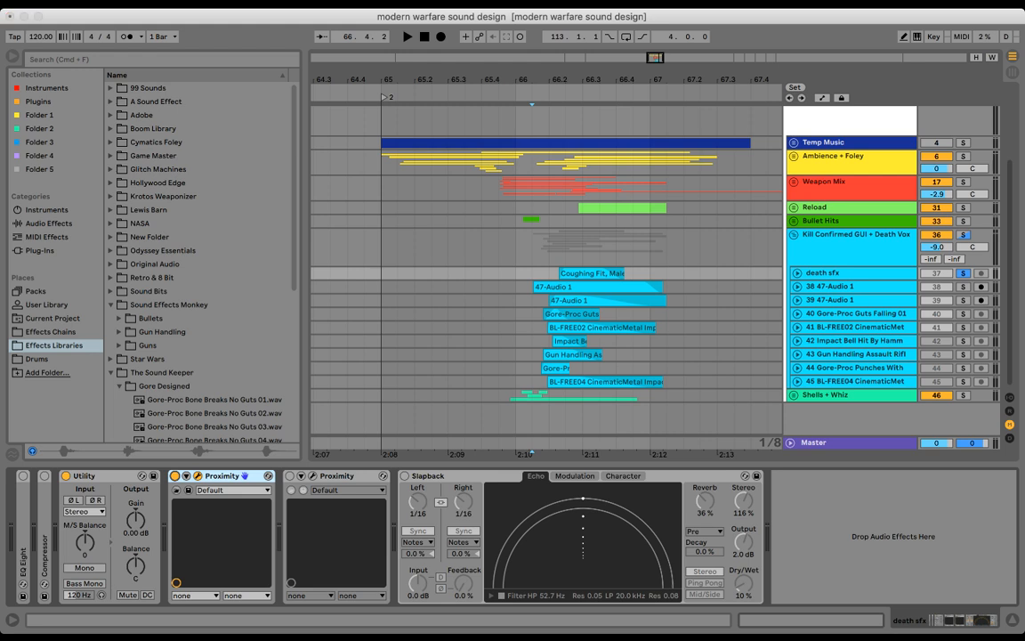
{"action": "left_click", "coordinate": [583, 275]}
{"action": "left_click", "coordinate": [583, 273]}
{"action": "key", "text": "super+l"}
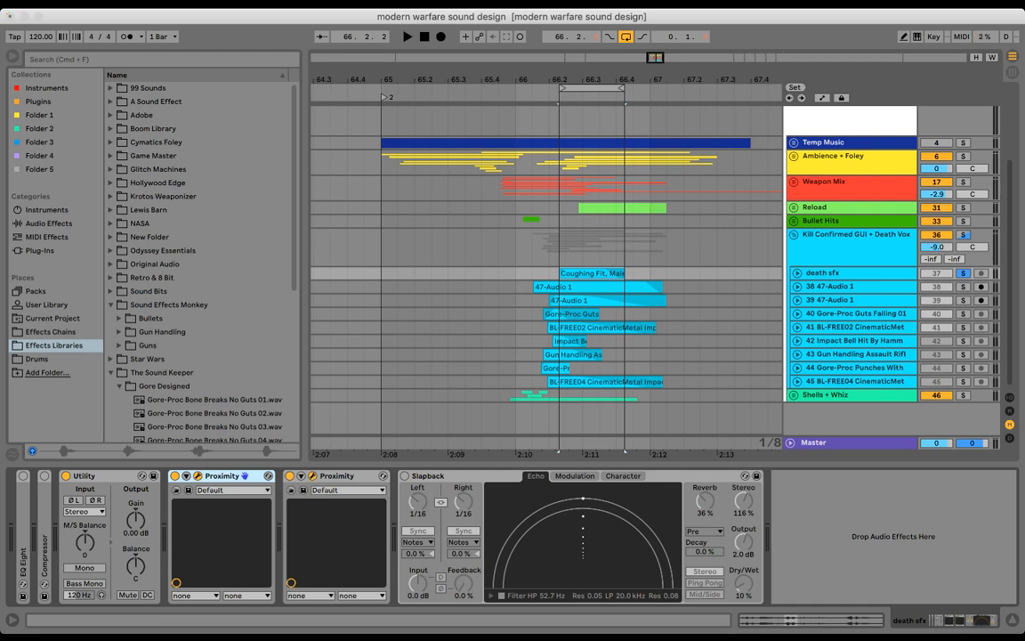
- Select the death sfx track and play the looped Coughing Fit clip from 66.3.1 through the Proximity devices
{"action": "left_click", "coordinate": [583, 248]}
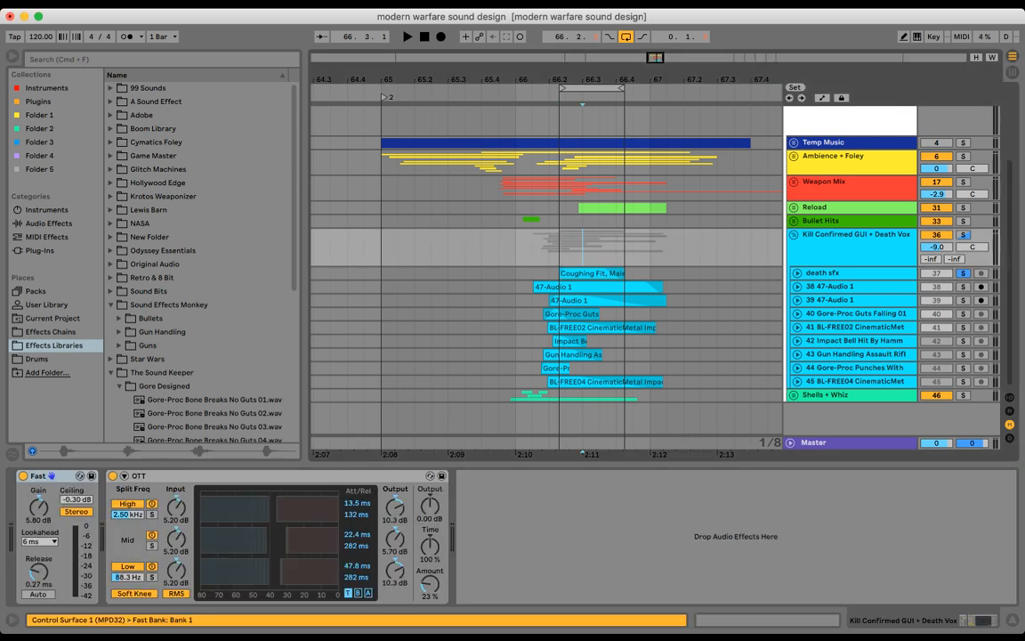
{"action": "left_click", "coordinate": [837, 273]}
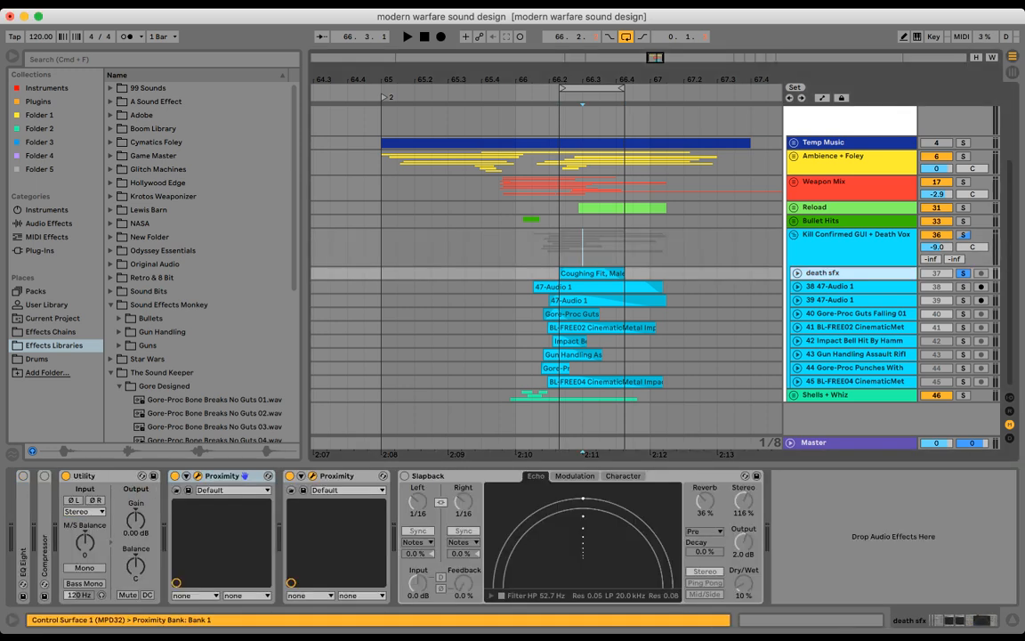
{"action": "key", "text": "space"}
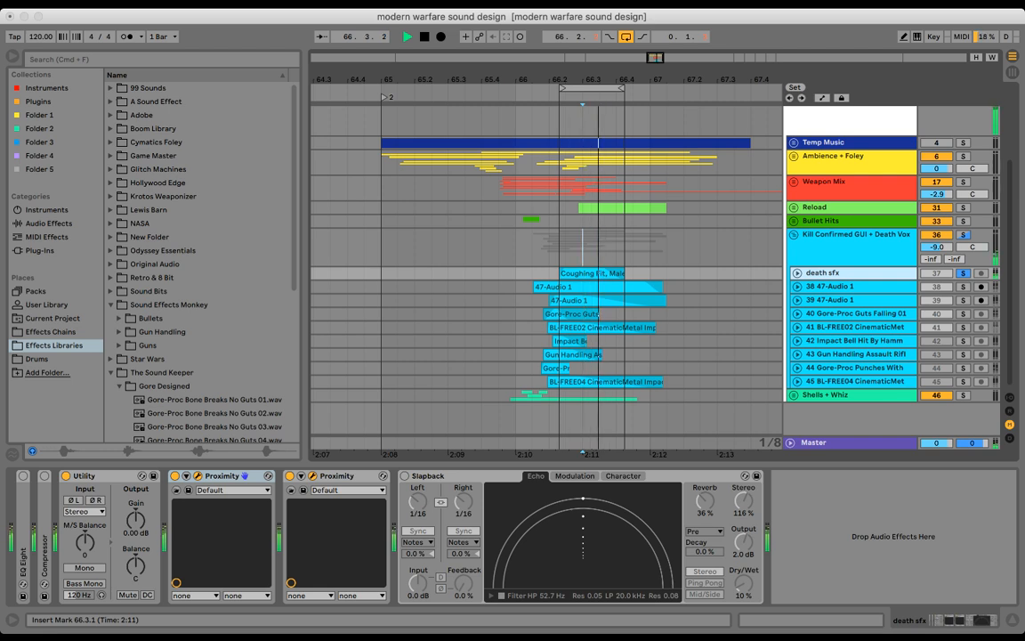
{"action": "key", "text": "space"}
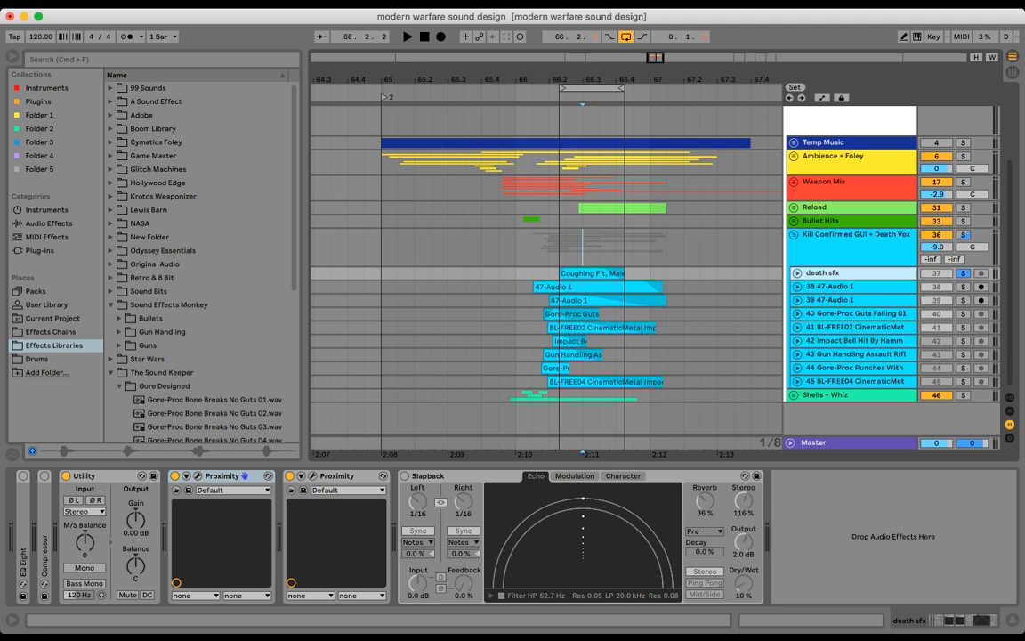
- Set the arrangement loop to one bar, from 66.1.1 to 67.1.1
{"action": "left_click_drag", "start_coordinate": [562, 88], "coordinate": [517, 88]}
{"action": "left_click_drag", "start_coordinate": [625, 88], "coordinate": [676, 88]}
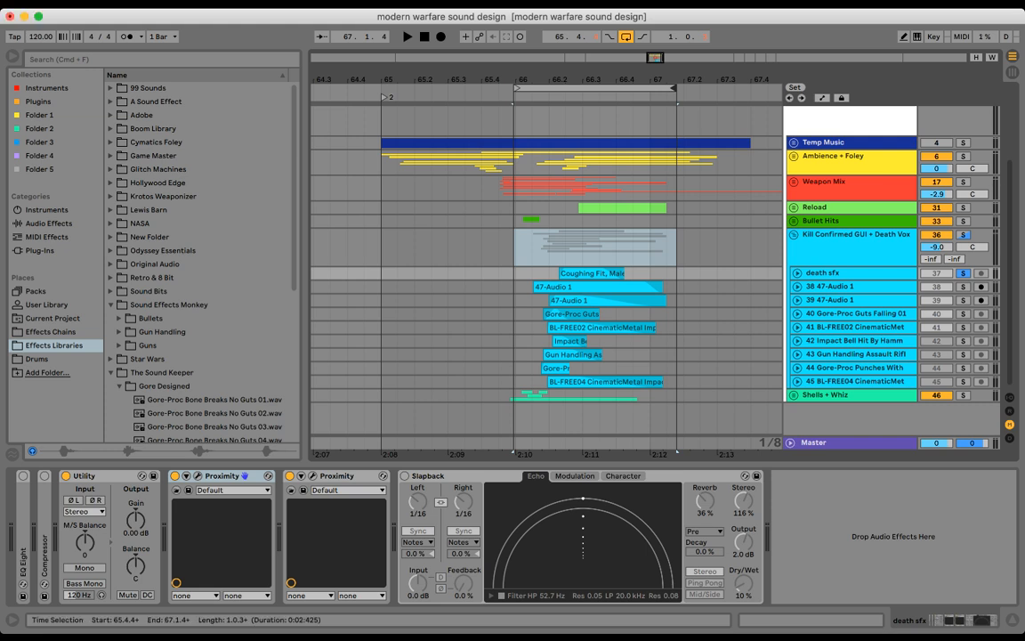
{"action": "left_click_drag", "start_coordinate": [517, 88], "coordinate": [519, 88]}
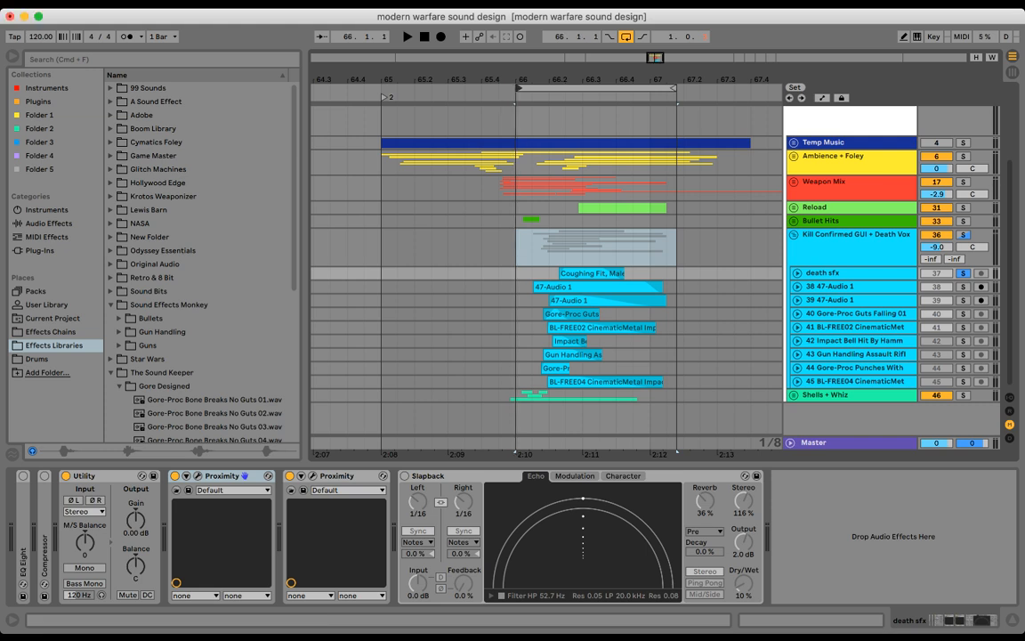
{"action": "left_click_drag", "start_coordinate": [673, 88], "coordinate": [647, 88]}
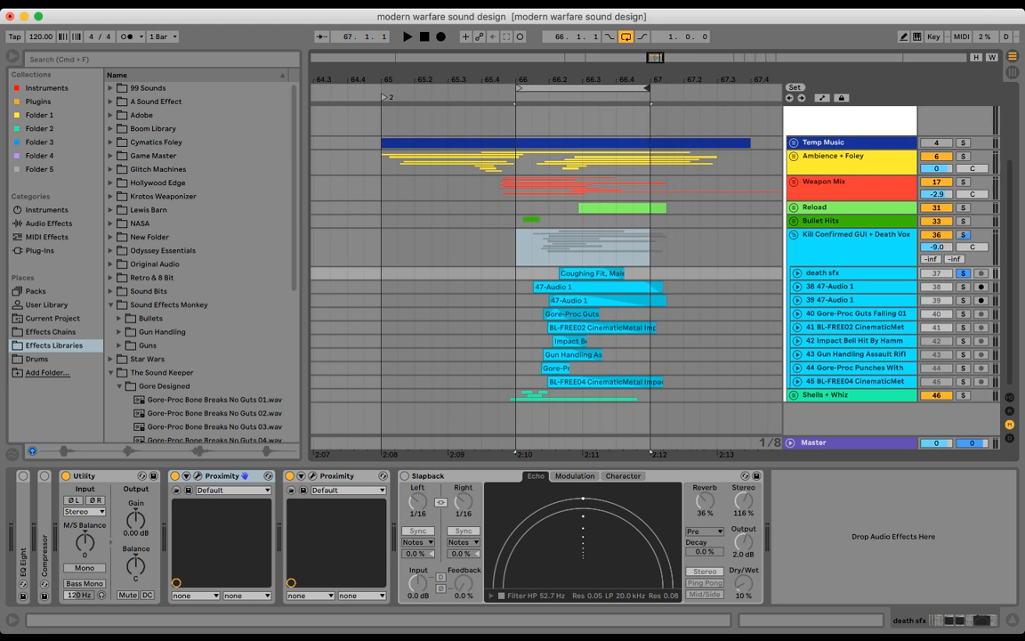
{"action": "left_click", "coordinate": [549, 249]}
{"action": "left_click_drag", "start_coordinate": [549, 250], "coordinate": [633, 249]}
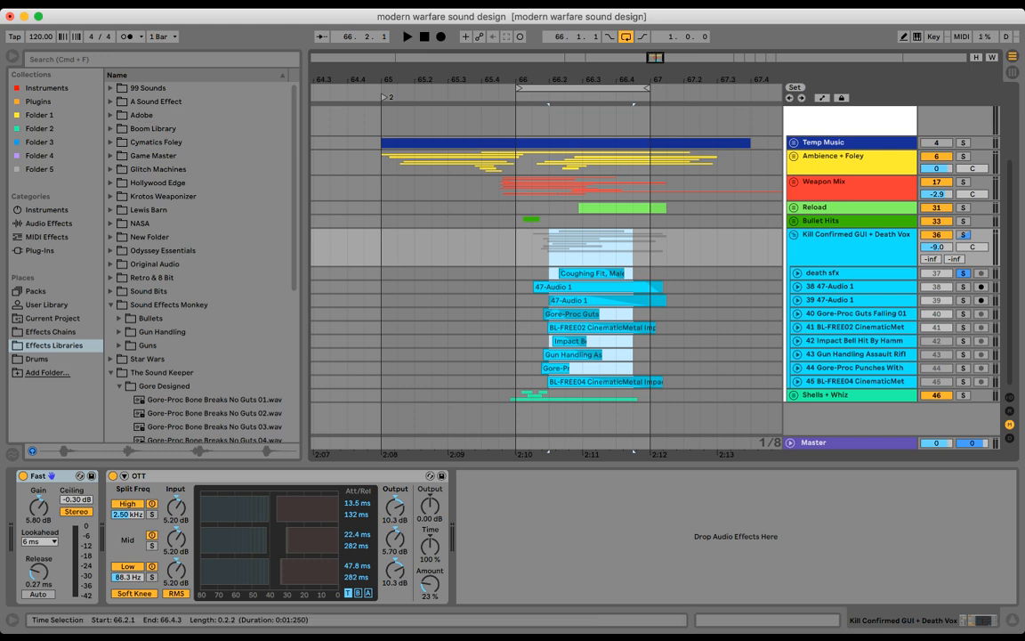
{"action": "left_click", "coordinate": [651, 250]}
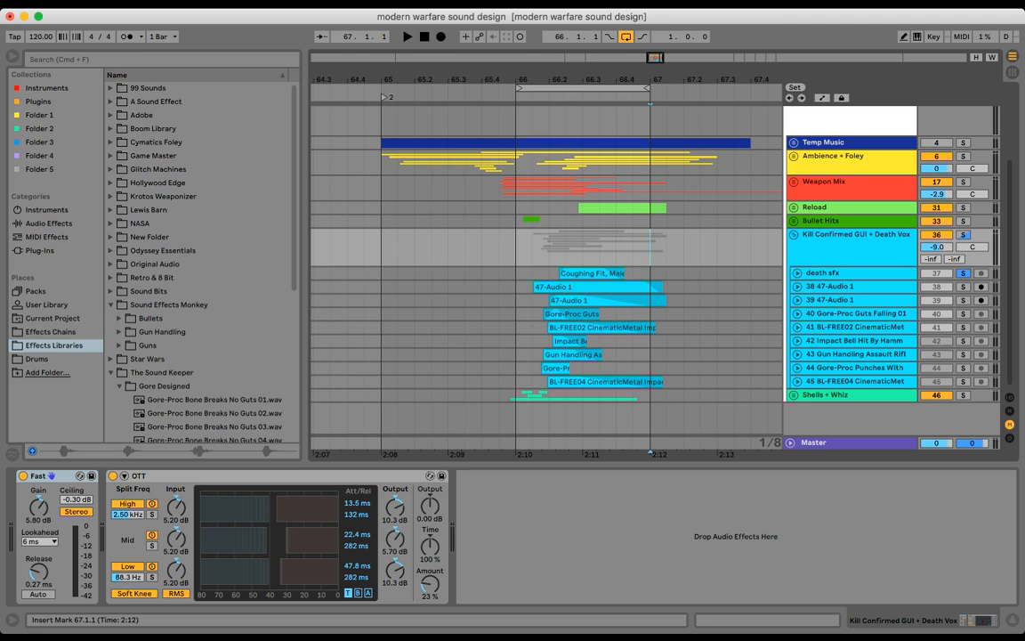
- Turn on the death sfx track's Slapback, audition the track from 66.2.1 and unsolo it
{"action": "key", "text": "Down"}
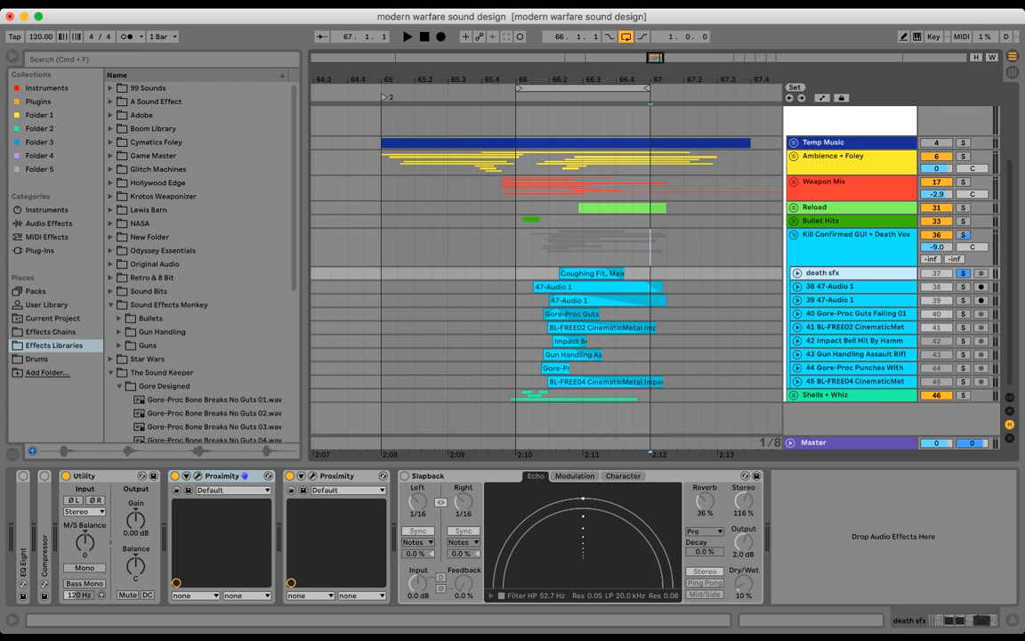
{"action": "left_click", "coordinate": [404, 476]}
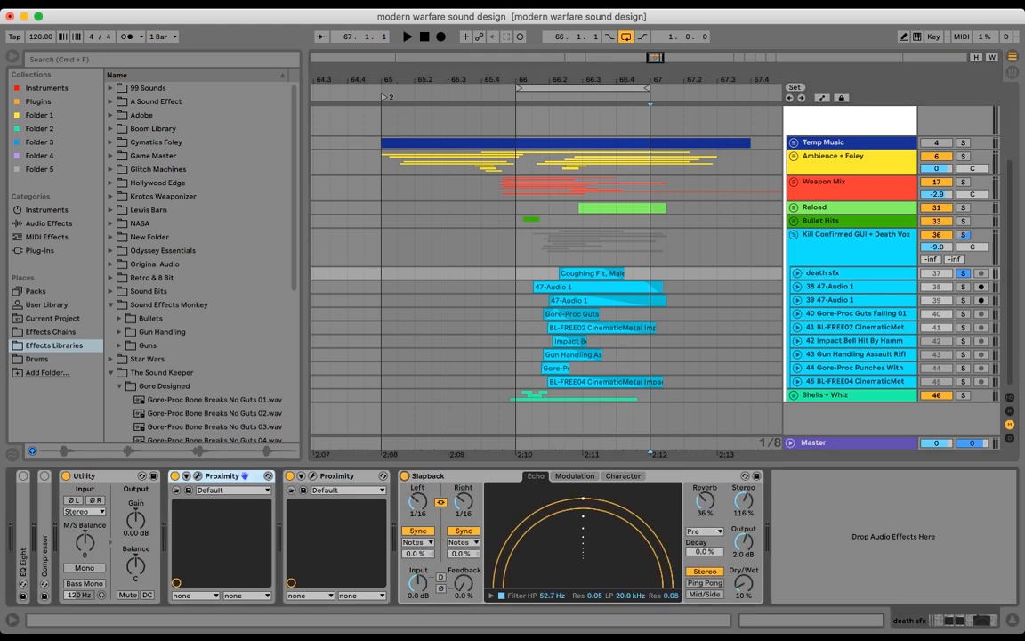
{"action": "left_click", "coordinate": [549, 273]}
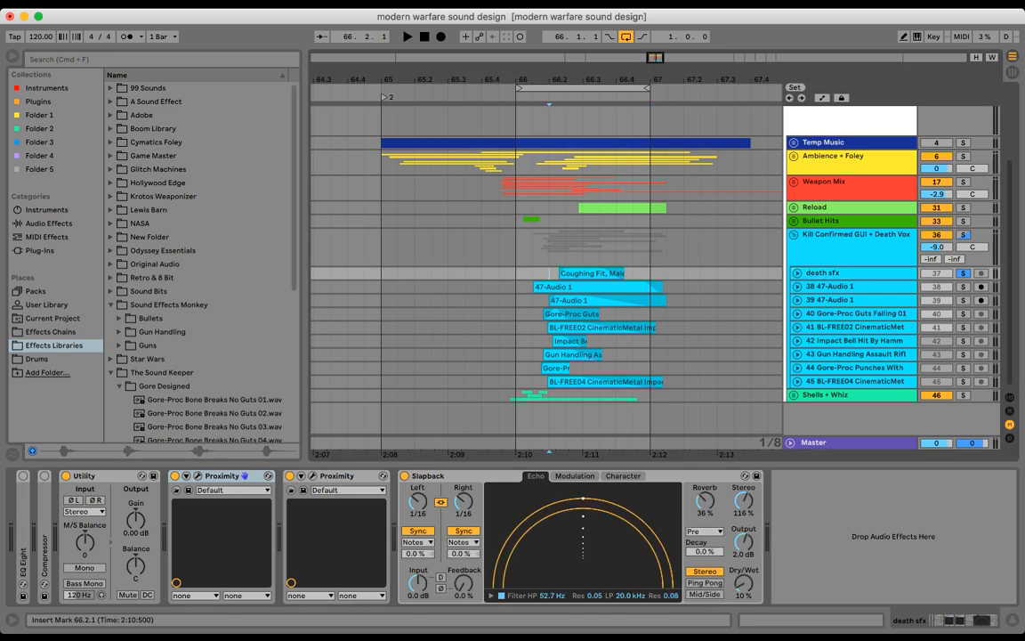
{"action": "key", "text": "space"}
{"action": "left_click", "coordinate": [964, 273]}
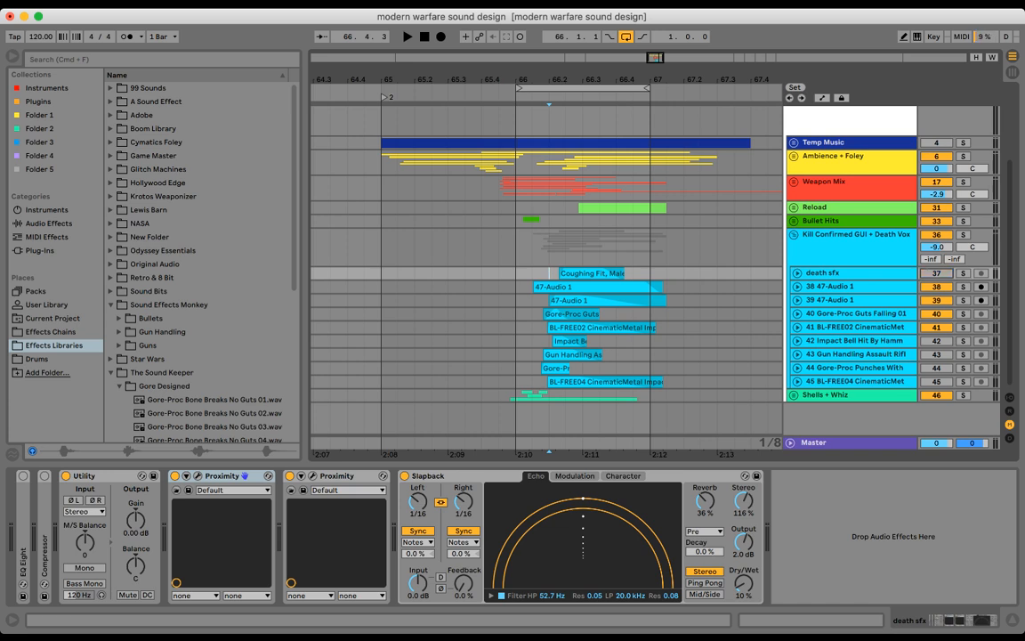
- Unfold tracks 38 to 41 in the Kill Confirmed GUI + Death Vox group to show their waveforms
{"action": "left_click_drag", "start_coordinate": [602, 79], "coordinate": [552, 343]}
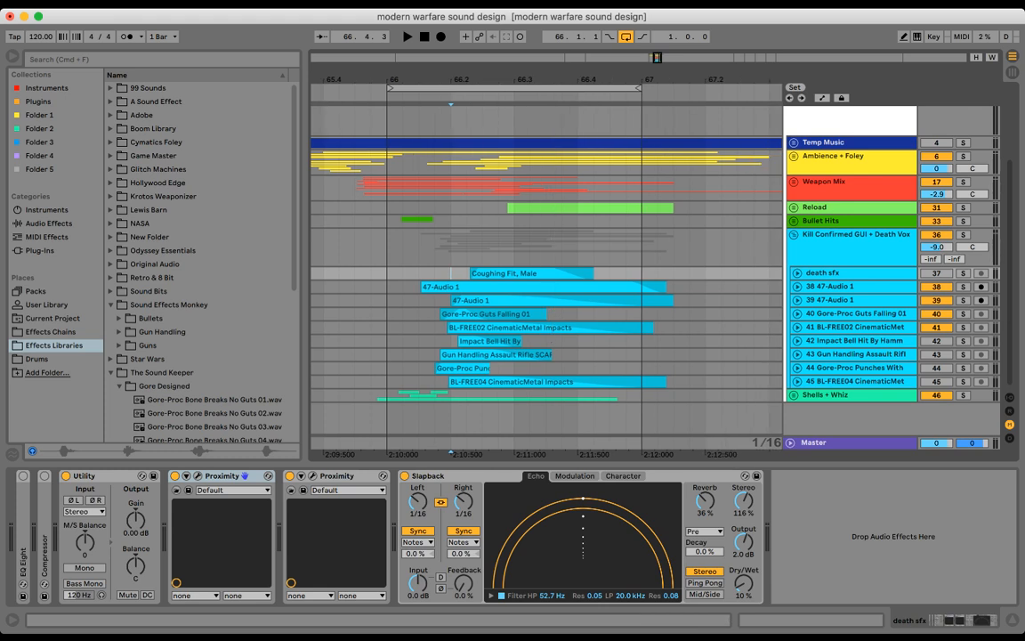
{"action": "left_click", "coordinate": [797, 328]}
{"action": "left_click", "coordinate": [797, 314]}
{"action": "scroll", "coordinate": [797, 314], "scroll_direction": "down", "scroll_amount": 2}
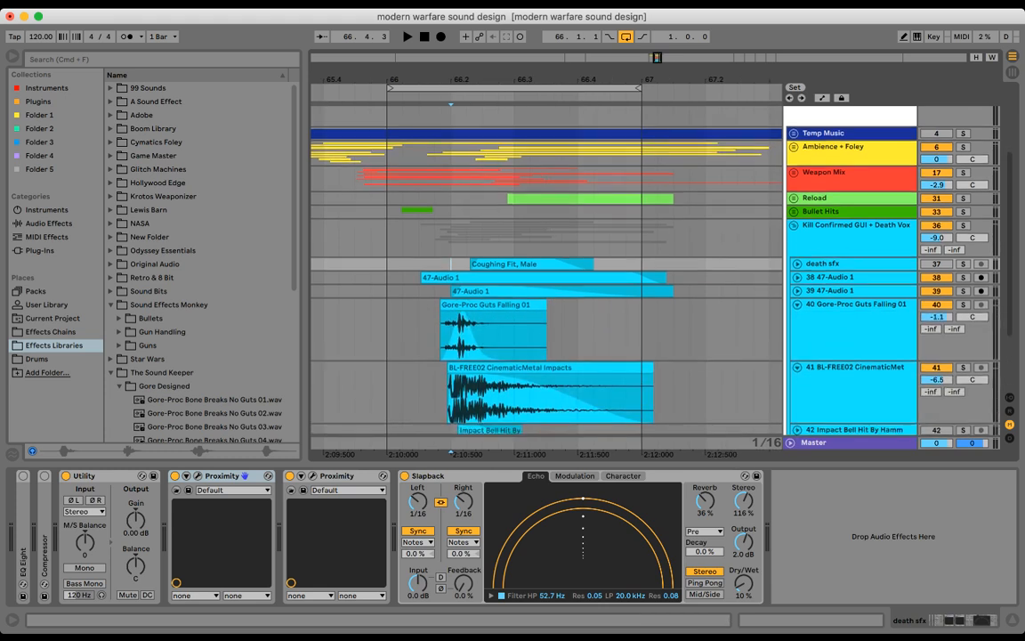
{"action": "left_click", "coordinate": [797, 262]}
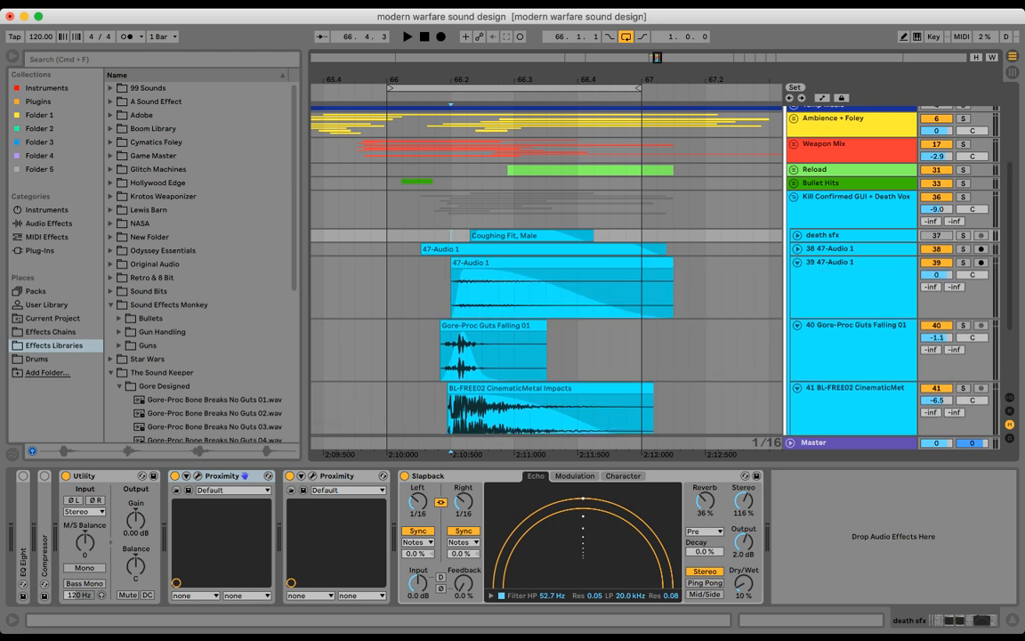
{"action": "left_click", "coordinate": [797, 249]}
{"action": "scroll", "coordinate": [797, 248], "scroll_direction": "down", "scroll_amount": 5}
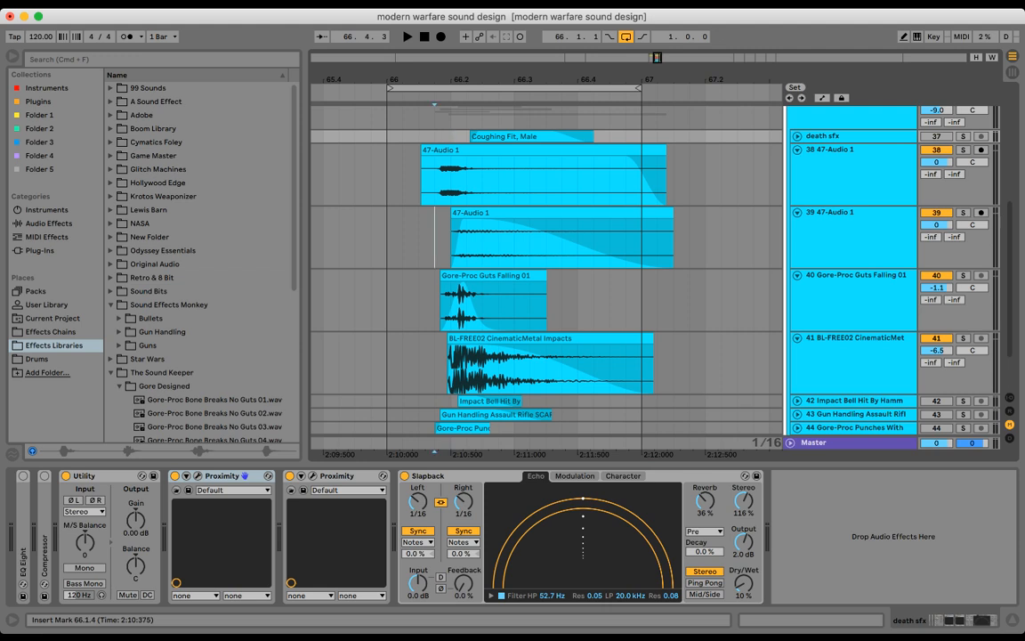
- Solo the Gore-Proc Guts Falling 01 track and play it from 66.1.3, then unsolo and fold it
{"action": "left_click", "coordinate": [418, 236]}
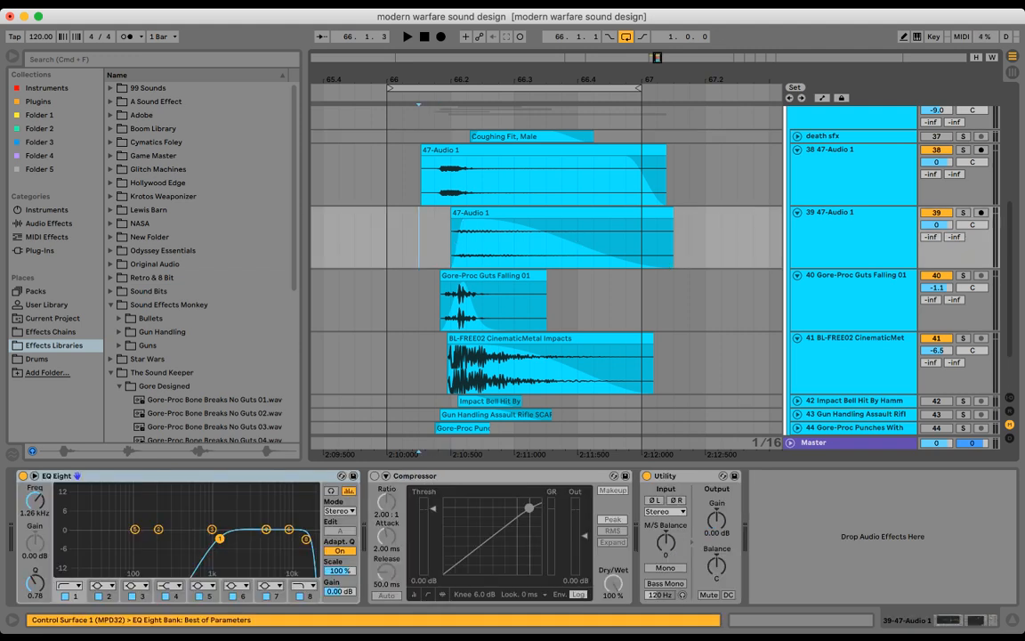
{"action": "scroll", "coordinate": [547, 267], "scroll_direction": "up", "scroll_amount": 1}
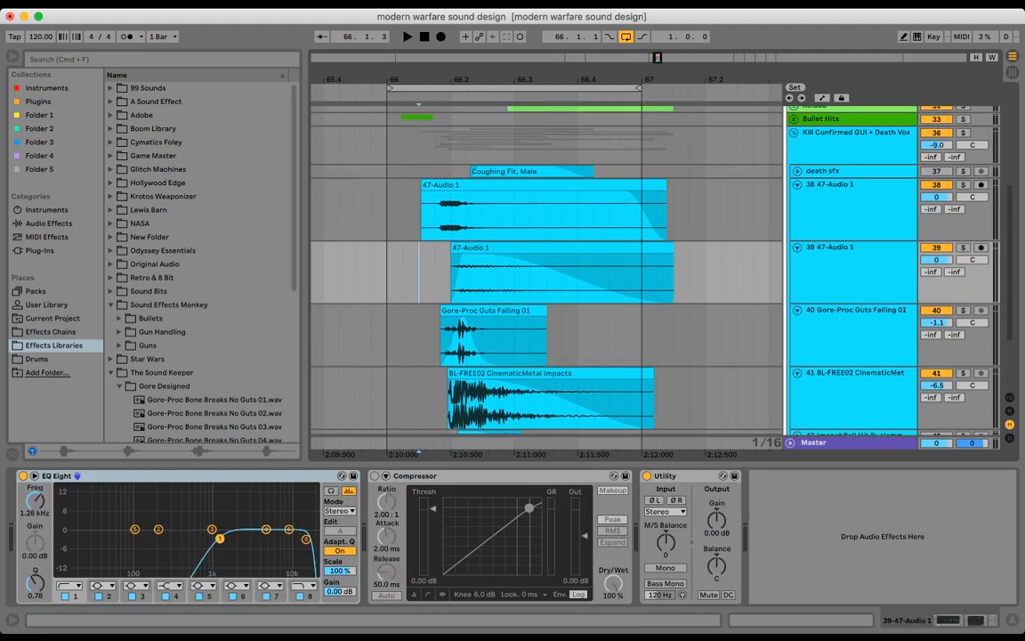
{"action": "scroll", "coordinate": [547, 267], "scroll_direction": "down", "scroll_amount": 1}
{"action": "left_click", "coordinate": [962, 303]}
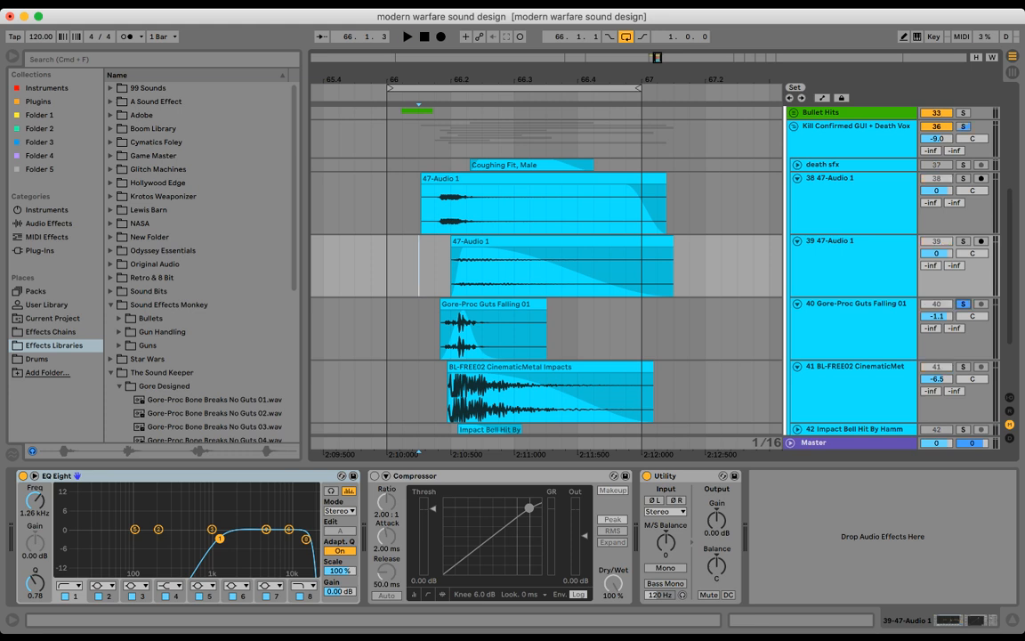
{"action": "key", "text": "space"}
{"action": "key", "text": "space"}
{"action": "scroll", "coordinate": [546, 266], "scroll_direction": "down", "scroll_amount": 3}
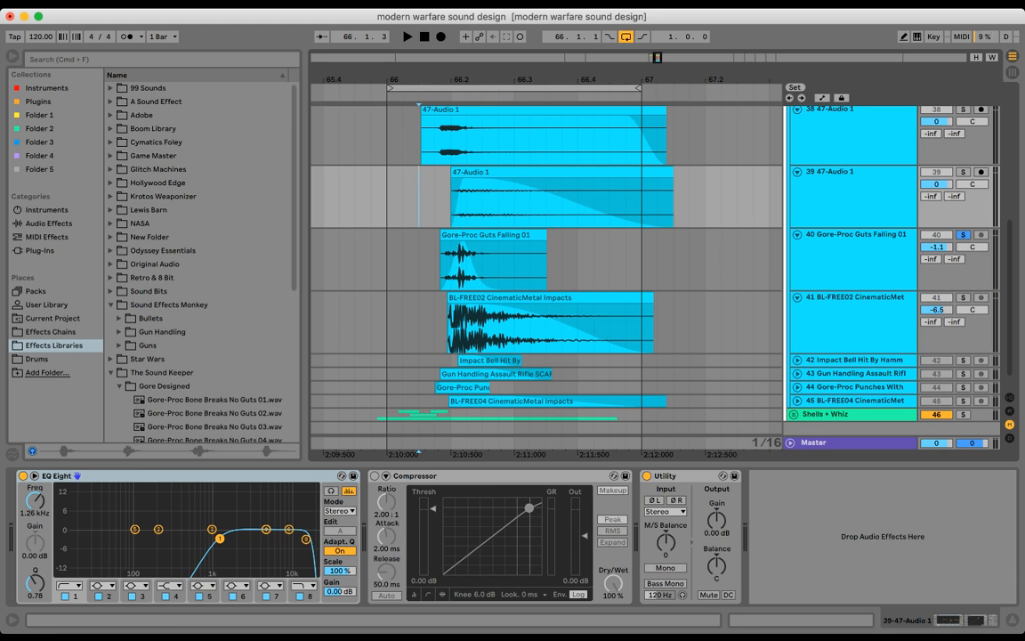
{"action": "left_click", "coordinate": [962, 235]}
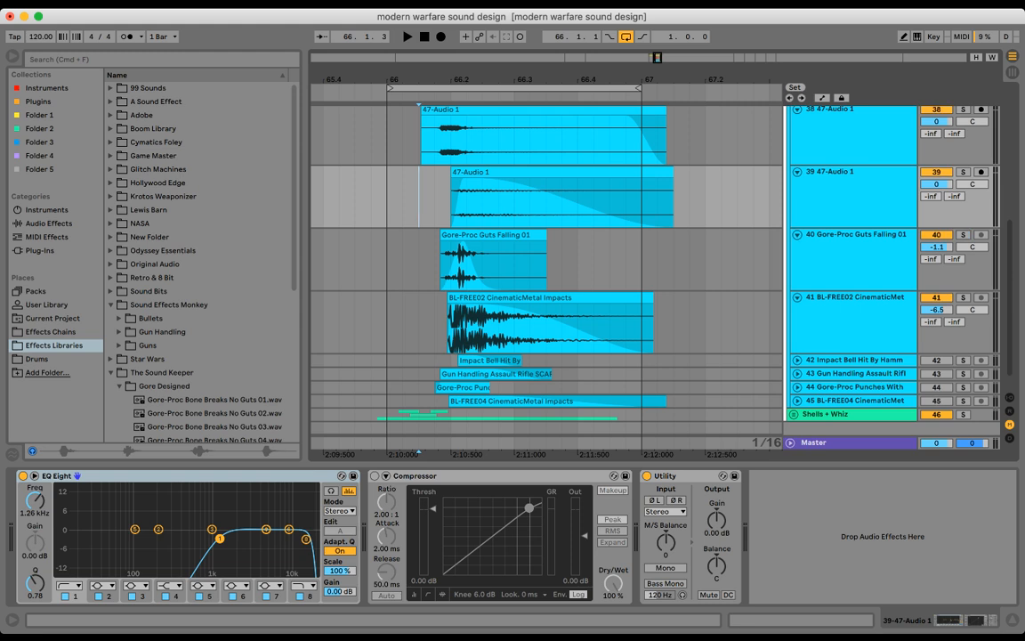
{"action": "left_click", "coordinate": [797, 235]}
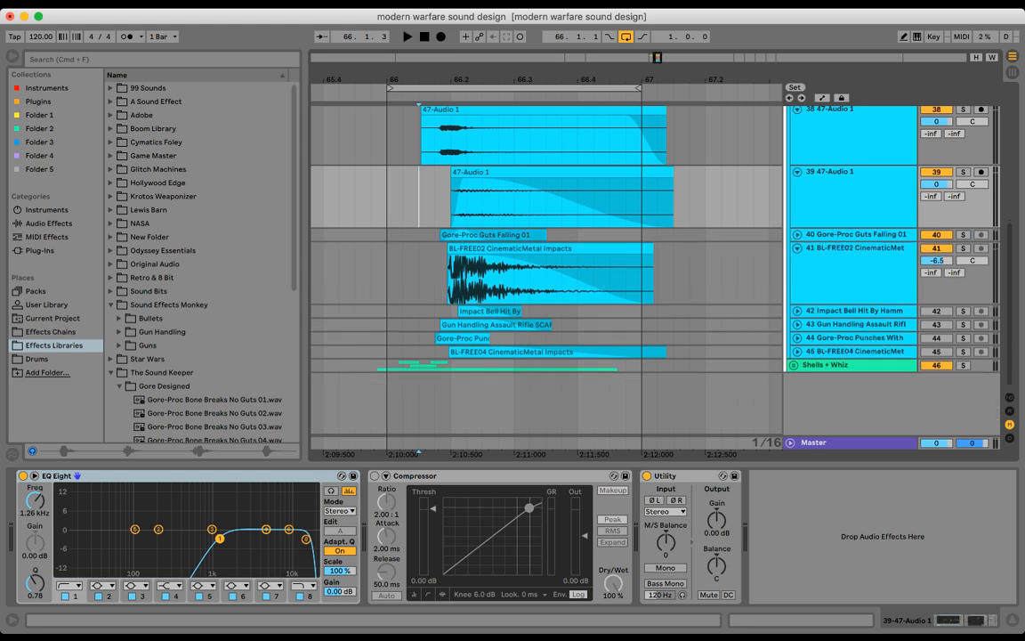
- Select the BL-FREE02 CinematicMetal Impacts clip on track 41, solo the track and play it
{"action": "left_click", "coordinate": [525, 248]}
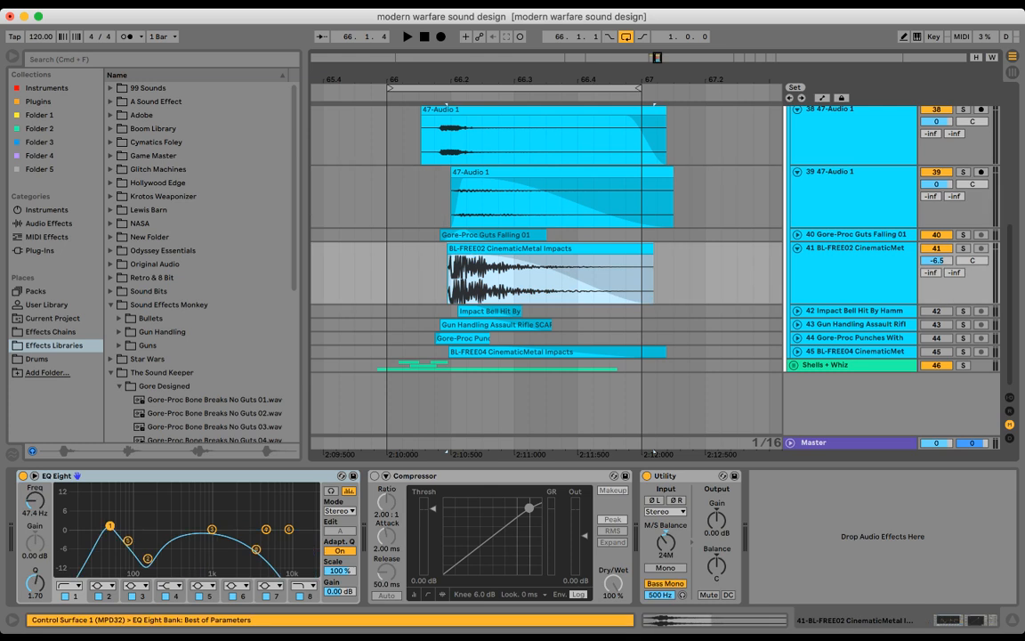
{"action": "left_click", "coordinate": [963, 248]}
{"action": "key", "text": "space"}
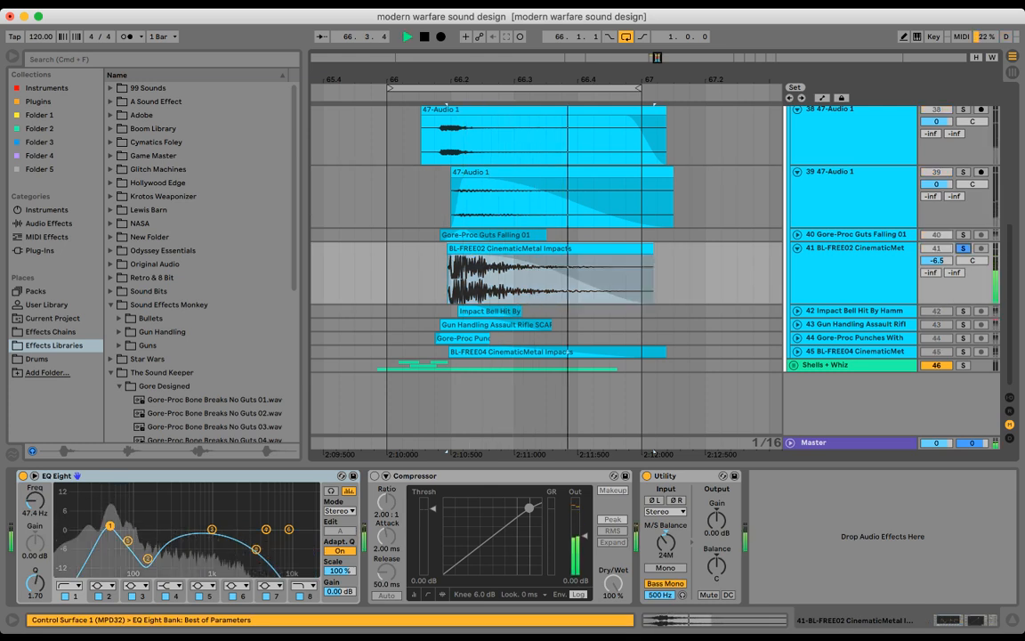
{"action": "key", "text": "space"}
- Solo and briefly play track 39, then open the sample details of its 47-Audio 1 clip
{"action": "scroll", "coordinate": [547, 259], "scroll_direction": "up", "scroll_amount": 2}
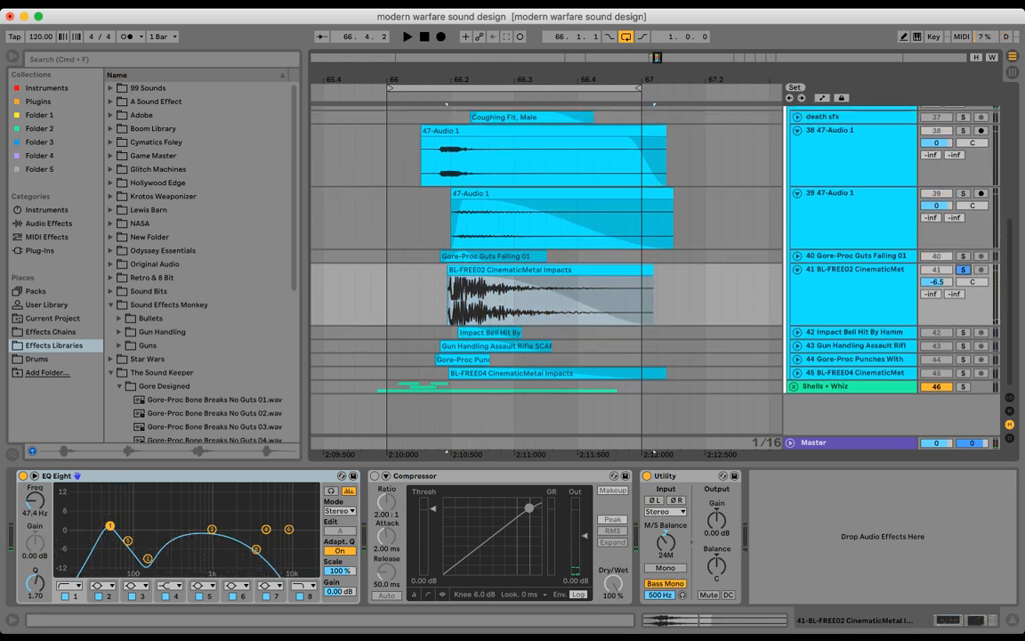
{"action": "left_click", "coordinate": [962, 216]}
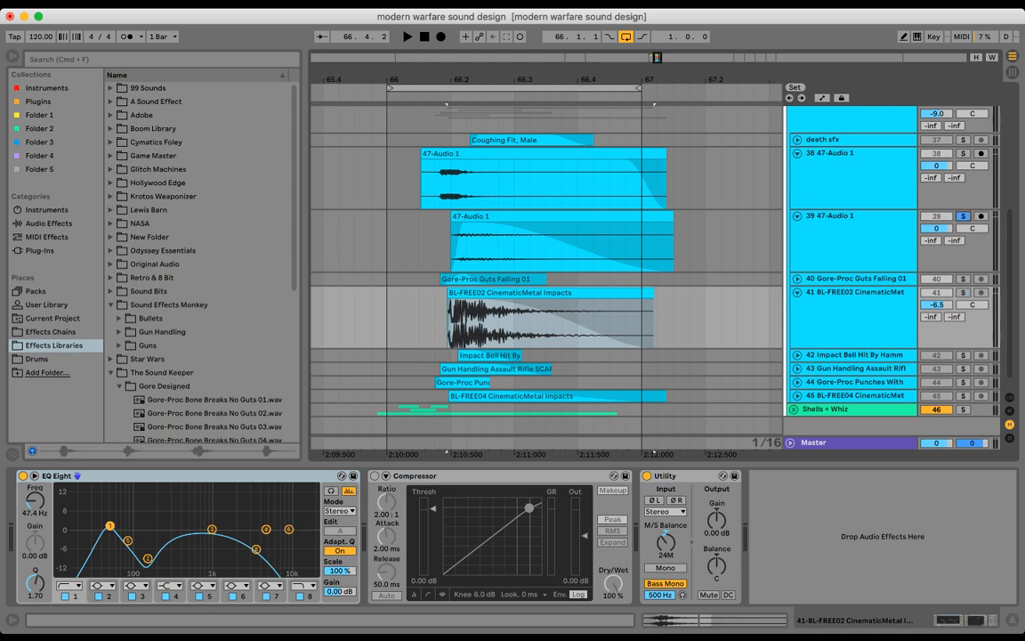
{"action": "key", "text": "space"}
{"action": "key", "text": "space"}
{"action": "double_click", "coordinate": [505, 216]}
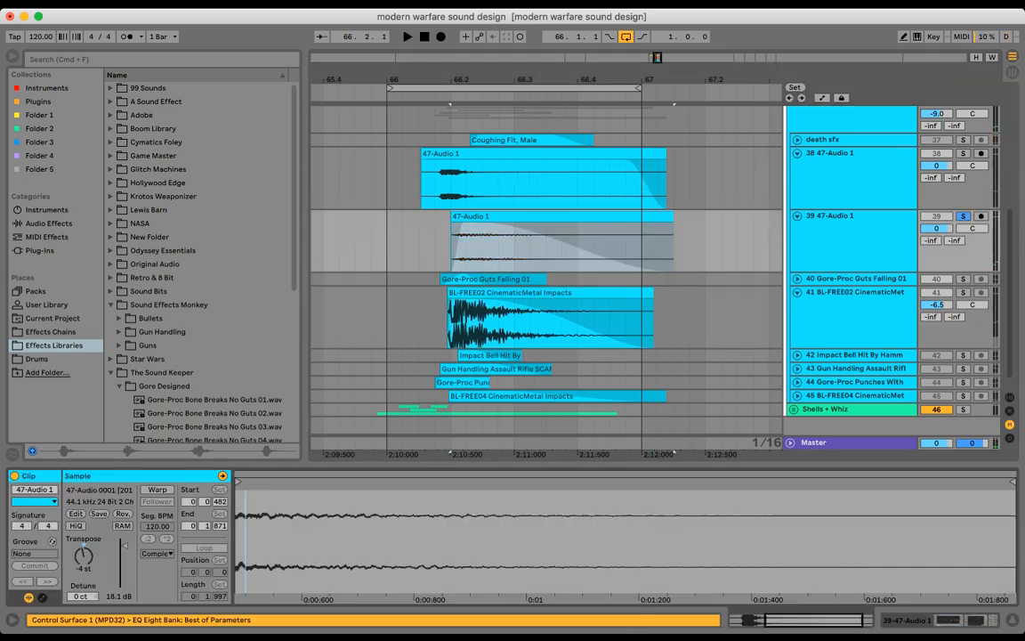
{"action": "key", "text": "shift+Tab"}
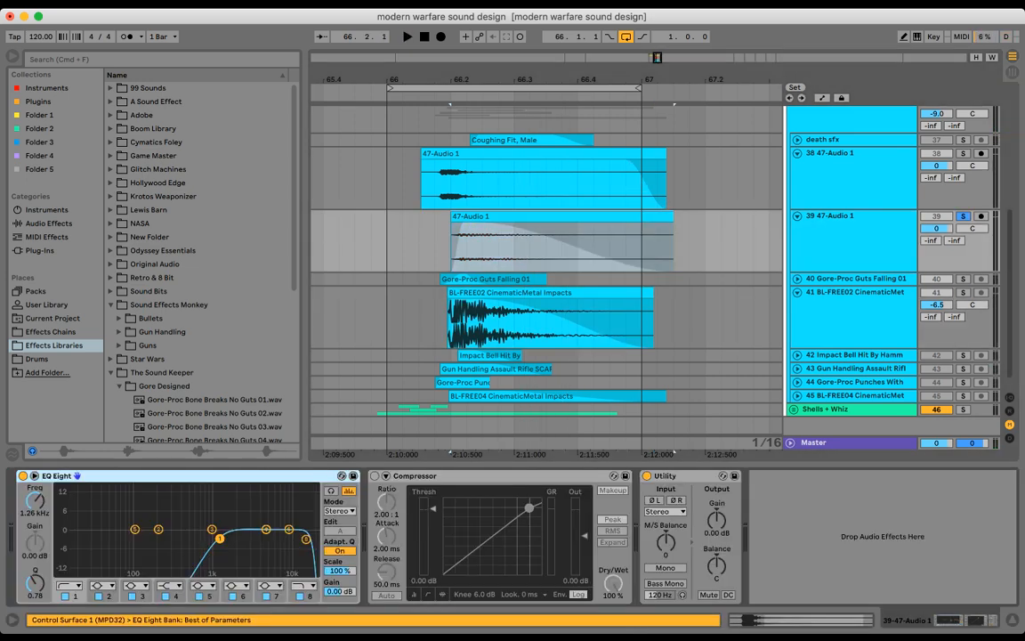
{"action": "key", "text": "shift+Tab"}
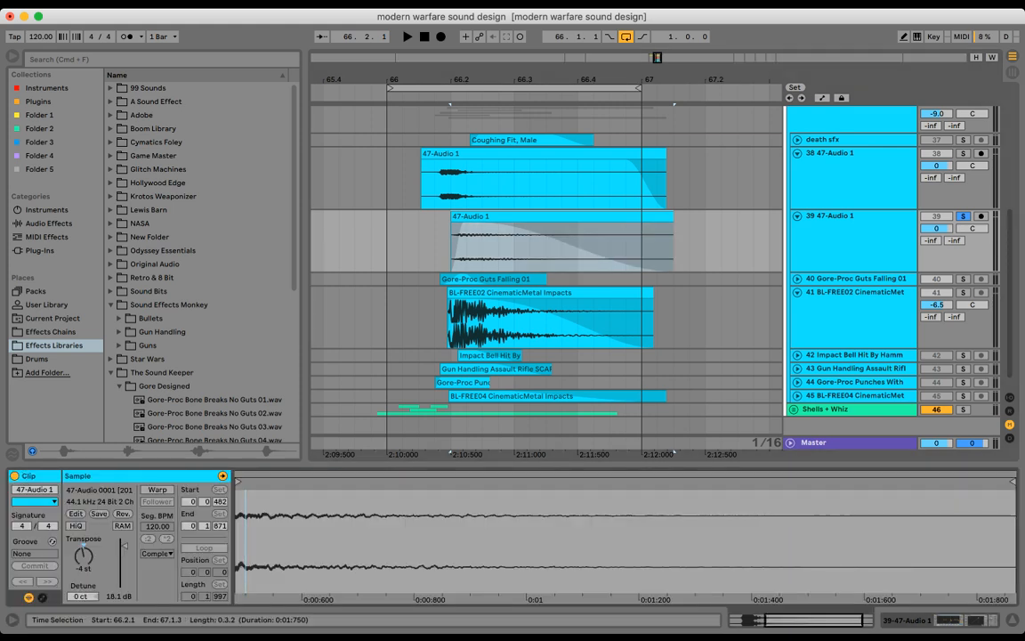
- Try extending the start of track 39's 47-Audio 1 clip back to about 65.4.4, play it and undo the changes
{"action": "left_click", "coordinate": [455, 244]}
{"action": "left_click_drag", "start_coordinate": [453, 216], "coordinate": [373, 216]}
{"action": "left_click_drag", "start_coordinate": [936, 229], "coordinate": [936, 247]}
{"action": "key", "text": "space"}
{"action": "key", "text": "super+z"}
{"action": "key", "text": "super+z"}
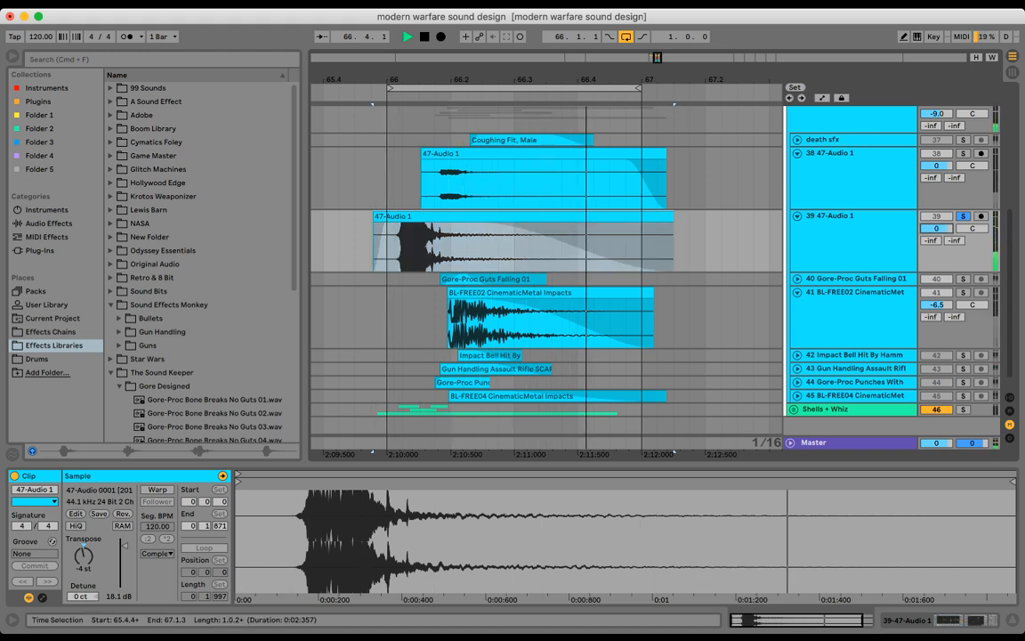
{"action": "key", "text": "space"}
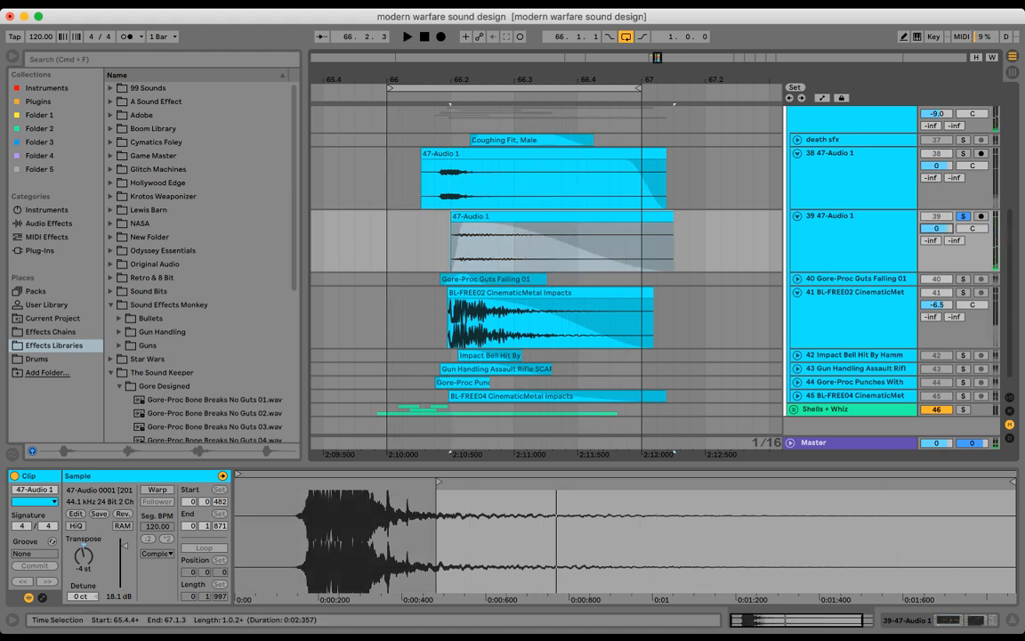
- Browse the Bullets folder of Sound Effects Monkey, preview a Bullet Impact incoming whiz sample, and collapse both folders
{"action": "left_click", "coordinate": [119, 318]}
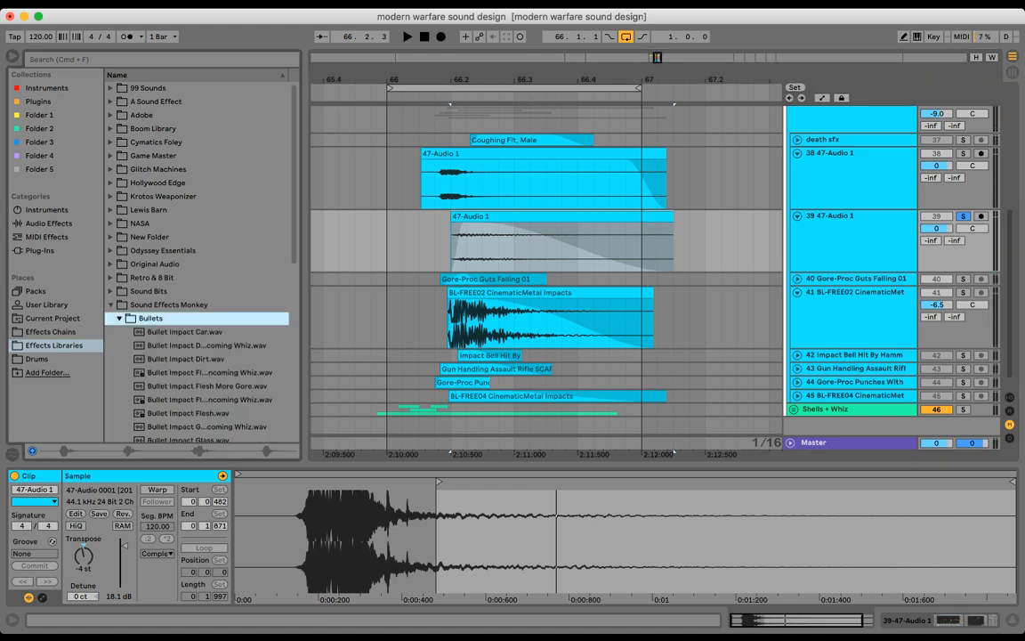
{"action": "scroll", "coordinate": [201, 259], "scroll_direction": "down", "scroll_amount": 6}
{"action": "left_click", "coordinate": [206, 263]}
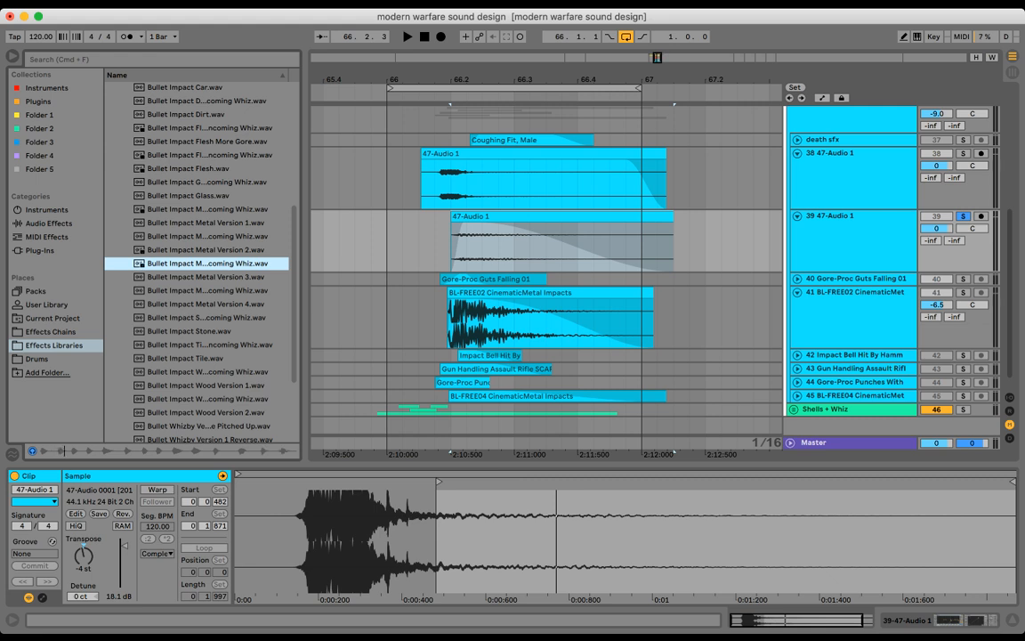
{"action": "scroll", "coordinate": [201, 258], "scroll_direction": "up", "scroll_amount": 6}
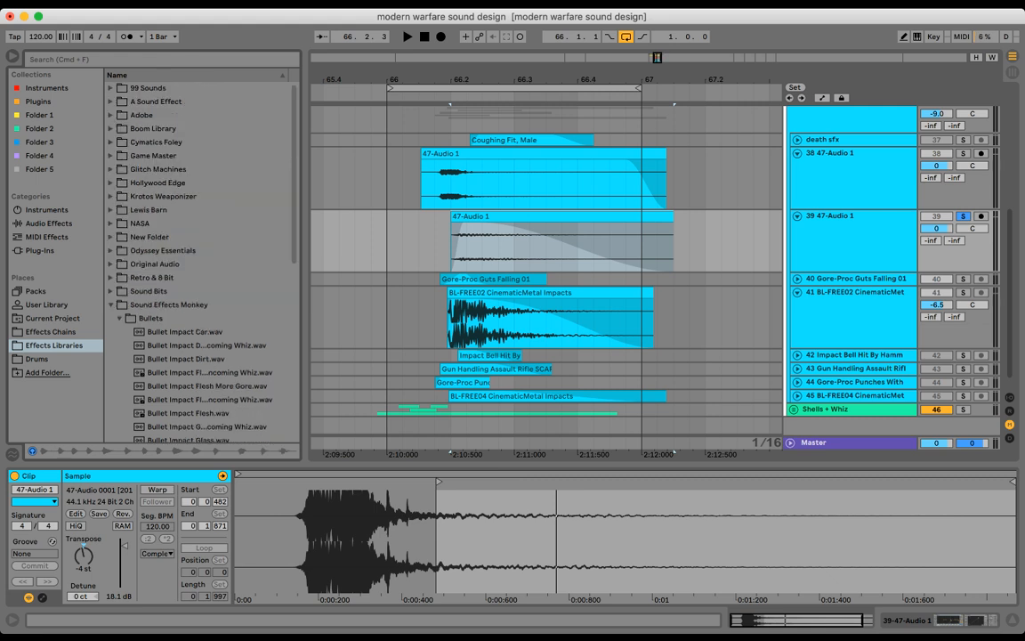
{"action": "left_click", "coordinate": [119, 318]}
{"action": "left_click", "coordinate": [110, 304]}
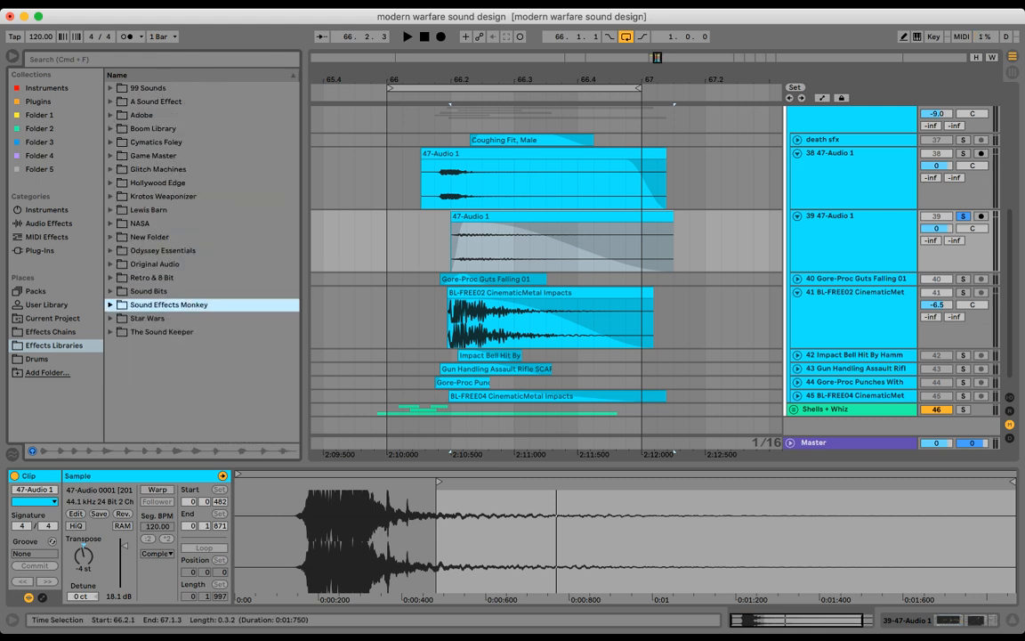
- Select the 47-Audio 1 clip on track 39 and show the track's device chain
{"action": "left_click_drag", "start_coordinate": [452, 245], "coordinate": [674, 245]}
{"action": "left_click", "coordinate": [99, 495]}
{"action": "left_click", "coordinate": [853, 242]}
{"action": "double_click", "coordinate": [849, 224]}
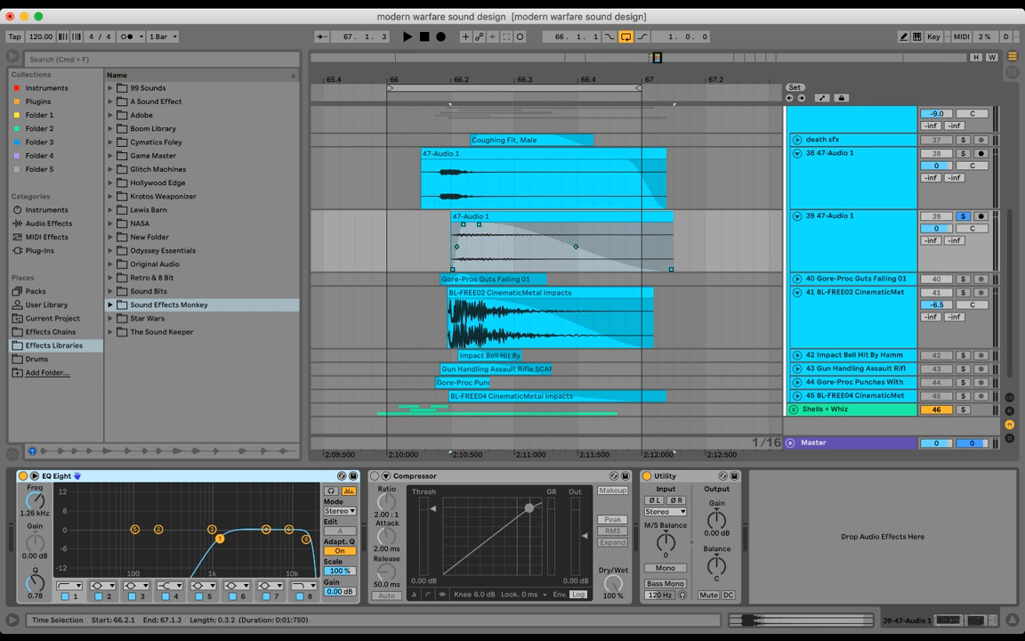
- Extend the start of track 39's 47-Audio 1 clip to 66.1.1, undo the extension and play the clip from 66.2.1
{"action": "left_click_drag", "start_coordinate": [452, 218], "coordinate": [392, 217]}
{"action": "key", "text": "super+z"}
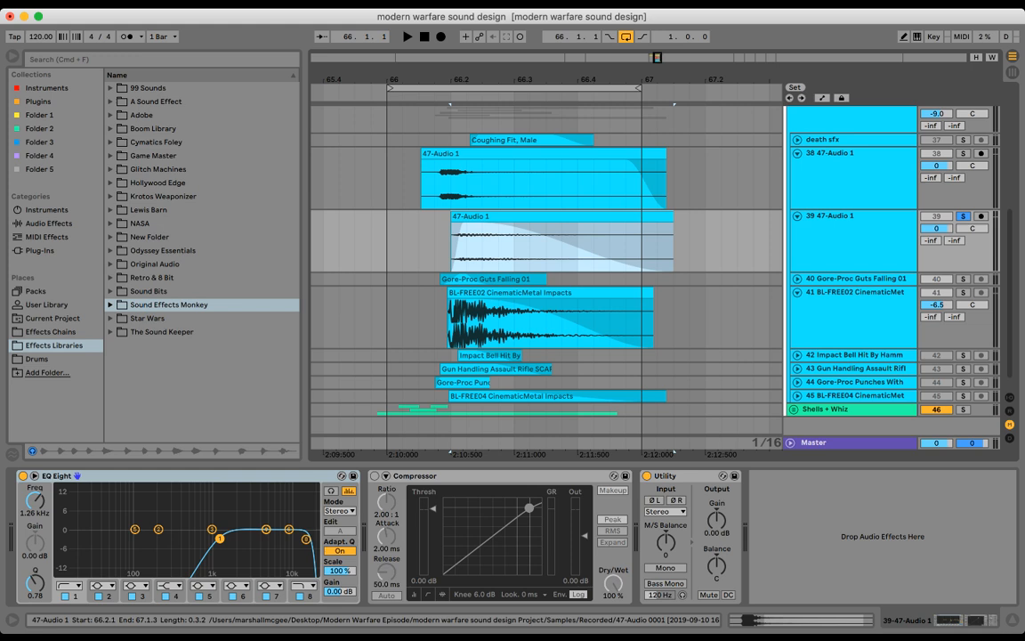
{"action": "key", "text": "space"}
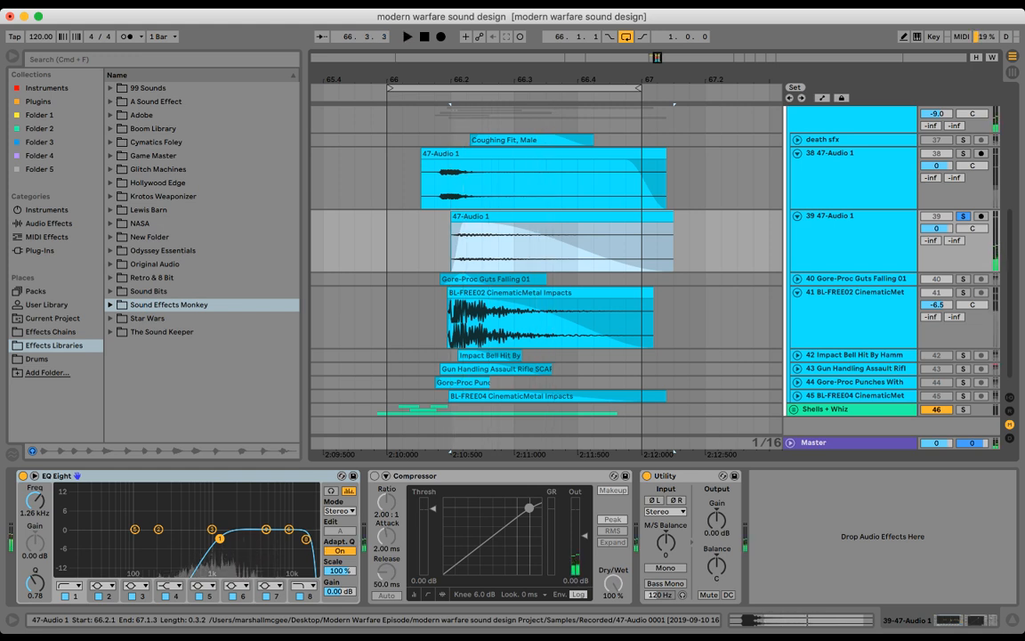
- Stop playback, solo track 38 and play the arrangement from 66.1.4
{"action": "key", "text": "space"}
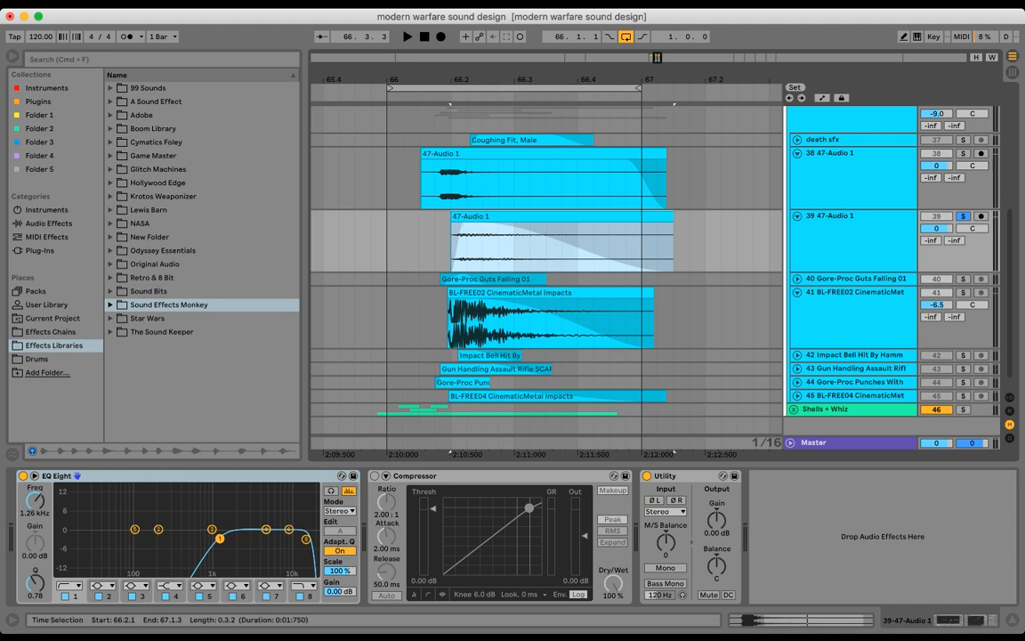
{"action": "left_click", "coordinate": [434, 245]}
{"action": "left_click", "coordinate": [963, 153]}
{"action": "key", "text": "space"}
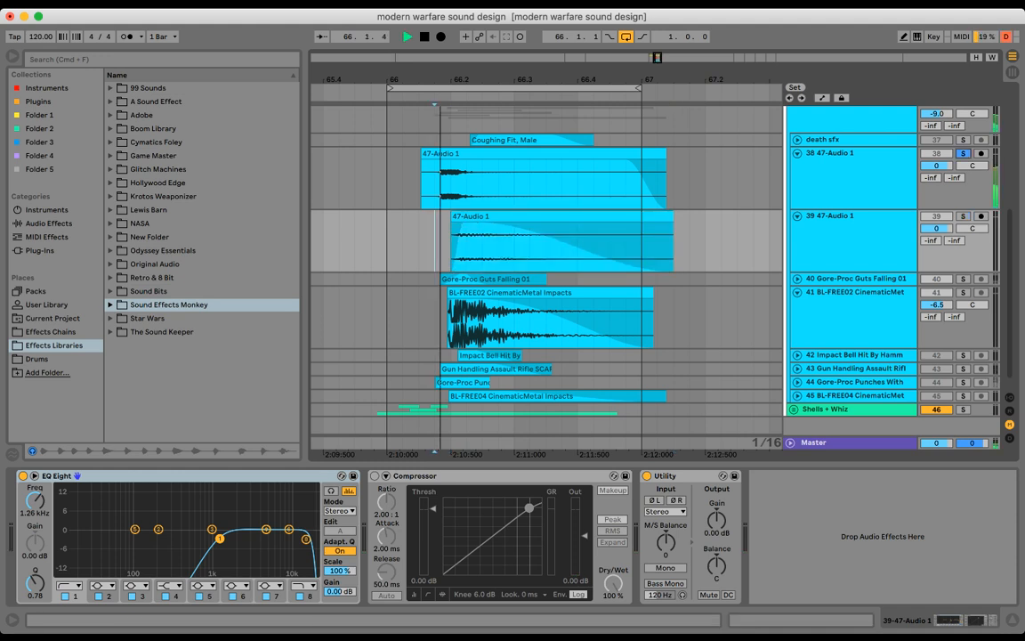
- Open track 38's 47-Audio 1 clip, show the track's device chain and play the clip from its start
{"action": "double_click", "coordinate": [498, 154]}
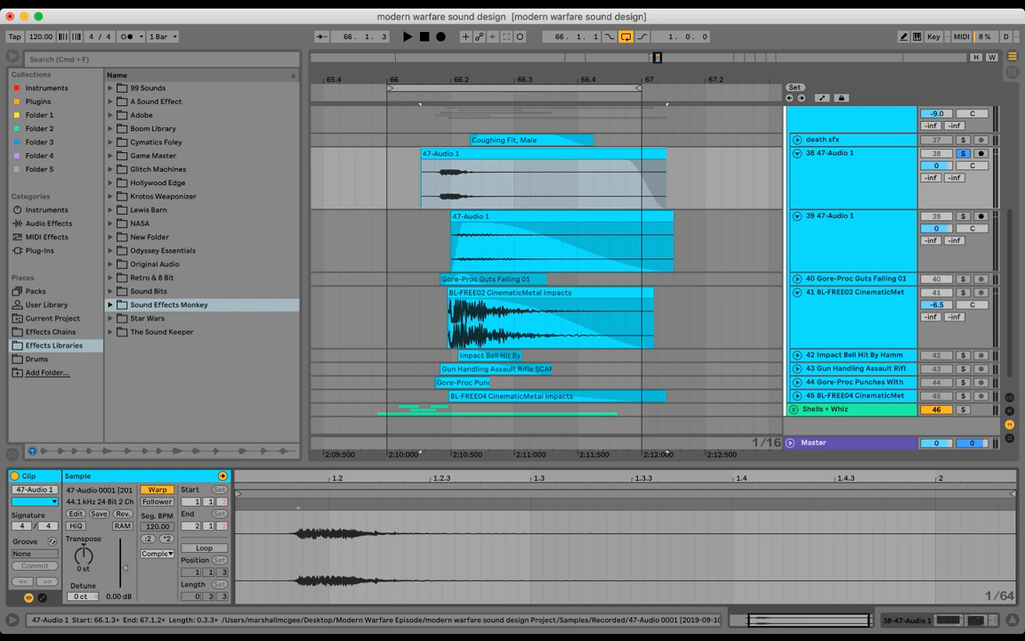
{"action": "key", "text": "shift+Tab"}
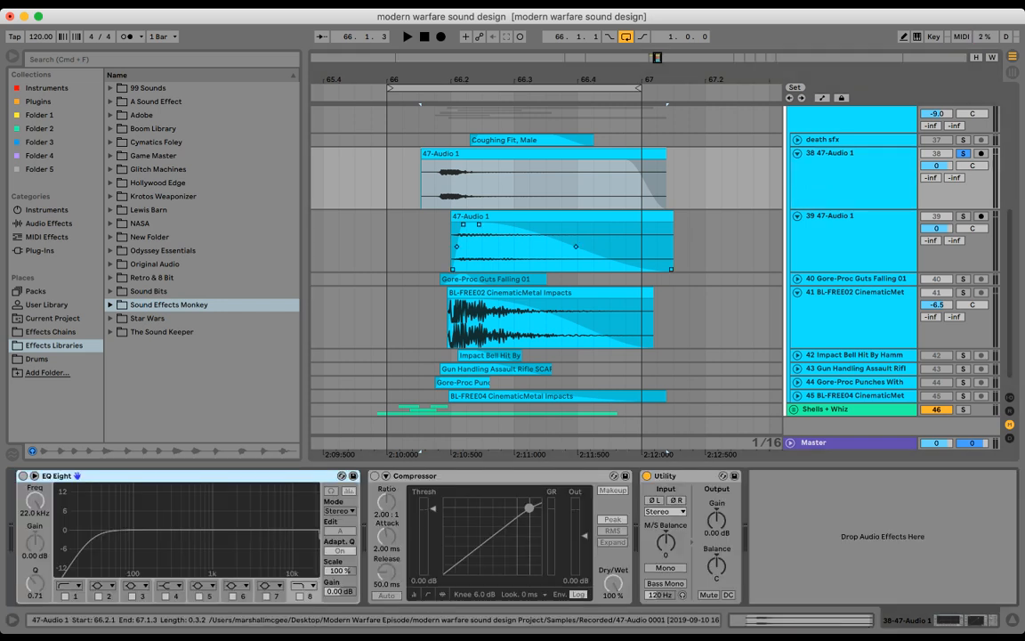
{"action": "key", "text": "space"}
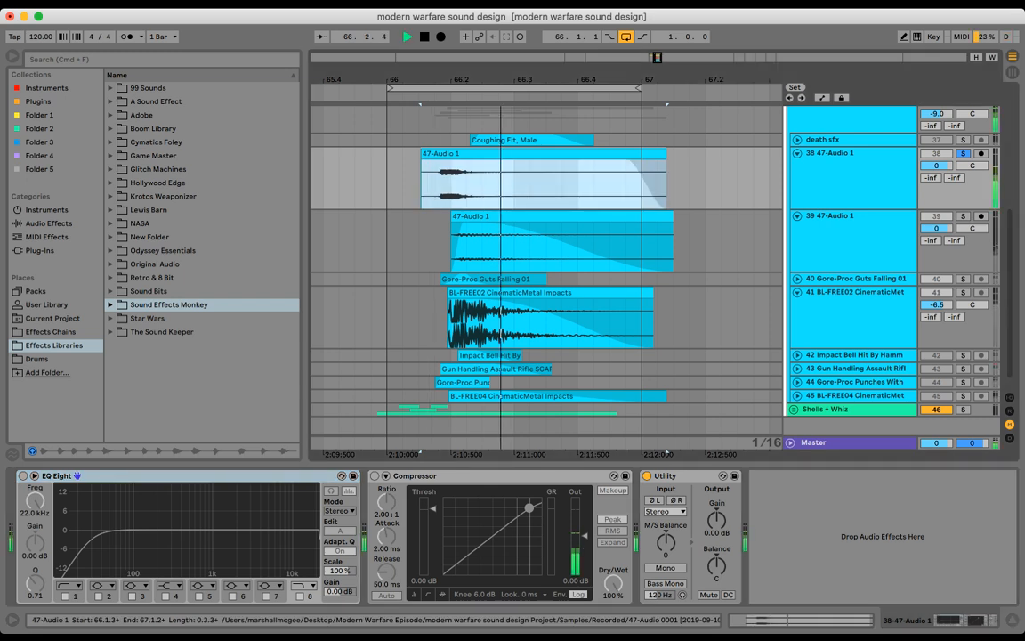
{"action": "key", "text": "space"}
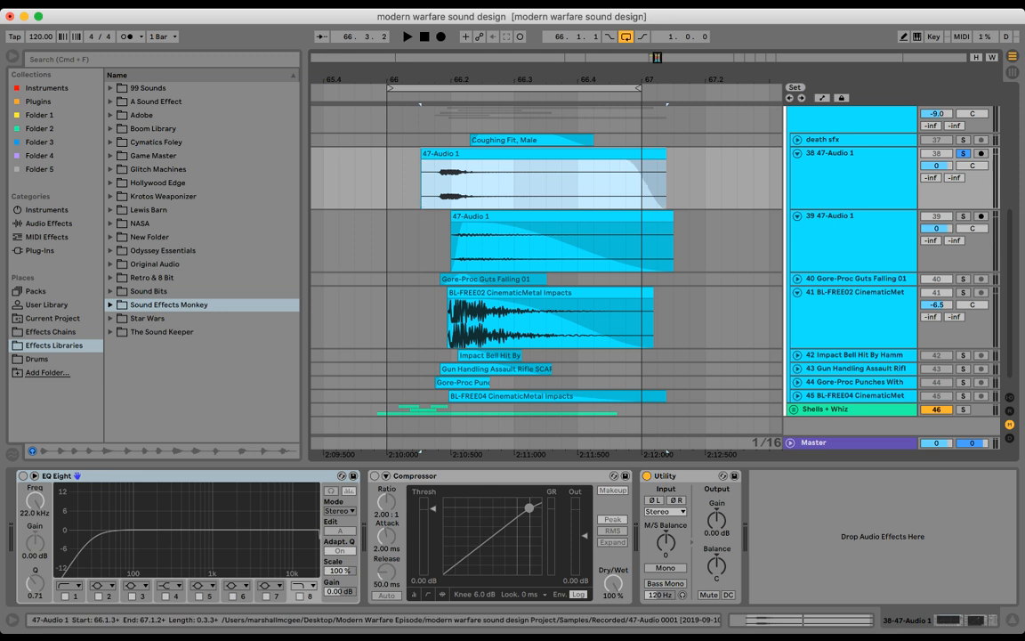
- Trim the start of track 38's 47-Audio 1 clip to just before 66.1.4 and play the clip
{"action": "left_click_drag", "start_coordinate": [421, 154], "coordinate": [431, 154]}
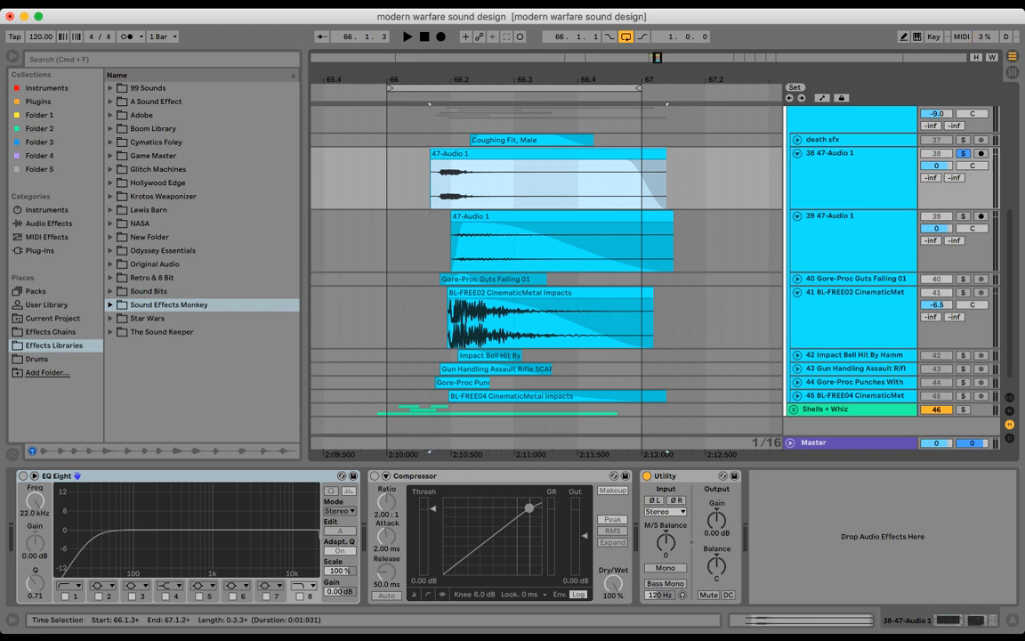
{"action": "left_click", "coordinate": [499, 185]}
{"action": "left_click", "coordinate": [498, 154]}
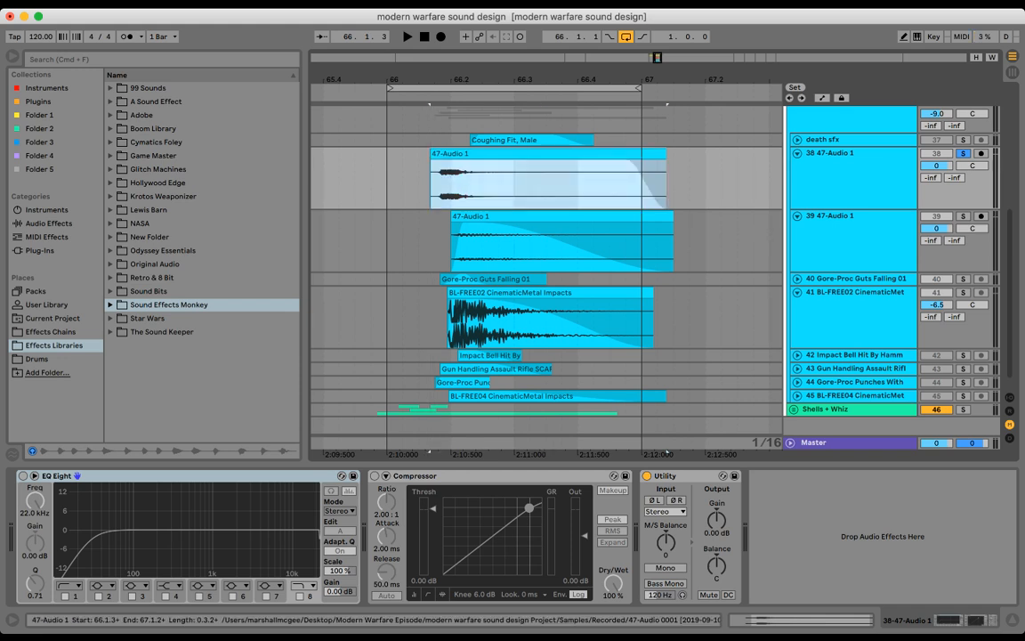
{"action": "key", "text": "space"}
{"action": "key", "text": "space"}
- Solo the Kill Confirmed GUI + Death Vox group and play it from 66.1.2
{"action": "left_click", "coordinate": [403, 183]}
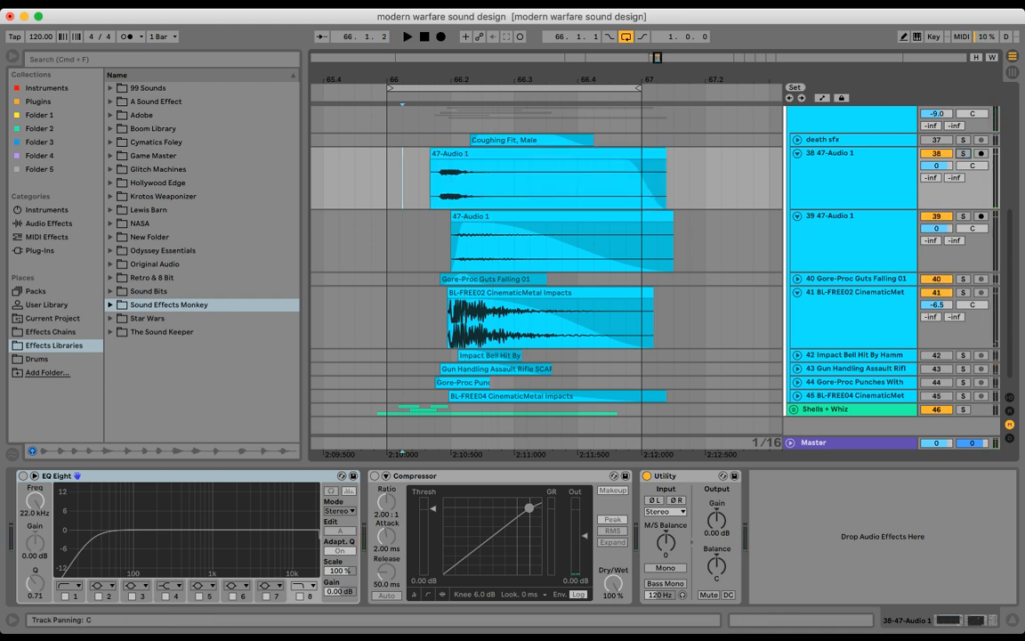
{"action": "scroll", "coordinate": [547, 267], "scroll_direction": "up", "scroll_amount": 1}
{"action": "left_click", "coordinate": [964, 114]}
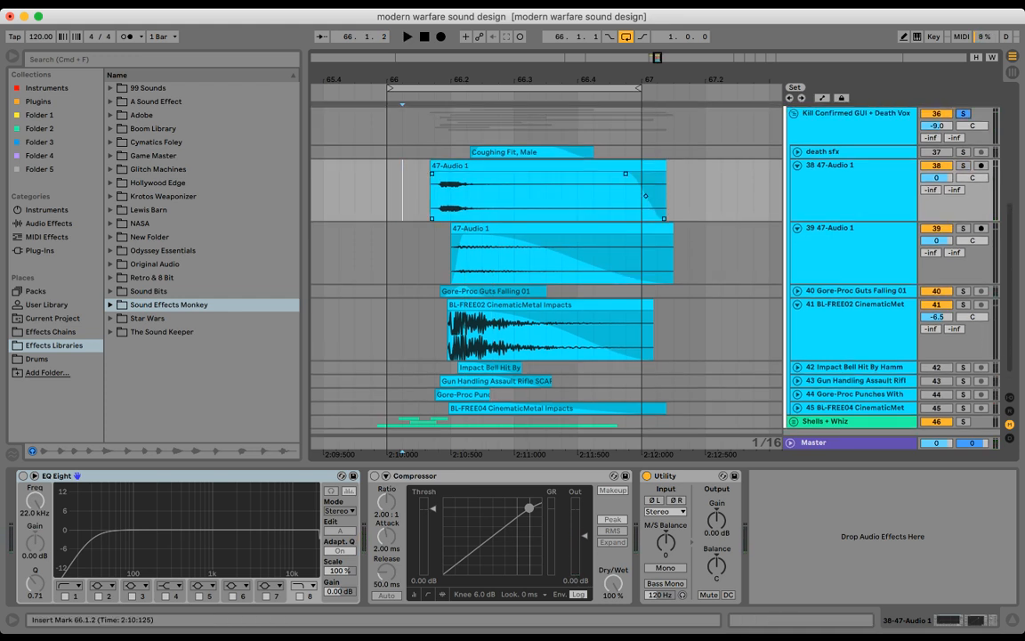
{"action": "key", "text": "space"}
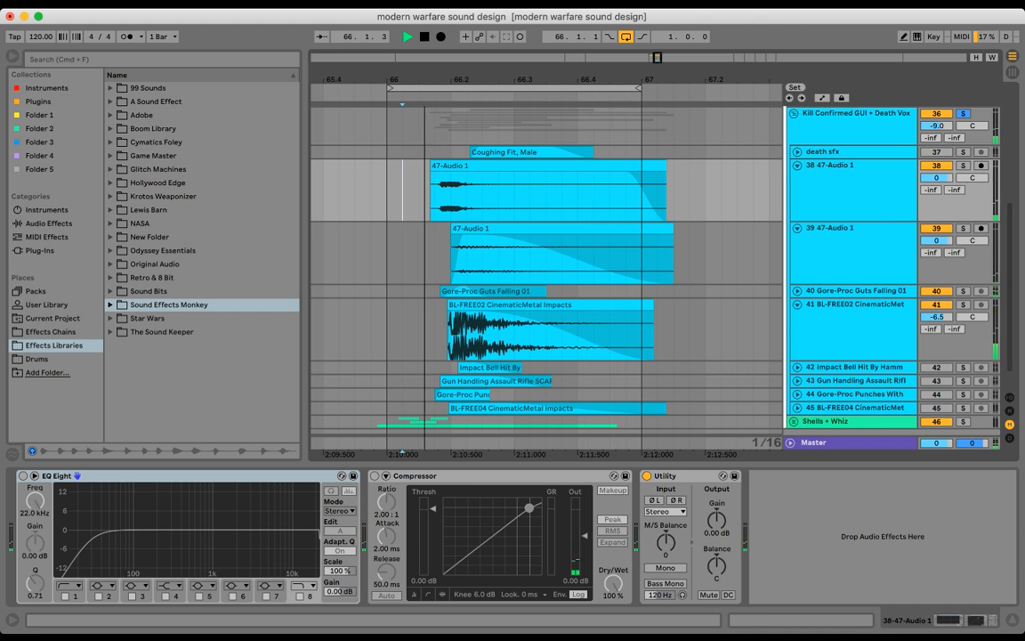
{"action": "key", "text": "space"}
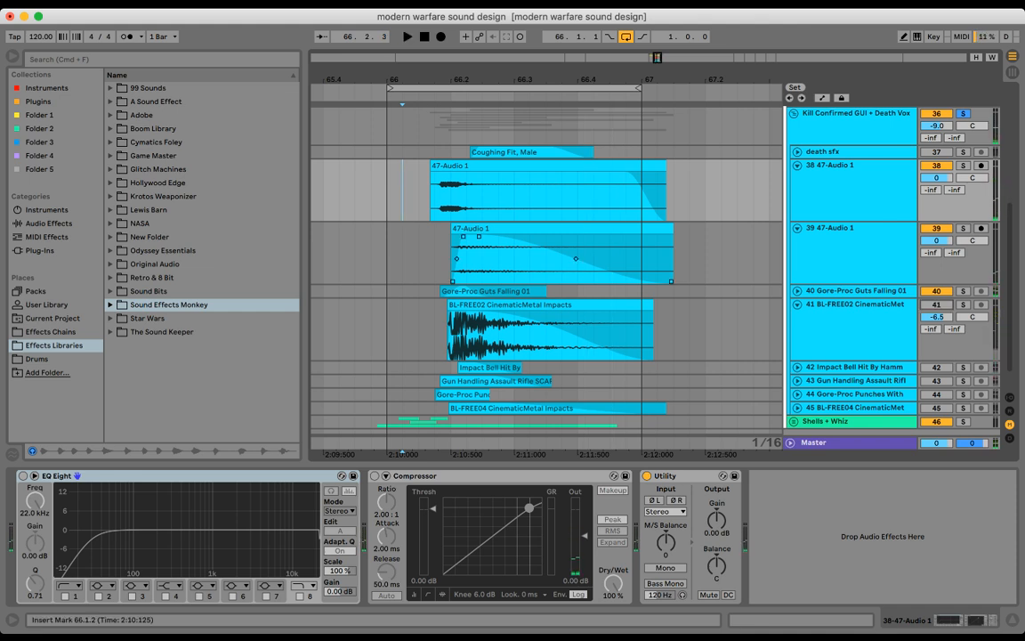
- Highlight the layers on tracks 38 to 41 from 66.1.2 to 67.2.1 and place the insert mark at 66.1.3 on track 39
{"action": "left_click_drag", "start_coordinate": [418, 258], "coordinate": [435, 333]}
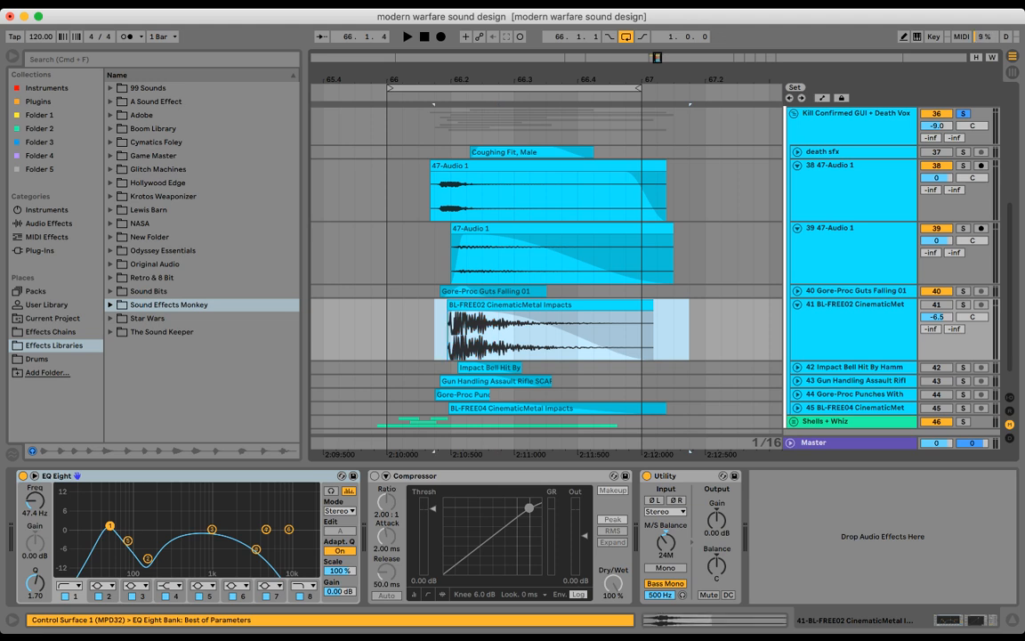
{"action": "left_click", "coordinate": [418, 329]}
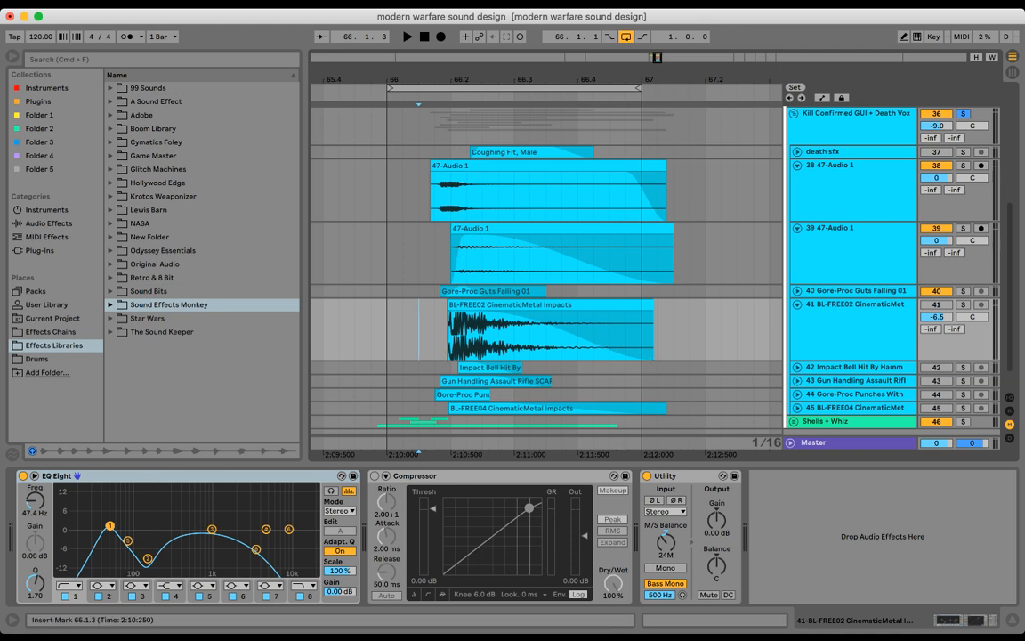
{"action": "left_click_drag", "start_coordinate": [401, 187], "coordinate": [705, 347]}
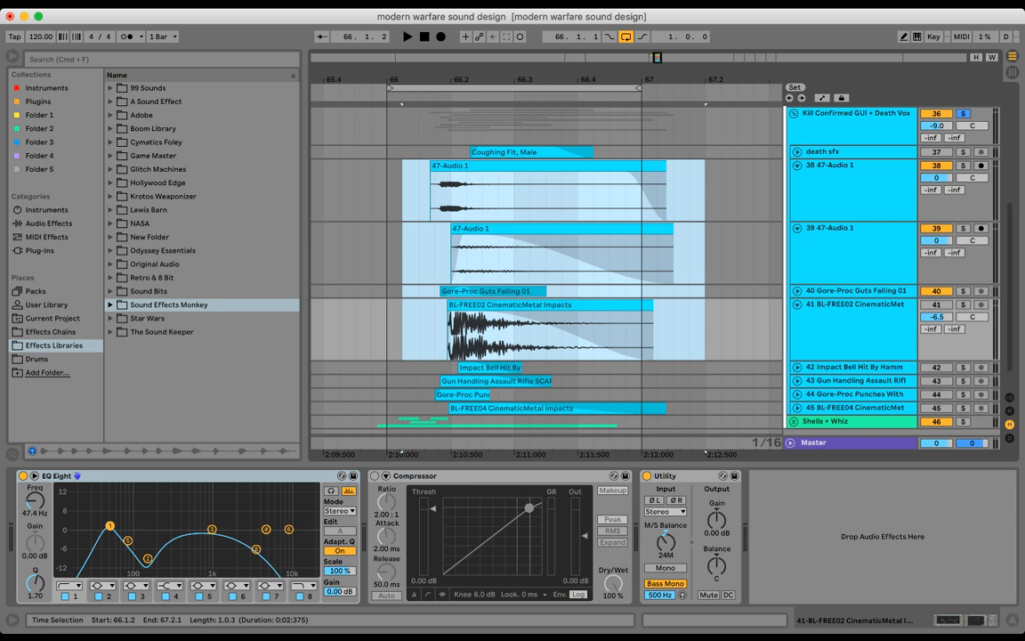
{"action": "left_click", "coordinate": [418, 329]}
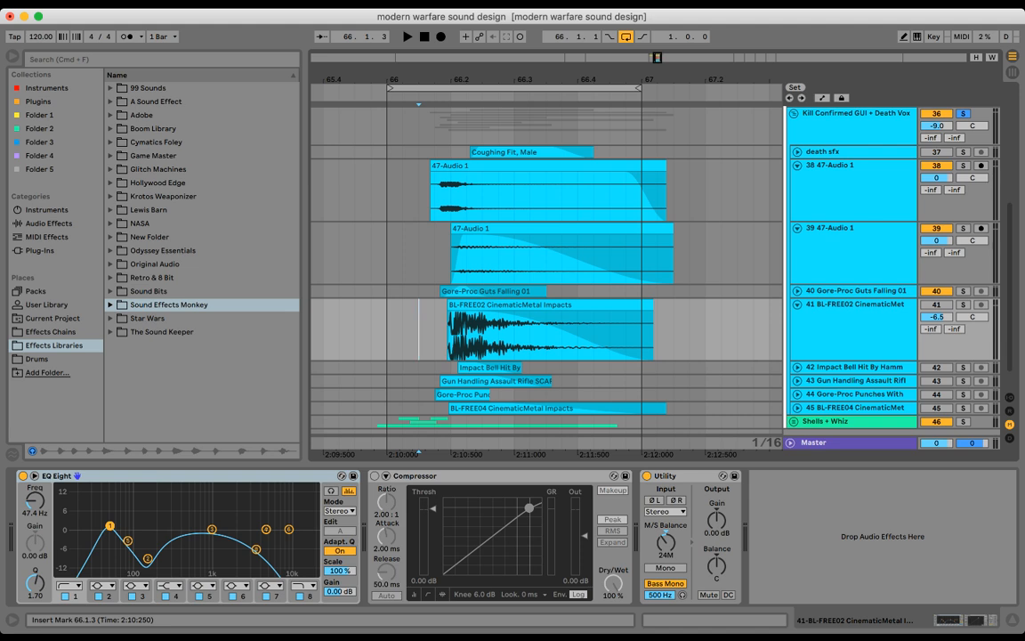
{"action": "key", "text": "Right"}
{"action": "key", "text": "Left"}
{"action": "left_click", "coordinate": [419, 258]}
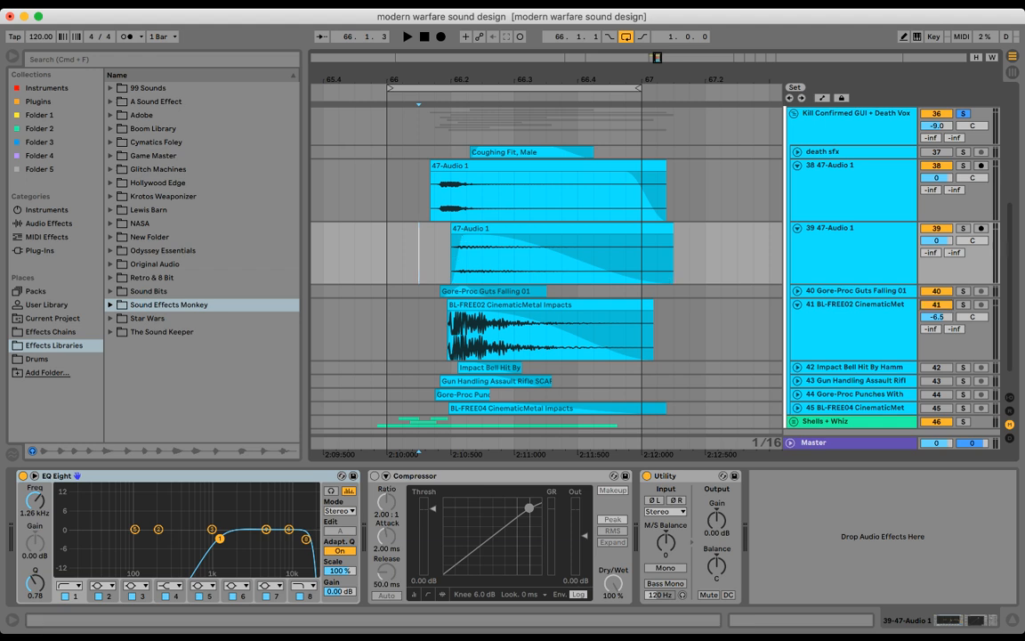
- Fold tracks 38, 39 and 41 inside the Kill Confirmed GUI + Death Vox group
{"action": "left_click", "coordinate": [936, 305]}
{"action": "scroll", "coordinate": [546, 267], "scroll_direction": "up", "scroll_amount": 1}
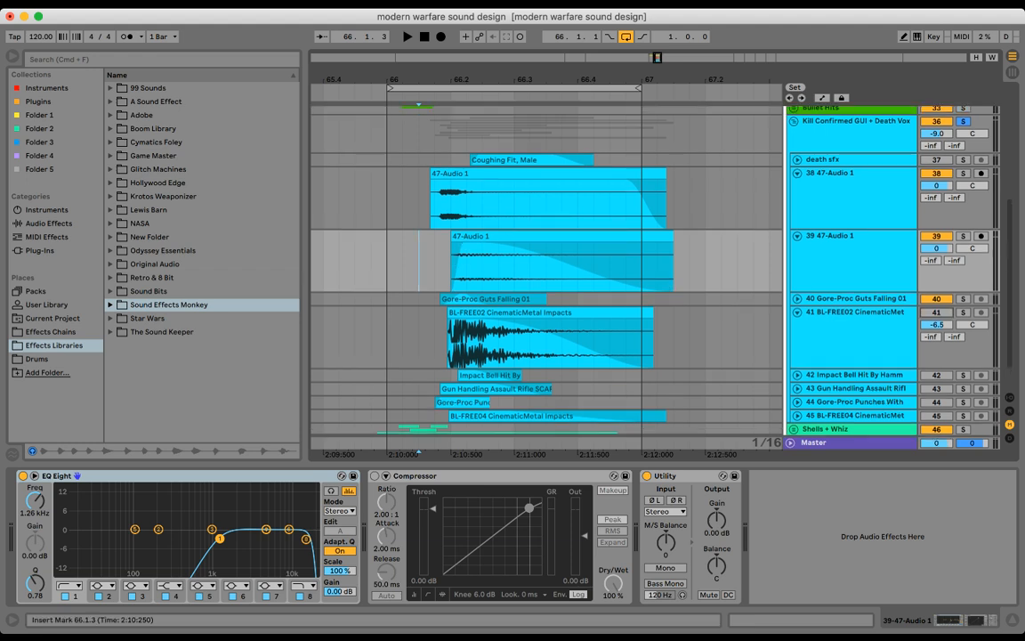
{"action": "left_click", "coordinate": [797, 174]}
{"action": "left_click", "coordinate": [798, 187]}
{"action": "left_click", "coordinate": [798, 214]}
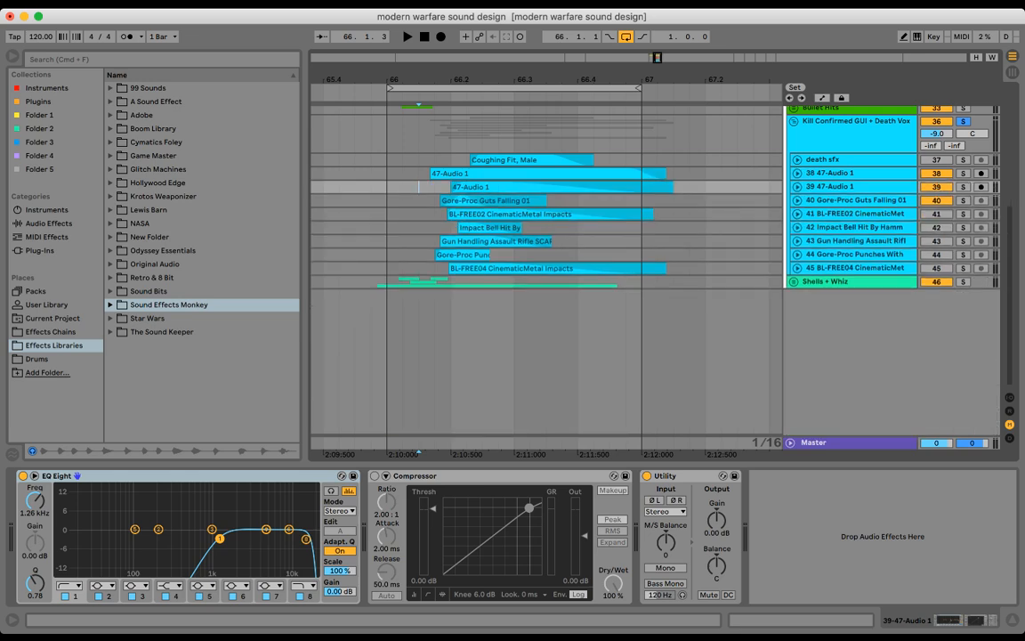
- Turn off the arrangement loop and play the full mix from 65.1.1
{"action": "scroll", "coordinate": [567, 223], "scroll_direction": "down", "scroll_amount": 6}
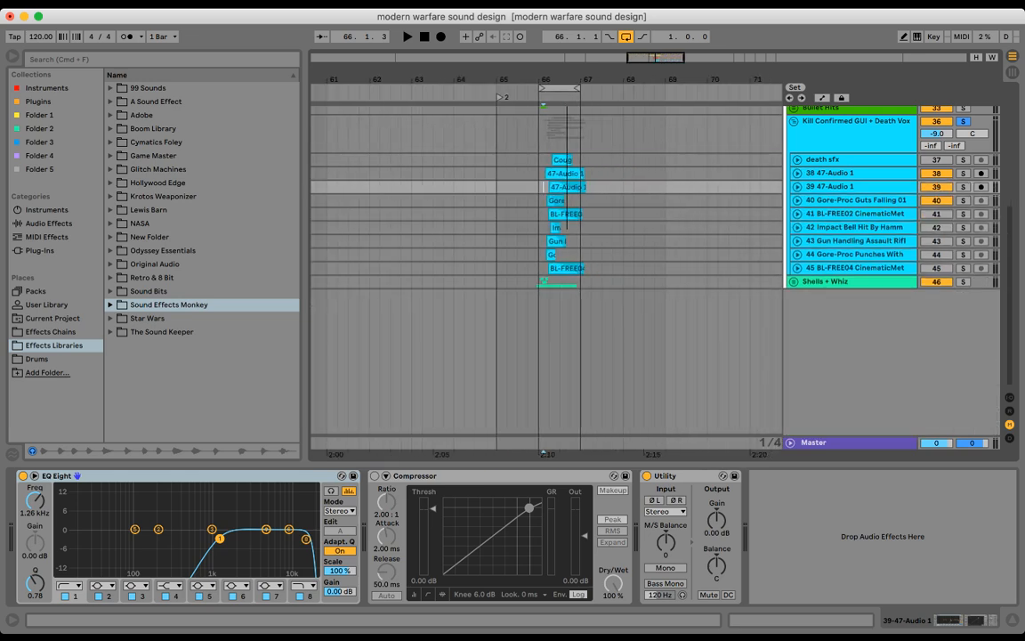
{"action": "scroll", "coordinate": [567, 223], "scroll_direction": "up", "scroll_amount": 3}
{"action": "scroll", "coordinate": [568, 223], "scroll_direction": "up", "scroll_amount": 3}
{"action": "scroll", "coordinate": [567, 223], "scroll_direction": "down", "scroll_amount": 3}
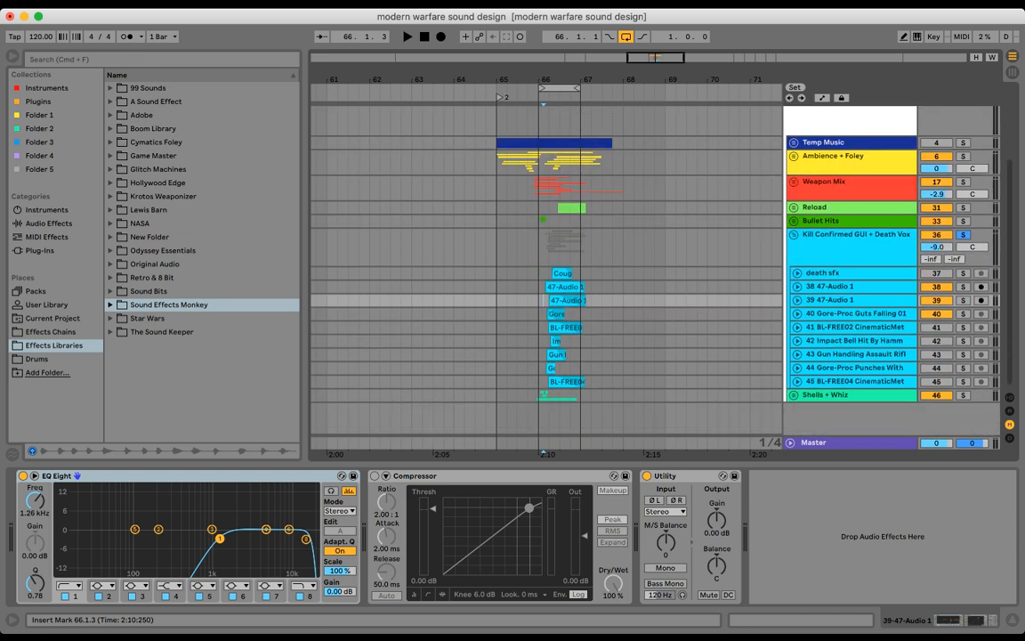
{"action": "left_click", "coordinate": [539, 248]}
{"action": "left_click", "coordinate": [507, 249]}
{"action": "left_click", "coordinate": [578, 88]}
{"action": "key", "text": "super+l"}
{"action": "left_click", "coordinate": [496, 248]}
{"action": "key", "text": "space"}
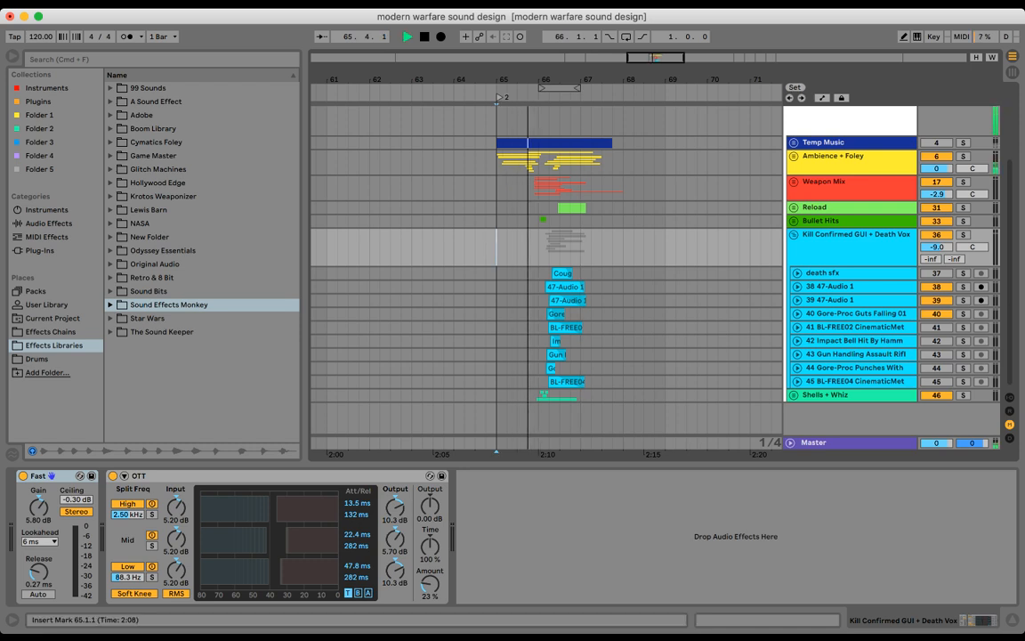
{"action": "key", "text": "space"}
- Replay the mix from 65.1.1 while setting the Kill Confirmed GUI + Death Vox group's volume to -8.2 dB
{"action": "key", "text": "space"}
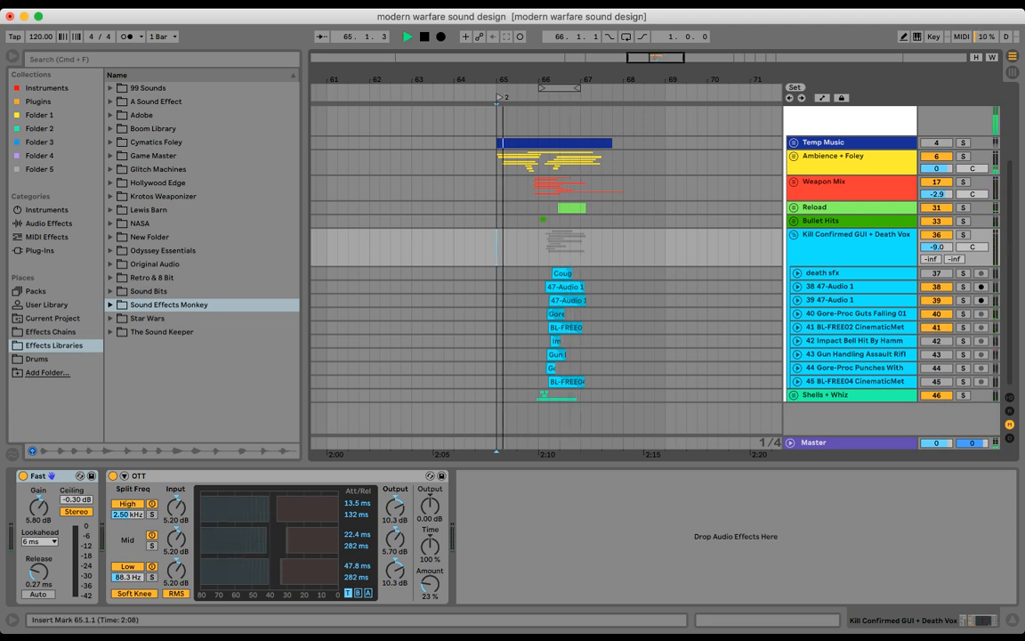
{"action": "left_click_drag", "start_coordinate": [936, 247], "coordinate": [936, 241]}
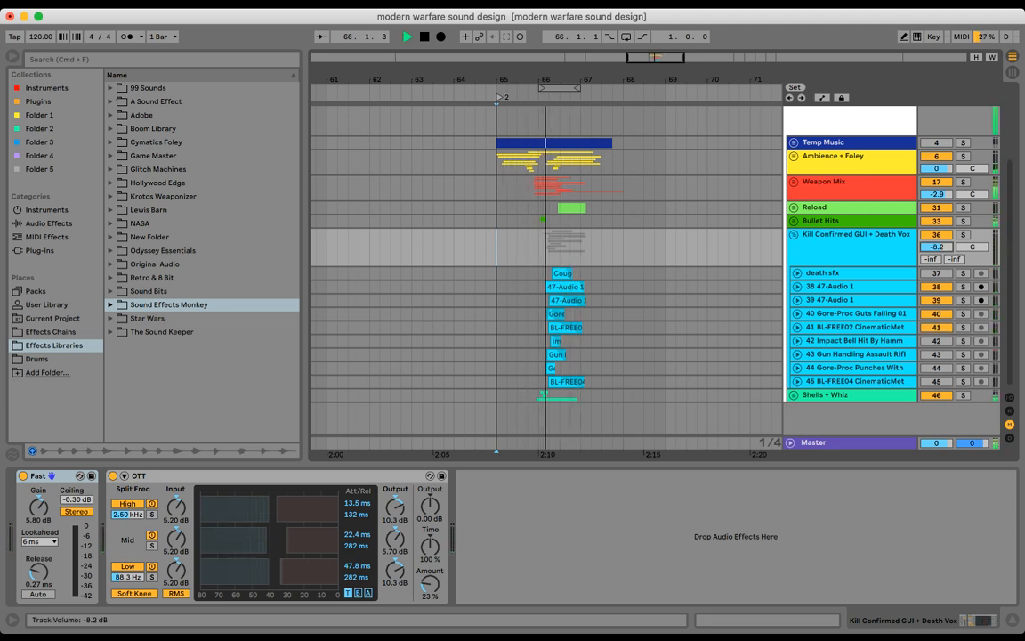
{"action": "key", "text": "space"}
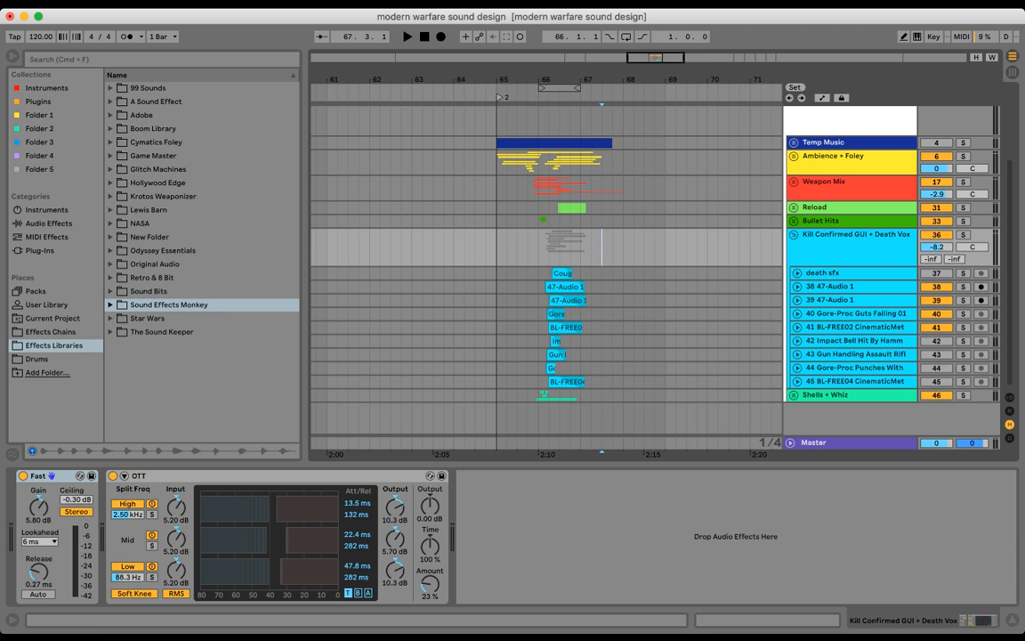
- Highlight all the Kill Confirmed GUI + Death Vox layers from 66.1.1 to 67.1.3
{"action": "left_click_drag", "start_coordinate": [552, 80], "coordinate": [552, 149]}
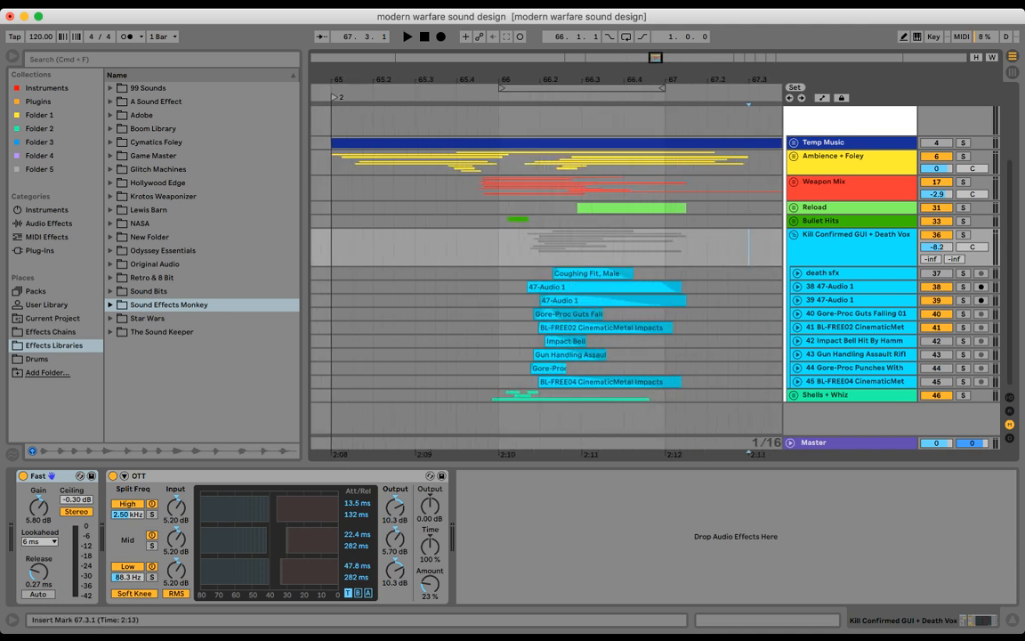
{"action": "left_click_drag", "start_coordinate": [498, 249], "coordinate": [686, 248]}
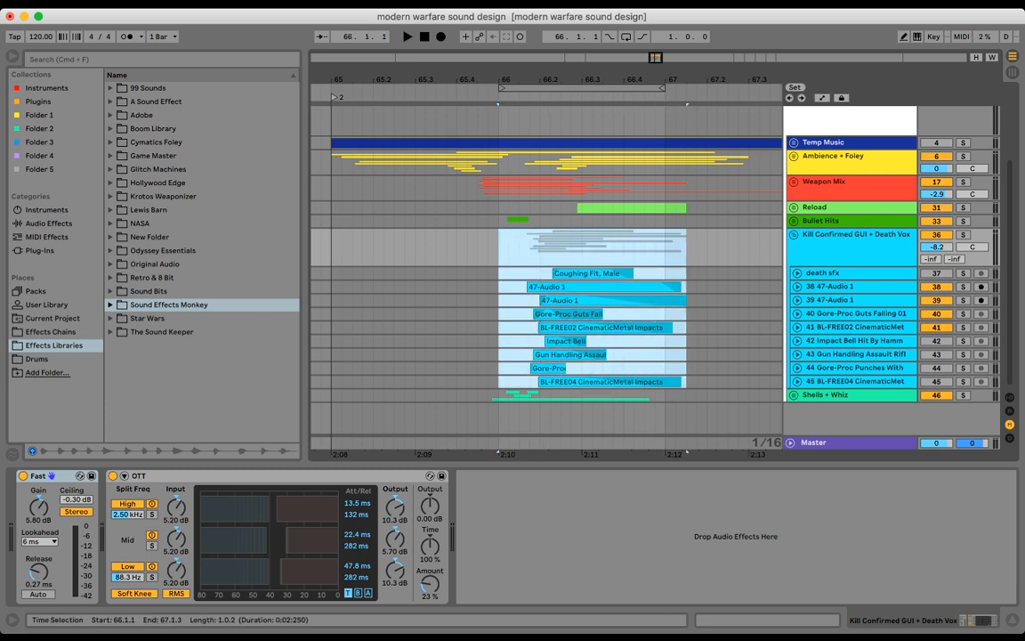
{"action": "left_click", "coordinate": [686, 248]}
{"action": "left_click_drag", "start_coordinate": [708, 248], "coordinate": [508, 381]}
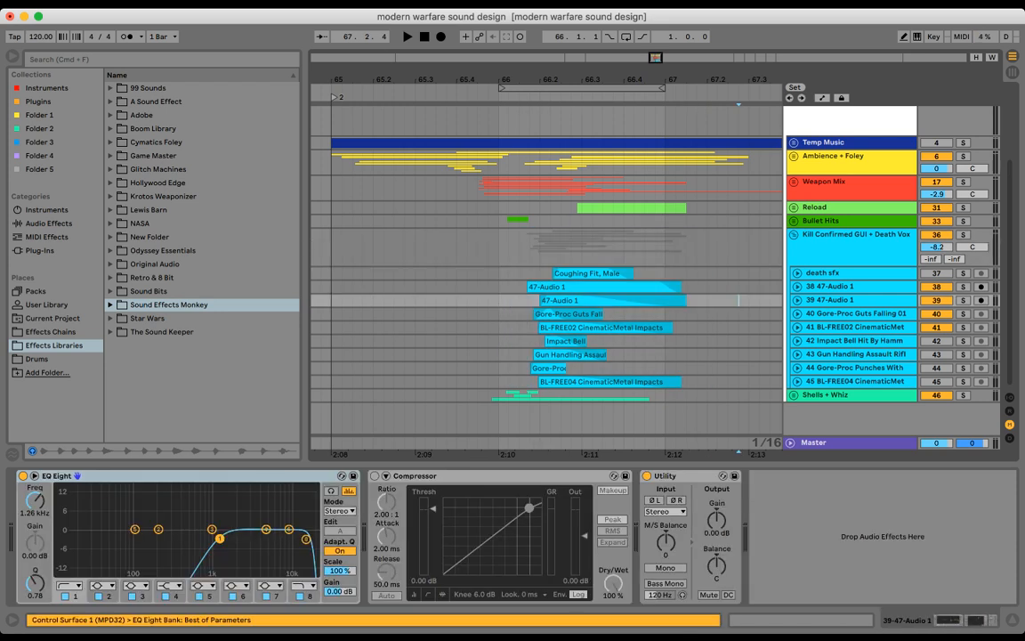
- Unfold track 41 to examine the BL-FREE02 CinematicMetal Impacts waveform and the track's device chain, and fold the track again
{"action": "left_click", "coordinate": [797, 328]}
{"action": "scroll", "coordinate": [798, 327], "scroll_direction": "down", "scroll_amount": 2}
{"action": "left_click", "coordinate": [488, 313]}
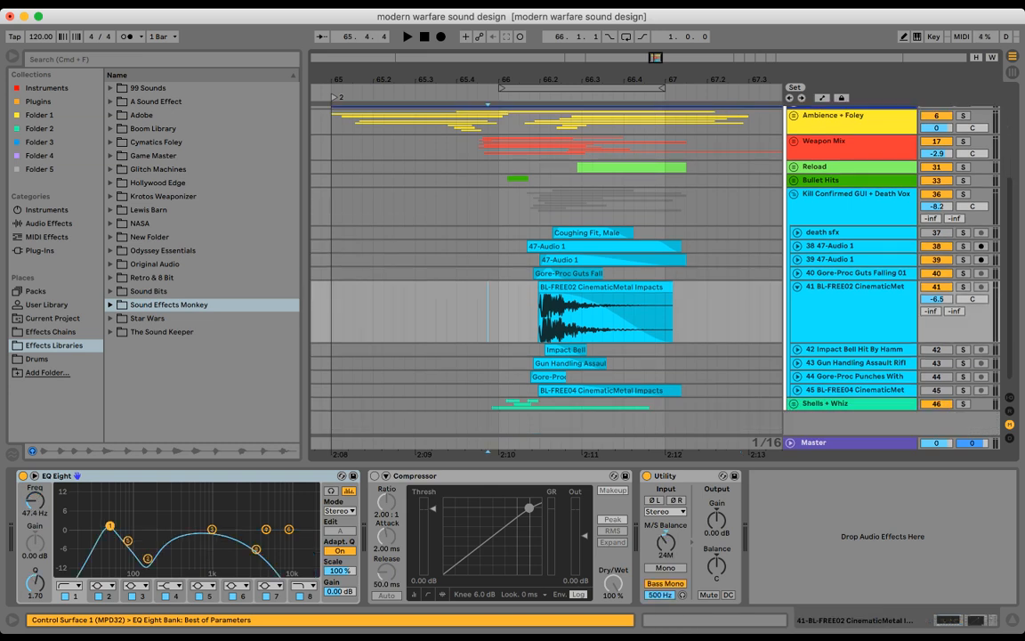
{"action": "left_click_drag", "start_coordinate": [555, 294], "coordinate": [562, 295]}
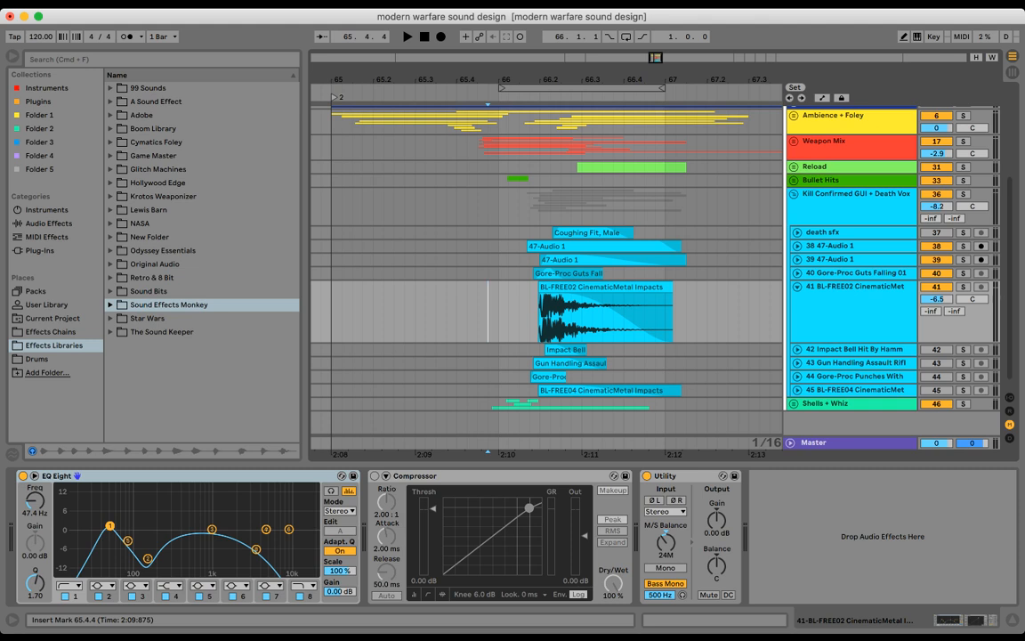
{"action": "key", "text": "u"}
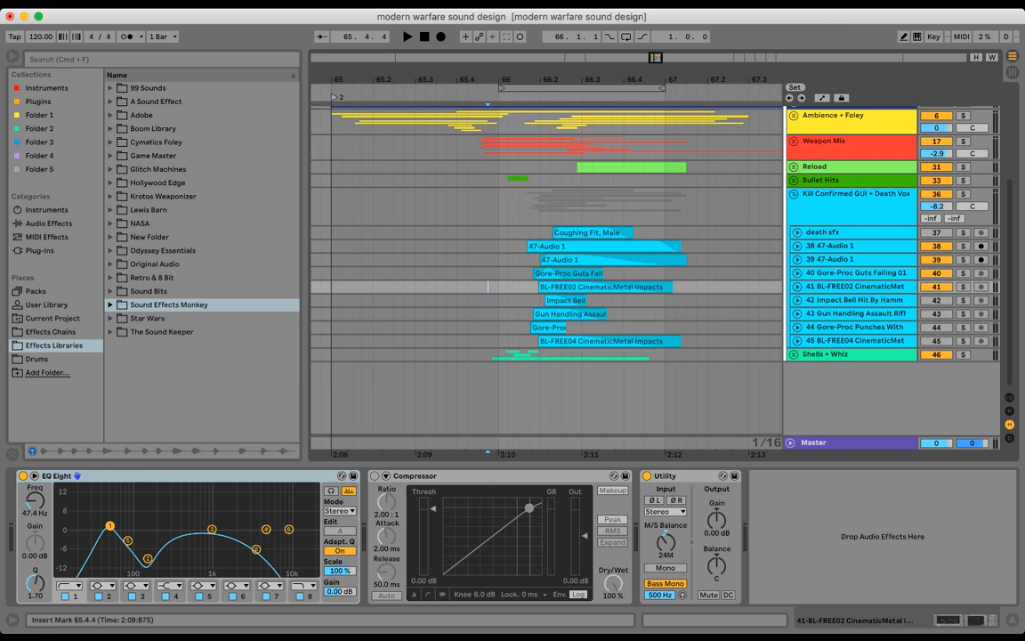
- Highlight the range around track 41's BL-FREE02 CinematicMetal Impacts clip from 65.4.1 to 67.3.1
{"action": "key", "text": "minus"}
{"action": "key", "text": "plus"}
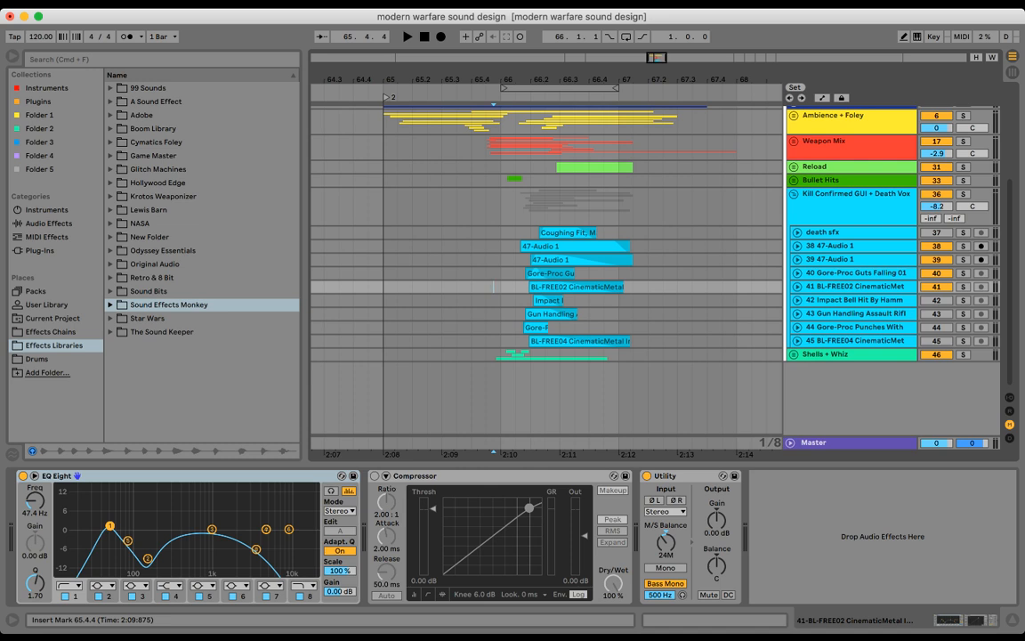
{"action": "left_click_drag", "start_coordinate": [485, 286], "coordinate": [663, 289]}
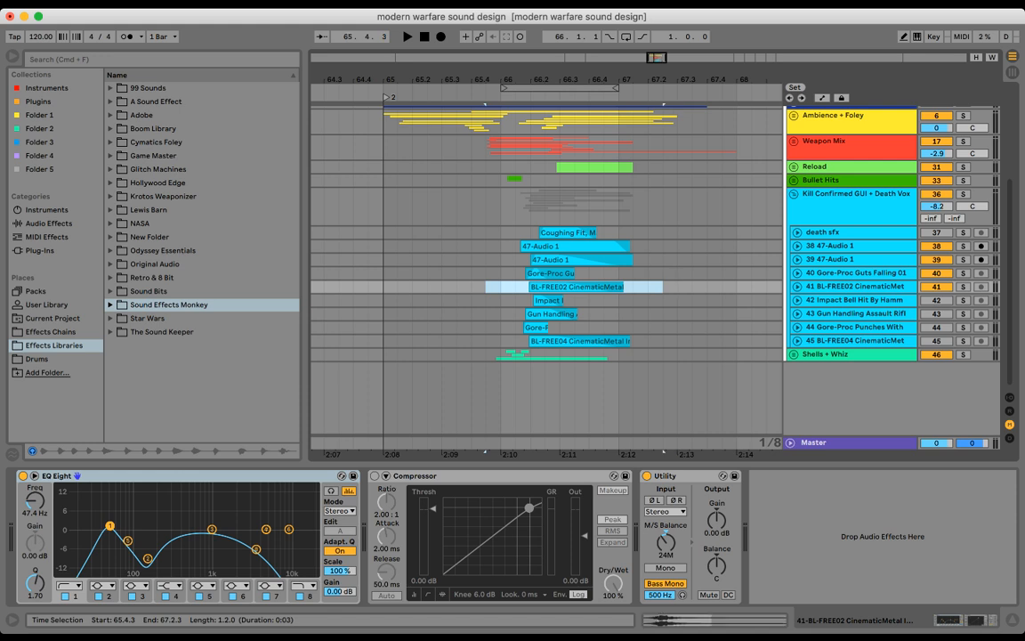
{"action": "key", "text": "Right"}
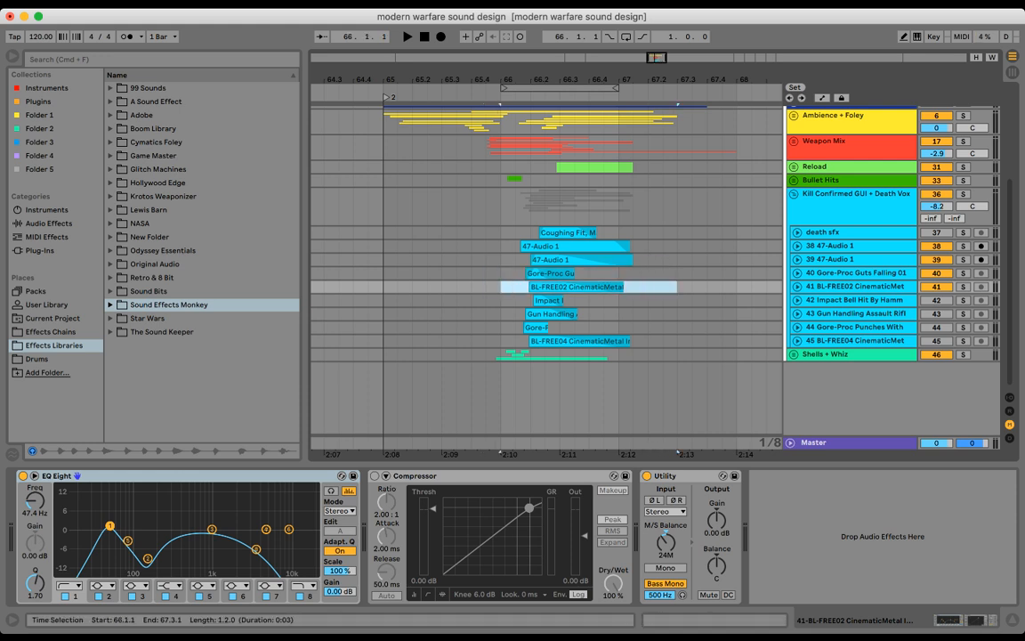
{"action": "left_click_drag", "start_coordinate": [677, 288], "coordinate": [471, 288]}
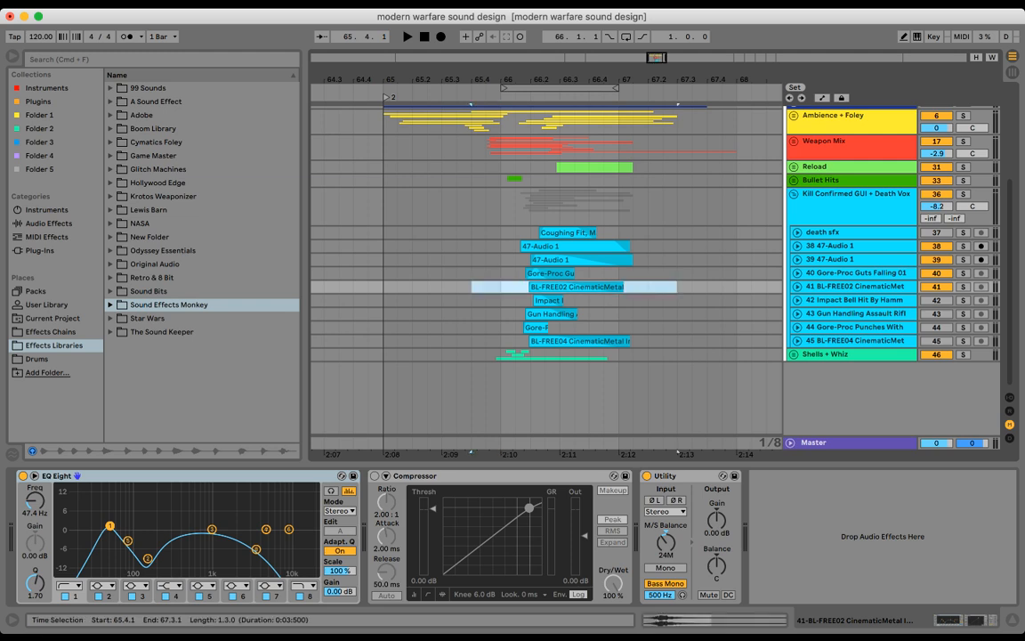
- Fold the Kill Confirmed GUI + Death Vox group and unfold the Shells + Whiz group
{"action": "left_click", "coordinate": [794, 194]}
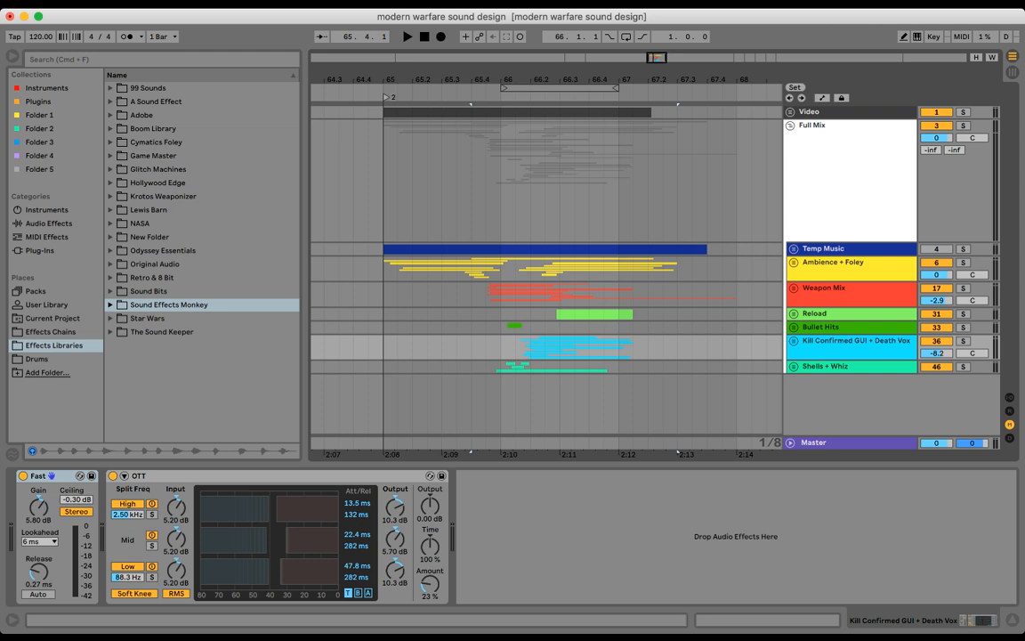
{"action": "left_click", "coordinate": [794, 367]}
{"action": "scroll", "coordinate": [534, 267], "scroll_direction": "down", "scroll_amount": 4}
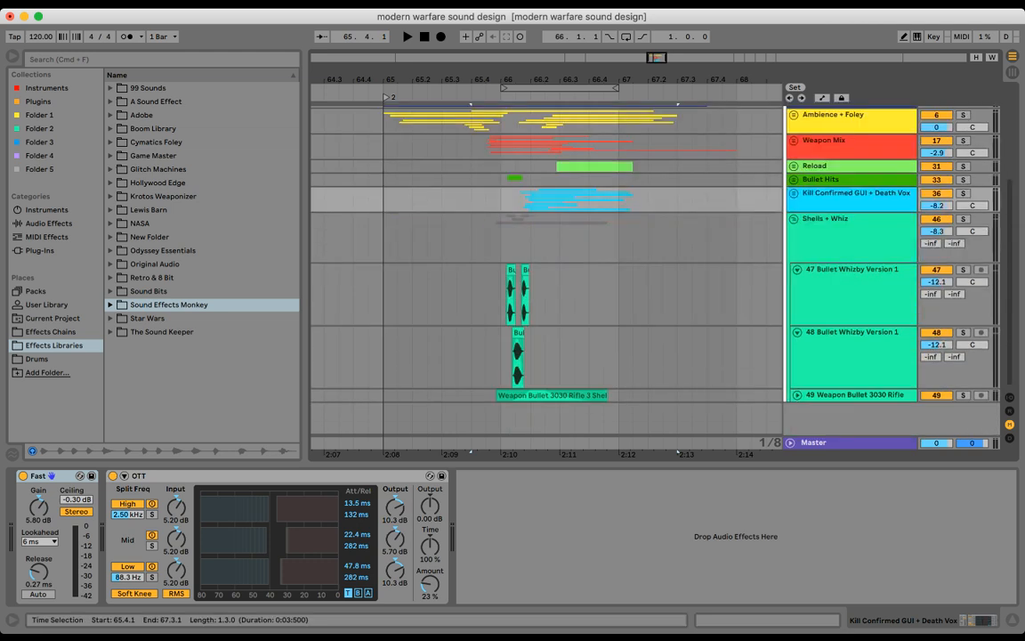
- Solo the Shells + Whiz group and play it from 65.3.3, and again from 65.4.1
{"action": "left_click", "coordinate": [486, 239]}
{"action": "left_click", "coordinate": [456, 238]}
{"action": "left_click", "coordinate": [963, 218]}
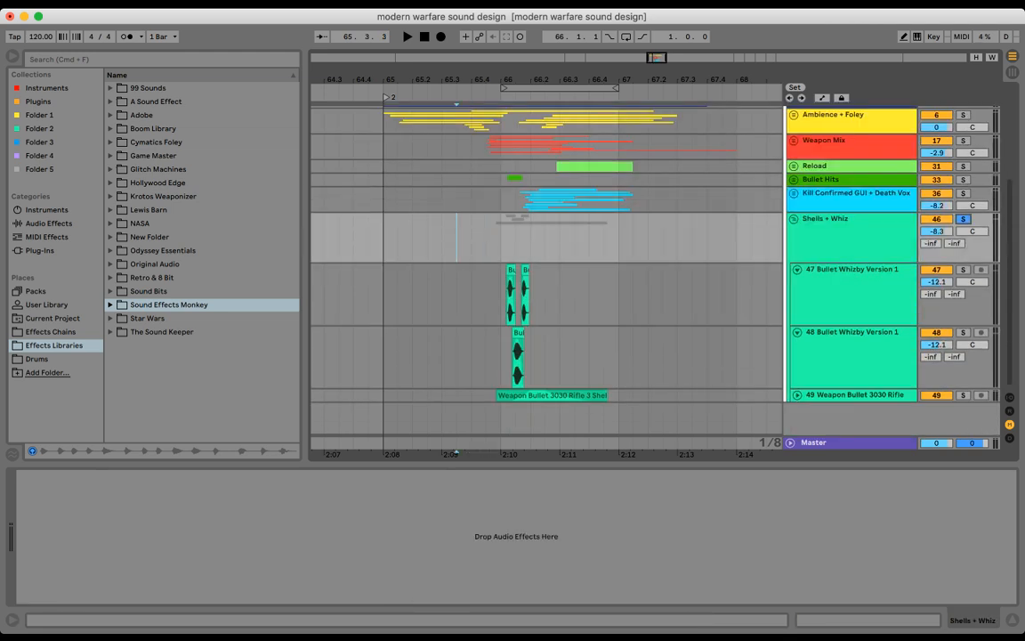
{"action": "key", "text": "space"}
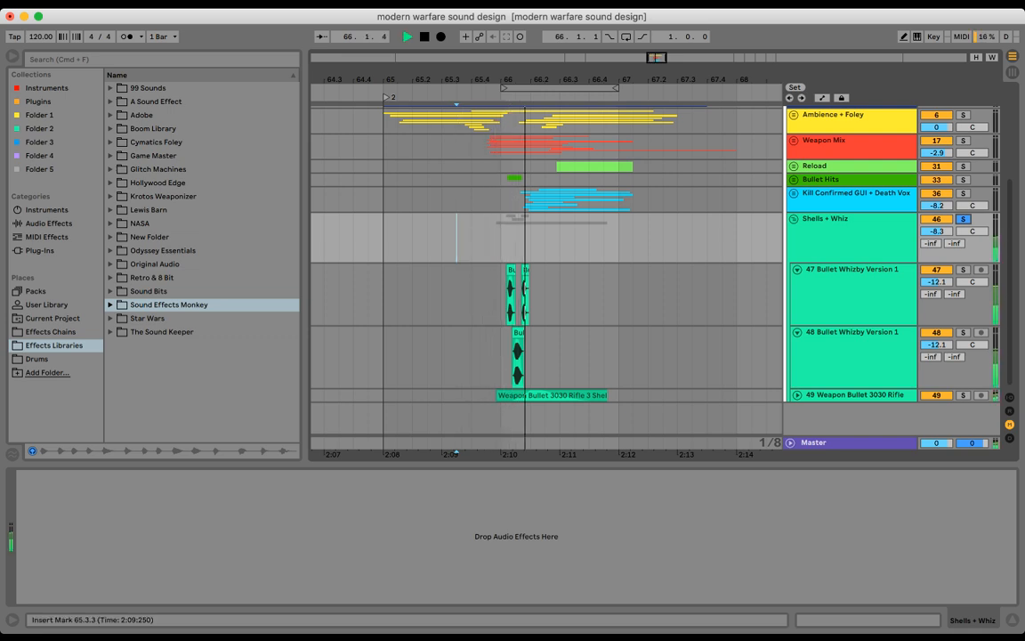
{"action": "key", "text": "space"}
{"action": "left_click", "coordinate": [472, 238]}
{"action": "key", "text": "space"}
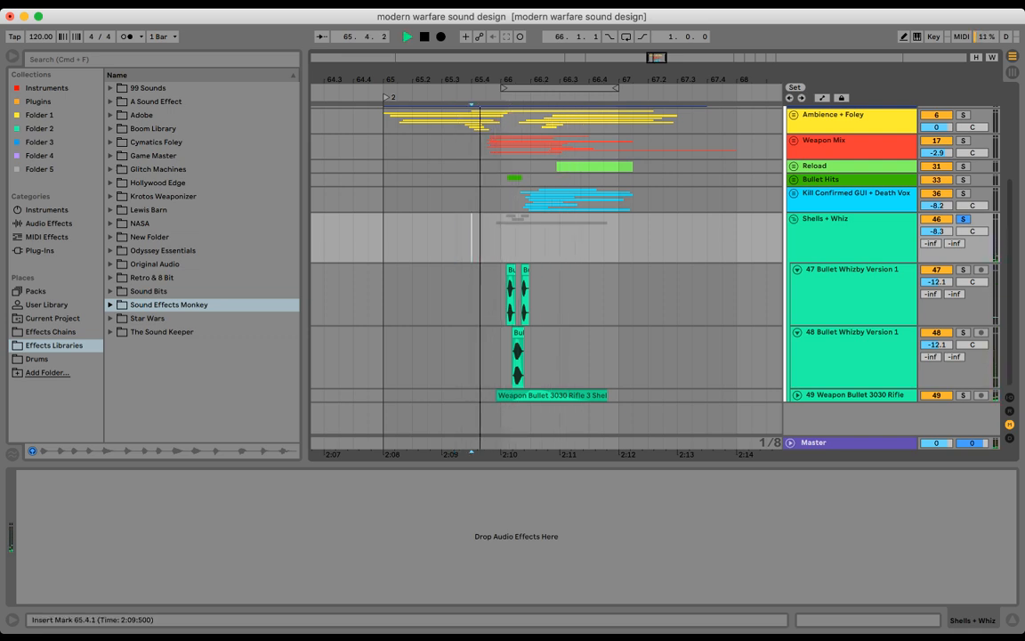
{"action": "key", "text": "space"}
- Highlight the Bullet Whizby clips on tracks 47 and 48 from 66.1.1 to 66.3.1, and clear the highlight
{"action": "left_click_drag", "start_coordinate": [516, 80], "coordinate": [507, 270]}
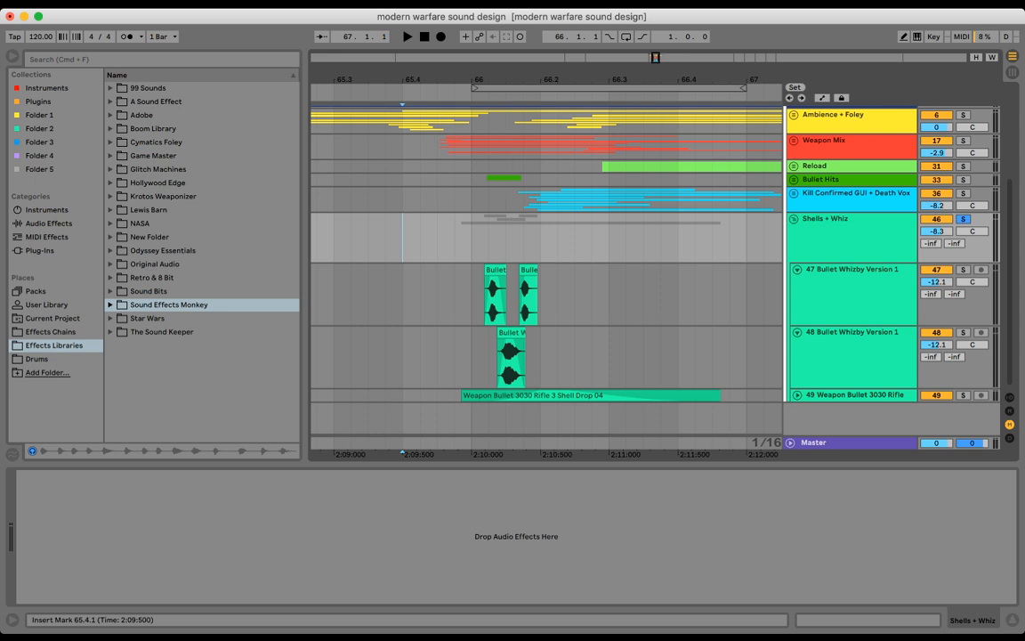
{"action": "left_click_drag", "start_coordinate": [524, 239], "coordinate": [609, 298]}
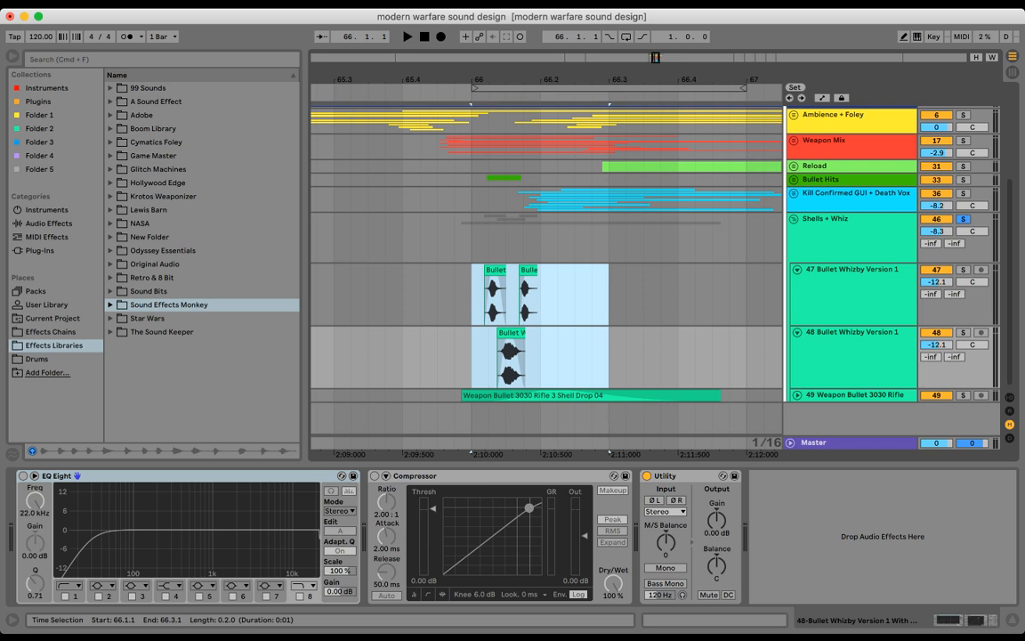
{"action": "left_click", "coordinate": [625, 298]}
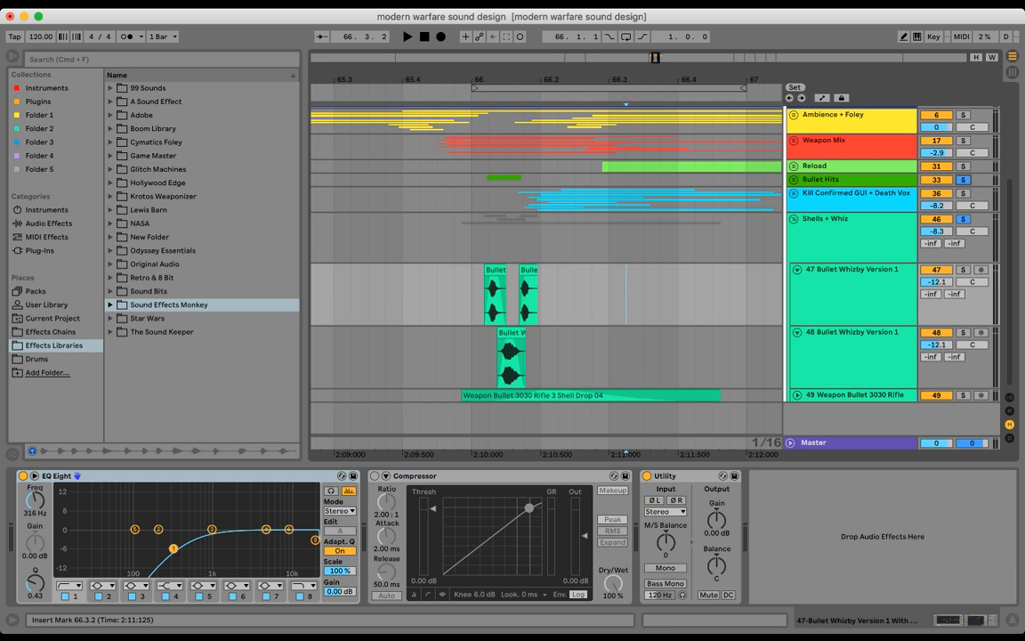
- Play the soloed Bullet Hits and Shells + Whiz groups together from 65.4.4, and stop playback
{"action": "left_click", "coordinate": [455, 238]}
{"action": "key", "text": "space"}
{"action": "key", "text": "space"}
{"action": "key", "text": "space"}
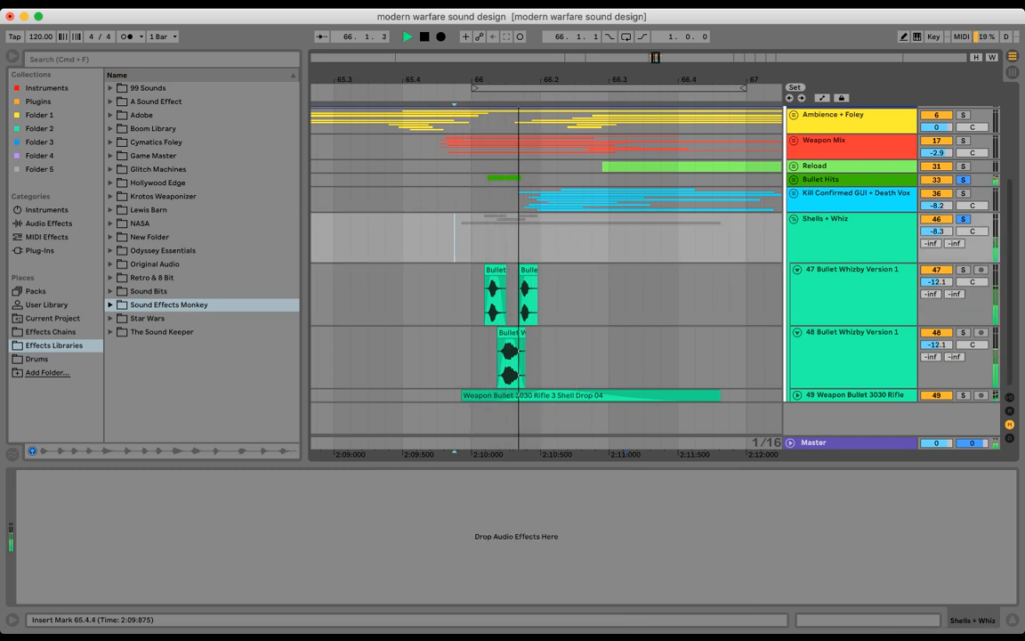
{"action": "key", "text": "space"}
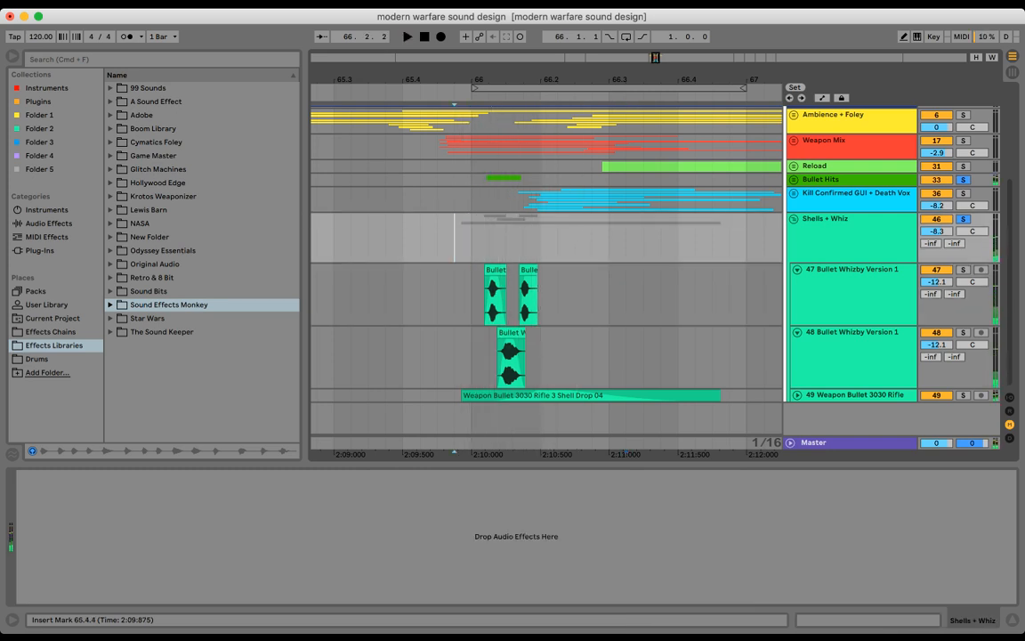
- Select Bullet Whizby tracks 47 and 48 together and highlight their clips from 65.4.4 to 66.2.3
{"action": "left_click", "coordinate": [852, 269]}
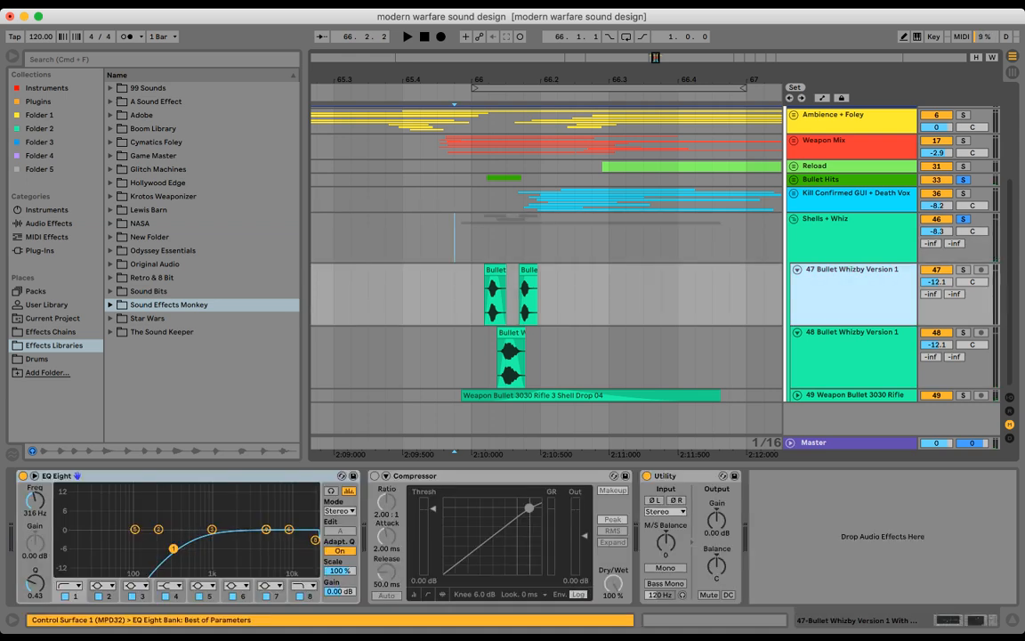
{"action": "left_click", "coordinate": [851, 333], "text": "shift"}
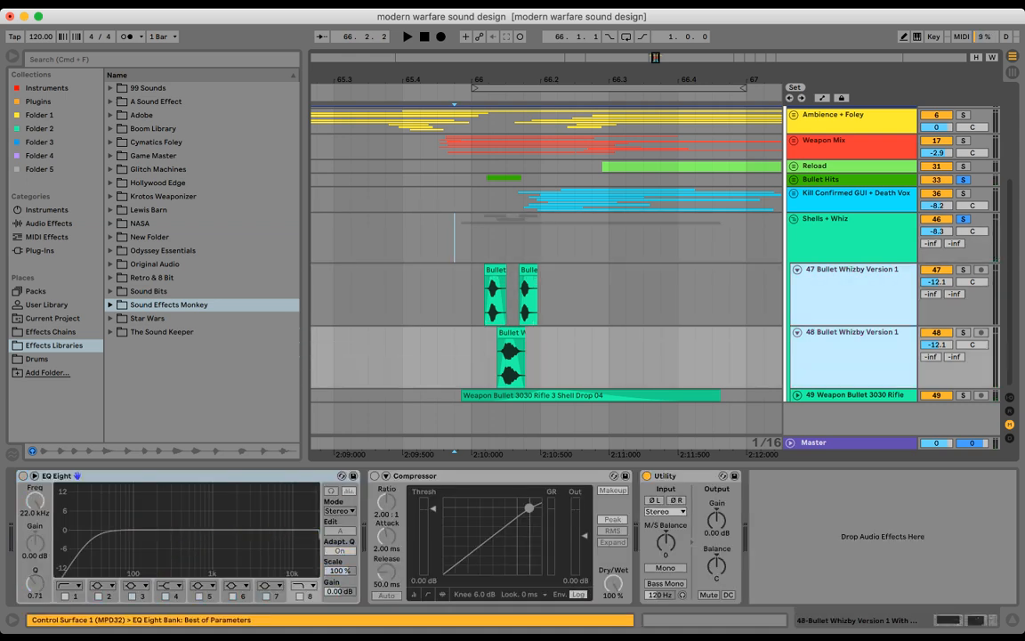
{"action": "left_click_drag", "start_coordinate": [536, 278], "coordinate": [454, 358]}
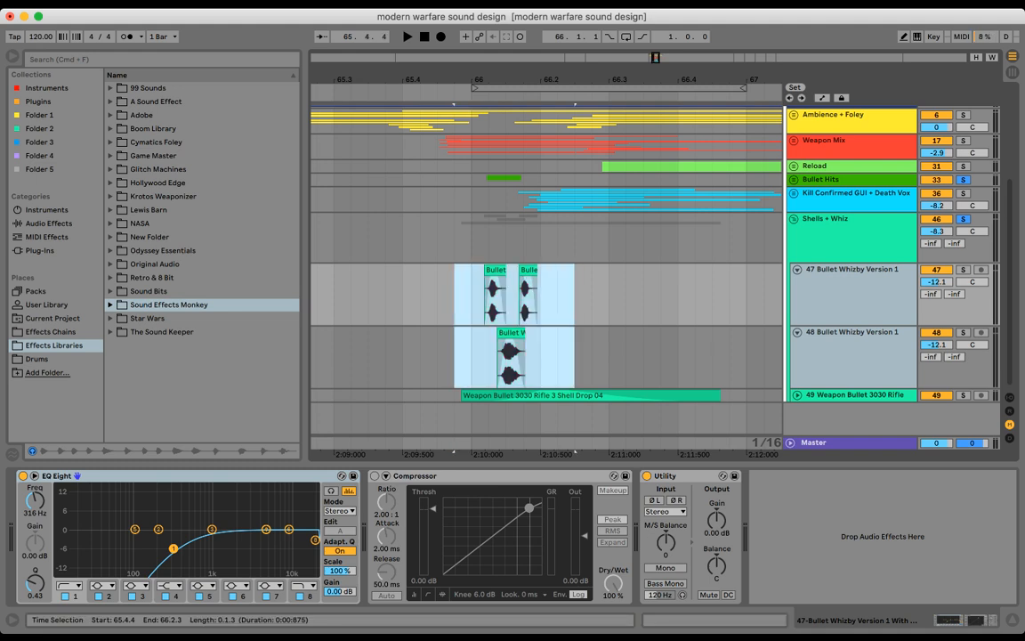
{"action": "left_click", "coordinate": [849, 222]}
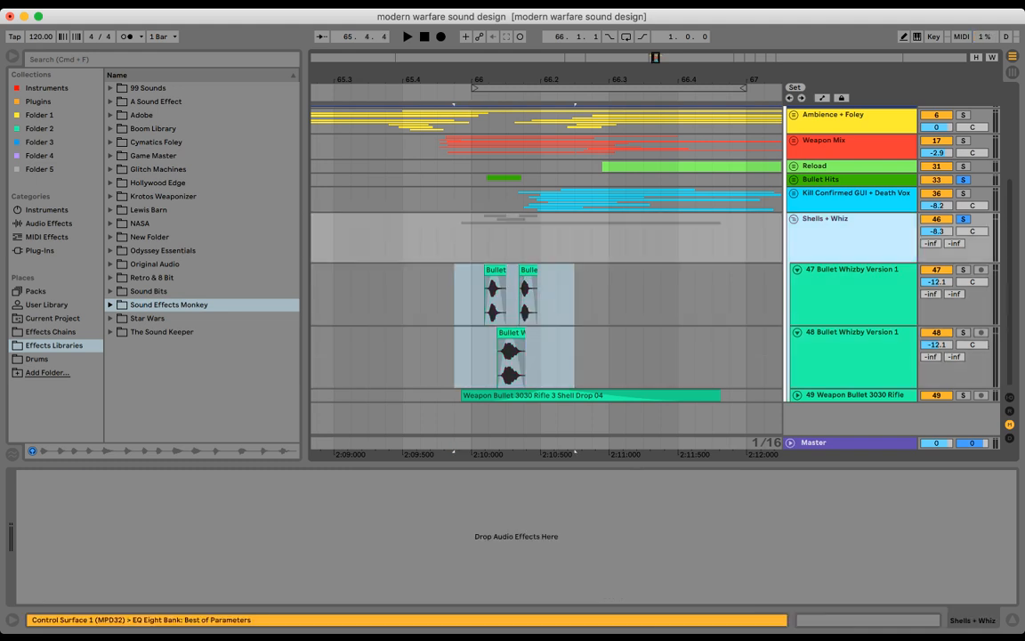
{"action": "left_click", "coordinate": [851, 271]}
{"action": "left_click", "coordinate": [852, 334], "text": "shift"}
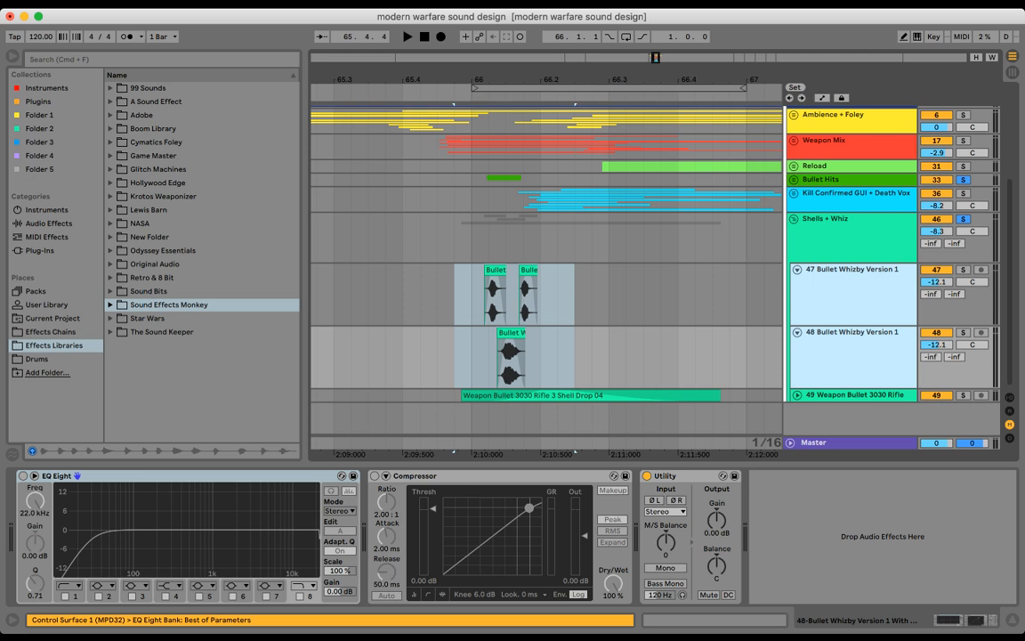
- Select the Bullet Hits group and highlight its content up to 66.2.1
{"action": "left_click", "coordinate": [523, 149]}
{"action": "left_click", "coordinate": [851, 180]}
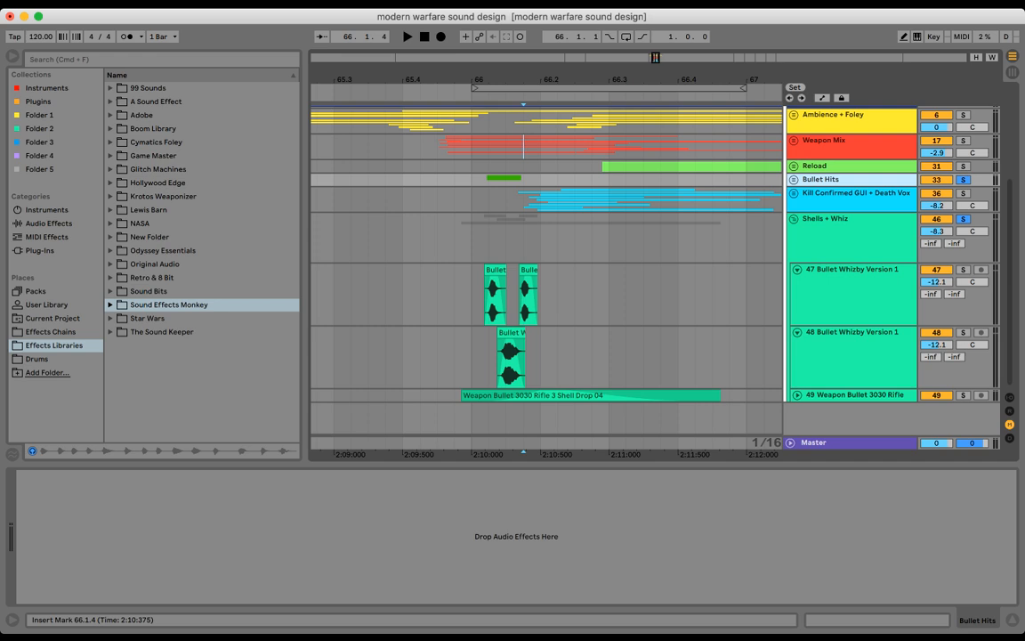
{"action": "mouse_move", "coordinate": [487, 180]}
{"action": "left_mouse_down"}
{"action": "mouse_move", "coordinate": [541, 196]}
{"action": "mouse_move", "coordinate": [466, 179]}
{"action": "left_mouse_up"}
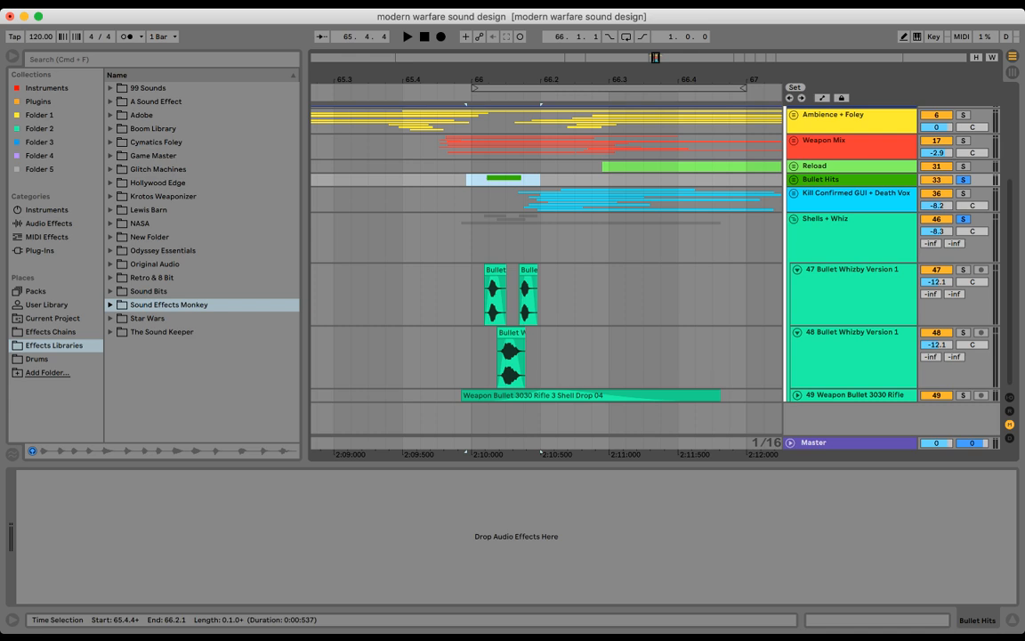
- Place the insert mark at 65.4.4 and take the Shells + Whiz and Bullet Hits groups out of solo
{"action": "left_click", "coordinate": [471, 201]}
{"action": "left_click", "coordinate": [471, 239]}
{"action": "left_click", "coordinate": [455, 238]}
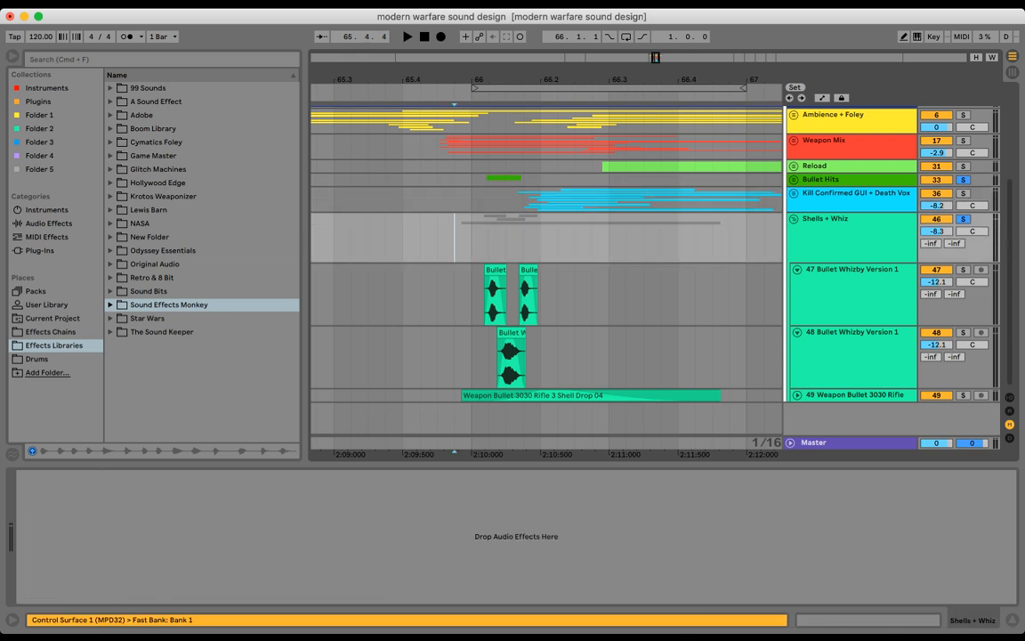
{"action": "left_click", "coordinate": [963, 219]}
{"action": "left_click", "coordinate": [937, 219]}
{"action": "left_click", "coordinate": [936, 219]}
- Unfold track 49 and highlight the range around its Weapon Bullet 3030 Rifle 3 Shell Drop 04 clip from 65.4.2 to 67.1.1
{"action": "left_click", "coordinate": [797, 332]}
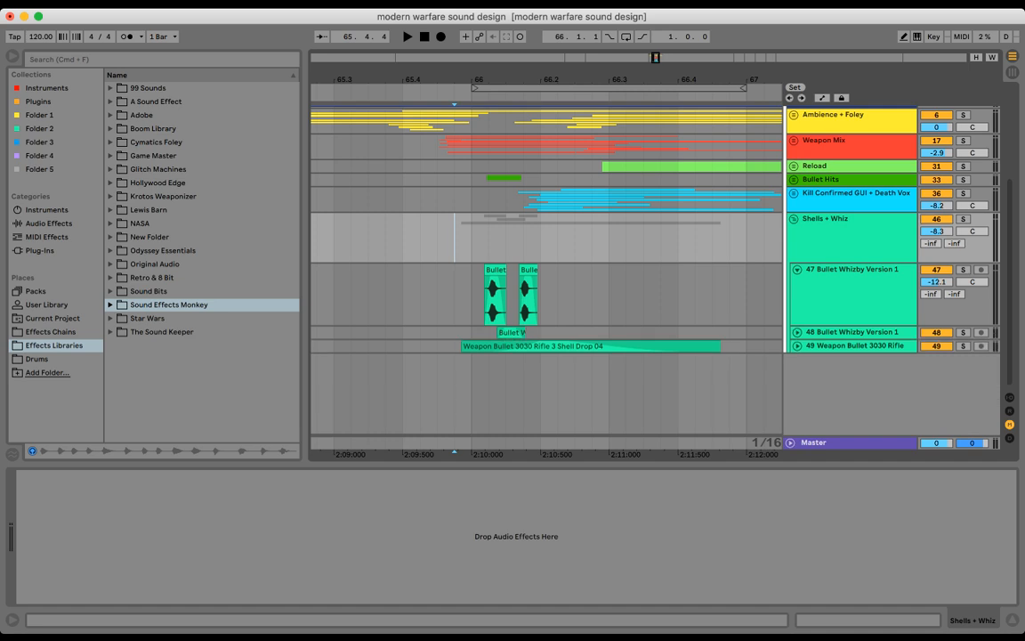
{"action": "left_click", "coordinate": [797, 332]}
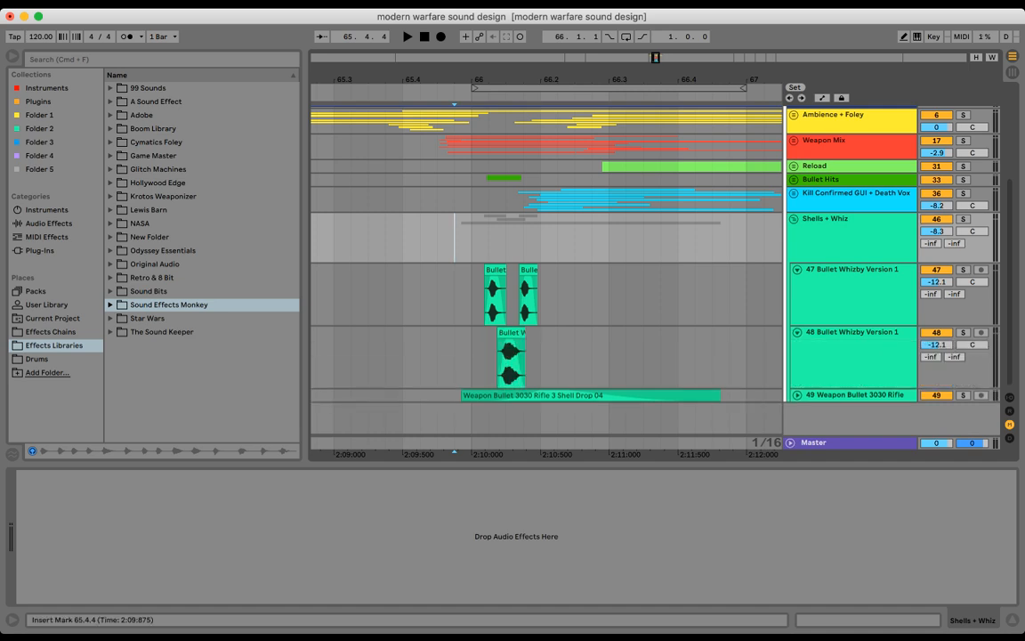
{"action": "left_click", "coordinate": [797, 395]}
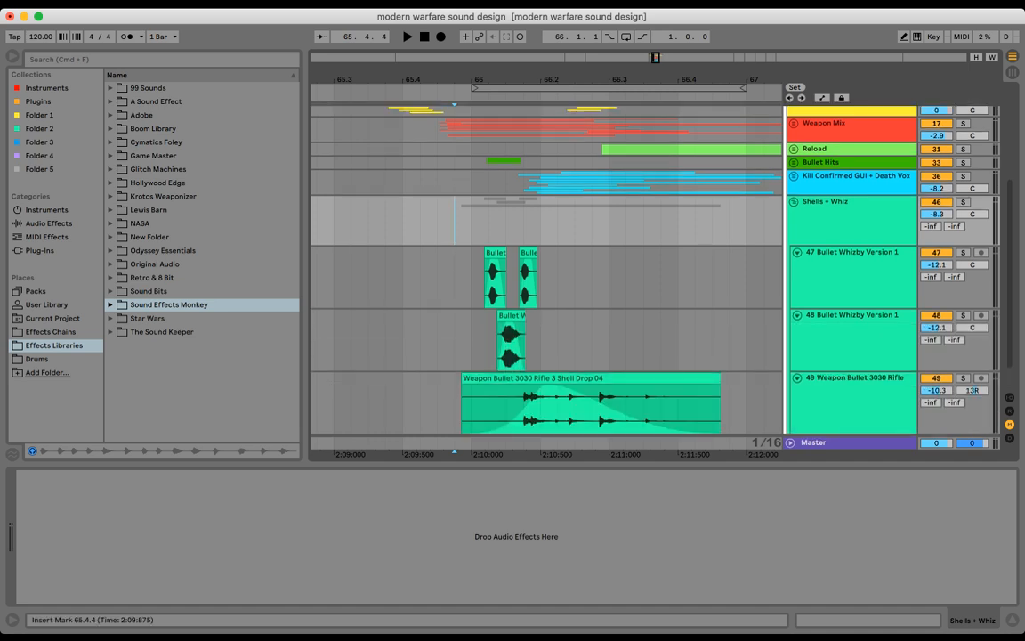
{"action": "left_click_drag", "start_coordinate": [420, 406], "coordinate": [747, 406]}
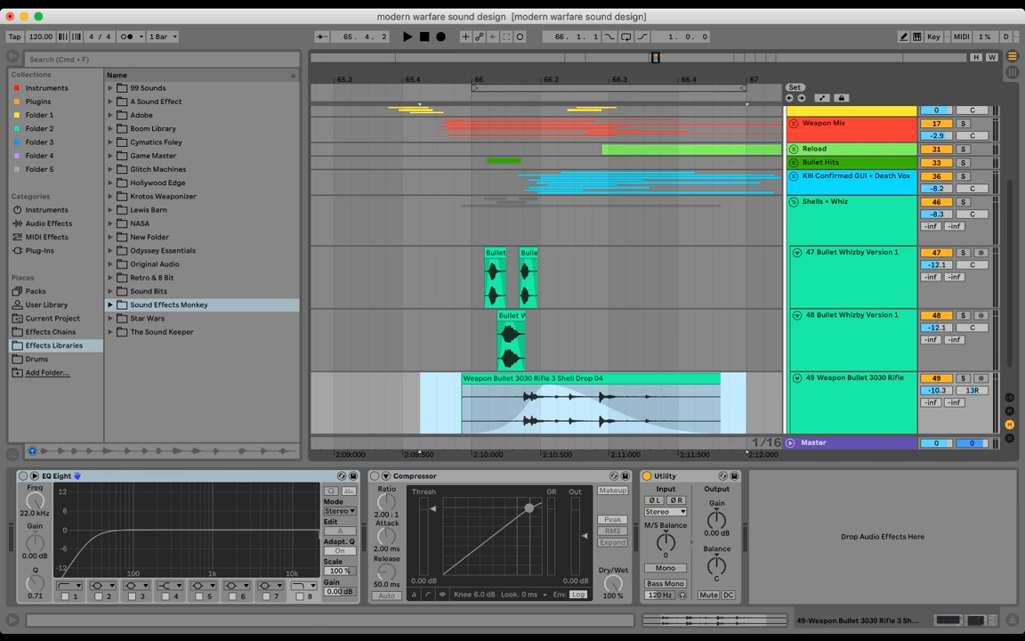
- Fold the Shells + Whiz group and unfold the Weapon Mix group
{"action": "left_click", "coordinate": [793, 202]}
{"action": "left_click", "coordinate": [794, 288]}
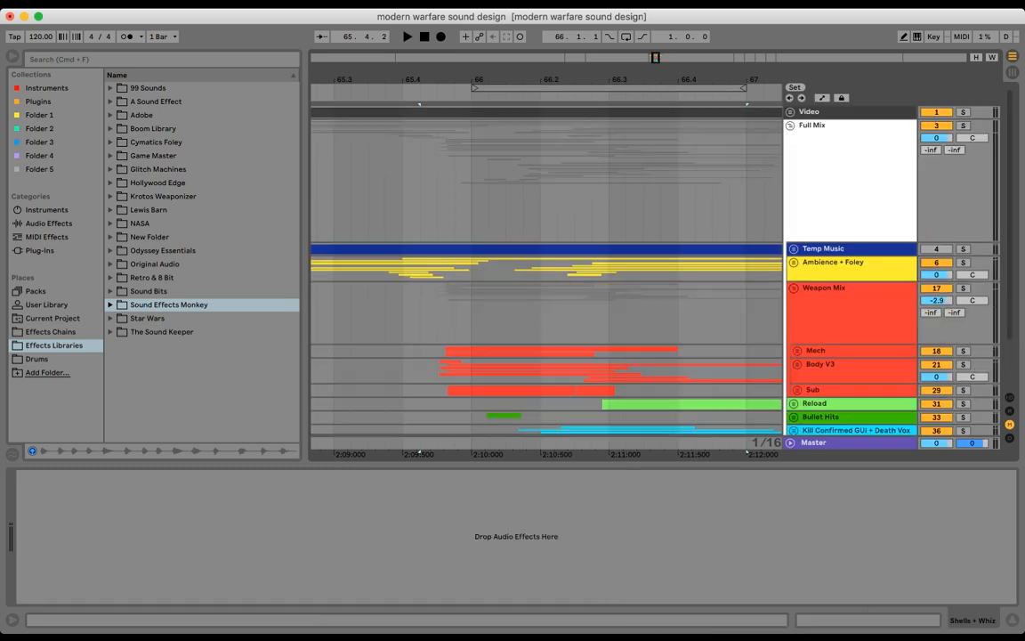
{"action": "left_click_drag", "start_coordinate": [575, 80], "coordinate": [549, 45]}
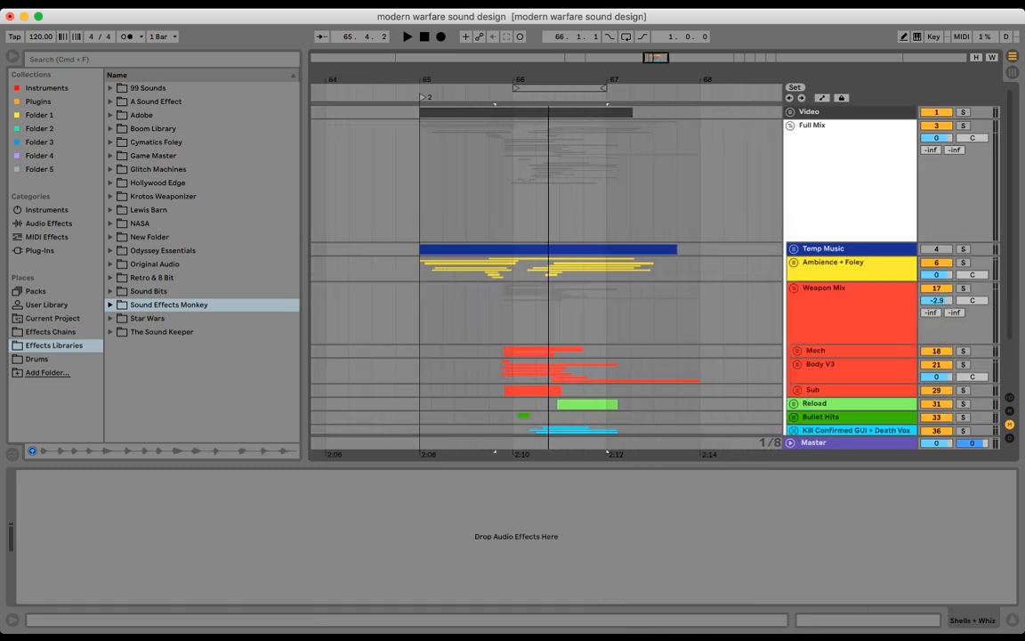
{"action": "scroll", "coordinate": [548, 267], "scroll_direction": "down", "scroll_amount": 3}
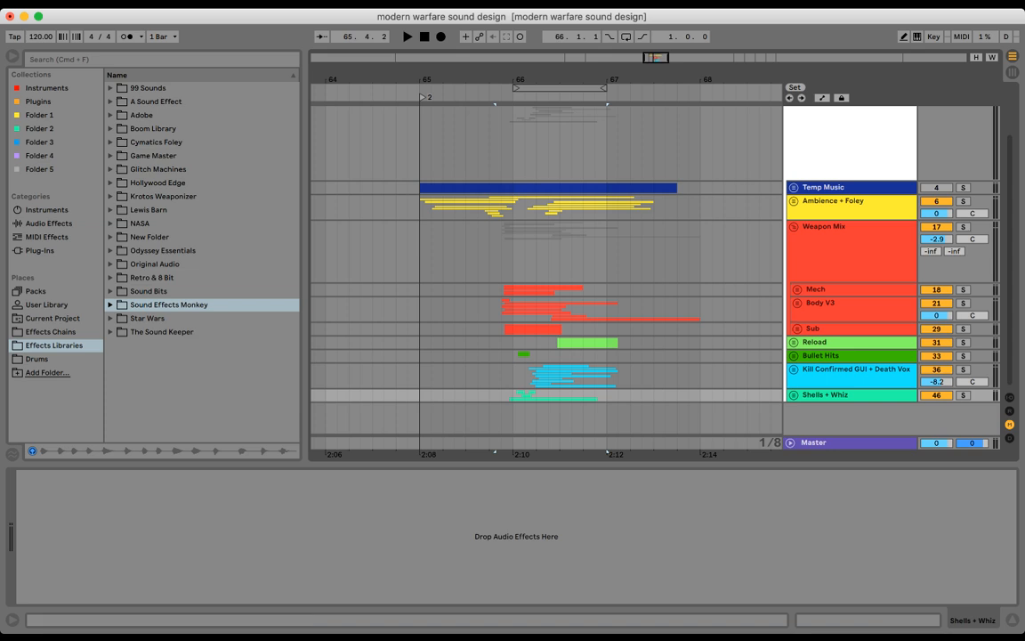
- Unfold the Sub, Body V3 and Mech subgroups of the Weapon Mix, and fold Mech and Body V3 again
{"action": "left_click", "coordinate": [798, 330]}
{"action": "left_click", "coordinate": [797, 303]}
{"action": "left_click", "coordinate": [797, 290]}
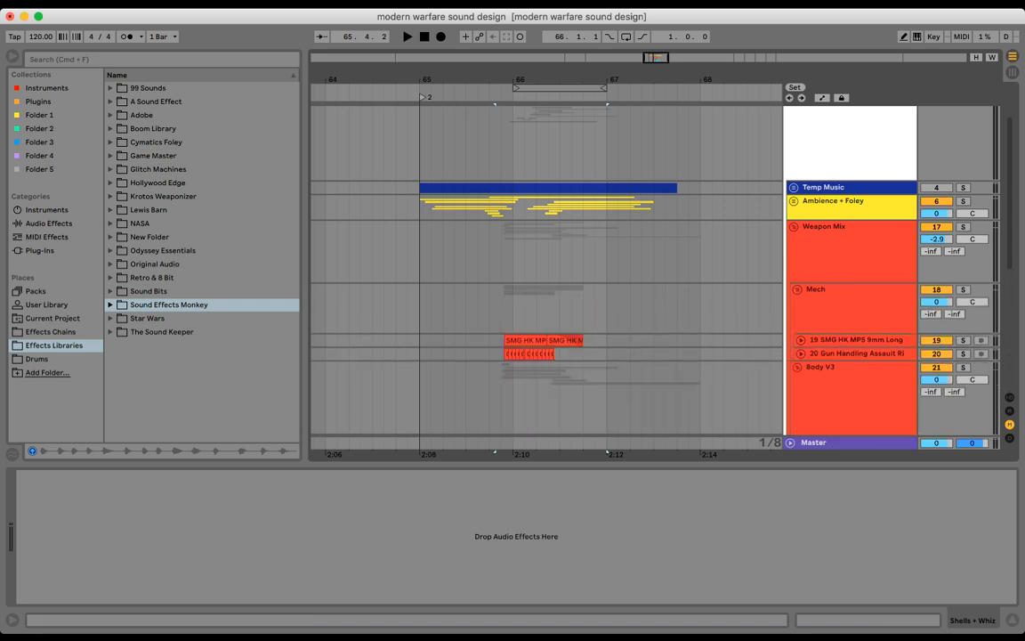
{"action": "left_click", "coordinate": [797, 291]}
{"action": "left_click", "coordinate": [798, 303]}
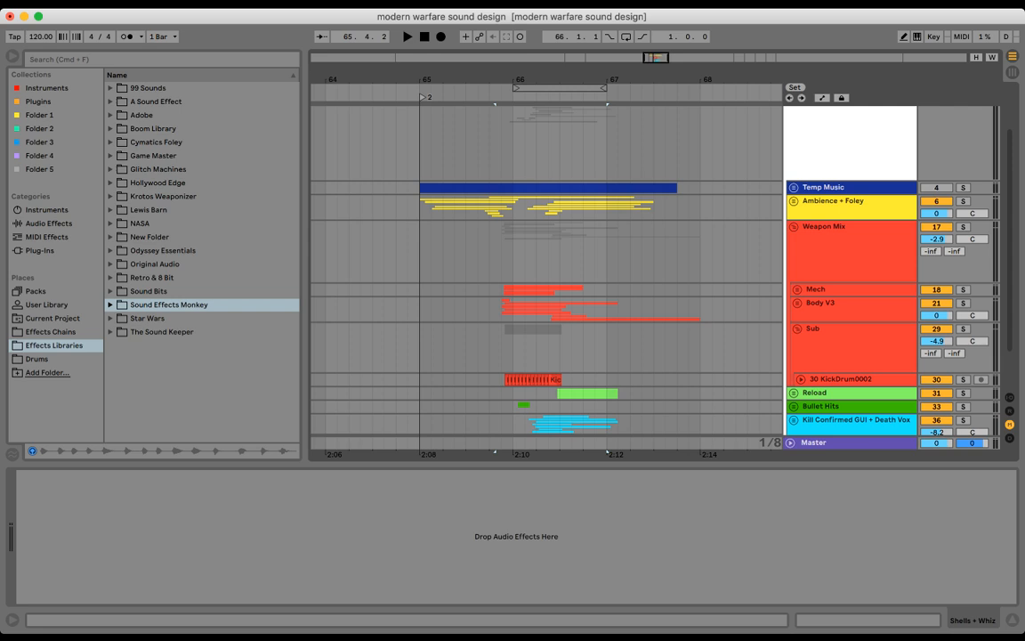
- Examine the effect chains on the Weapon Mix group and the Full Mix group
{"action": "left_click", "coordinate": [837, 249]}
{"action": "scroll", "coordinate": [837, 240], "scroll_direction": "up", "scroll_amount": 3}
{"action": "left_click", "coordinate": [836, 160]}
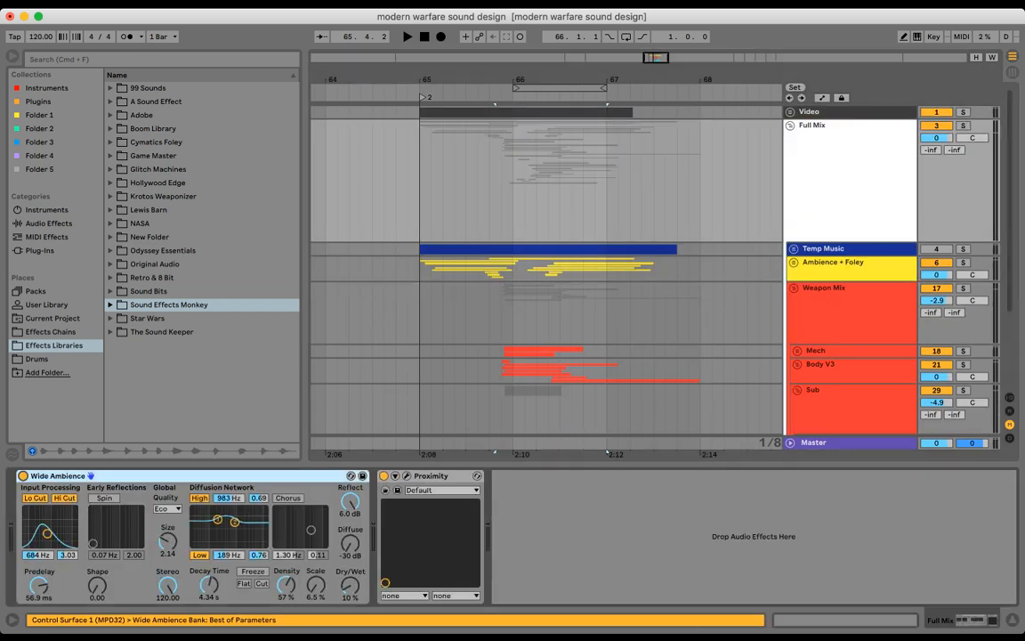
{"action": "scroll", "coordinate": [836, 267], "scroll_direction": "down", "scroll_amount": 2}
{"action": "scroll", "coordinate": [837, 267], "scroll_direction": "down", "scroll_amount": 2}
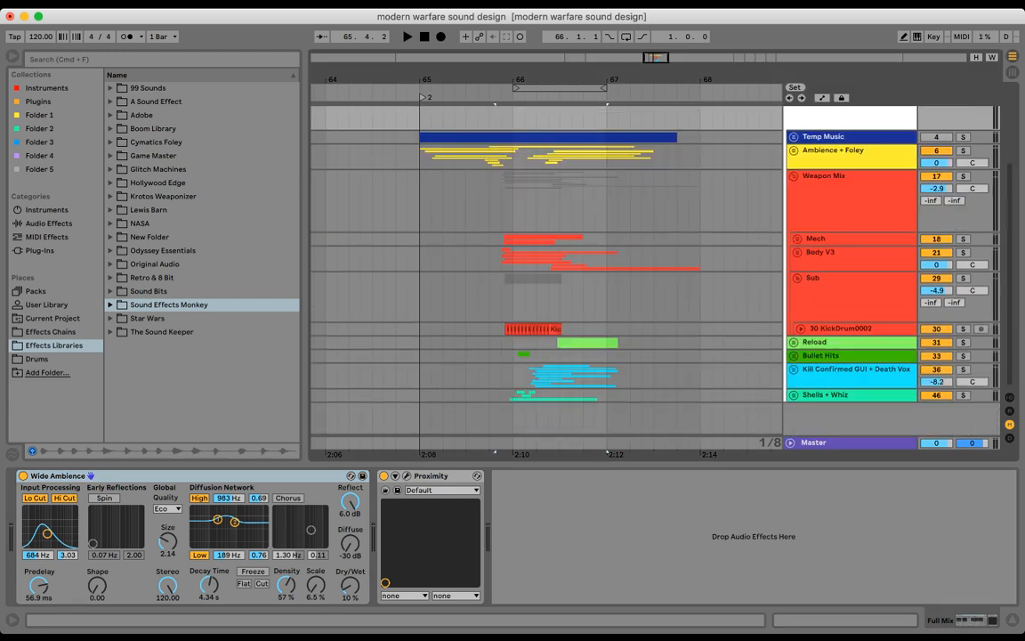
- Deactivate the Ambience + Foley, Reload, Bullet Hits, Kill Confirmed GUI + Death Vox and Shells + Whiz groups, and place the insert mark at 65.3.3 on Weapon Mix
{"action": "left_click", "coordinate": [845, 197]}
{"action": "left_click", "coordinate": [936, 342]}
{"action": "left_click", "coordinate": [936, 356]}
{"action": "left_click", "coordinate": [936, 369]}
{"action": "left_click", "coordinate": [936, 395]}
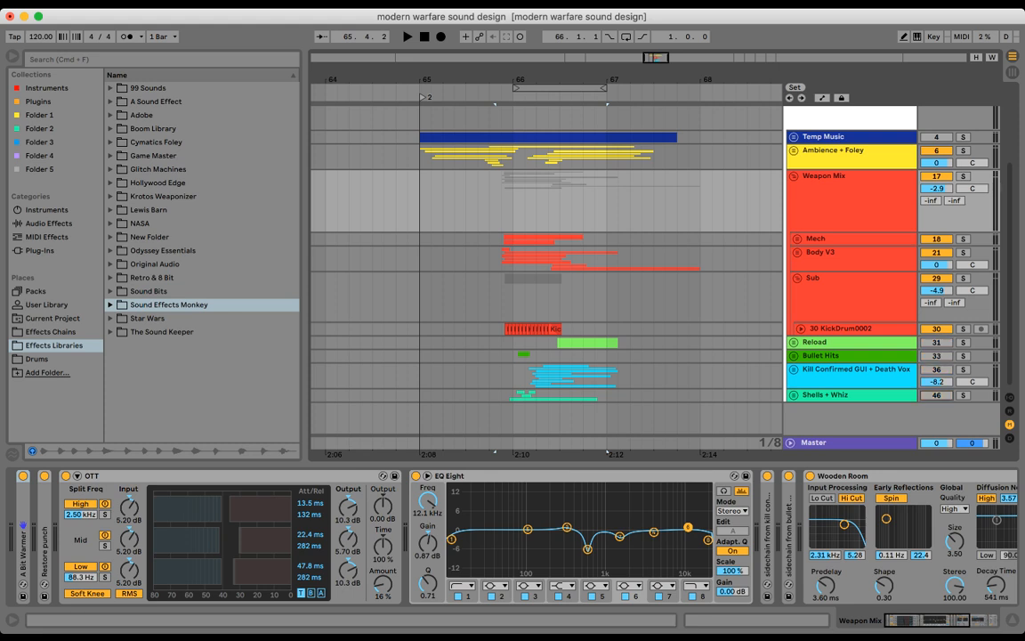
{"action": "left_click", "coordinate": [478, 201]}
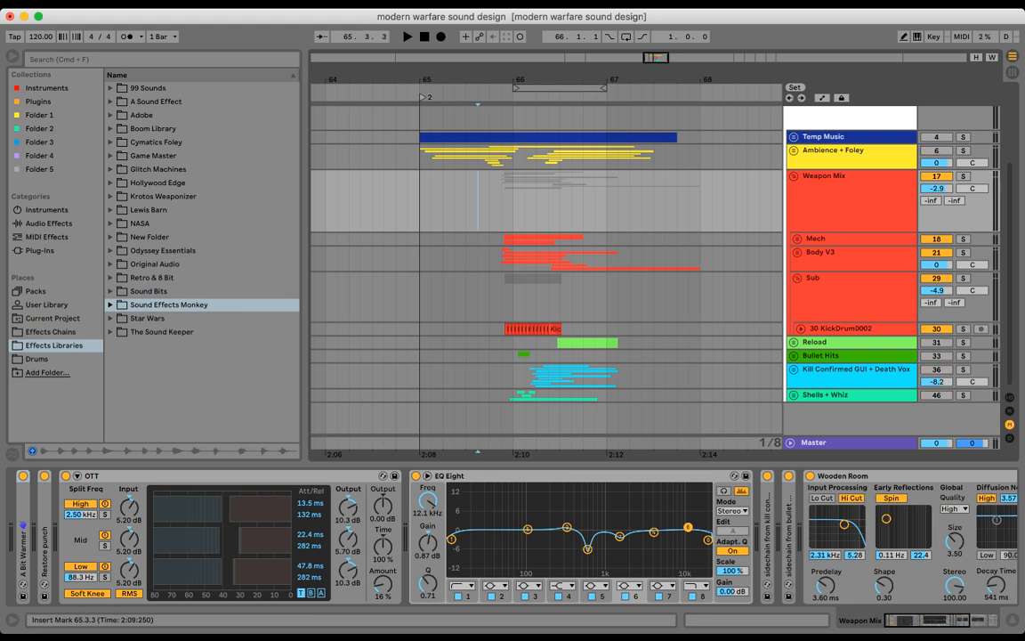
{"action": "mouse_move", "coordinate": [544, 80]}
{"action": "left_mouse_down"}
{"action": "mouse_move", "coordinate": [545, 98]}
{"action": "mouse_move", "coordinate": [497, 97]}
{"action": "left_mouse_up"}
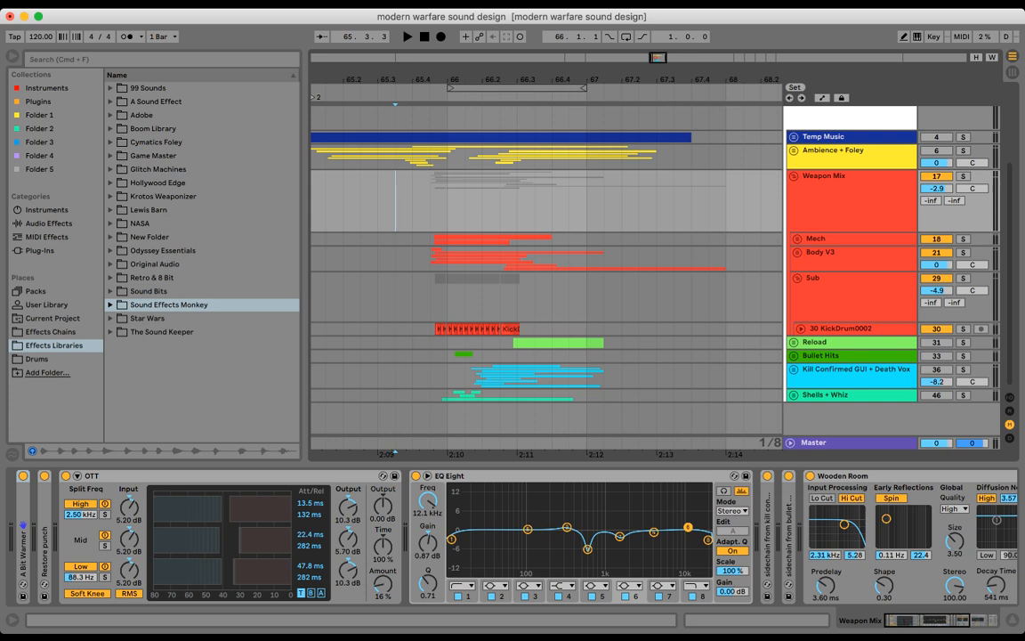
{"action": "scroll", "coordinate": [546, 267], "scroll_direction": "left", "scroll_amount": 3}
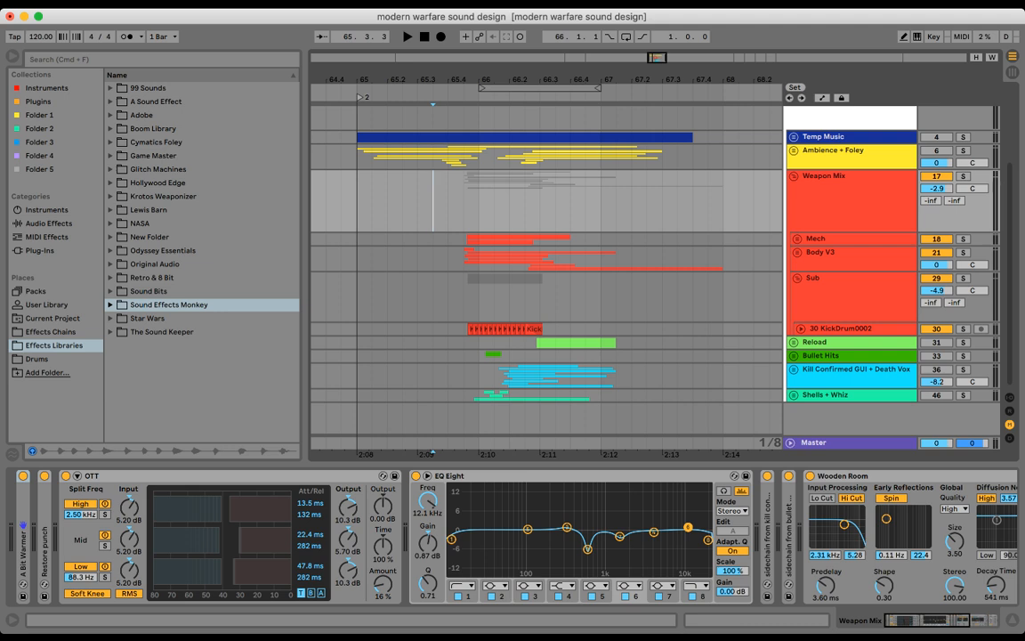
- Expand the Sound Effects Monkey library folder and its Gun Handling subfolder in the browser
{"action": "key", "text": "Right"}
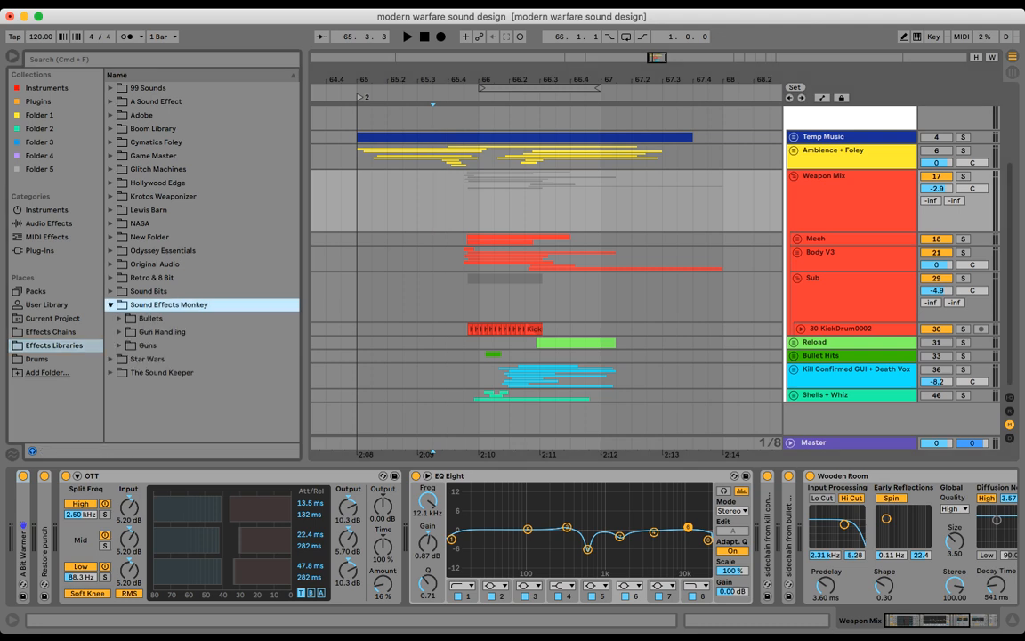
{"action": "key", "text": "Down"}
{"action": "key", "text": "Down"}
{"action": "key", "text": "Right"}
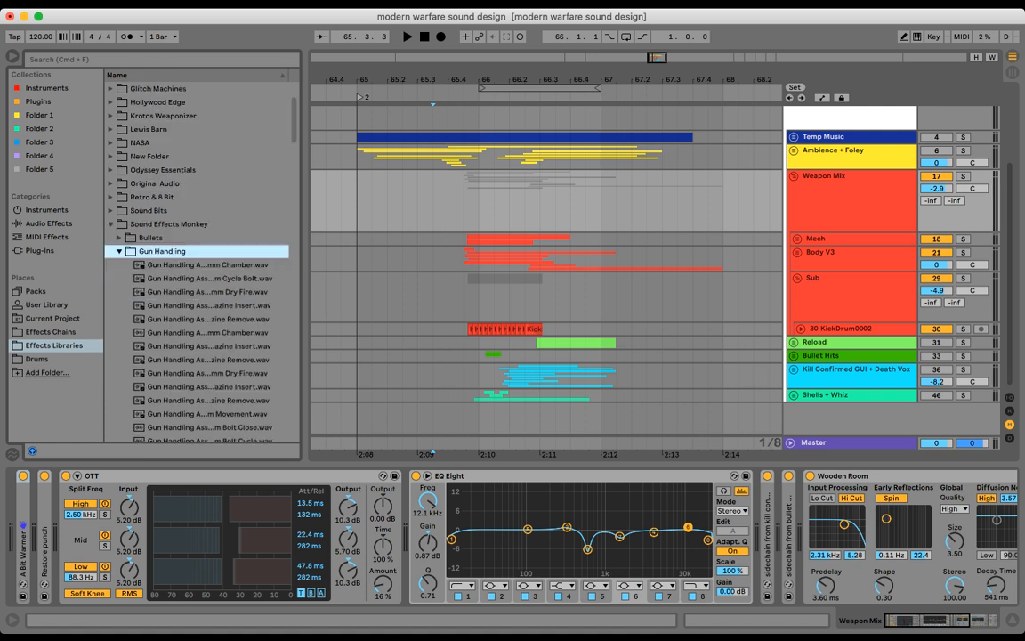
- Collapse the Gun Handling subfolder and expand the Guns subfolder of the Sound Effects Monkey library
{"action": "key", "text": "Left"}
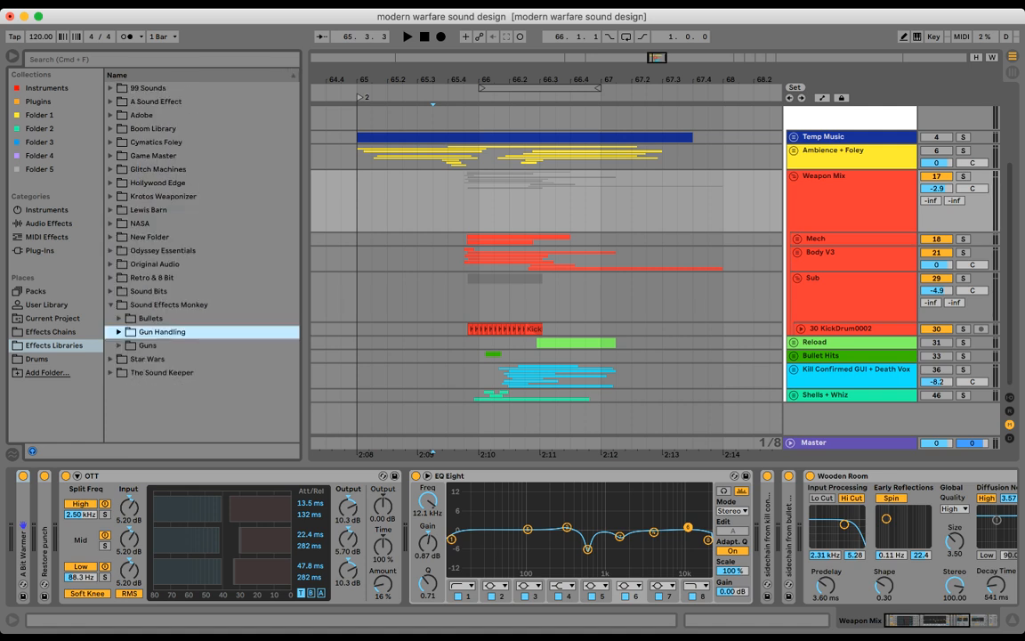
{"action": "key", "text": "Down"}
{"action": "key", "text": "Right"}
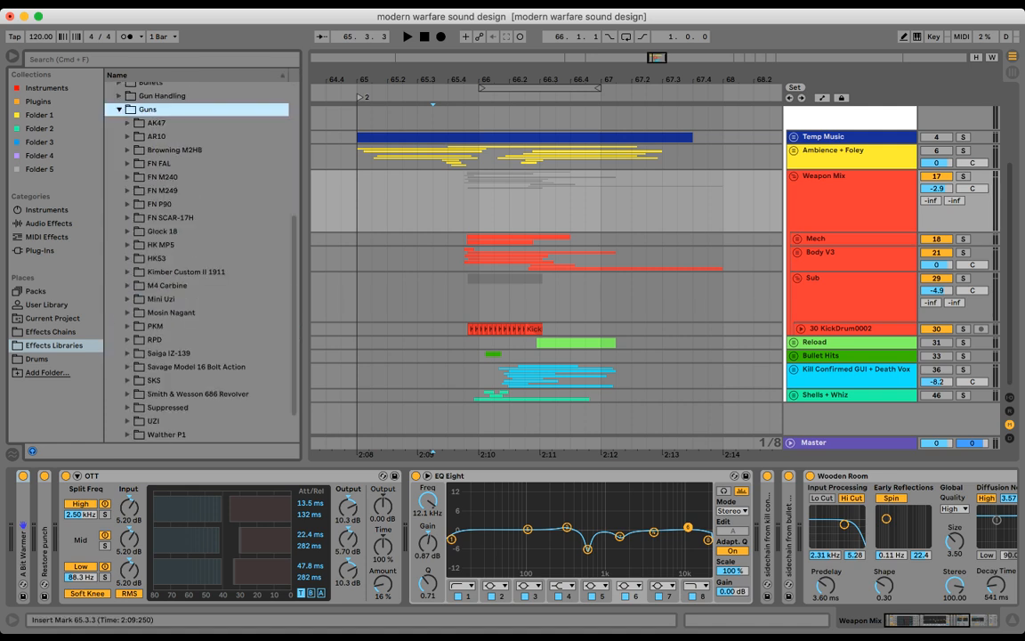
- Fold the Sub subgroup and unfold Body V3 to show its individual weapon tracks around bar 66
{"action": "left_click", "coordinate": [797, 279]}
{"action": "left_click", "coordinate": [797, 253]}
{"action": "scroll", "coordinate": [569, 276], "scroll_direction": "down", "scroll_amount": 3}
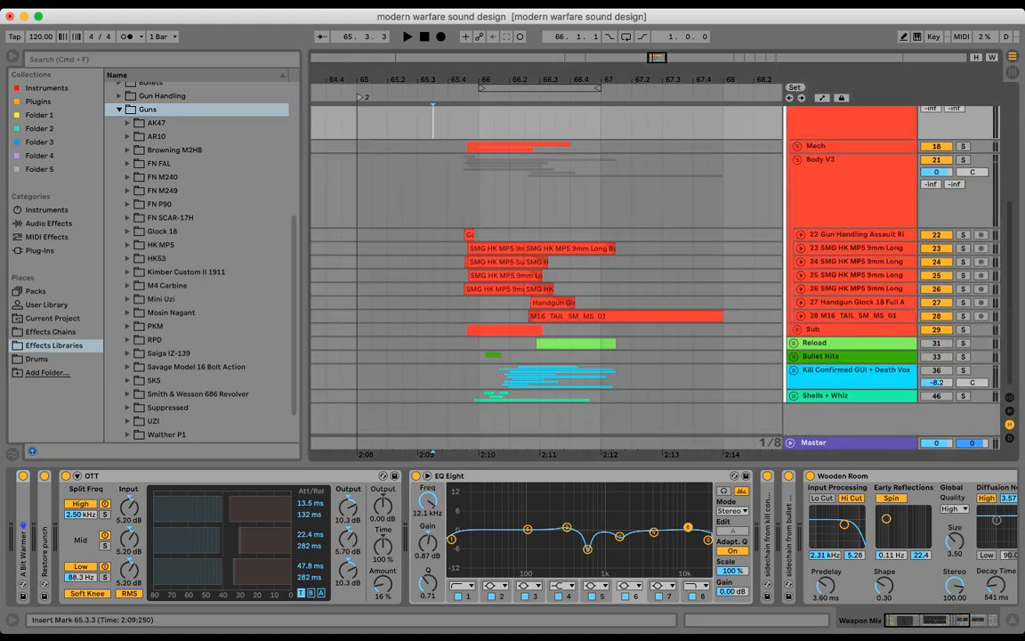
{"action": "left_click_drag", "start_coordinate": [534, 80], "coordinate": [492, 245]}
- Search the effects libraries for "smg", expand the HK MP5 folder and widen the browser to show longer file names
{"action": "key", "text": "super+f"}
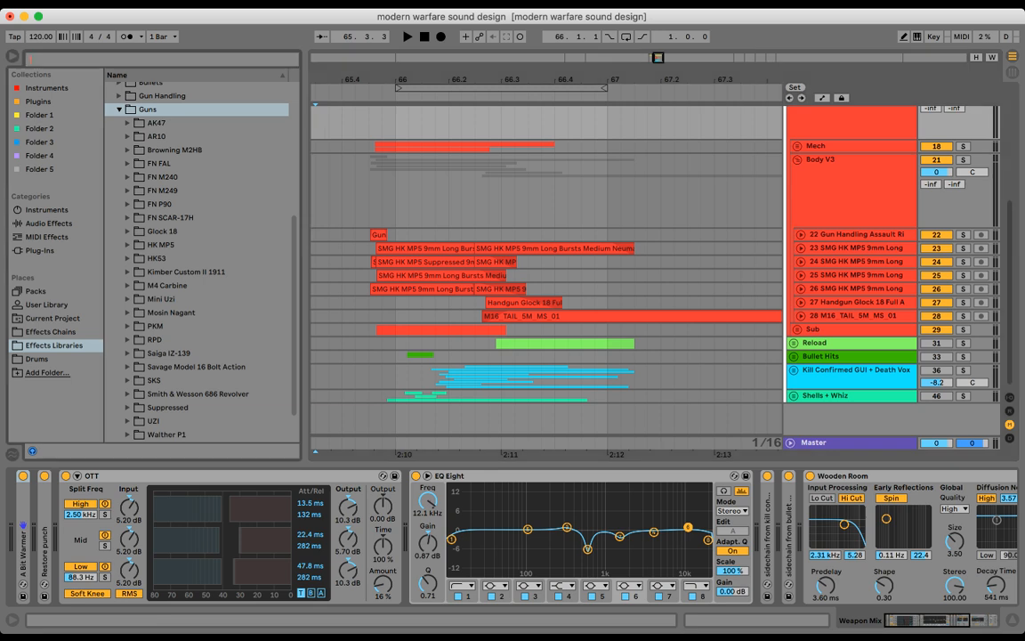
{"action": "type", "text": "smg"}
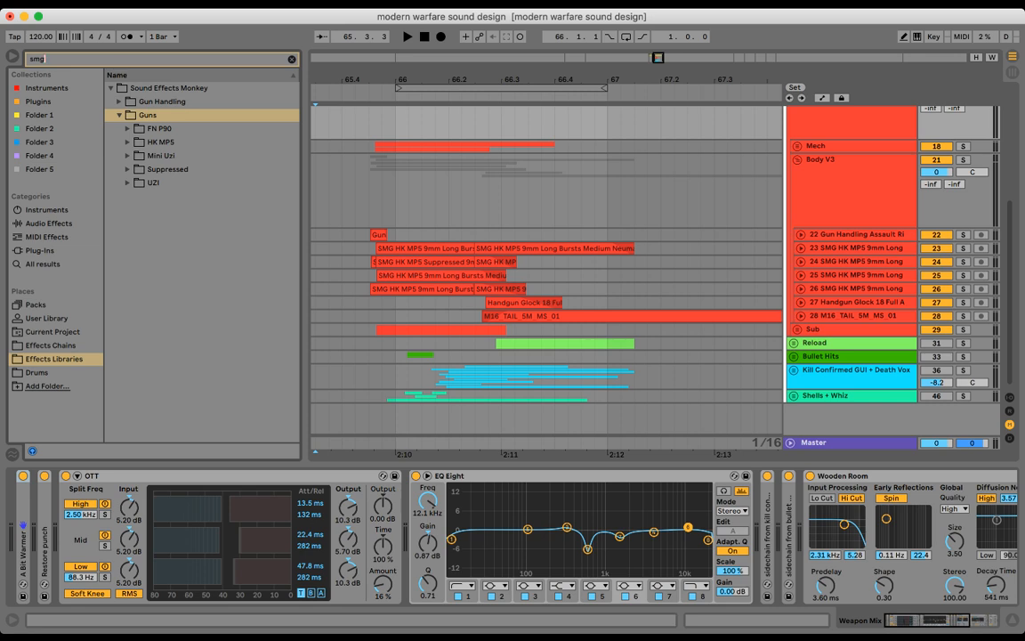
{"action": "left_click", "coordinate": [129, 143]}
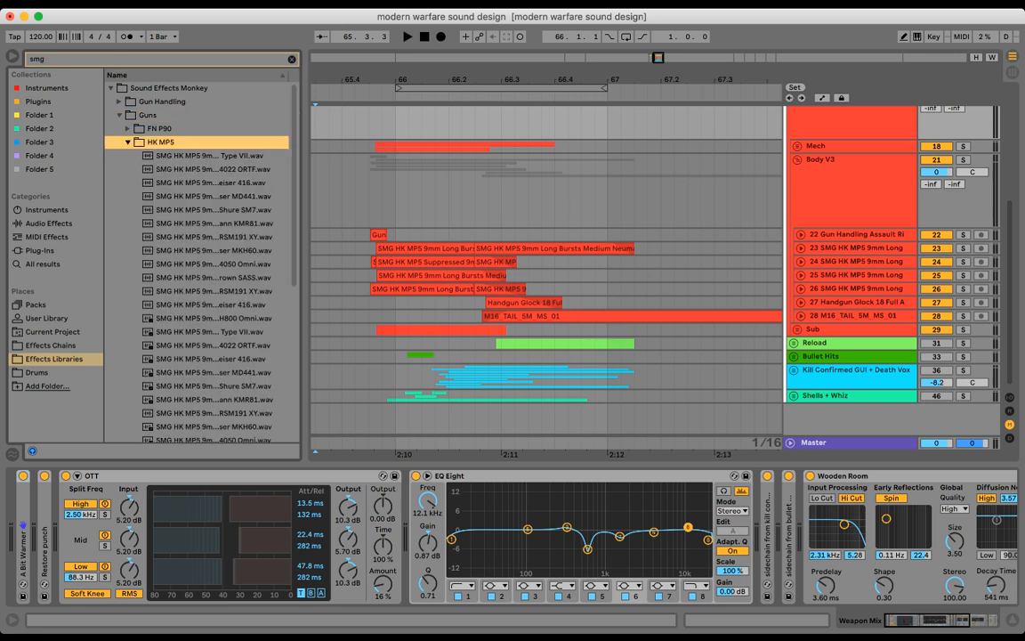
{"action": "left_click_drag", "start_coordinate": [304, 267], "coordinate": [340, 266]}
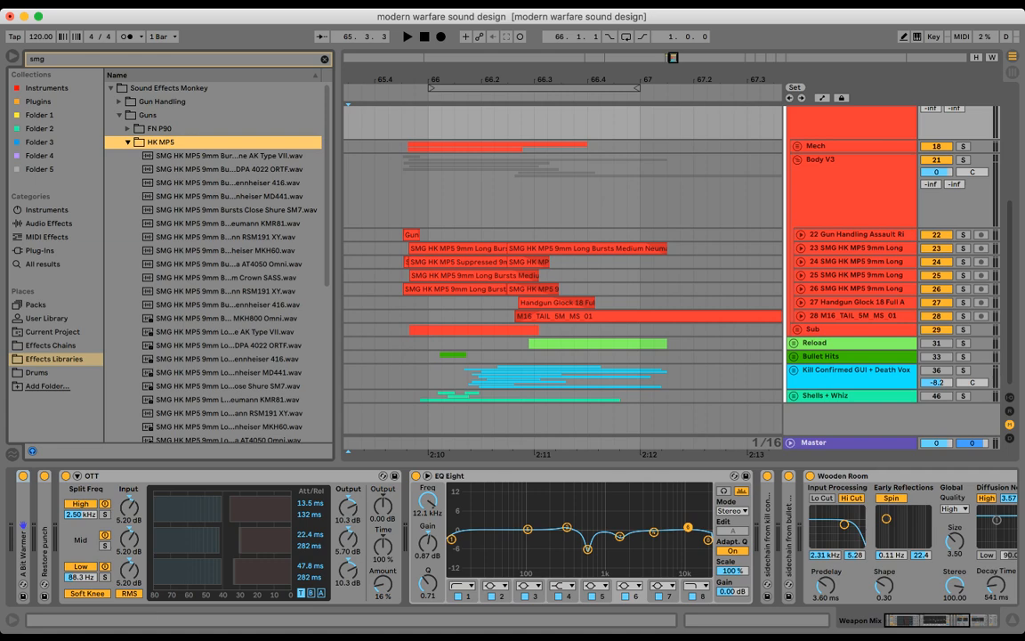
- Select the time range over the Body V3 layers, and replace it with an insert mark at 67.2.2 on track 26
{"action": "mouse_move", "coordinate": [389, 153]}
{"action": "left_mouse_down"}
{"action": "mouse_move", "coordinate": [664, 229]}
{"action": "mouse_move", "coordinate": [706, 289]}
{"action": "left_mouse_up"}
{"action": "left_click", "coordinate": [708, 289]}
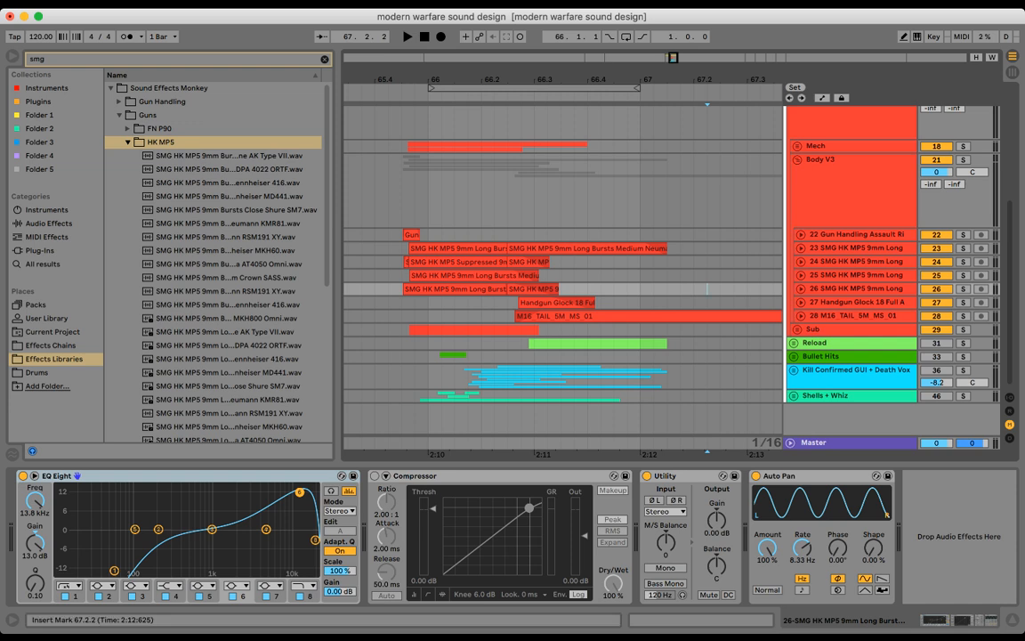
- Unfold the Video group and its gameplay track to show the waveform, and select the Video range starting at 65.4.2
{"action": "scroll", "coordinate": [560, 267], "scroll_direction": "up", "scroll_amount": 10}
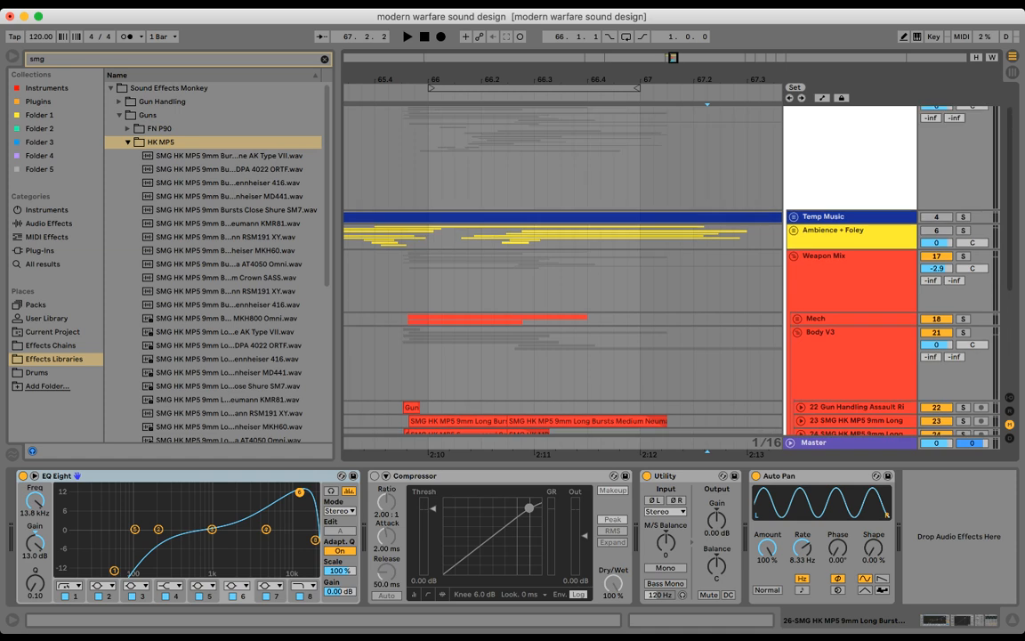
{"action": "left_click", "coordinate": [791, 112]}
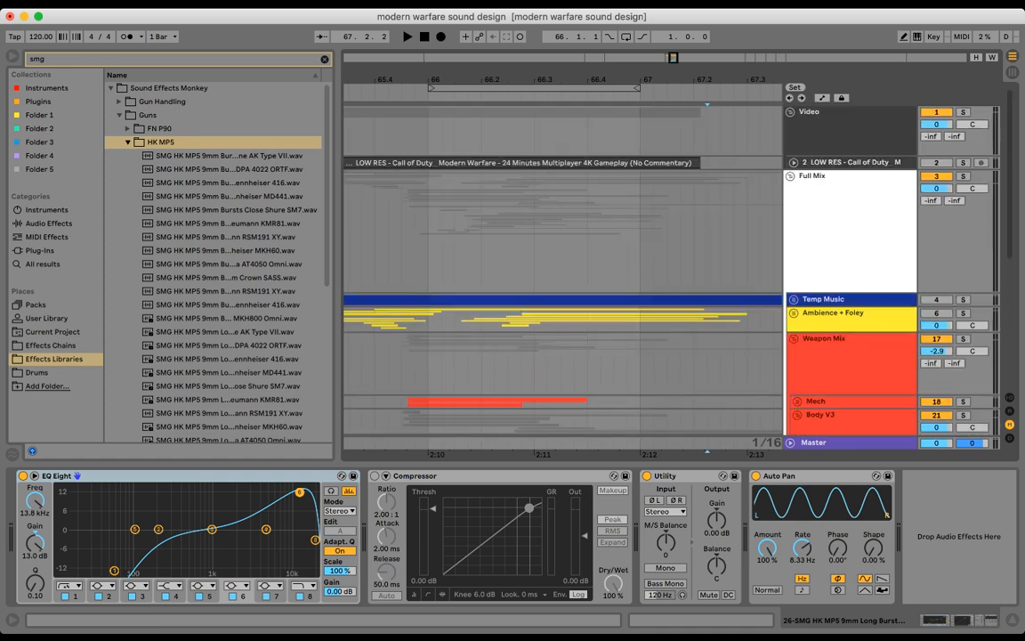
{"action": "left_click", "coordinate": [811, 163]}
{"action": "left_click", "coordinate": [794, 163]}
{"action": "left_click_drag", "start_coordinate": [388, 188], "coordinate": [702, 188]}
{"action": "left_click", "coordinate": [790, 113]}
{"action": "left_click", "coordinate": [790, 113]}
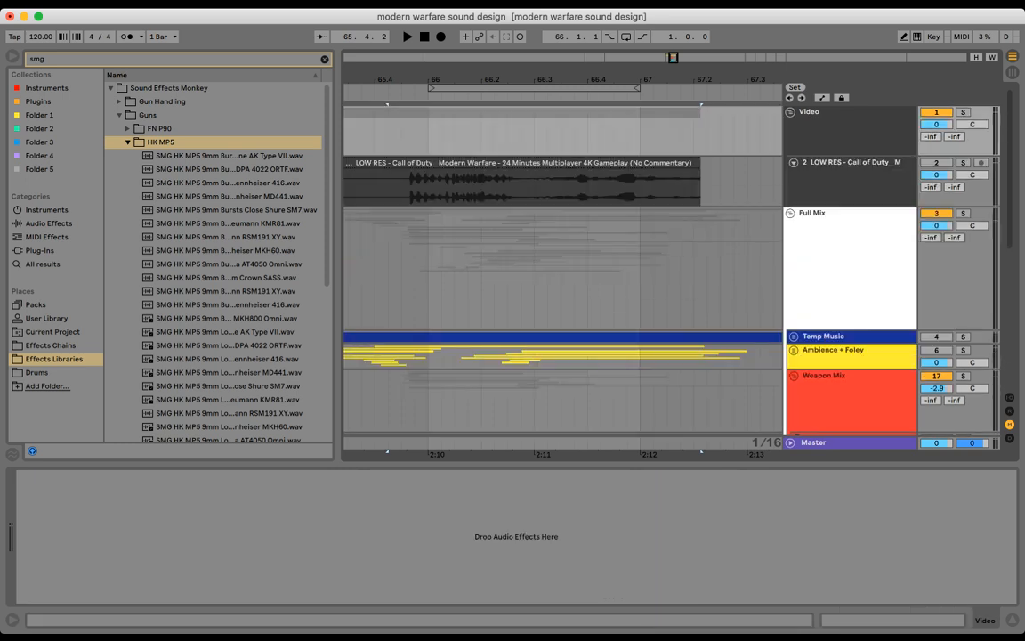
- Deactivate and fold the Video group, place the insert mark at 67.2.4 on Full Mix, and select the Full Mix group
{"action": "left_click", "coordinate": [790, 112]}
{"action": "left_click", "coordinate": [734, 182]}
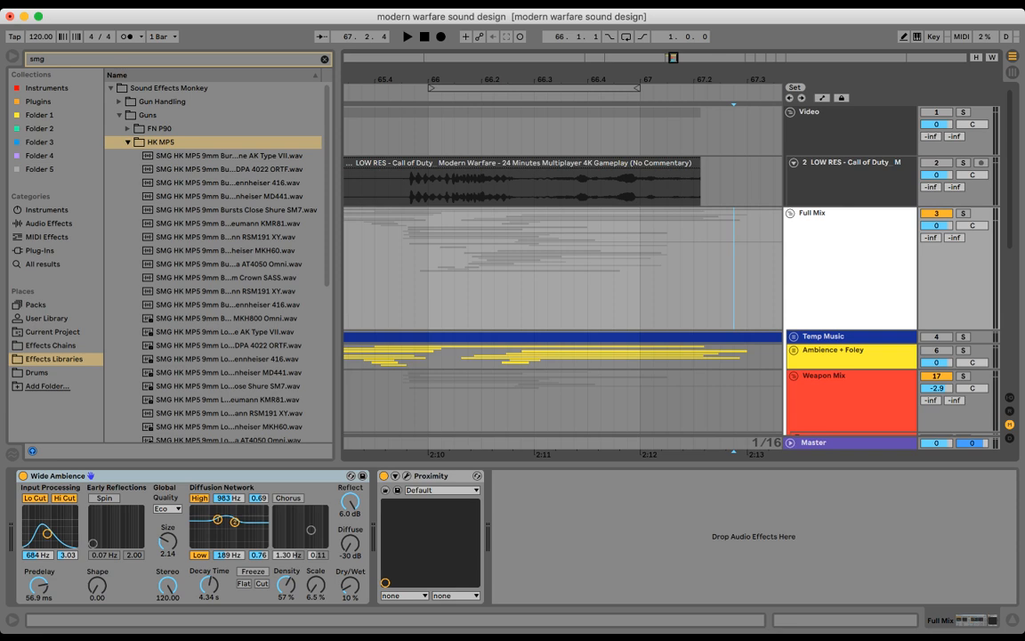
{"action": "left_click", "coordinate": [936, 112]}
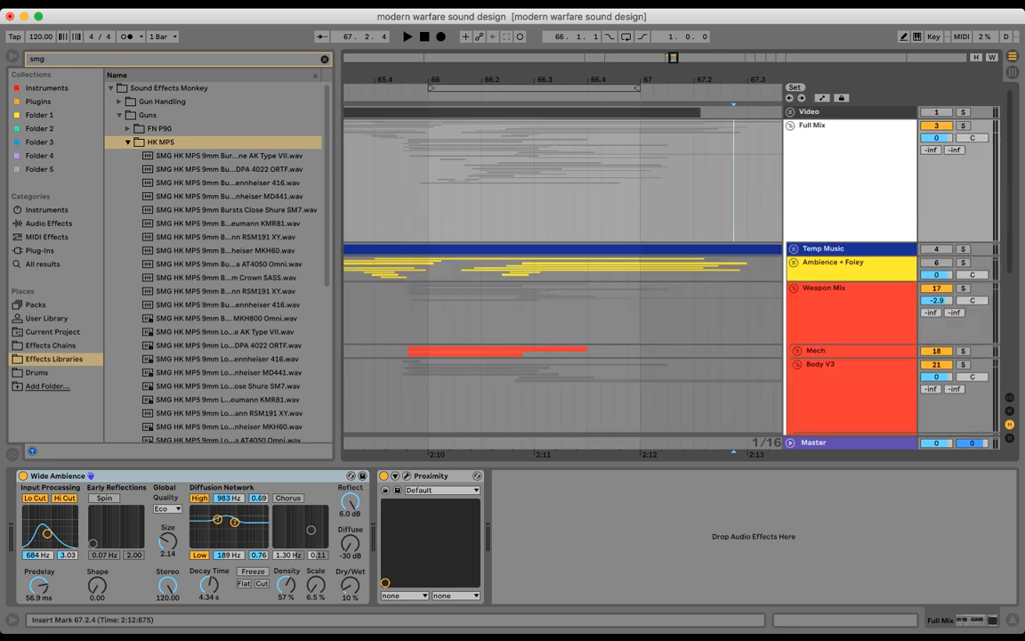
{"action": "left_click_drag", "start_coordinate": [629, 79], "coordinate": [632, 62]}
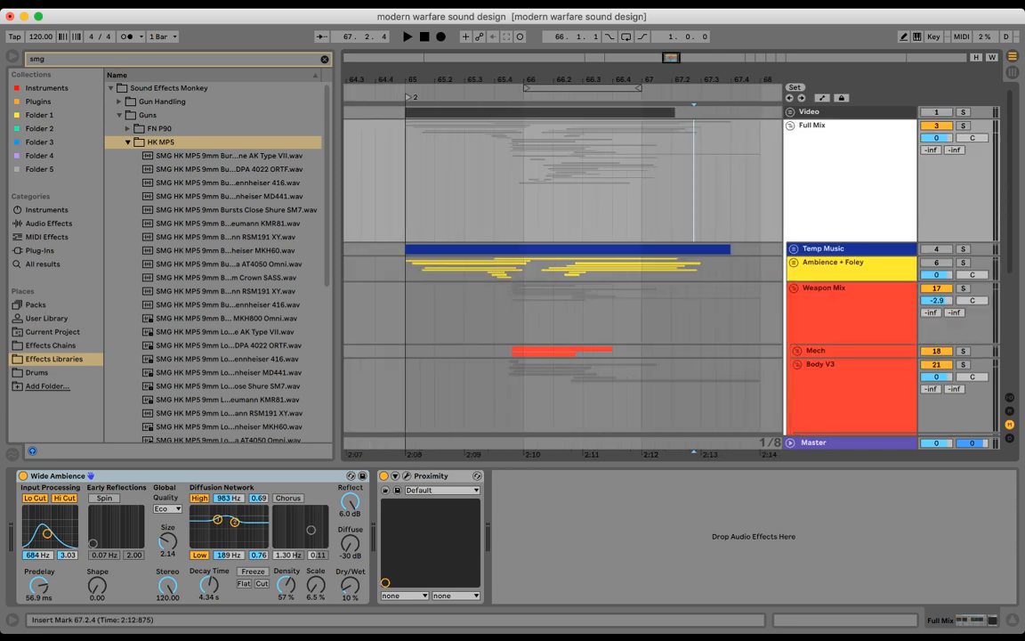
{"action": "left_click", "coordinate": [850, 165]}
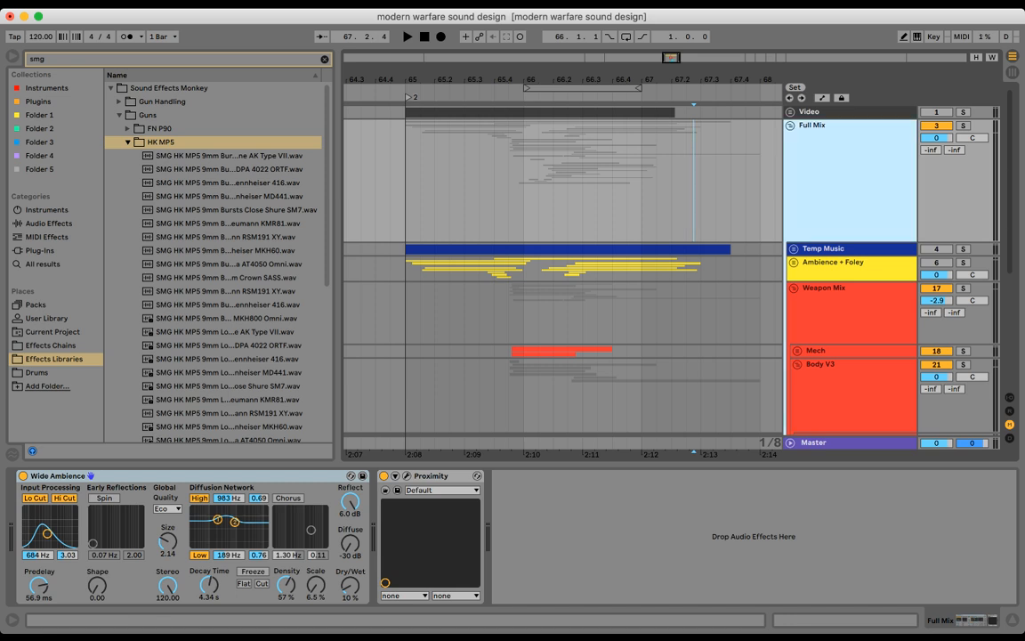
{"action": "scroll", "coordinate": [849, 258], "scroll_direction": "down", "scroll_amount": 5}
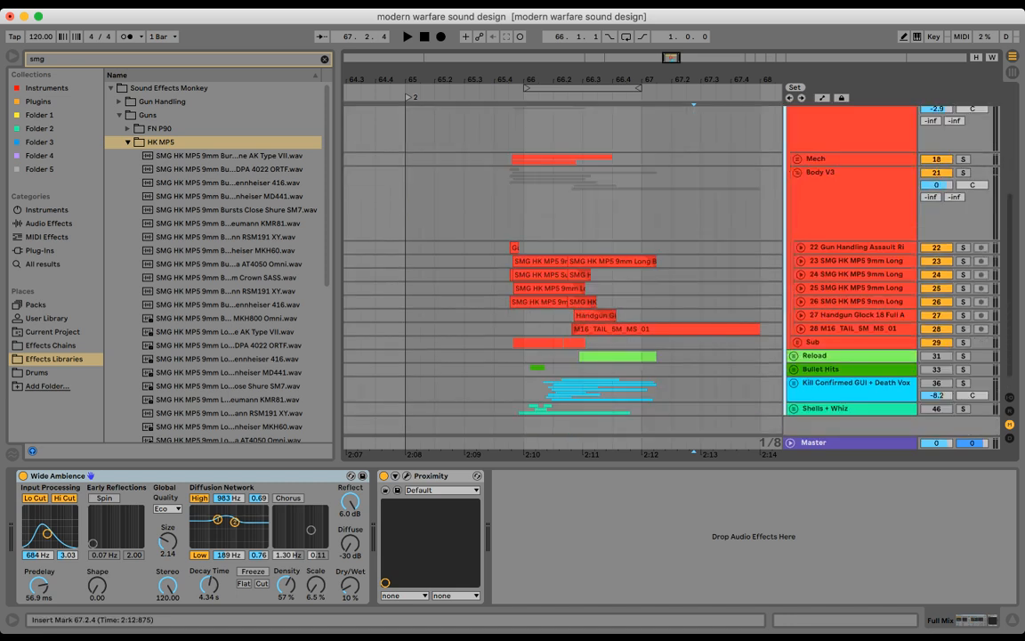
- Widen the browser to show full sample names and look through the HK MP5 folder down to the single shots
{"action": "left_click_drag", "start_coordinate": [338, 258], "coordinate": [440, 258]}
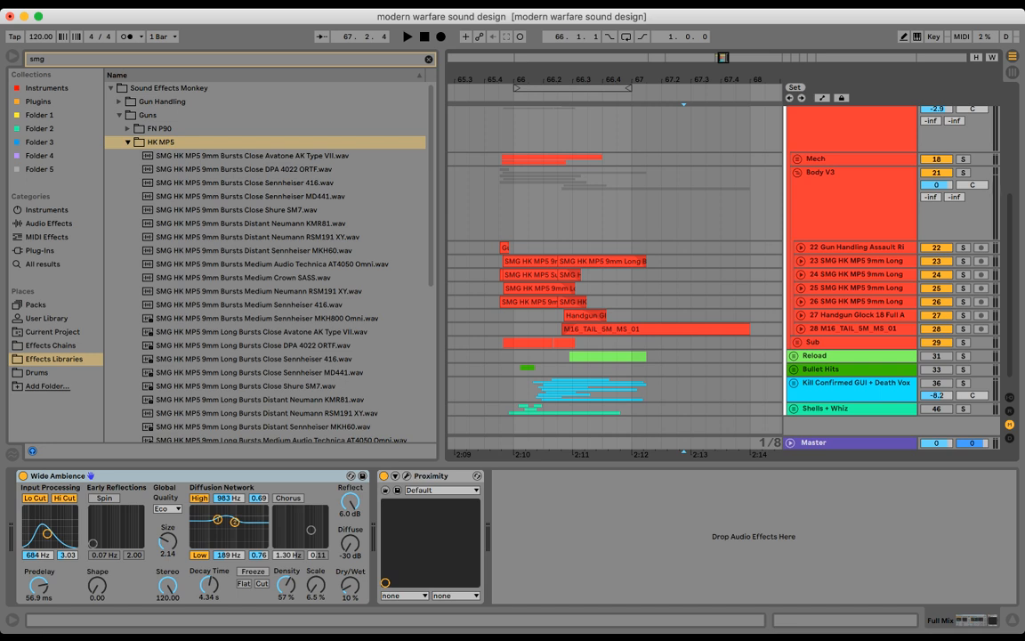
{"action": "scroll", "coordinate": [267, 258], "scroll_direction": "down", "scroll_amount": 10}
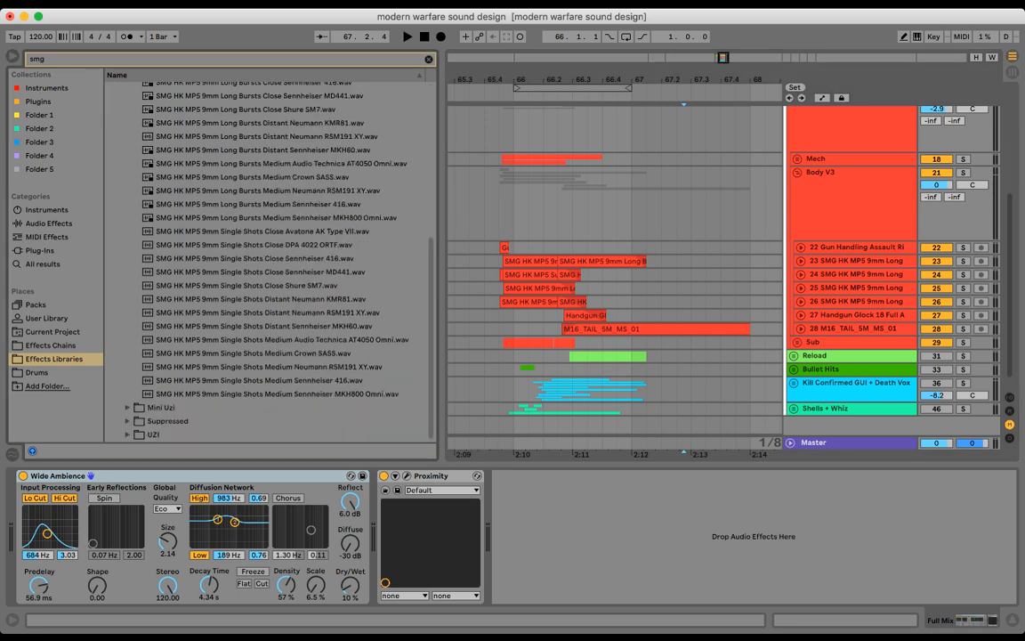
{"action": "scroll", "coordinate": [267, 258], "scroll_direction": "up", "scroll_amount": 9}
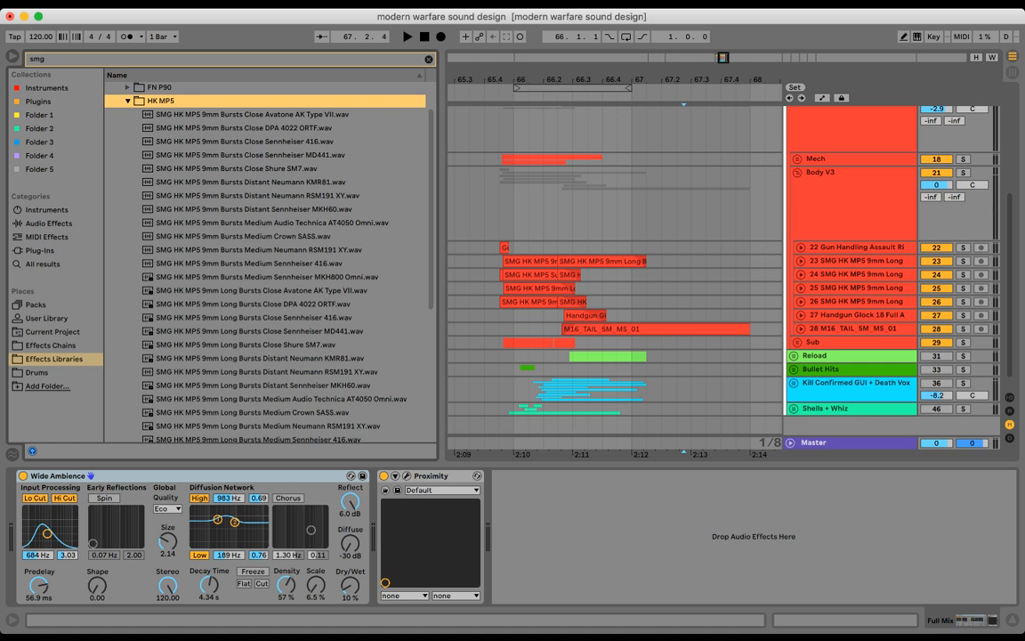
{"action": "scroll", "coordinate": [267, 258], "scroll_direction": "down", "scroll_amount": 10}
{"action": "scroll", "coordinate": [267, 259], "scroll_direction": "down", "scroll_amount": 3}
- Preview the HK MP5 Single Shots Medium Sennheiser MKH800 Omni and Long Bursts Medium Crown SASS samples
{"action": "left_click", "coordinate": [277, 393]}
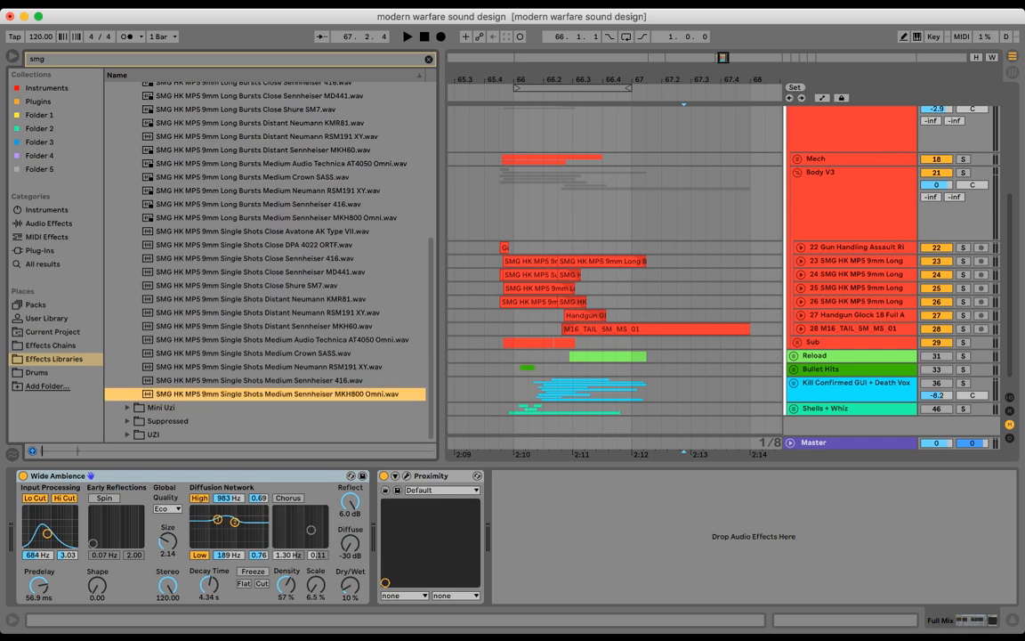
{"action": "left_click", "coordinate": [263, 231], "text": "shift"}
{"action": "left_click", "coordinate": [252, 177]}
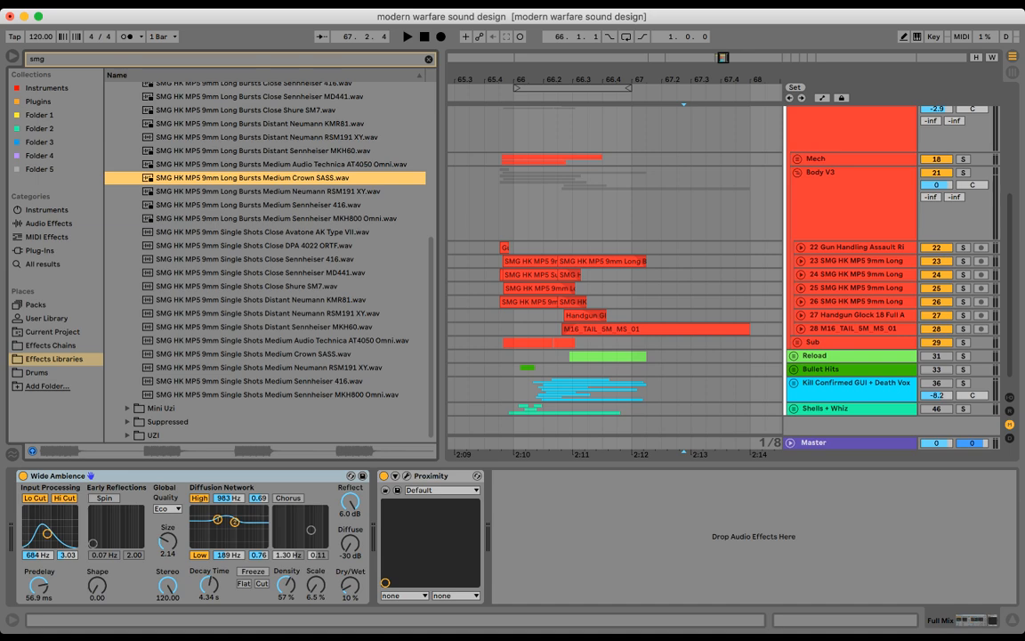
- Compare the HK MP5 recordings by burst type and microphone distance, and preview Long Bursts Close Avatone AK Type VII
{"action": "scroll", "coordinate": [267, 258], "scroll_direction": "up", "scroll_amount": 8}
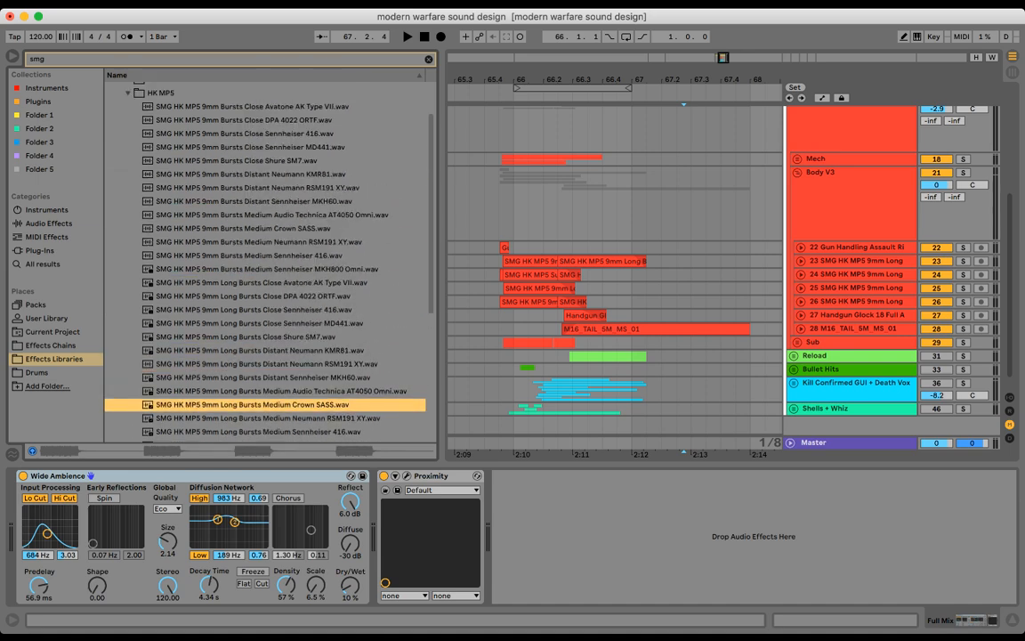
{"action": "scroll", "coordinate": [267, 258], "scroll_direction": "down", "scroll_amount": 8}
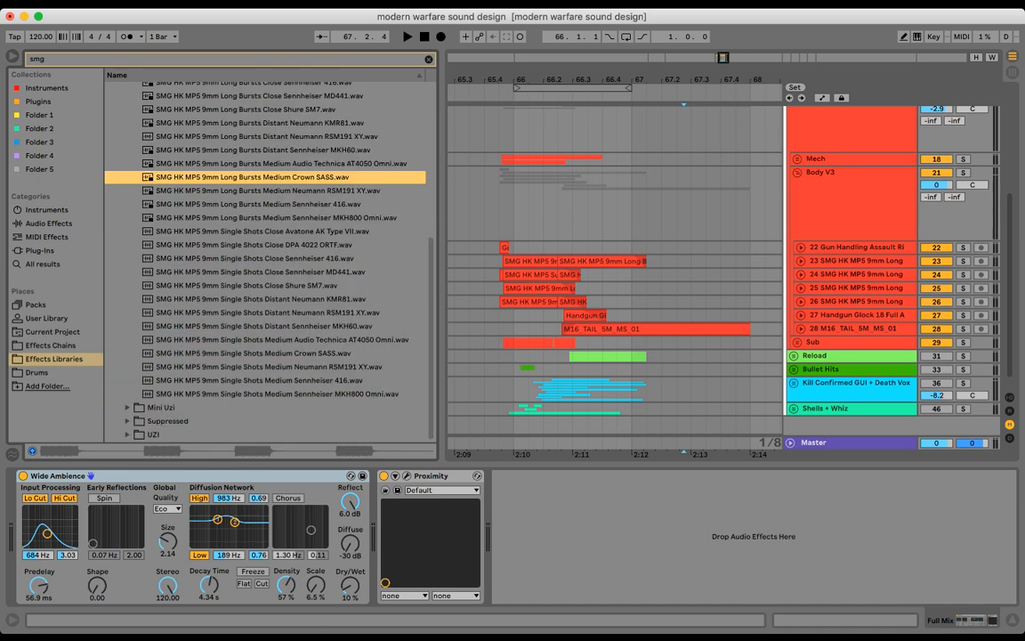
{"action": "scroll", "coordinate": [267, 258], "scroll_direction": "up", "scroll_amount": 7}
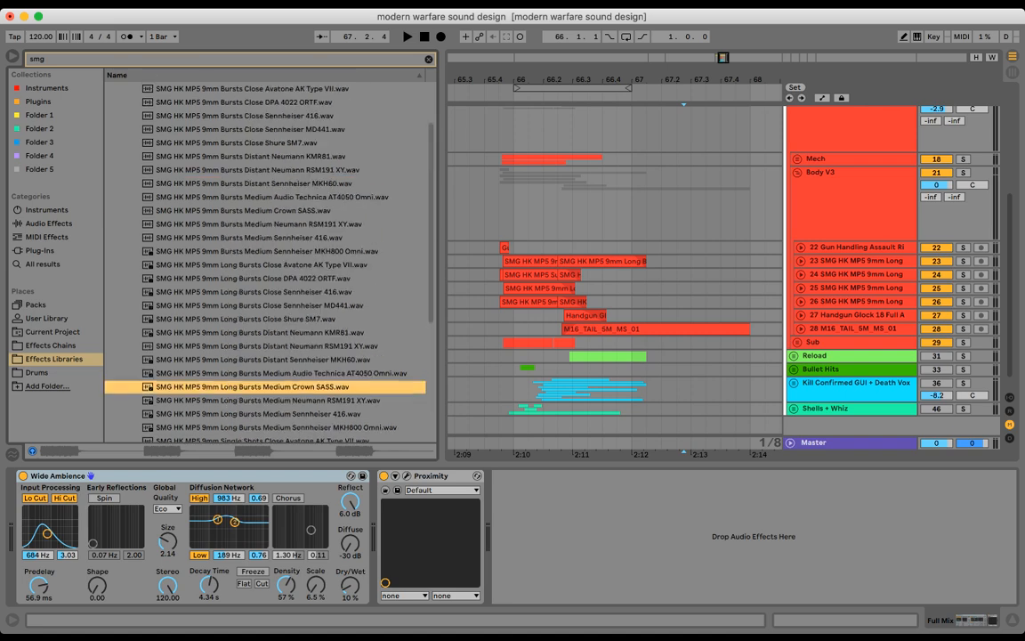
{"action": "scroll", "coordinate": [267, 258], "scroll_direction": "up", "scroll_amount": 2}
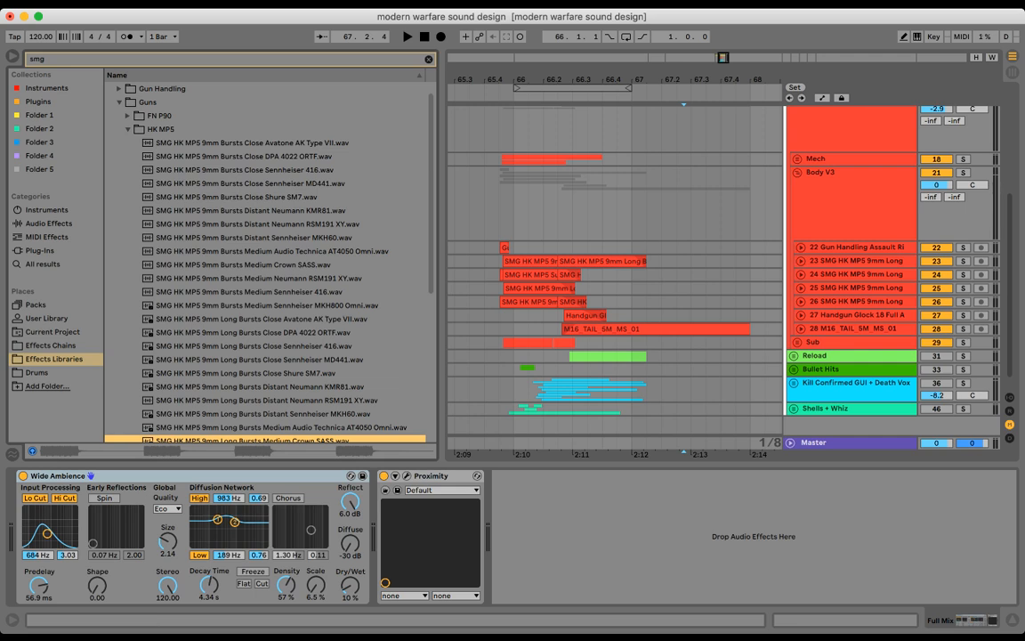
{"action": "scroll", "coordinate": [267, 258], "scroll_direction": "down", "scroll_amount": 1}
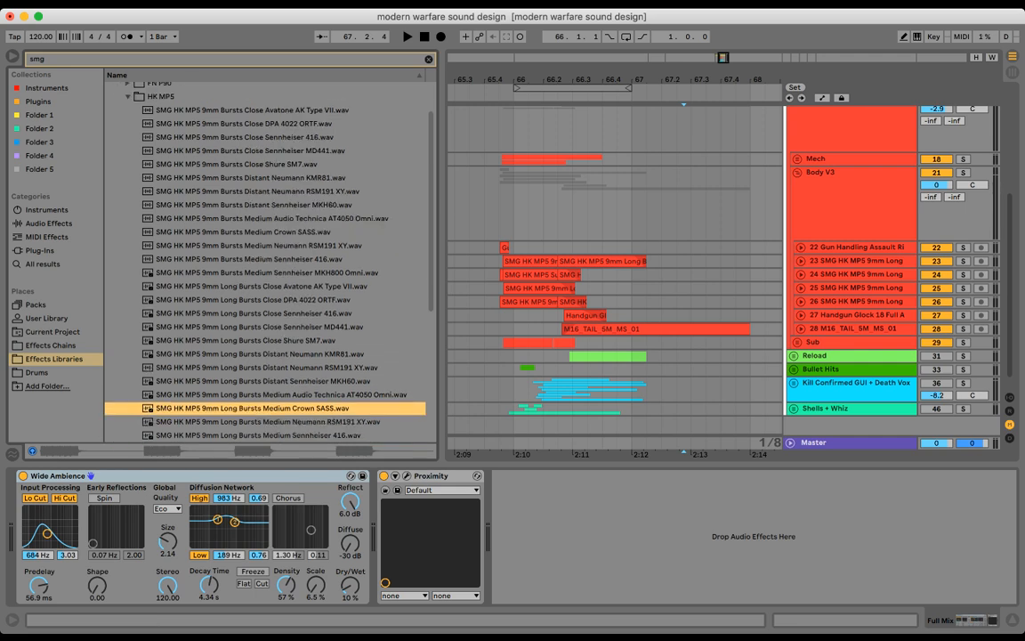
{"action": "scroll", "coordinate": [267, 356], "scroll_direction": "down", "scroll_amount": 1}
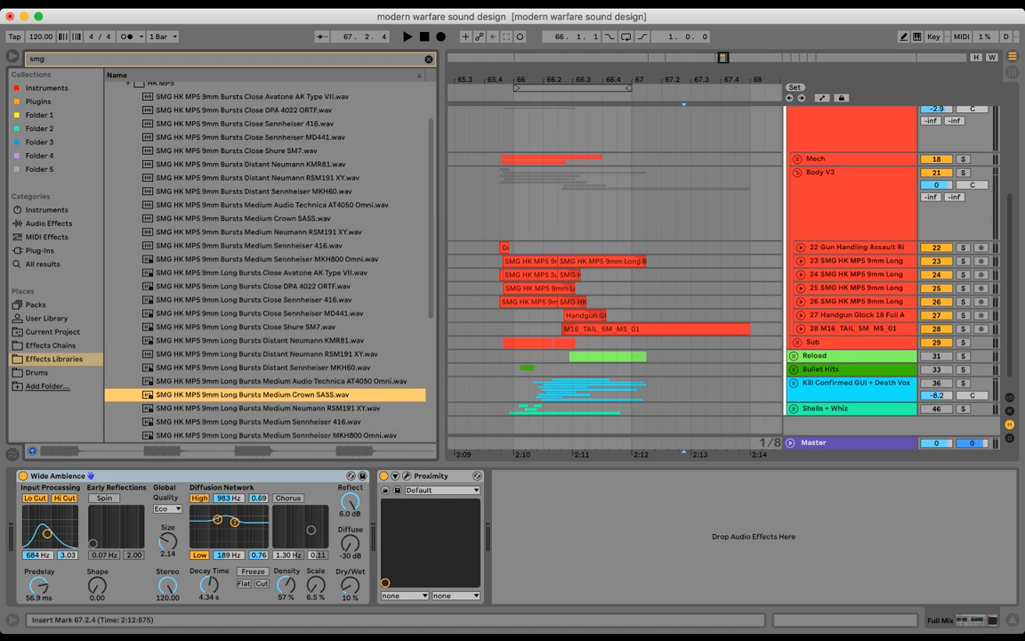
{"action": "left_click_drag", "start_coordinate": [572, 80], "coordinate": [572, 96]}
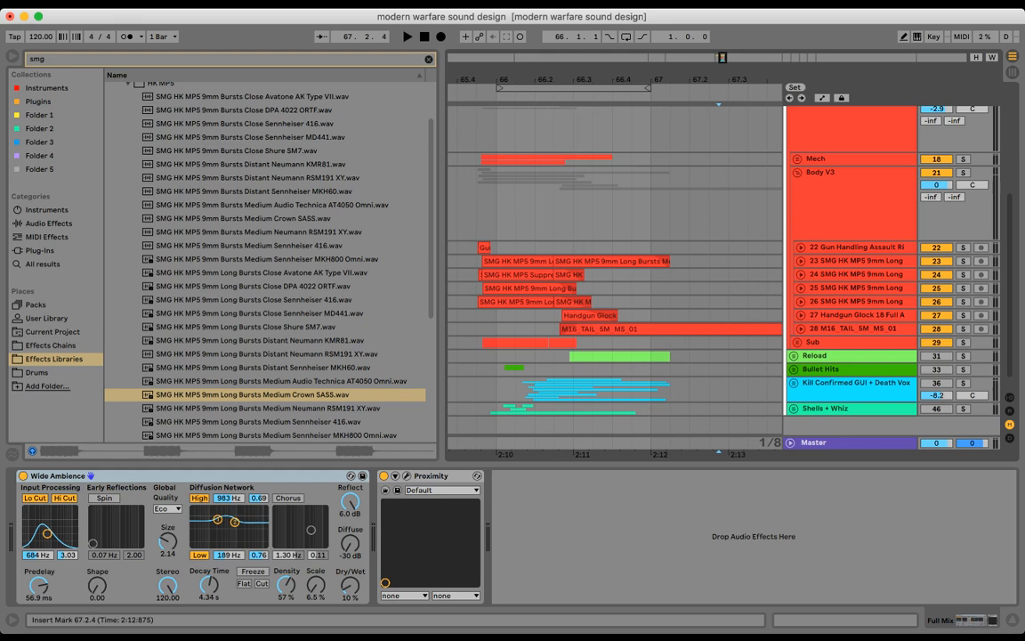
{"action": "scroll", "coordinate": [572, 267], "scroll_direction": "down", "scroll_amount": 1}
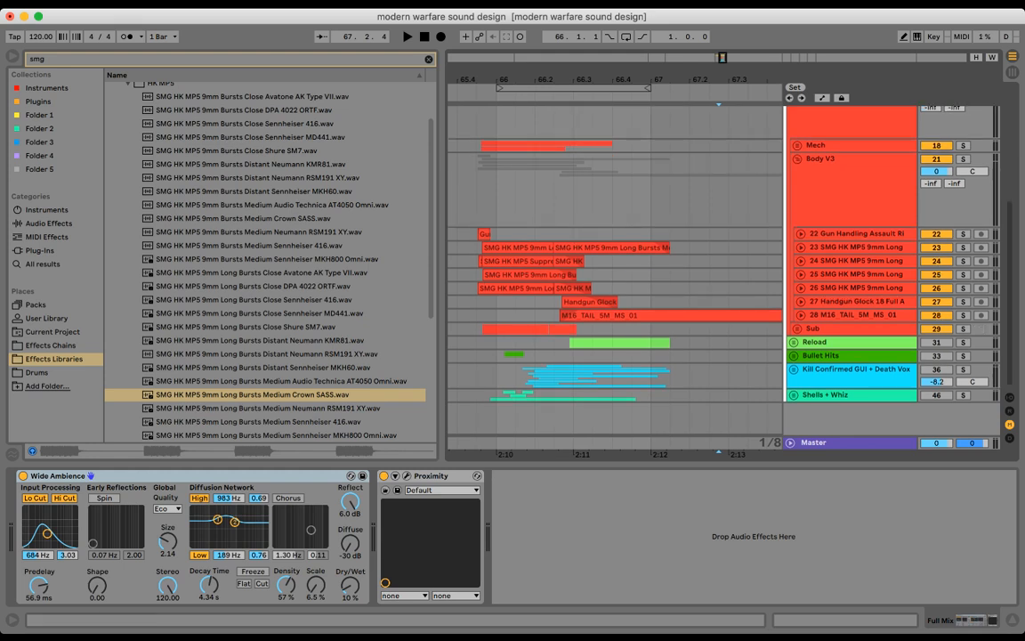
{"action": "left_click", "coordinate": [262, 273]}
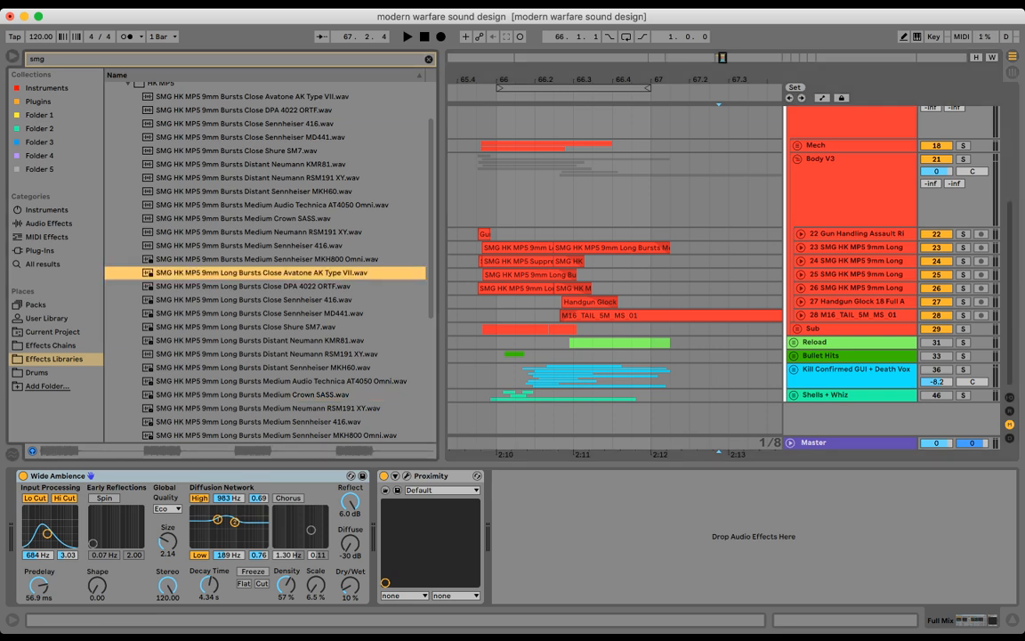
- Solo the Body V3 group and play the burst from 65.4.1 with its Fast limiter and OTT chain shown
{"action": "left_click", "coordinate": [963, 159]}
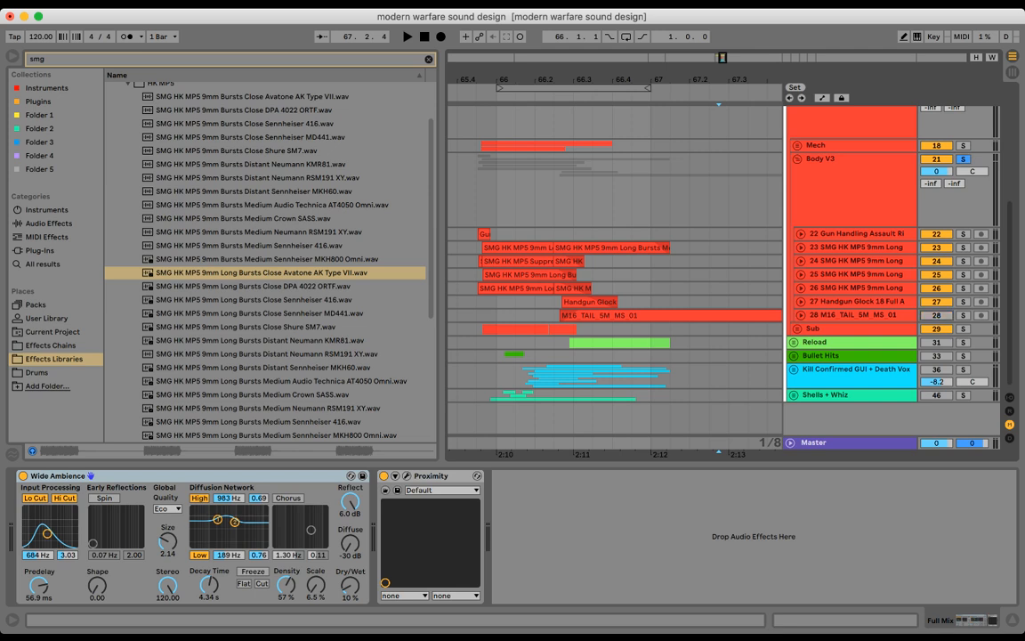
{"action": "left_click", "coordinate": [457, 197]}
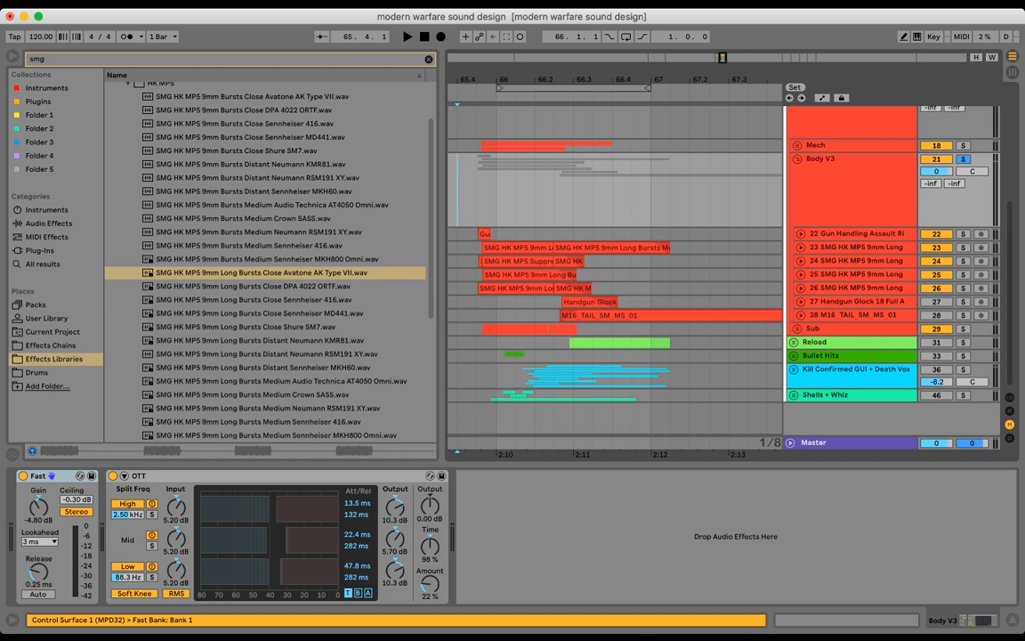
{"action": "key", "text": "space"}
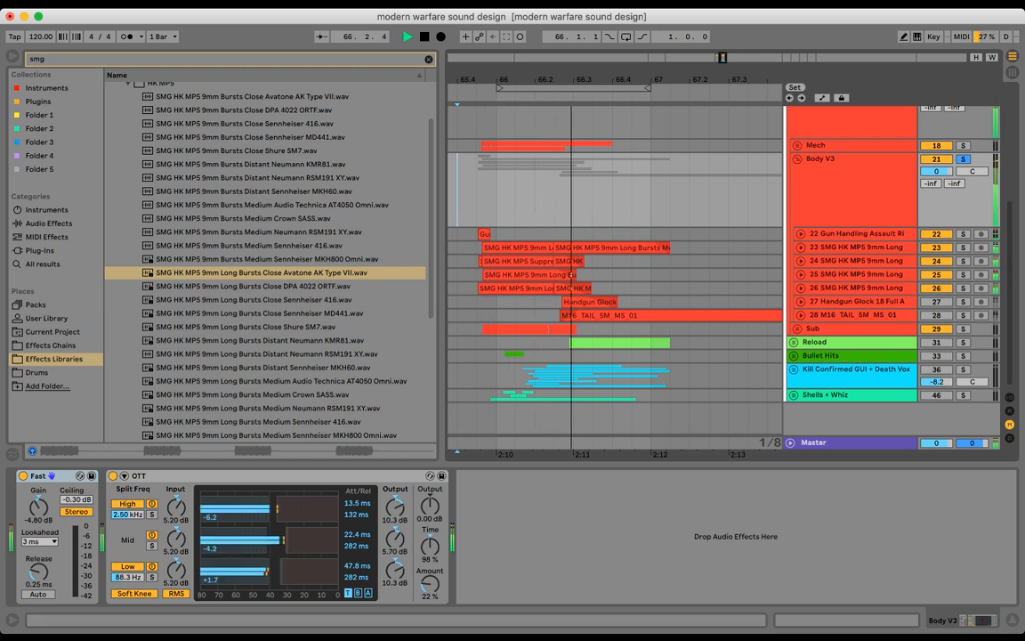
{"action": "key", "text": "space"}
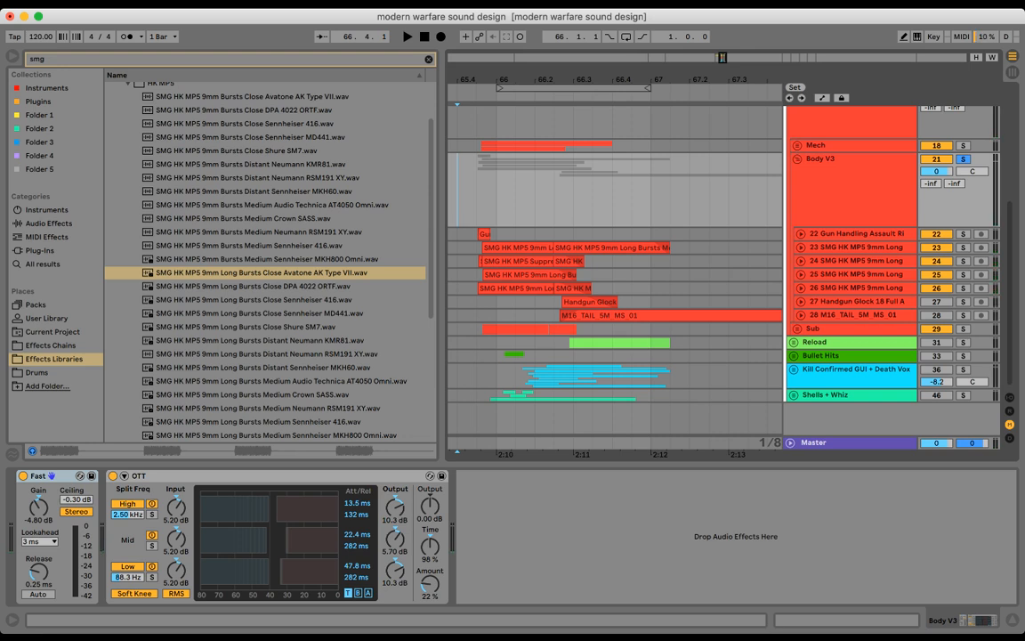
{"action": "key", "text": "space"}
{"action": "key", "text": "space"}
{"action": "left_click", "coordinate": [38, 476]}
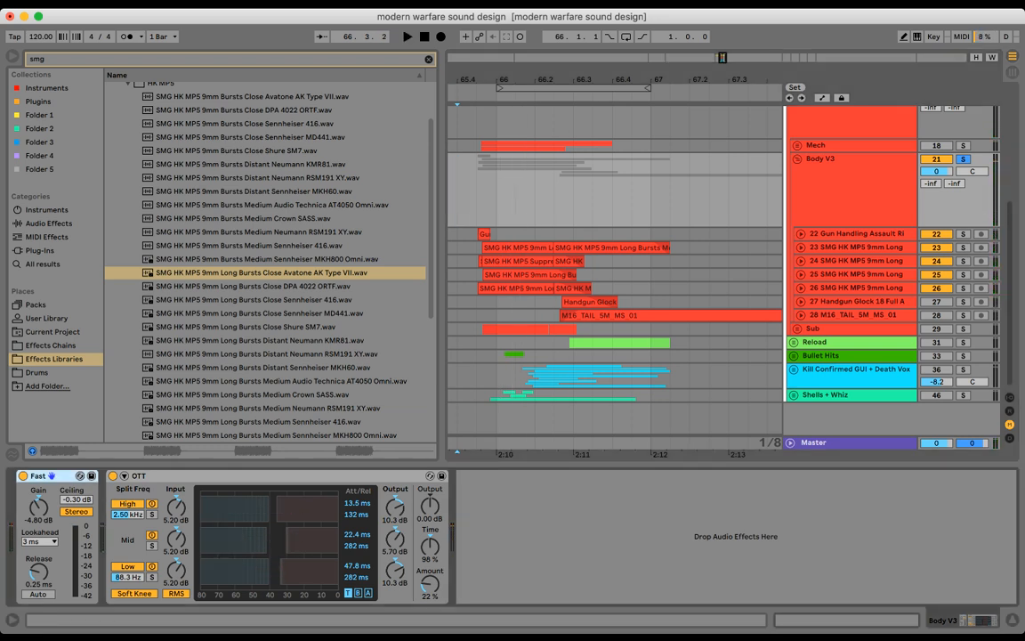
- Step through tracks 22 and 23 of the Body V3 group and solo track 24
{"action": "left_click", "coordinate": [856, 234]}
{"action": "left_click", "coordinate": [963, 234]}
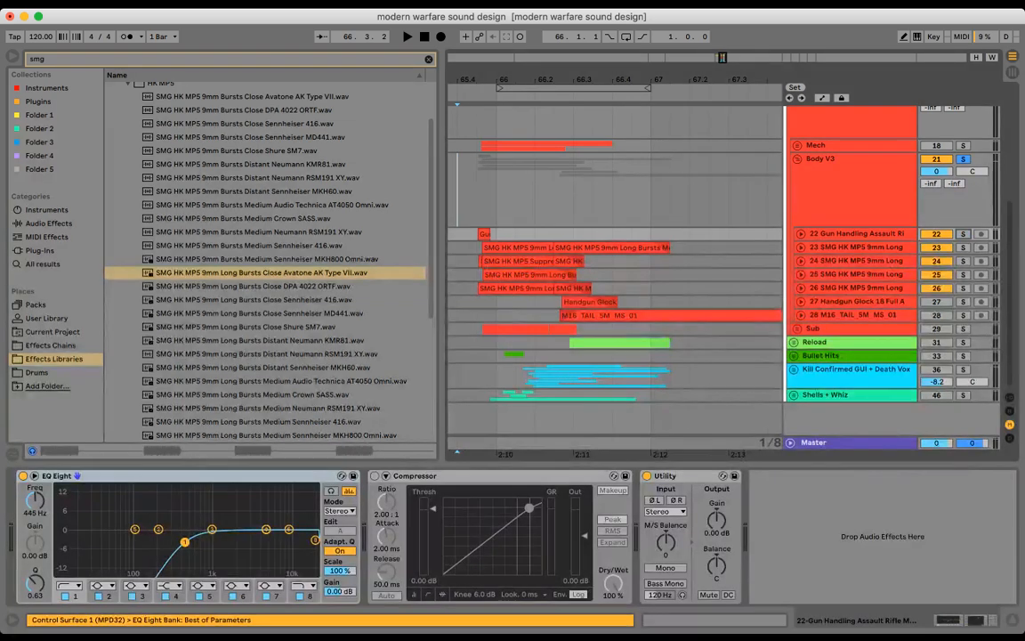
{"action": "left_click", "coordinate": [963, 247]}
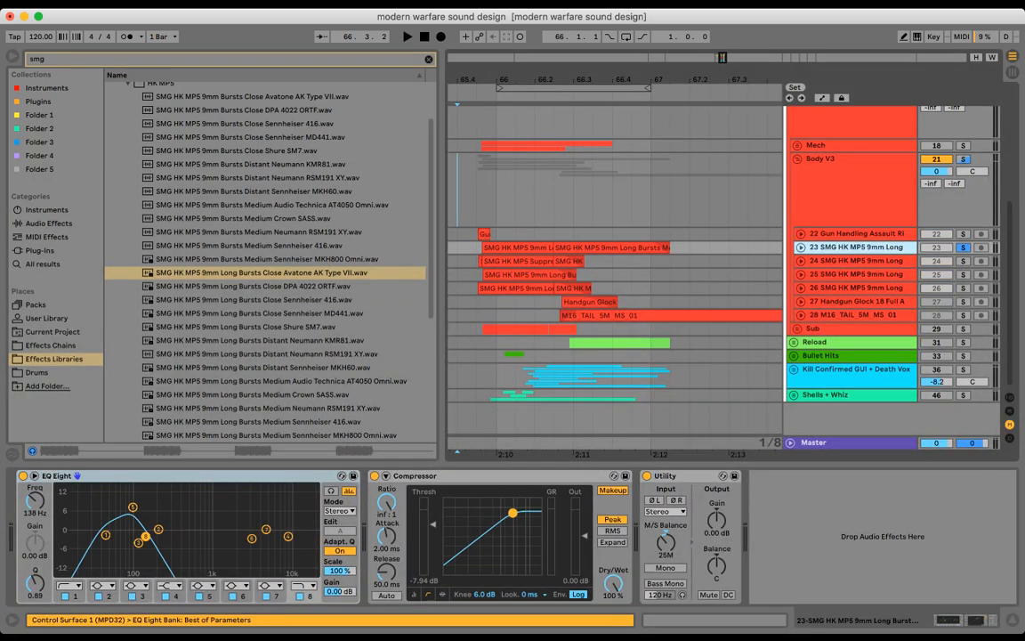
{"action": "left_click", "coordinate": [962, 261]}
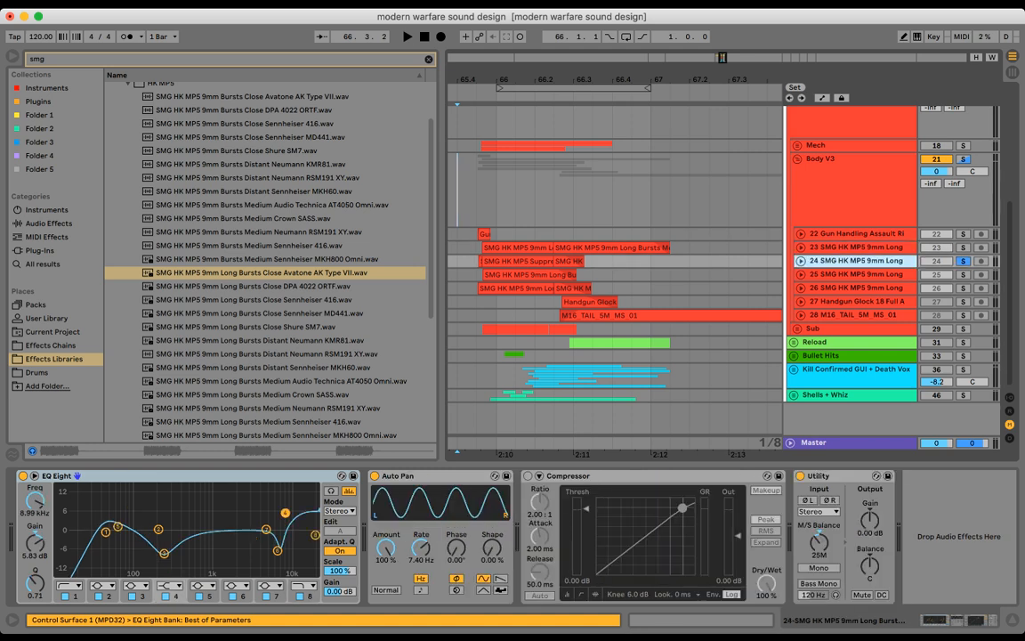
- Unfold track 24 to show its waveform, play its MP5 burst, and set the insert marker at 65.4.2
{"action": "left_click", "coordinate": [801, 260]}
{"action": "left_click_drag", "start_coordinate": [514, 81], "coordinate": [534, 169]}
{"action": "left_click_drag", "start_coordinate": [644, 80], "coordinate": [607, 53]}
{"action": "left_click", "coordinate": [495, 287]}
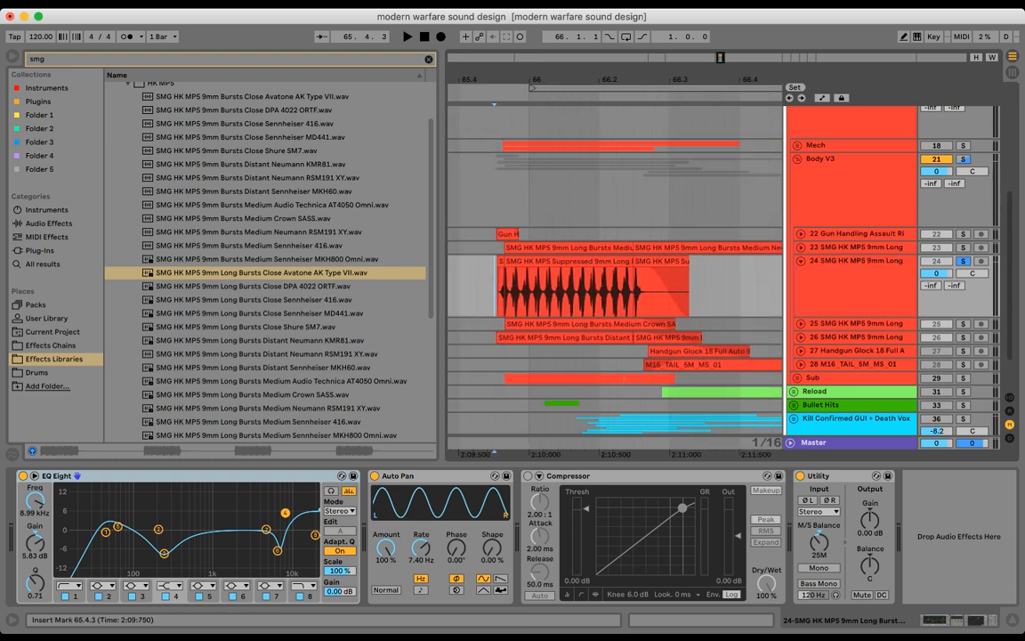
{"action": "key", "text": "space"}
{"action": "key", "text": "space"}
{"action": "key", "text": "Left"}
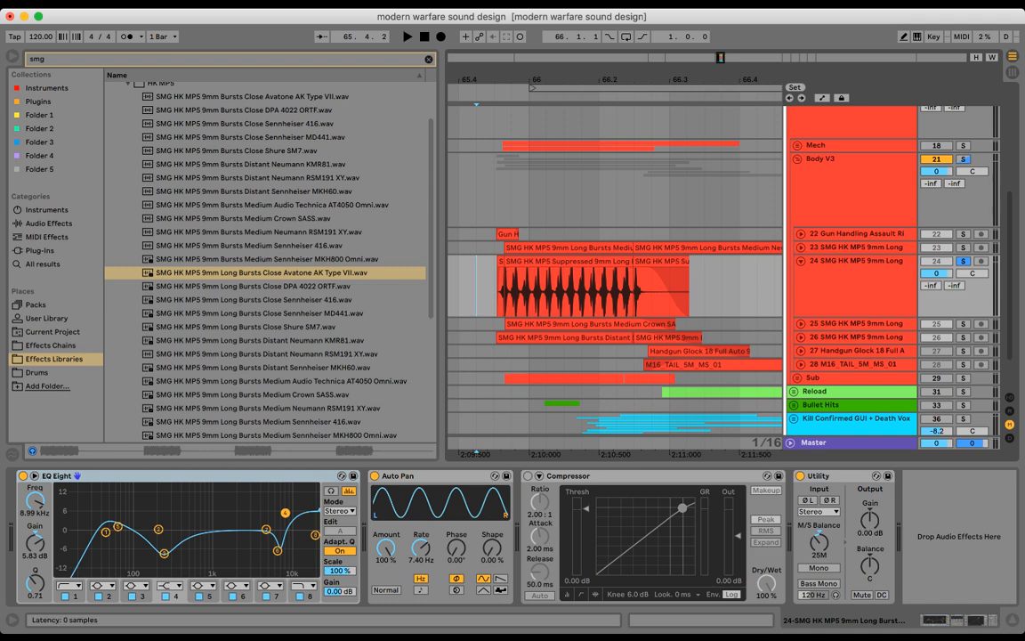
- Switch Auto Pan off and back on for track 24 and play the burst with the effect enabled
{"action": "left_click", "coordinate": [431, 476]}
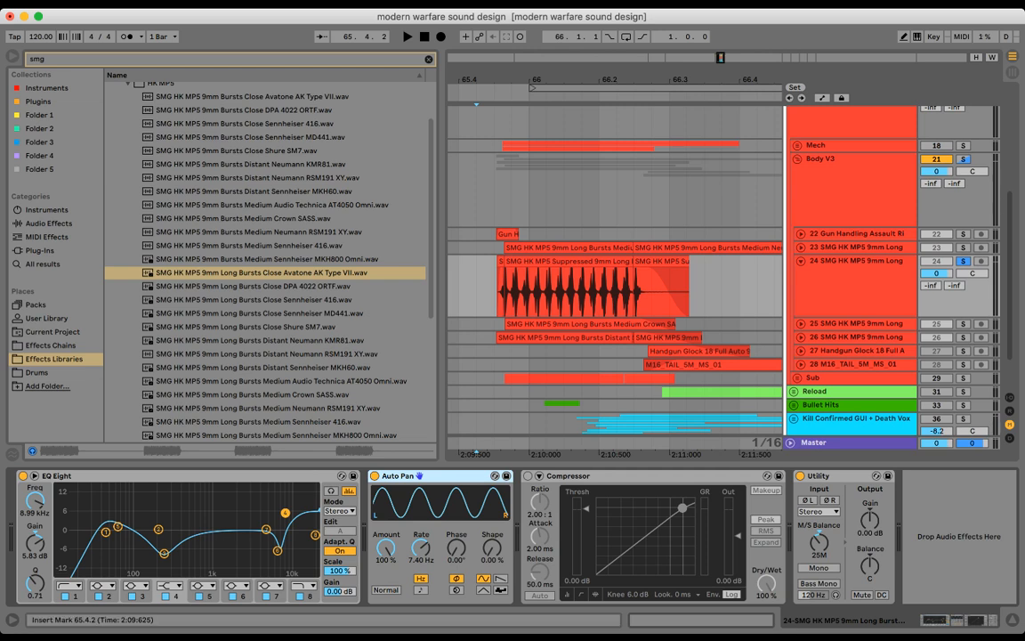
{"action": "scroll", "coordinate": [658, 275], "scroll_direction": "right", "scroll_amount": 1}
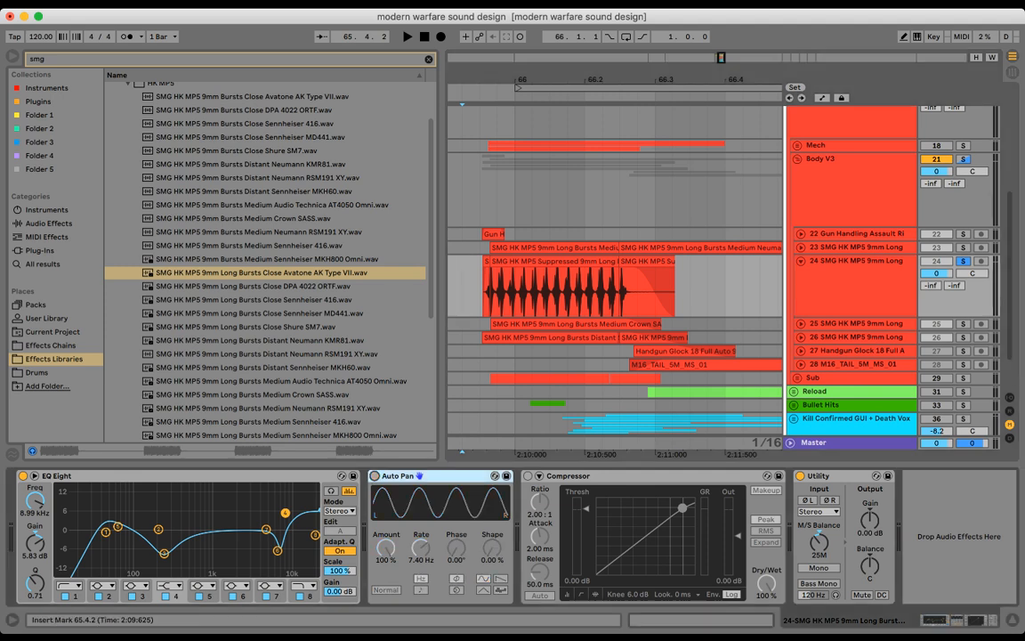
{"action": "key", "text": "space"}
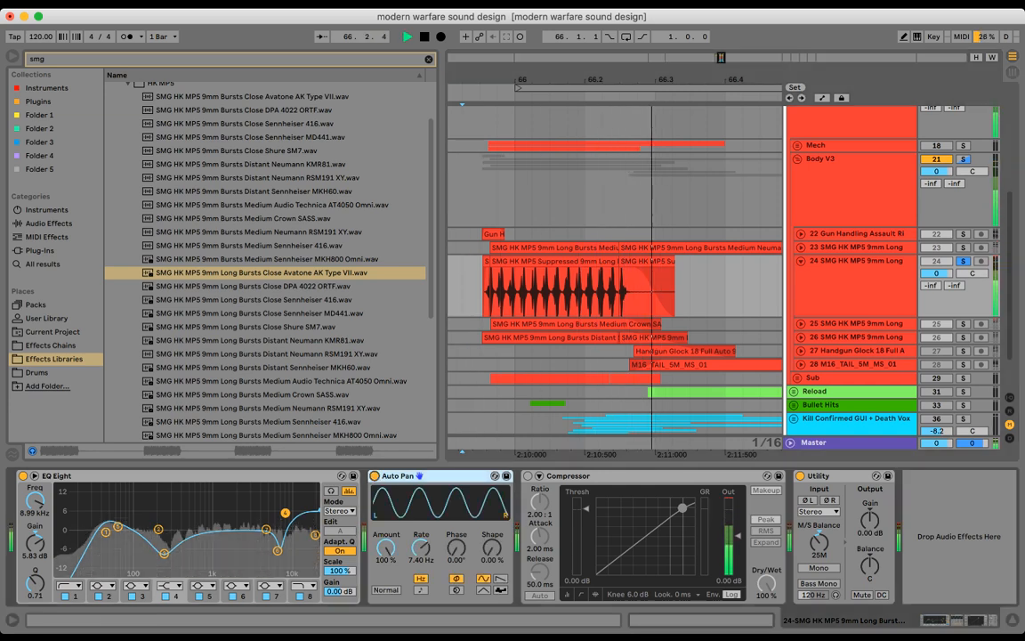
{"action": "key", "text": "space"}
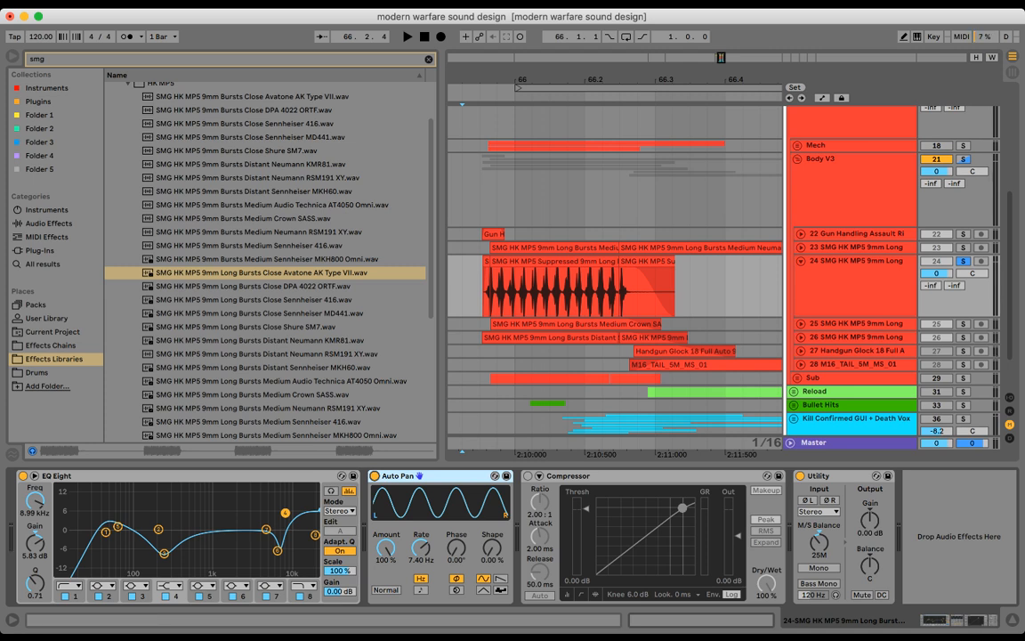
- Select the time range covering the suppressed MP5 clips on track 24, starting at 65.4.2
{"action": "left_click", "coordinate": [852, 262]}
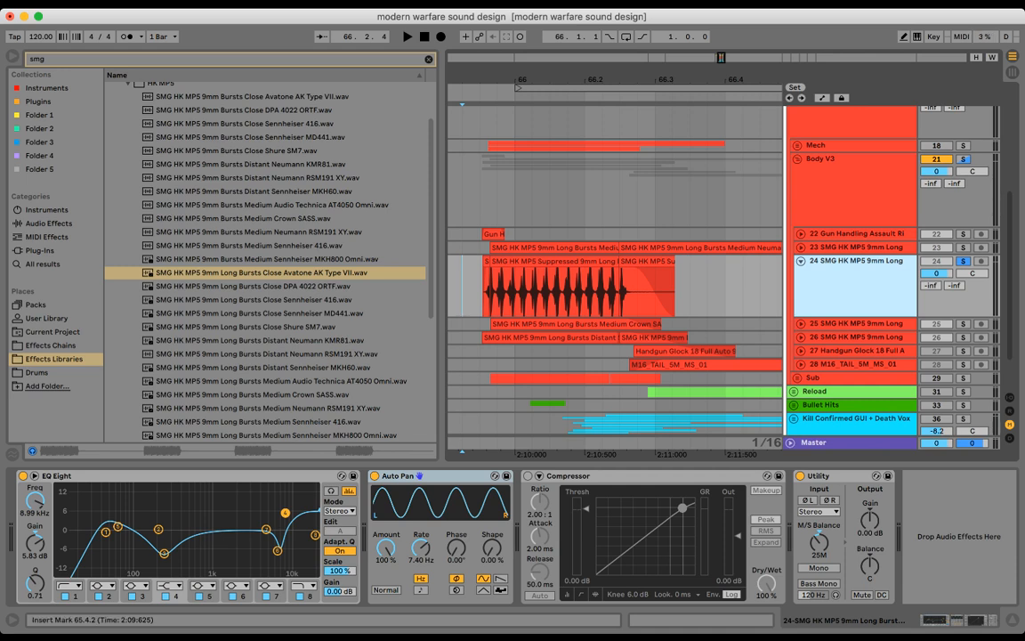
{"action": "scroll", "coordinate": [614, 267], "scroll_direction": "down", "scroll_amount": 2}
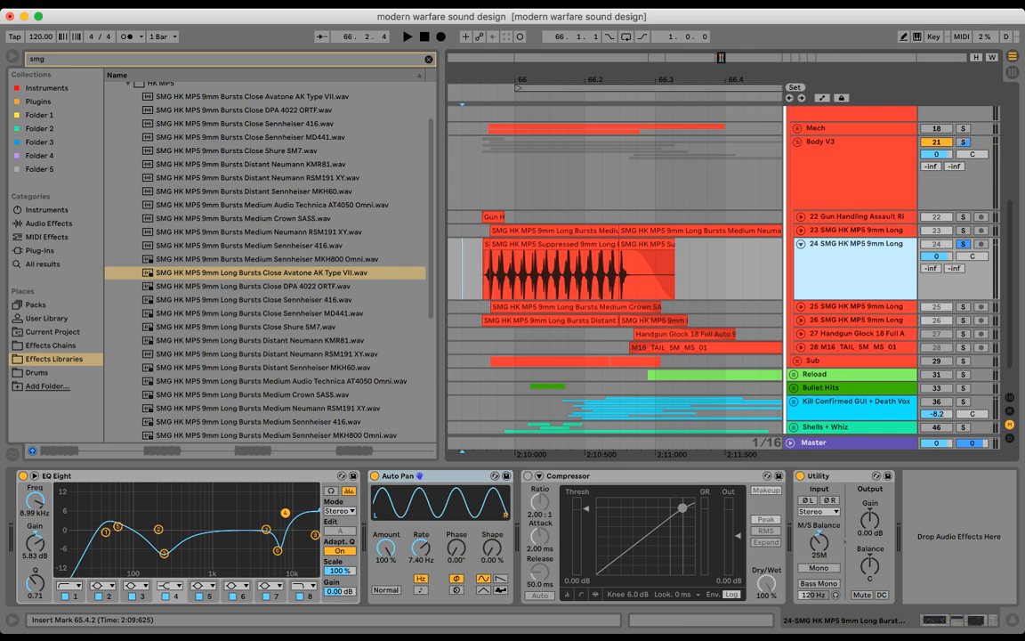
{"action": "left_click_drag", "start_coordinate": [707, 275], "coordinate": [464, 275]}
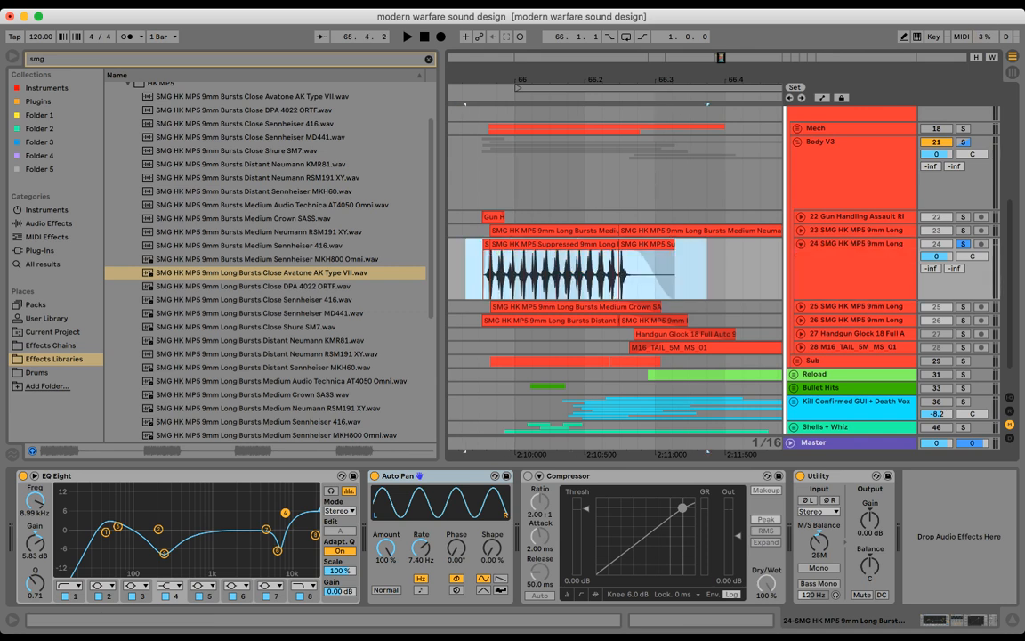
- Solo and unfold track 23, set the insert marker at its burst start, and select the track to view all its clips
{"action": "left_click", "coordinate": [963, 230]}
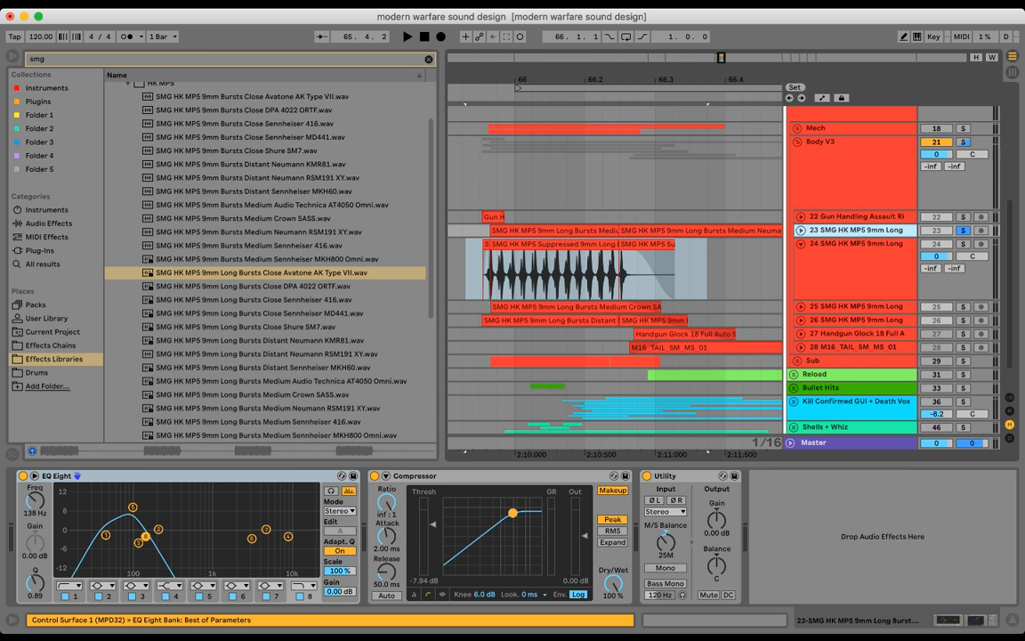
{"action": "left_click", "coordinate": [800, 231]}
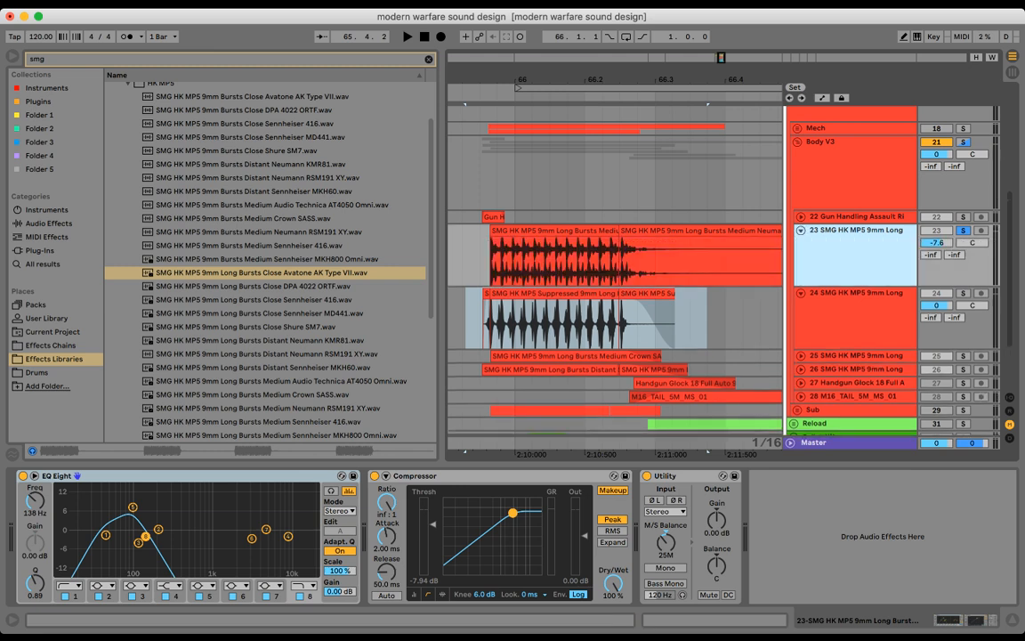
{"action": "left_click", "coordinate": [492, 258]}
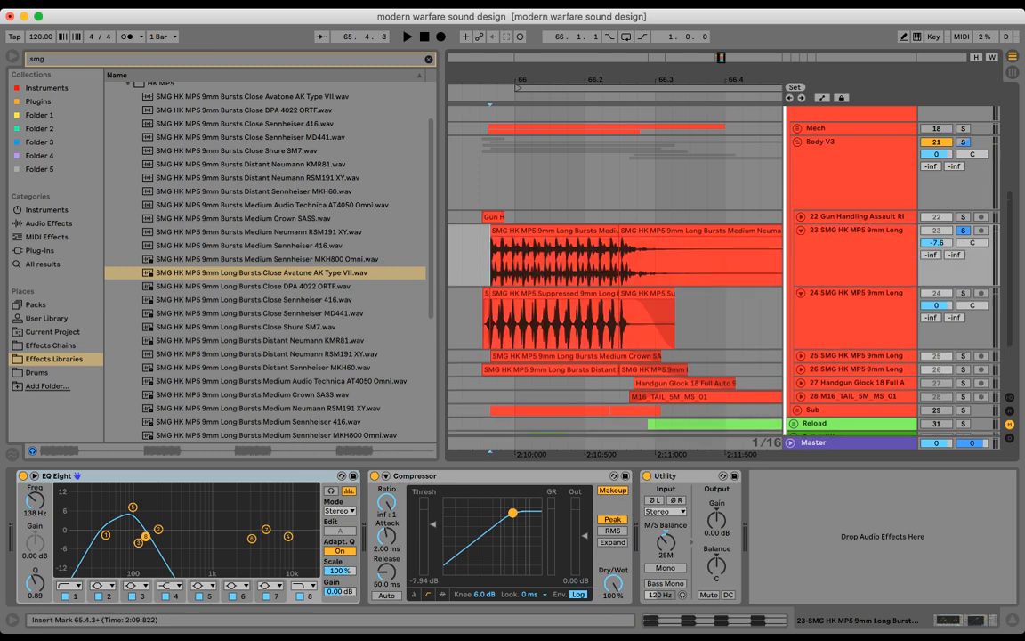
{"action": "left_click", "coordinate": [856, 253]}
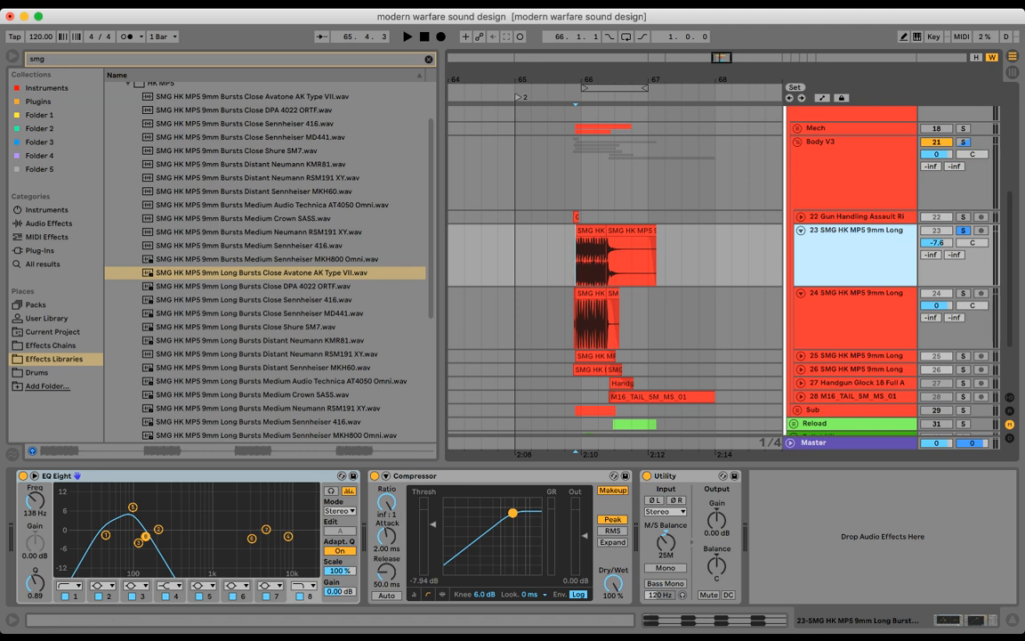
- Widen the arrangement area, select track 24, and select band 3 in its EQ Eight
{"action": "scroll", "coordinate": [520, 258], "scroll_direction": "down", "scroll_amount": 2}
{"action": "left_click_drag", "start_coordinate": [442, 258], "coordinate": [366, 258]}
{"action": "scroll", "coordinate": [534, 258], "scroll_direction": "left", "scroll_amount": 1}
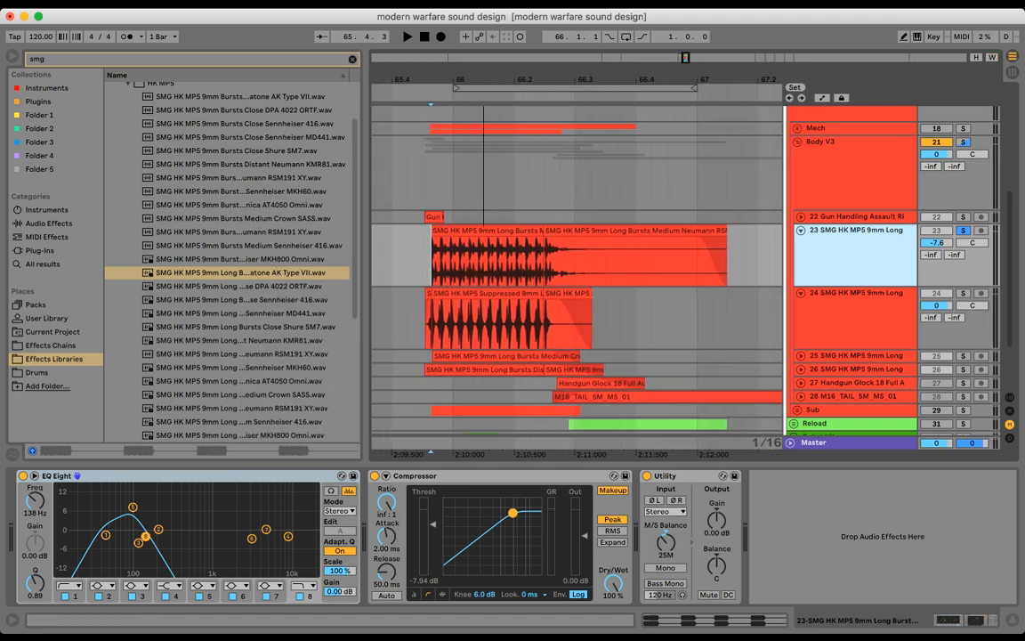
{"action": "scroll", "coordinate": [552, 267], "scroll_direction": "down", "scroll_amount": 2}
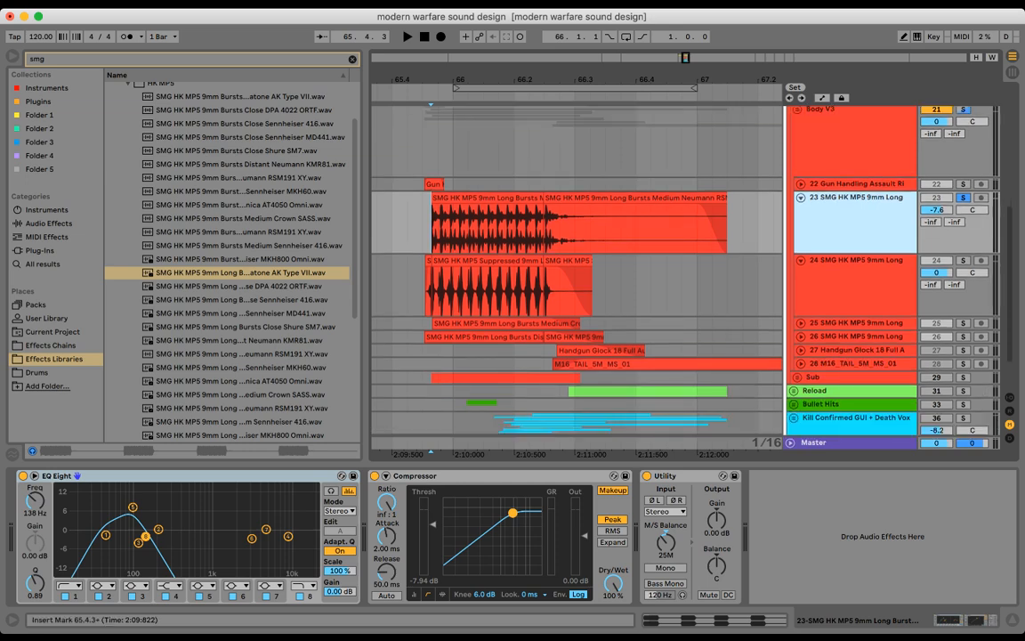
{"action": "scroll", "coordinate": [579, 267], "scroll_direction": "down", "scroll_amount": 2}
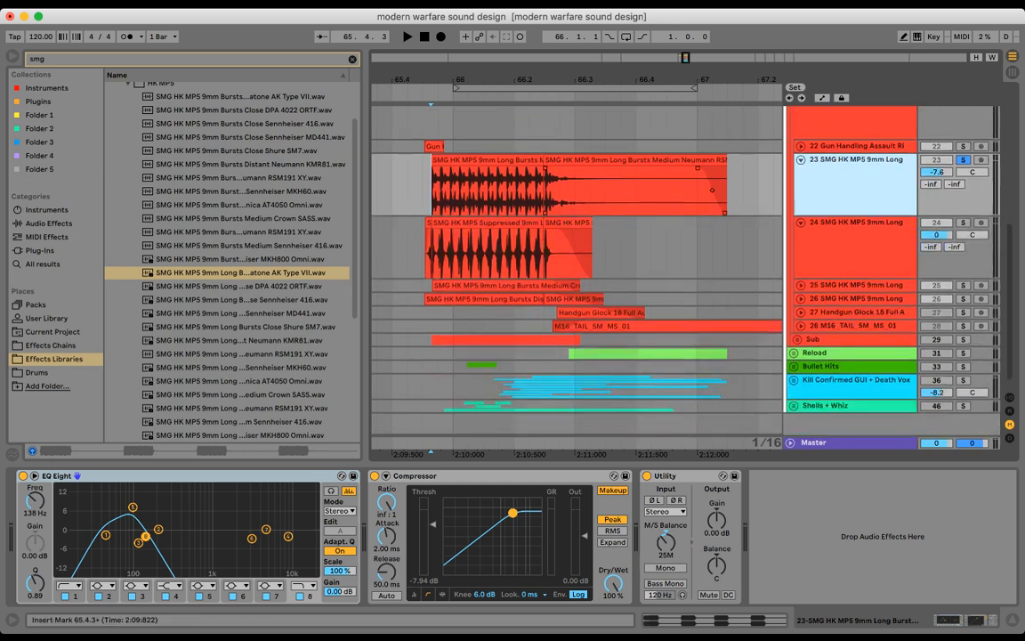
{"action": "left_click", "coordinate": [856, 223]}
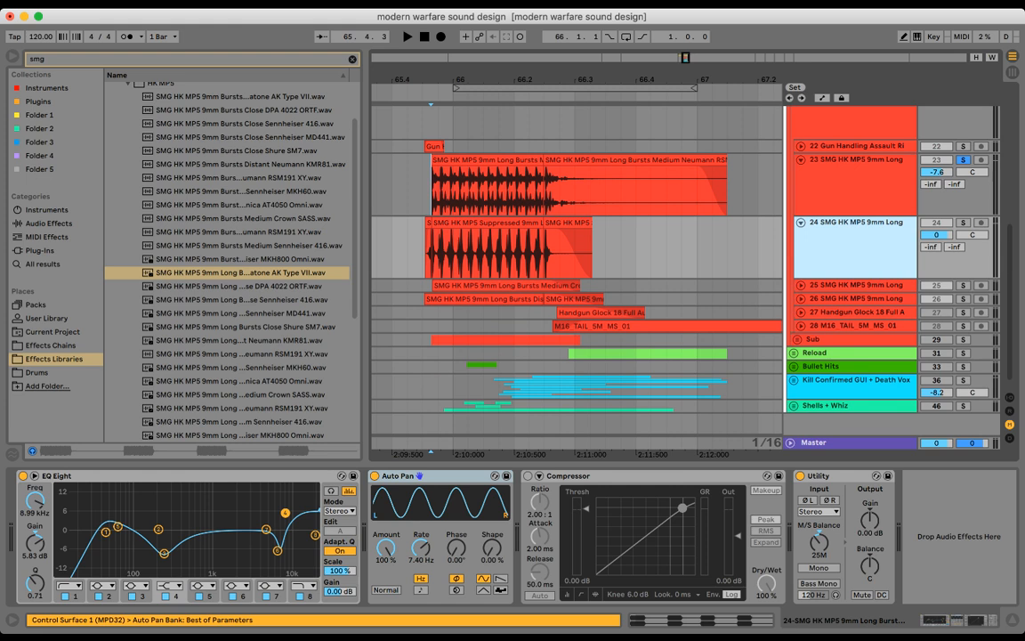
{"action": "left_click", "coordinate": [164, 554]}
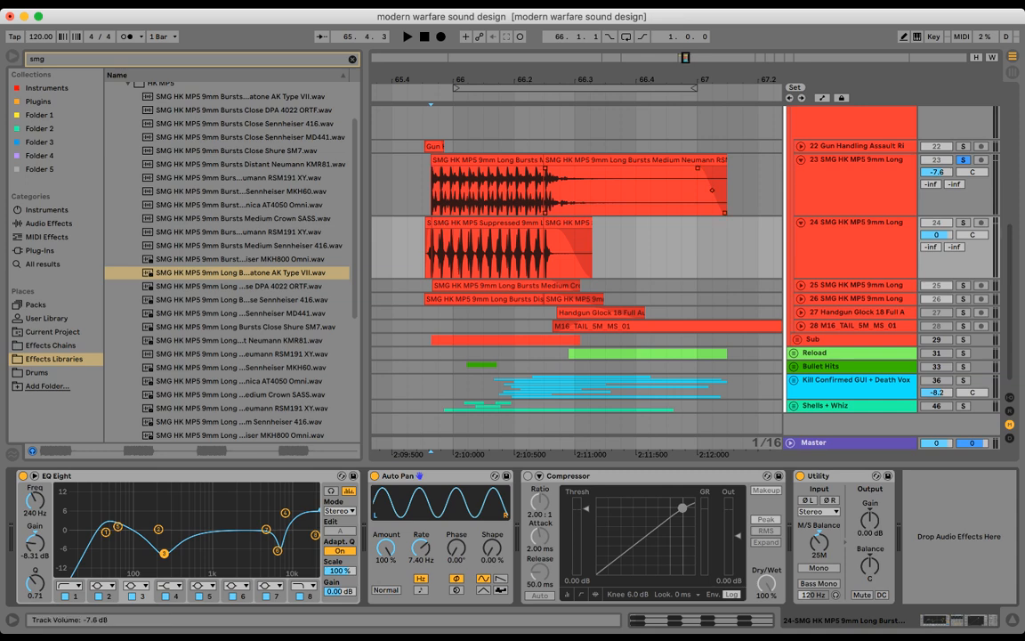
- Solo, select and unfold tracks 25 and 26 in turn to show their waveforms and effect chains
{"action": "left_click", "coordinate": [962, 286]}
{"action": "left_click", "coordinate": [856, 285]}
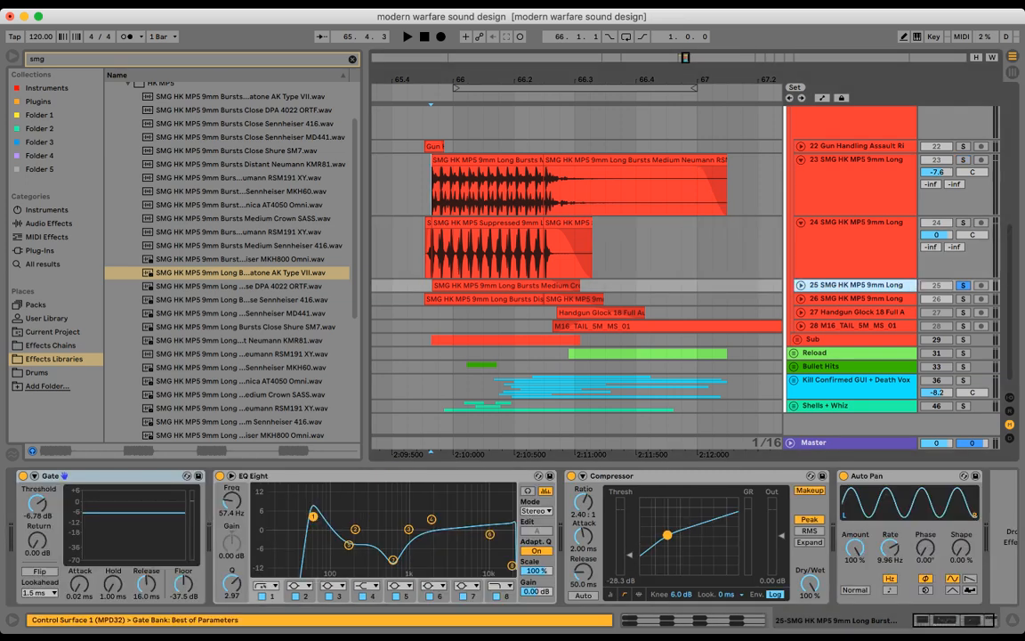
{"action": "left_click", "coordinate": [801, 285]}
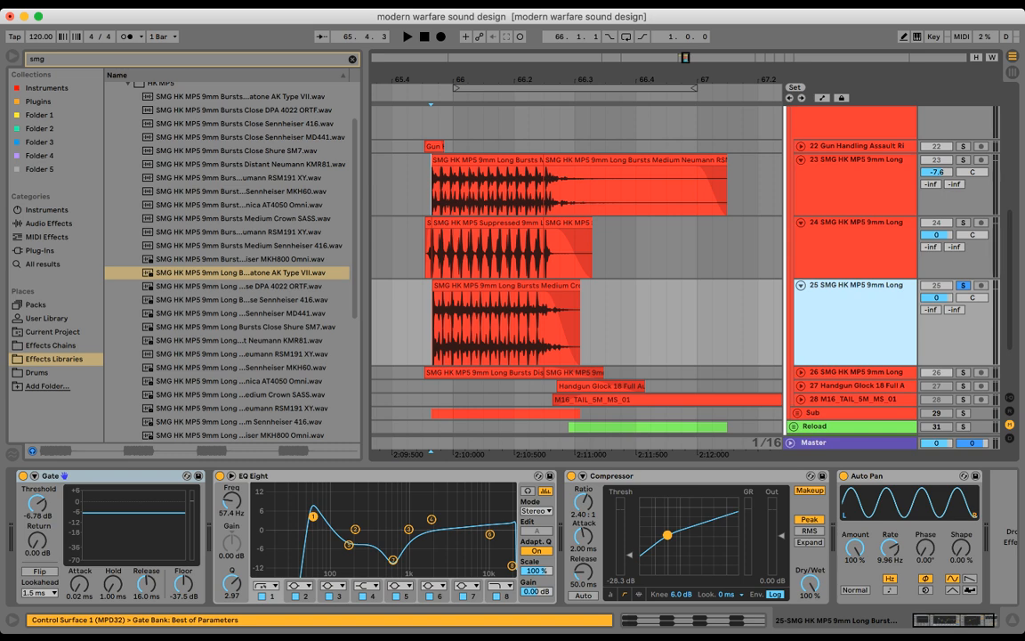
{"action": "left_click", "coordinate": [963, 373]}
{"action": "scroll", "coordinate": [962, 373], "scroll_direction": "down", "scroll_amount": 2}
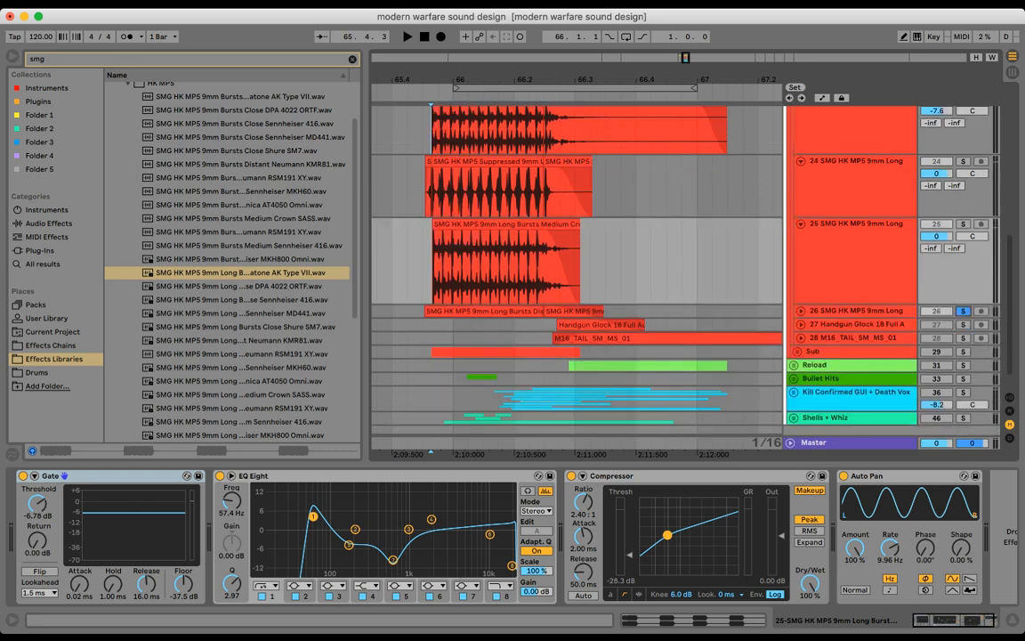
{"action": "left_click", "coordinate": [856, 311]}
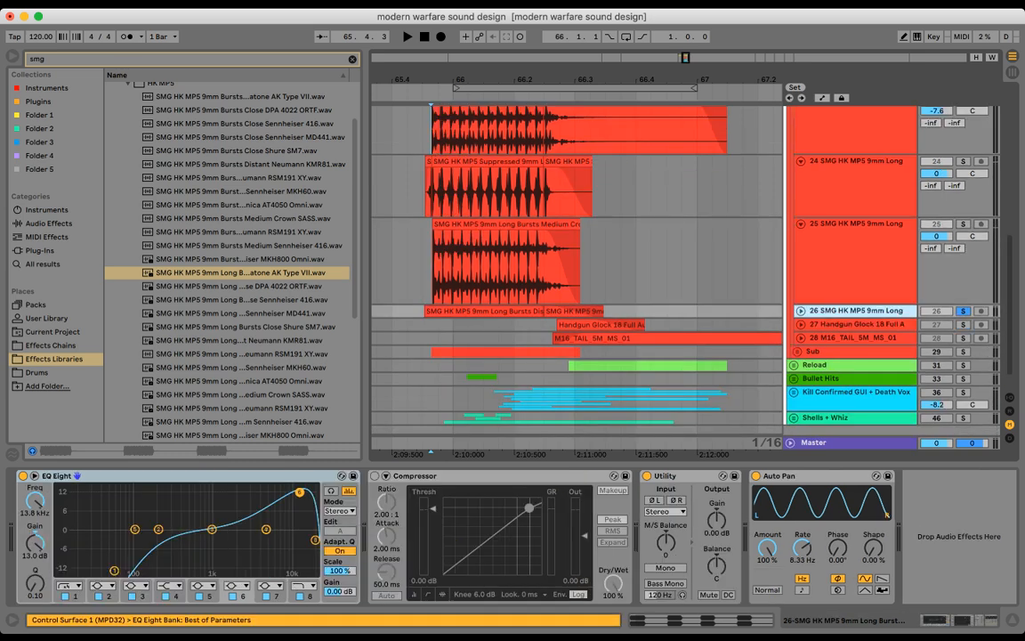
{"action": "scroll", "coordinate": [577, 266], "scroll_direction": "up", "scroll_amount": 3}
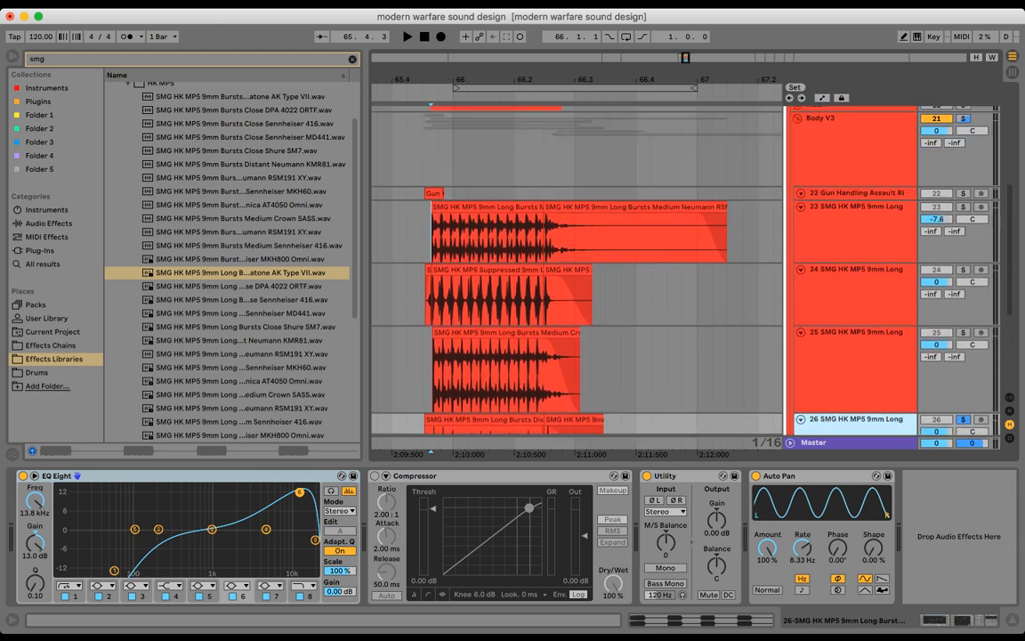
- Solo and select track 23, set the insert marker at 65.4.3, and play its MP5 burst
{"action": "left_click", "coordinate": [963, 208]}
{"action": "left_click", "coordinate": [859, 218]}
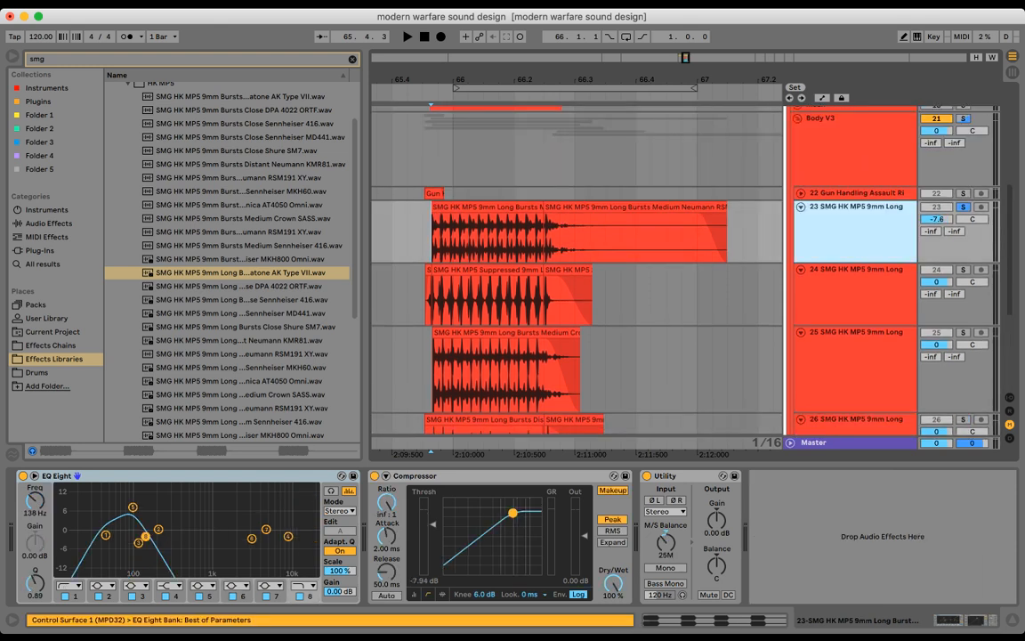
{"action": "key", "text": "space"}
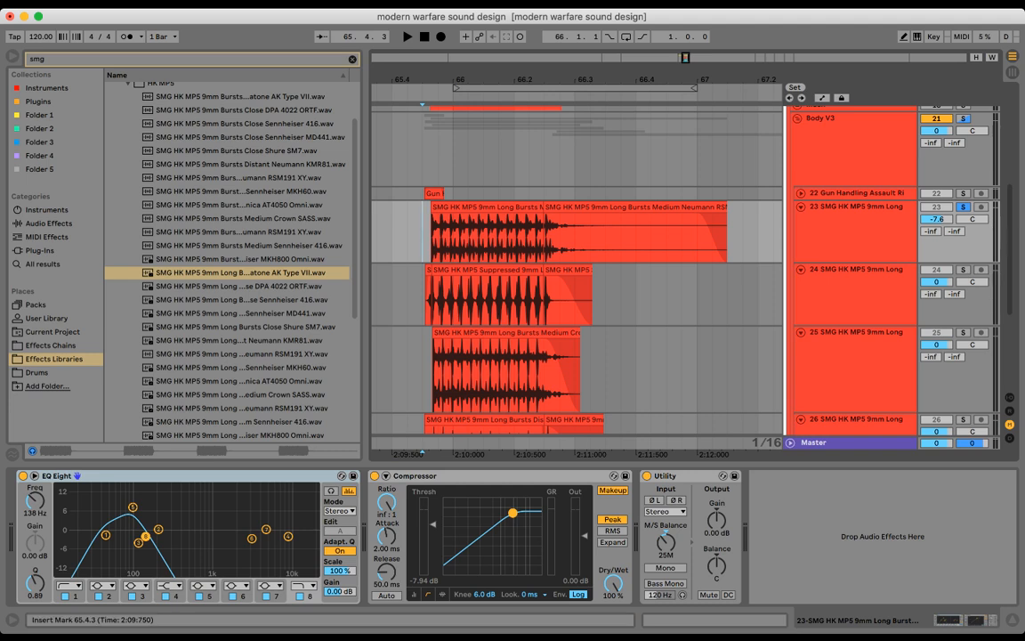
{"action": "key", "text": "space"}
{"action": "scroll", "coordinate": [578, 267], "scroll_direction": "down", "scroll_amount": 1}
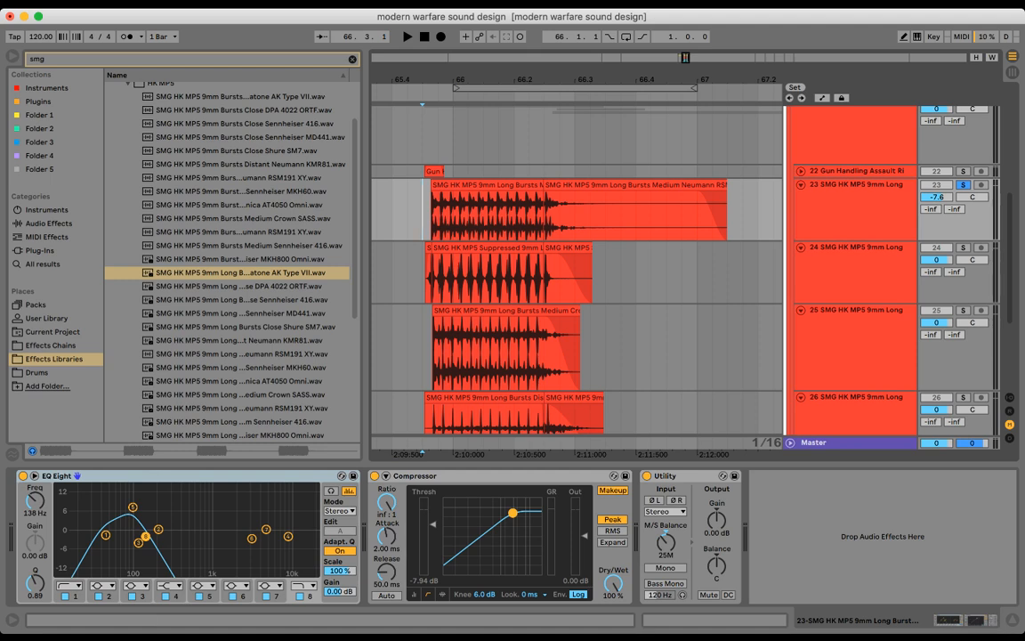
- Solo and unfold track 22, set the insert marker at 65.4.2, and play the gun handling clip
{"action": "left_click", "coordinate": [962, 171]}
{"action": "left_click", "coordinate": [801, 171]}
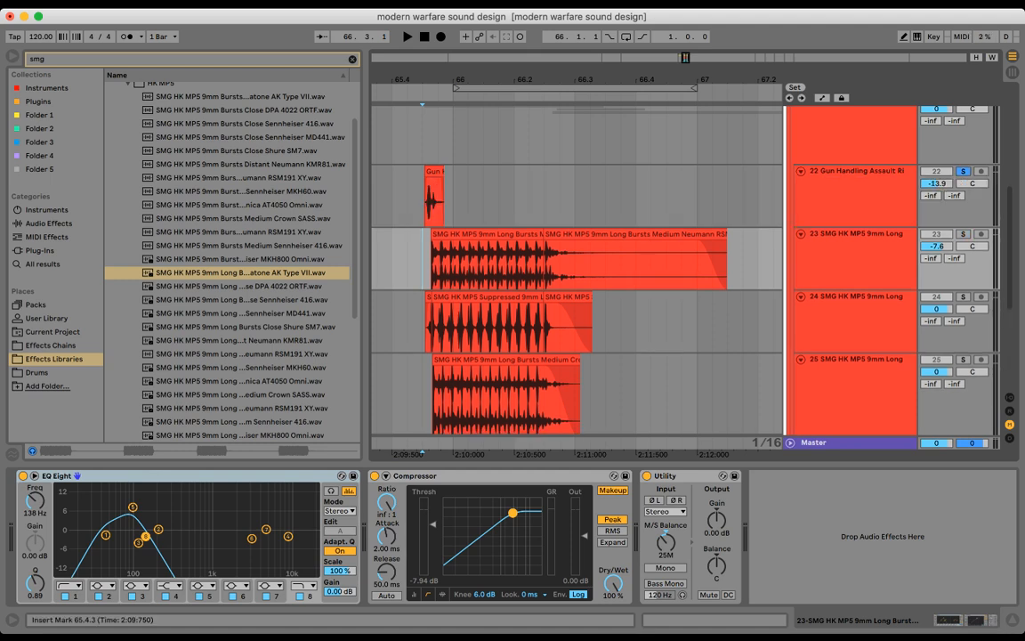
{"action": "left_click", "coordinate": [408, 199]}
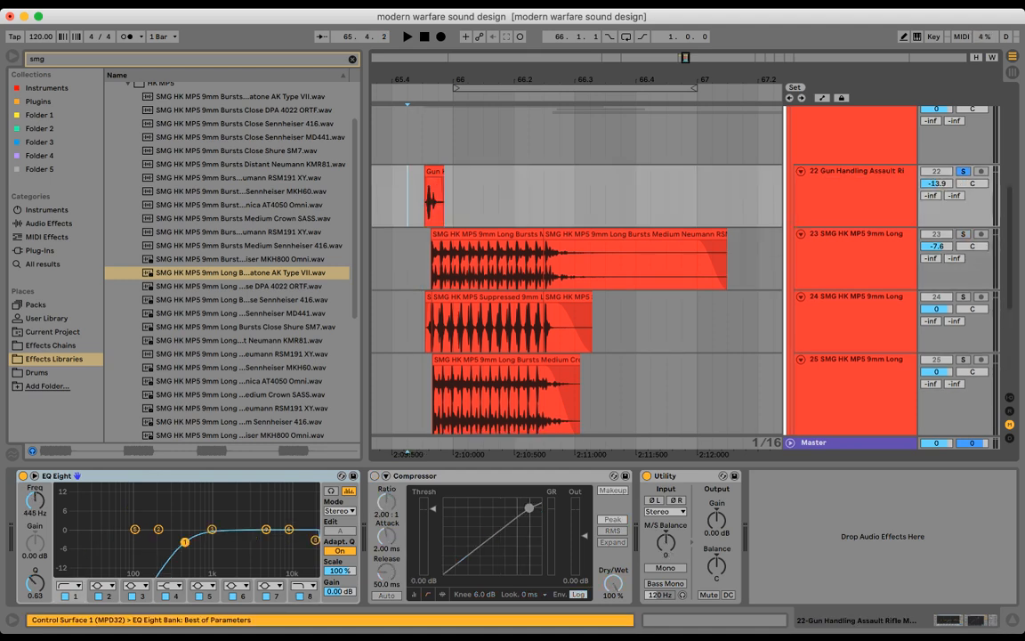
{"action": "key", "text": "space"}
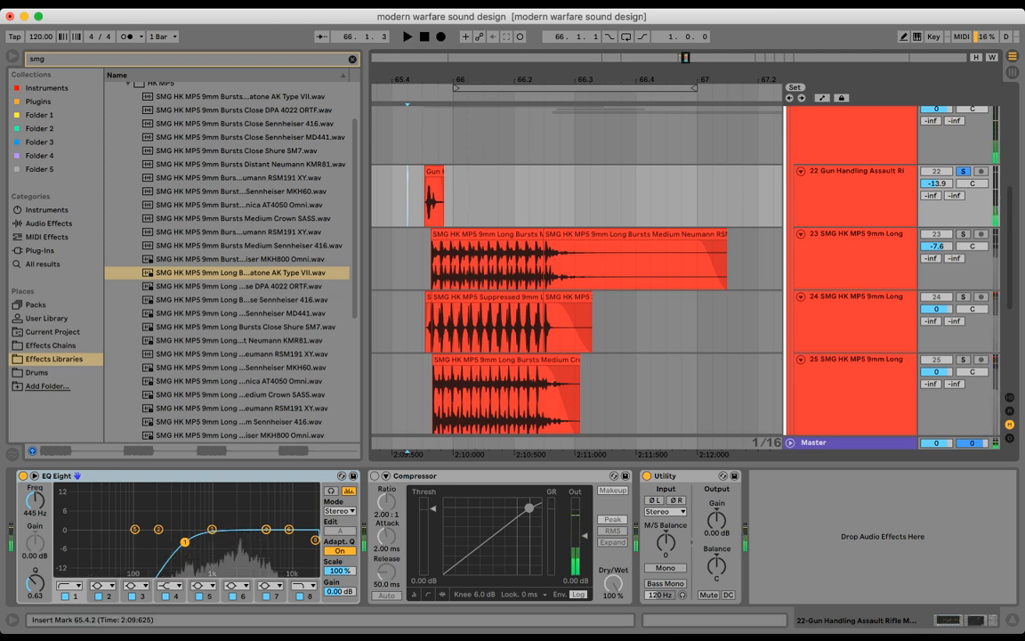
- Unsolo track 22 and fold tracks 22 and 23
{"action": "left_click", "coordinate": [963, 171]}
{"action": "left_click", "coordinate": [801, 171]}
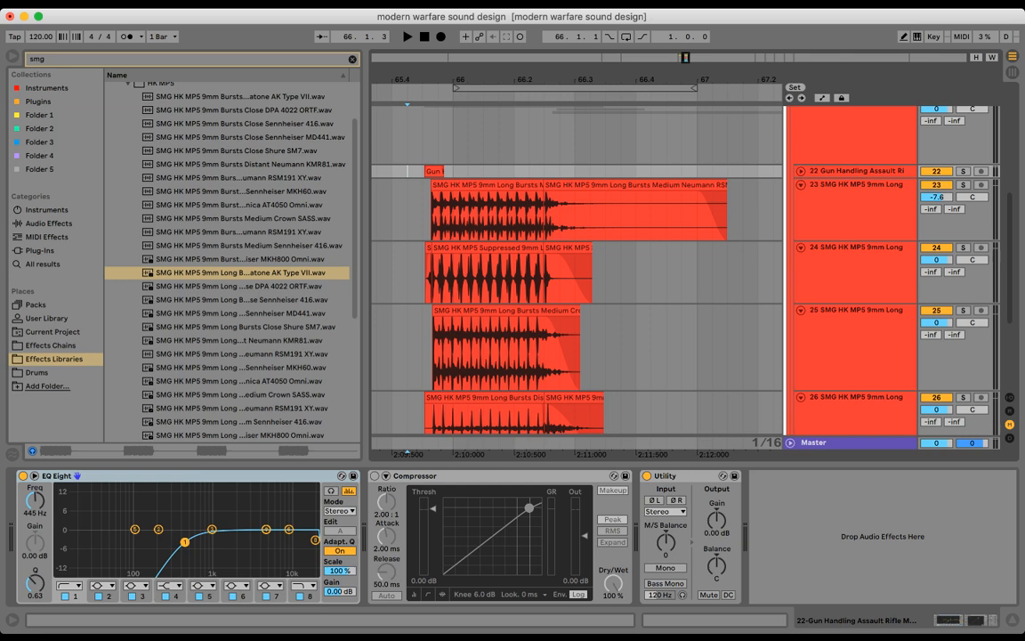
{"action": "left_click", "coordinate": [800, 185]}
- Select and solo track 25, and play its MP5 burst from 65.4.3
{"action": "left_click", "coordinate": [863, 233]}
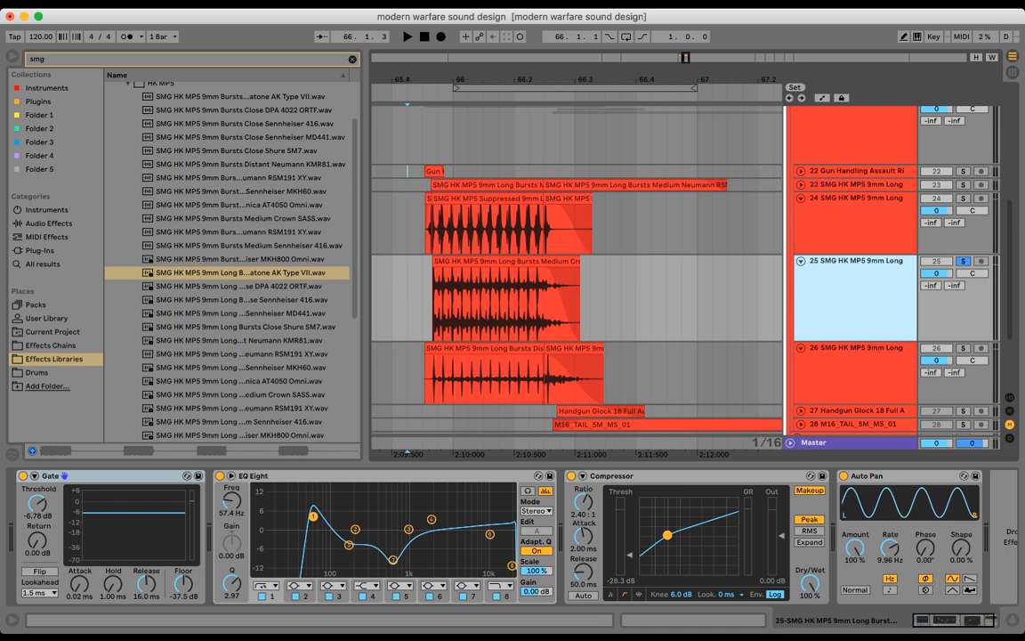
{"action": "key", "text": "space"}
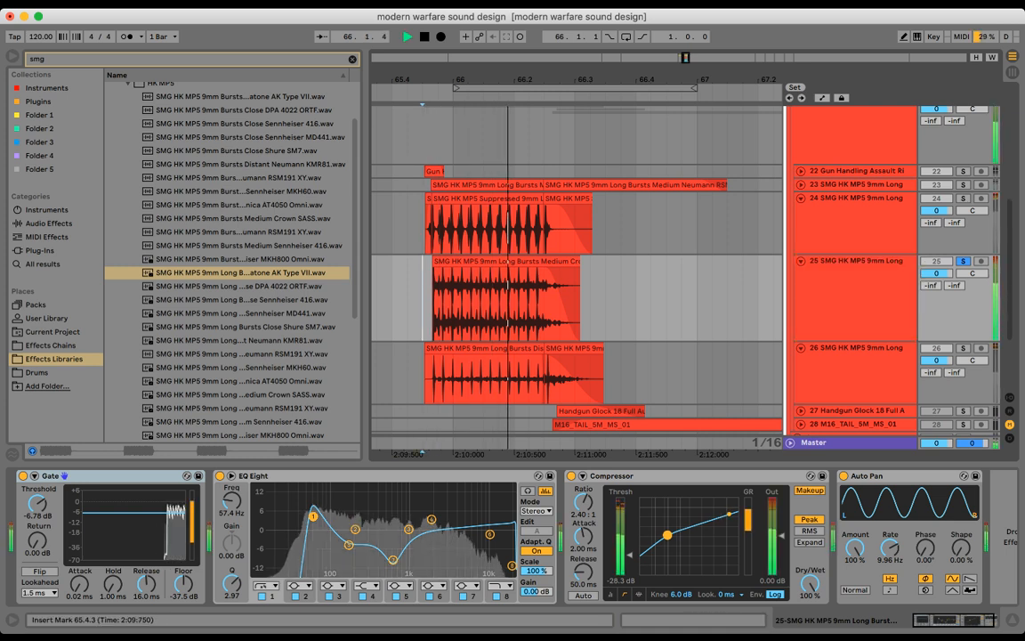
{"action": "key", "text": "space"}
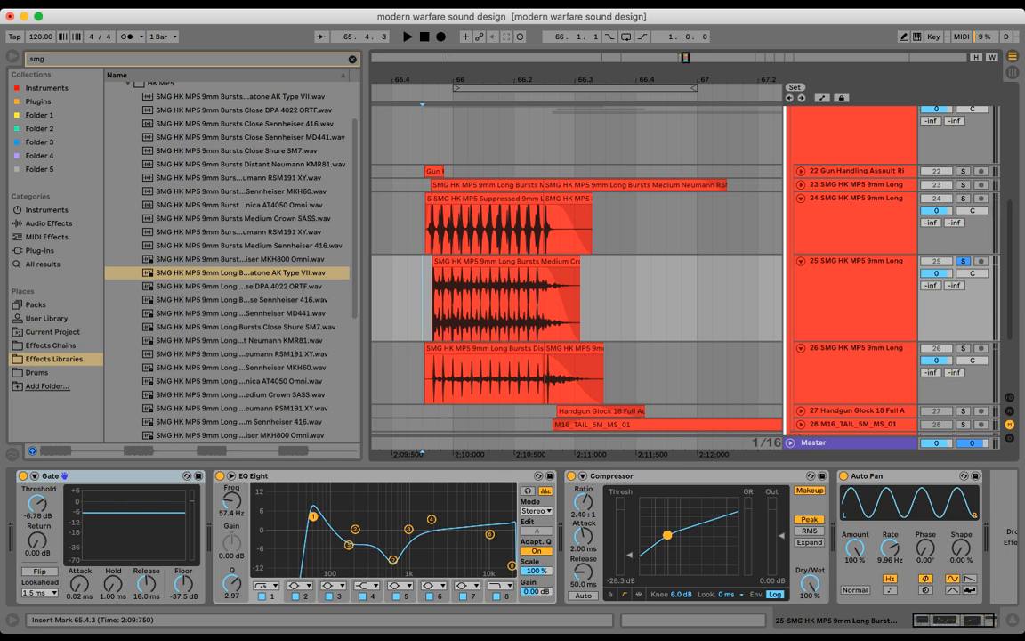
{"action": "key", "text": "space"}
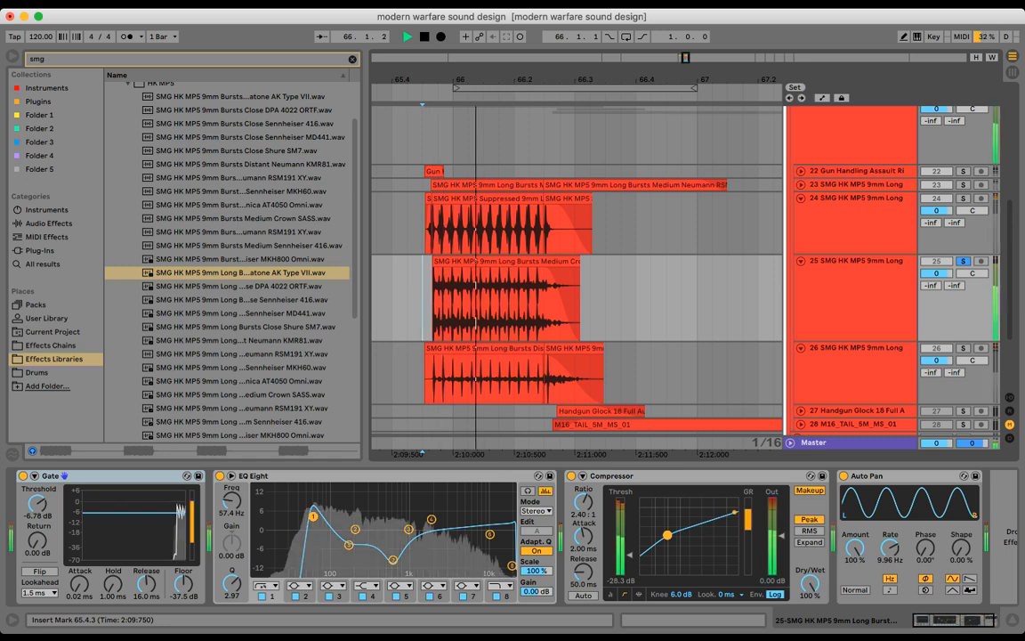
- Toggle Auto Pan on track 25 and replay the burst to compare the effect
{"action": "left_click", "coordinate": [843, 476]}
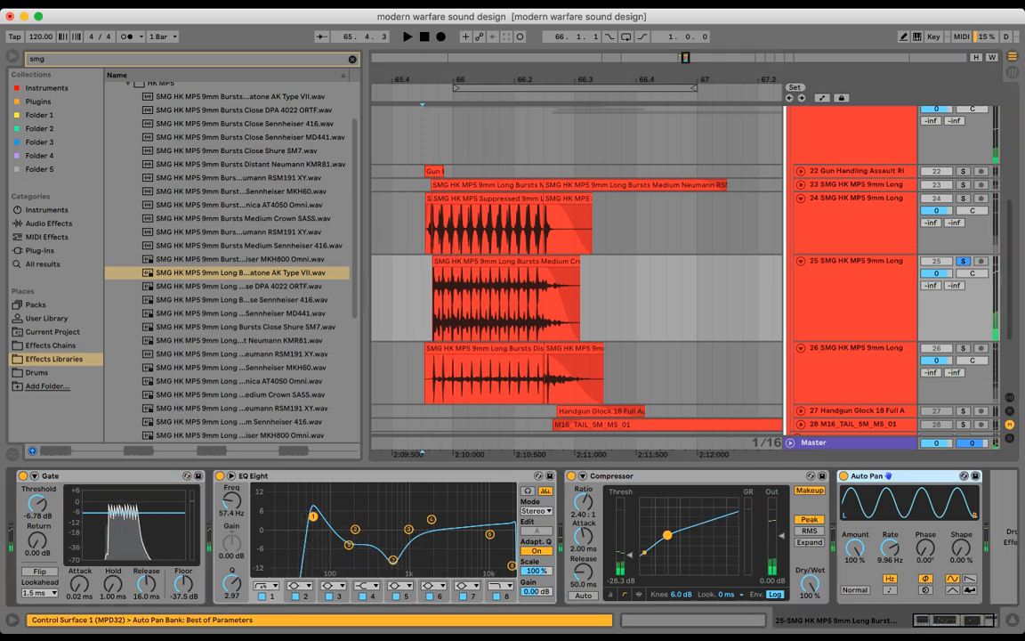
{"action": "key", "text": "space"}
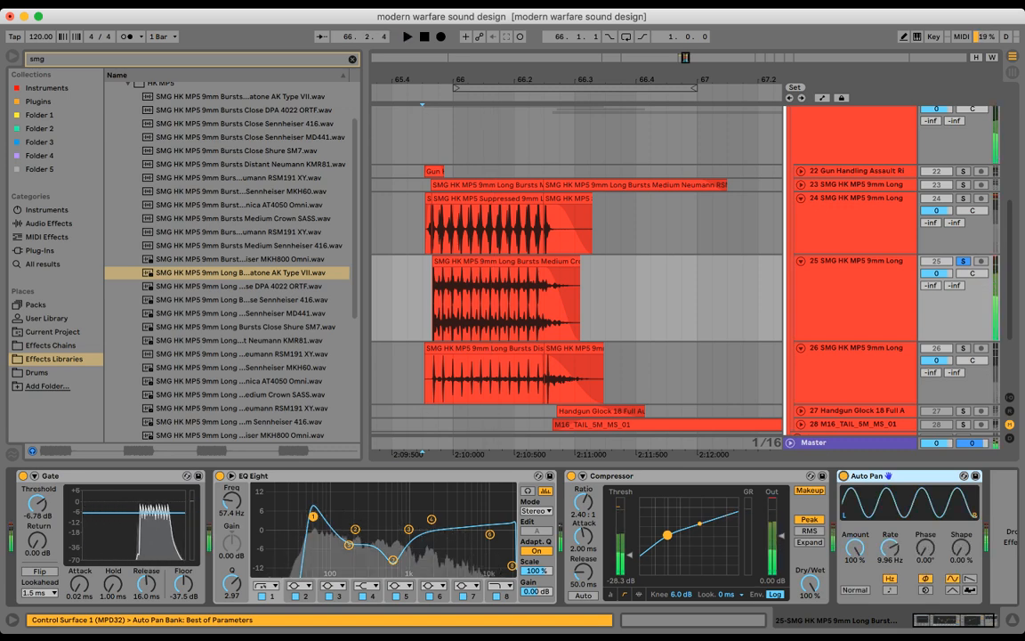
{"action": "key", "text": "space"}
- Select and solo track 26, play its distant MP5 burst from 65.3.4, and unsolo the track
{"action": "scroll", "coordinate": [854, 338], "scroll_direction": "down", "scroll_amount": 2}
{"action": "left_click", "coordinate": [854, 308]}
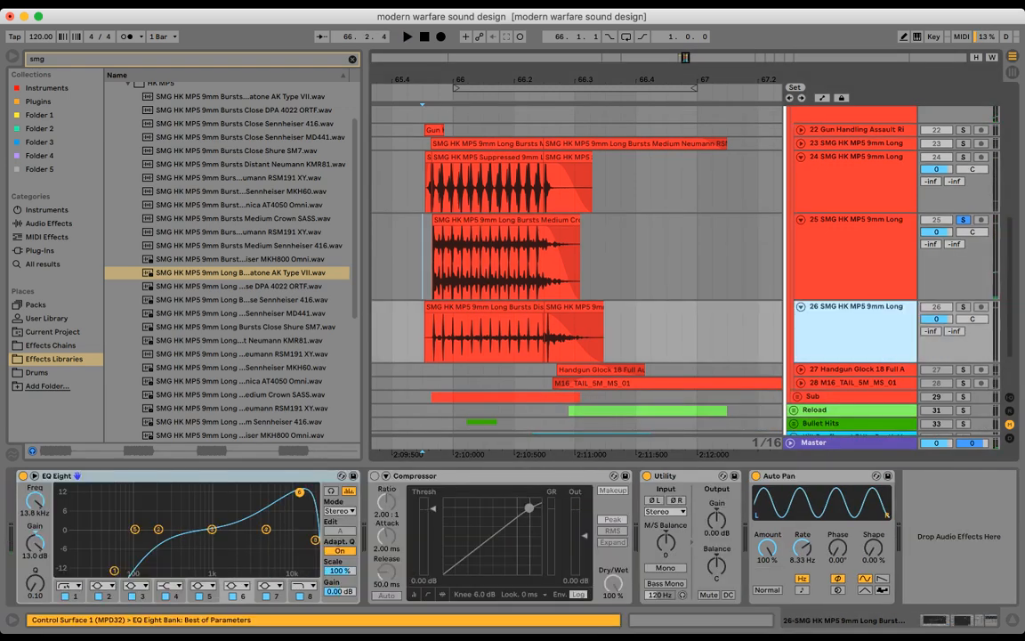
{"action": "left_click", "coordinate": [963, 307]}
{"action": "left_click", "coordinate": [376, 333]}
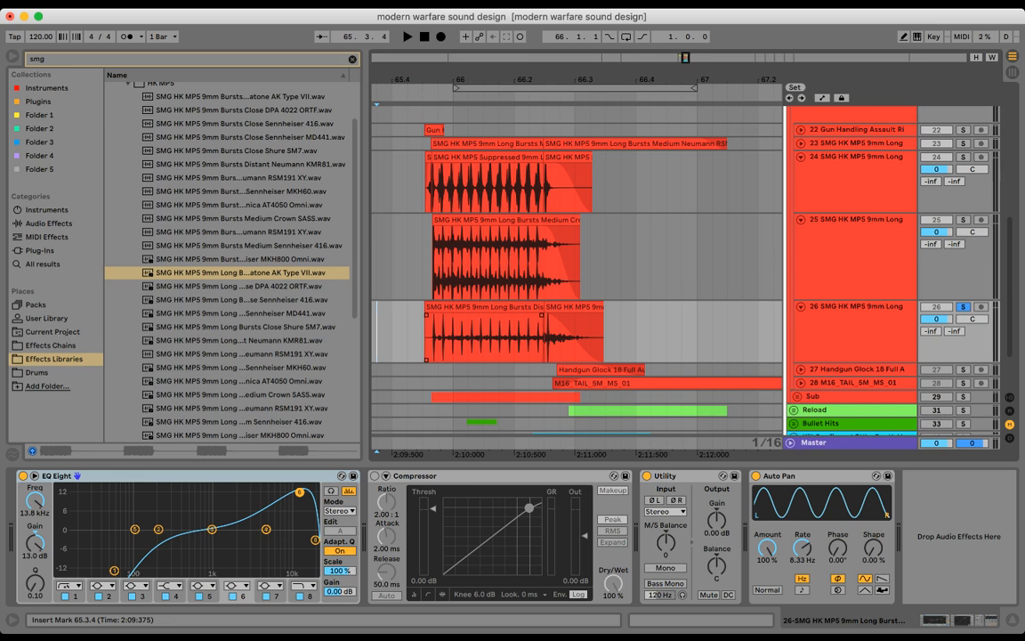
{"action": "key", "text": "space"}
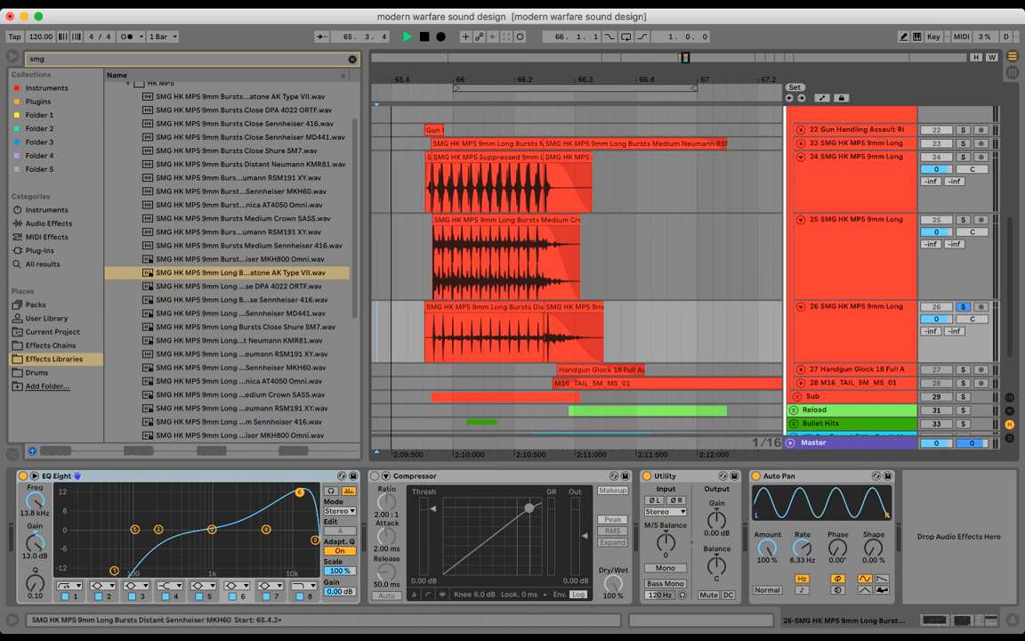
{"action": "key", "text": "space"}
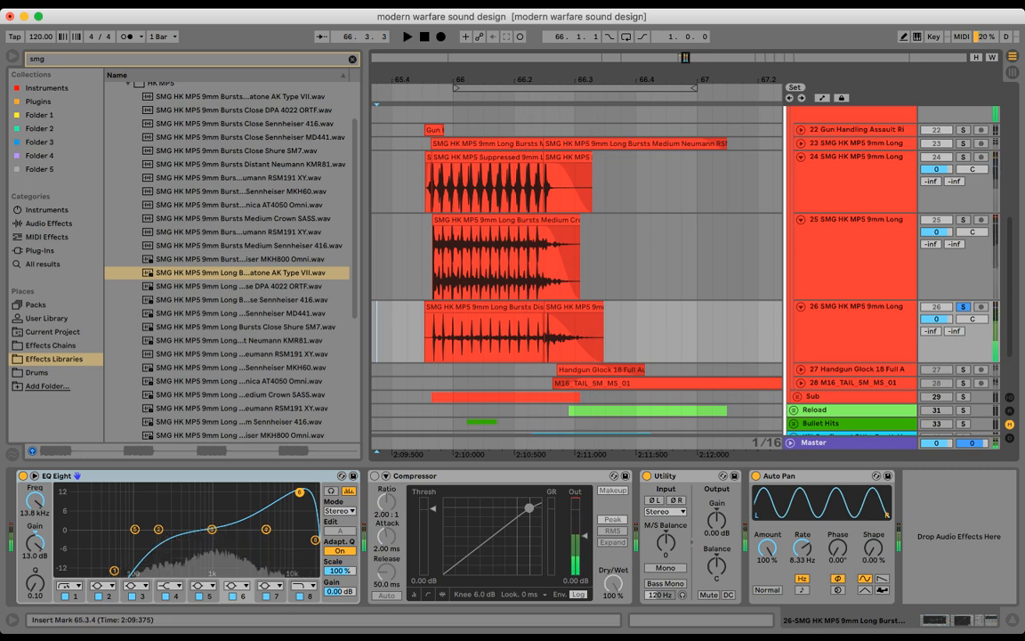
{"action": "left_click", "coordinate": [963, 307]}
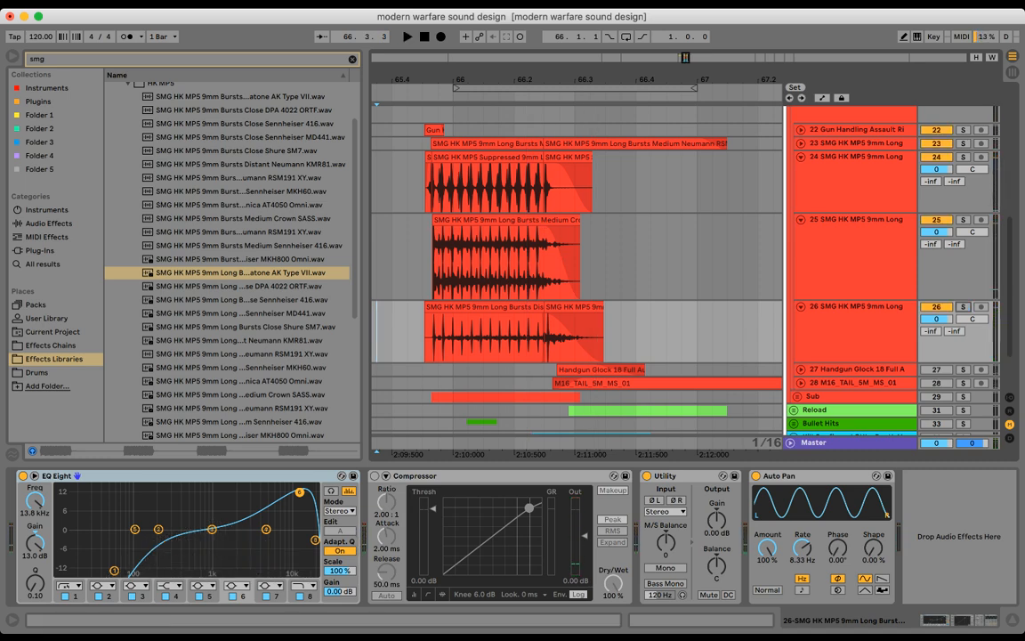
- Fold tracks 24 to 26 and unfold tracks 27 and 28 to show the Handgun Glock and M16 tail waveforms
{"action": "left_click", "coordinate": [812, 220]}
{"action": "left_click", "coordinate": [801, 219]}
{"action": "left_click", "coordinate": [800, 158]}
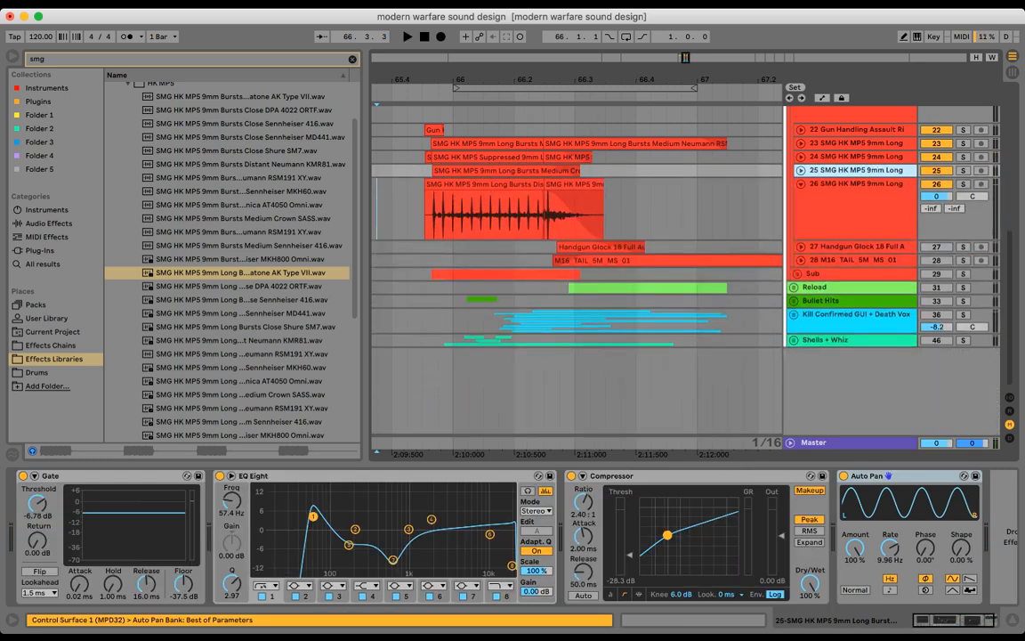
{"action": "left_click", "coordinate": [801, 183]}
{"action": "left_click_drag", "start_coordinate": [623, 80], "coordinate": [556, 44]}
{"action": "left_click", "coordinate": [801, 211]}
{"action": "left_click", "coordinate": [800, 197]}
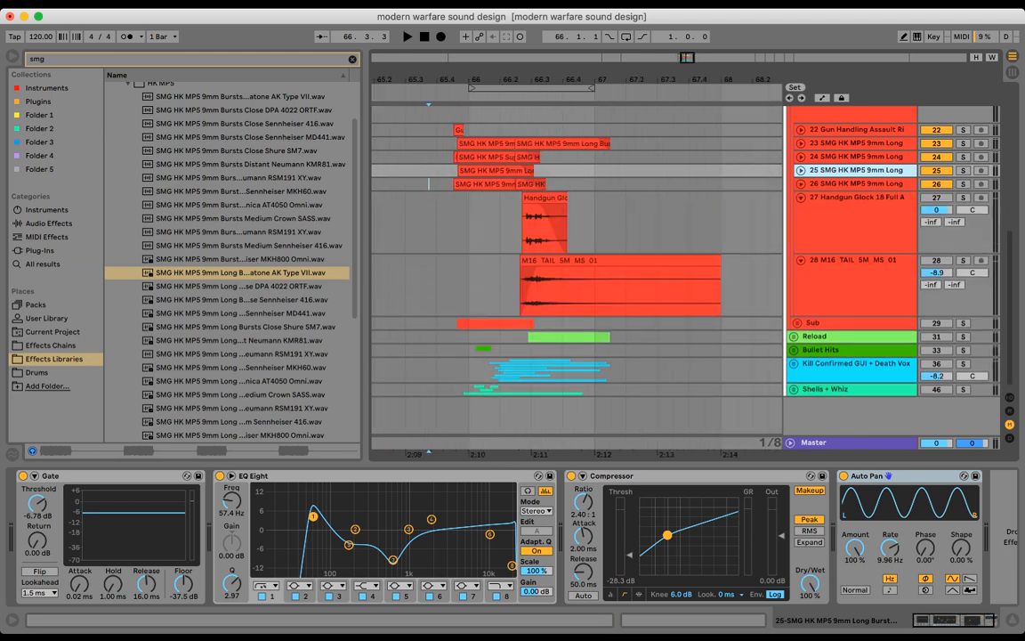
- Activate track 27, select its Handgun Glock 18 clip, solo the track, and play the clip
{"action": "left_click", "coordinate": [936, 198]}
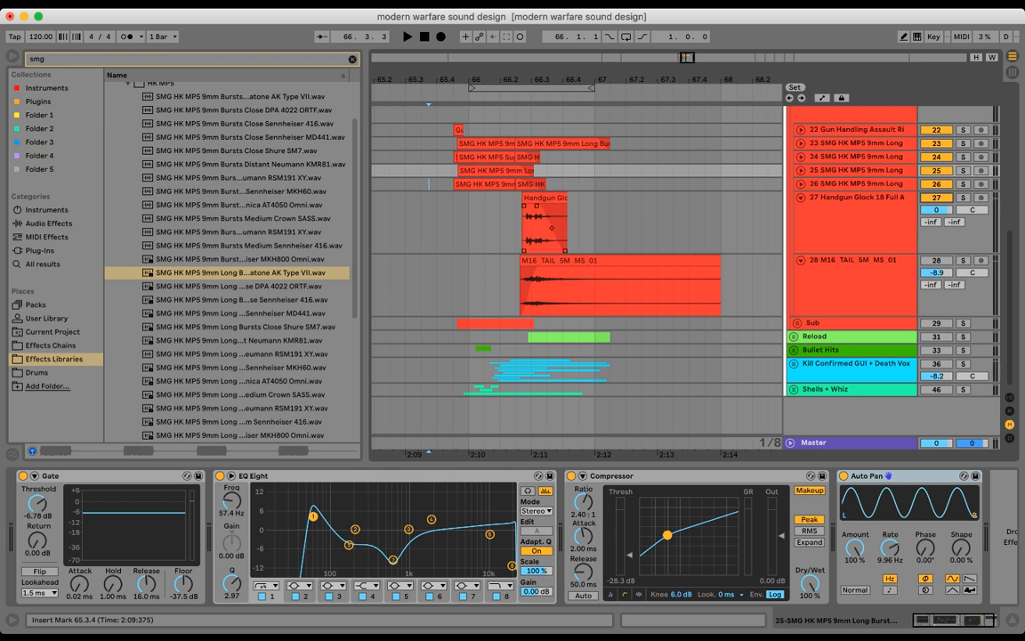
{"action": "left_click", "coordinate": [516, 222]}
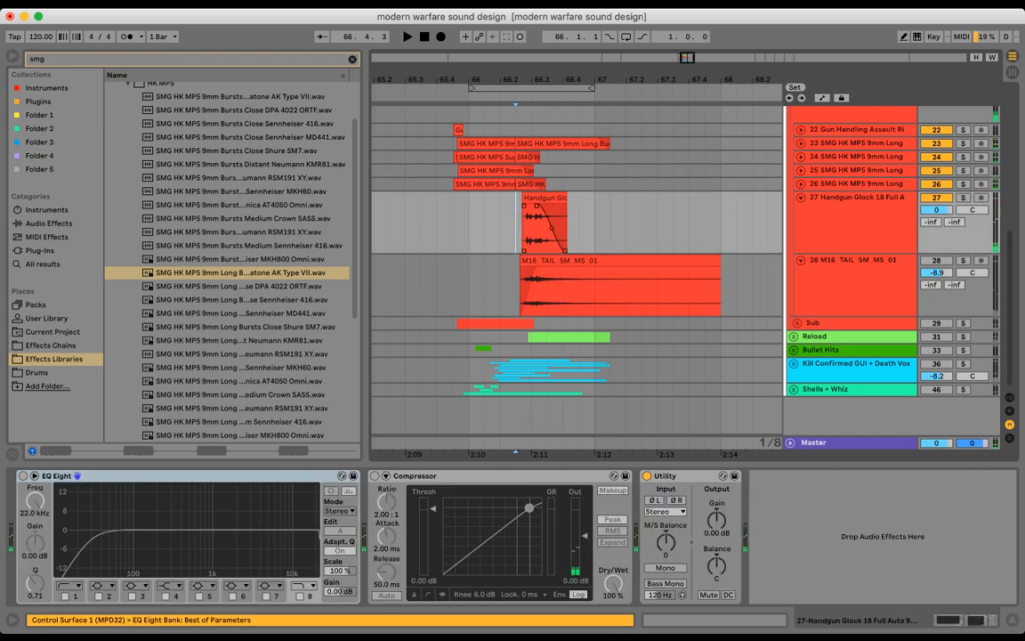
{"action": "left_click", "coordinate": [543, 198]}
{"action": "mouse_move", "coordinate": [568, 200]}
{"action": "left_mouse_down"}
{"action": "mouse_move", "coordinate": [602, 200]}
{"action": "mouse_move", "coordinate": [583, 199]}
{"action": "left_mouse_up"}
{"action": "key", "text": "super+z"}
{"action": "left_click", "coordinate": [963, 198]}
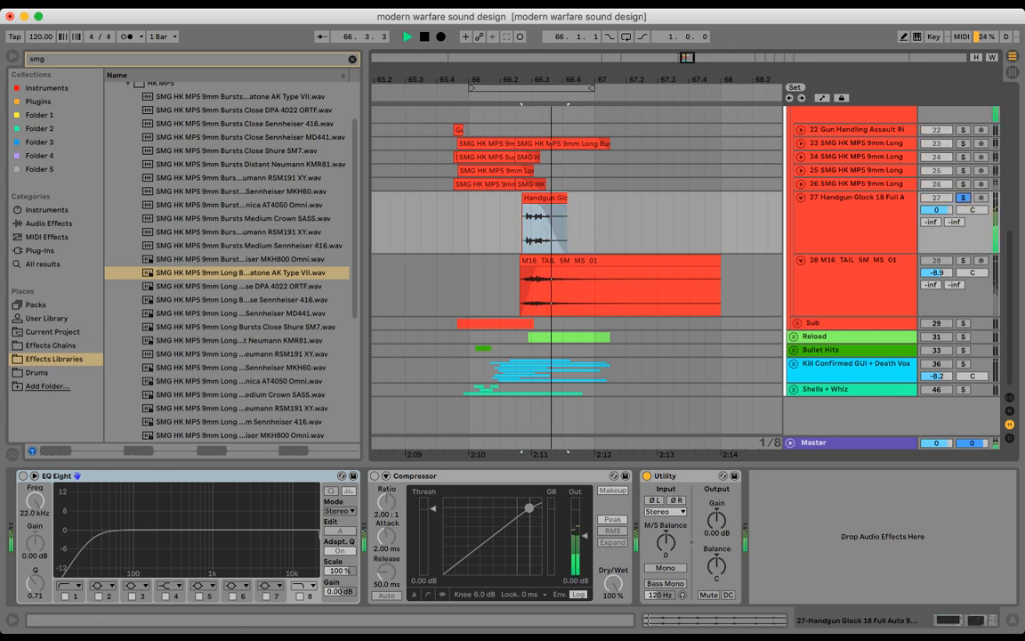
- Solo and select track 28, and set the insert marker at 66.2.3 just before its M16 tail clip
{"action": "left_click", "coordinate": [963, 260]}
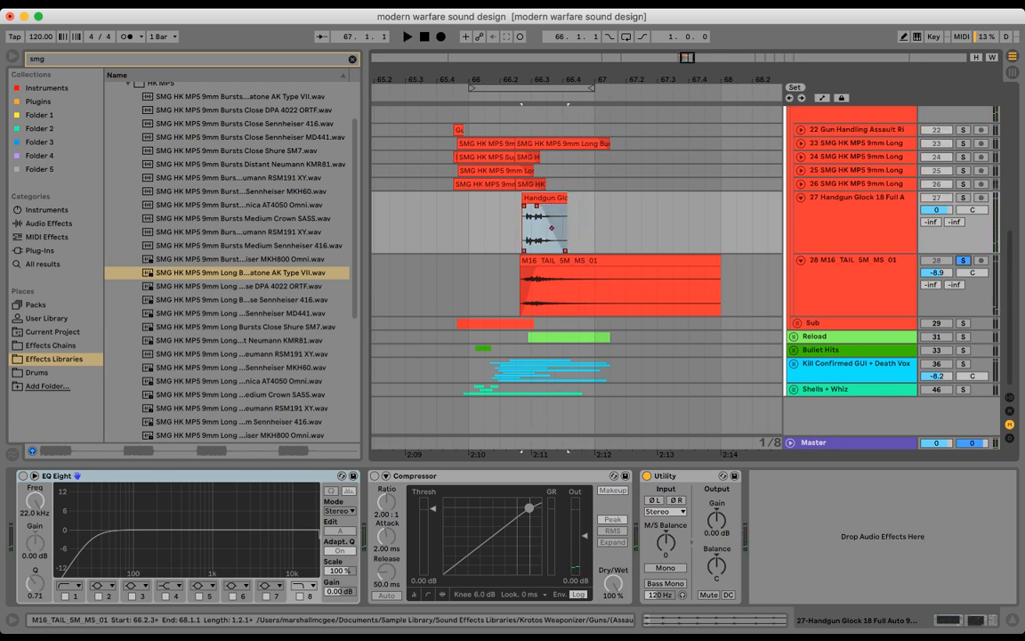
{"action": "left_click", "coordinate": [515, 285]}
{"action": "left_click", "coordinate": [853, 261]}
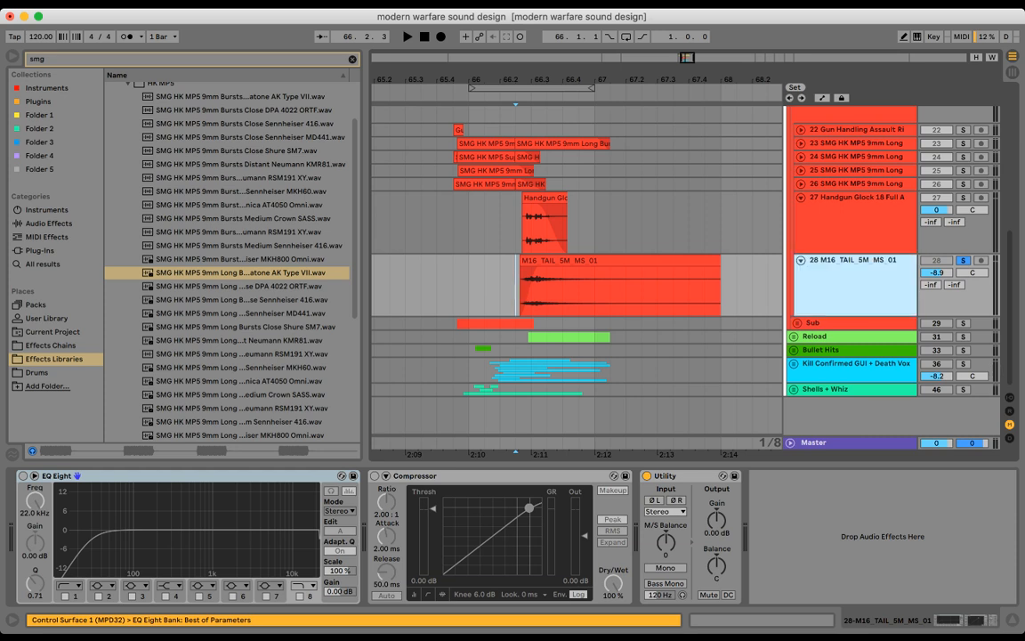
- Play the soloed M16 tail from 66.2.3 and add a fade-out spanning most of its clip
{"action": "key", "text": "space"}
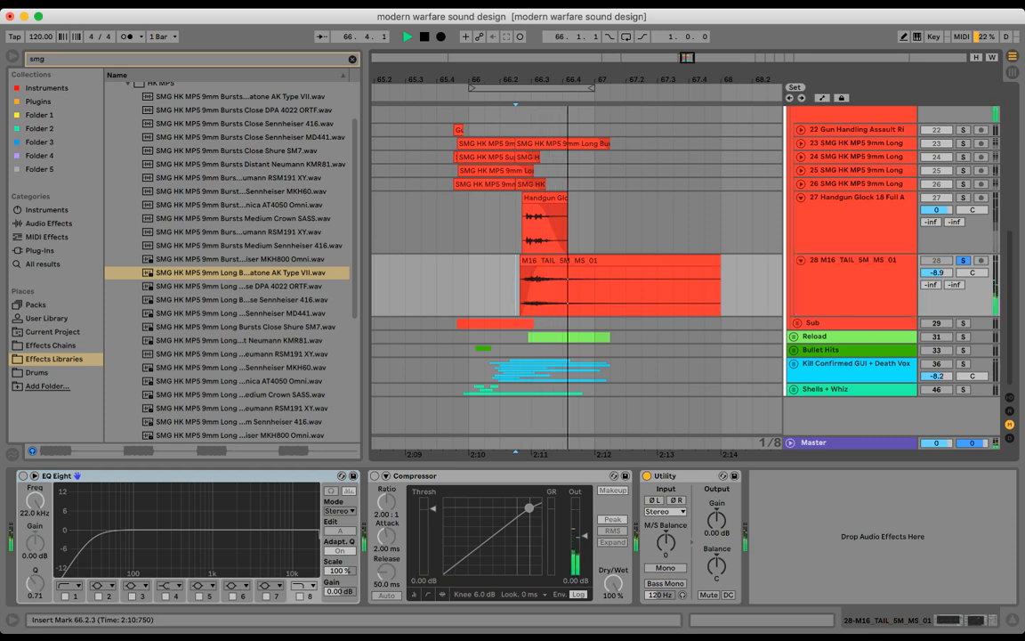
{"action": "key", "text": "space"}
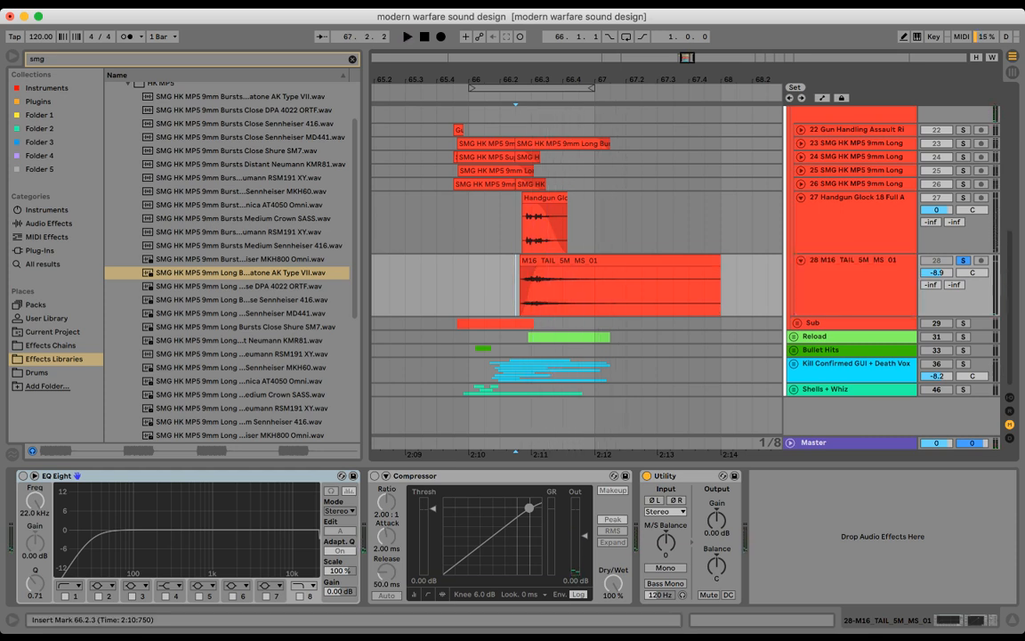
{"action": "left_click_drag", "start_coordinate": [718, 268], "coordinate": [565, 268]}
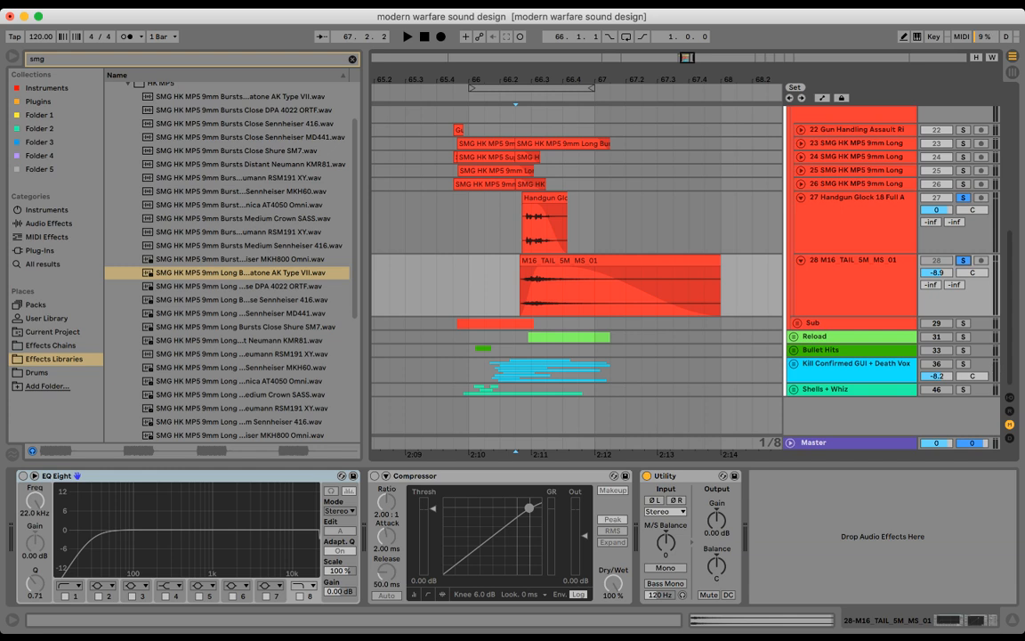
- Play the Handgun Glock 18 and M16 tail tracks together in solo from 66.2.1
{"action": "left_click", "coordinate": [500, 225]}
{"action": "key", "text": "space"}
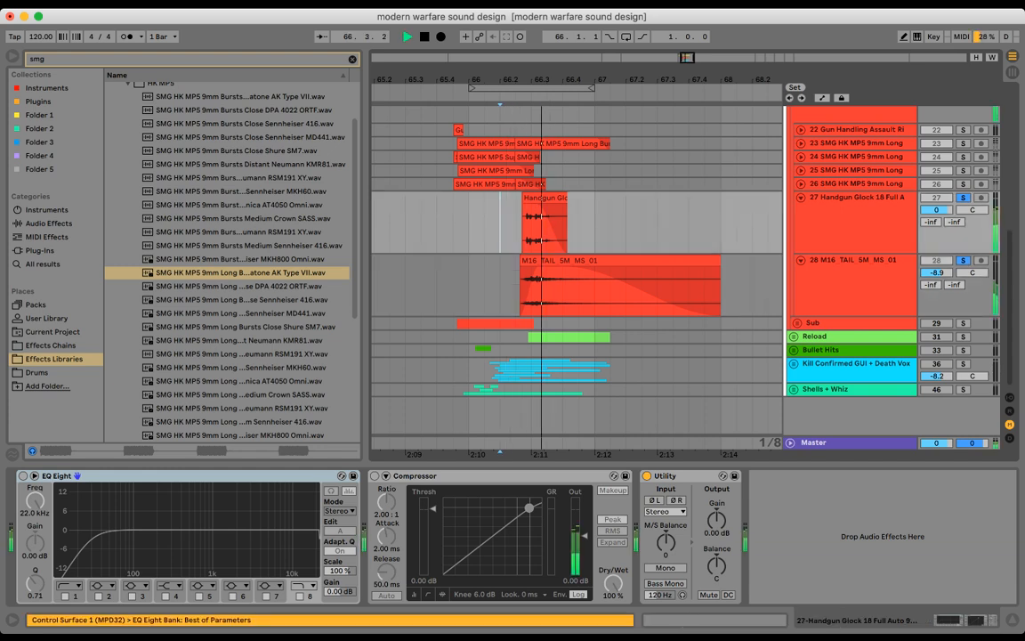
{"action": "key", "text": "space"}
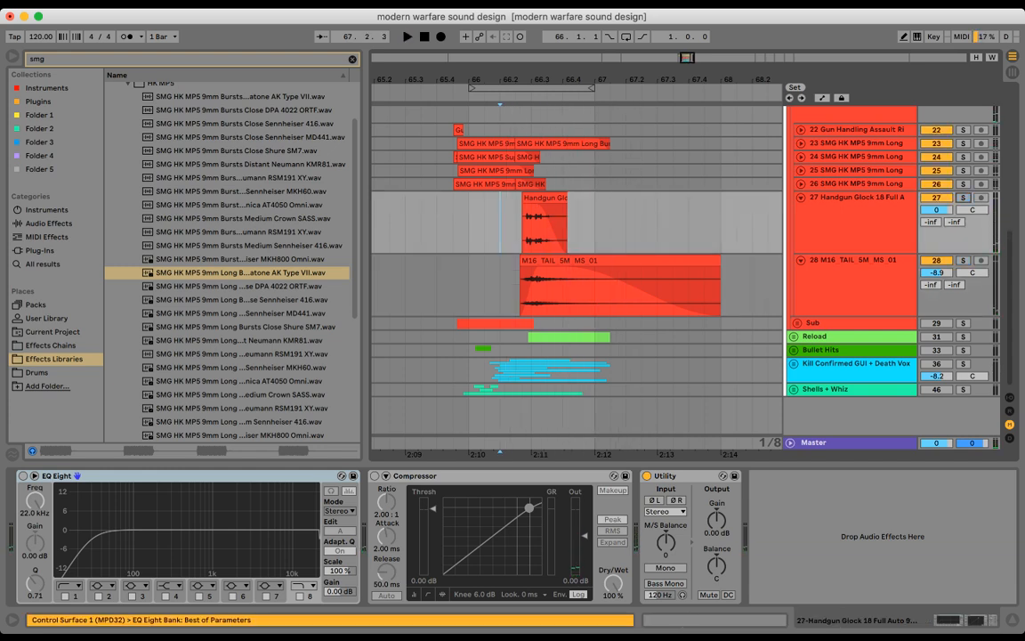
- Fold tracks 27 and 28 and play the session from 65.4.1 with the Body V3 group active
{"action": "key", "text": "Left"}
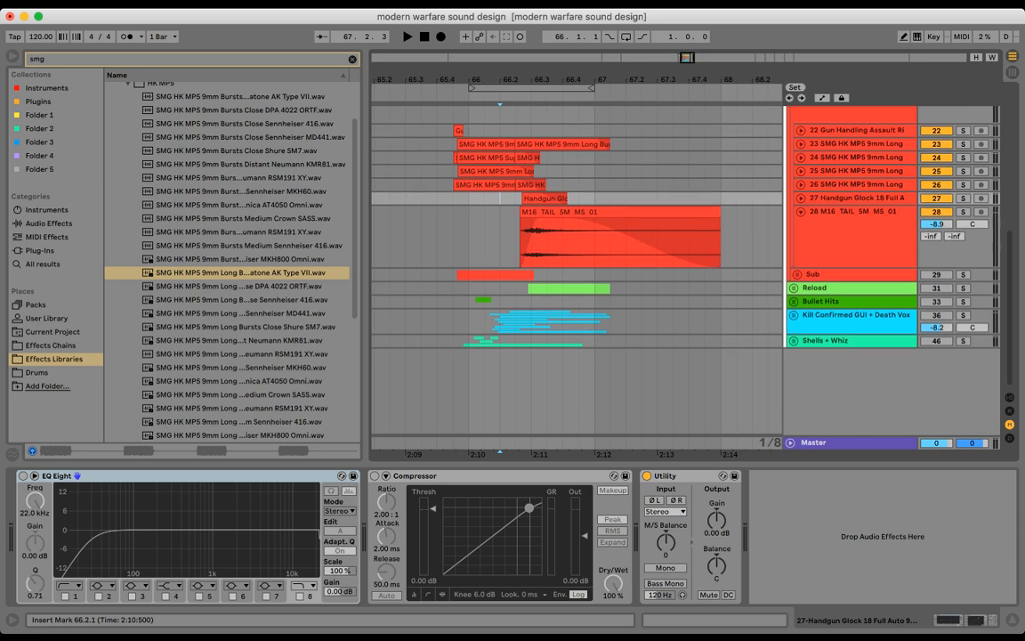
{"action": "left_click", "coordinate": [801, 212]}
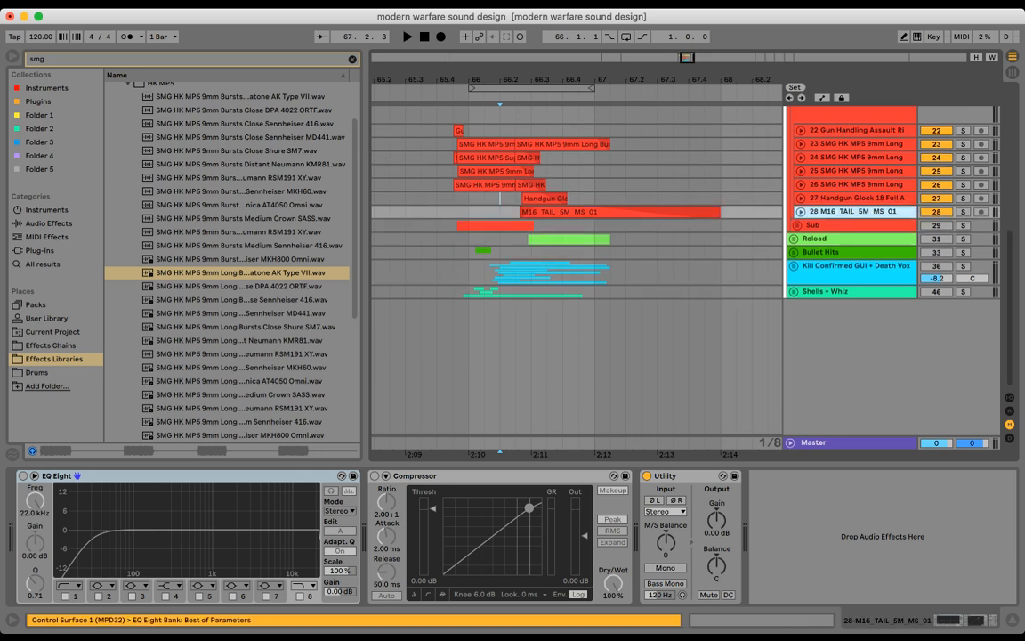
{"action": "scroll", "coordinate": [576, 267], "scroll_direction": "up", "scroll_amount": 4}
{"action": "left_click", "coordinate": [436, 187]}
{"action": "key", "text": "space"}
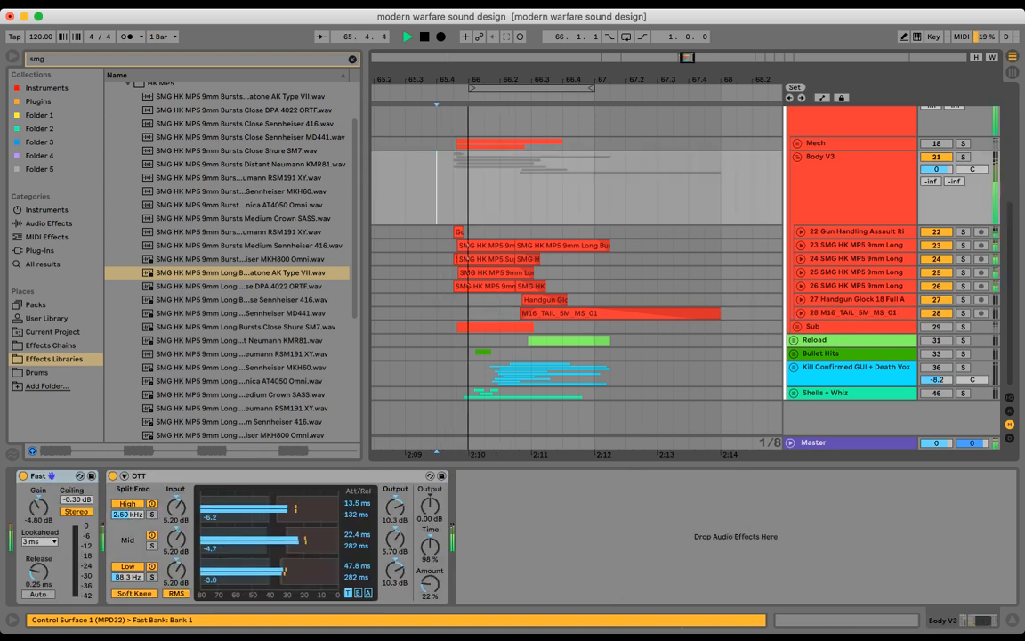
{"action": "key", "text": "space"}
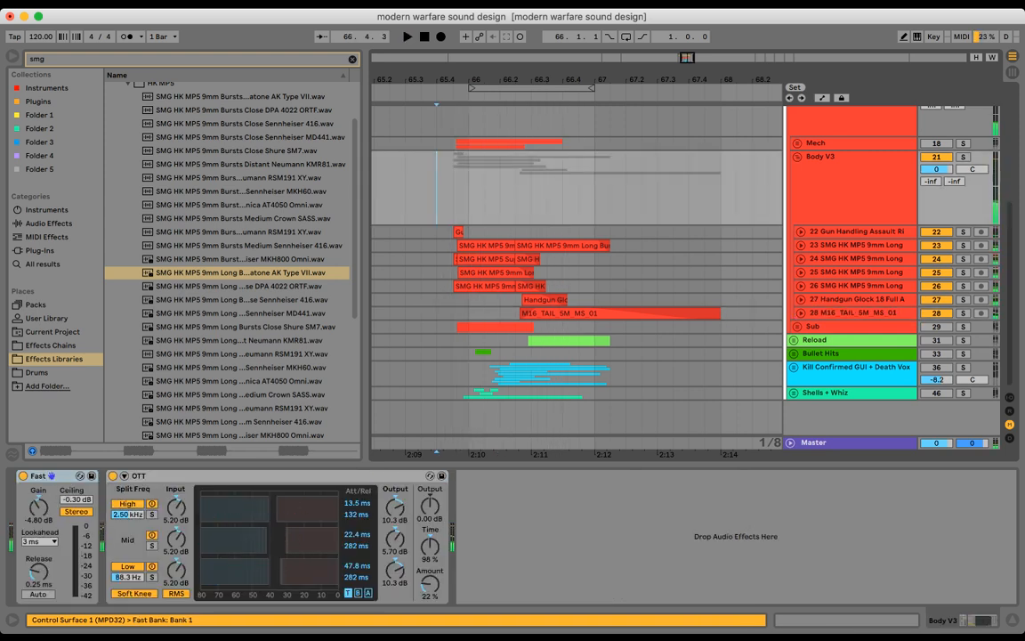
- Examine the effect chains of tracks 23 to 27 and of the Body V3 group for Auto Pan and EQ processing
{"action": "left_click", "coordinate": [856, 245]}
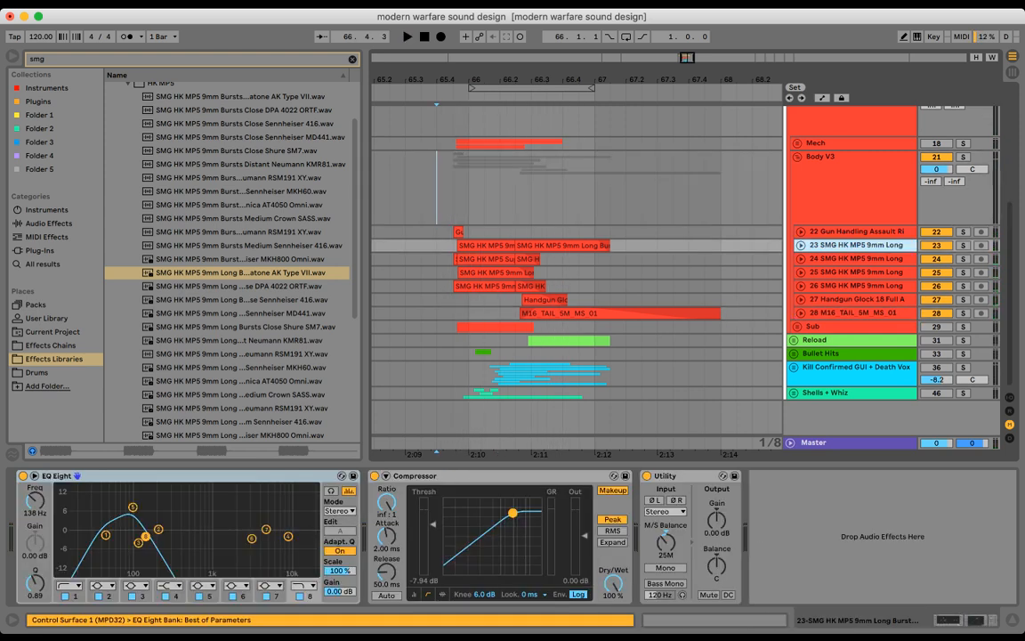
{"action": "left_click", "coordinate": [856, 259]}
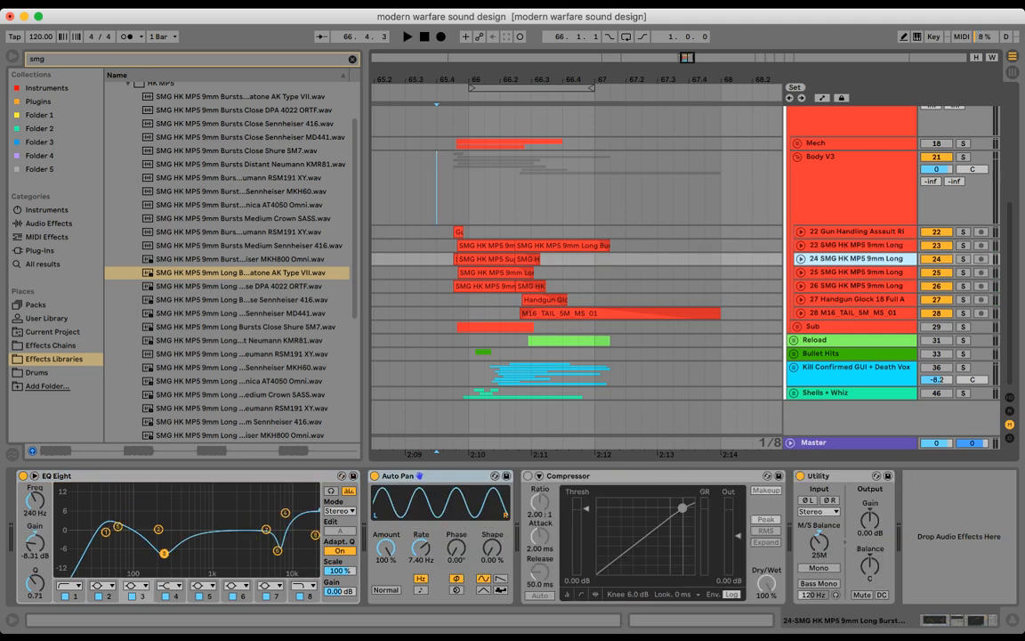
{"action": "scroll", "coordinate": [576, 258], "scroll_direction": "up", "scroll_amount": 1}
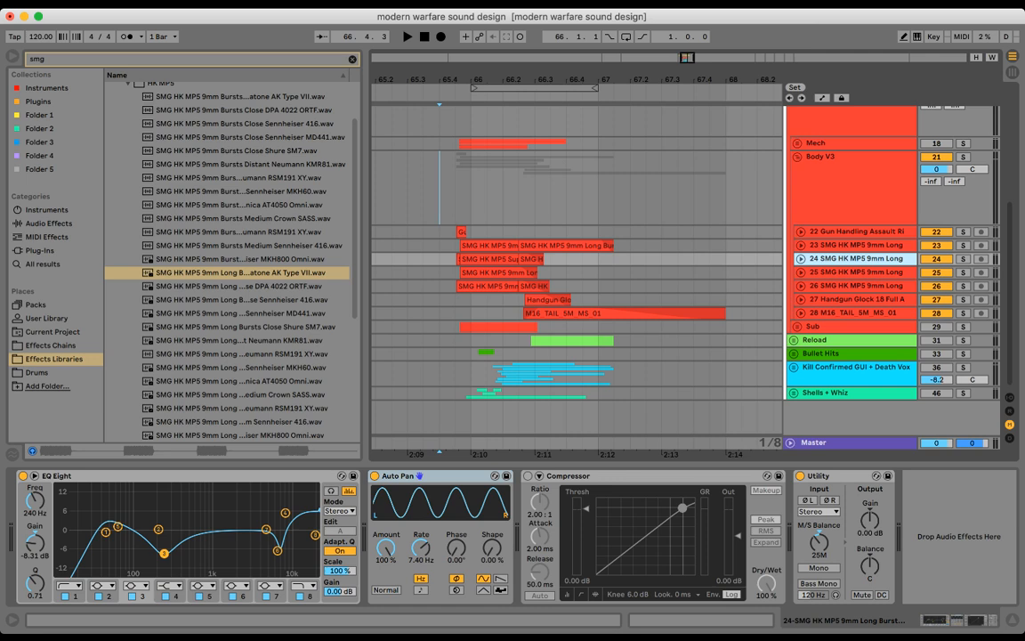
{"action": "left_click", "coordinate": [455, 191]}
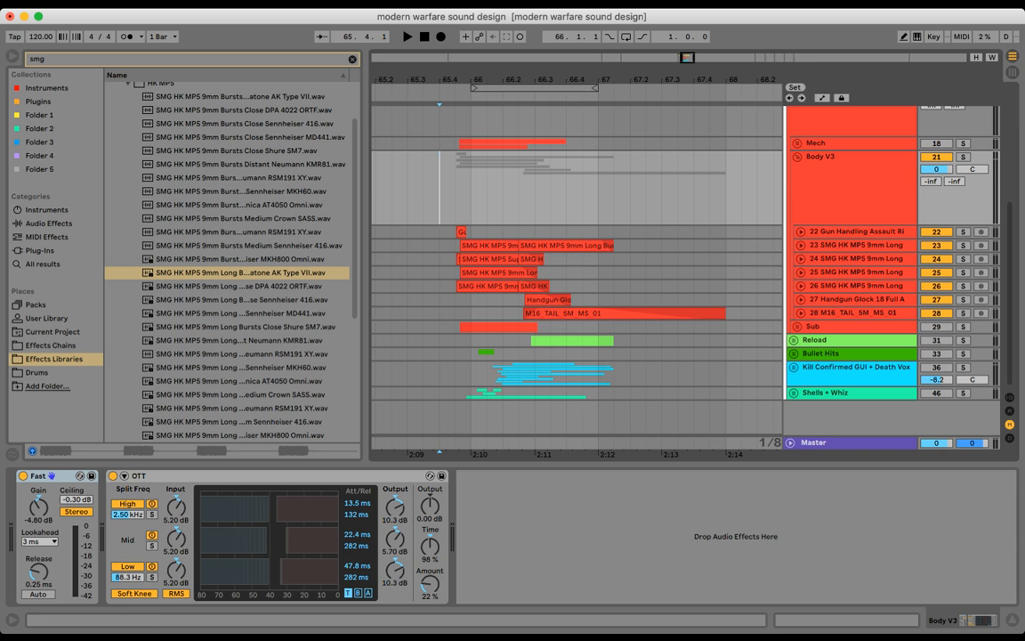
{"action": "left_click", "coordinate": [856, 245]}
{"action": "left_click", "coordinate": [856, 259]}
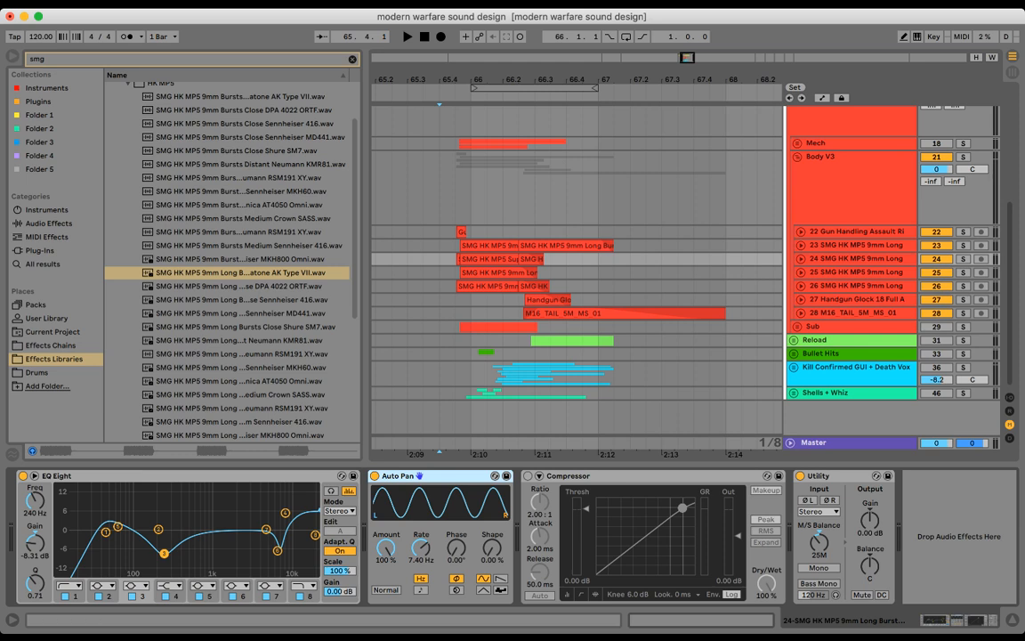
{"action": "left_click", "coordinate": [856, 272]}
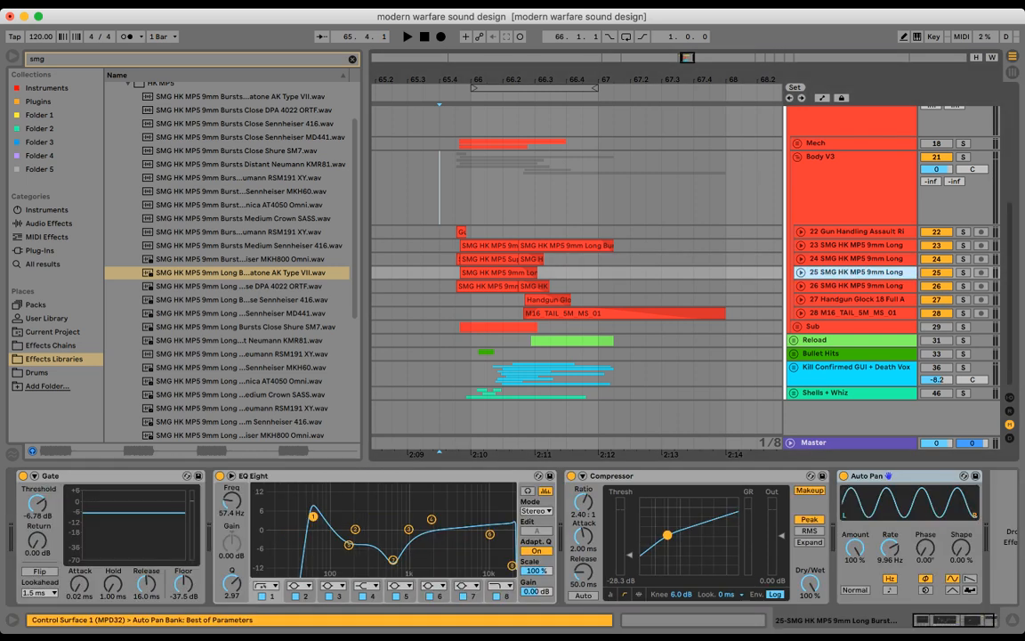
{"action": "left_click", "coordinate": [856, 285]}
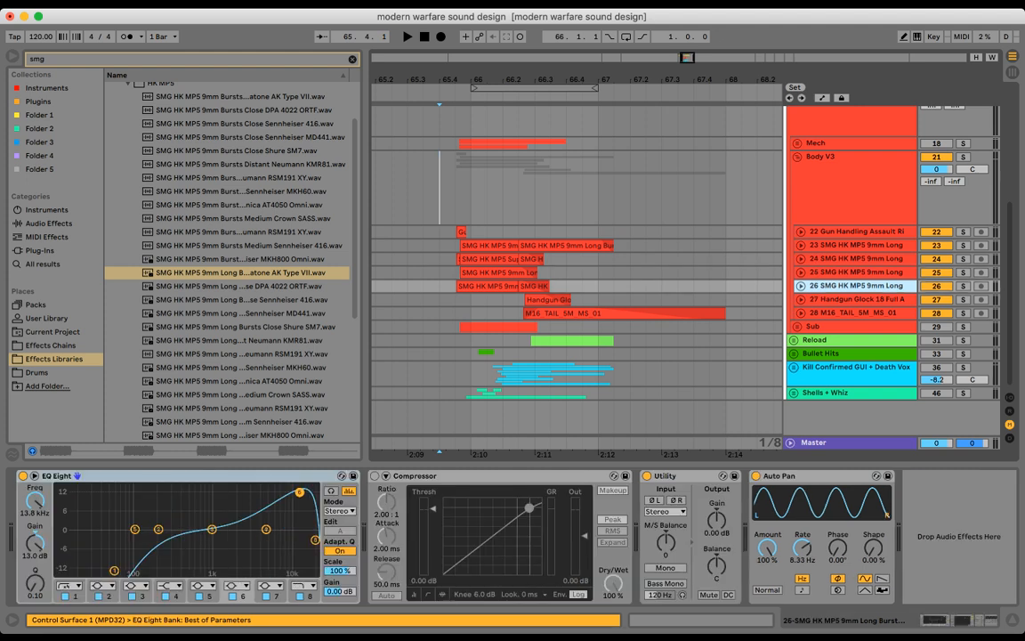
{"action": "left_click", "coordinate": [856, 300]}
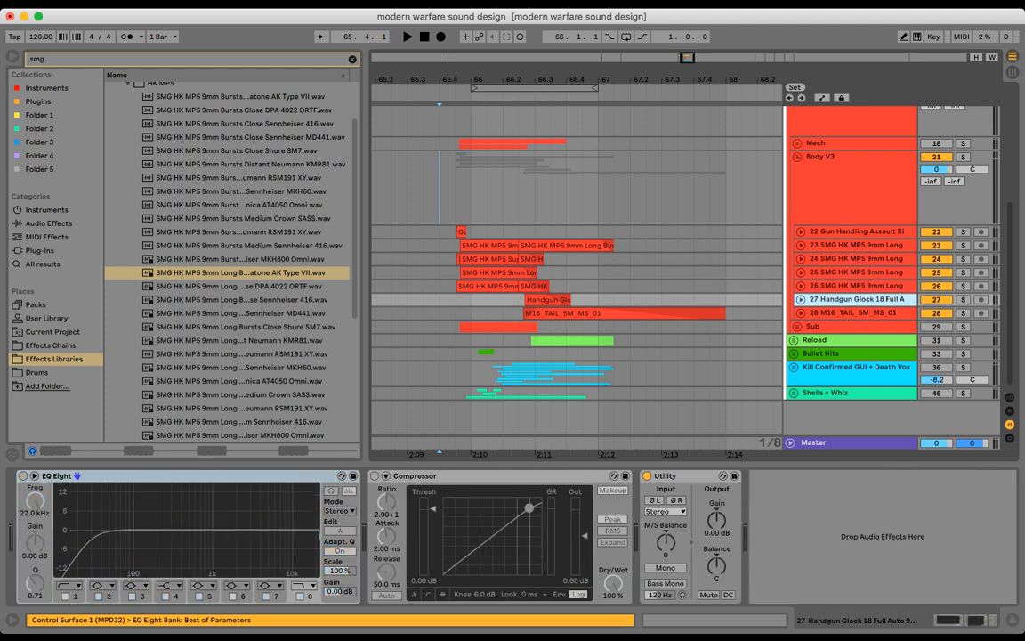
- Unfold track 23 and highlight individual gunshots at the start of its MP5 burst waveform around 65.4.4
{"action": "left_click", "coordinate": [856, 246]}
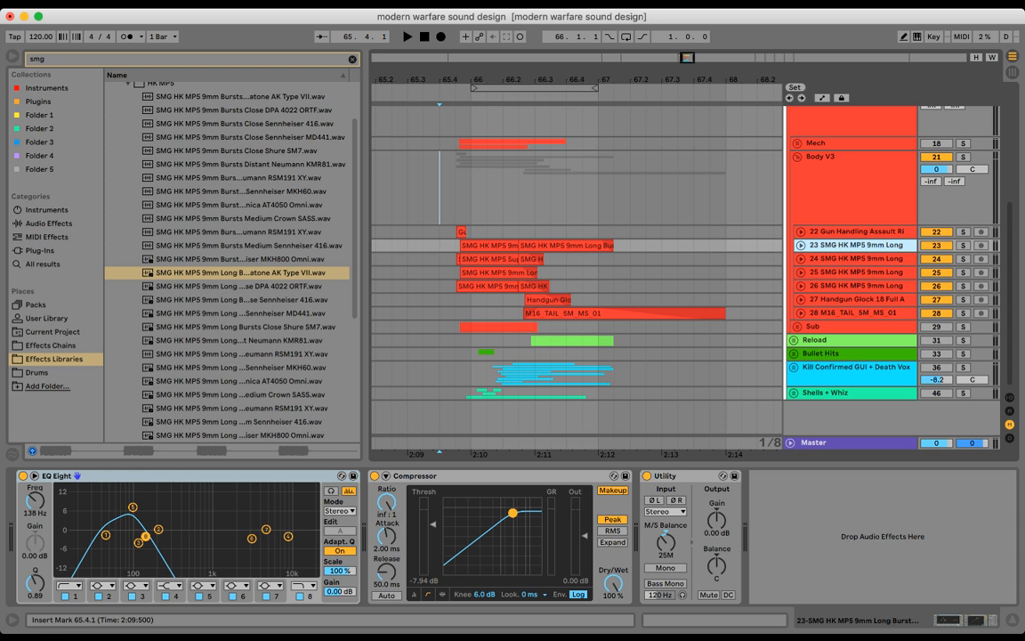
{"action": "left_click_drag", "start_coordinate": [450, 246], "coordinate": [661, 245]}
{"action": "key", "text": "u"}
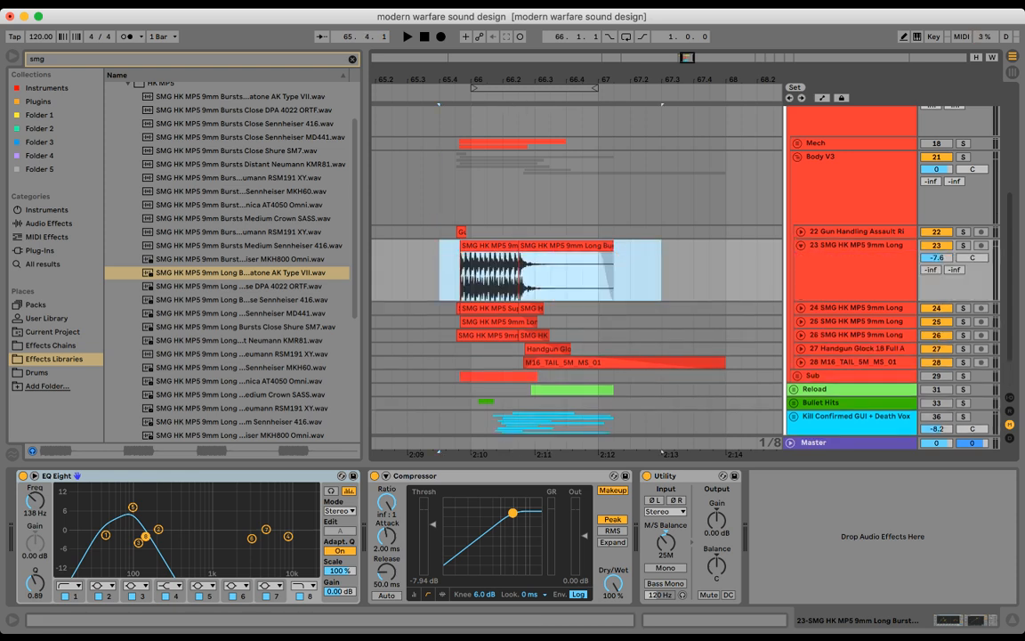
{"action": "left_click_drag", "start_coordinate": [456, 80], "coordinate": [456, 137]}
{"action": "left_click_drag", "start_coordinate": [452, 274], "coordinate": [481, 274]}
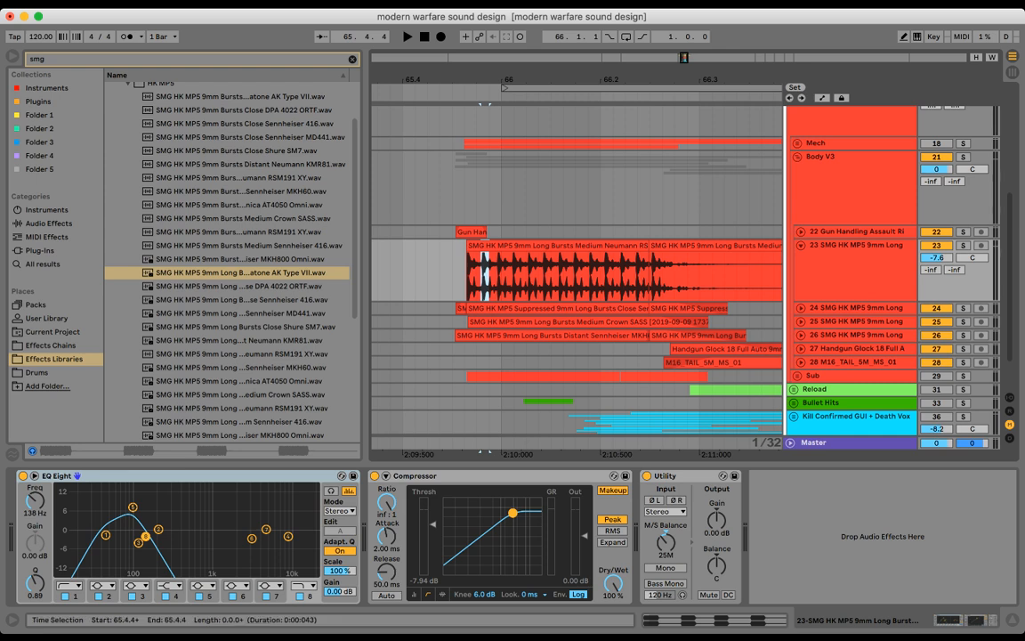
{"action": "mouse_move", "coordinate": [439, 275]}
{"action": "left_mouse_down"}
{"action": "mouse_move", "coordinate": [527, 275]}
{"action": "mouse_move", "coordinate": [499, 276]}
{"action": "left_mouse_up"}
{"action": "left_click", "coordinate": [502, 275]}
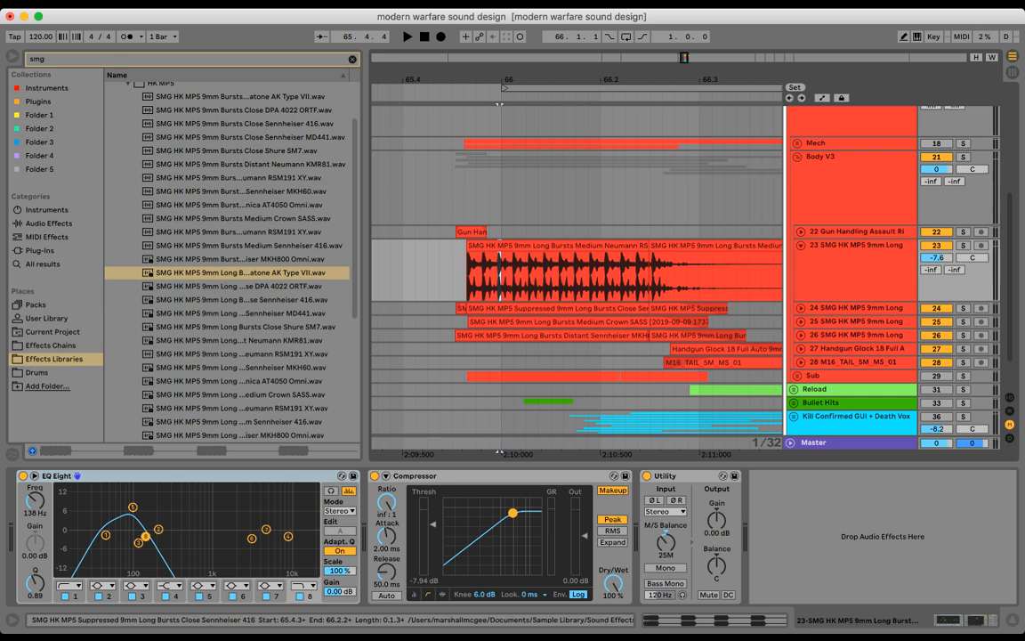
- Inspect the effect chains on tracks 25 and 26, and fold track 23 with its range from 65.4.1 to 66.1.4 selected
{"action": "key", "text": "Down"}
{"action": "key", "text": "Down"}
{"action": "key", "text": "Down"}
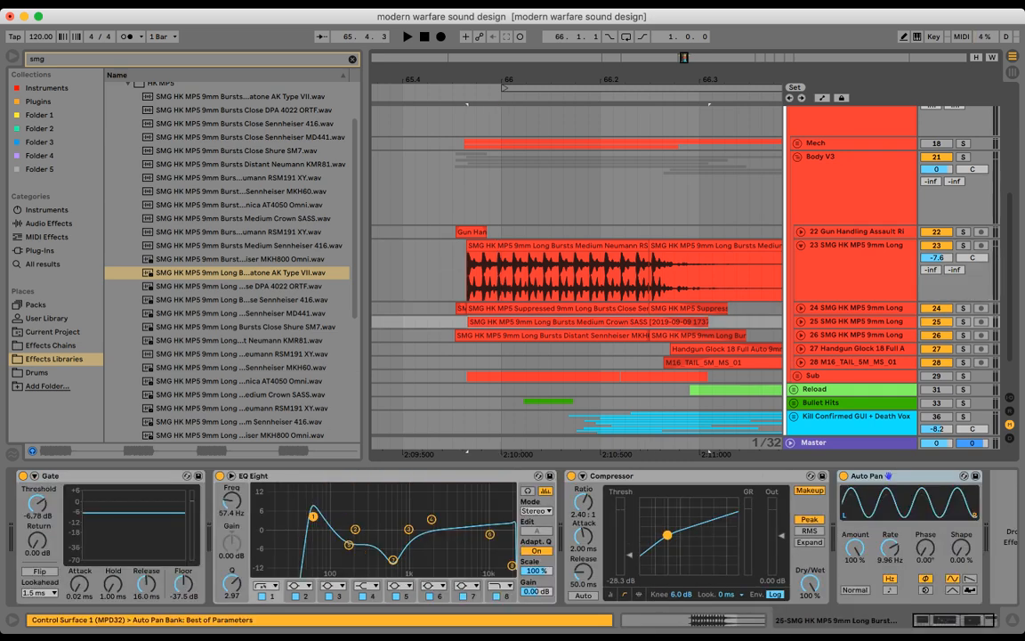
{"action": "left_click_drag", "start_coordinate": [414, 276], "coordinate": [589, 276]}
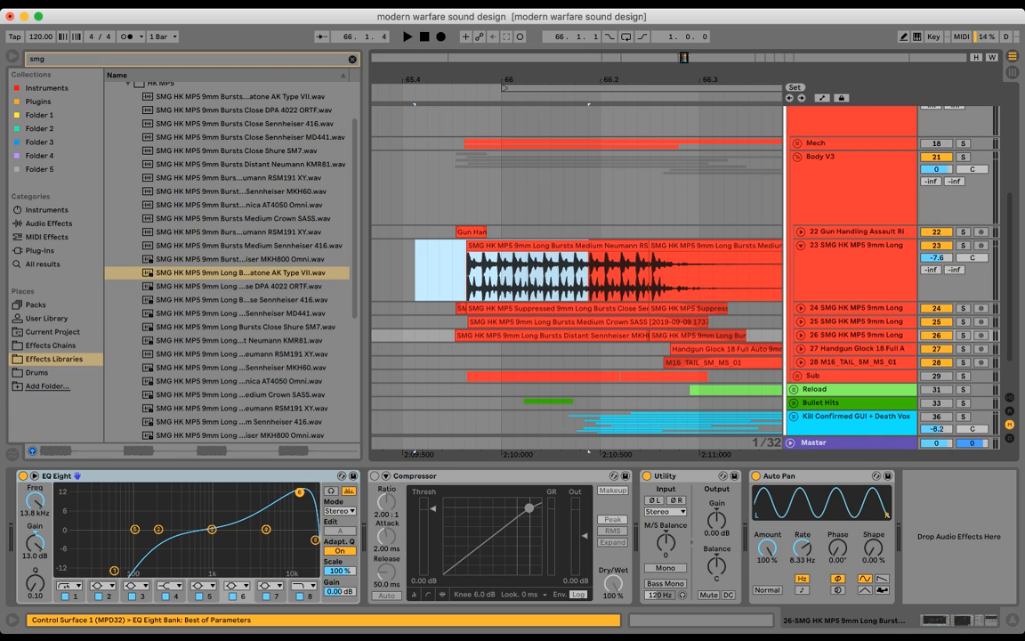
{"action": "scroll", "coordinate": [589, 276], "scroll_direction": "right", "scroll_amount": 1}
{"action": "key", "text": "Left"}
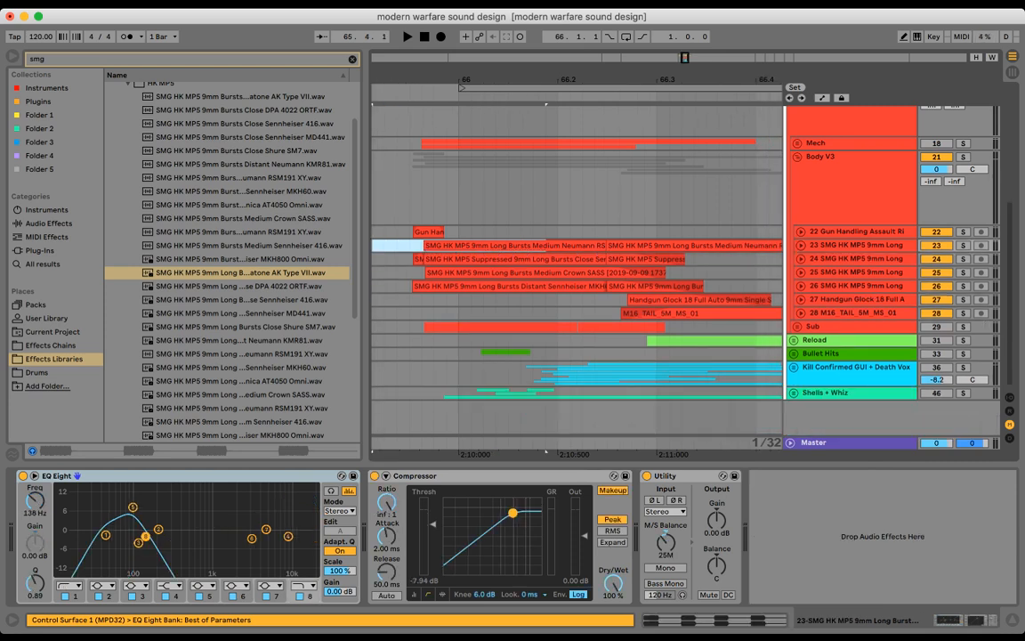
{"action": "key", "text": "minus"}
{"action": "key", "text": "minus"}
{"action": "key", "text": "minus"}
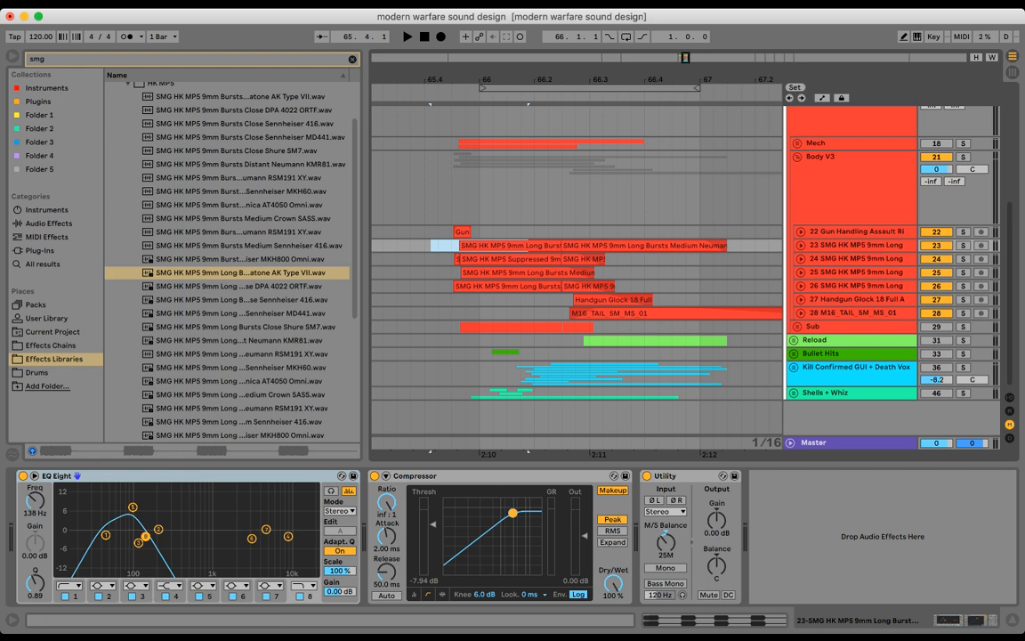
- Check the effect chain of track 24 and select the MP5 clips across tracks 23 to 25 from 65.4.3
{"action": "left_click", "coordinate": [857, 246]}
{"action": "left_click", "coordinate": [856, 259]}
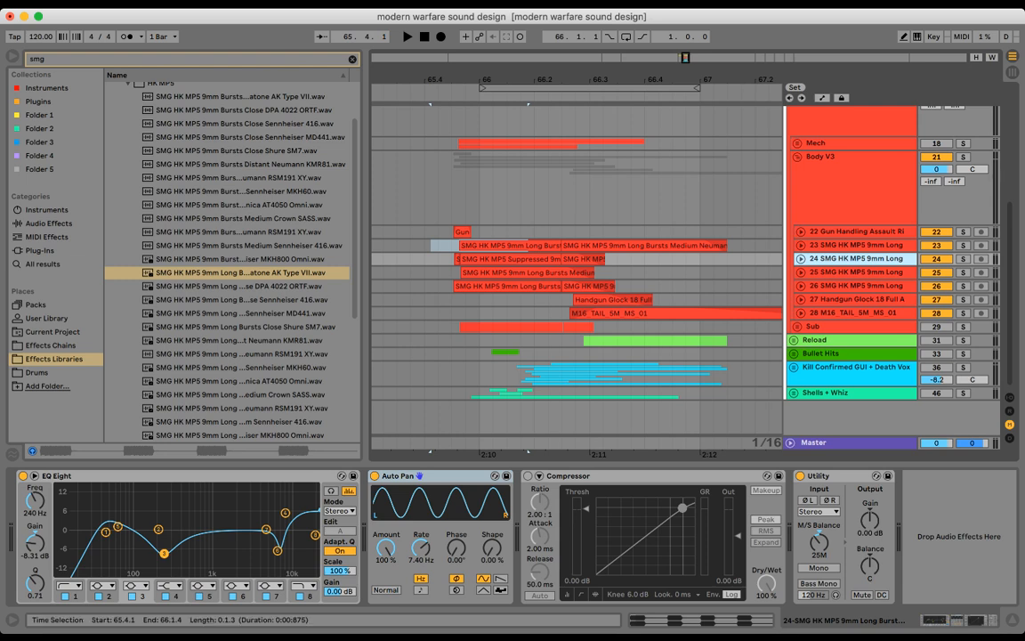
{"action": "left_click", "coordinate": [440, 259]}
{"action": "left_click_drag", "start_coordinate": [451, 246], "coordinate": [741, 272]}
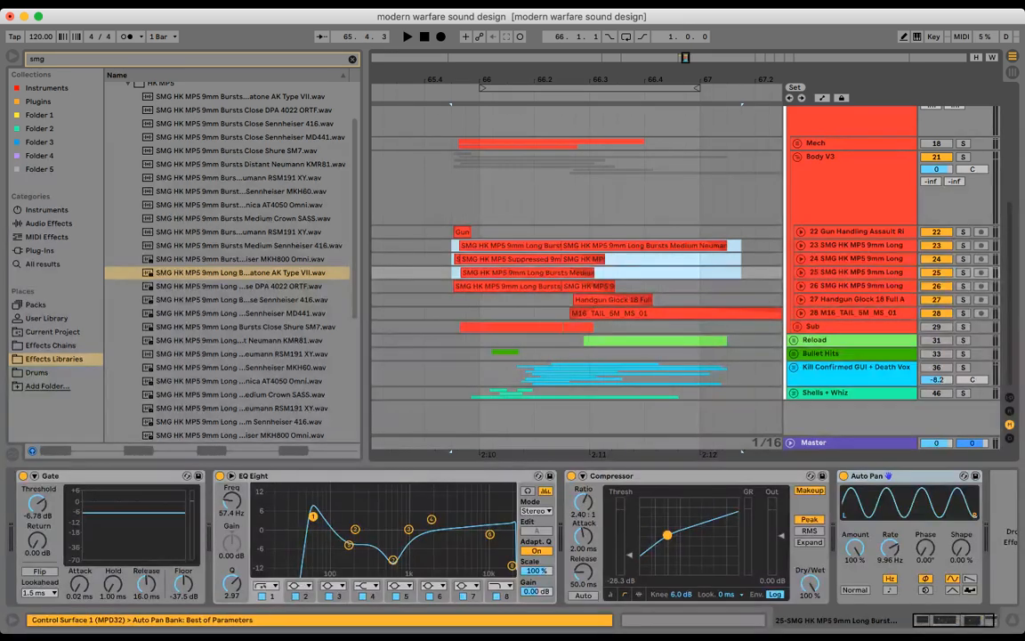
- Solo the Body V3 group and play its layered burst from 65.4.1
{"action": "left_click", "coordinate": [963, 157]}
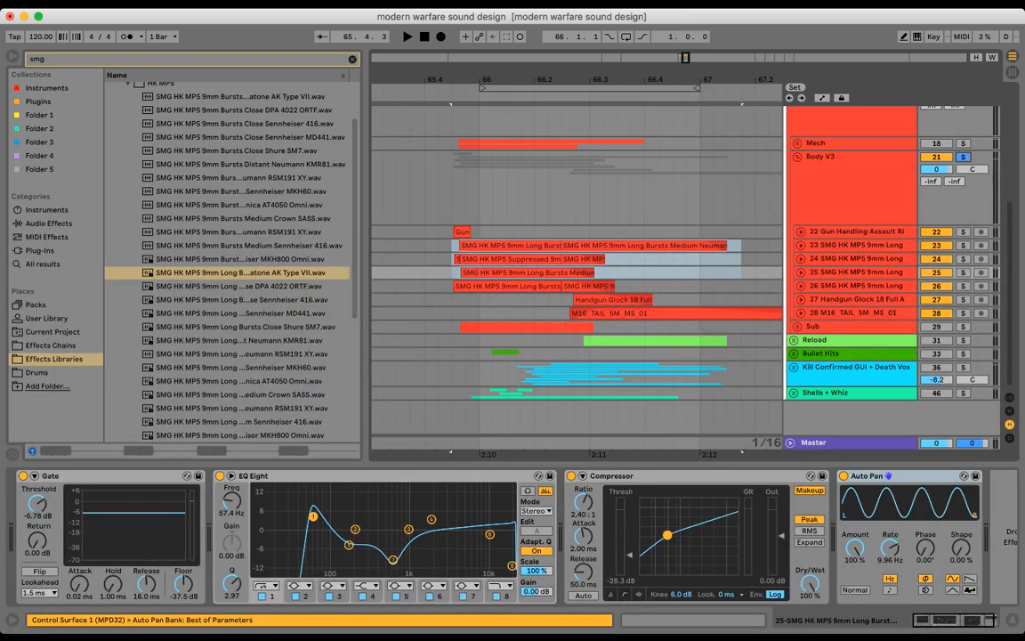
{"action": "left_click", "coordinate": [424, 245]}
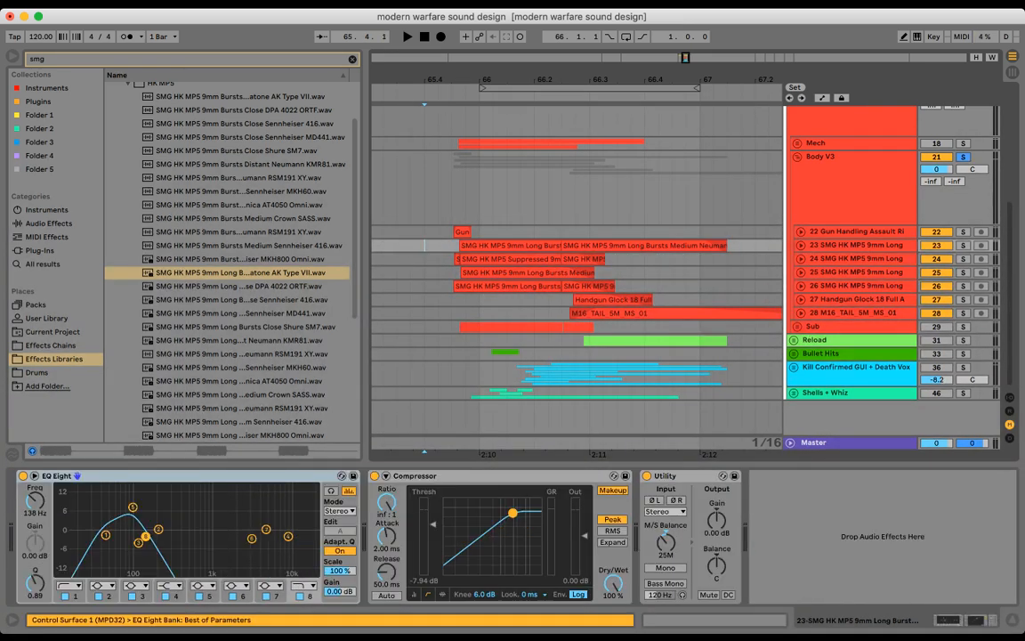
{"action": "key", "text": "space"}
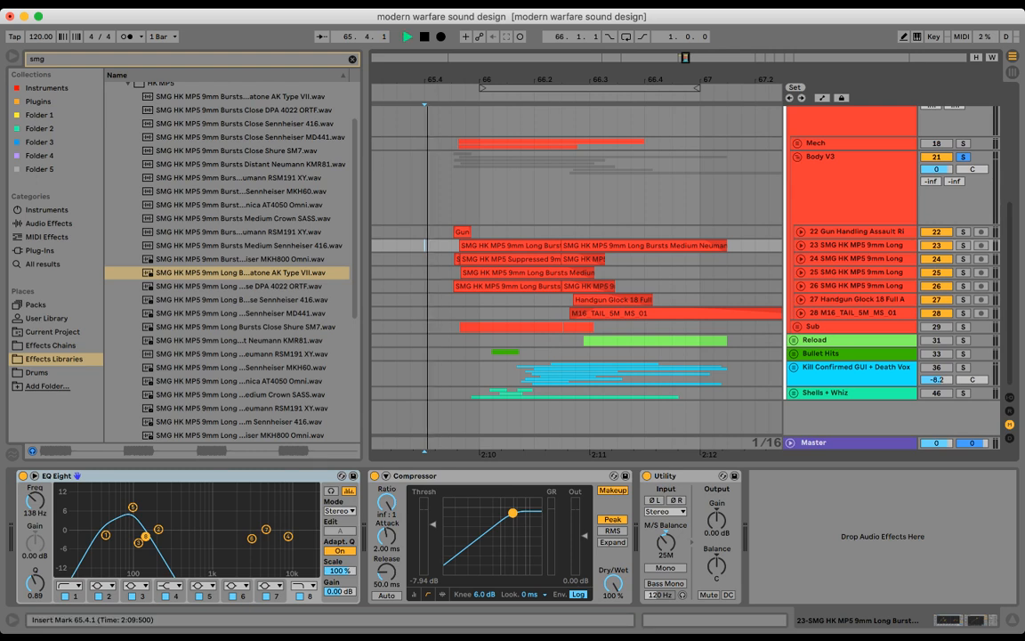
{"action": "key", "text": "space"}
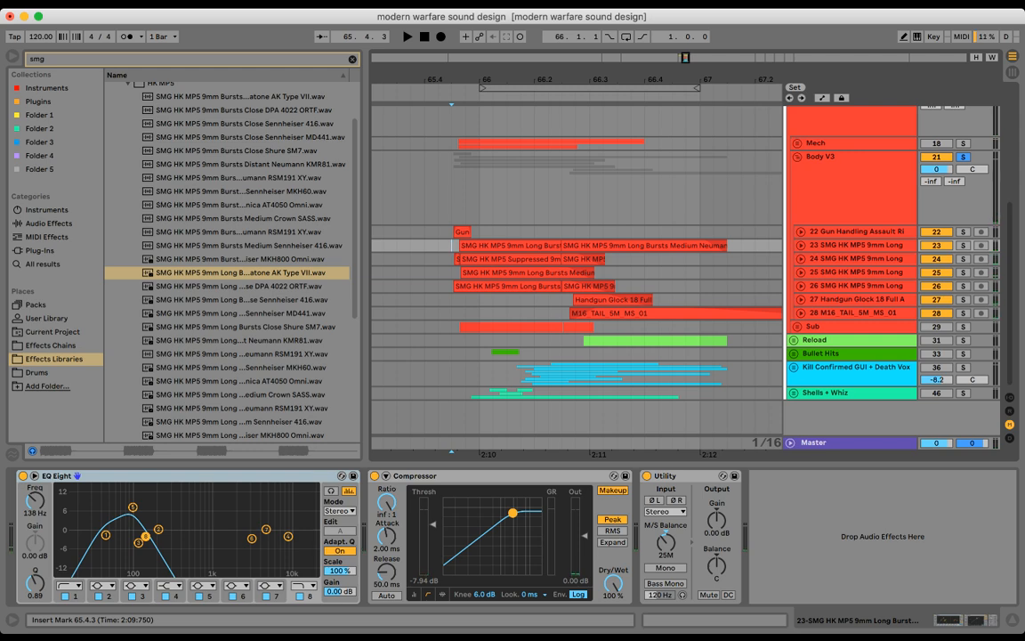
- Turn off the Auto Pan device on tracks 24, 25 and 26
{"action": "left_click", "coordinate": [856, 246]}
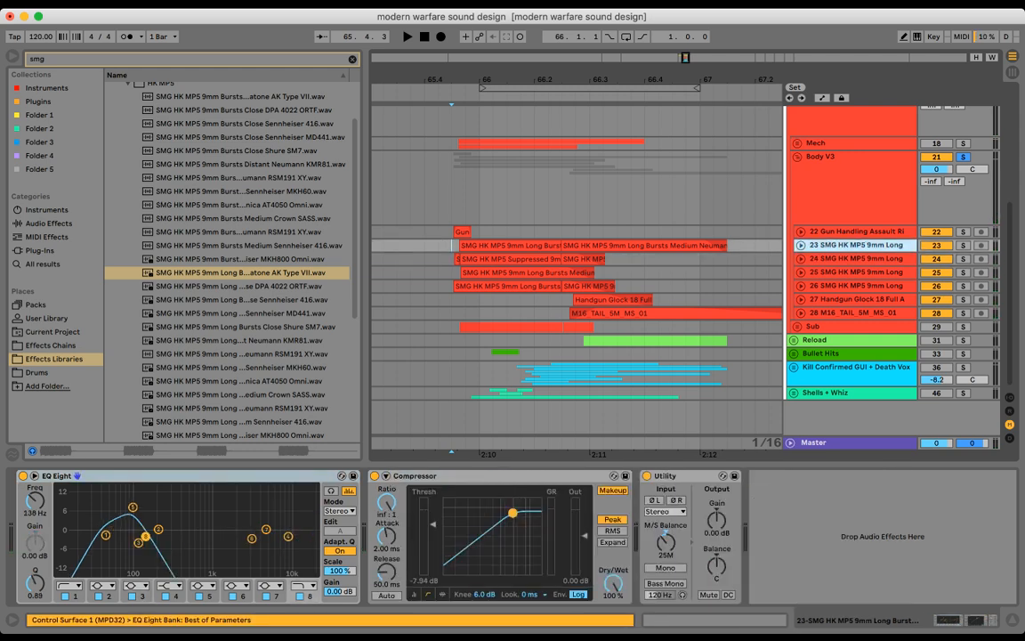
{"action": "left_click", "coordinate": [856, 259]}
{"action": "left_click", "coordinate": [375, 476]}
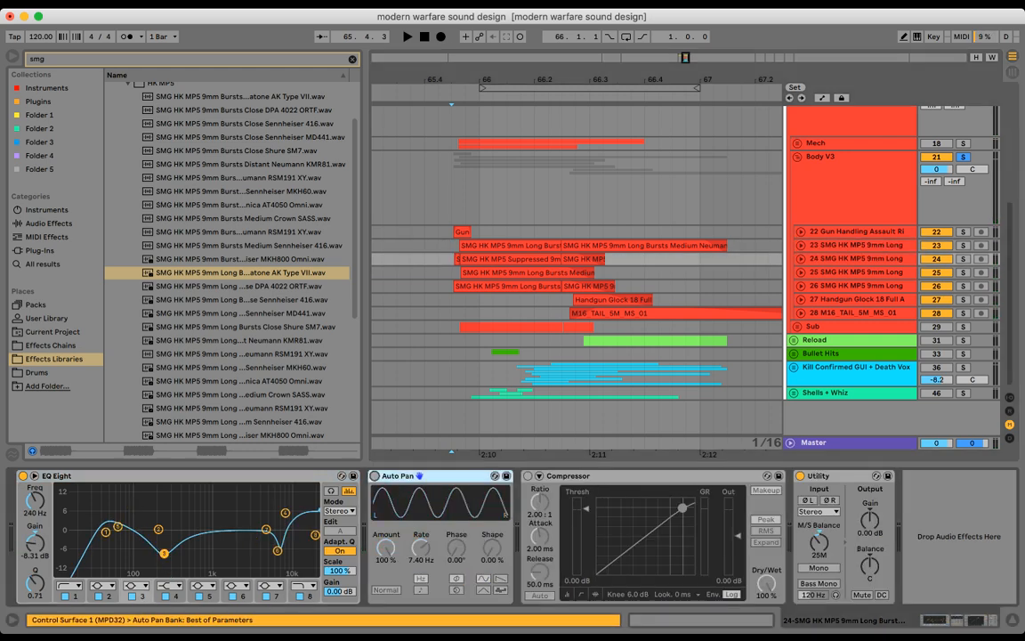
{"action": "left_click", "coordinate": [856, 272]}
{"action": "left_click", "coordinate": [844, 476]}
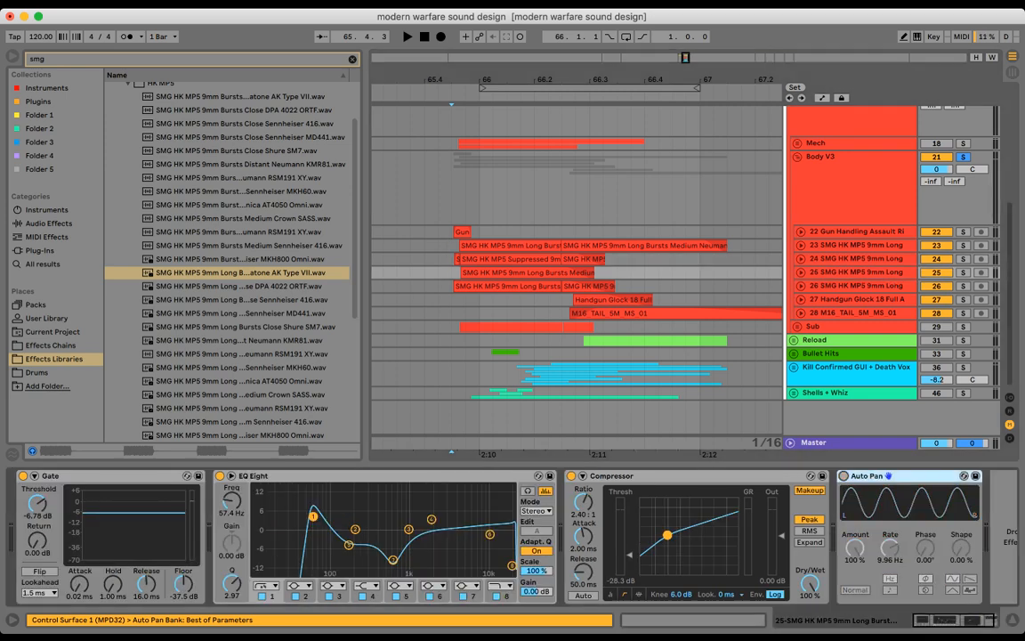
{"action": "left_click", "coordinate": [856, 285]}
{"action": "left_click", "coordinate": [776, 476]}
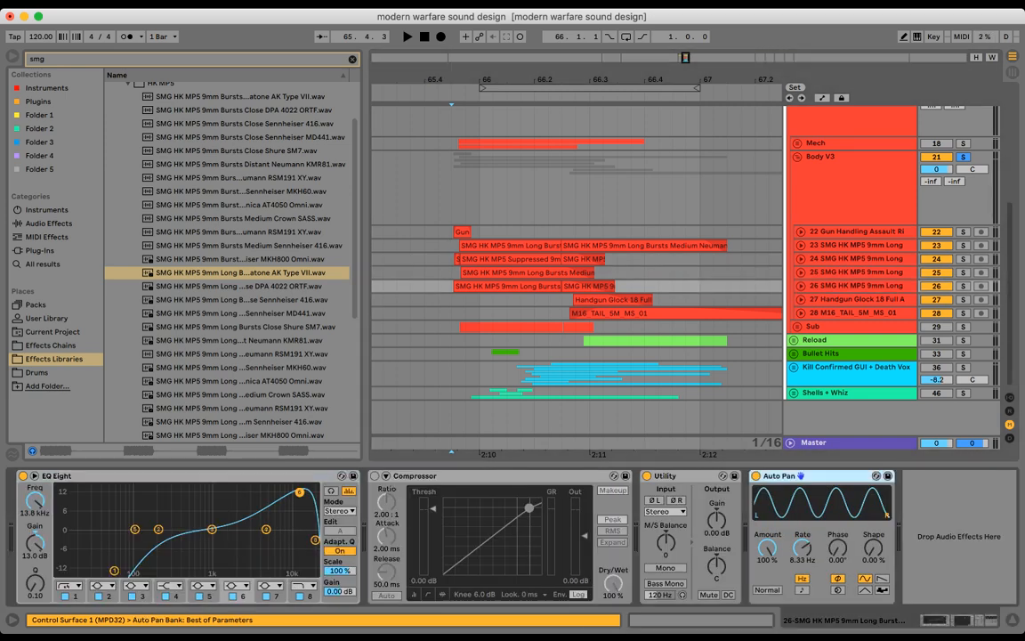
- Check the effect chain of track 27 and play the Body V3 burst from 65.4.1
{"action": "left_click", "coordinate": [856, 300]}
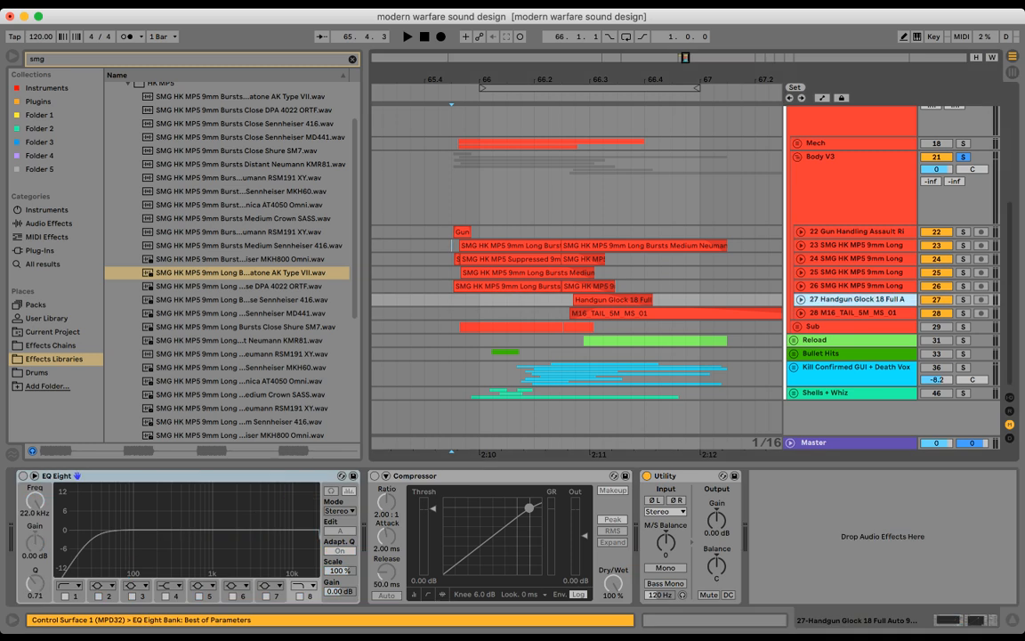
{"action": "left_click", "coordinate": [424, 245]}
{"action": "key", "text": "space"}
{"action": "key", "text": "space"}
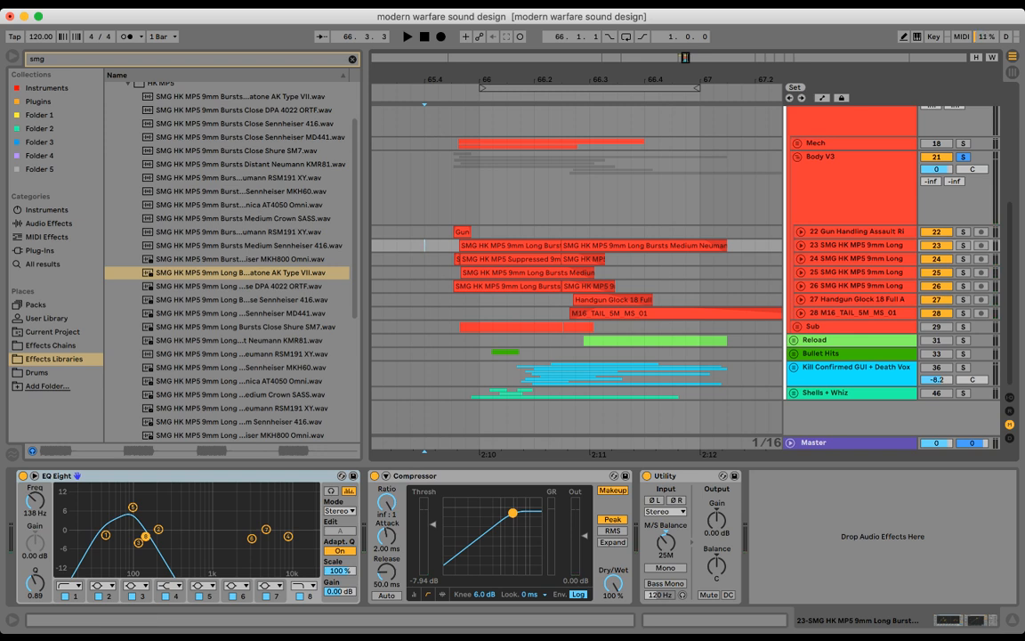
- Check the effect chain of track 24 and audition the Body V3 burst again, finally from 65.4.2
{"action": "left_click", "coordinate": [856, 259]}
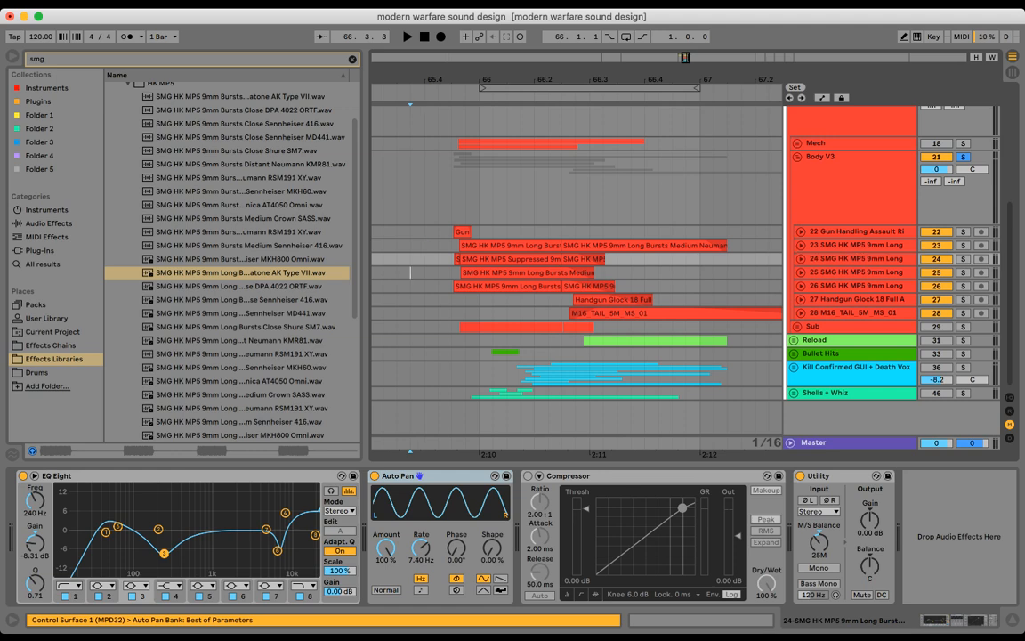
{"action": "left_click", "coordinate": [410, 273]}
{"action": "key", "text": "space"}
{"action": "key", "text": "space"}
{"action": "left_click", "coordinate": [438, 259]}
{"action": "key", "text": "space"}
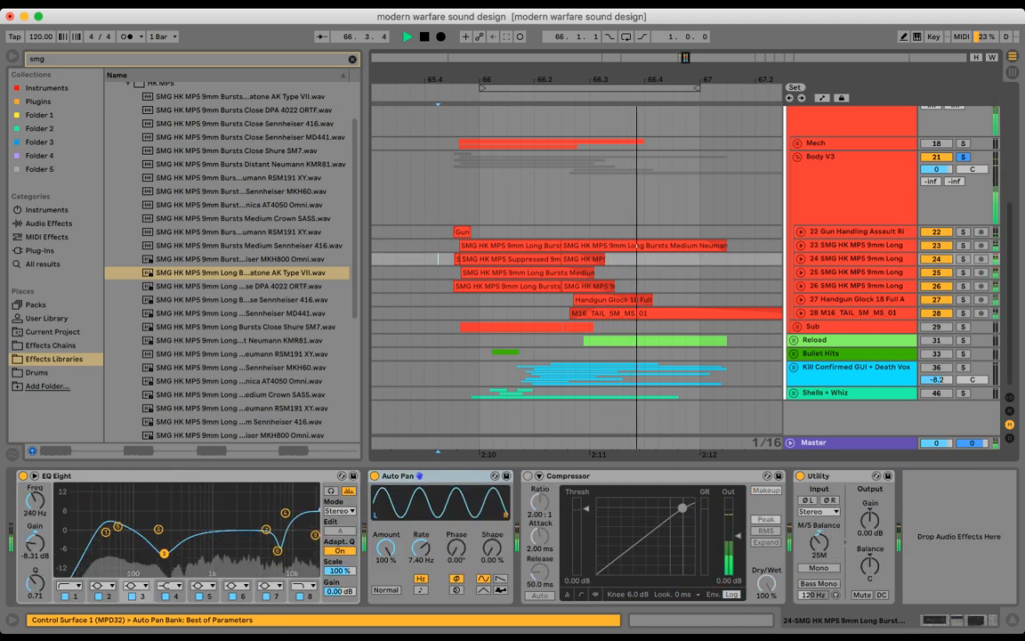
{"action": "key", "text": "space"}
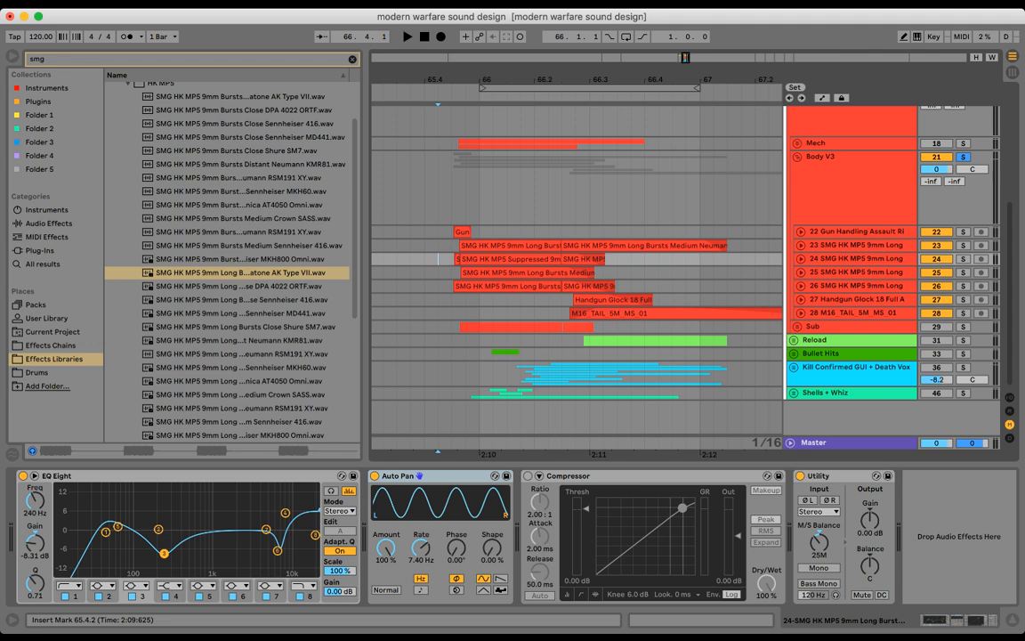
- Select the MP5 layers across tracks 23 to 26 from 65.3.3 to 67.2.1
{"action": "left_click_drag", "start_coordinate": [438, 244], "coordinate": [742, 244]}
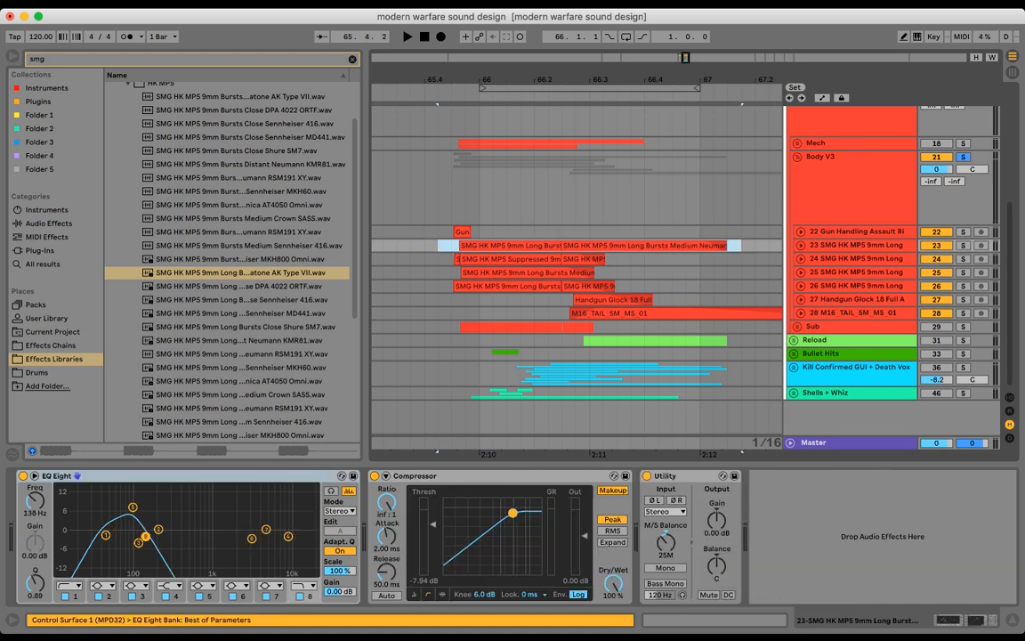
{"action": "left_click_drag", "start_coordinate": [410, 245], "coordinate": [421, 286]}
{"action": "scroll", "coordinate": [421, 286], "scroll_direction": "right", "scroll_amount": 2}
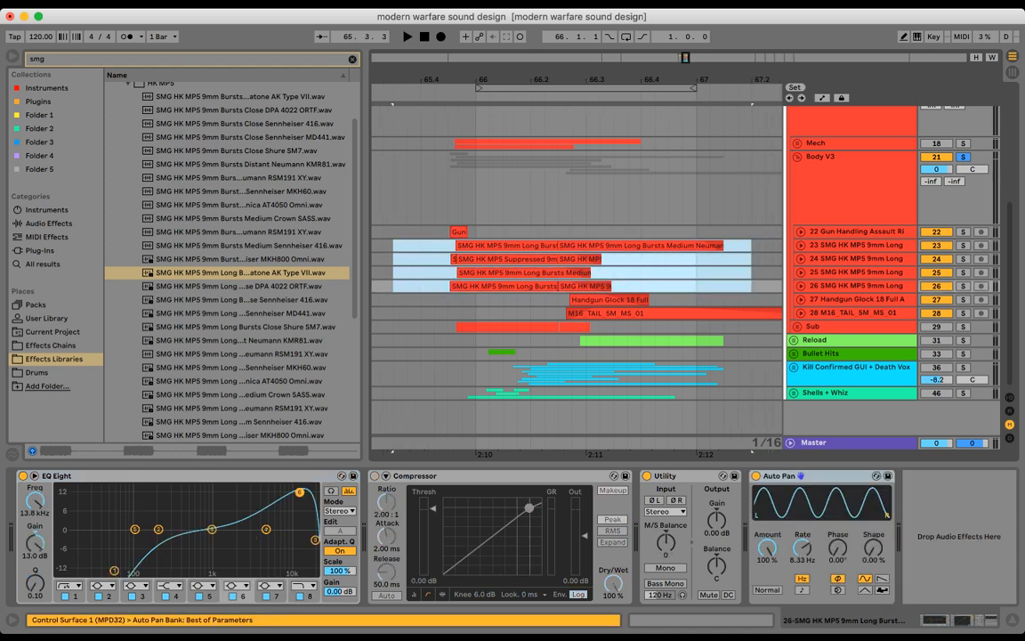
{"action": "scroll", "coordinate": [576, 258], "scroll_direction": "left", "scroll_amount": 2}
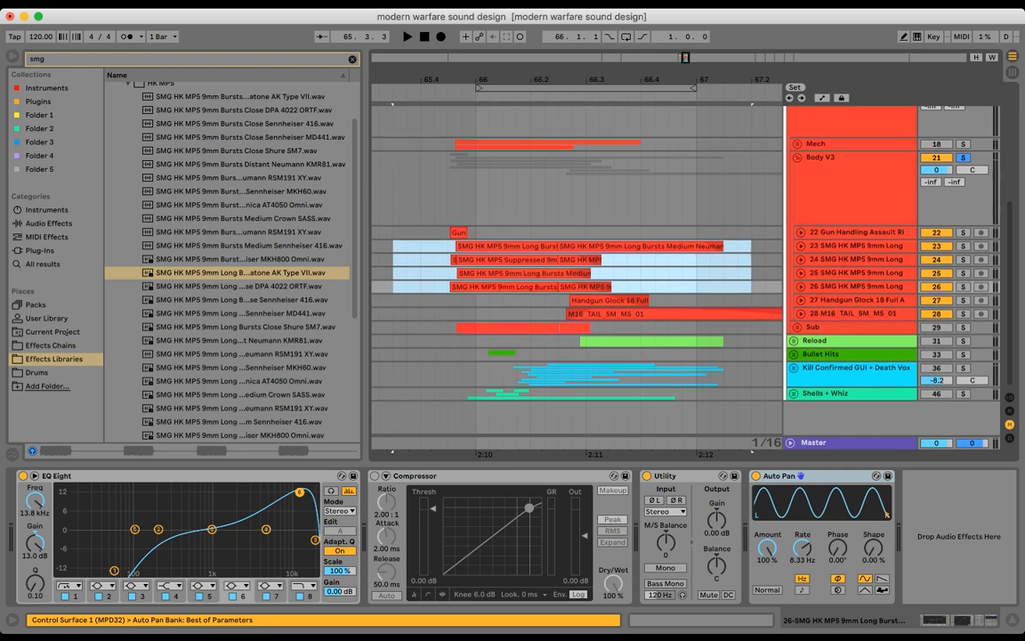
- Take the Body V3 group out of solo, fold it, and examine its Fast and OTT devices
{"action": "left_click", "coordinate": [963, 158]}
{"action": "left_click", "coordinate": [797, 157]}
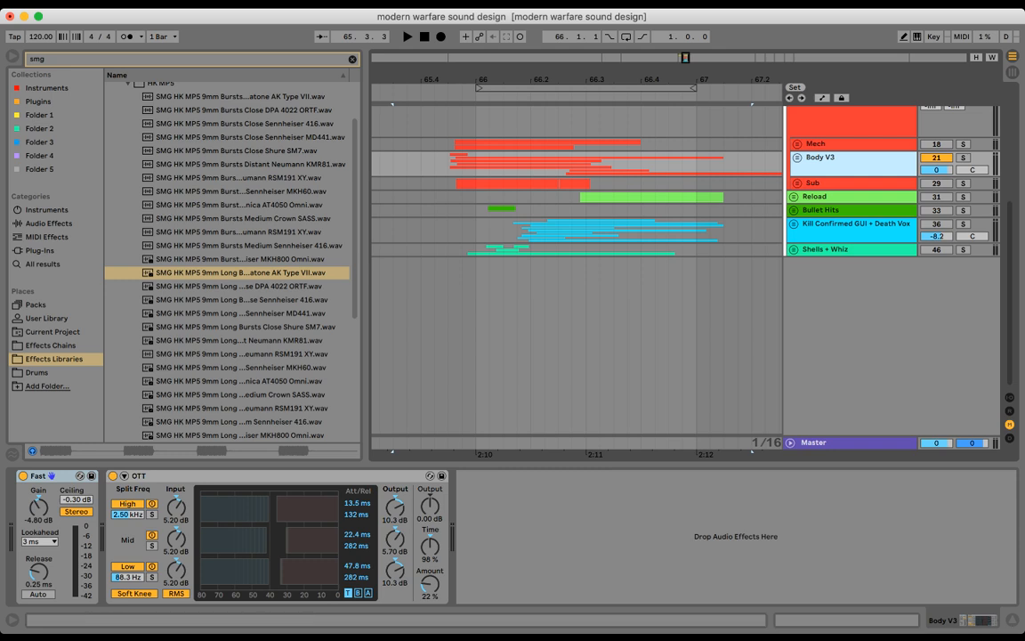
{"action": "left_click", "coordinate": [65, 476]}
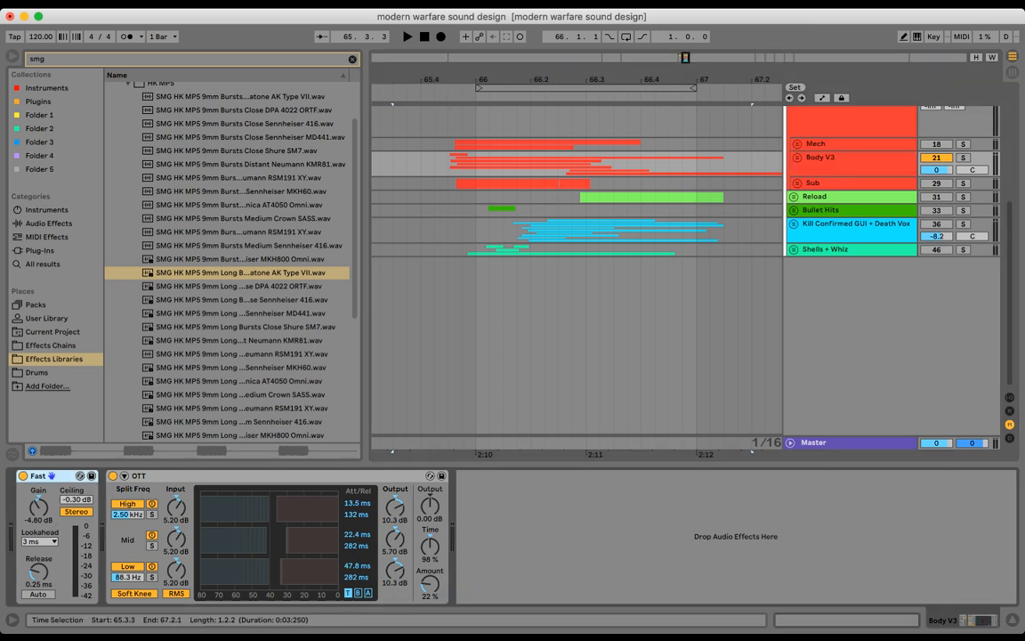
{"action": "left_click", "coordinate": [151, 475]}
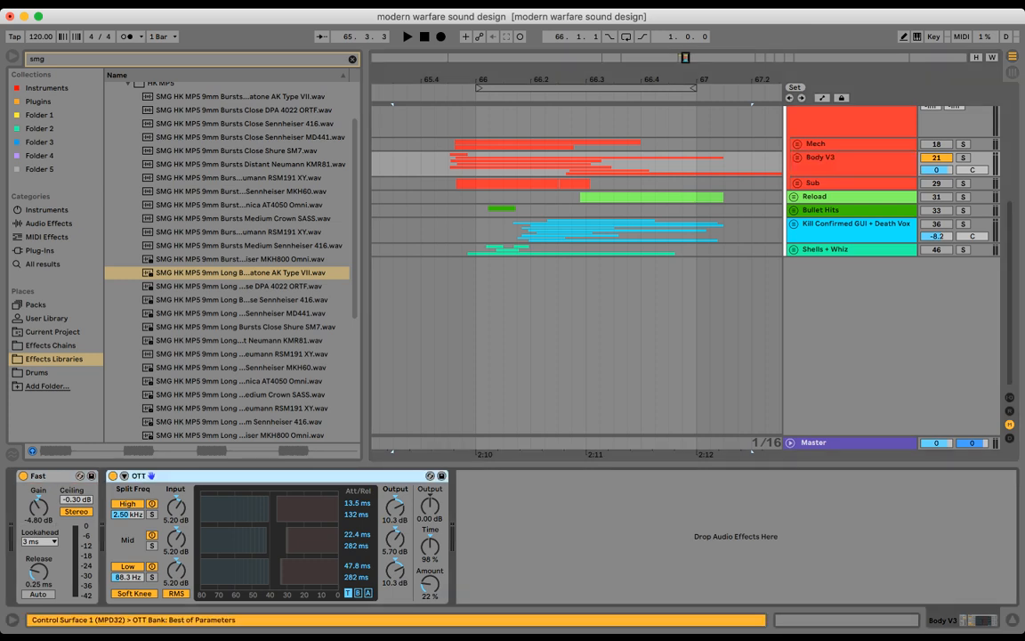
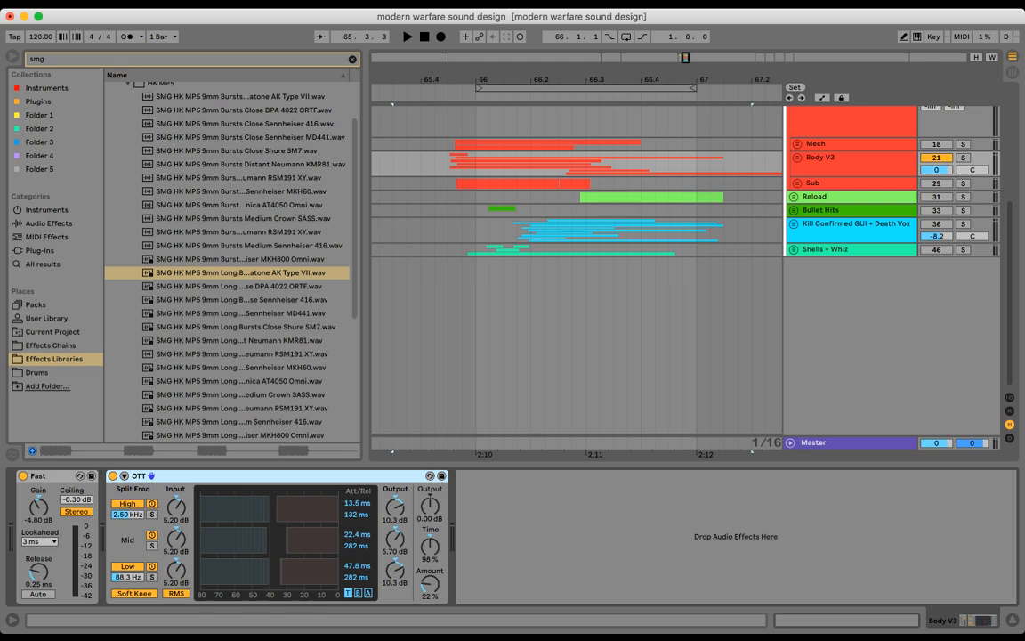
- Solo Body V3, bypass its OTT device and play the burst from 65.4.2
{"action": "left_click", "coordinate": [963, 157]}
{"action": "left_click", "coordinate": [828, 144]}
{"action": "double_click", "coordinate": [828, 158]}
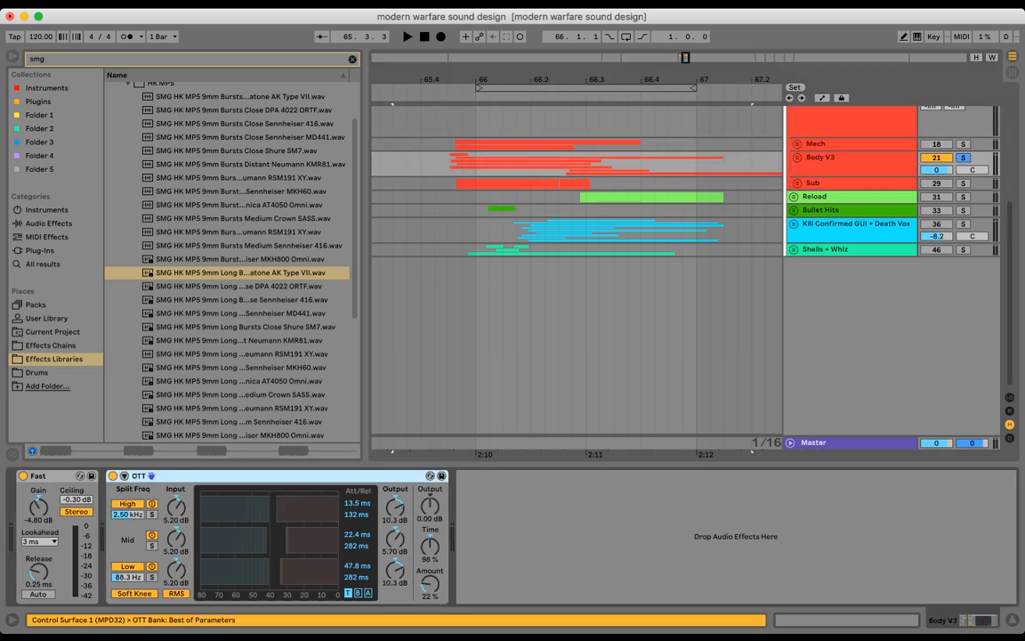
{"action": "key", "text": "0"}
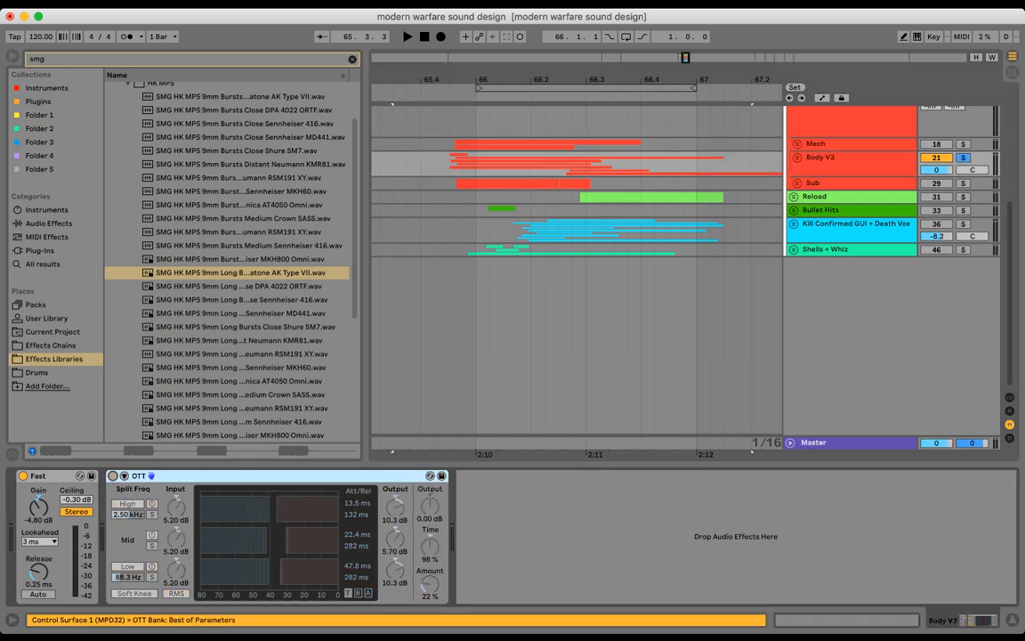
{"action": "left_click", "coordinate": [434, 164]}
{"action": "key", "text": "space"}
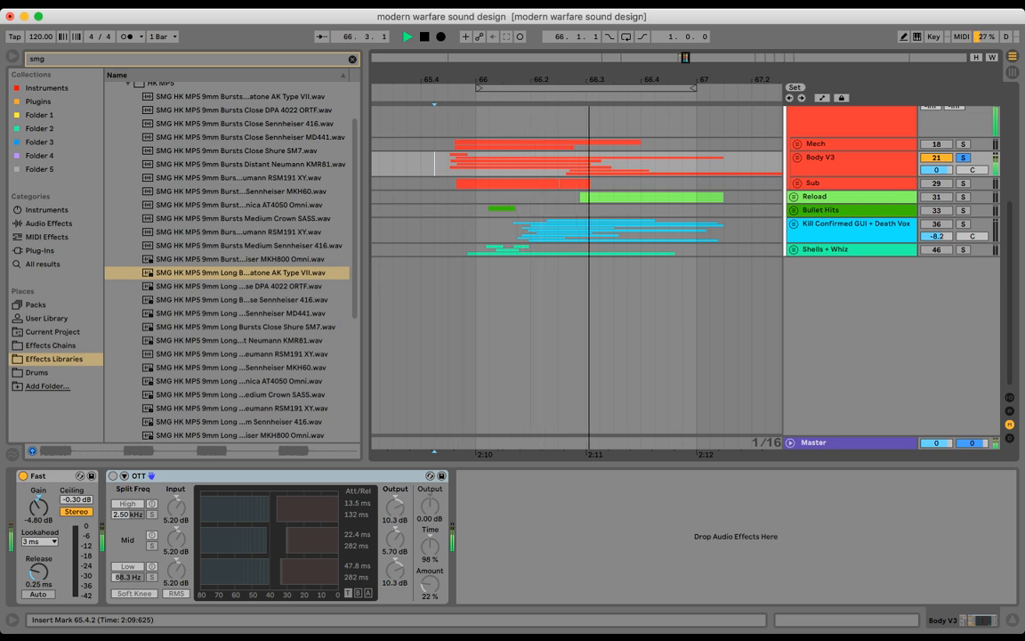
{"action": "key", "text": "space"}
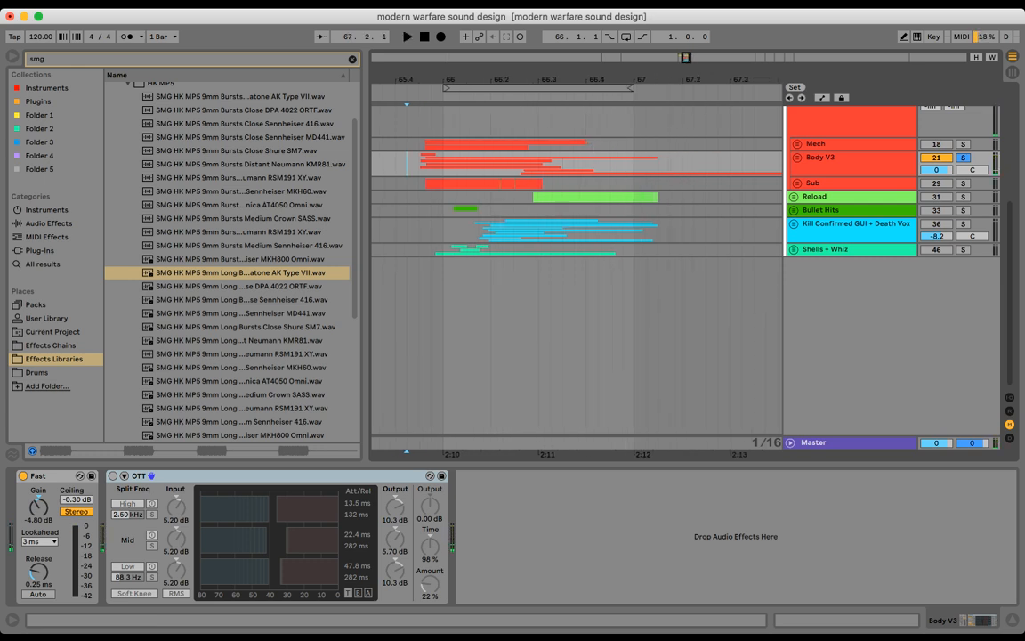
- Turn OTT back on, raise its Amount to 100 % and play the Body V3 burst
{"action": "key", "text": "0"}
{"action": "key", "text": "space"}
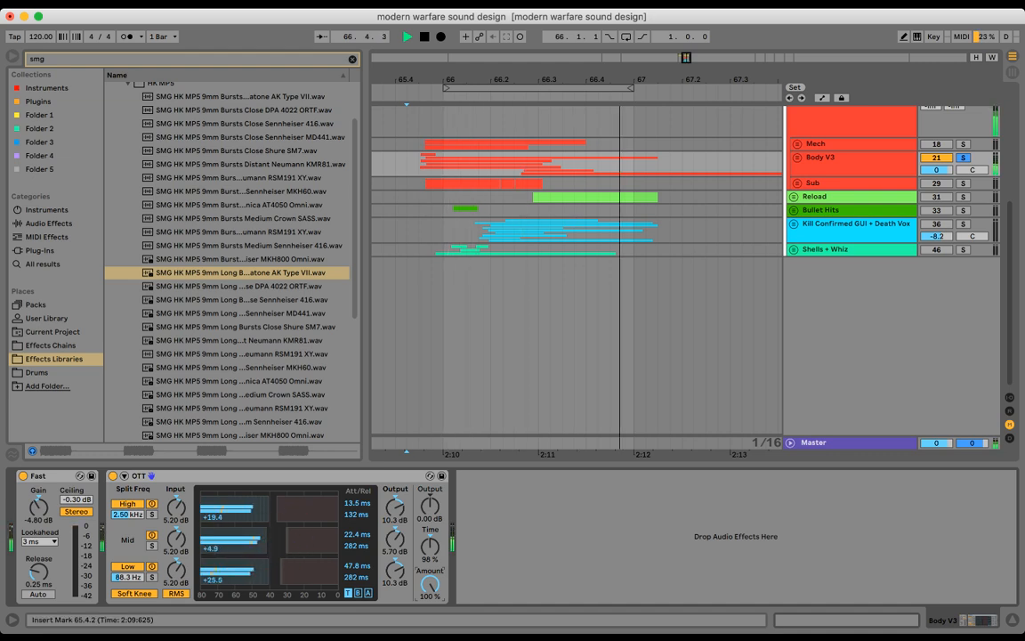
{"action": "key", "text": "space"}
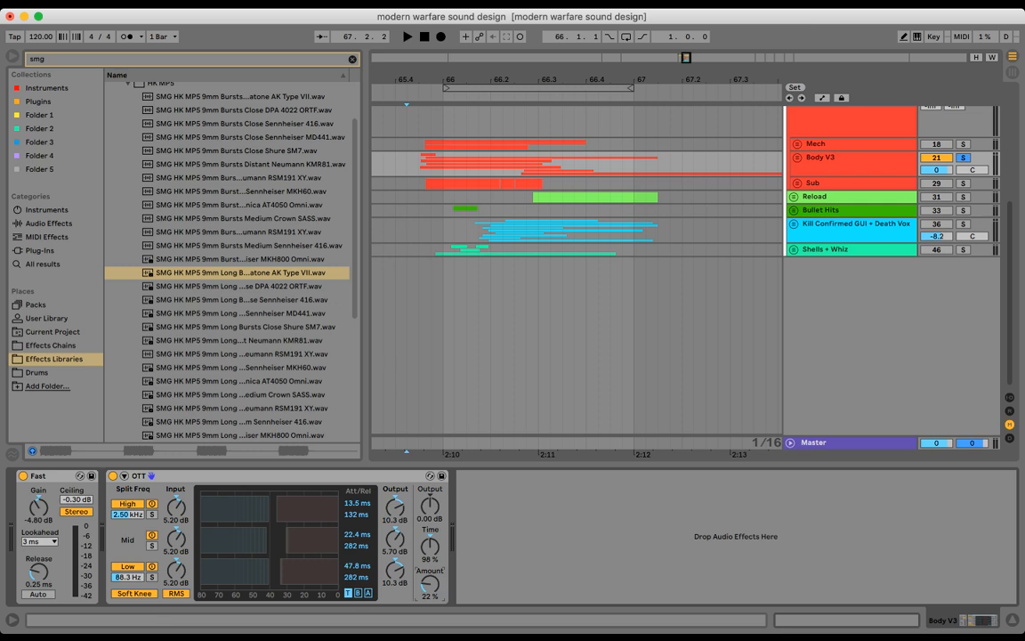
- Lower the OTT Amount to 0 % and play the Body V3 burst from 65.4.2
{"action": "left_click_drag", "start_coordinate": [430, 584], "coordinate": [430, 581]}
{"action": "left_click_drag", "start_coordinate": [430, 584], "coordinate": [430, 612]}
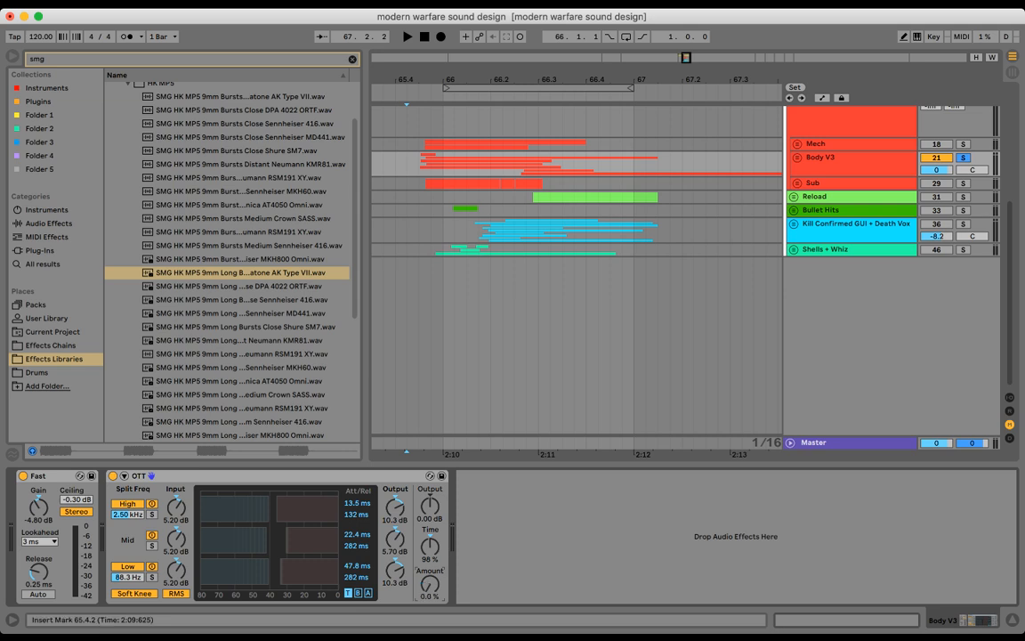
{"action": "key", "text": "space"}
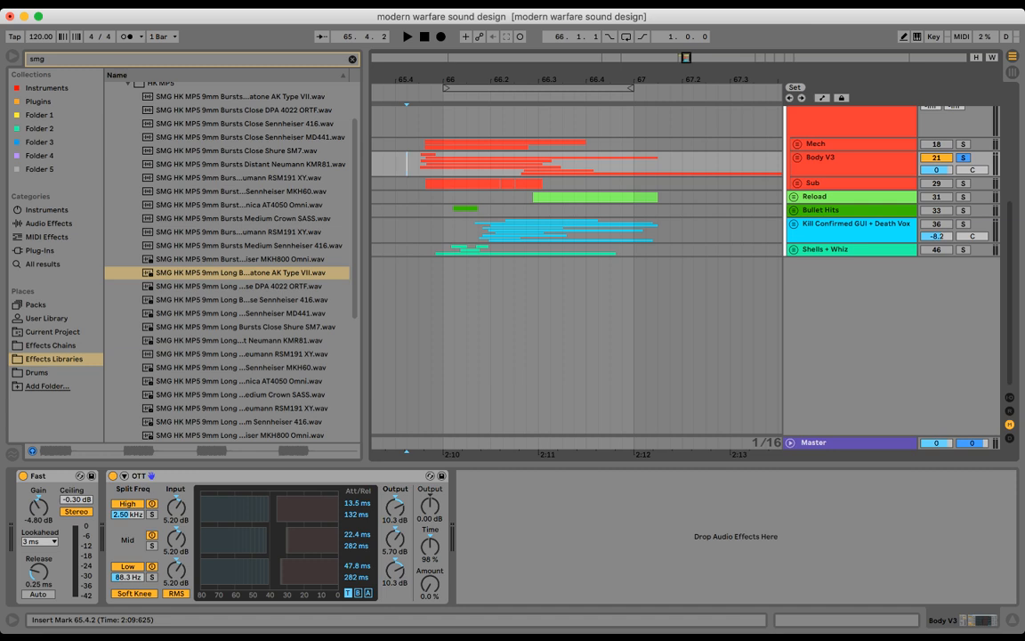
{"action": "left_click_drag", "start_coordinate": [531, 81], "coordinate": [519, 58]}
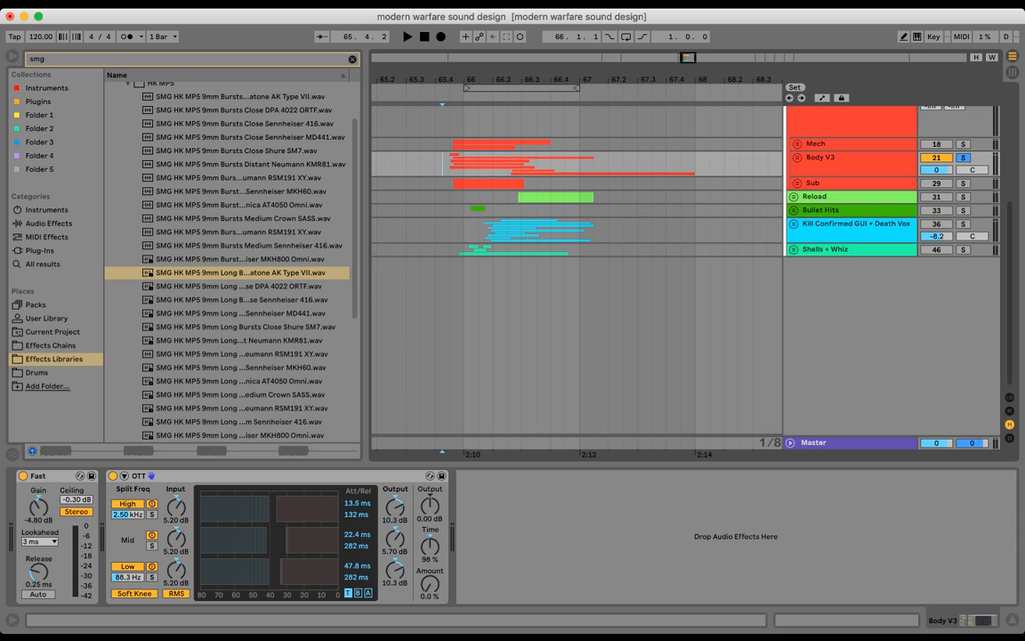
{"action": "key", "text": "space"}
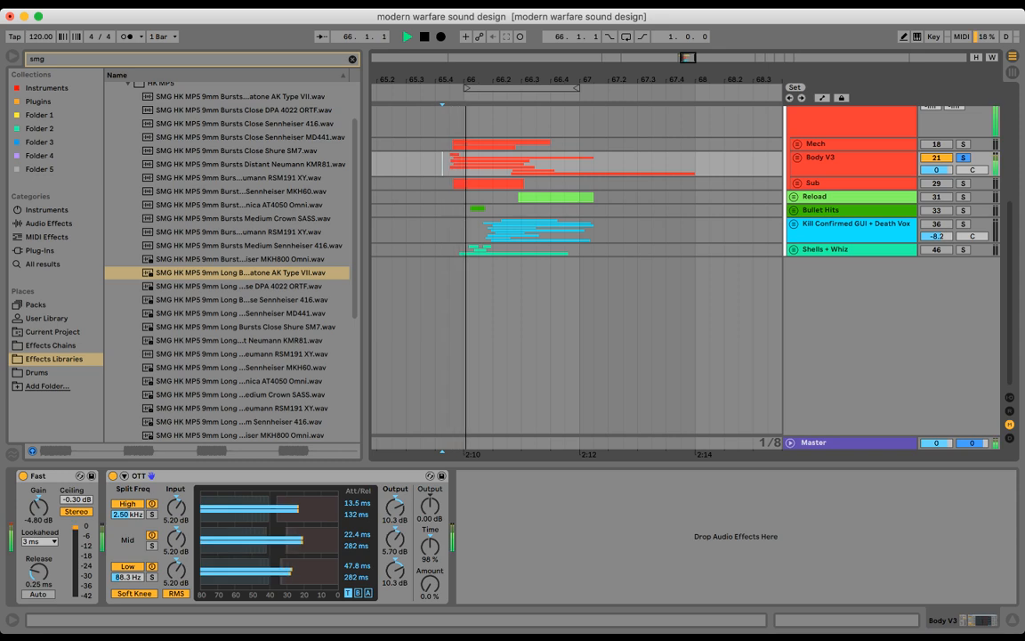
- Set the OTT Amount to 21 % and audition the Body V3 burst
{"action": "left_click_drag", "start_coordinate": [429, 585], "coordinate": [430, 560]}
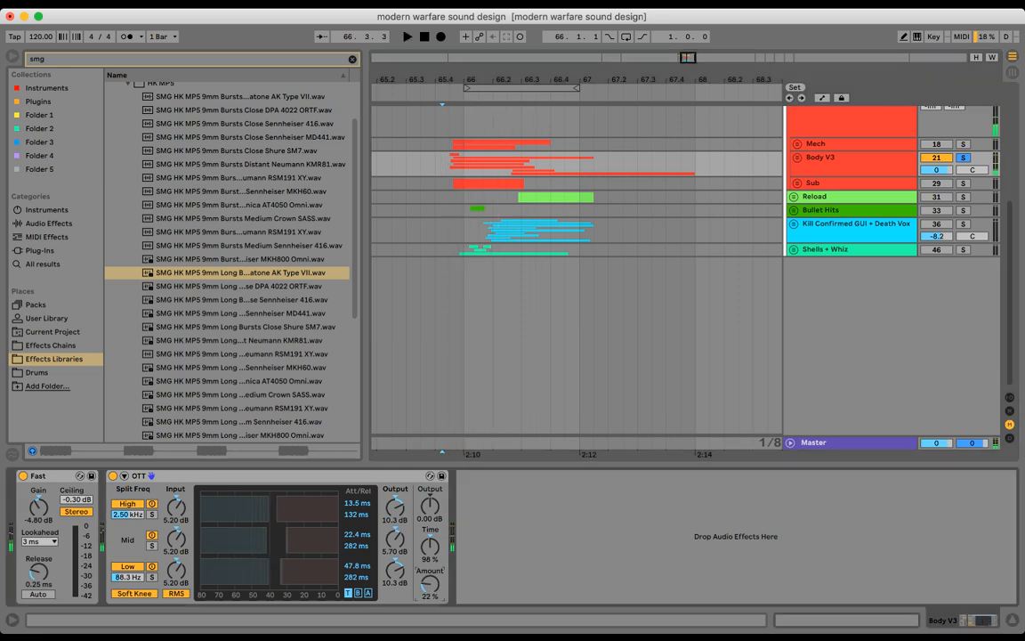
{"action": "key", "text": "space"}
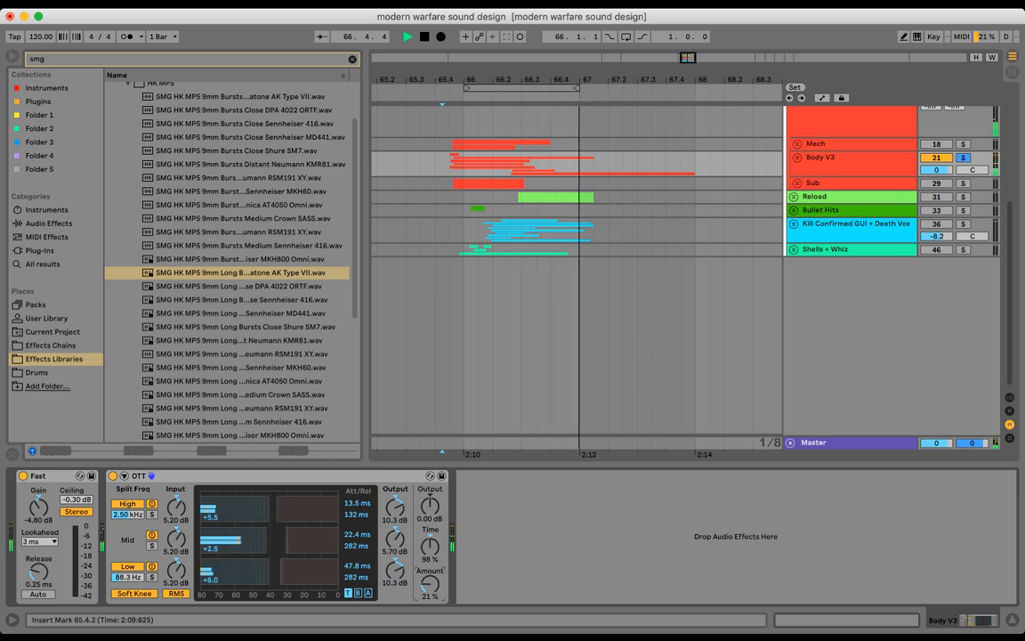
{"action": "key", "text": "space"}
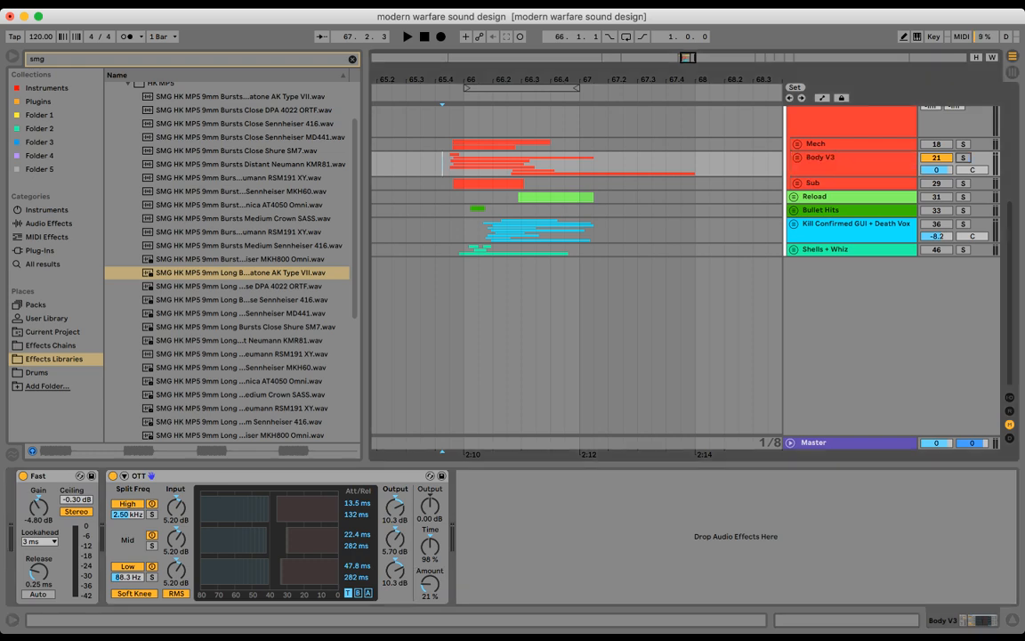
- Compare the effect chains of the Mech and Body V3 groups
{"action": "left_click", "coordinate": [845, 159]}
{"action": "left_click", "coordinate": [846, 144]}
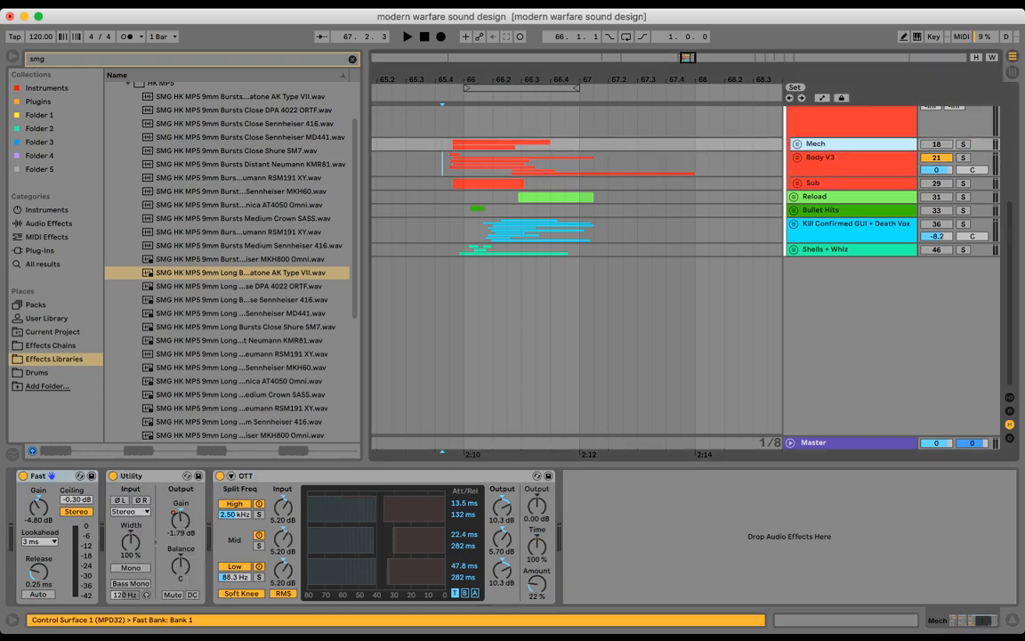
{"action": "left_click", "coordinate": [845, 158]}
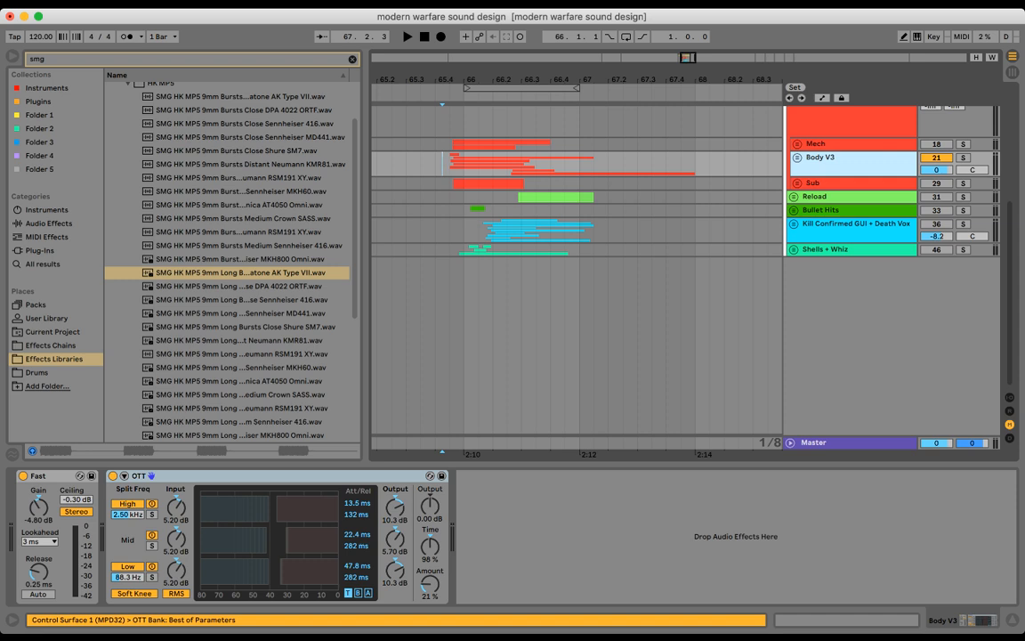
- Unfold and activate the Sub group, then solo it and play its kick layer from 65.4.1
{"action": "left_click", "coordinate": [798, 183]}
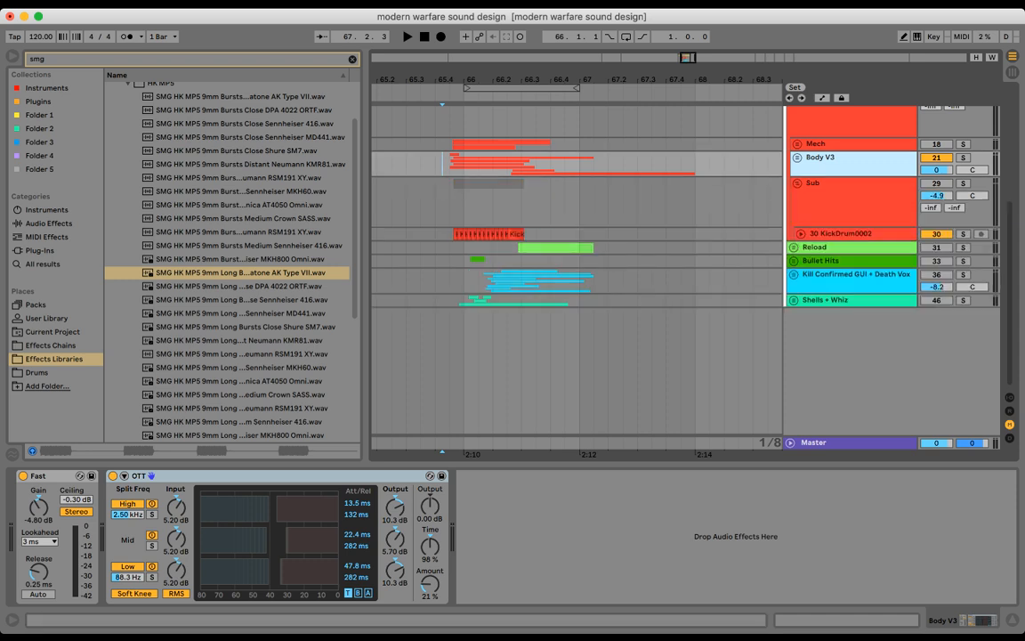
{"action": "left_click", "coordinate": [936, 183]}
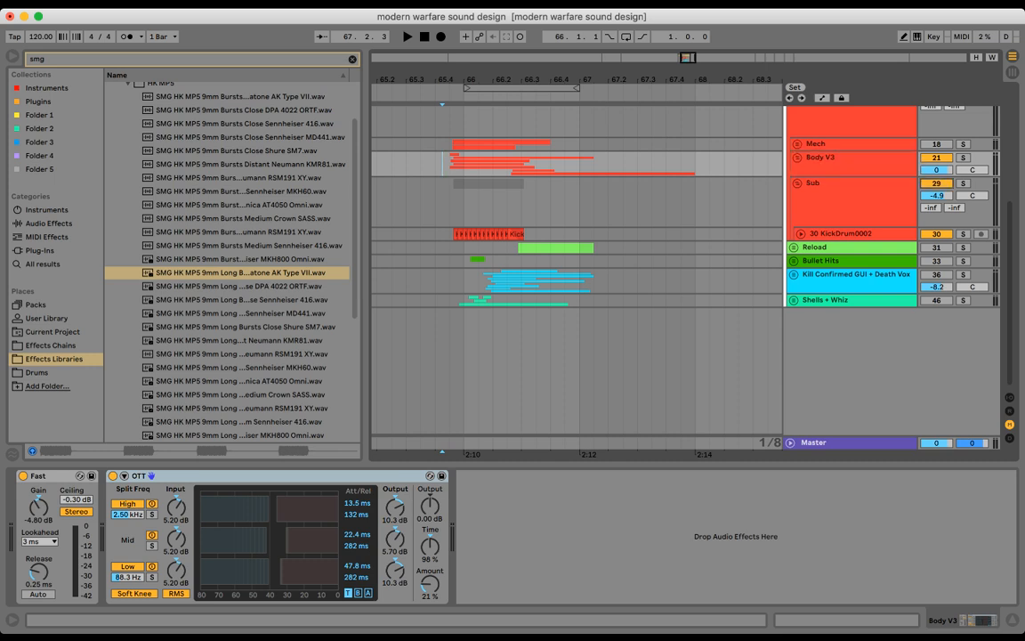
{"action": "left_click", "coordinate": [963, 184]}
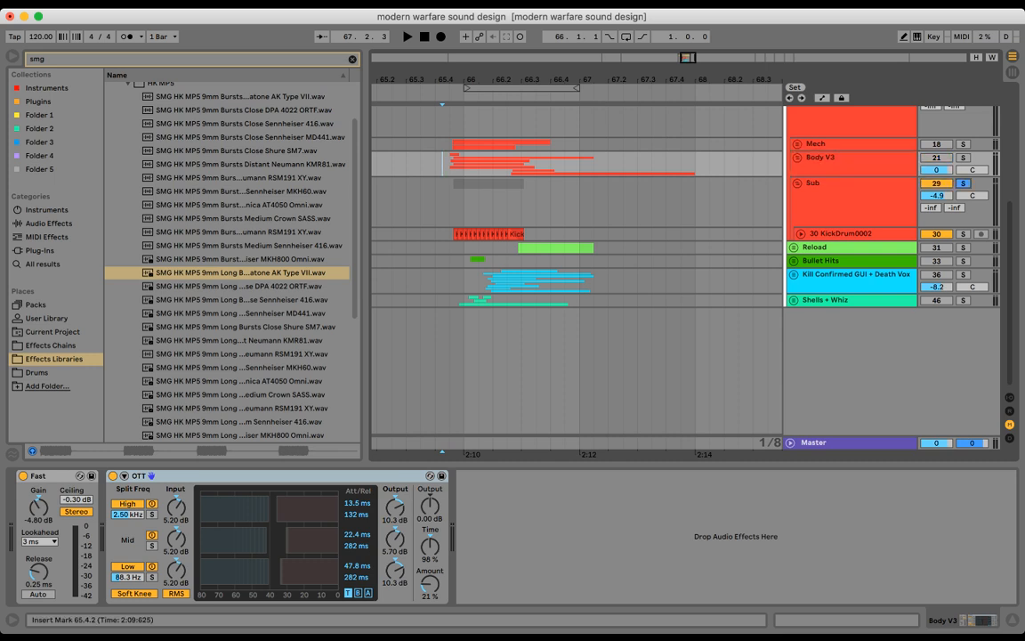
{"action": "left_click", "coordinate": [435, 205]}
{"action": "key", "text": "space"}
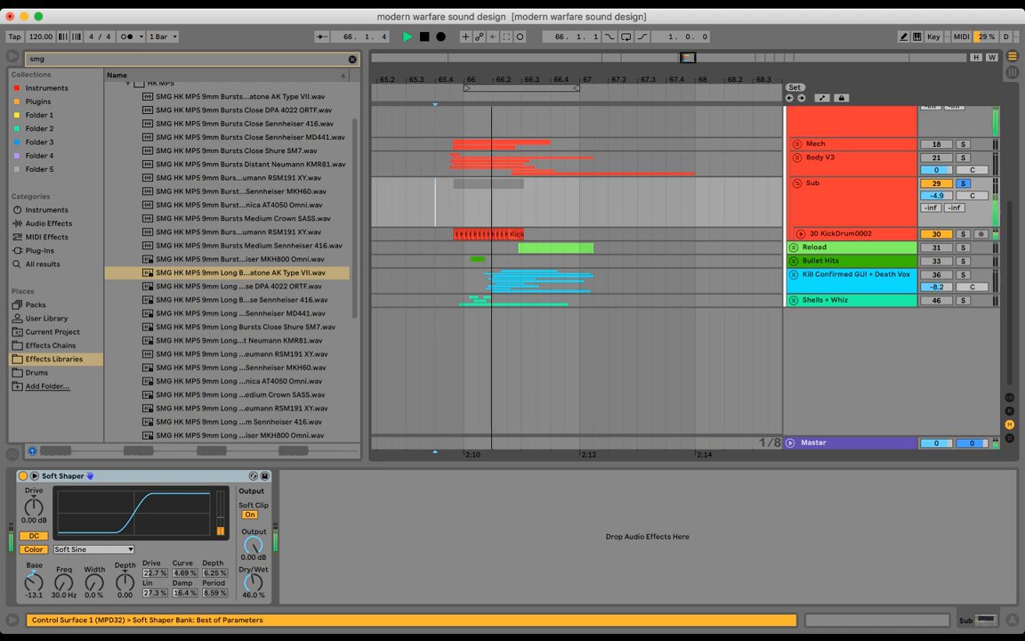
{"action": "key", "text": "space"}
- Unfold track 30 and play its KickDrum0002 clips from 65.4.3 at close range
{"action": "left_click", "coordinate": [801, 234]}
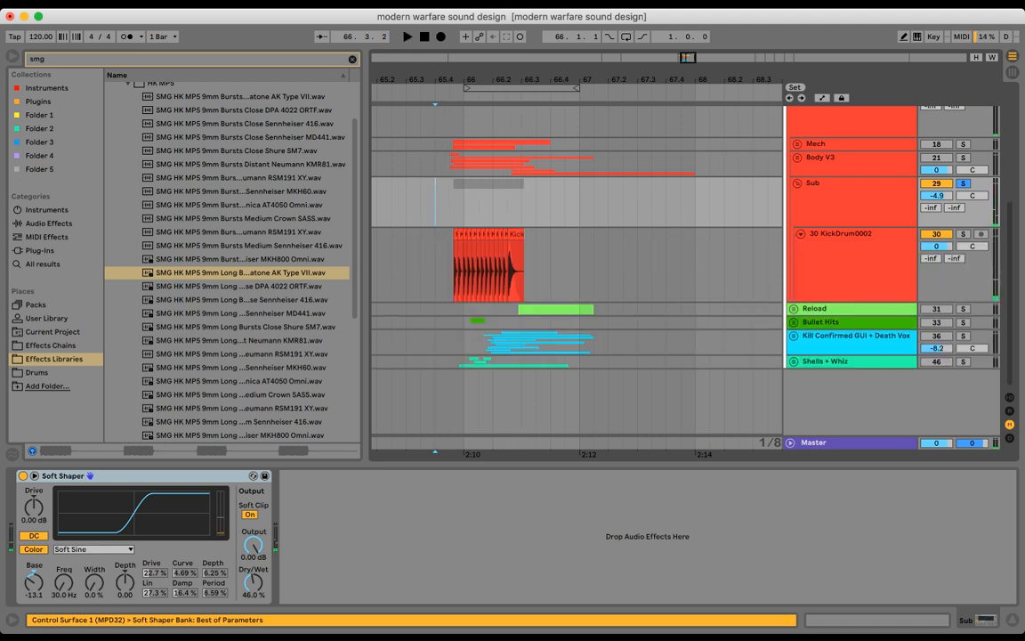
{"action": "left_click_drag", "start_coordinate": [448, 80], "coordinate": [357, 197]}
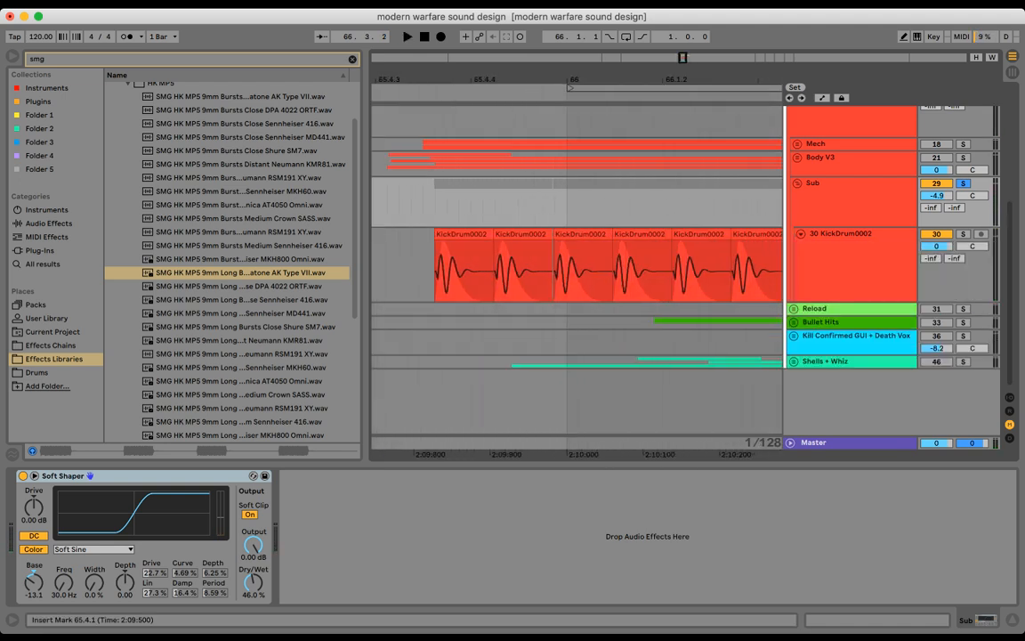
{"action": "left_click", "coordinate": [410, 258]}
{"action": "key", "text": "space"}
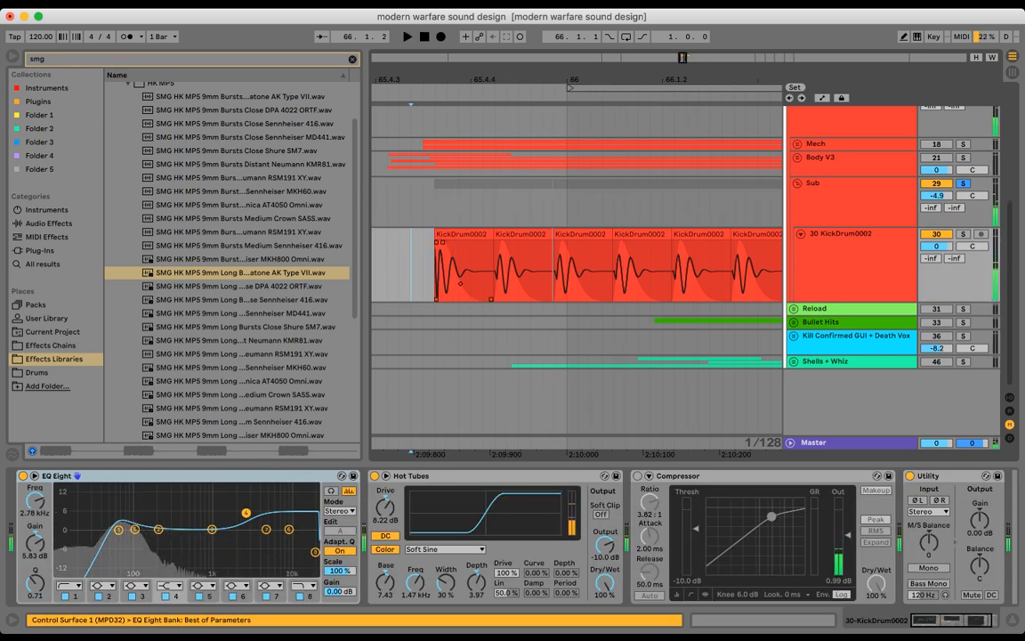
{"action": "key", "text": "space"}
- Try altering the fades of the first KickDrum0002 clips on track 30, audition the kicks, and undo the fade edits
{"action": "left_click_drag", "start_coordinate": [497, 243], "coordinate": [492, 243]}
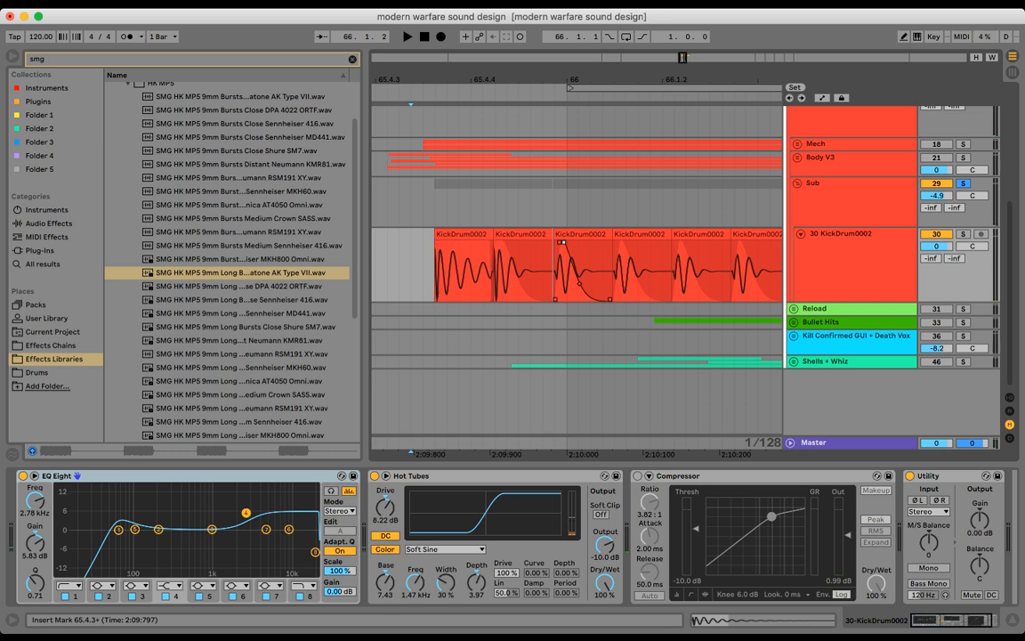
{"action": "left_click_drag", "start_coordinate": [616, 242], "coordinate": [611, 242]}
{"action": "left_click", "coordinate": [302, 219]}
{"action": "key", "text": "space"}
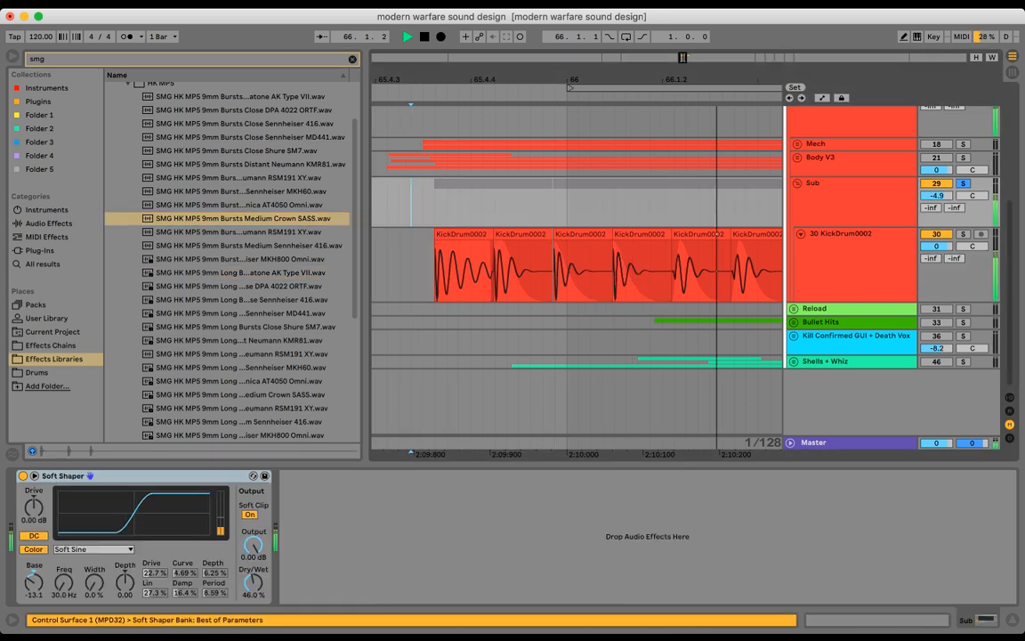
{"action": "key", "text": "space"}
{"action": "key", "text": "super+z"}
{"action": "key", "text": "super+z"}
{"action": "key", "text": "super+z"}
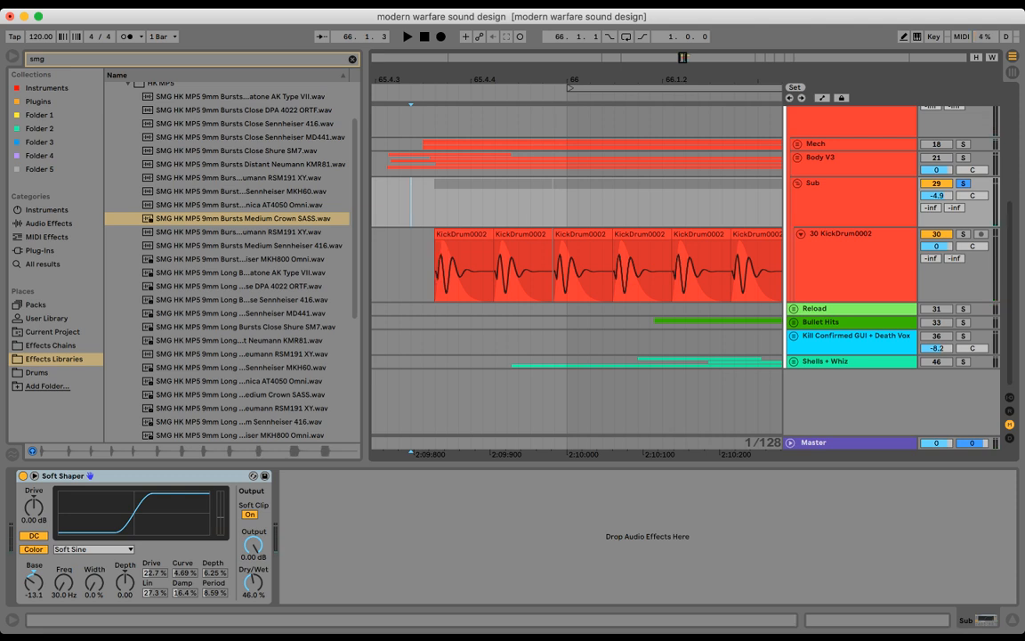
- Audition the soloed Sub group from 65.4.3 with Soft Shaper bypassed and re-enabled to compare the sound
{"action": "key", "text": "space"}
{"action": "scroll", "coordinate": [576, 267], "scroll_direction": "down", "scroll_amount": 2}
{"action": "left_click_drag", "start_coordinate": [456, 81], "coordinate": [457, 48]}
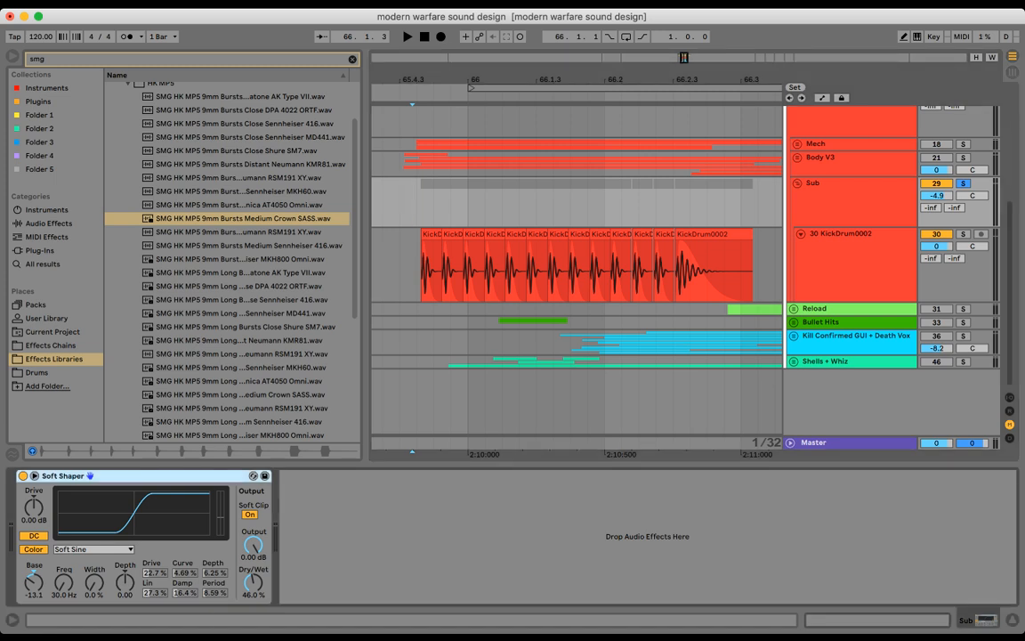
{"action": "key", "text": "0"}
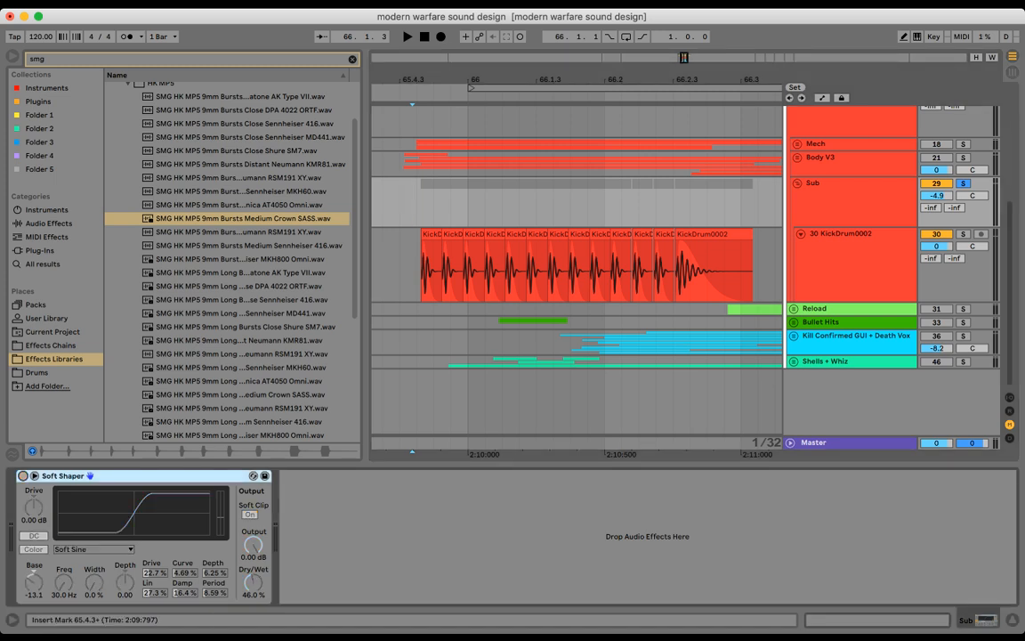
{"action": "key", "text": "space"}
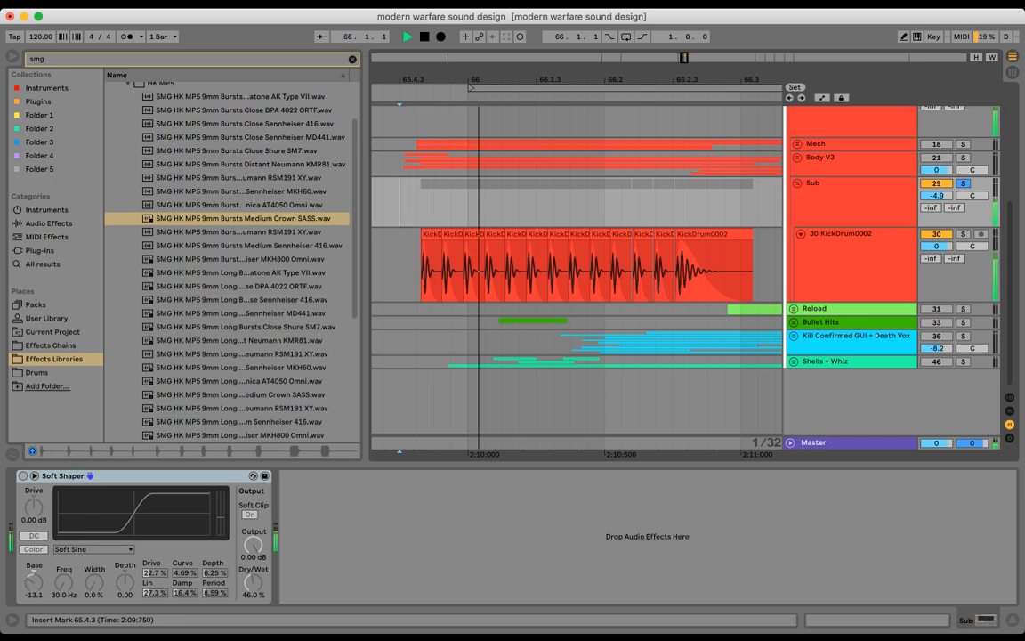
{"action": "key", "text": "0"}
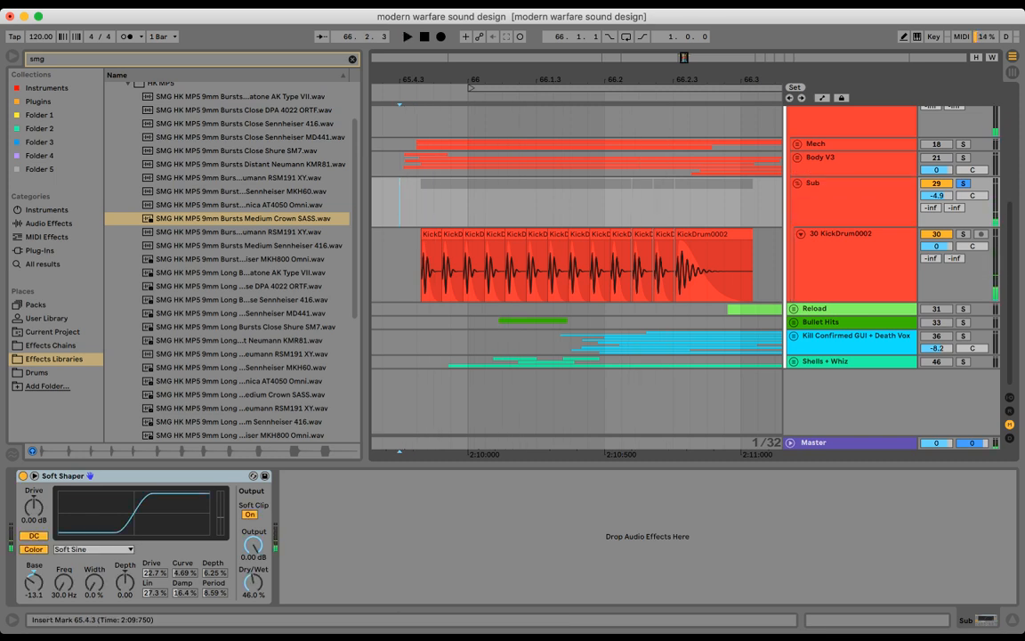
{"action": "key", "text": "space"}
- Review track 30's effect chain, mark its kick clips from 65.4.1 to 66.4.1, and play them from 65.4.3
{"action": "left_click", "coordinate": [845, 254]}
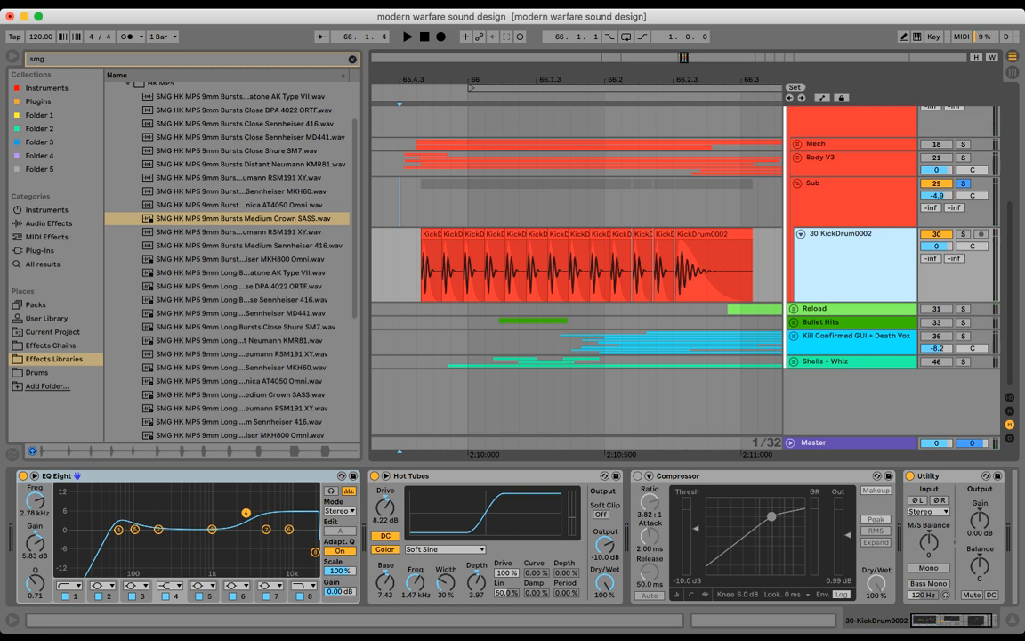
{"action": "left_click_drag", "start_coordinate": [605, 80], "coordinate": [597, 12]}
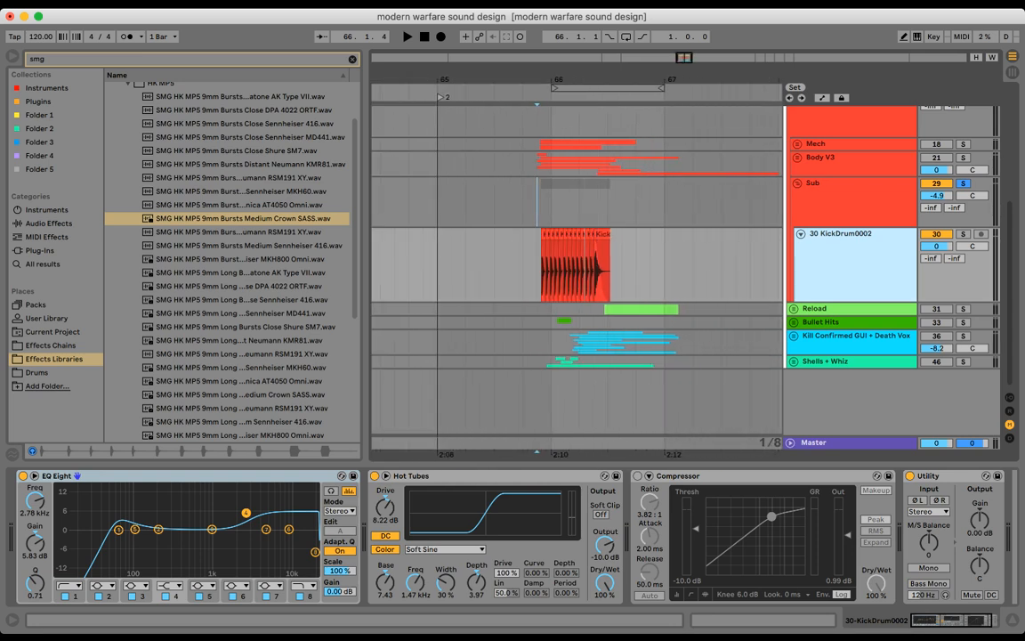
{"action": "left_click_drag", "start_coordinate": [525, 265], "coordinate": [635, 265]}
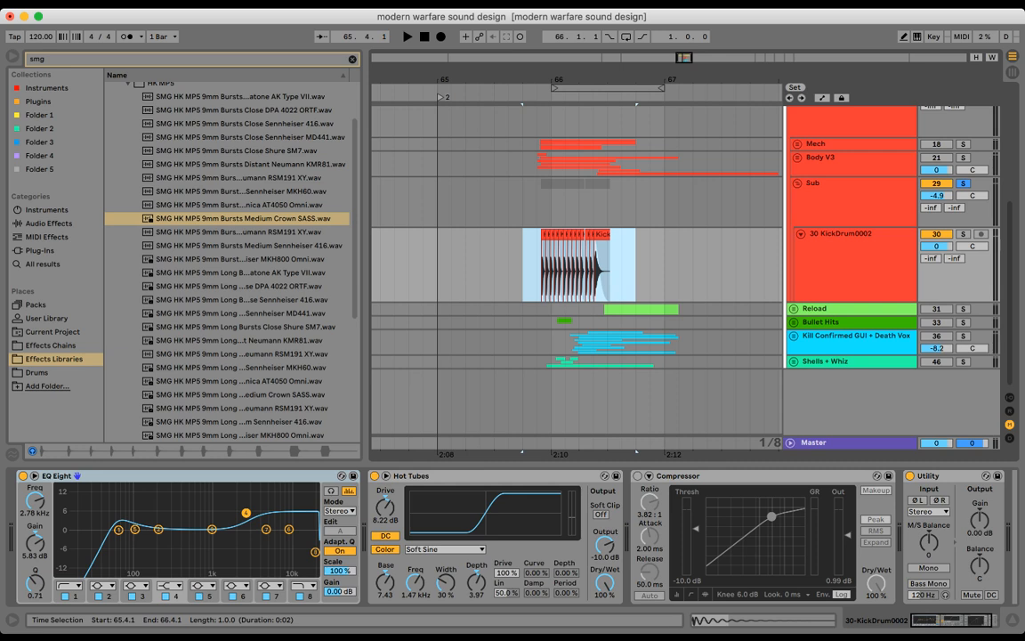
{"action": "double_click", "coordinate": [841, 235]}
{"action": "left_click", "coordinate": [841, 235]}
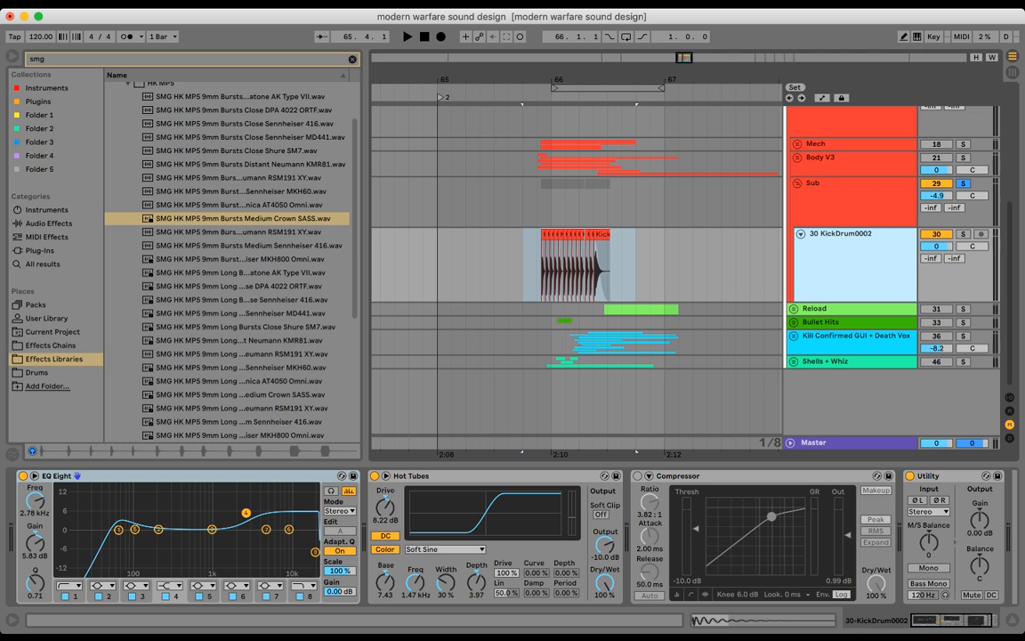
{"action": "left_click", "coordinate": [605, 582]}
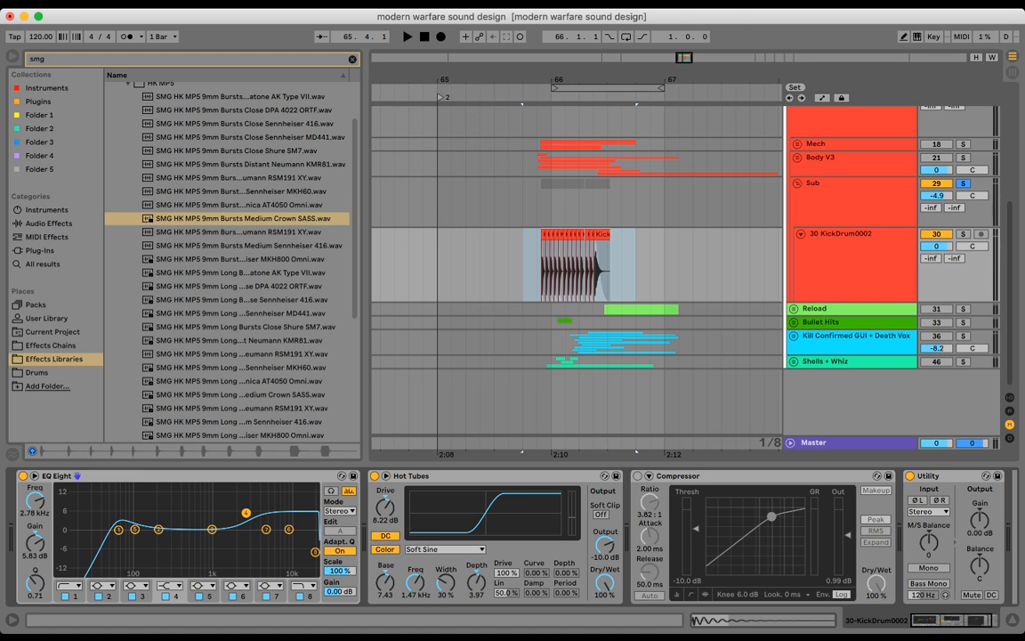
{"action": "left_click", "coordinate": [538, 271]}
{"action": "key", "text": "space"}
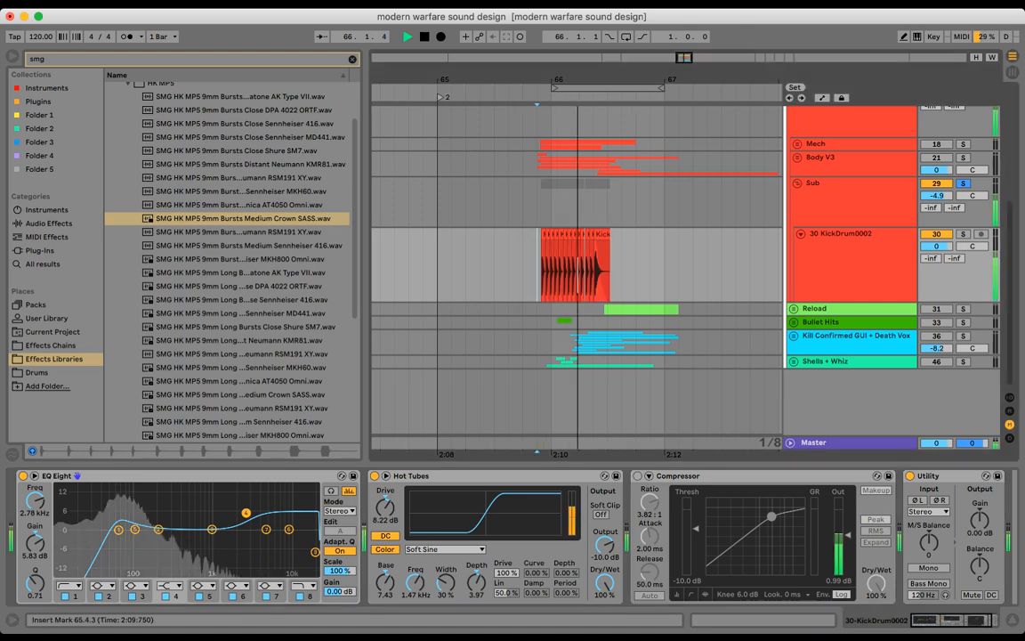
{"action": "key", "text": "space"}
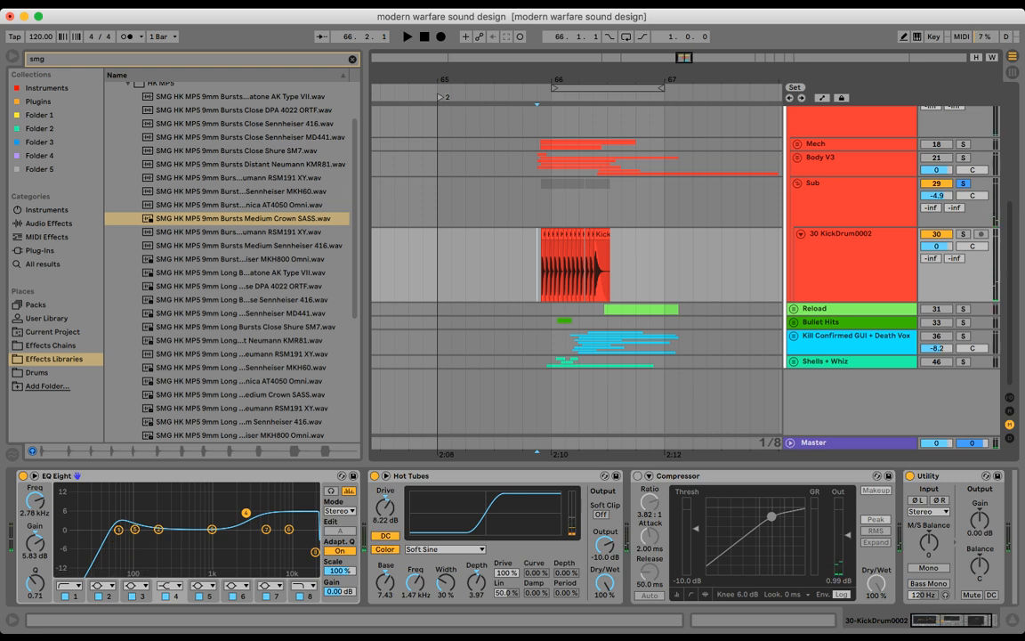
- Inspect the Hot Tubes device on track 30 and highlight the full run of KickDrum0002 clips from 65.4.3
{"action": "left_click", "coordinate": [498, 476]}
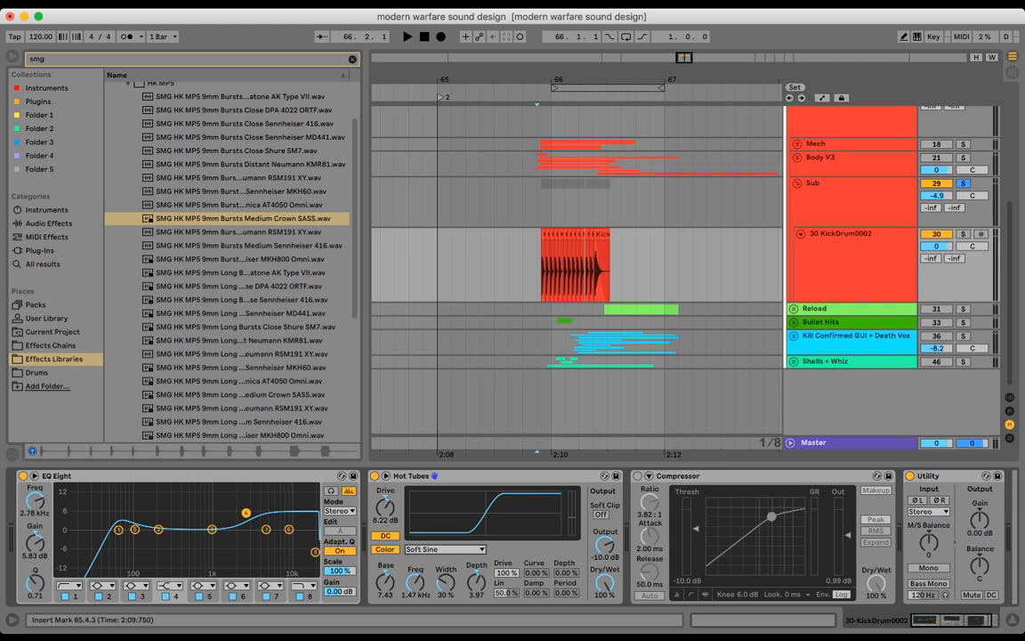
{"action": "left_click_drag", "start_coordinate": [583, 79], "coordinate": [584, 154]}
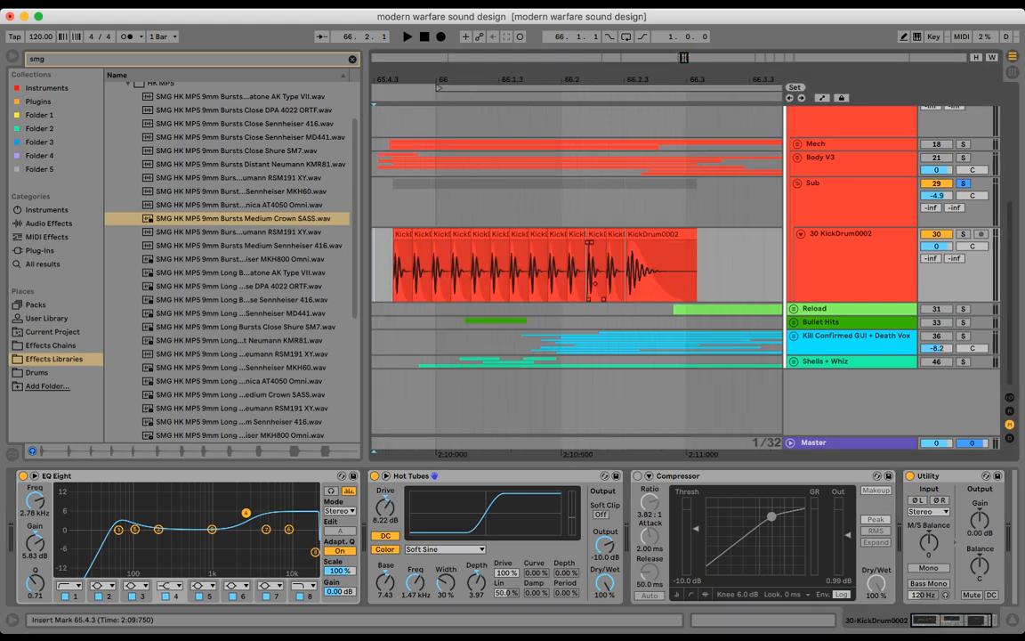
{"action": "left_click_drag", "start_coordinate": [734, 267], "coordinate": [393, 266]}
{"action": "left_click_drag", "start_coordinate": [577, 79], "coordinate": [577, 59]}
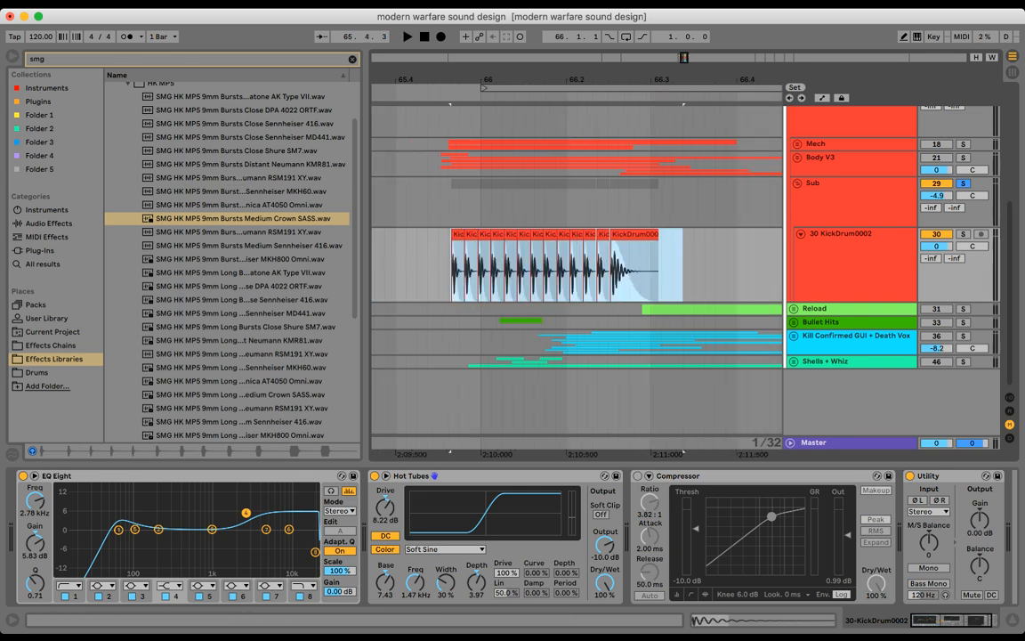
- Activate Body V3, unsolo and fold the Sub group, and play both layers together from 65.4.2
{"action": "left_click", "coordinate": [963, 158], "text": "super"}
{"action": "left_click", "coordinate": [963, 184]}
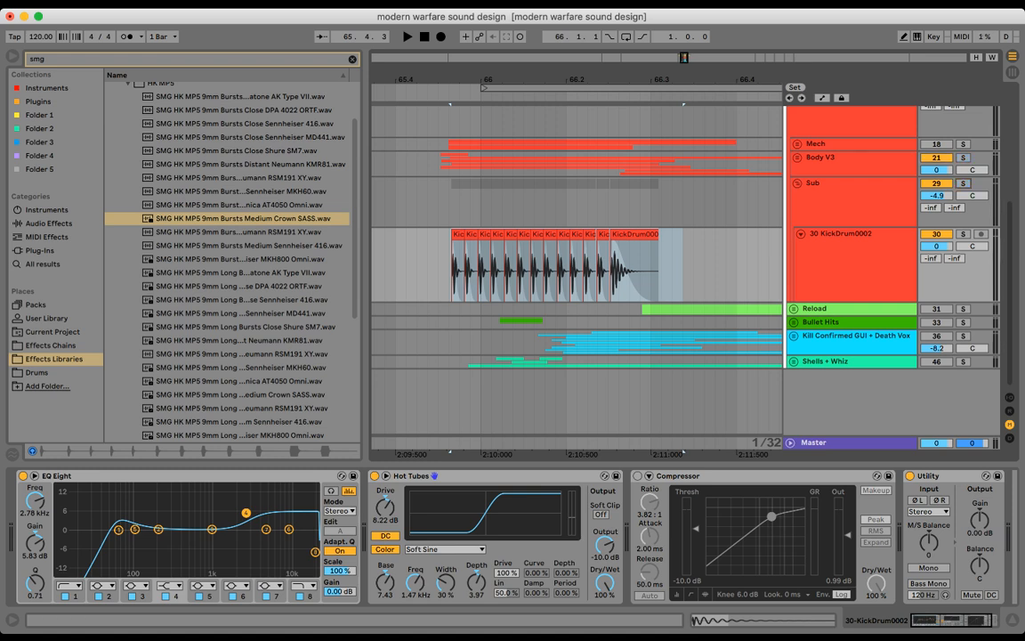
{"action": "left_click", "coordinate": [828, 183]}
{"action": "left_click", "coordinate": [797, 183]}
{"action": "left_click_drag", "start_coordinate": [585, 79], "coordinate": [520, 56]}
{"action": "left_click", "coordinate": [417, 184]}
{"action": "key", "text": "space"}
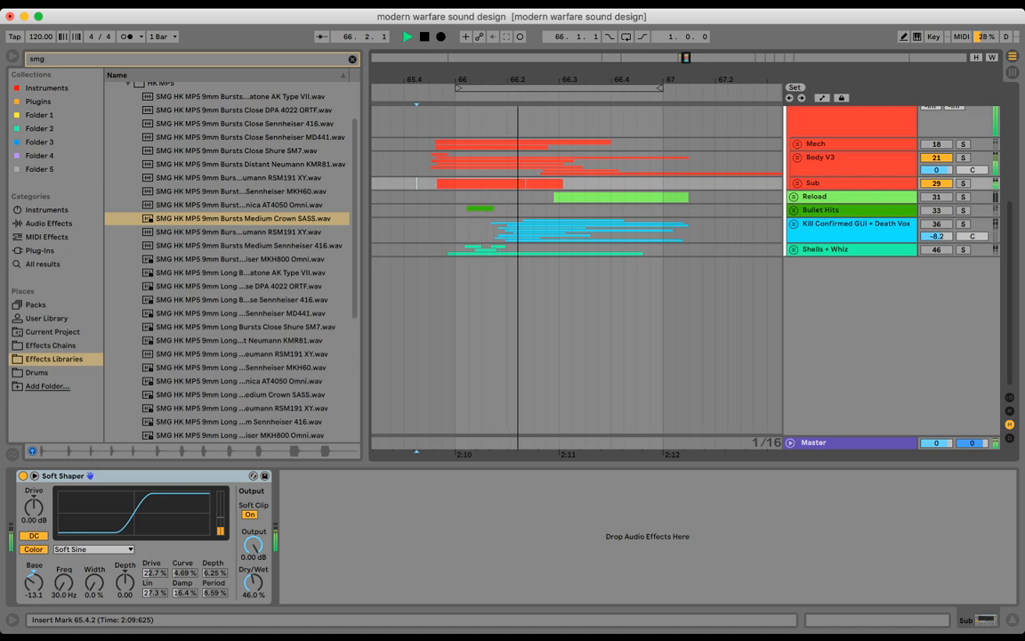
{"action": "left_click", "coordinate": [404, 164]}
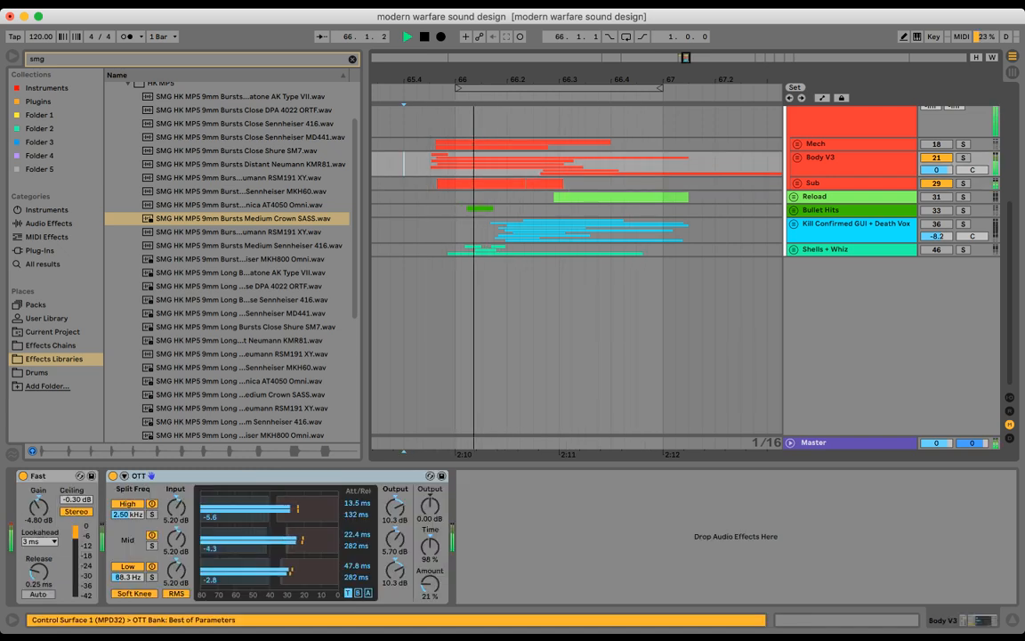
{"action": "key", "text": "space"}
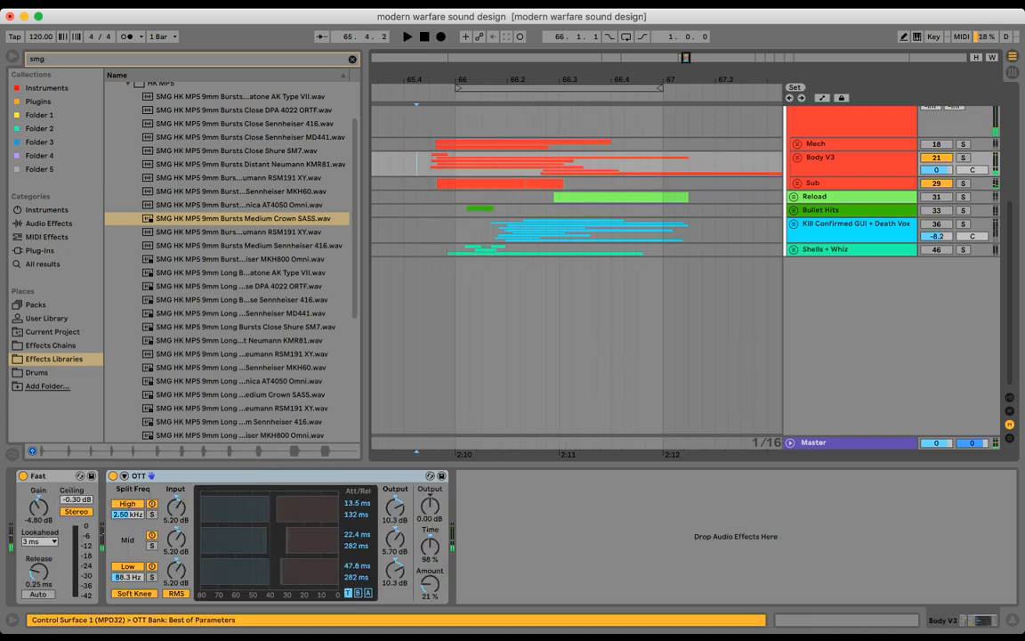
- Unfold the Sub group, play the burst with track 30's effects shown, and select band 1 in its EQ Eight
{"action": "left_click", "coordinate": [416, 183]}
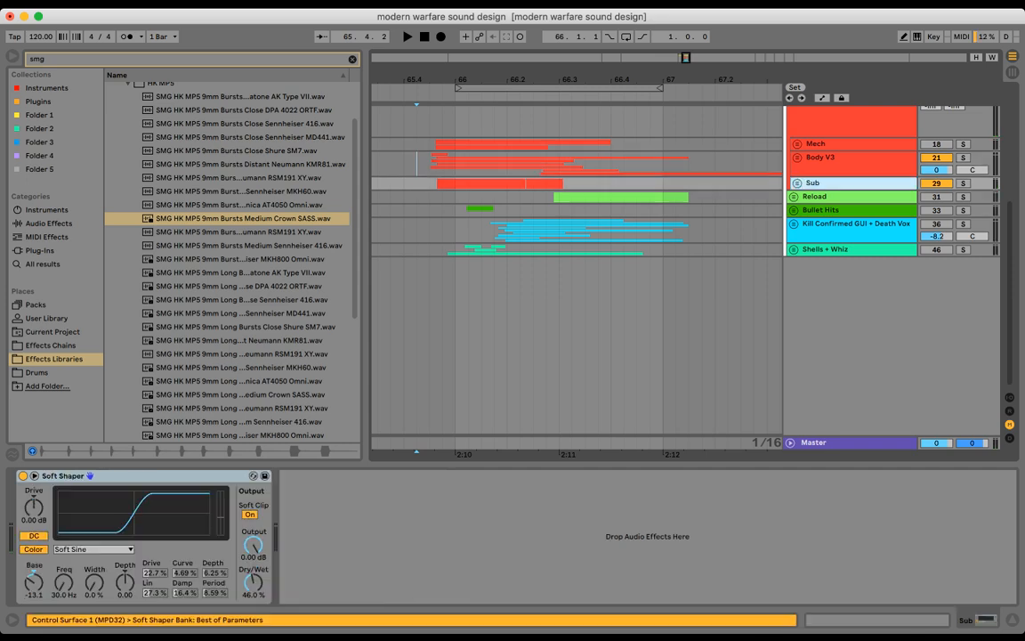
{"action": "key", "text": "u"}
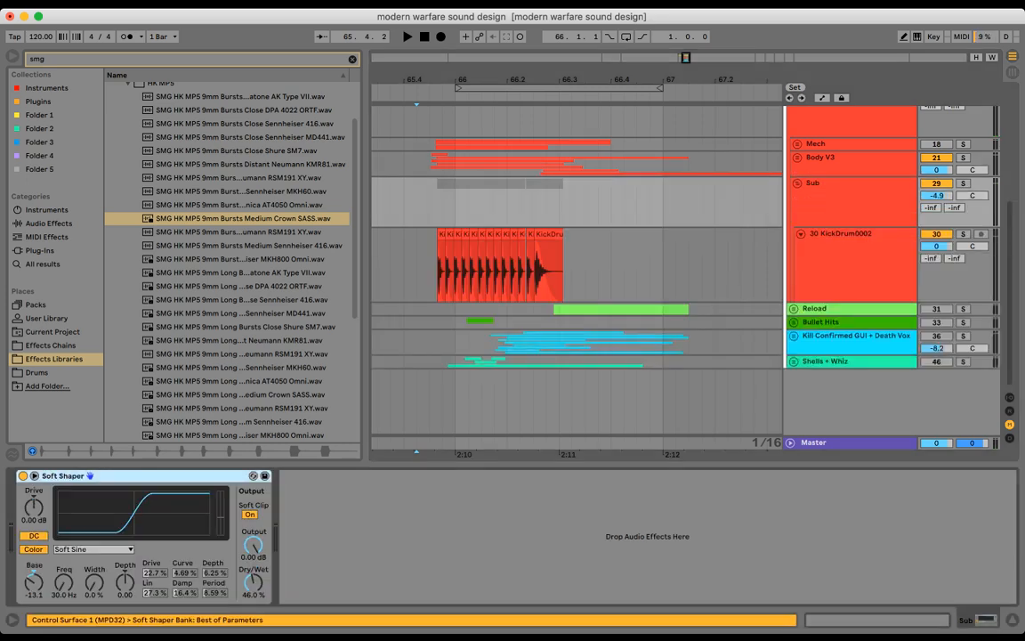
{"action": "key", "text": "Down"}
{"action": "key", "text": "space"}
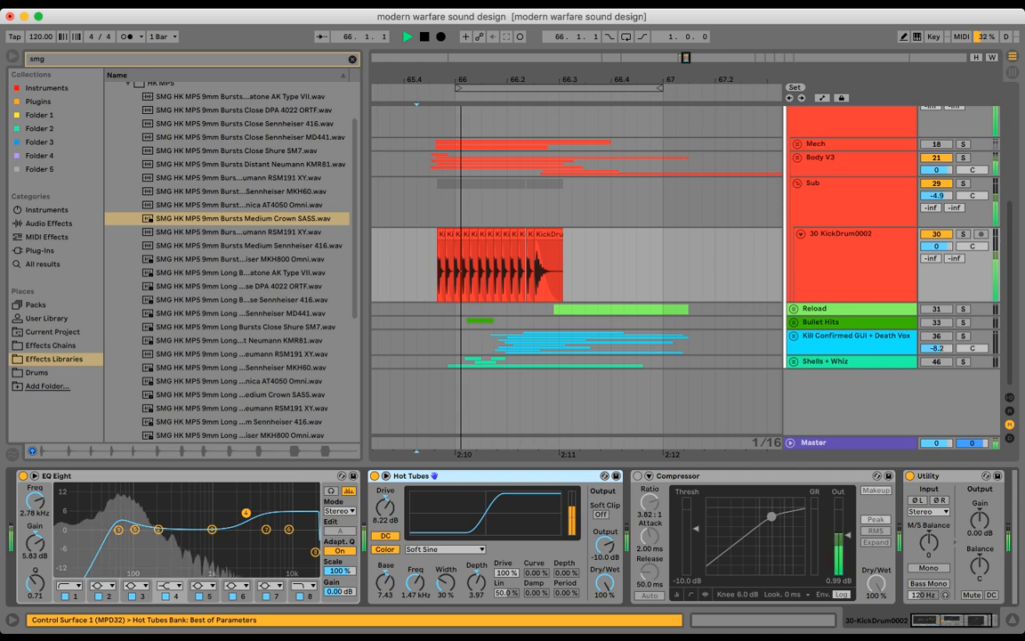
{"action": "key", "text": "space"}
{"action": "left_click", "coordinate": [118, 529]}
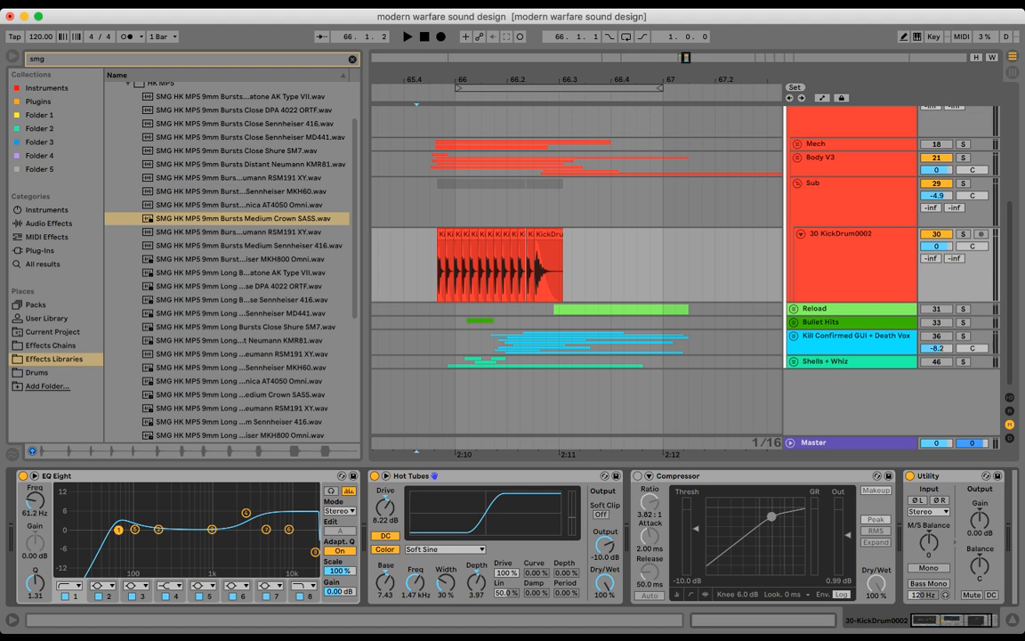
- Select the time range around track 30's kick clips from 65.4.3, and fold the track and the Sub group
{"action": "left_click_drag", "start_coordinate": [429, 206], "coordinate": [432, 267]}
{"action": "left_click", "coordinate": [585, 269]}
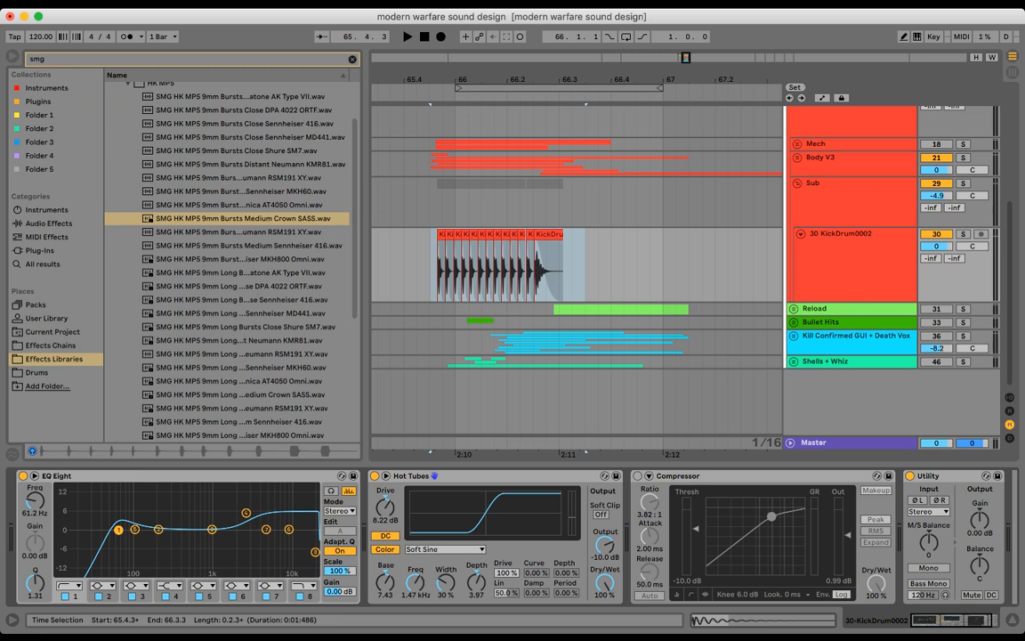
{"action": "left_click_drag", "start_coordinate": [650, 268], "coordinate": [432, 269]}
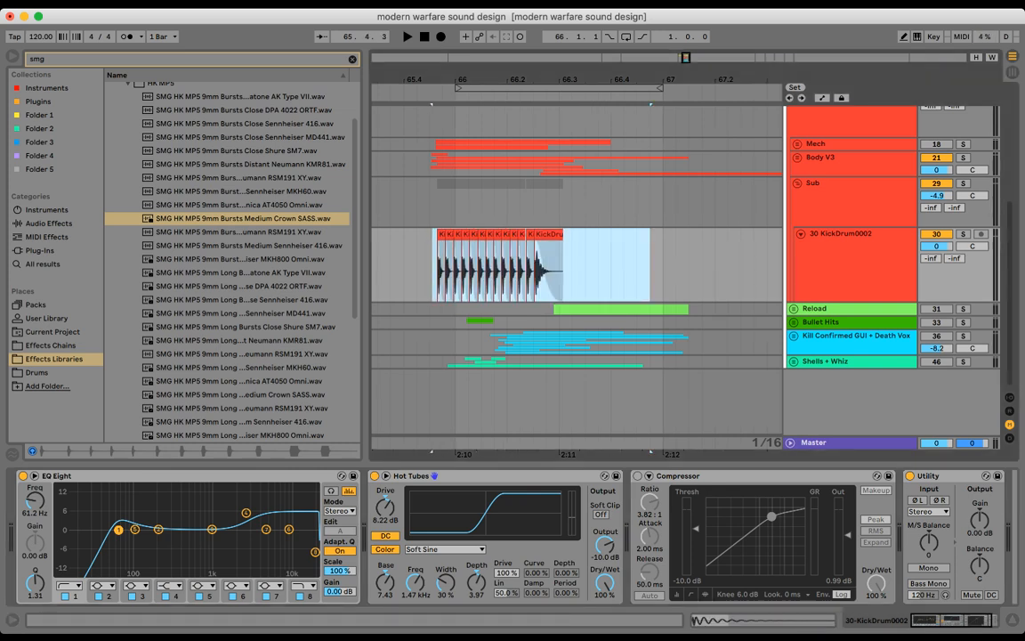
{"action": "key", "text": "u"}
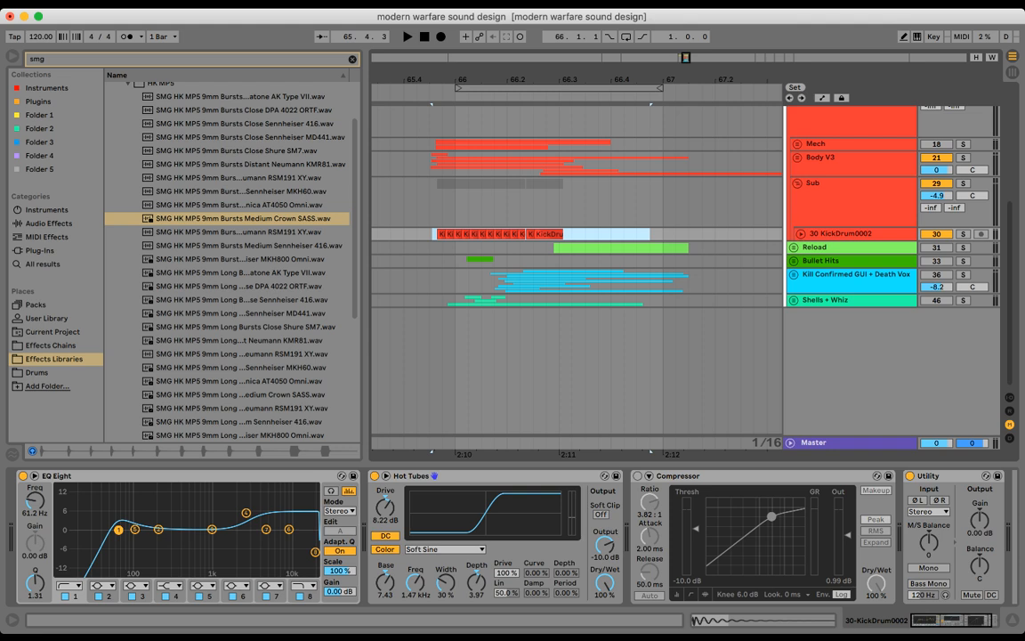
{"action": "key", "text": "BackSpace"}
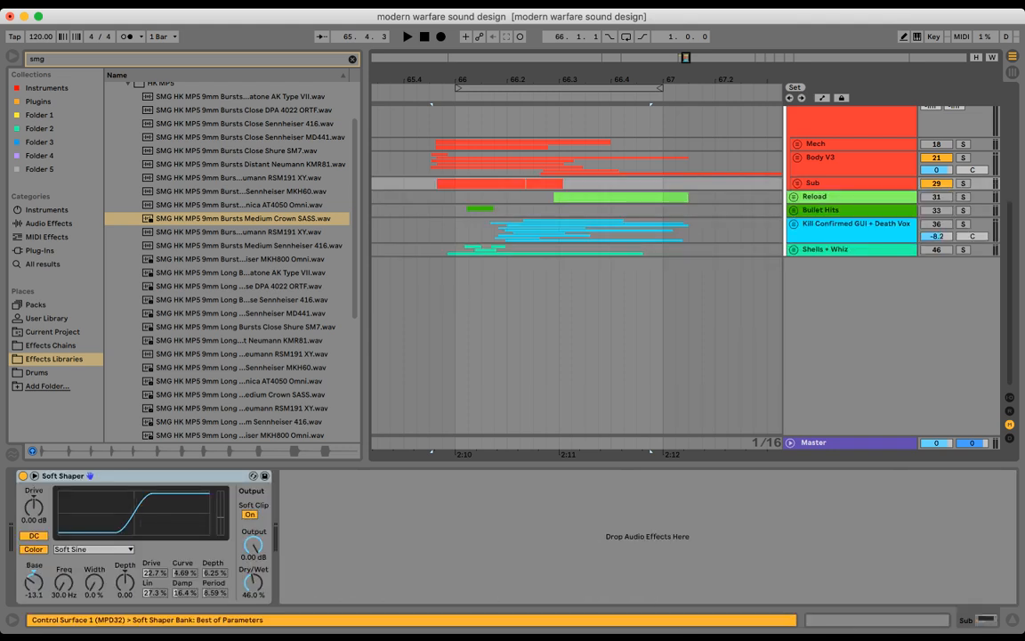
- Deactivate the Body V3 and Sub groups, and unfold the Mech group with its tracks 19 and 20
{"action": "left_click", "coordinate": [819, 159]}
{"action": "left_click", "coordinate": [797, 145]}
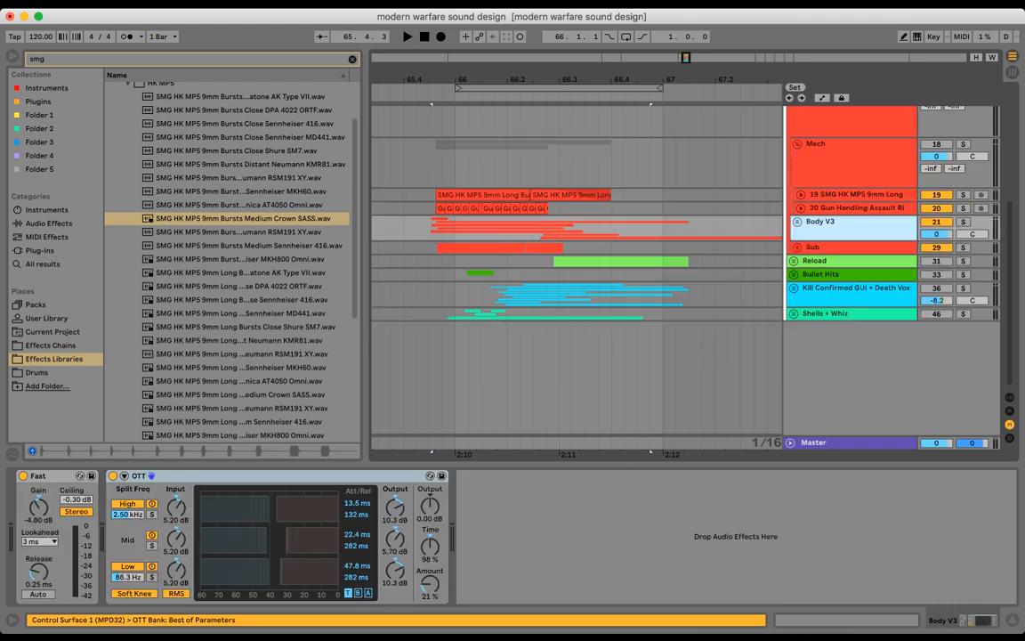
{"action": "left_click", "coordinate": [936, 222]}
{"action": "left_click", "coordinate": [936, 247]}
{"action": "left_click", "coordinate": [801, 208]}
{"action": "left_click", "coordinate": [801, 195]}
{"action": "left_click_drag", "start_coordinate": [569, 63], "coordinate": [570, 77]}
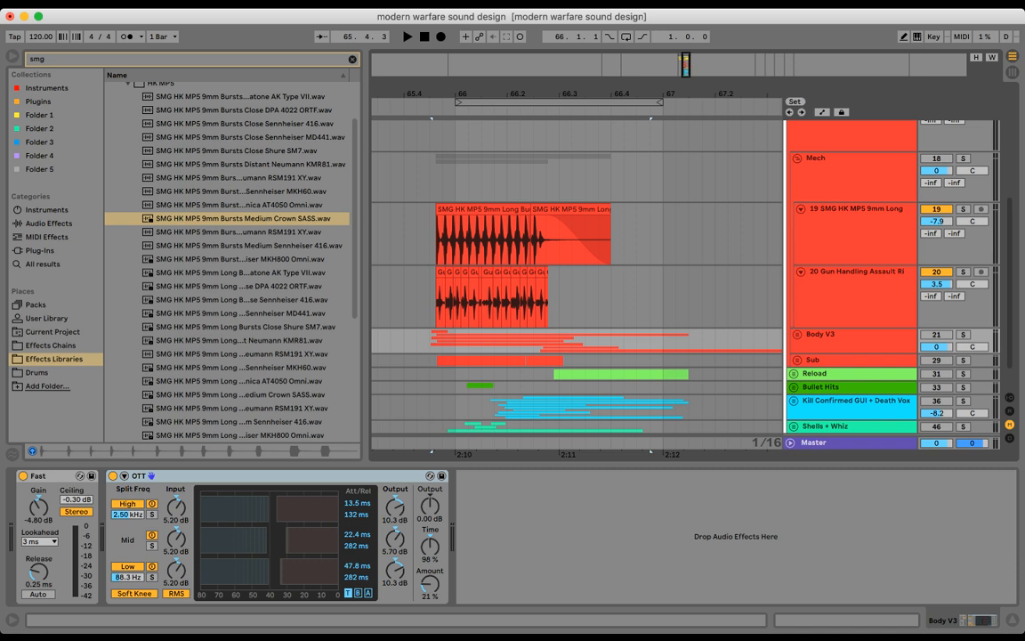
{"action": "left_click_drag", "start_coordinate": [525, 94], "coordinate": [566, 114]}
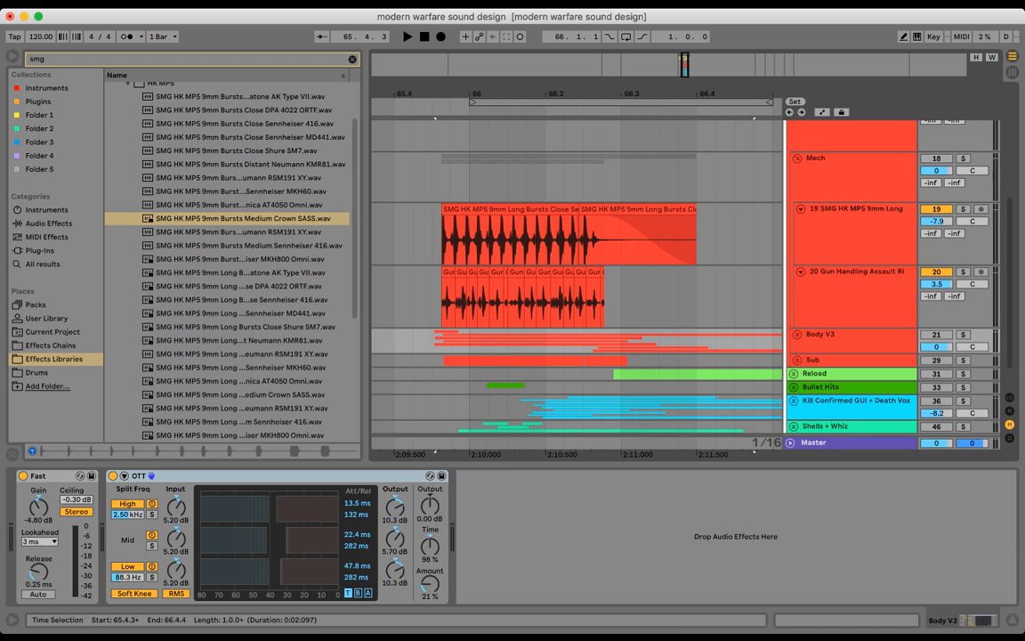
{"action": "scroll", "coordinate": [570, 234], "scroll_direction": "right", "scroll_amount": 1}
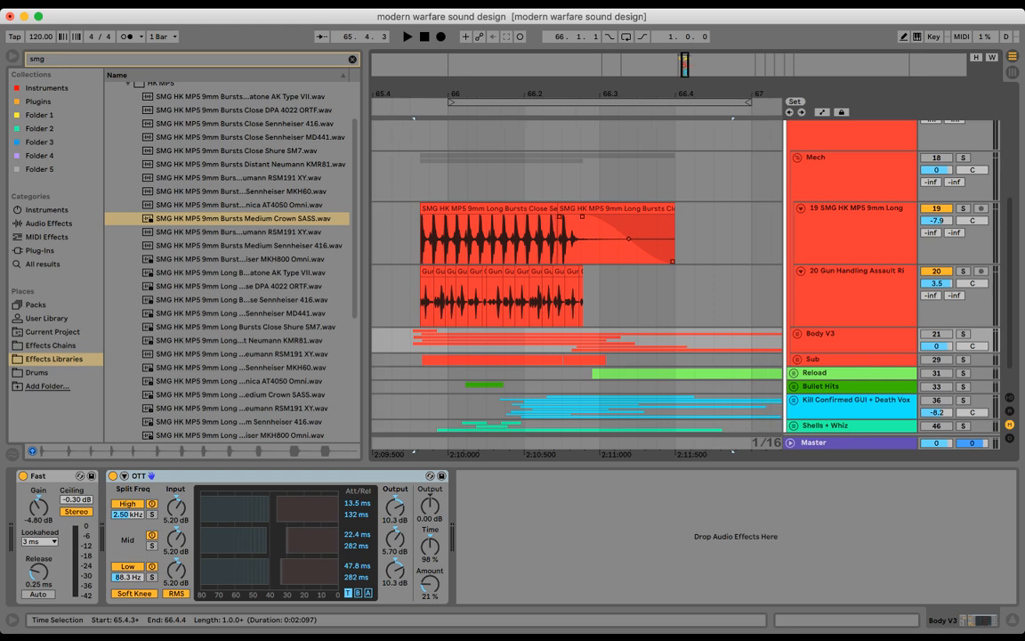
{"action": "scroll", "coordinate": [606, 223], "scroll_direction": "down", "scroll_amount": 2}
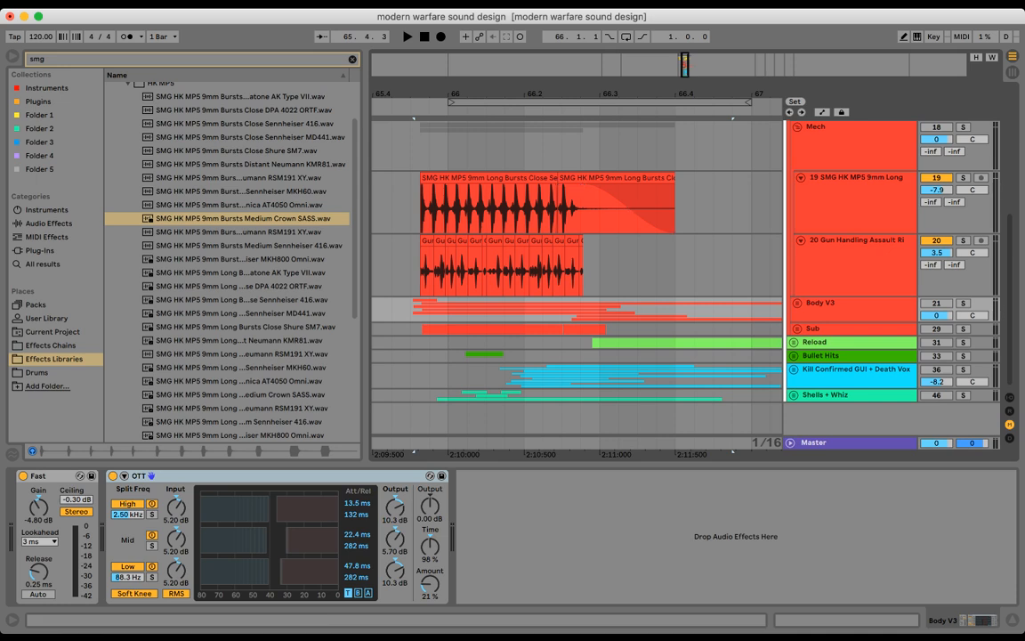
{"action": "scroll", "coordinate": [732, 451], "scroll_direction": "up", "scroll_amount": 3}
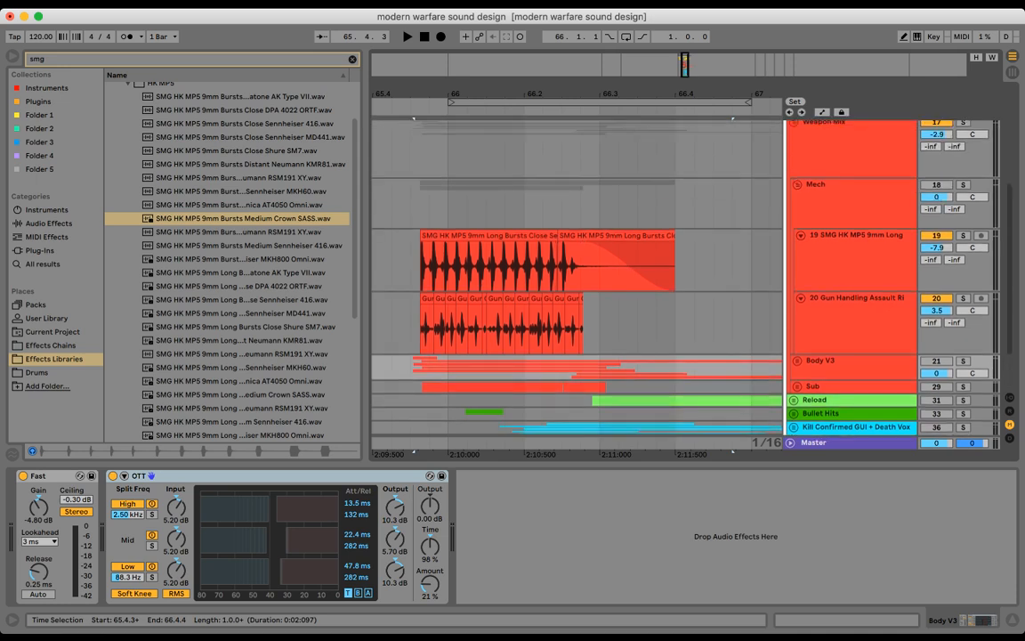
- Select the time range around the clips on tracks 19 and 20 and show track 20's effects
{"action": "scroll", "coordinate": [578, 276], "scroll_direction": "down", "scroll_amount": 2}
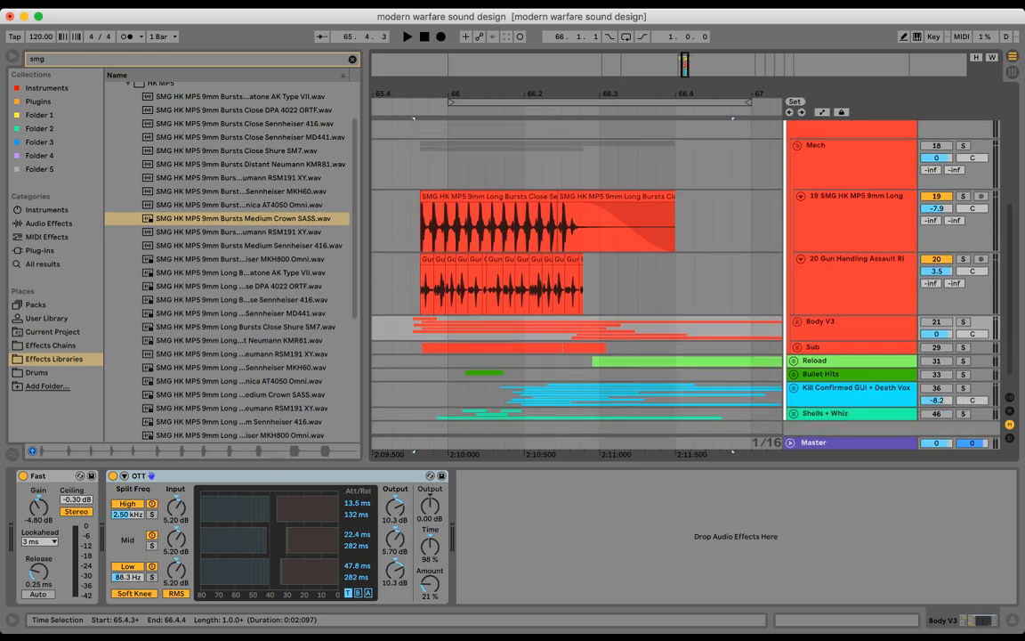
{"action": "left_click_drag", "start_coordinate": [412, 214], "coordinate": [694, 298]}
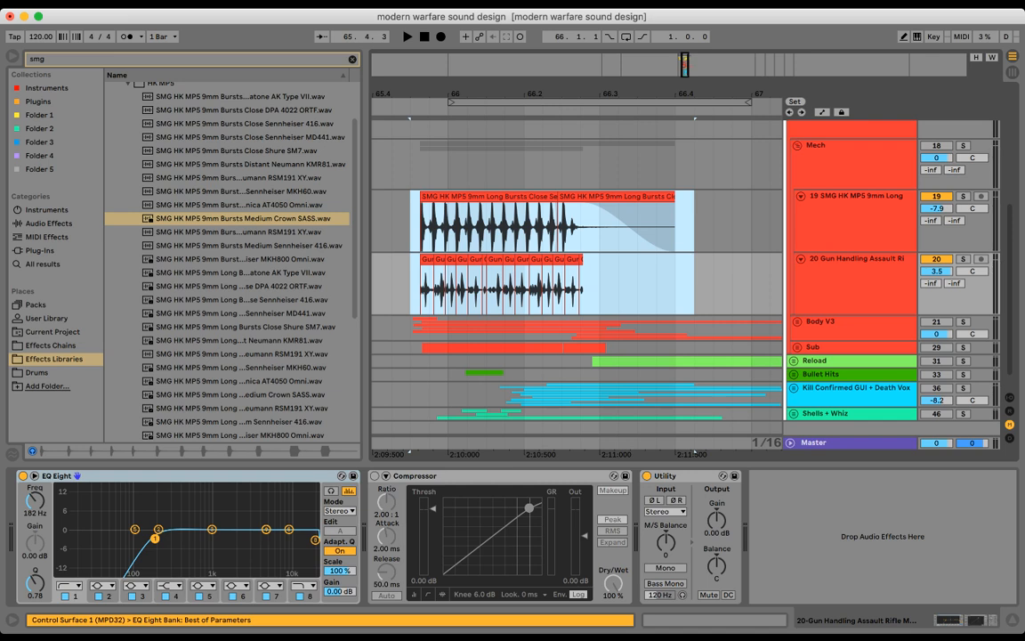
{"action": "left_click", "coordinate": [856, 259]}
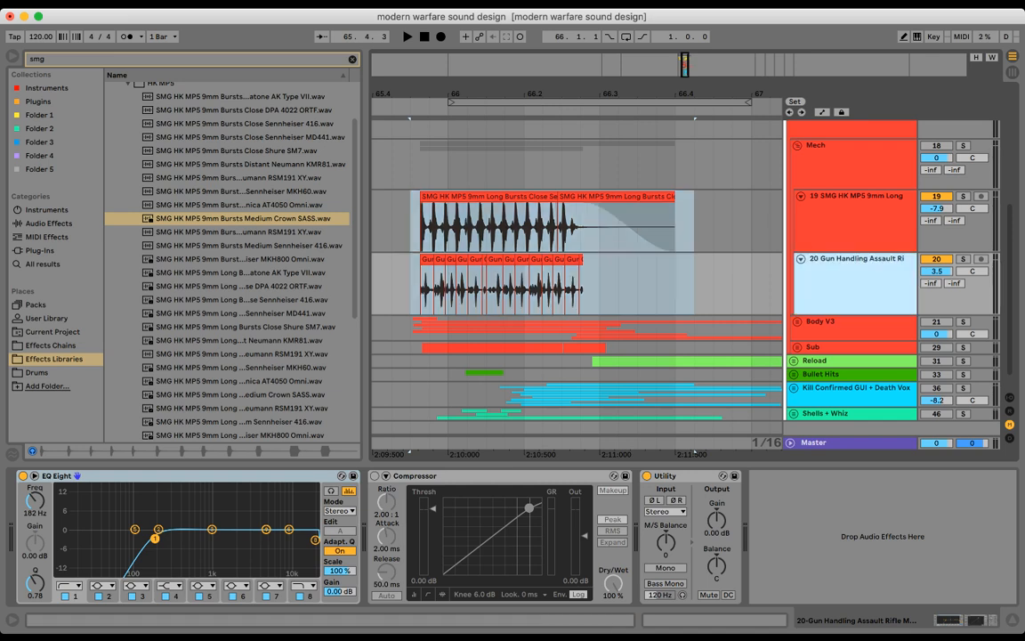
- Solo track 19 and select its two burst clips starting from 65.4.3
{"action": "left_click", "coordinate": [391, 223]}
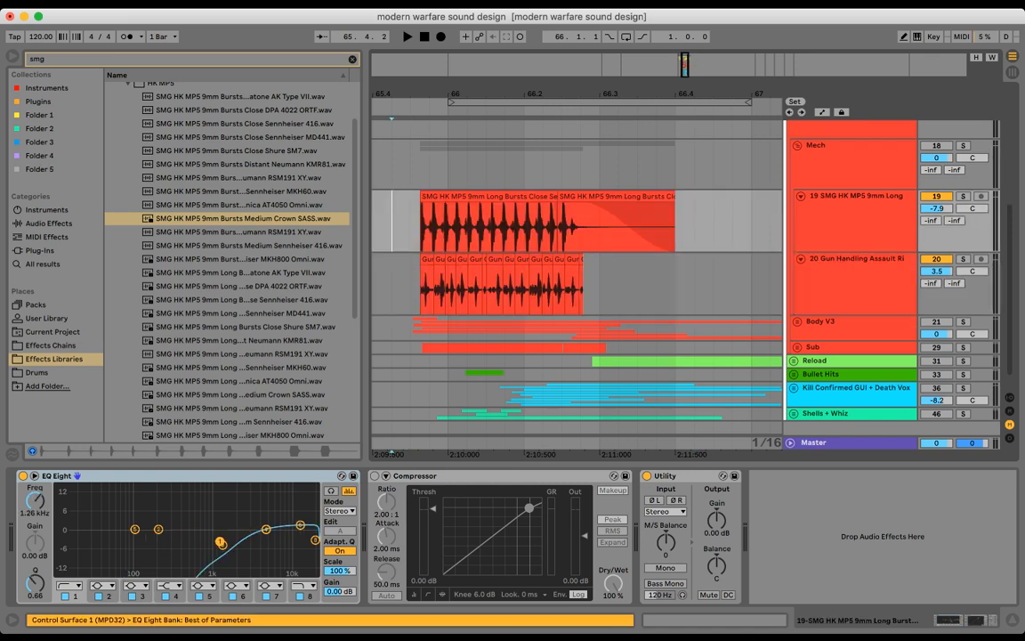
{"action": "key", "text": "s"}
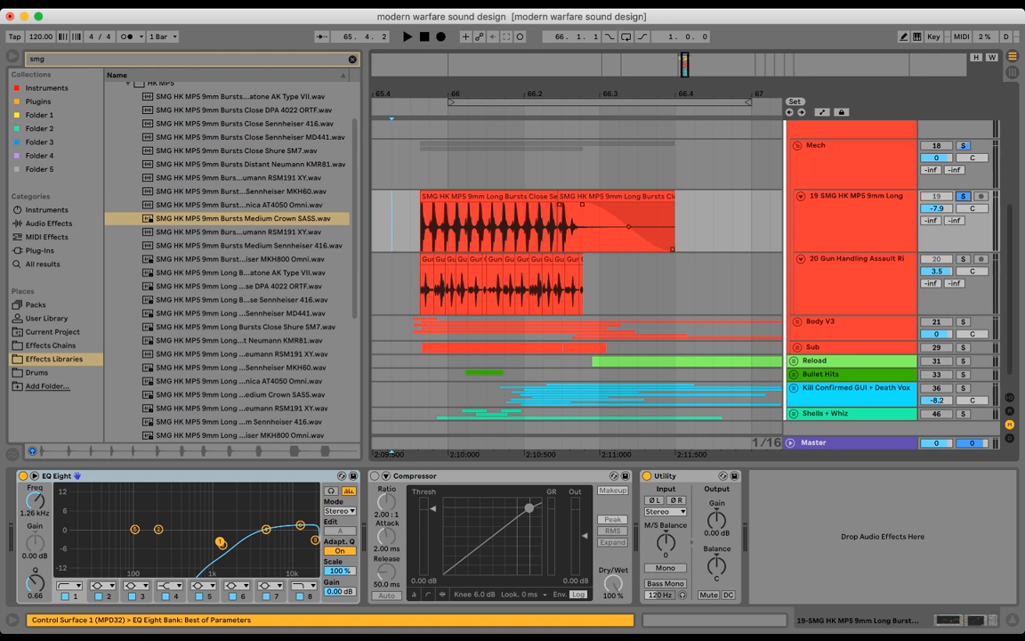
{"action": "left_click_drag", "start_coordinate": [676, 233], "coordinate": [420, 234]}
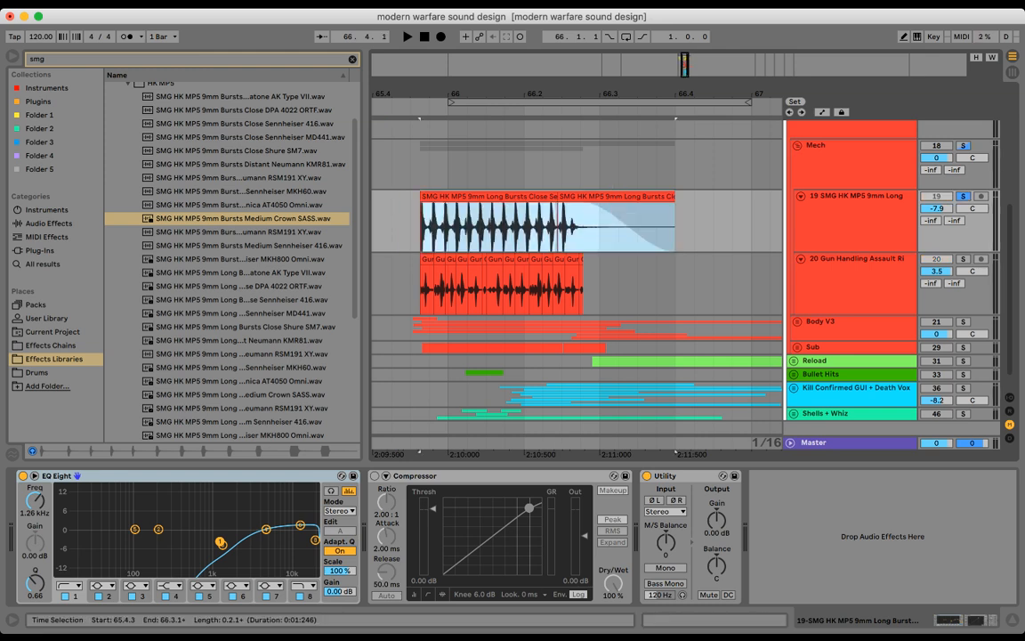
{"action": "scroll", "coordinate": [570, 226], "scroll_direction": "left", "scroll_amount": 2}
{"action": "scroll", "coordinate": [570, 227], "scroll_direction": "right", "scroll_amount": 1}
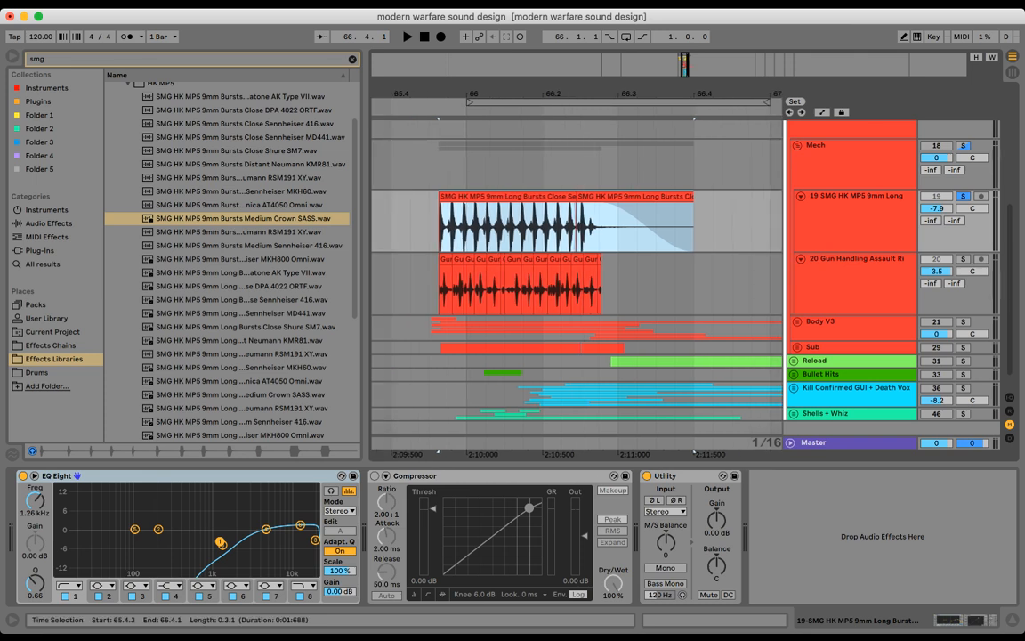
- Activate the Mech group and play soloed track 19 from 65.4.2
{"action": "left_click", "coordinate": [410, 164]}
{"action": "key", "text": "space"}
{"action": "left_click", "coordinate": [936, 145]}
{"action": "key", "text": "space"}
{"action": "key", "text": "space"}
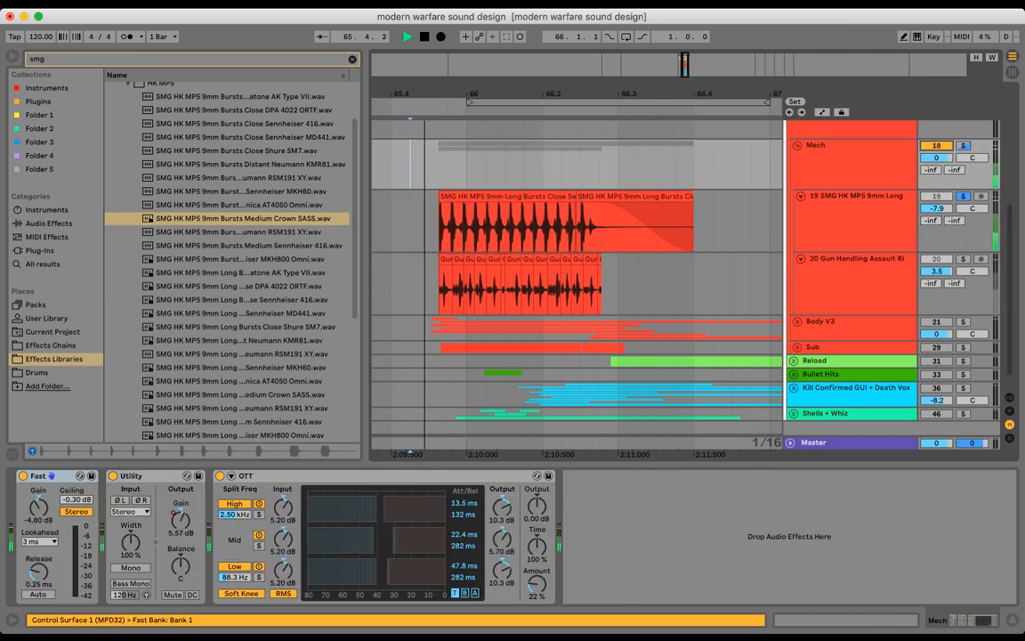
{"action": "key", "text": "space"}
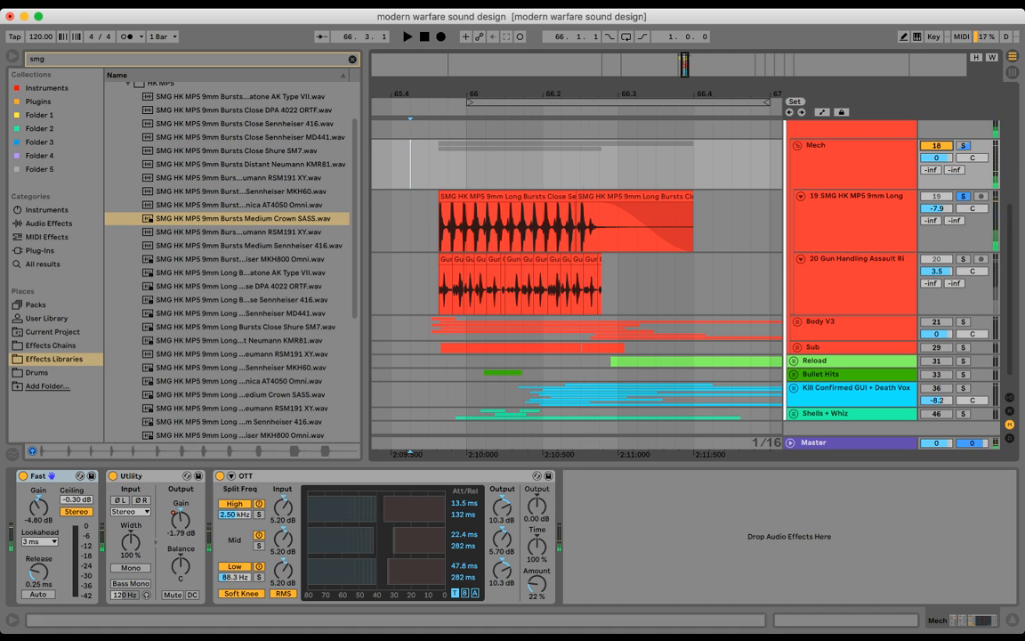
- Examine track 19's EQ Eight low cut and check the Mech group's effects chain
{"action": "left_click", "coordinate": [855, 196]}
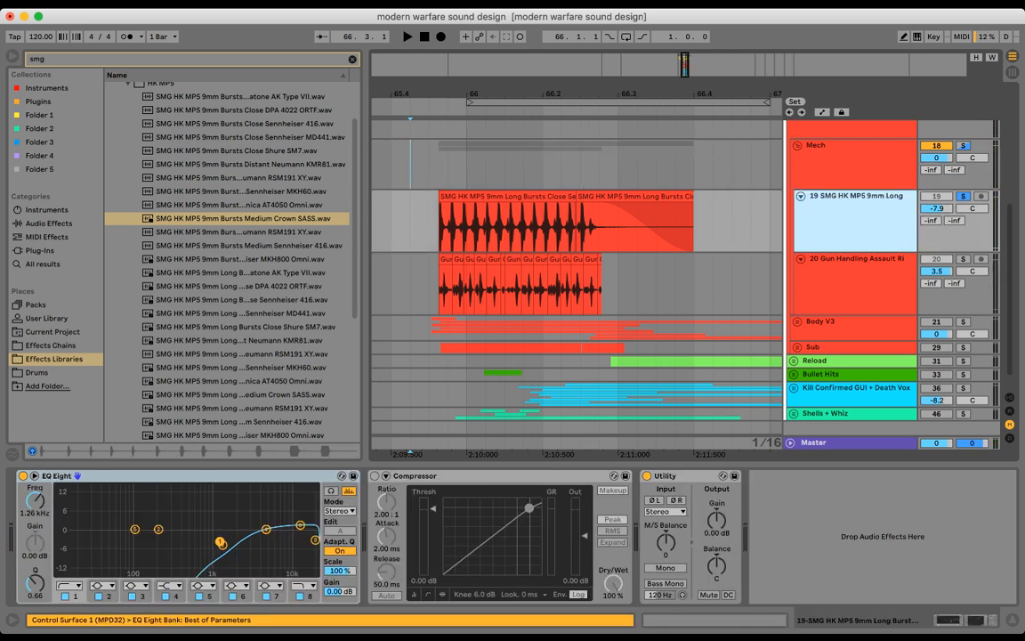
{"action": "mouse_move", "coordinate": [210, 530]}
{"action": "left_mouse_down"}
{"action": "mouse_move", "coordinate": [244, 573]}
{"action": "mouse_move", "coordinate": [228, 555]}
{"action": "left_mouse_up"}
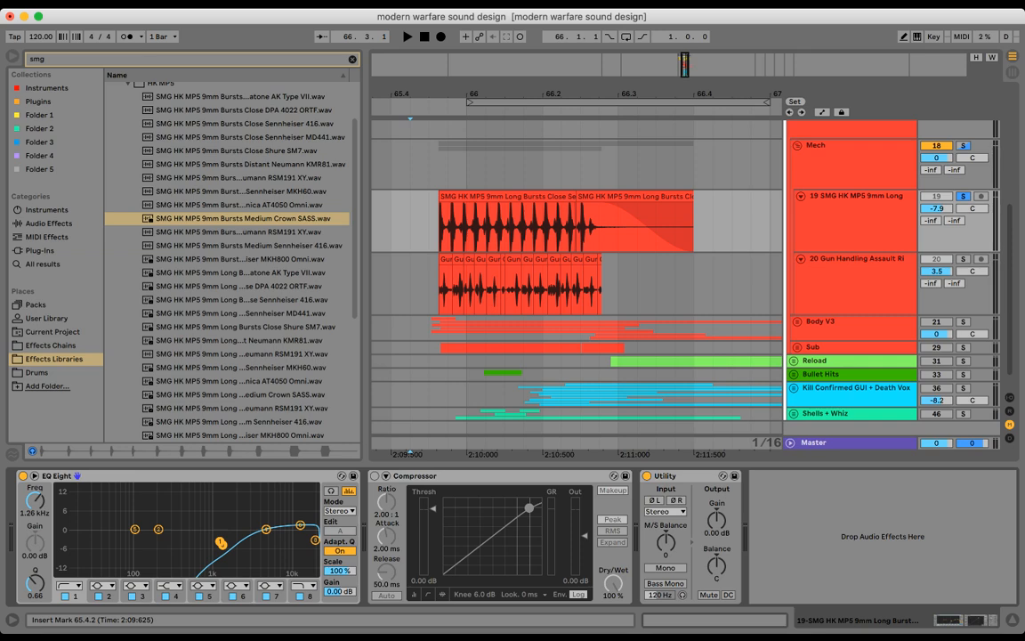
{"action": "key", "text": "Up"}
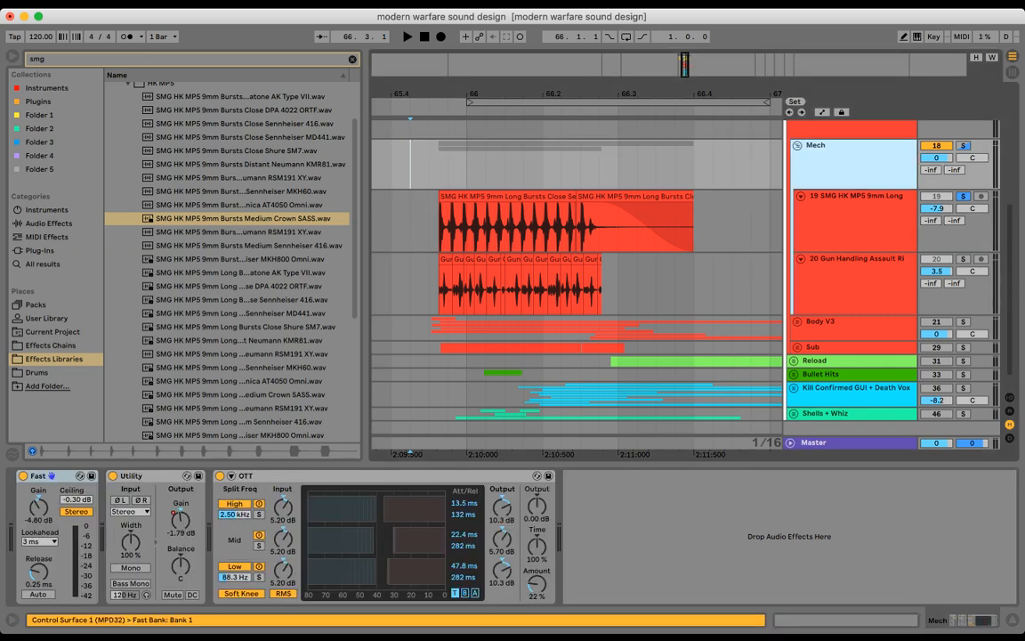
{"action": "key", "text": "Down"}
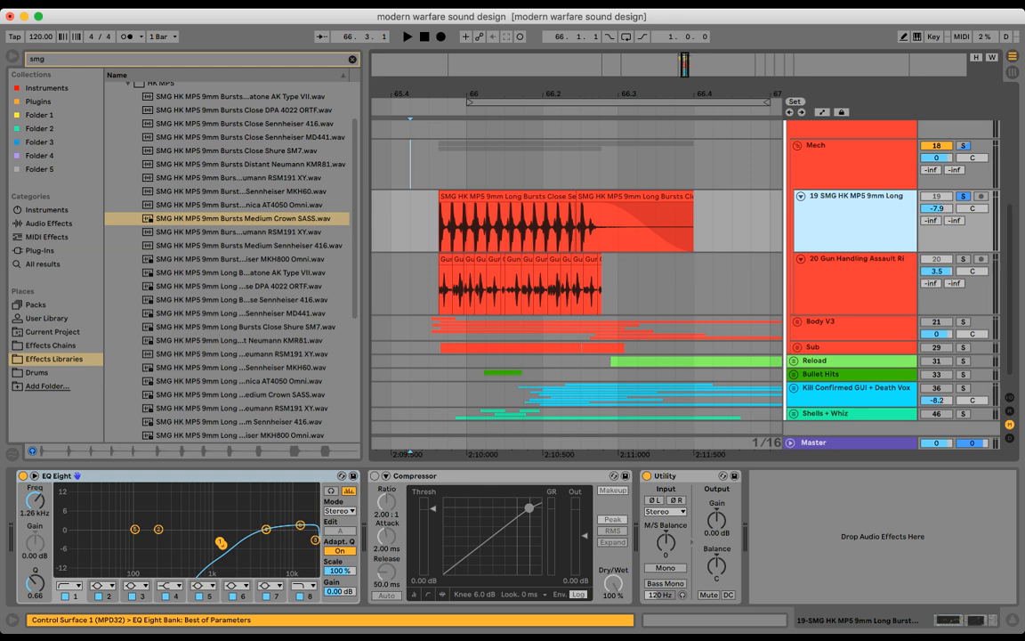
- Select the burst on track 19 from around 65.4.3 and show track 20's effects
{"action": "left_click", "coordinate": [439, 228]}
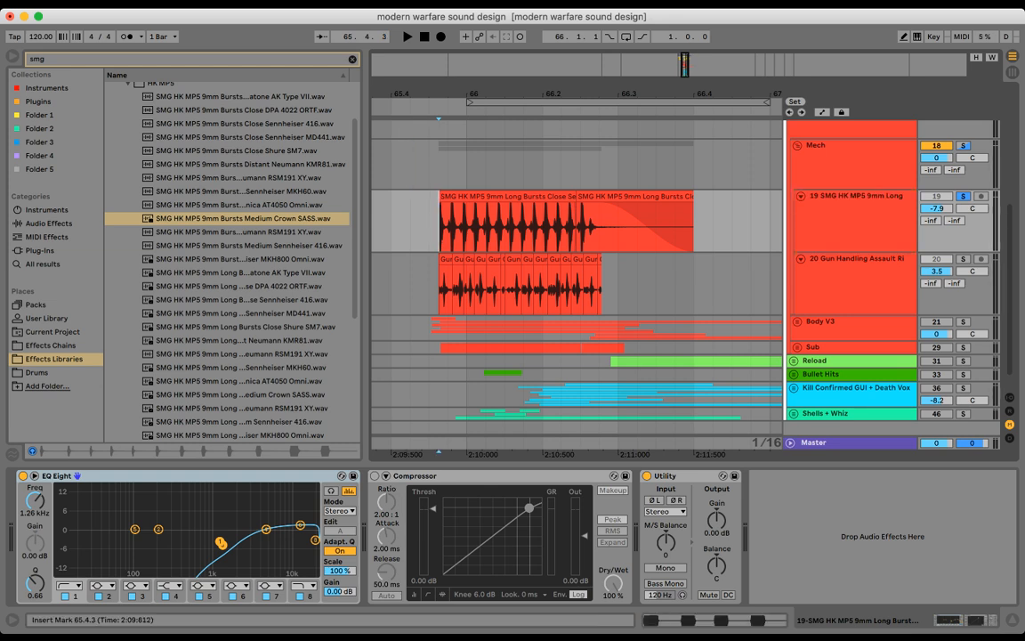
{"action": "left_click_drag", "start_coordinate": [429, 228], "coordinate": [629, 228]}
{"action": "key", "text": "z"}
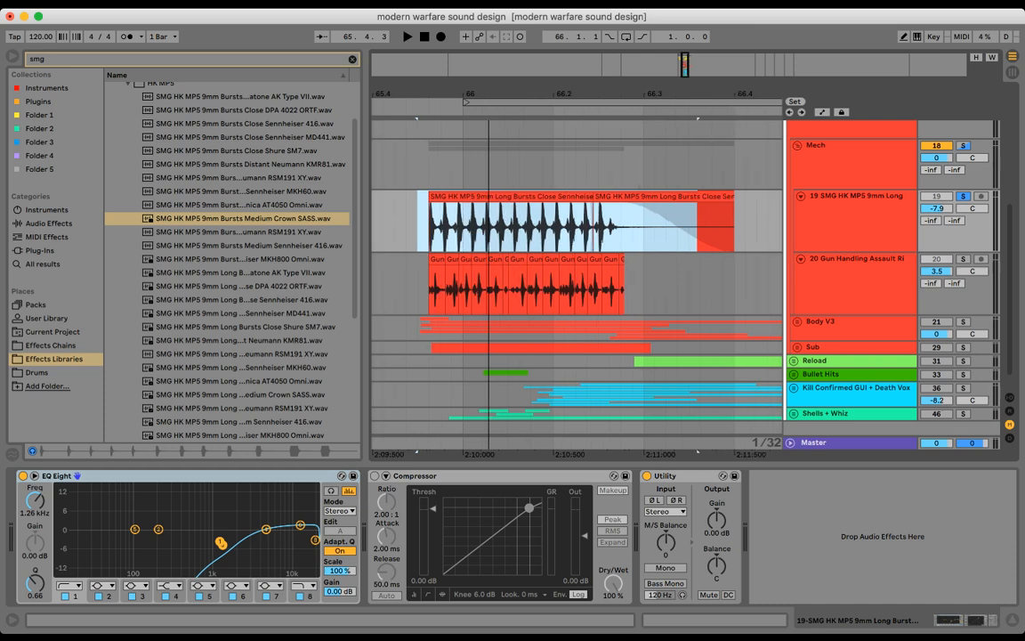
{"action": "key", "text": "Down"}
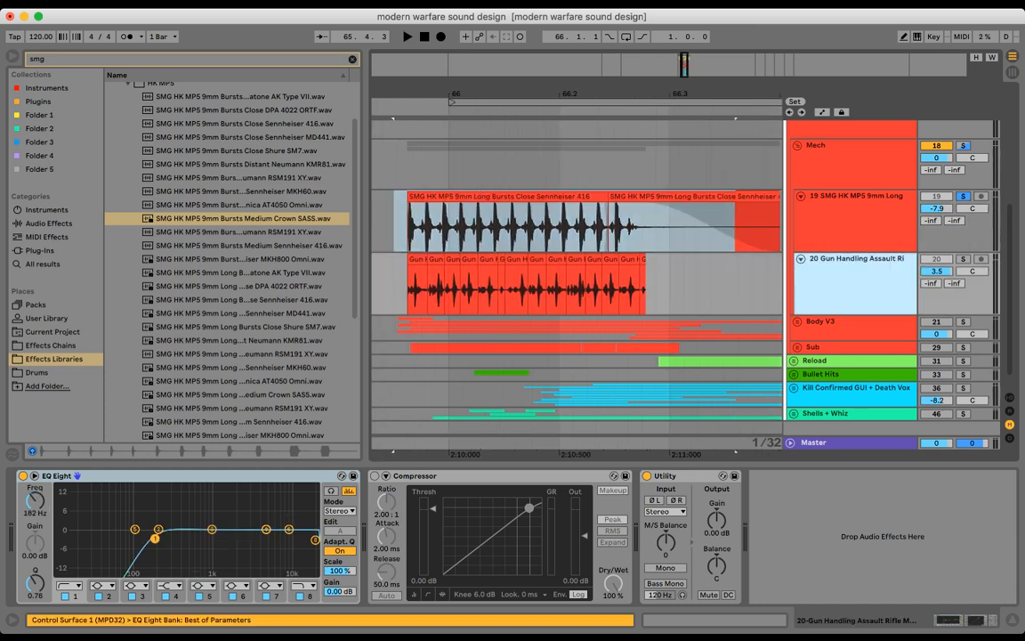
- Solo the whole Mech group and play tracks 19 and 20 together from 65.4.2
{"action": "left_click", "coordinate": [964, 145]}
{"action": "left_click", "coordinate": [380, 169]}
{"action": "key", "text": "minus"}
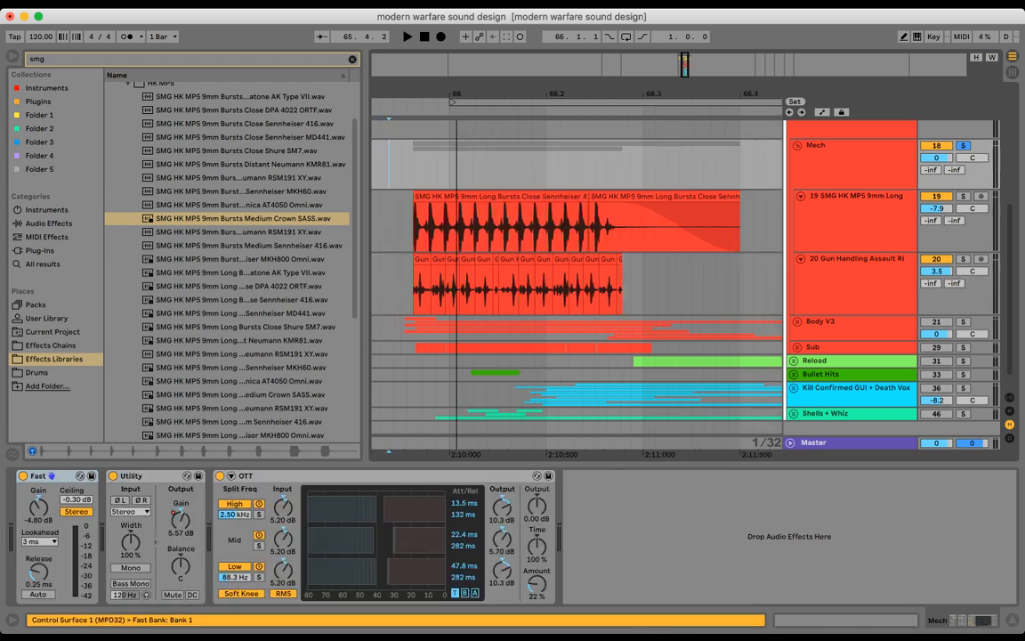
{"action": "key", "text": "space"}
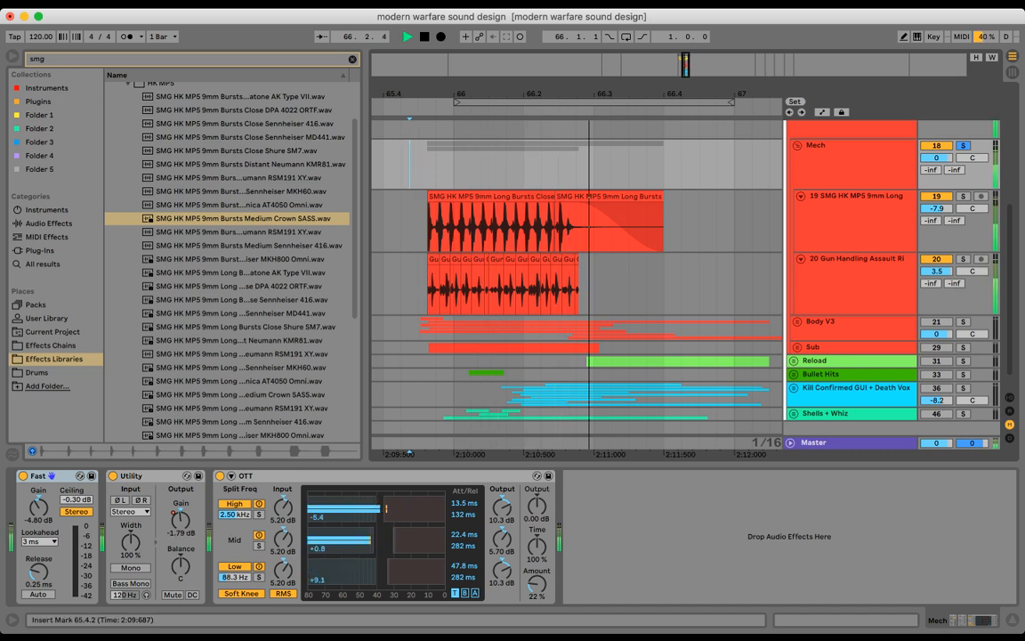
{"action": "key", "text": "space"}
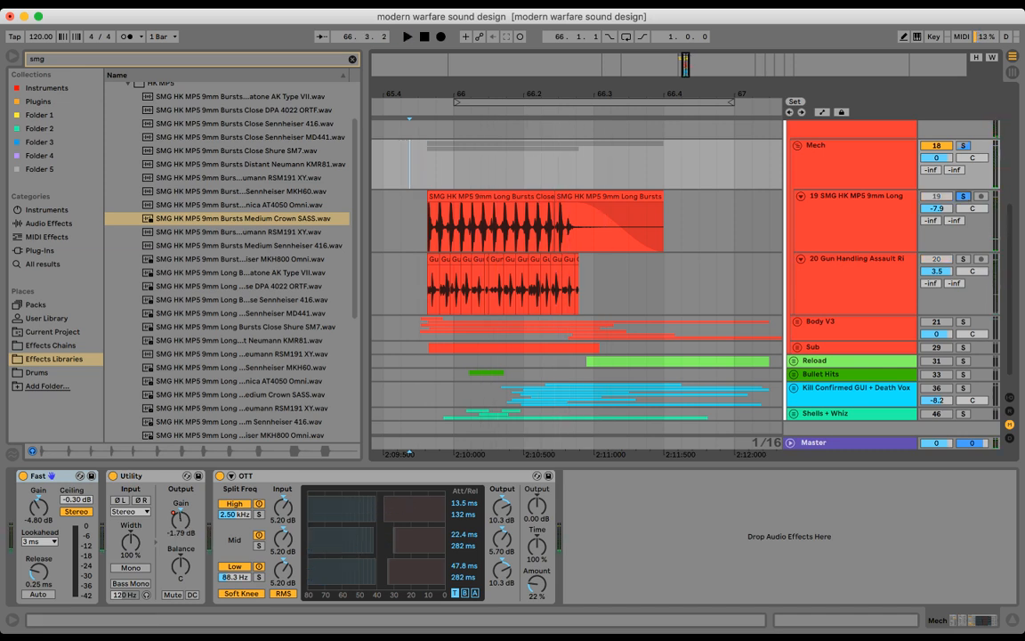
- Solo track 20, show its effects, and play from its first Gun Handling clip at 65.4.3
{"action": "left_click", "coordinate": [963, 196]}
{"action": "left_click", "coordinate": [856, 259]}
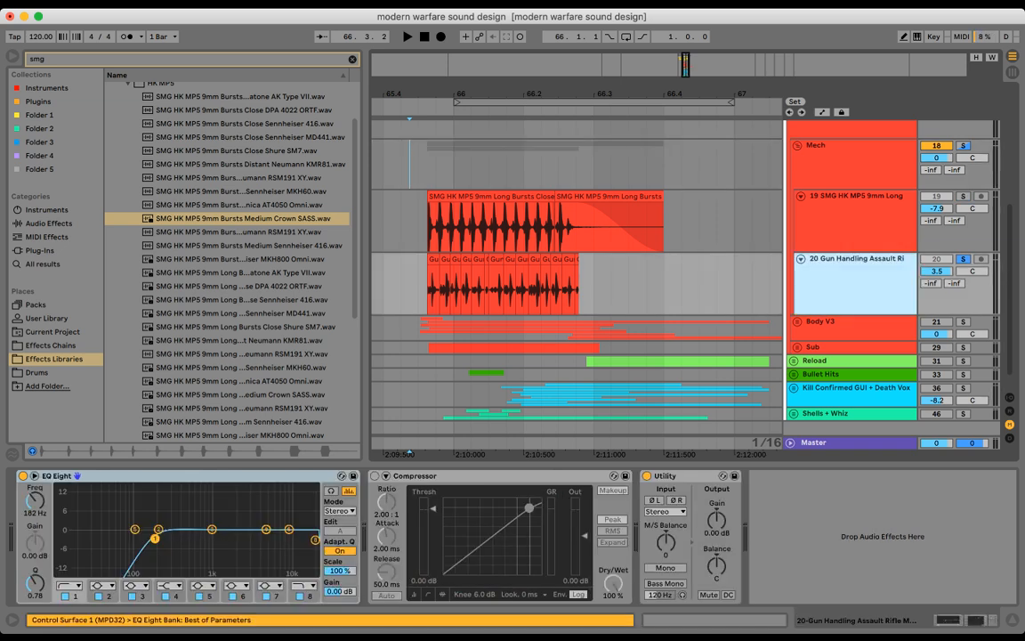
{"action": "left_click_drag", "start_coordinate": [471, 93], "coordinate": [673, 169]}
{"action": "left_click", "coordinate": [482, 260]}
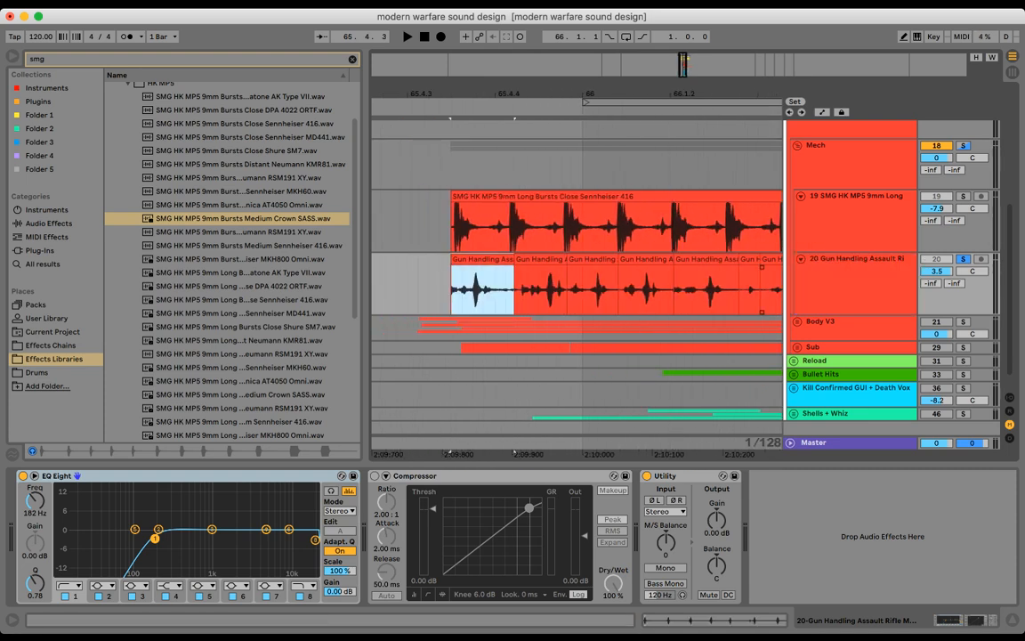
{"action": "key", "text": "space"}
- Select track 19's burst from 65.4.3 into the tail of its second clip
{"action": "left_click_drag", "start_coordinate": [554, 94], "coordinate": [540, 53]}
{"action": "left_click", "coordinate": [542, 197]}
{"action": "left_click_drag", "start_coordinate": [654, 227], "coordinate": [716, 228]}
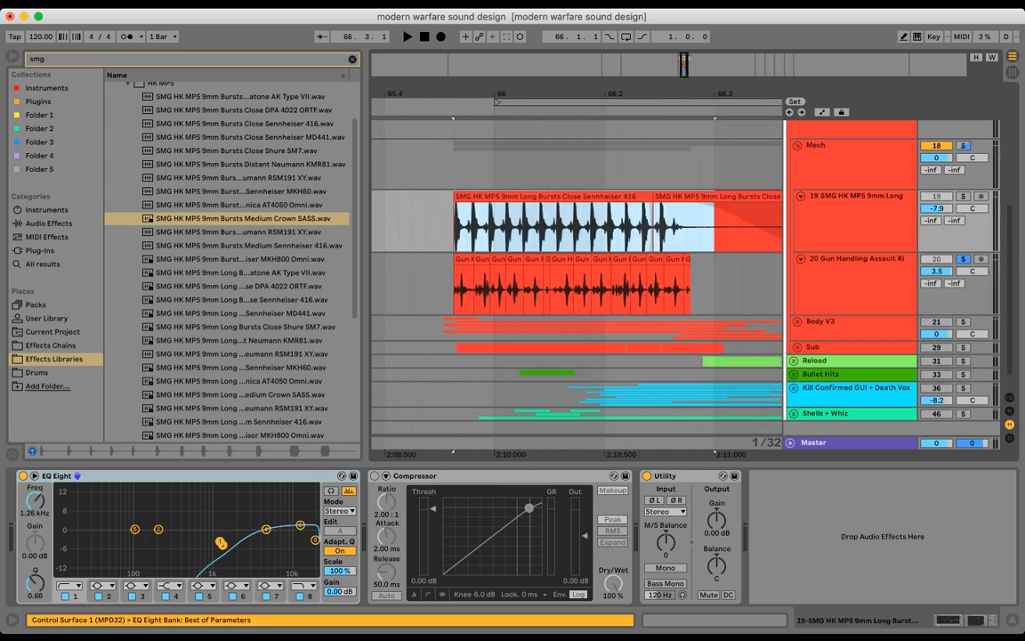
- Select and play track 20's clips from 65.4.3, and reselect the range through 66.3.1
{"action": "left_click_drag", "start_coordinate": [701, 289], "coordinate": [454, 289]}
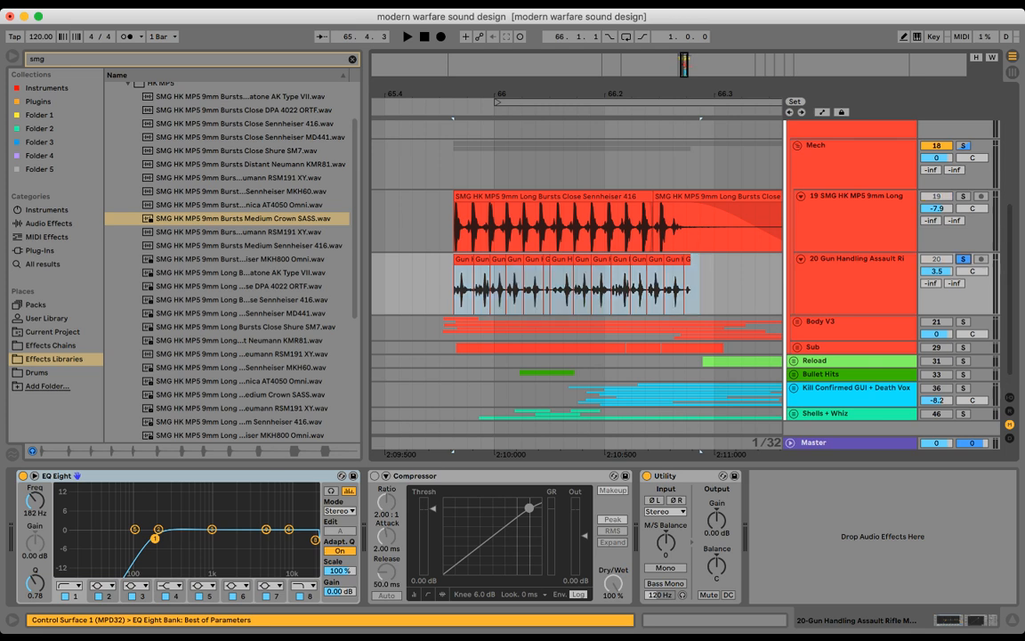
{"action": "key", "text": "space"}
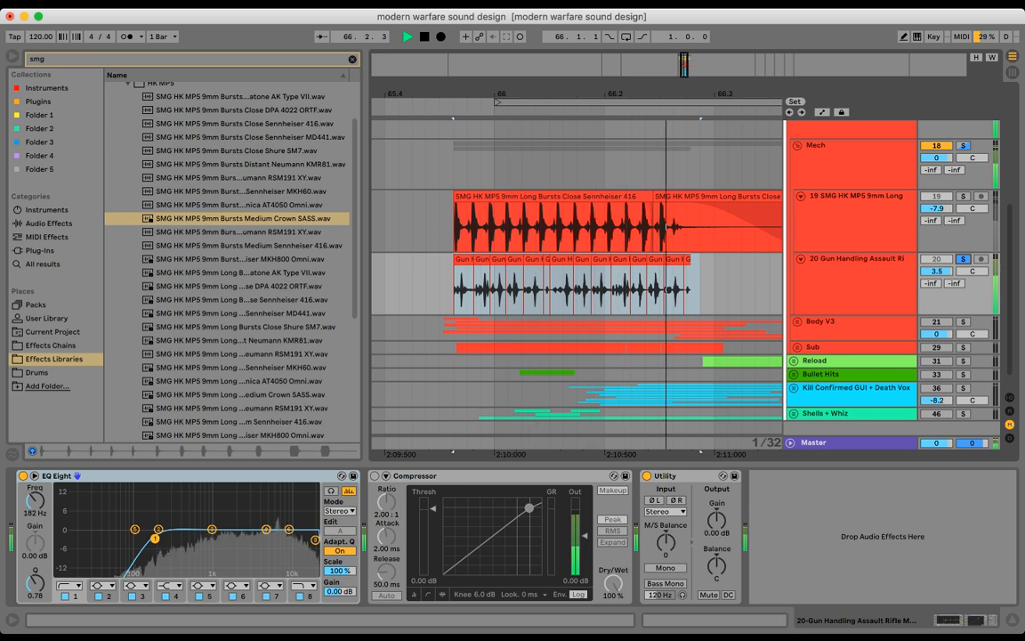
{"action": "key", "text": "space"}
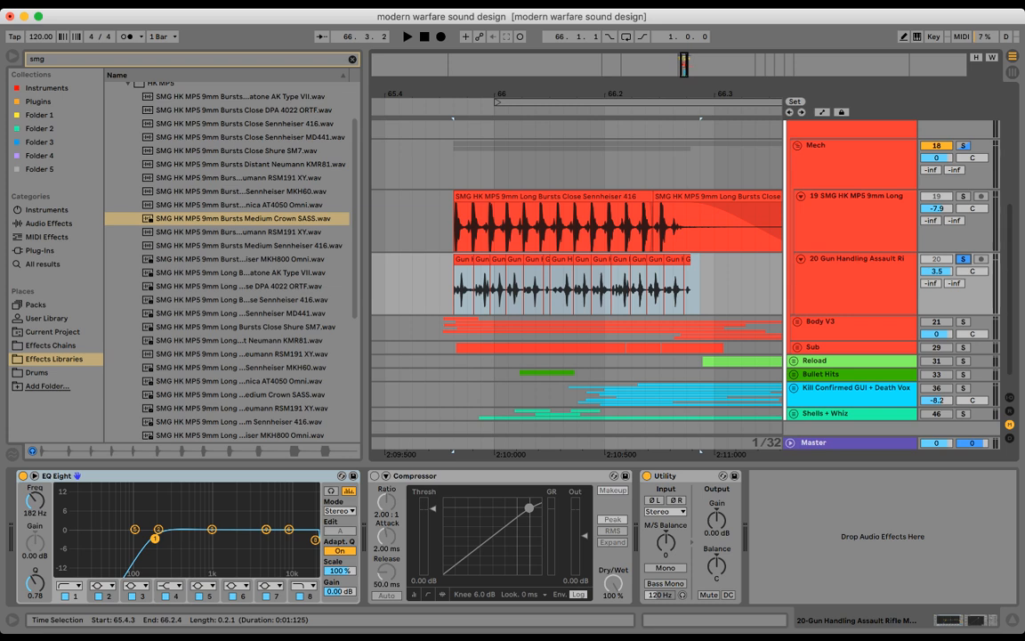
{"action": "left_click", "coordinate": [727, 289]}
{"action": "left_click_drag", "start_coordinate": [715, 290], "coordinate": [439, 289]}
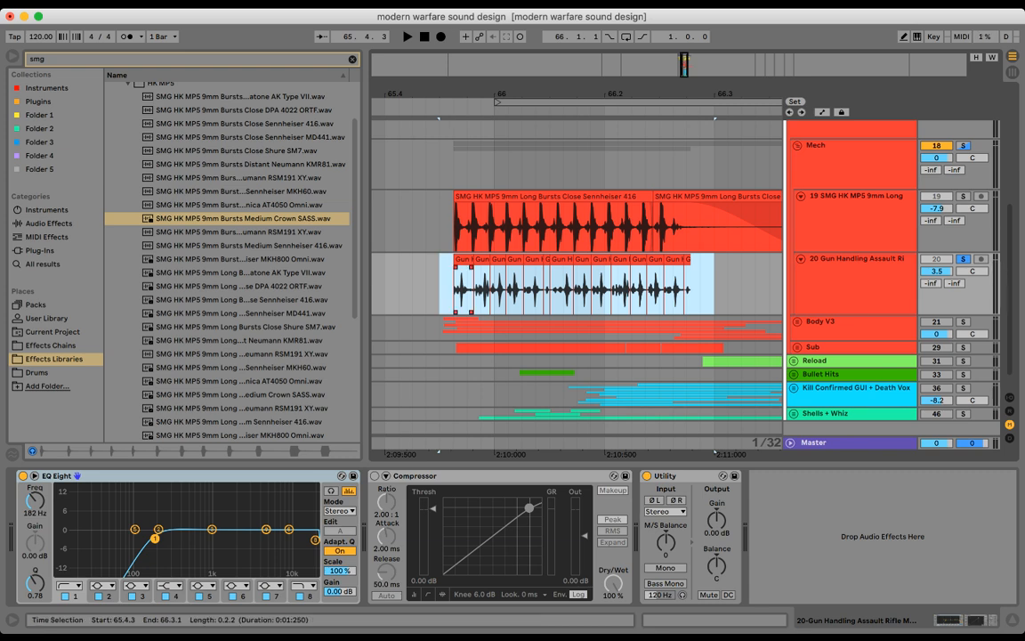
- Compare the first shots of track 19's burst with the first Gun Handling clip on track 20
{"action": "left_click", "coordinate": [456, 289]}
{"action": "left_click_drag", "start_coordinate": [457, 94], "coordinate": [458, 174]}
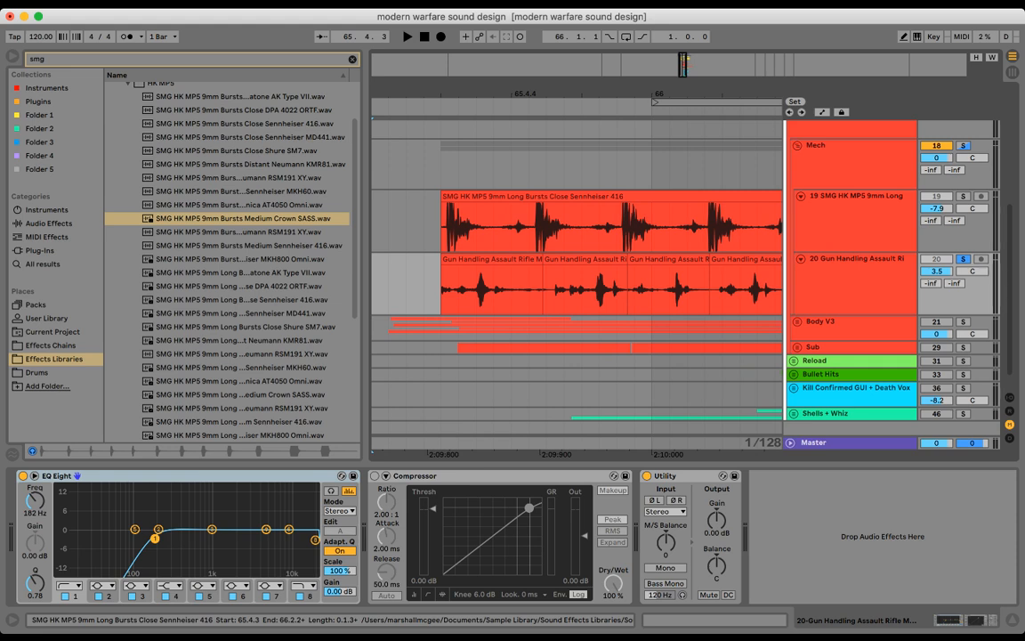
{"action": "left_click_drag", "start_coordinate": [442, 223], "coordinate": [535, 223]}
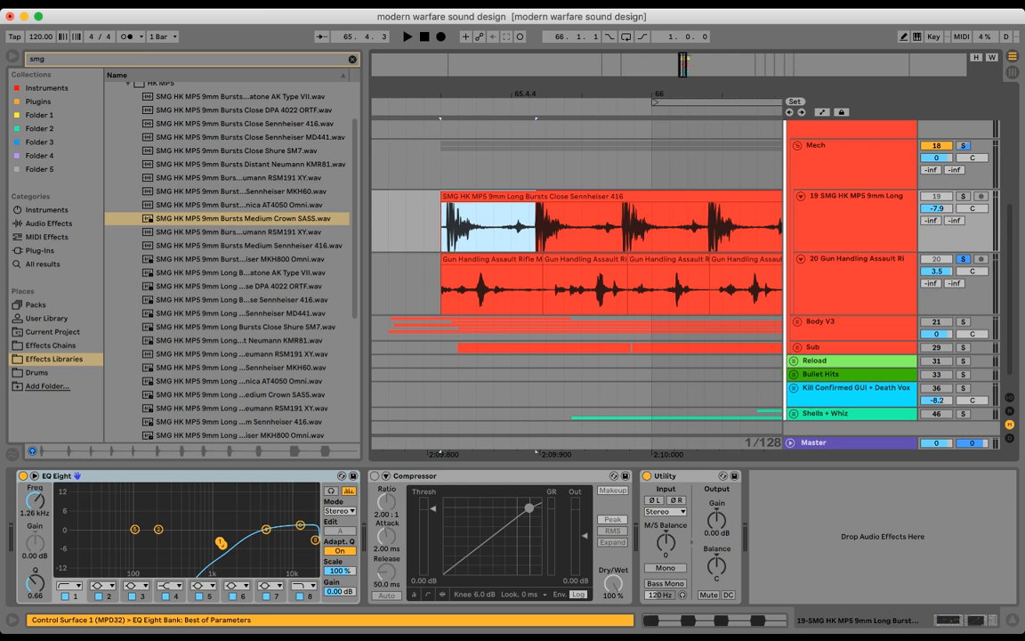
{"action": "left_click_drag", "start_coordinate": [441, 222], "coordinate": [717, 223]}
{"action": "left_click_drag", "start_coordinate": [442, 284], "coordinate": [543, 284]}
{"action": "scroll", "coordinate": [490, 284], "scroll_direction": "down", "scroll_amount": 8}
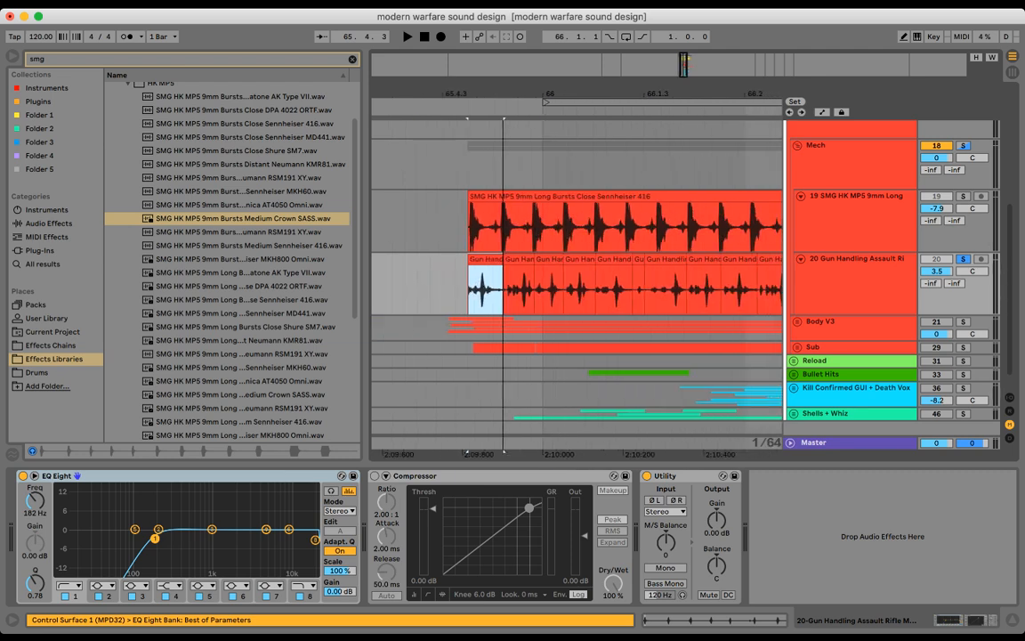
- Select the first Gun Handling clip on track 20 and extend the selection over all its clips to 66.2.4
{"action": "left_click", "coordinate": [730, 287], "text": "shift"}
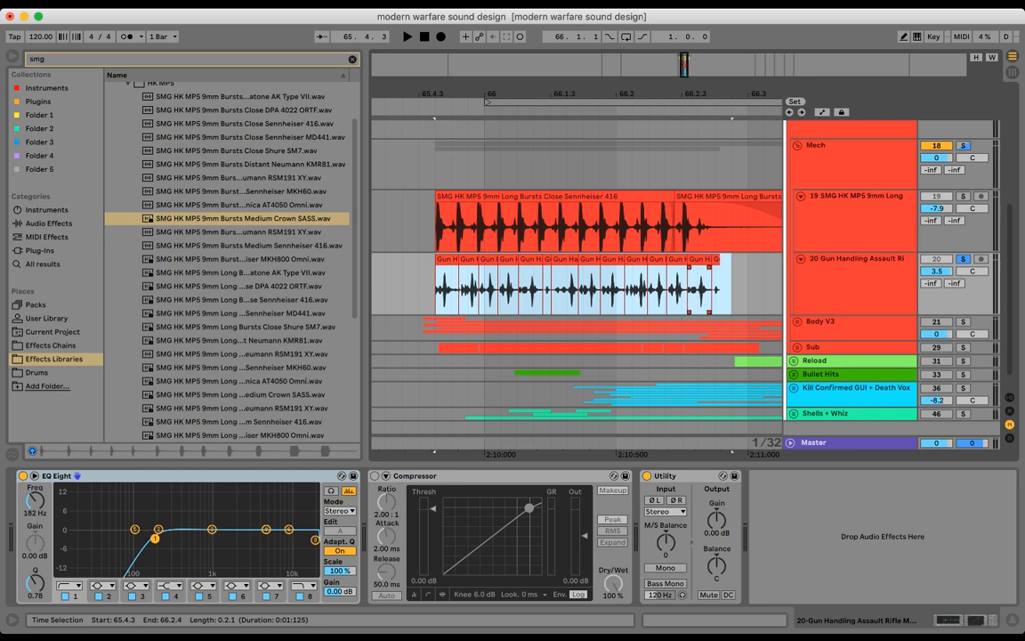
{"action": "left_click", "coordinate": [731, 287]}
{"action": "left_click_drag", "start_coordinate": [732, 288], "coordinate": [458, 288]}
{"action": "left_click_drag", "start_coordinate": [436, 229], "coordinate": [453, 229]}
{"action": "left_click", "coordinate": [446, 259]}
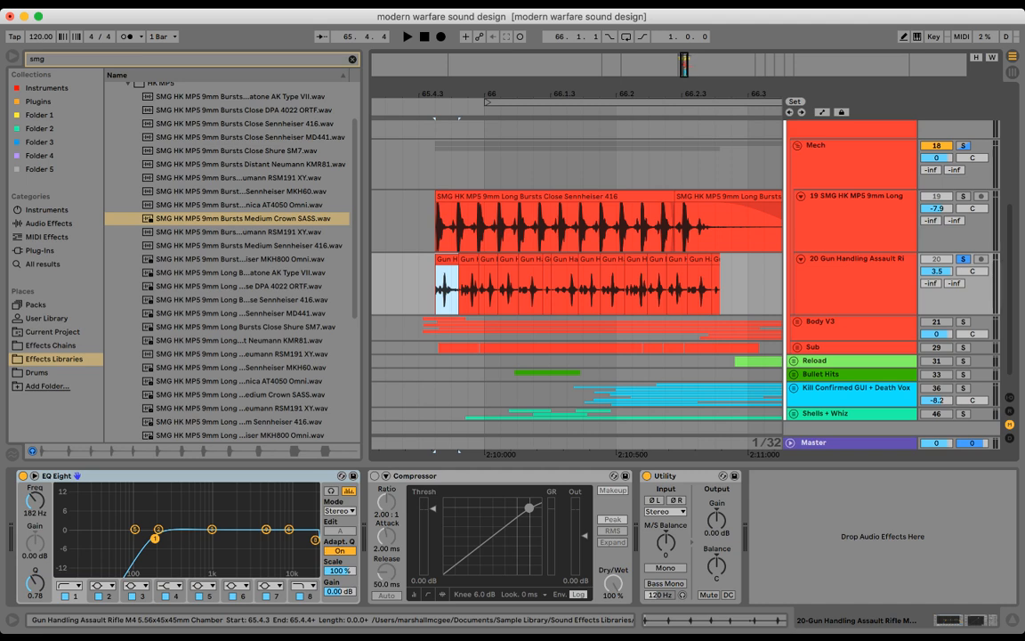
{"action": "left_click", "coordinate": [730, 287], "text": "shift"}
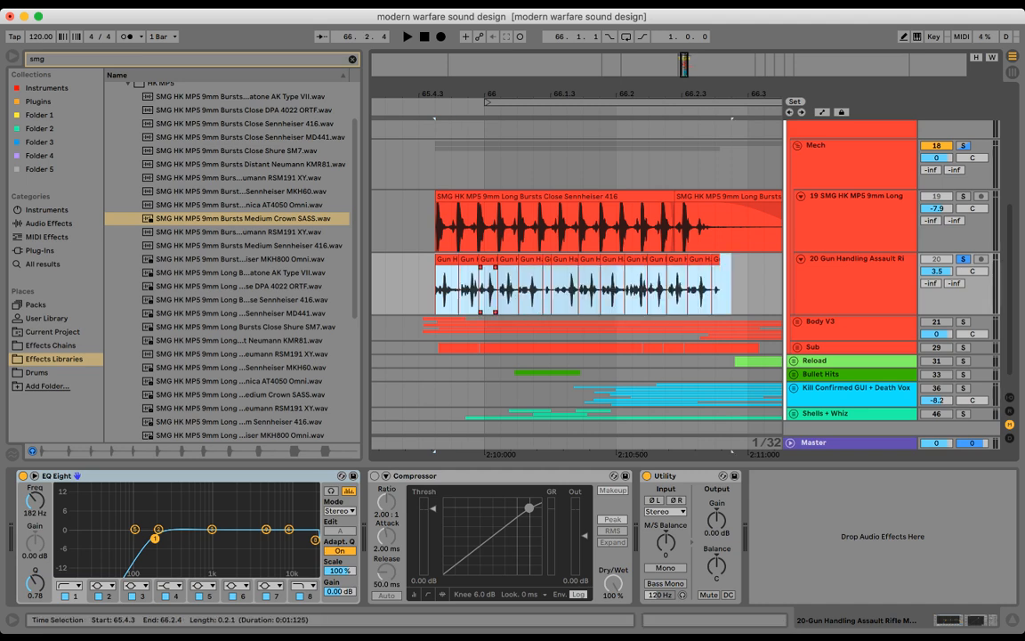
- Extend track 20's first Gun Handling clip to 66.3.1 and its start slightly before 65.4.3, and undo both changes
{"action": "left_click", "coordinate": [451, 285]}
{"action": "left_click_drag", "start_coordinate": [458, 285], "coordinate": [748, 285]}
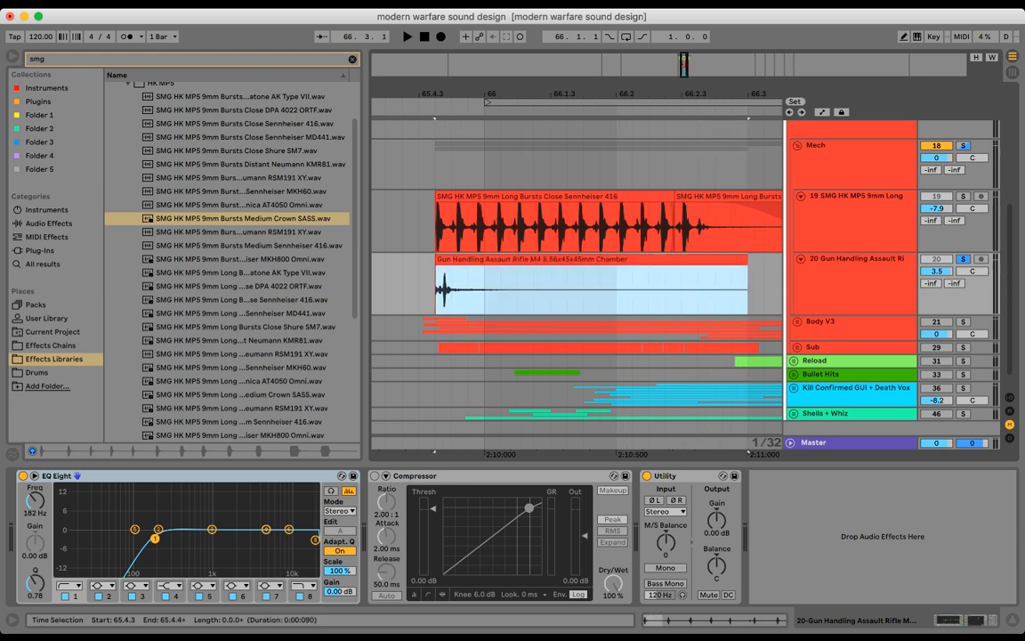
{"action": "left_click_drag", "start_coordinate": [436, 260], "coordinate": [424, 260]}
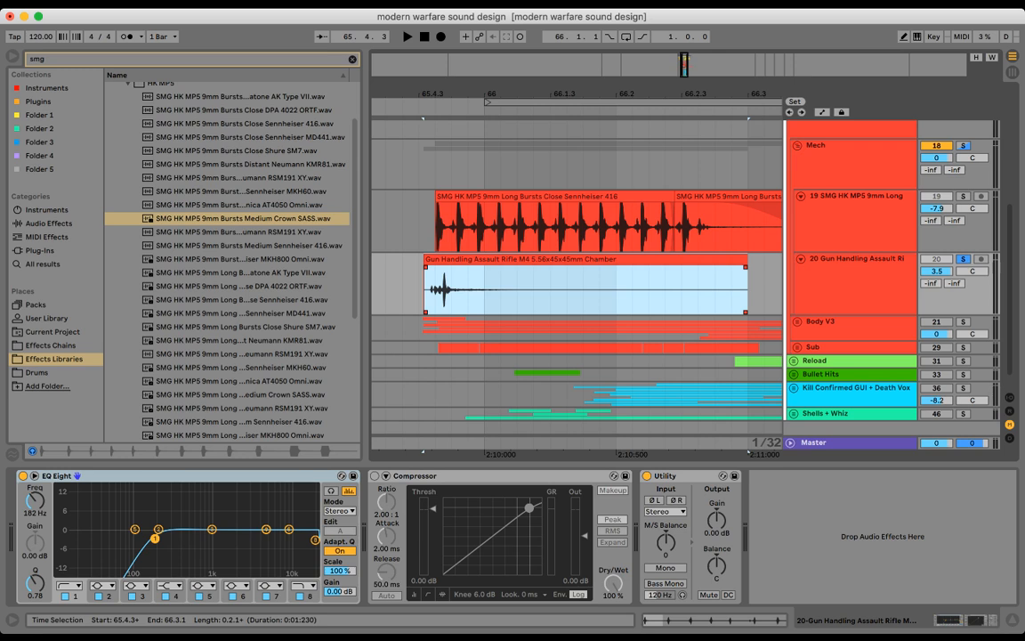
{"action": "key", "text": "super+z"}
{"action": "key", "text": "super+z"}
- Place the insert marker at 66.3.1 on track 20, and reselect its Gun Handling clips from 65.4.3 to 66.2.4
{"action": "left_click_drag", "start_coordinate": [436, 285], "coordinate": [734, 285]}
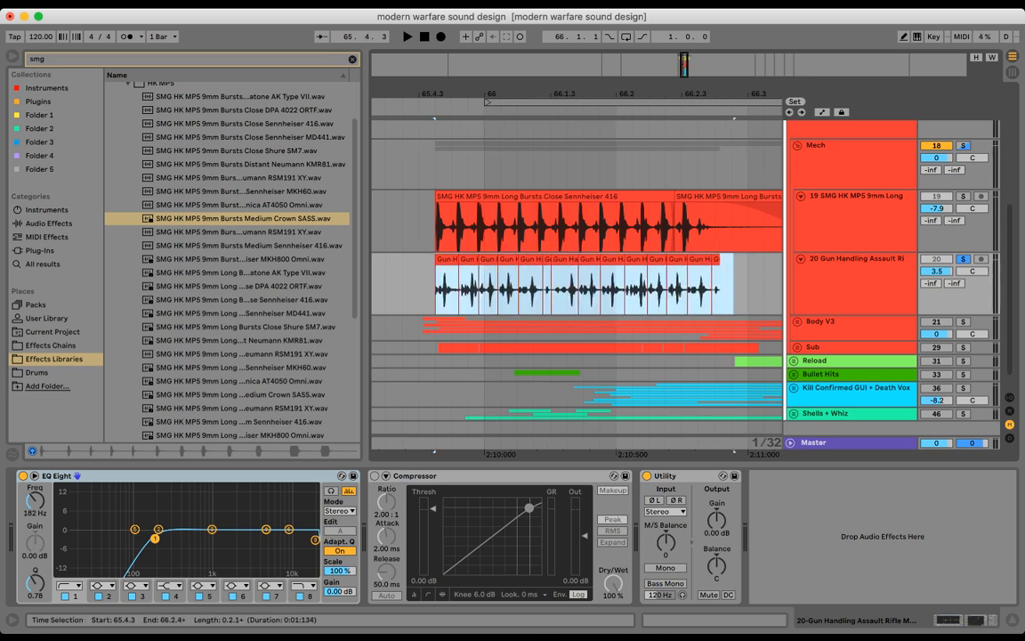
{"action": "left_click", "coordinate": [748, 285]}
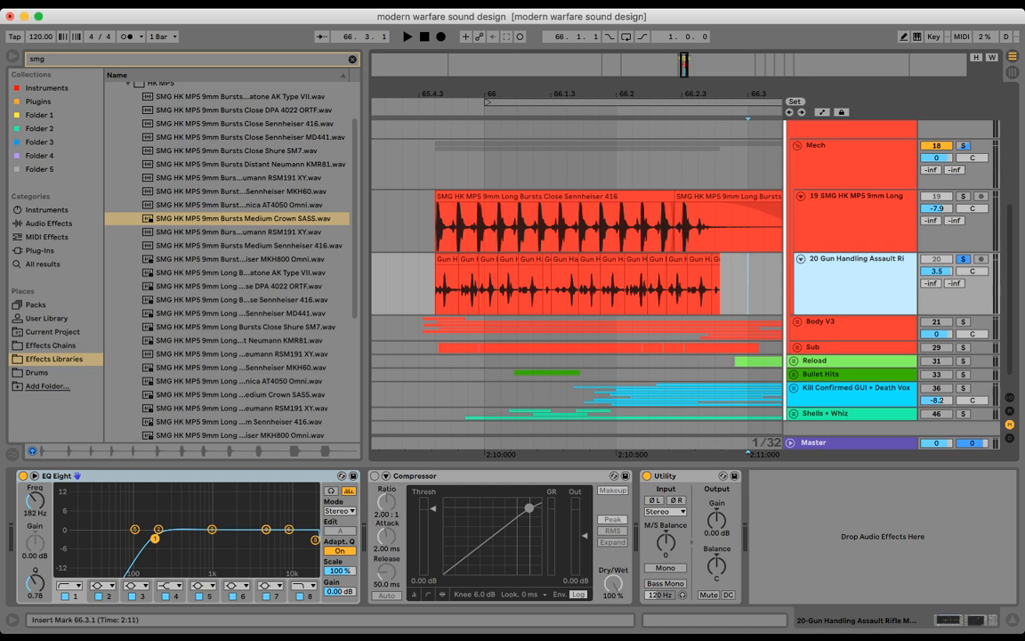
{"action": "left_click", "coordinate": [565, 260]}
{"action": "left_click_drag", "start_coordinate": [437, 289], "coordinate": [732, 289]}
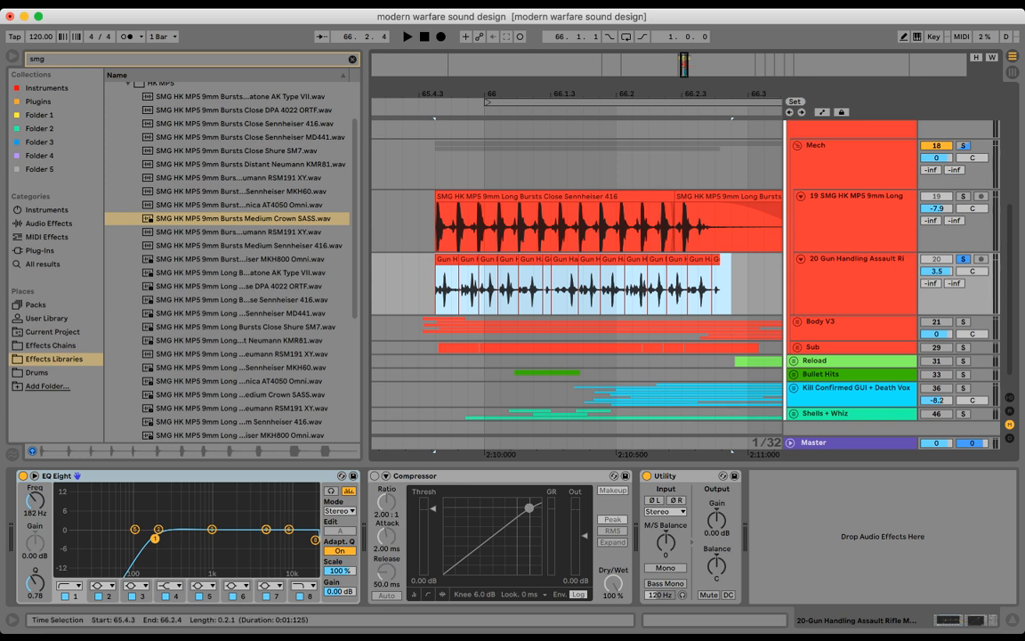
{"action": "left_click_drag", "start_coordinate": [540, 94], "coordinate": [509, 61]}
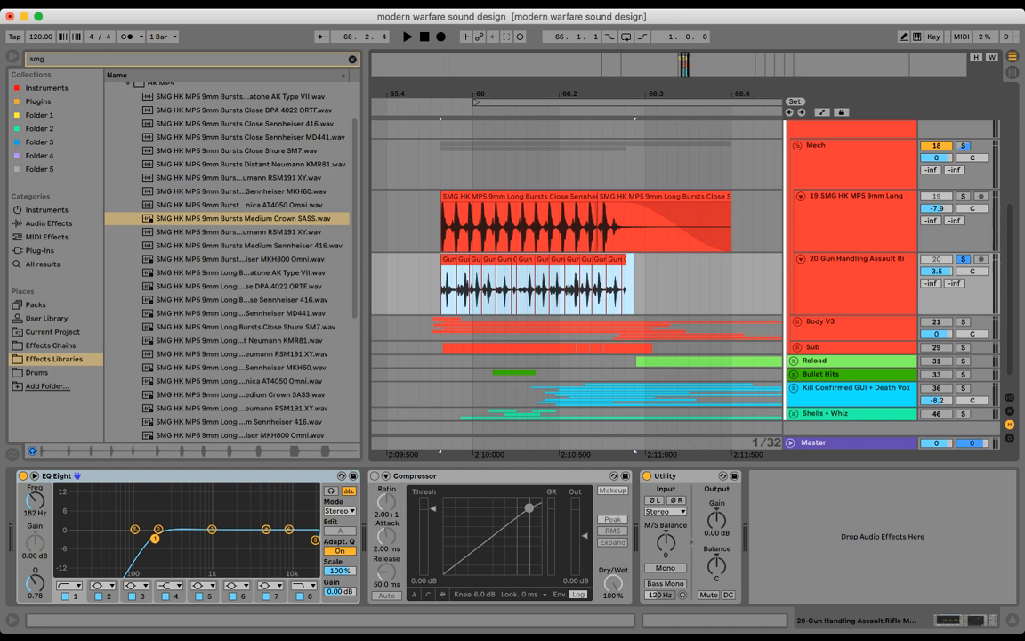
{"action": "left_click_drag", "start_coordinate": [526, 93], "coordinate": [527, 74]}
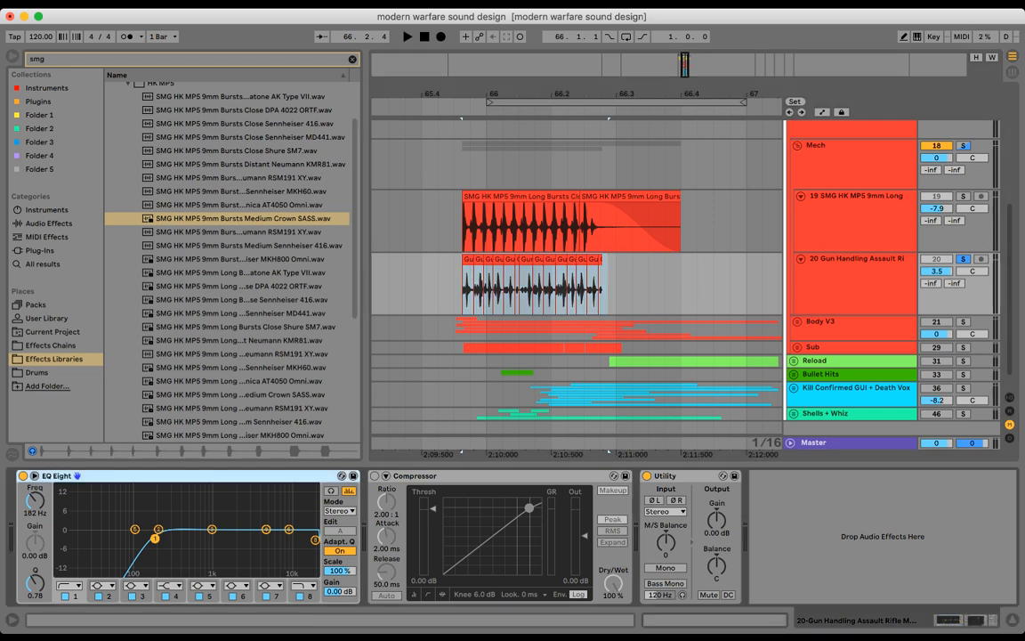
- Switch the solo from track 20 to track 19, and select the range around track 20's clips from 65.4.2
{"action": "left_click", "coordinate": [856, 271]}
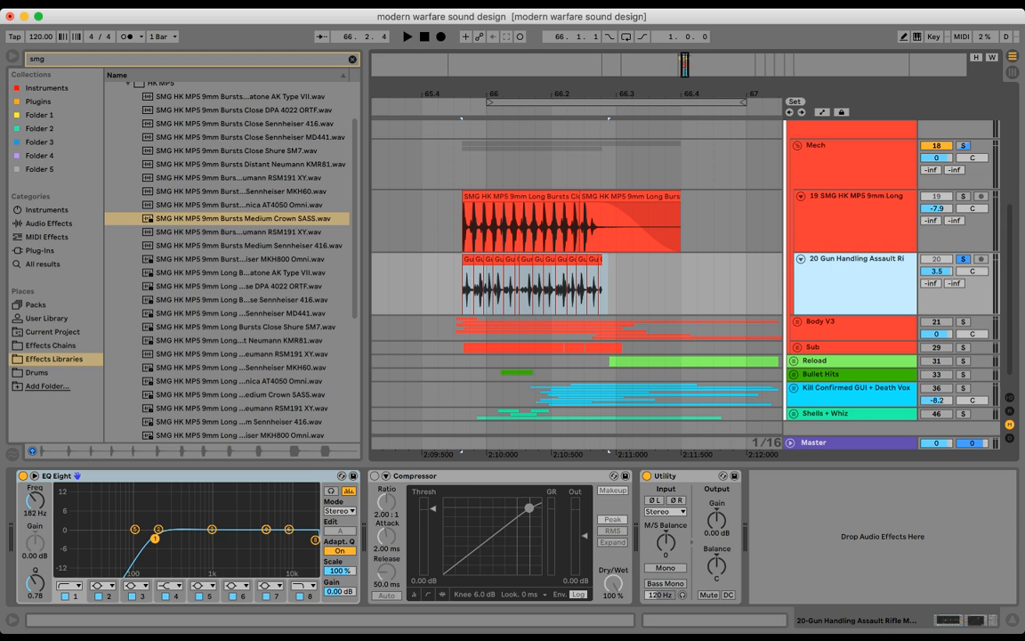
{"action": "left_click", "coordinate": [963, 259]}
{"action": "left_click", "coordinate": [936, 259]}
{"action": "left_click_drag", "start_coordinate": [649, 289], "coordinate": [439, 289]}
{"action": "left_click", "coordinate": [856, 218]}
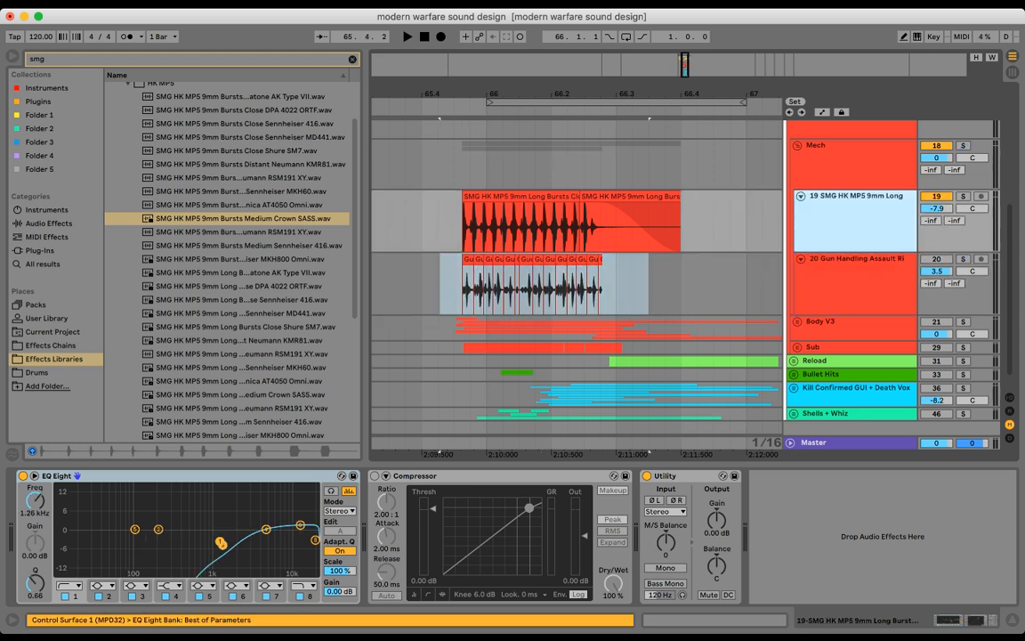
- Search the audio effects for "plus" and add the Chorus preset Plus.adv to track 19
{"action": "key", "text": "super+f"}
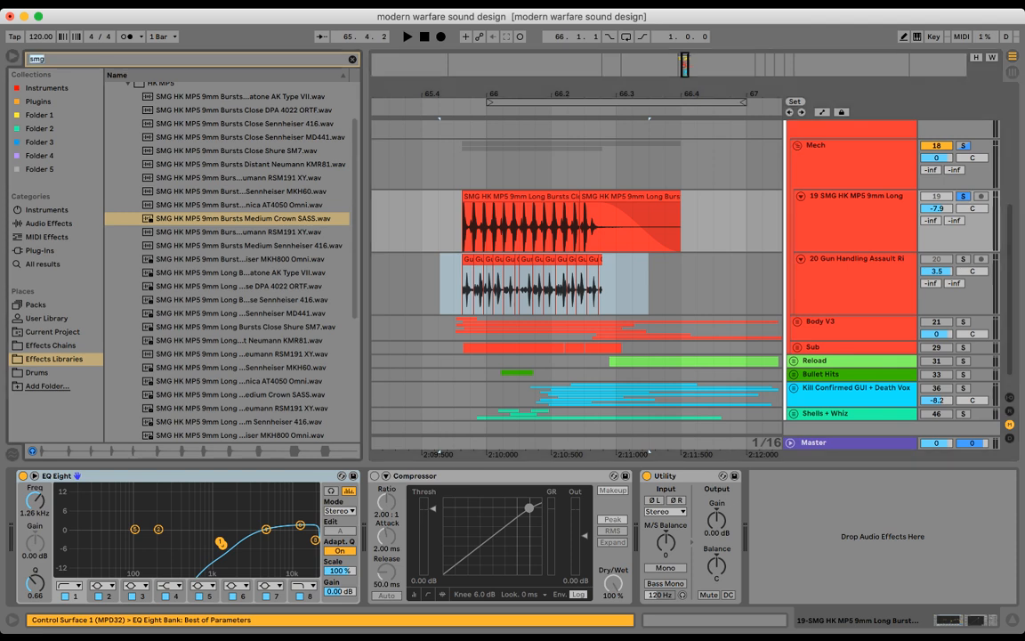
{"action": "type", "text": "plus"}
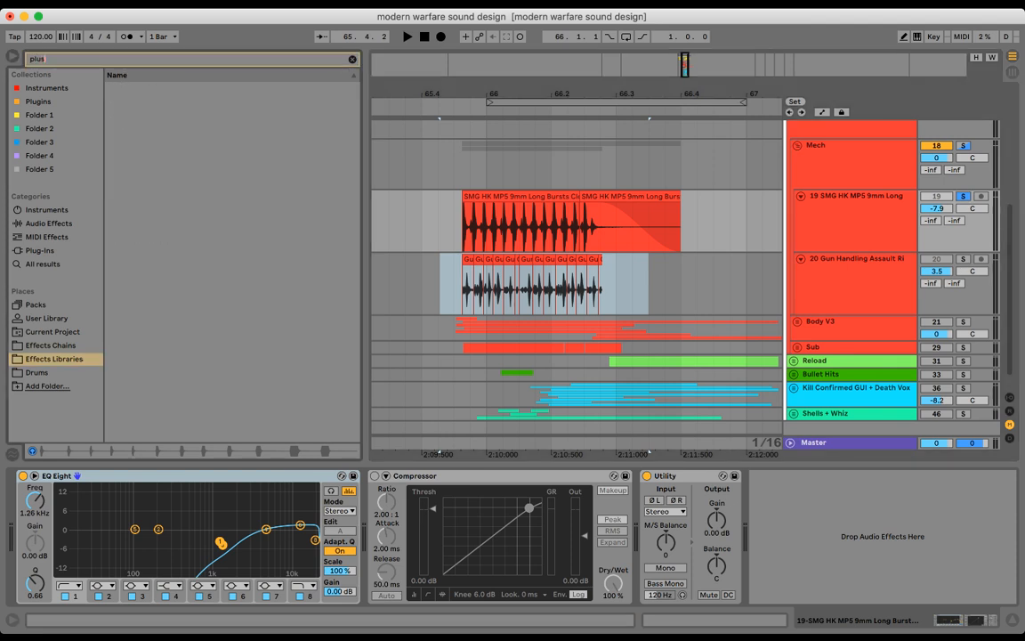
{"action": "left_click", "coordinate": [49, 223]}
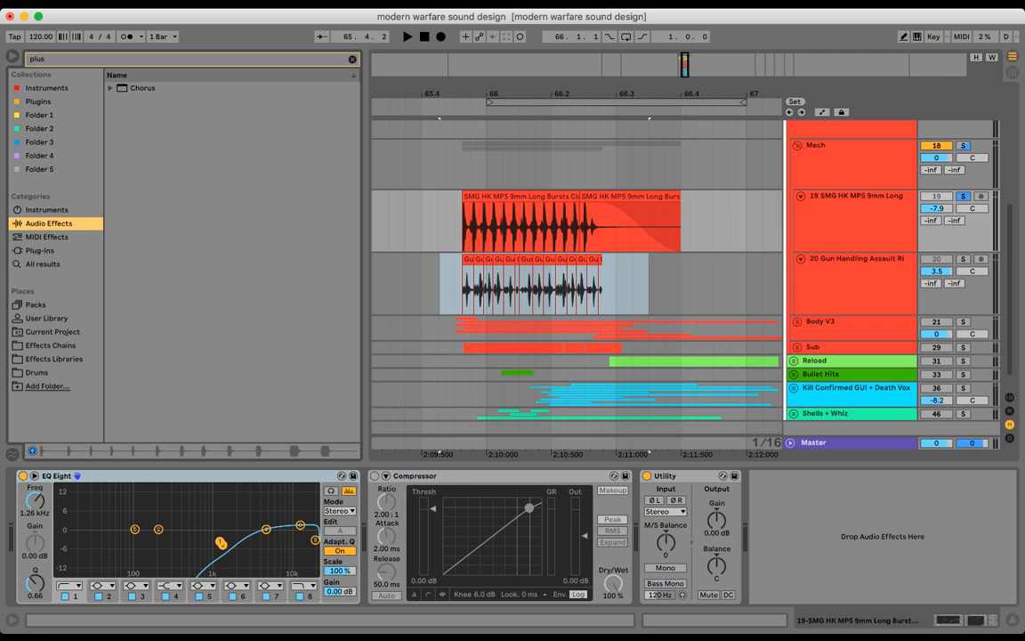
{"action": "key", "text": "Right"}
{"action": "key", "text": "Right"}
{"action": "key", "text": "Down"}
{"action": "key", "text": "Return"}
- Audition both of track 19's burst clips with the Plus chorus, and remove the effect from the track
{"action": "left_click", "coordinate": [453, 222]}
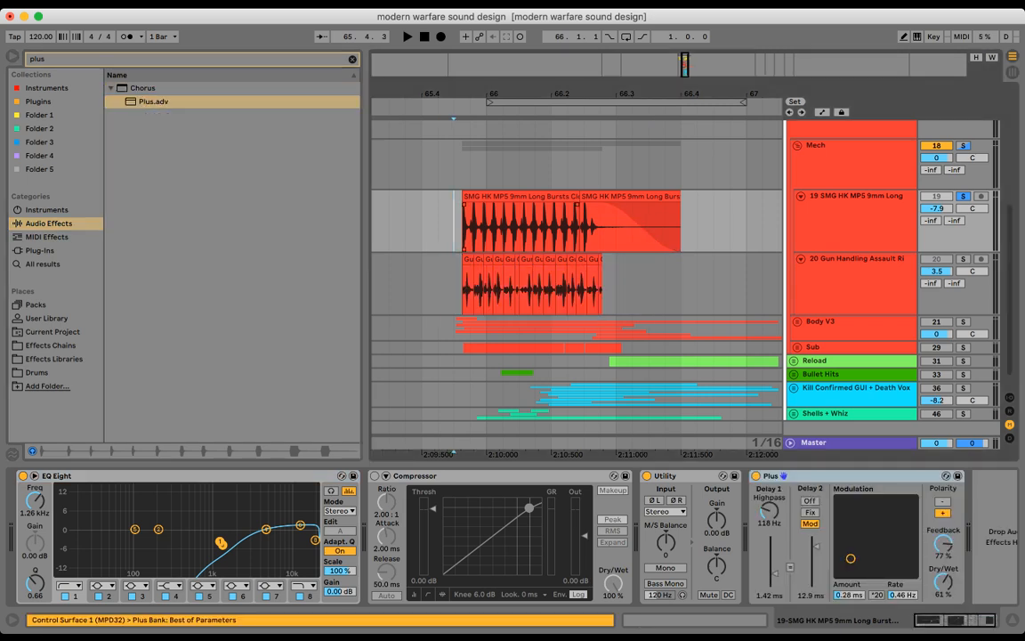
{"action": "left_click", "coordinate": [520, 197]}
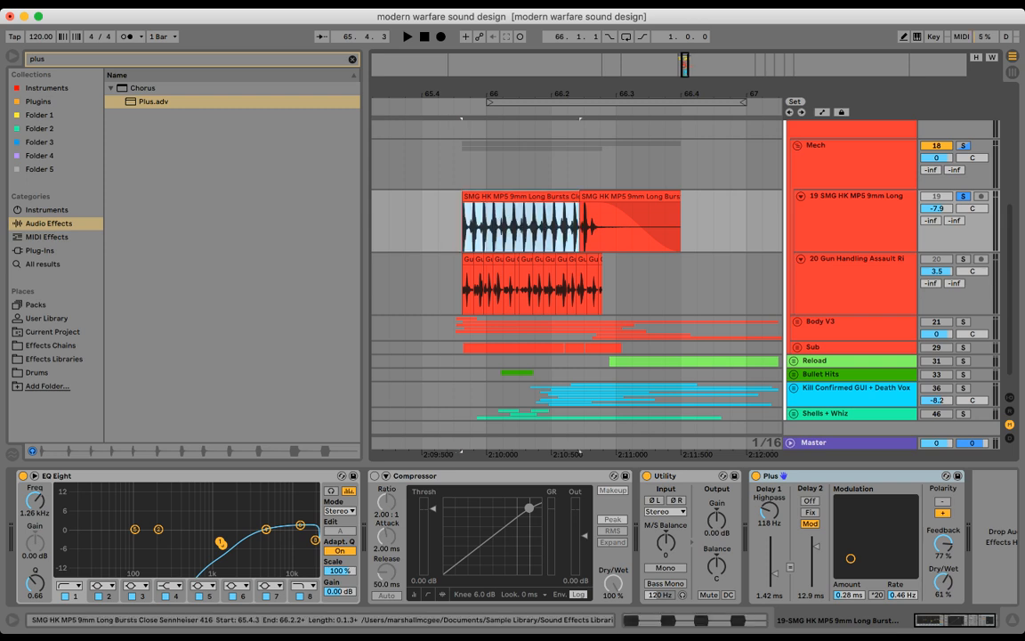
{"action": "left_click", "coordinate": [623, 197], "text": "shift"}
{"action": "key", "text": "space"}
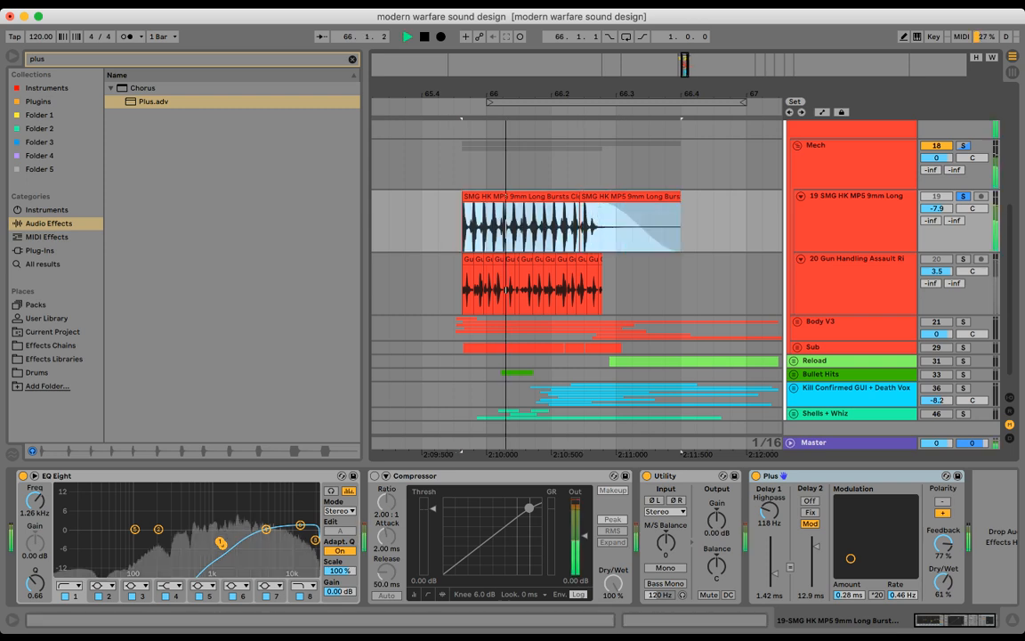
{"action": "key", "text": "space"}
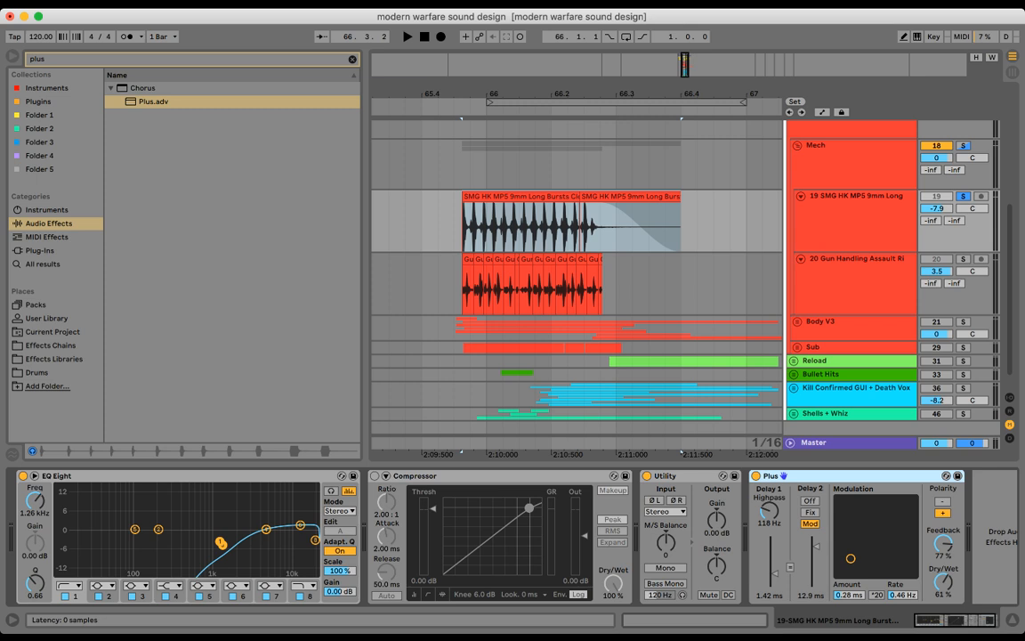
{"action": "key", "text": "Delete"}
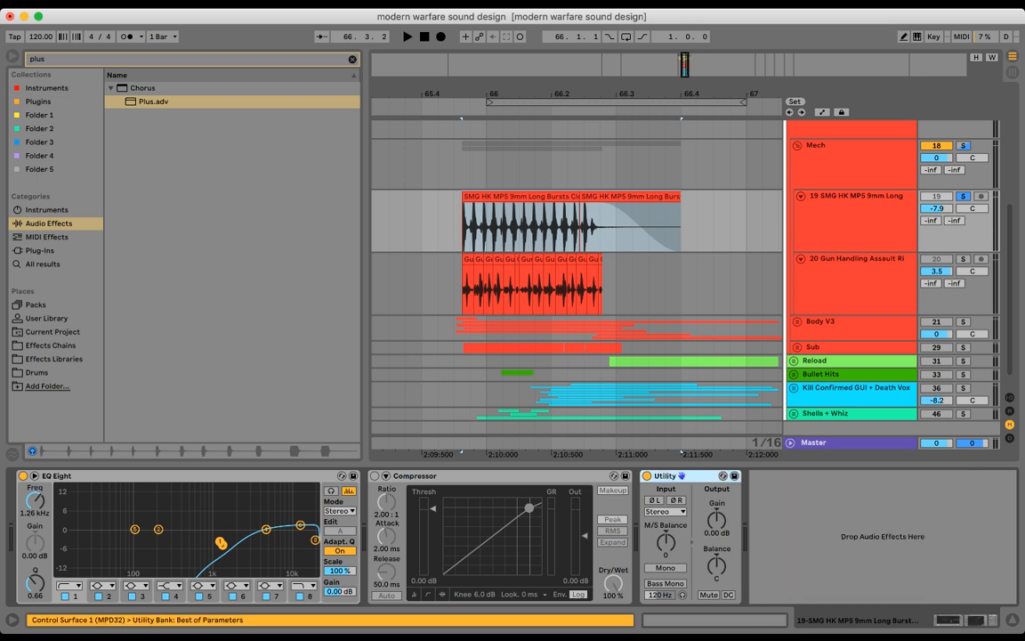
- Solo track 20 with the insert marker at 65.4.3, and show the Mech group's effects
{"action": "left_click", "coordinate": [963, 259]}
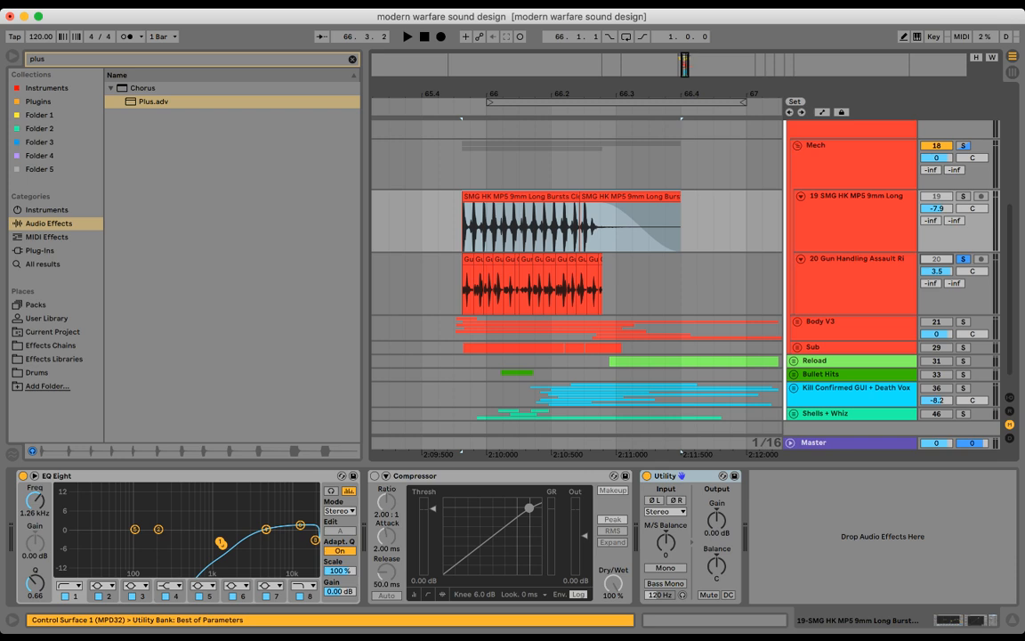
{"action": "left_click", "coordinate": [454, 285]}
{"action": "left_click", "coordinate": [838, 154]}
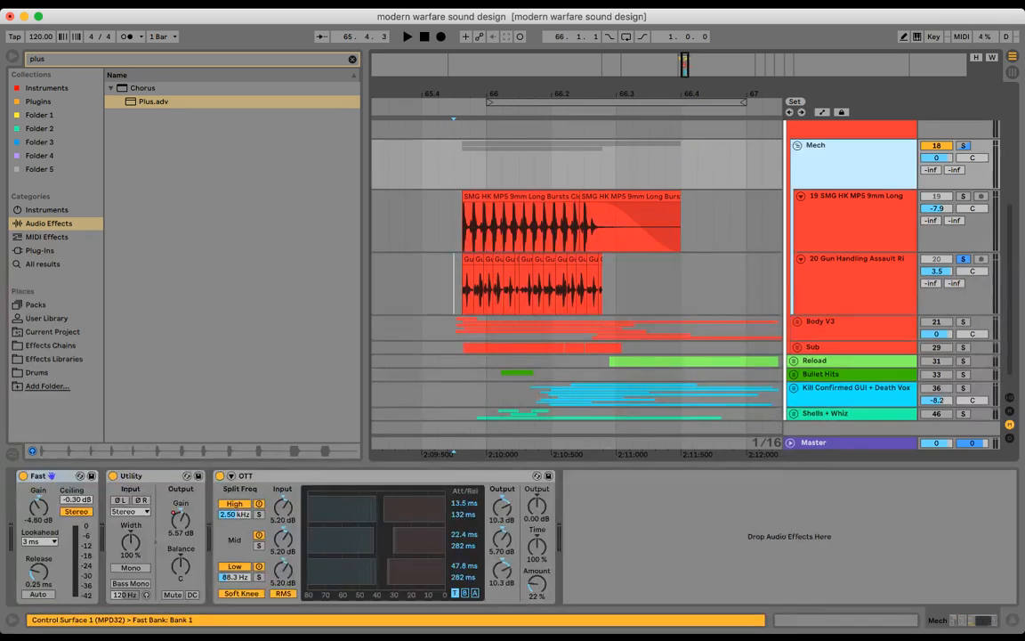
- Clear track 20's solo, and activate tracks 19 and 20 together with the Body V3 and Sub groups
{"action": "left_click", "coordinate": [962, 145]}
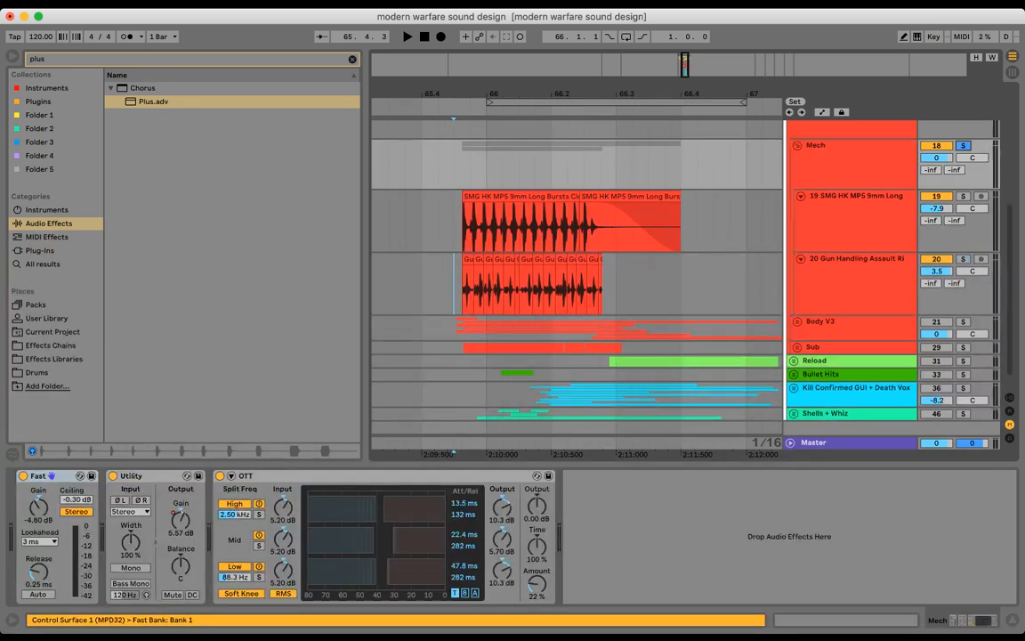
{"action": "left_click", "coordinate": [838, 325]}
{"action": "left_click", "coordinate": [838, 347], "text": "shift"}
{"action": "left_click", "coordinate": [936, 347]}
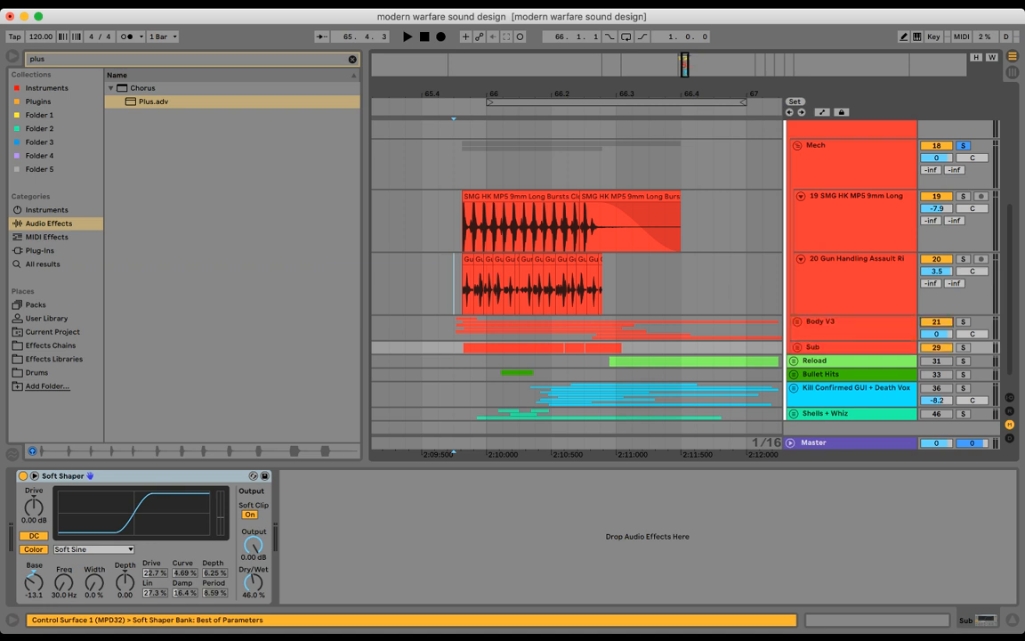
- Turn off the Mech group's solo and fold the group within the Weapon Mix
{"action": "scroll", "coordinate": [936, 347], "scroll_direction": "up", "scroll_amount": 1}
{"action": "left_click", "coordinate": [797, 153]}
{"action": "left_click", "coordinate": [762, 174]}
{"action": "left_click", "coordinate": [962, 153]}
{"action": "scroll", "coordinate": [962, 160], "scroll_direction": "up", "scroll_amount": 3}
{"action": "left_click_drag", "start_coordinate": [556, 93], "coordinate": [539, 53]}
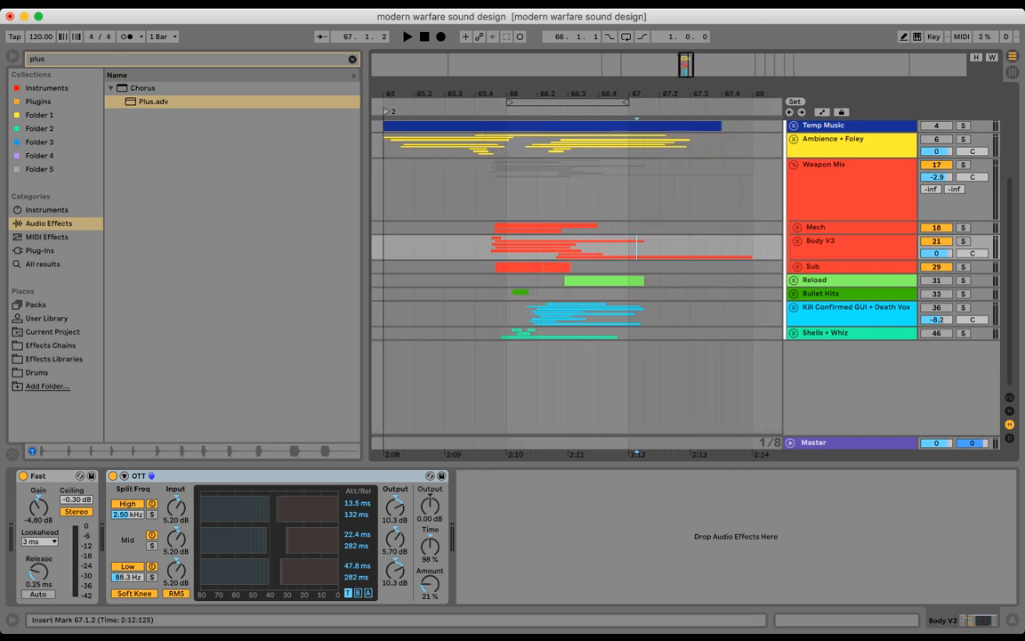
- Play the Weapon Mix from 65.4 to compare it with the Mech group active and muted
{"action": "left_click", "coordinate": [491, 190]}
{"action": "left_click", "coordinate": [475, 190]}
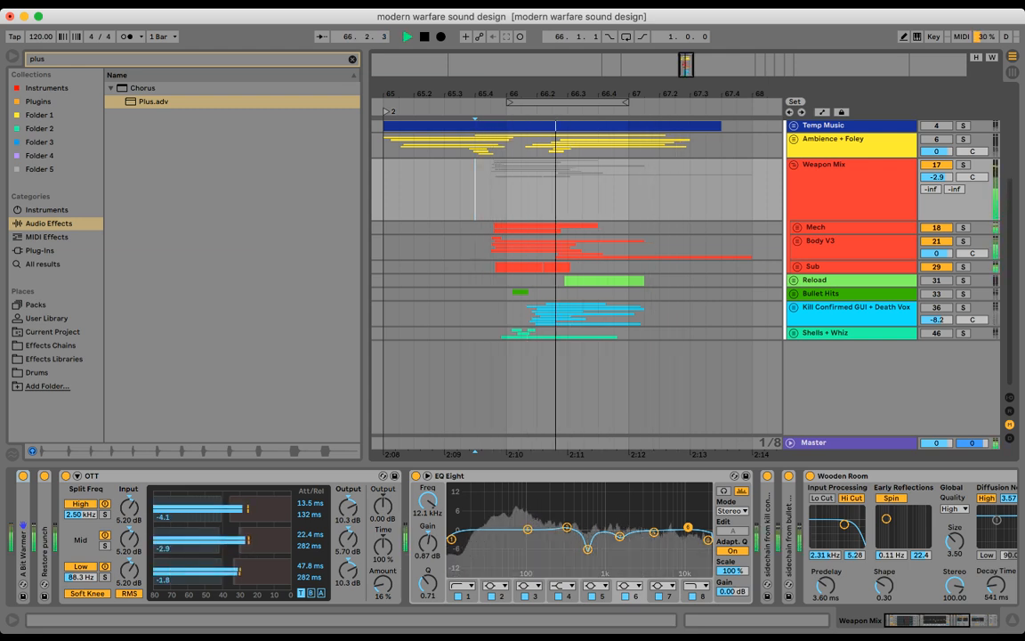
{"action": "key", "text": "space"}
{"action": "key", "text": "space"}
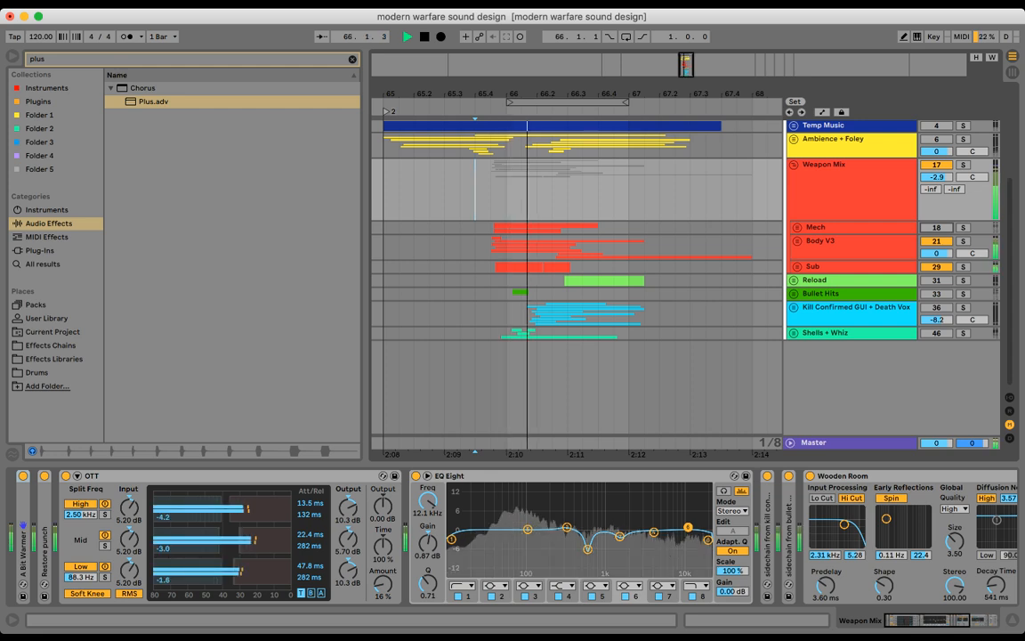
{"action": "key", "text": "space"}
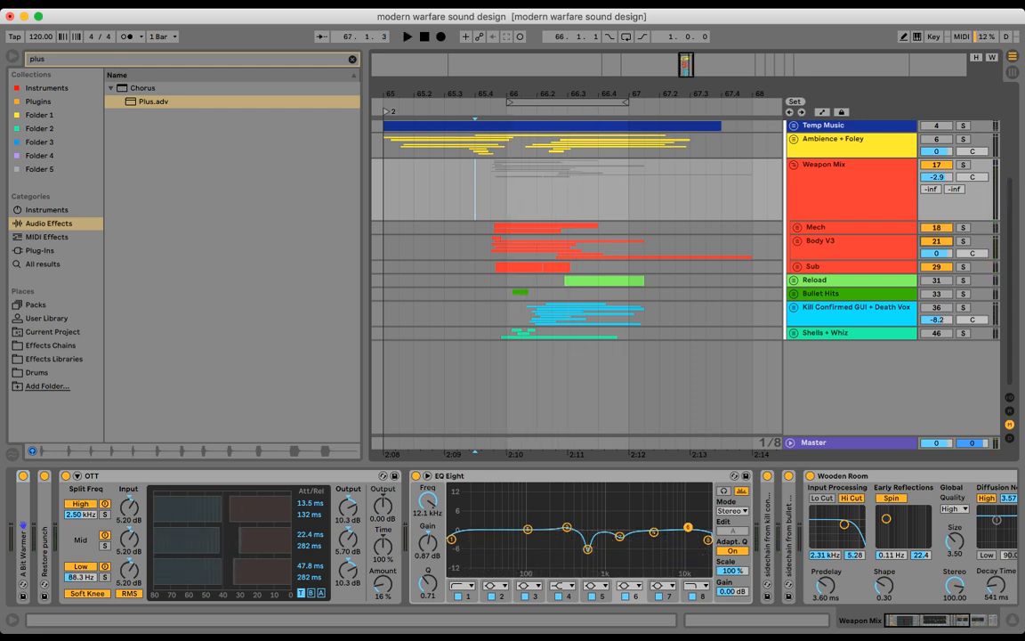
- Compare the Weapon Mix burst with the Body V3 group muted and active
{"action": "key", "text": "space"}
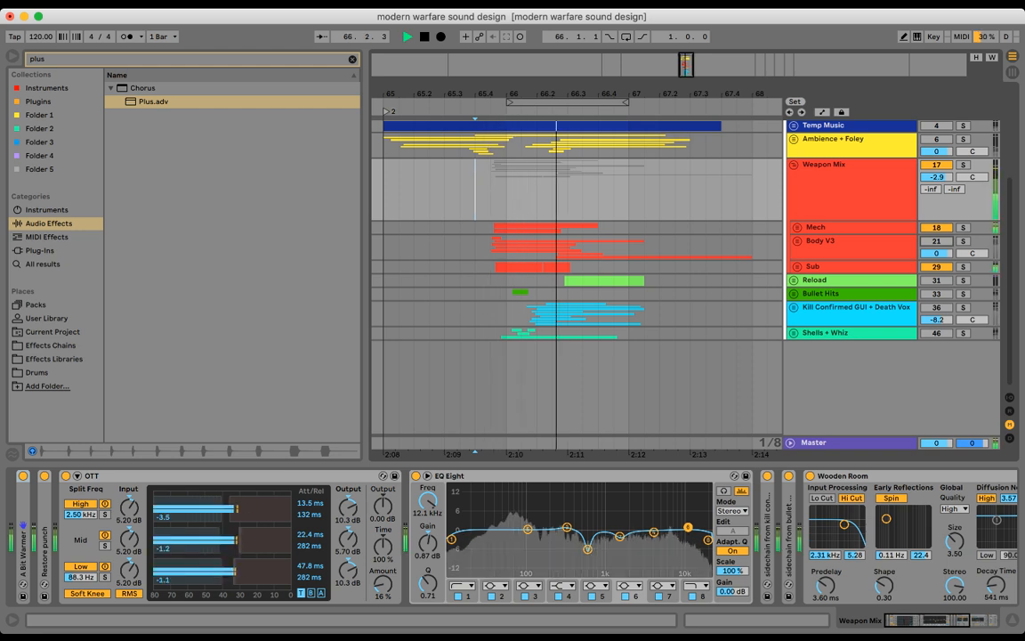
{"action": "key", "text": "space"}
{"action": "key", "text": "space"}
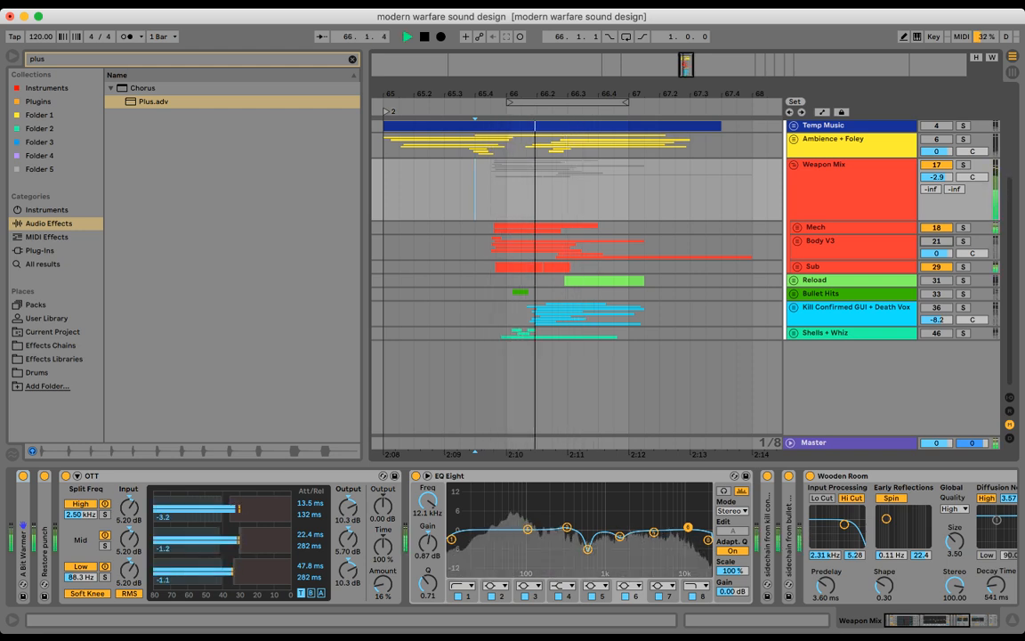
{"action": "key", "text": "space"}
{"action": "key", "text": "space"}
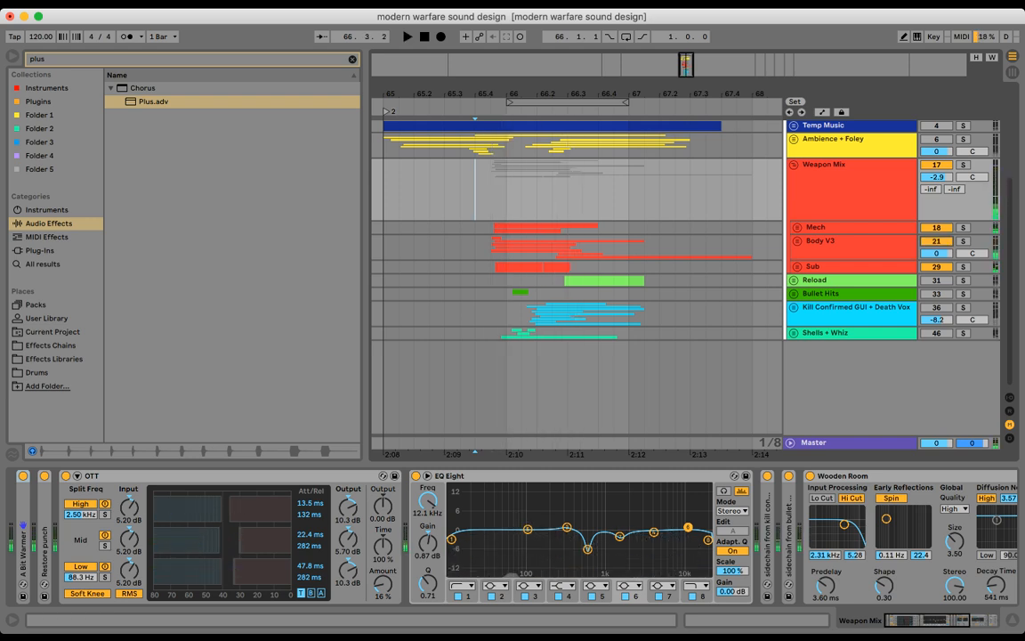
- Replay the Weapon Mix from 65.4 several times with the Mech, Body V3 and Sub groups all active
{"action": "key", "text": "space"}
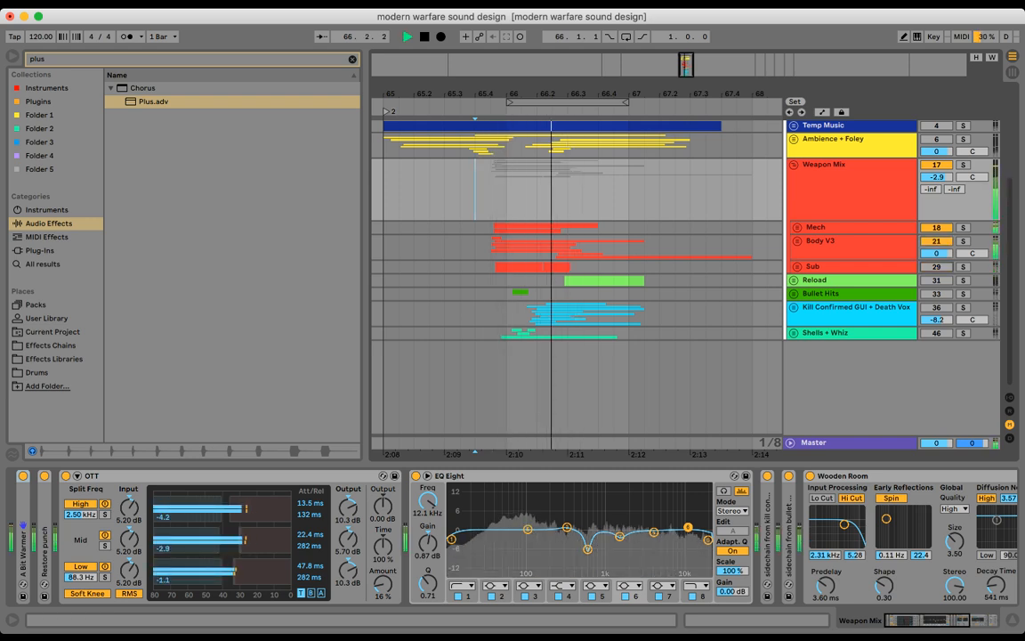
{"action": "key", "text": "space"}
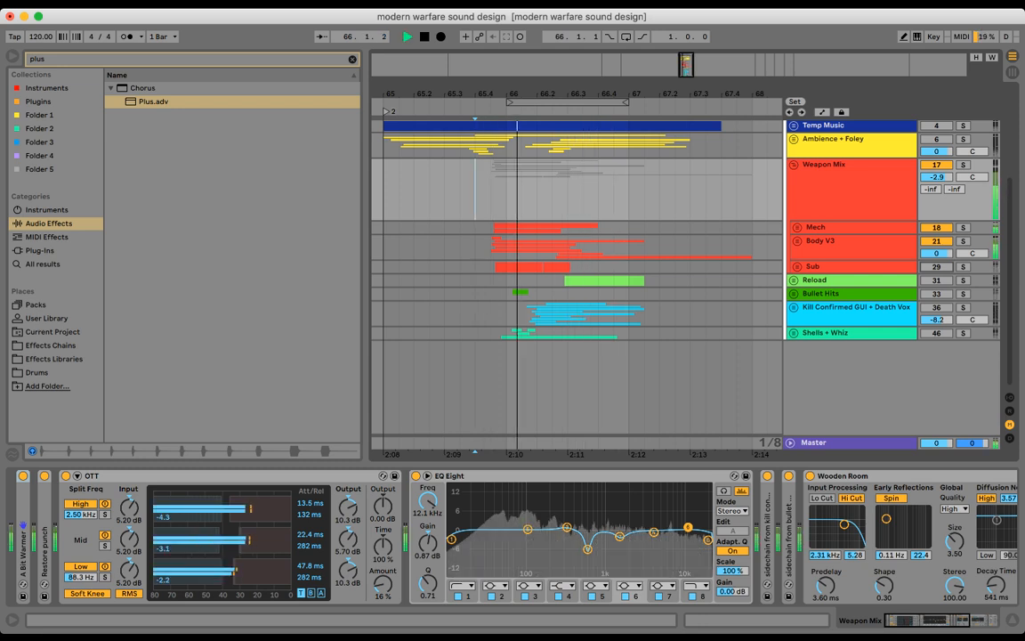
{"action": "key", "text": "space"}
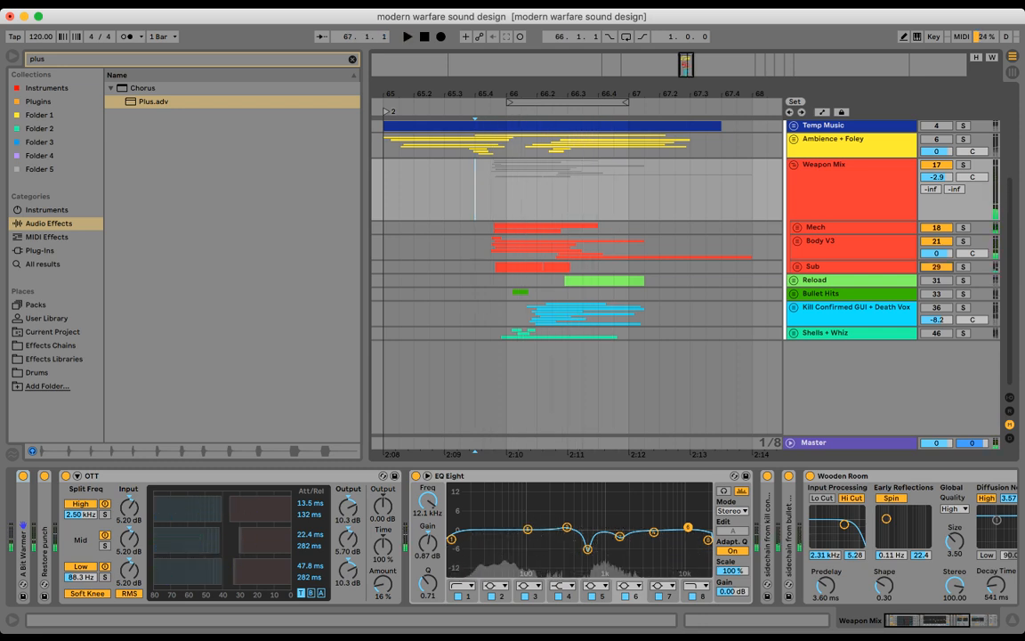
{"action": "key", "text": "space"}
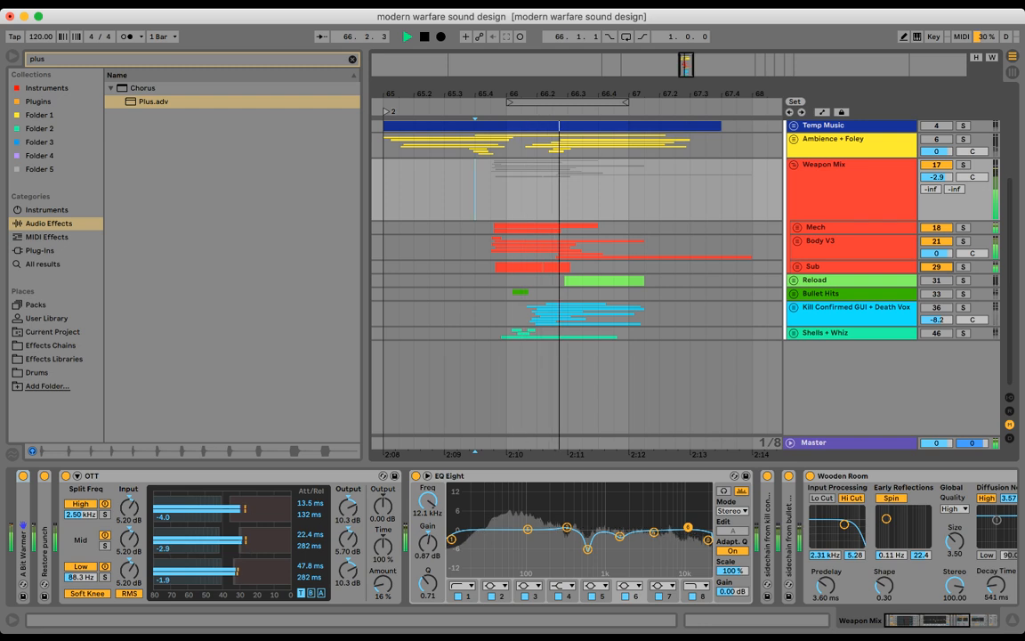
{"action": "key", "text": "space"}
{"action": "key", "text": "space"}
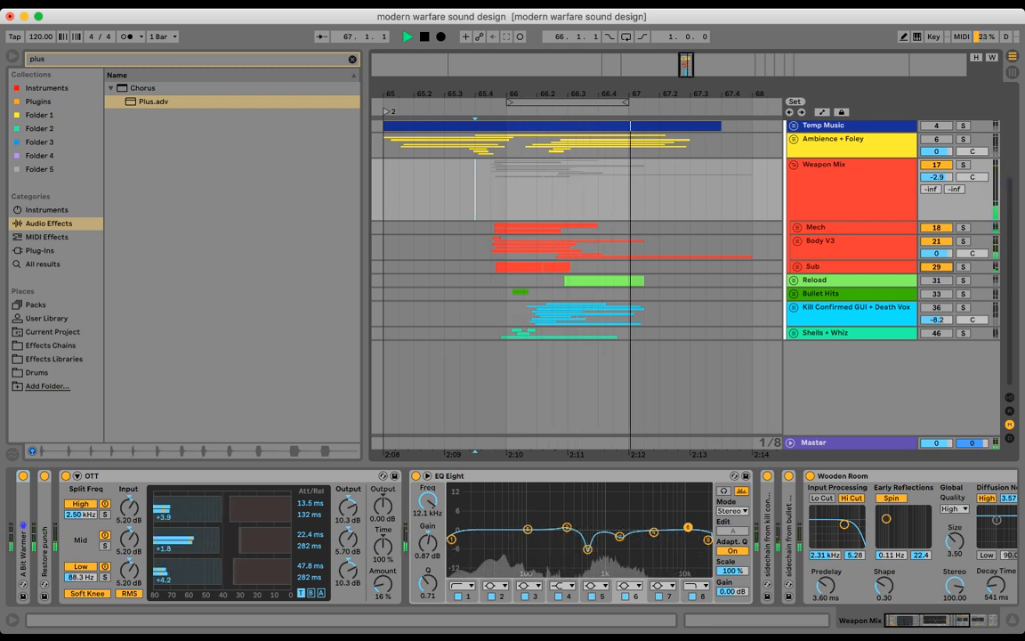
{"action": "key", "text": "space"}
- Fold the Weapon Mix group, place the insert marker at 67.4.1 on it, and select the group's track
{"action": "left_click", "coordinate": [845, 182]}
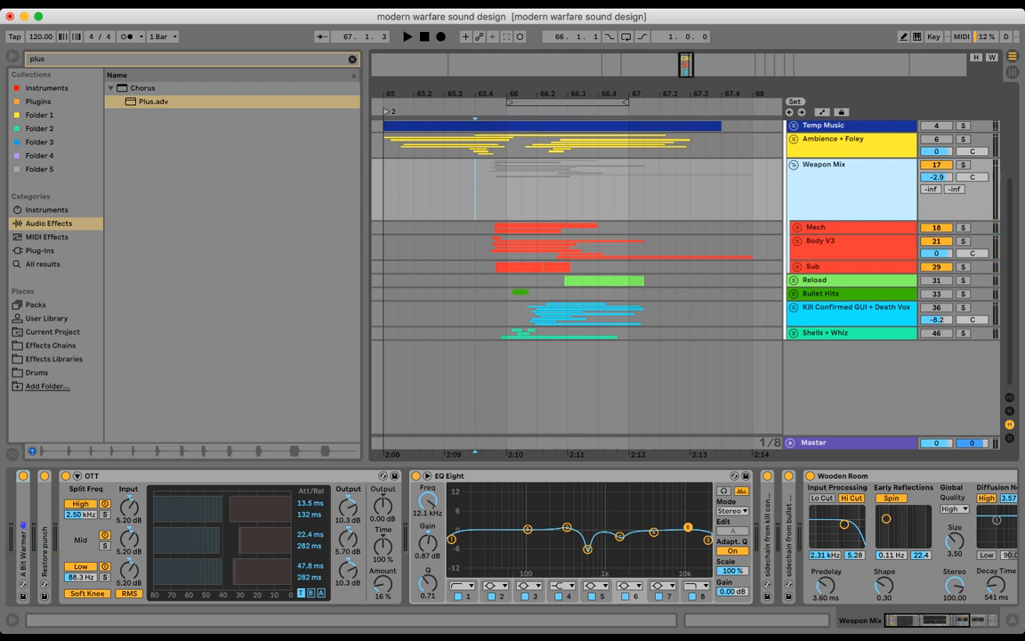
{"action": "key", "text": "u"}
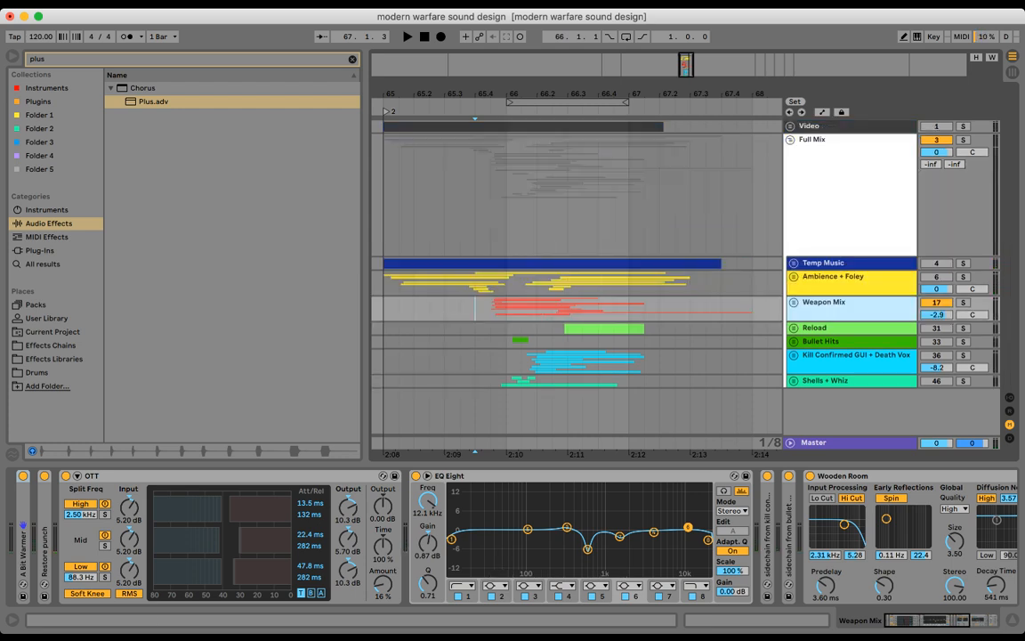
{"action": "left_click", "coordinate": [721, 307]}
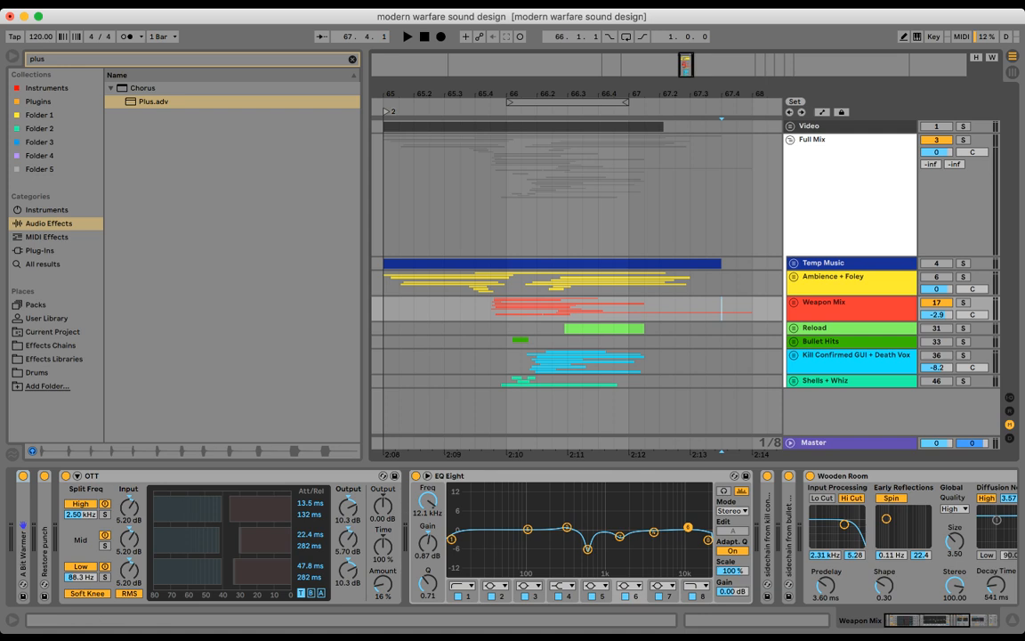
{"action": "left_click", "coordinate": [846, 303]}
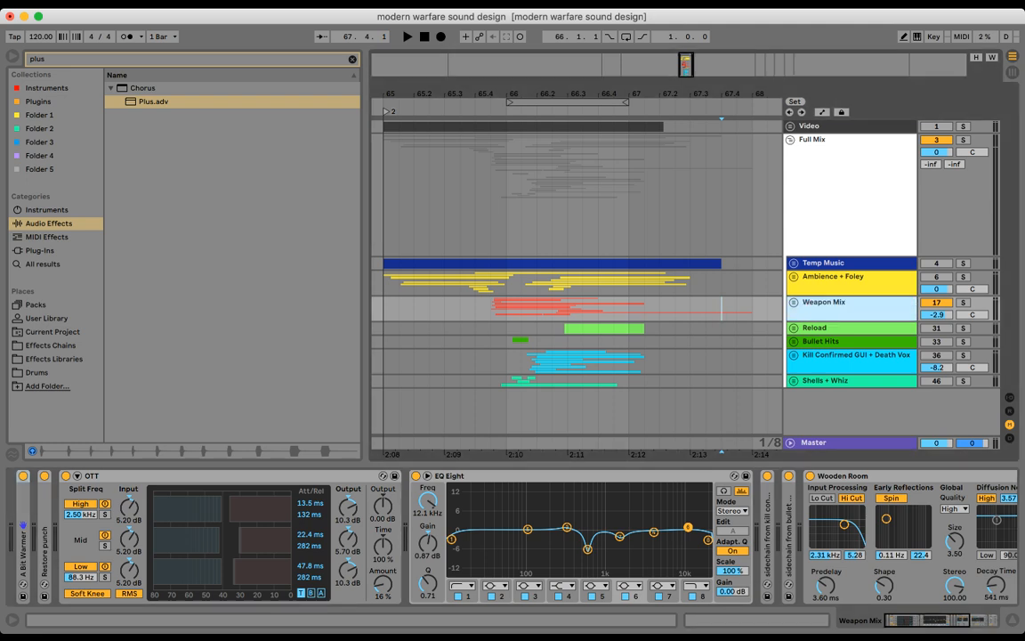
- Examine the device chains of the Full Mix and Weapon Mix groups, including the two sidechain devices on the Weapon Mix
{"action": "left_click", "coordinate": [841, 155]}
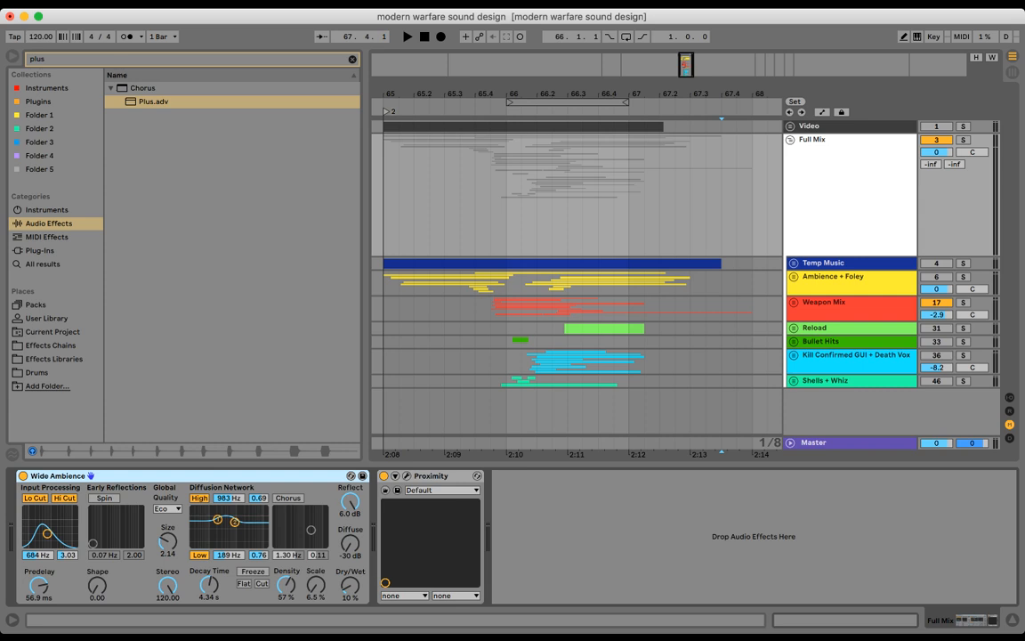
{"action": "left_click", "coordinate": [841, 308]}
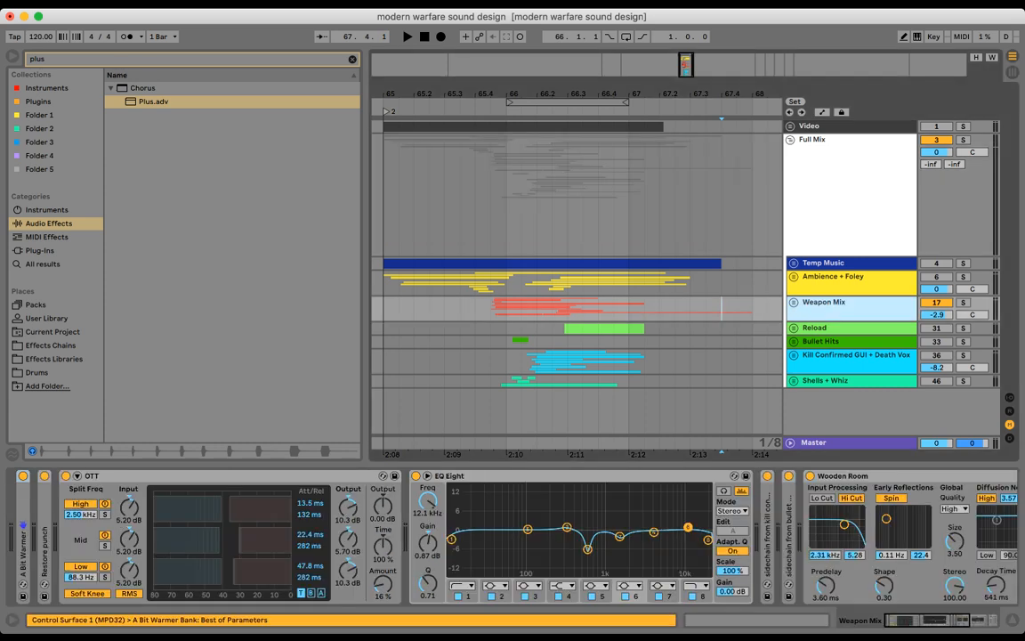
{"action": "mouse_move", "coordinate": [927, 620]}
{"action": "left_mouse_down"}
{"action": "mouse_move", "coordinate": [955, 620]}
{"action": "mouse_move", "coordinate": [928, 620]}
{"action": "left_mouse_up"}
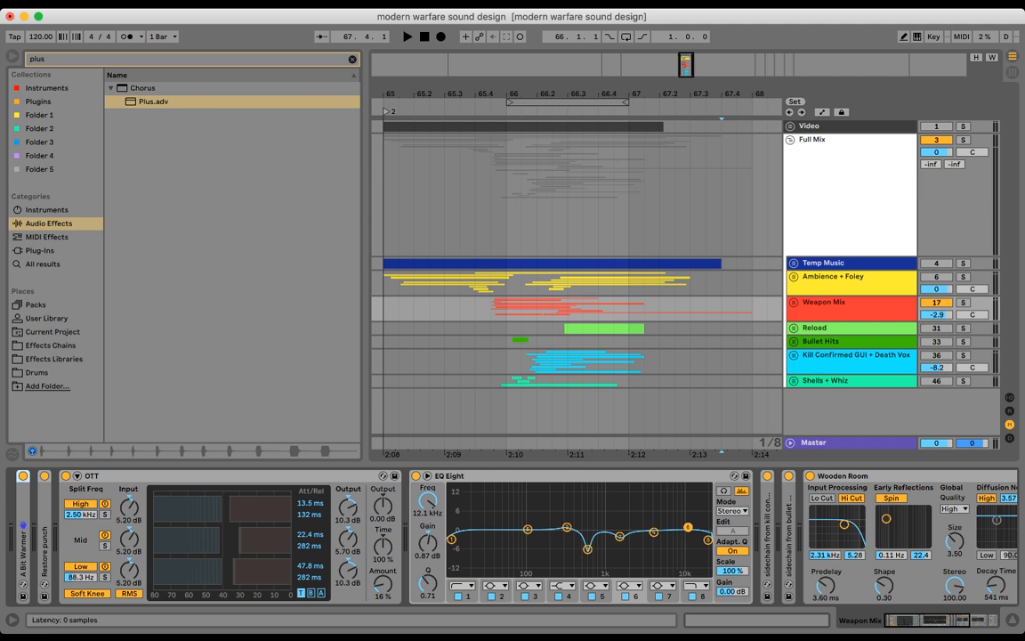
{"action": "left_click", "coordinate": [767, 531]}
{"action": "left_click", "coordinate": [788, 532]}
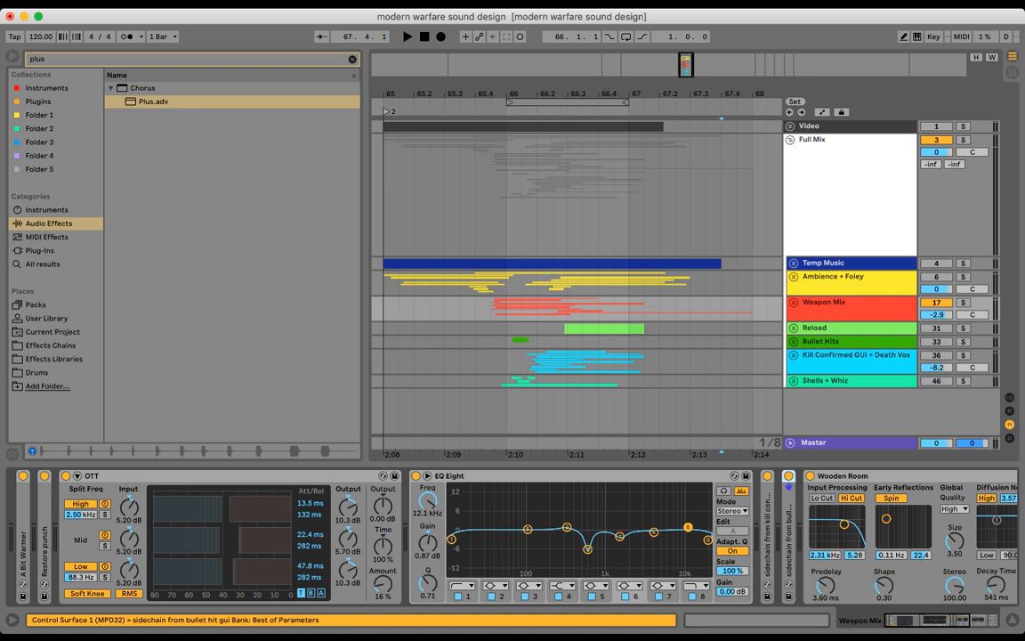
{"action": "left_click", "coordinate": [767, 531]}
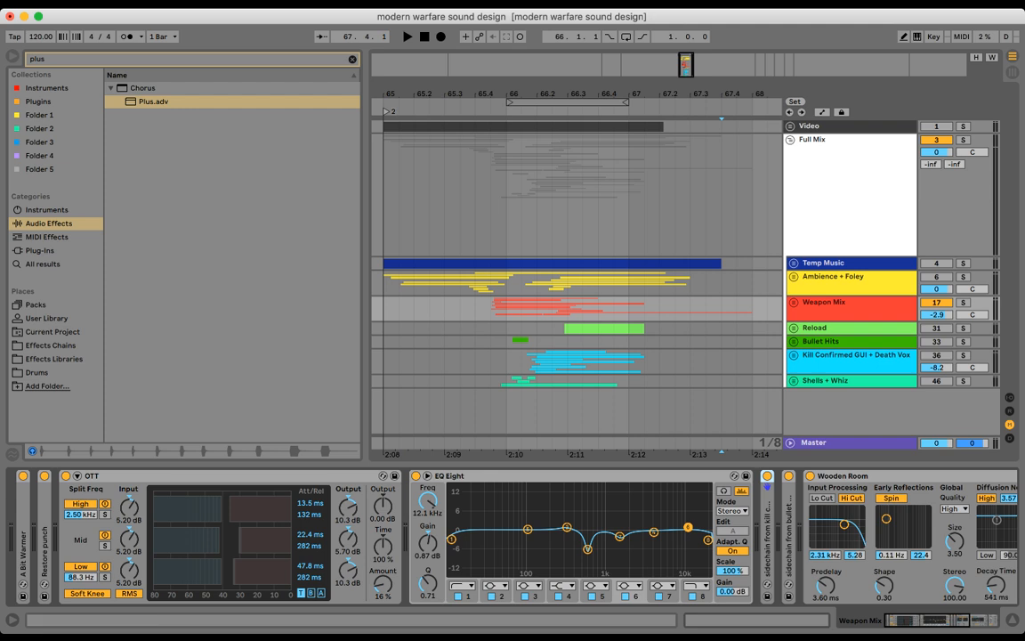
{"action": "left_click", "coordinate": [836, 307]}
{"action": "left_click", "coordinate": [767, 531]}
- Unfold A Bit Warmer and Restore punch on the Weapon Mix and examine A Bit Warmer's Dry/Wet setting
{"action": "double_click", "coordinate": [23, 532]}
{"action": "double_click", "coordinate": [286, 532]}
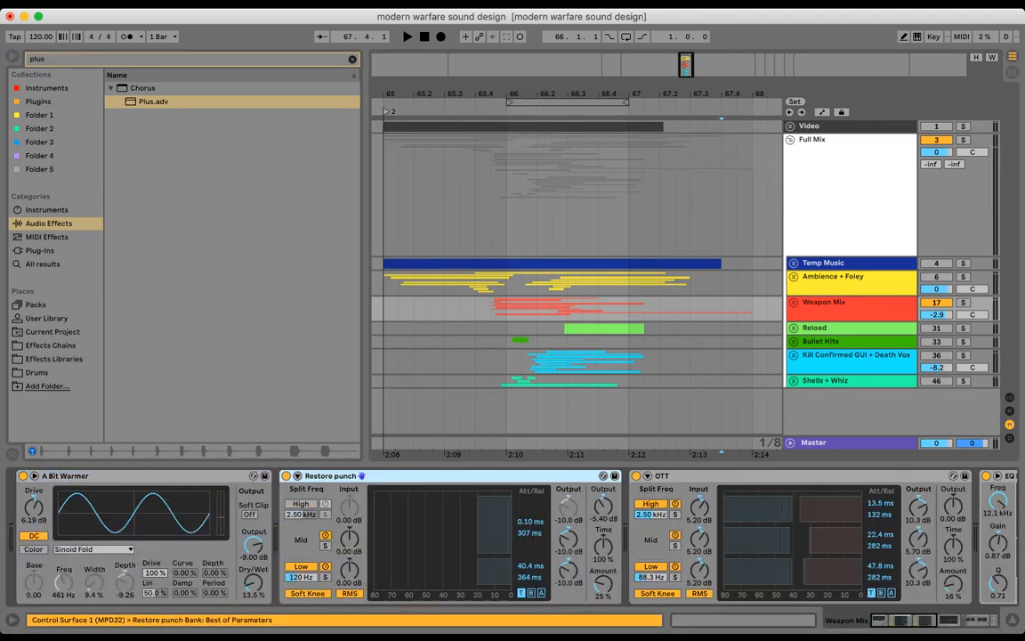
{"action": "left_click", "coordinate": [133, 476]}
{"action": "left_click", "coordinate": [253, 582]}
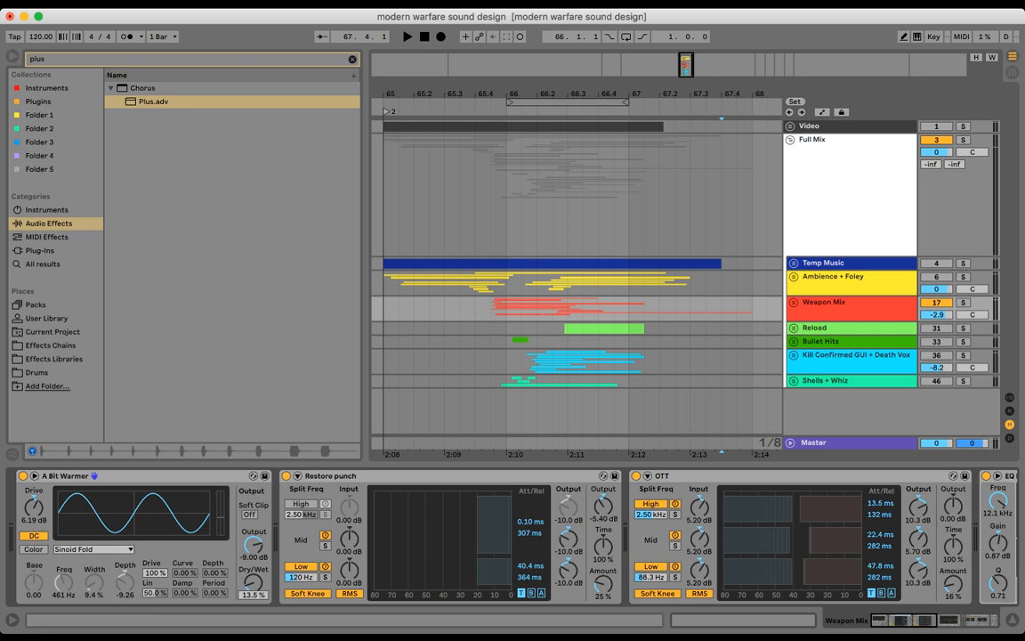
- Turn off A Bit Warmer, Restore punch and OTT on the Weapon Mix and fold each of them
{"action": "left_click", "coordinate": [23, 476]}
{"action": "double_click", "coordinate": [71, 476]}
{"action": "double_click", "coordinate": [75, 476]}
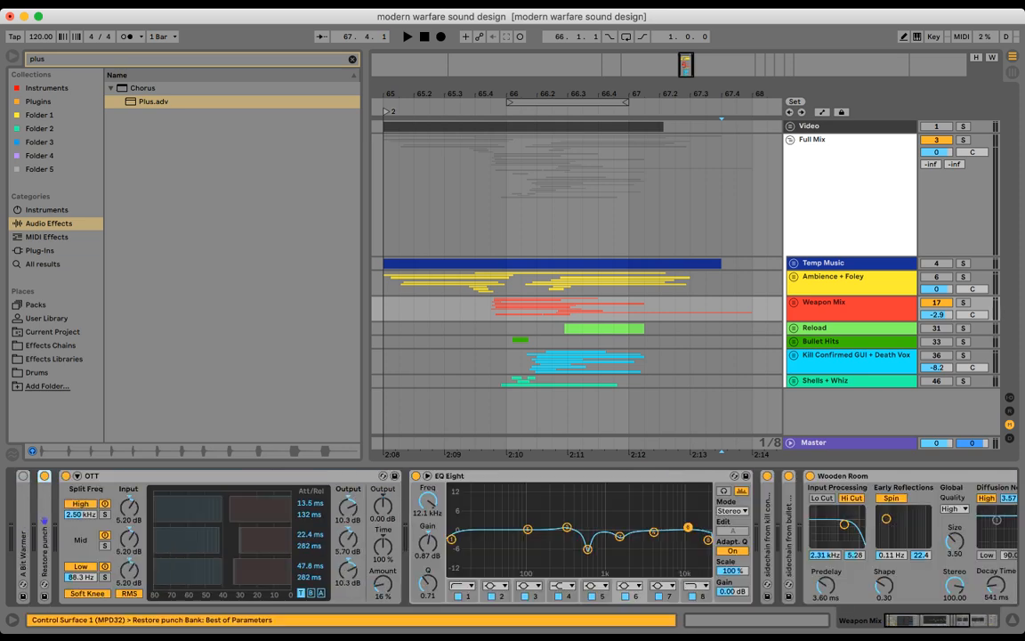
{"action": "left_click", "coordinate": [44, 476]}
{"action": "double_click", "coordinate": [97, 476]}
{"action": "left_click", "coordinate": [66, 476]}
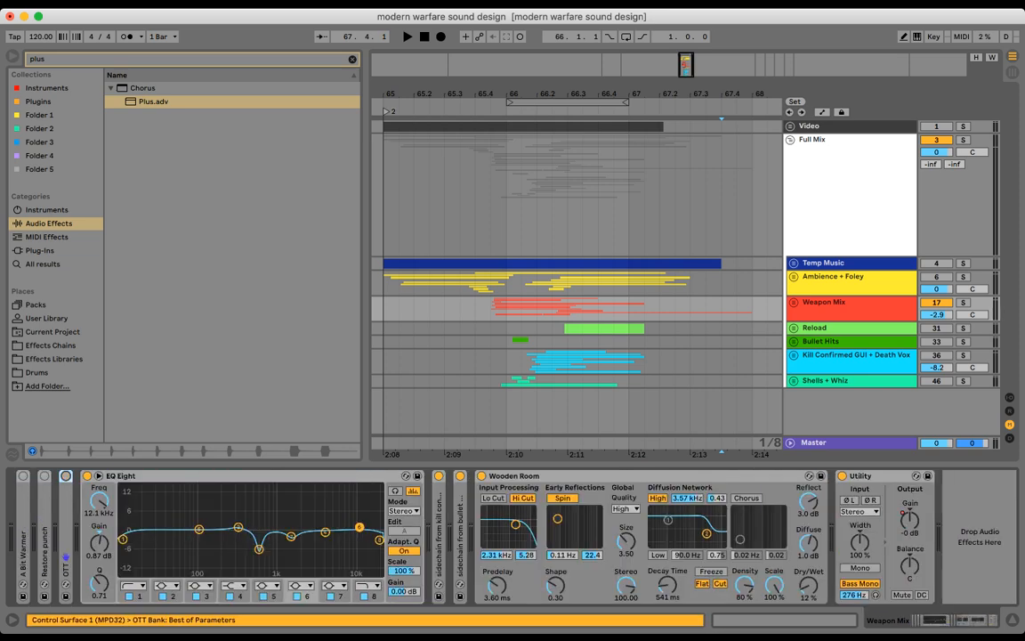
- Turn off EQ Eight, both sidechain devices, Wooden Room and Utility on the Weapon Mix, folding EQ Eight and Wooden Room
{"action": "double_click", "coordinate": [117, 476]}
{"action": "left_click", "coordinate": [87, 476]}
{"action": "left_click", "coordinate": [109, 485]}
{"action": "left_click", "coordinate": [108, 476]}
{"action": "left_click", "coordinate": [130, 476]}
{"action": "double_click", "coordinate": [183, 476]}
{"action": "left_click", "coordinate": [151, 476]}
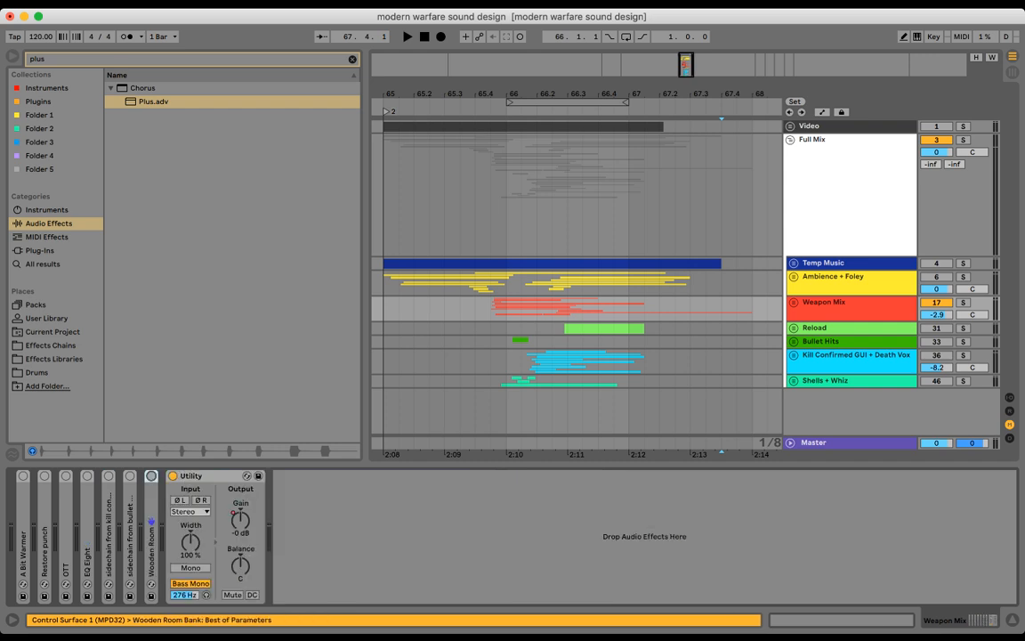
{"action": "left_click", "coordinate": [172, 476]}
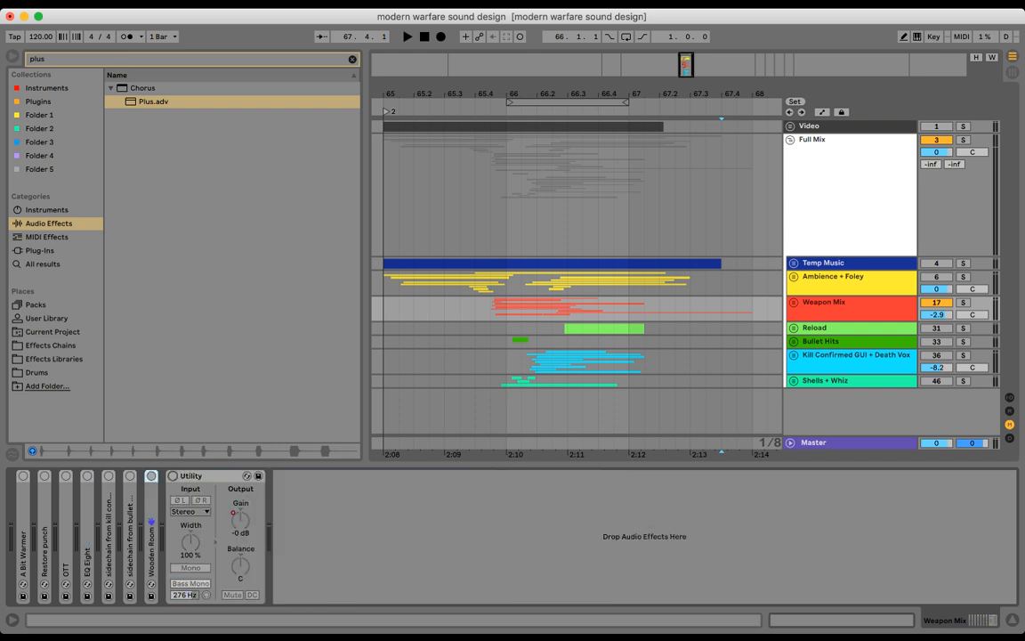
- Turn off Wide Ambience and Proximity on the Full Mix group
{"action": "left_click", "coordinate": [845, 182]}
{"action": "left_click", "coordinate": [23, 476]}
{"action": "left_click", "coordinate": [383, 476]}
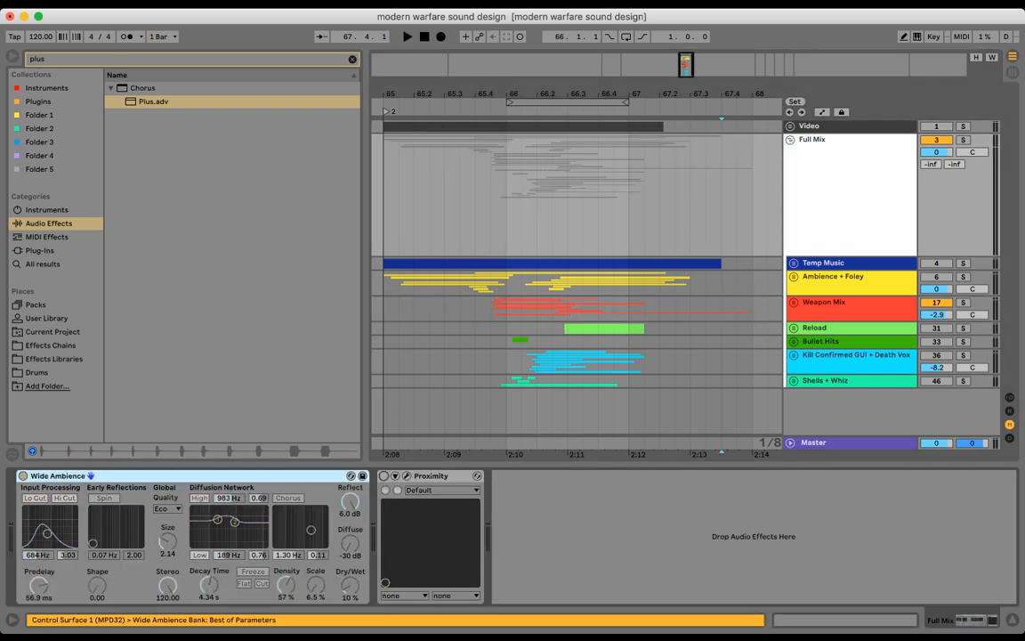
- Fold Utility and unfold A Bit Warmer on the Weapon Mix, and play the burst from 65.4.3 with every device off
{"action": "left_click", "coordinate": [841, 307]}
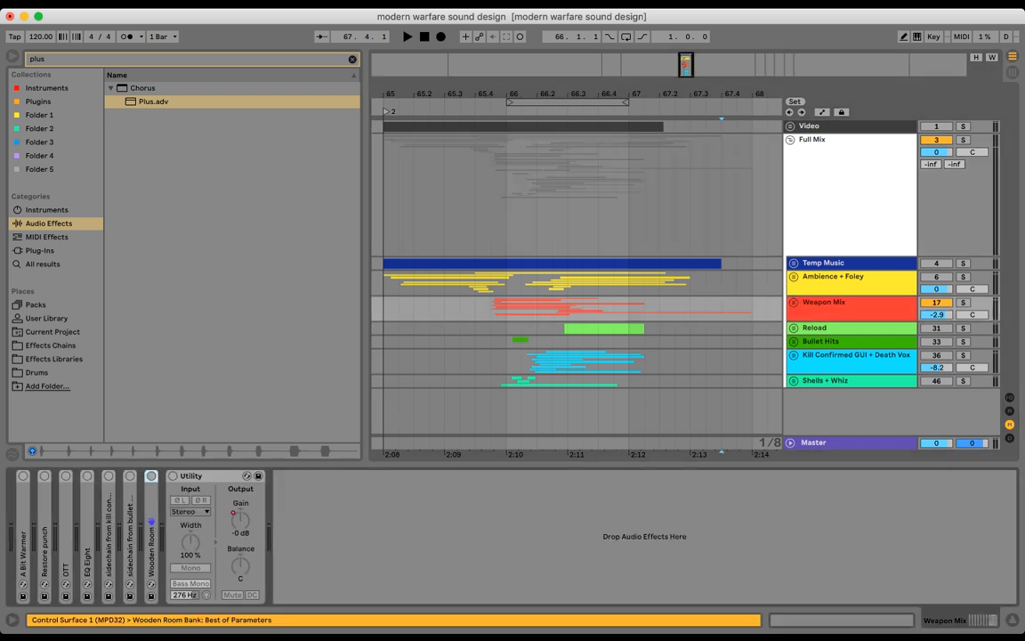
{"action": "double_click", "coordinate": [192, 476]}
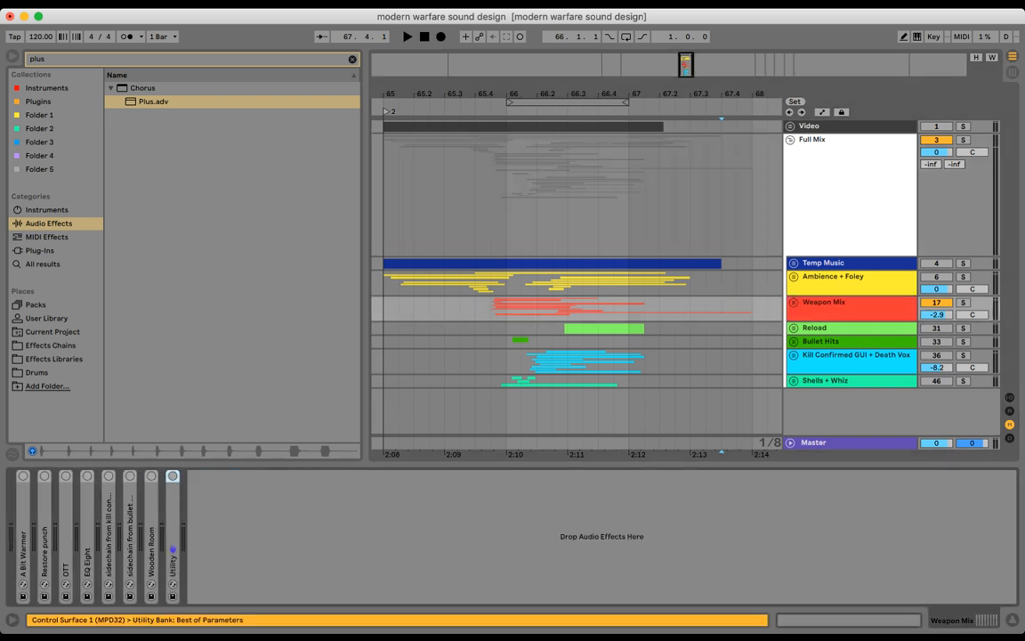
{"action": "double_click", "coordinate": [23, 532]}
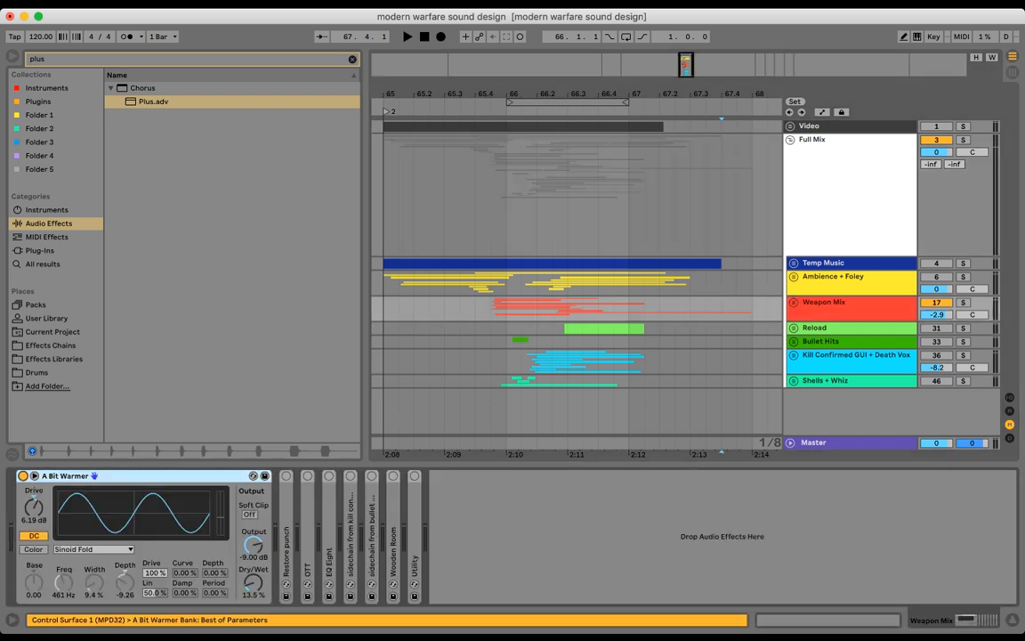
{"action": "key", "text": "space"}
{"action": "key", "text": "space"}
{"action": "left_click", "coordinate": [490, 309]}
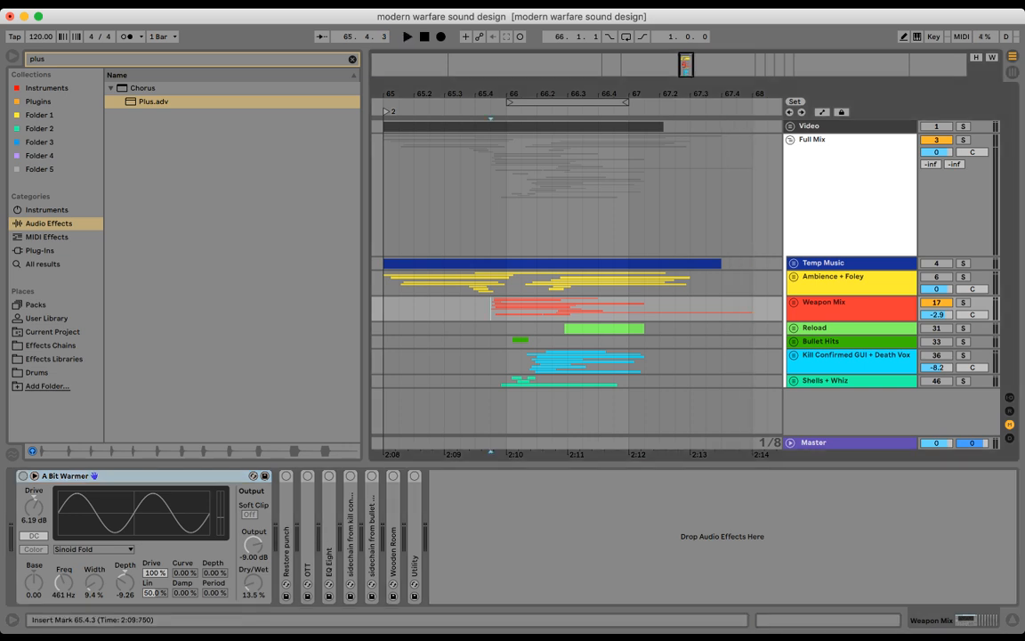
{"action": "key", "text": "space"}
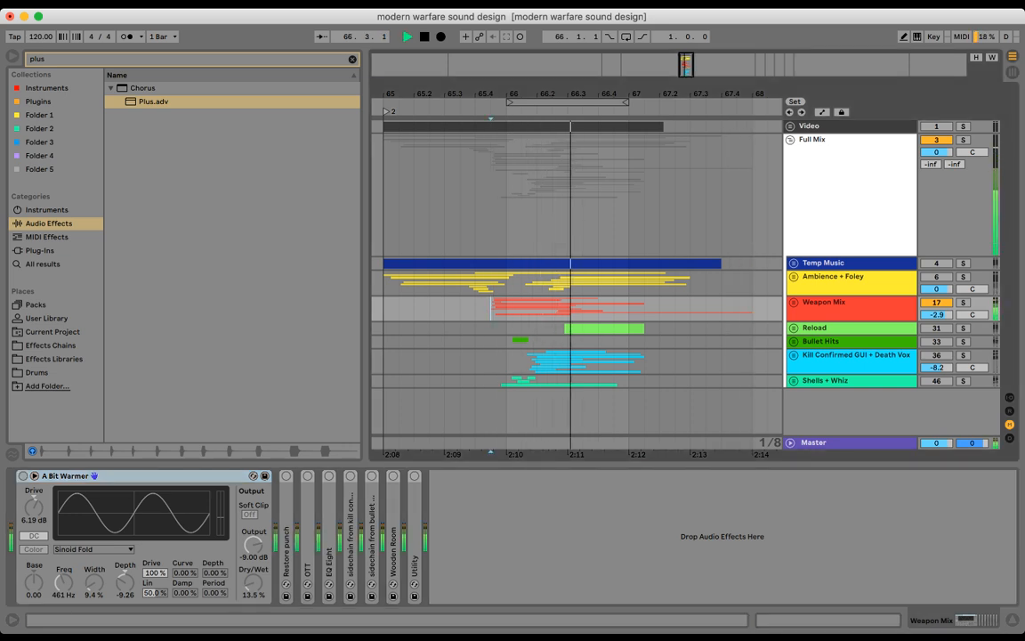
{"action": "key", "text": "space"}
- Turn on A Bit Warmer on the Weapon Mix and replay the burst from 65.4.3
{"action": "left_click", "coordinate": [23, 476]}
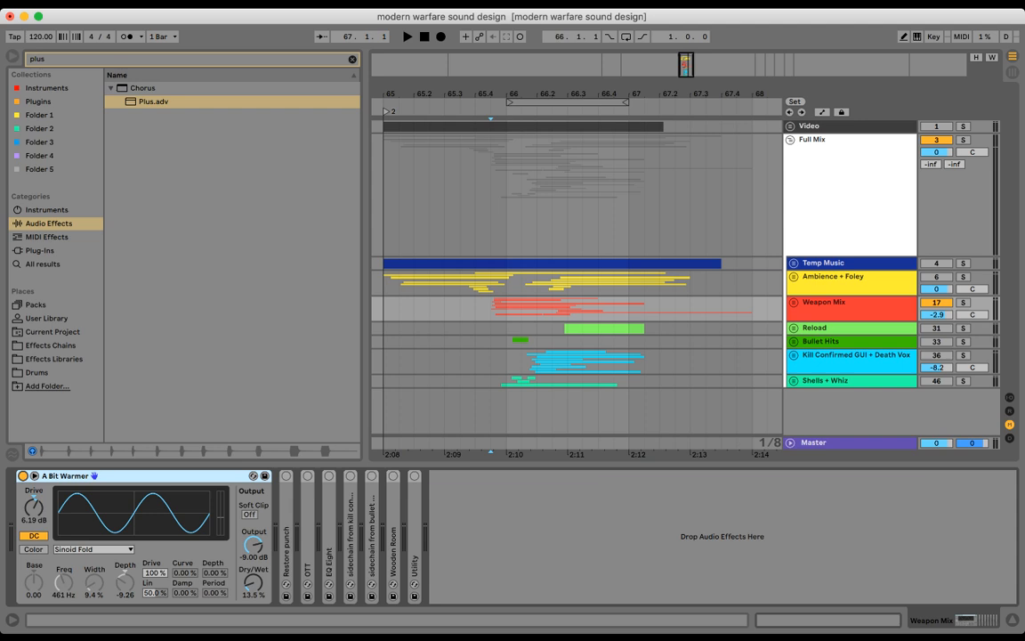
{"action": "key", "text": "space"}
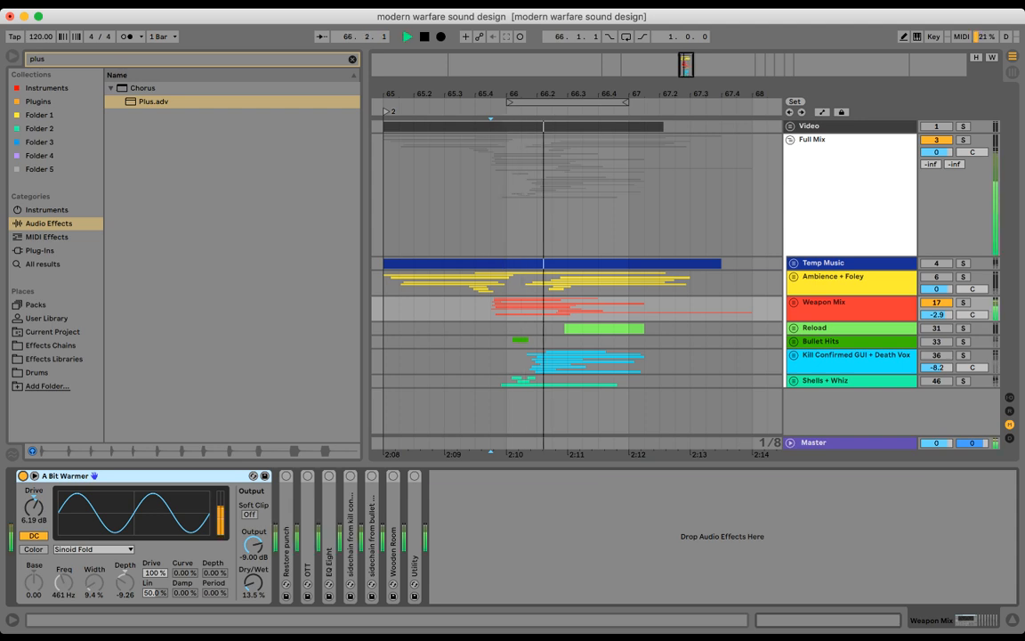
{"action": "key", "text": "space"}
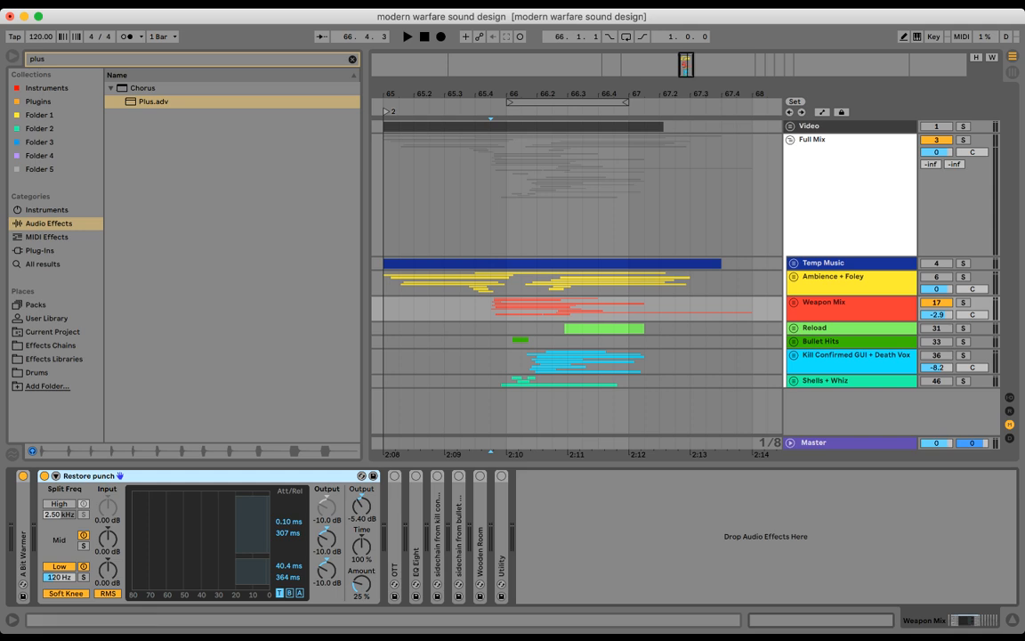
- Compare the Weapon Mix burst with Restore punch off and on, leaving the device on and folded
{"action": "left_click", "coordinate": [44, 477]}
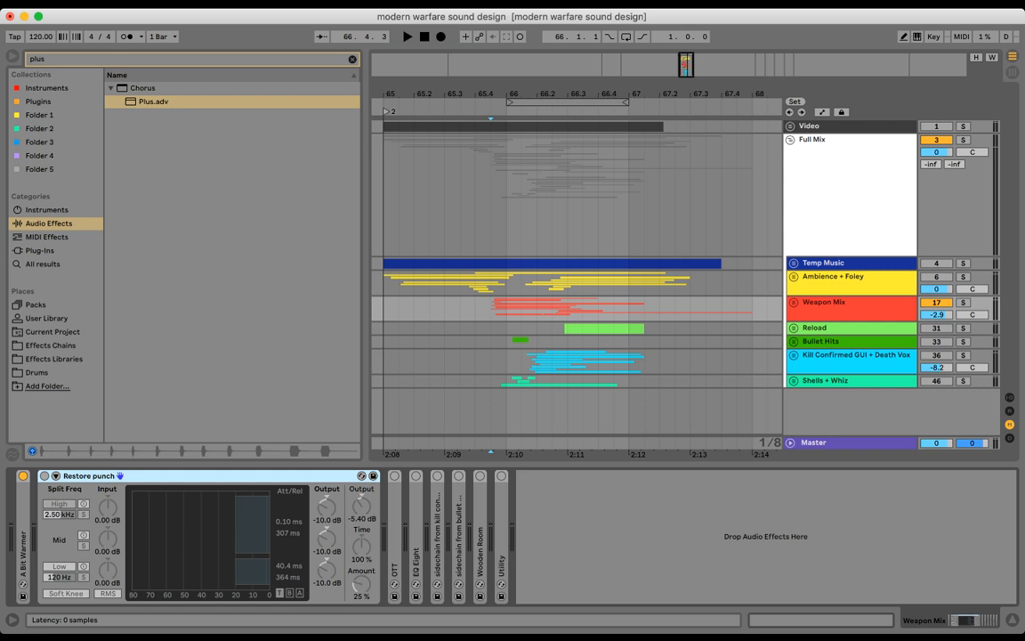
{"action": "key", "text": "space"}
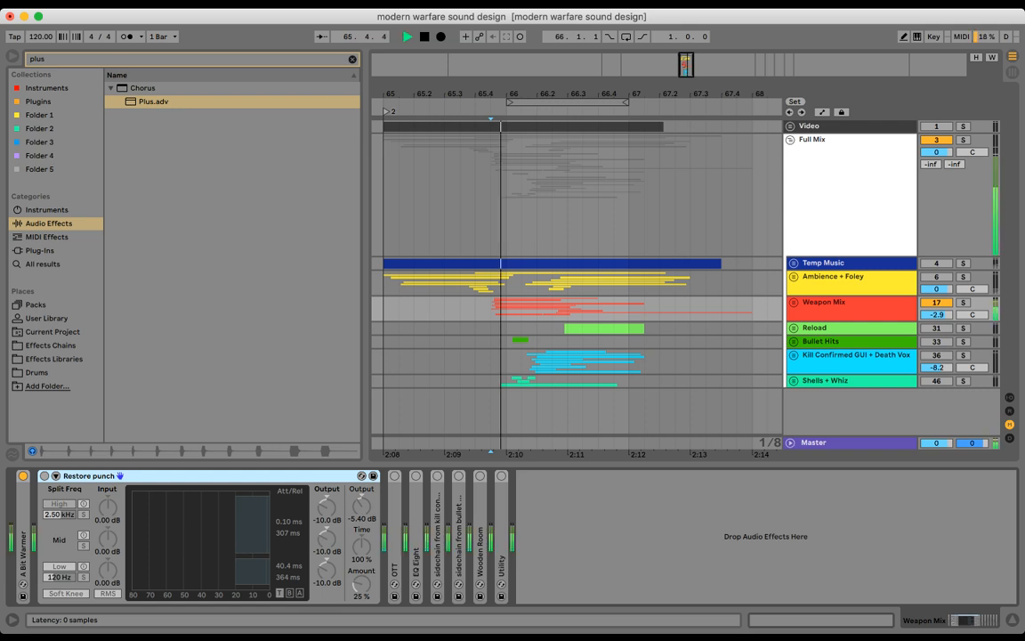
{"action": "key", "text": "space"}
{"action": "left_click", "coordinate": [44, 476]}
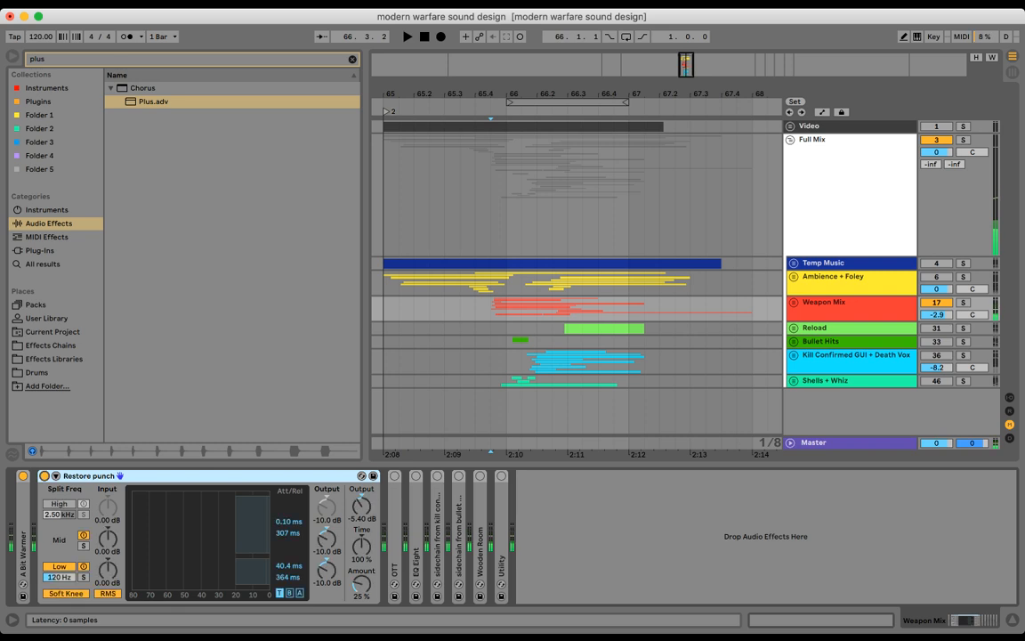
{"action": "key", "text": "space"}
{"action": "key", "text": "space"}
{"action": "double_click", "coordinate": [119, 476]}
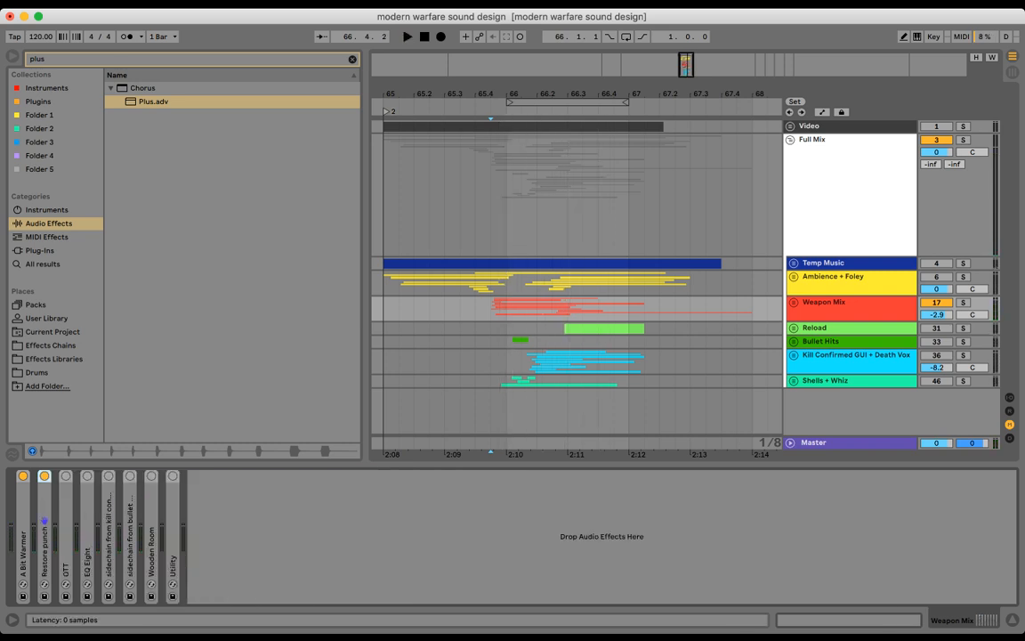
- Turn on OTT on the Weapon Mix and audition the burst with it, then fold it and unfold EQ Eight
{"action": "double_click", "coordinate": [66, 536]}
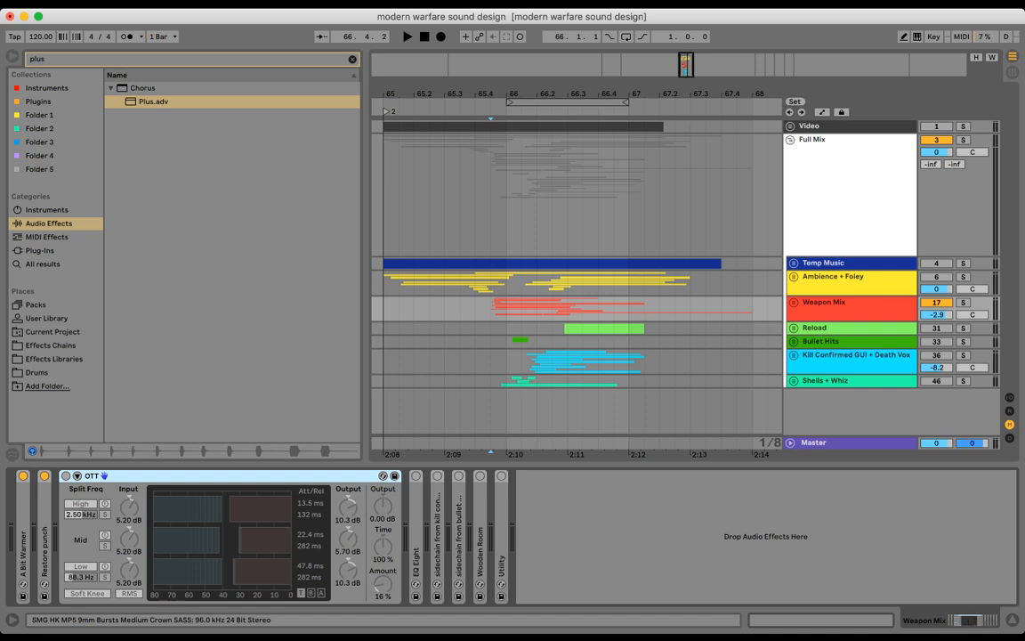
{"action": "left_click", "coordinate": [66, 476]}
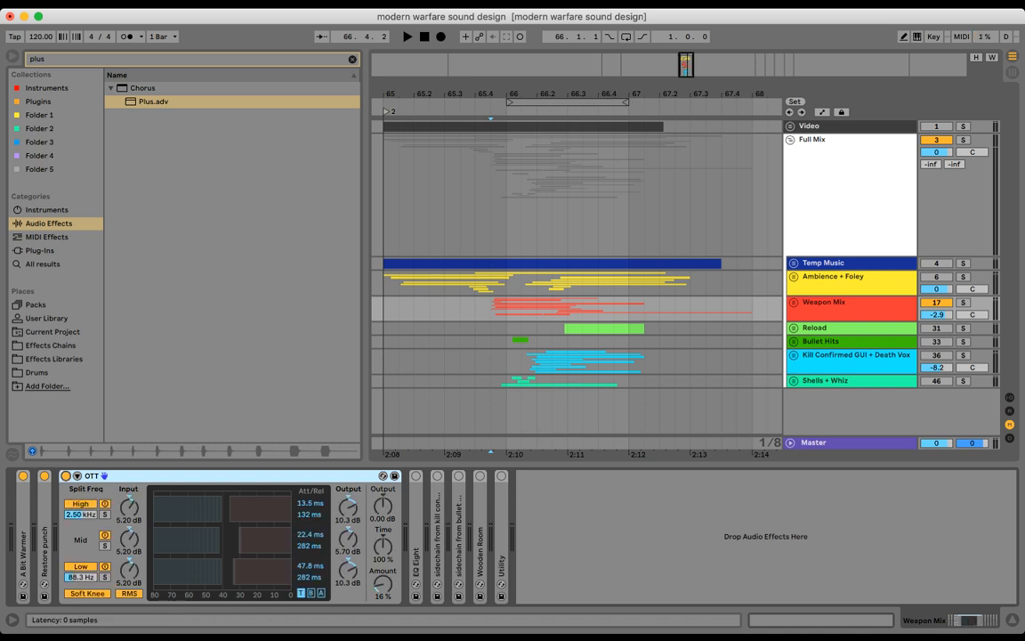
{"action": "key", "text": "space"}
{"action": "double_click", "coordinate": [93, 476]}
{"action": "double_click", "coordinate": [87, 476]}
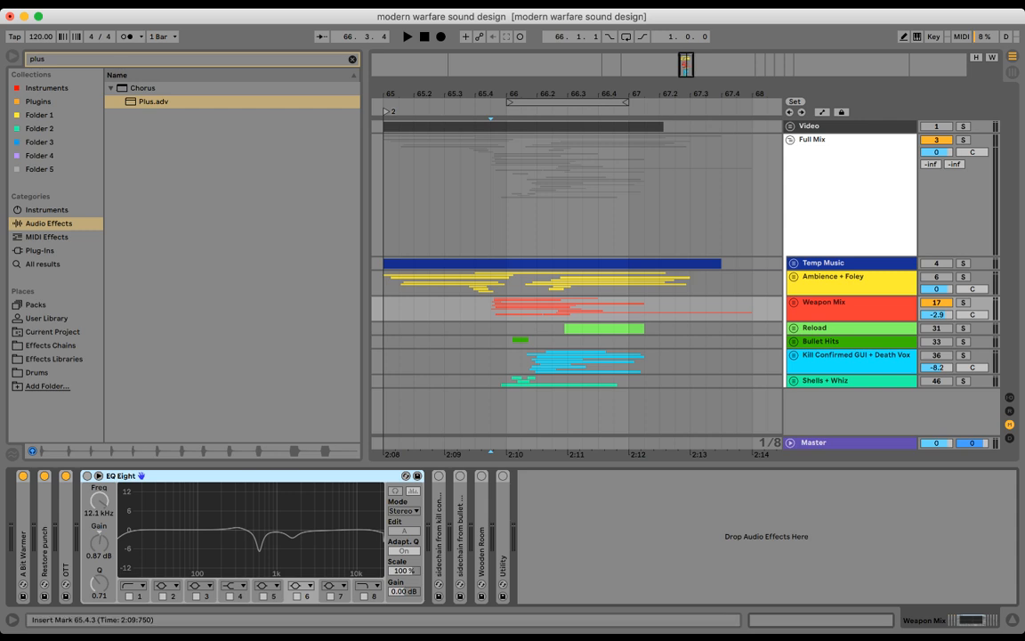
- Unfold and activate the Video group, and play its soloed Call of Duty gameplay track from 65.4.1 as a reference
{"action": "left_click", "coordinate": [828, 126]}
{"action": "left_click", "coordinate": [827, 126]}
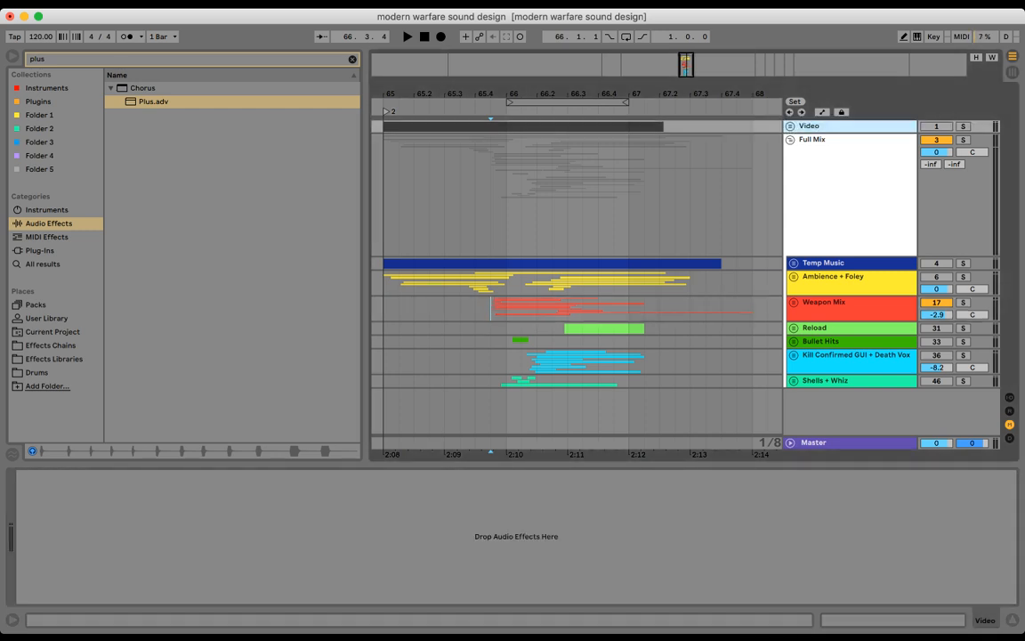
{"action": "left_click", "coordinate": [790, 127]}
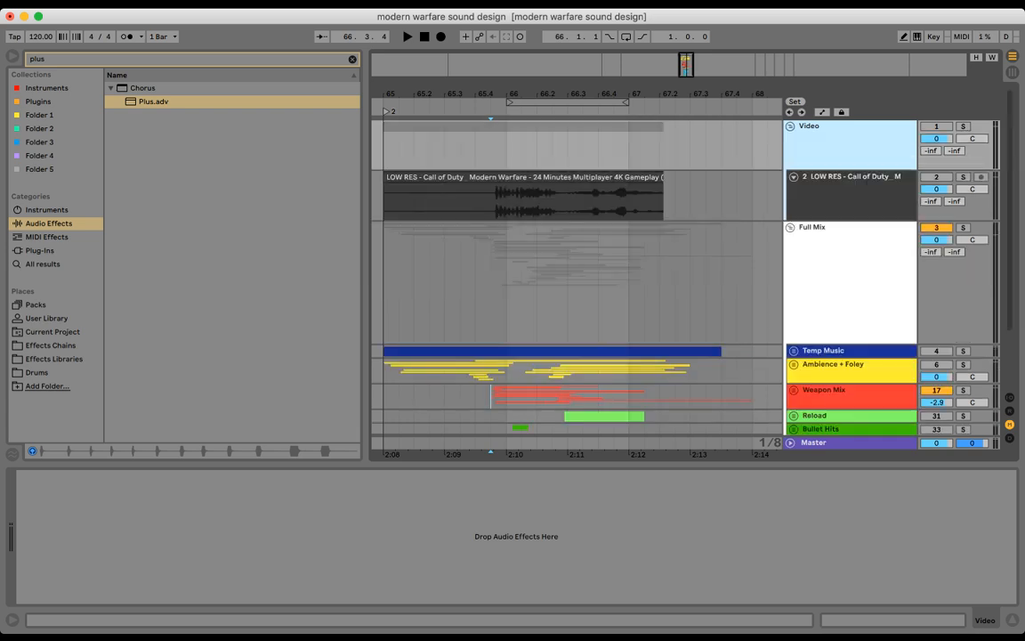
{"action": "left_click", "coordinate": [850, 177]}
{"action": "left_click", "coordinate": [475, 200]}
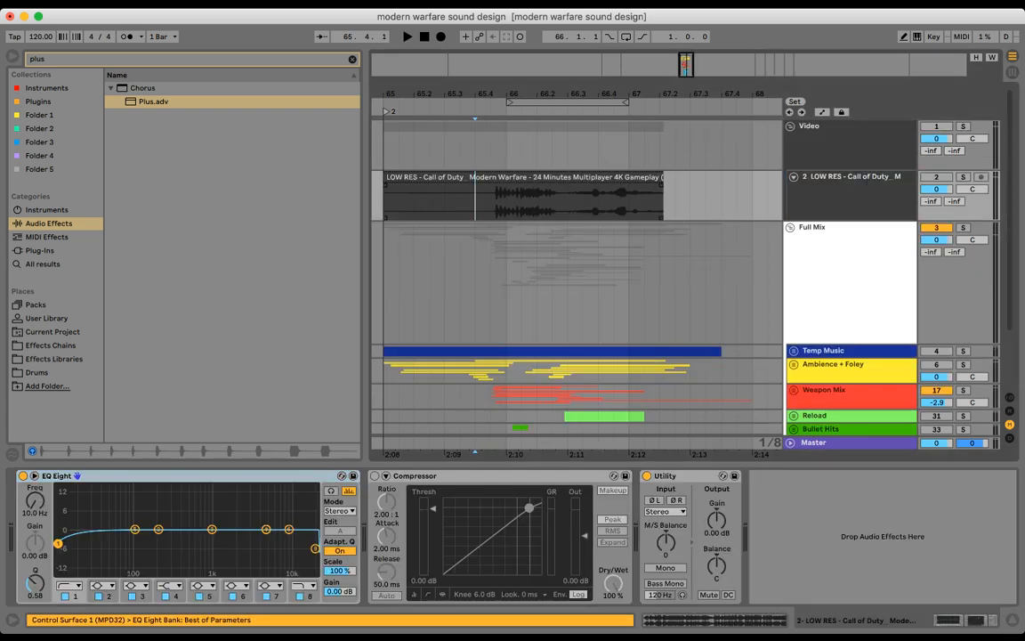
{"action": "left_click", "coordinate": [963, 177]}
{"action": "left_click", "coordinate": [936, 127]}
{"action": "key", "text": "space"}
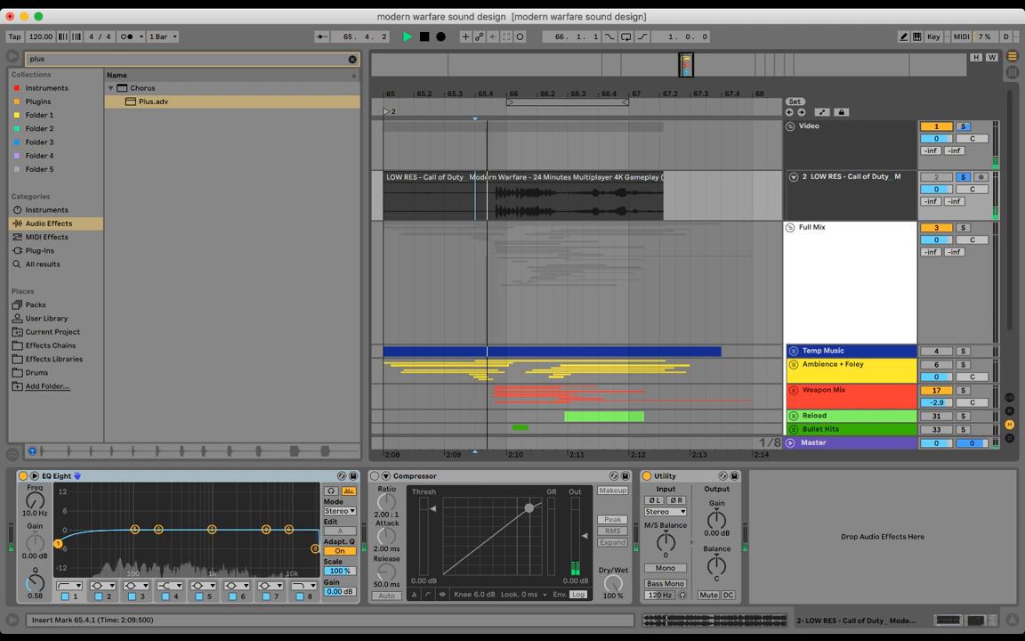
{"action": "left_click_drag", "start_coordinate": [96, 501], "coordinate": [320, 574]}
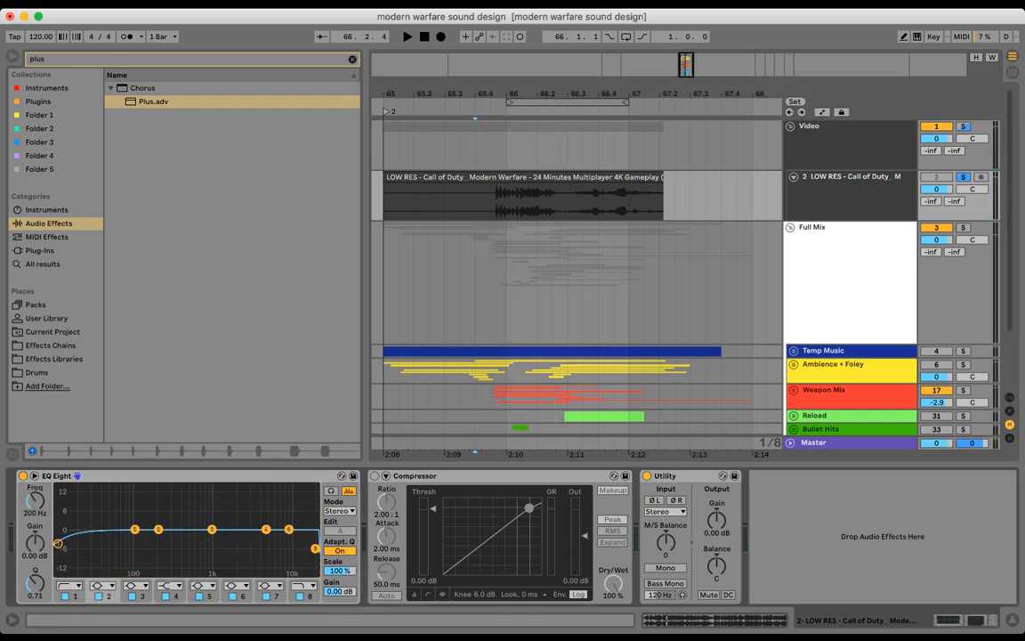
- Unsolo the Call of Duty gameplay track, then deactivate and fold the Video group
{"action": "left_click", "coordinate": [852, 195]}
{"action": "left_click", "coordinate": [963, 177]}
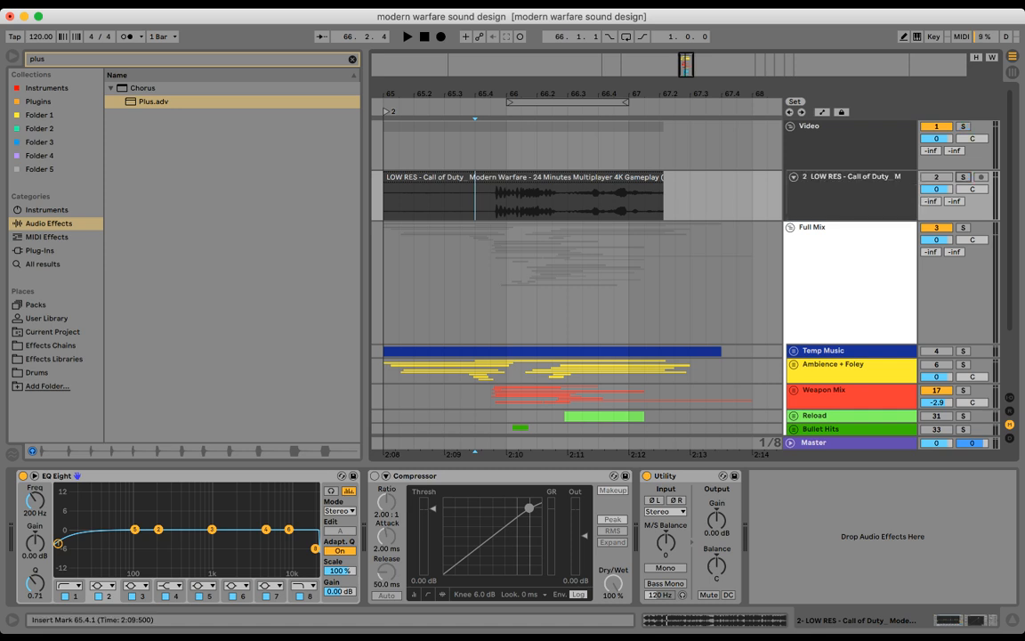
{"action": "key", "text": "Delete"}
{"action": "left_click", "coordinate": [936, 127]}
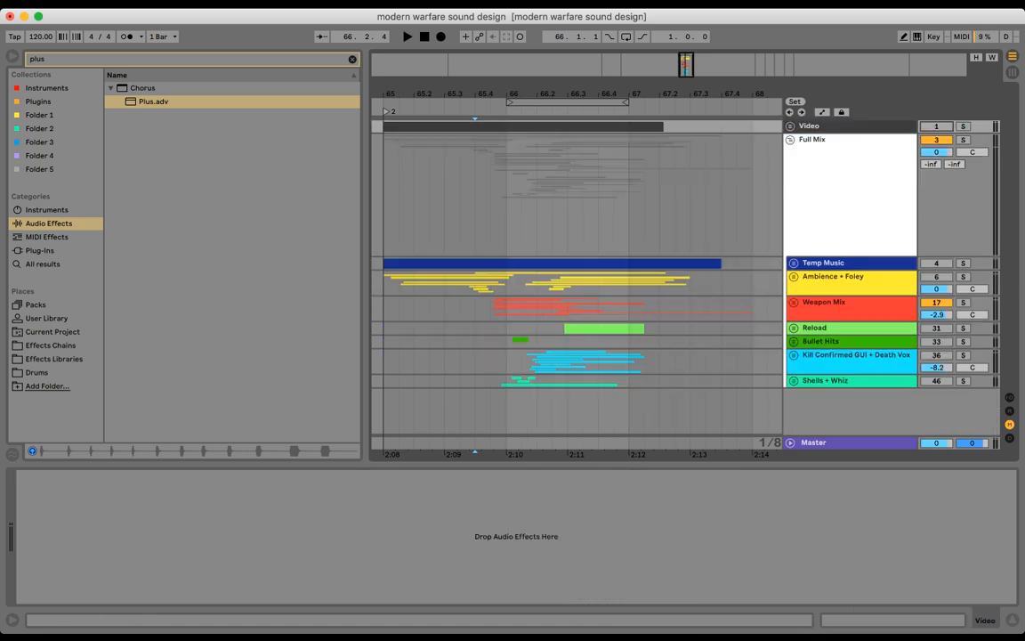
{"action": "scroll", "coordinate": [576, 267], "scroll_direction": "left", "scroll_amount": 1}
{"action": "scroll", "coordinate": [576, 267], "scroll_direction": "right", "scroll_amount": 1}
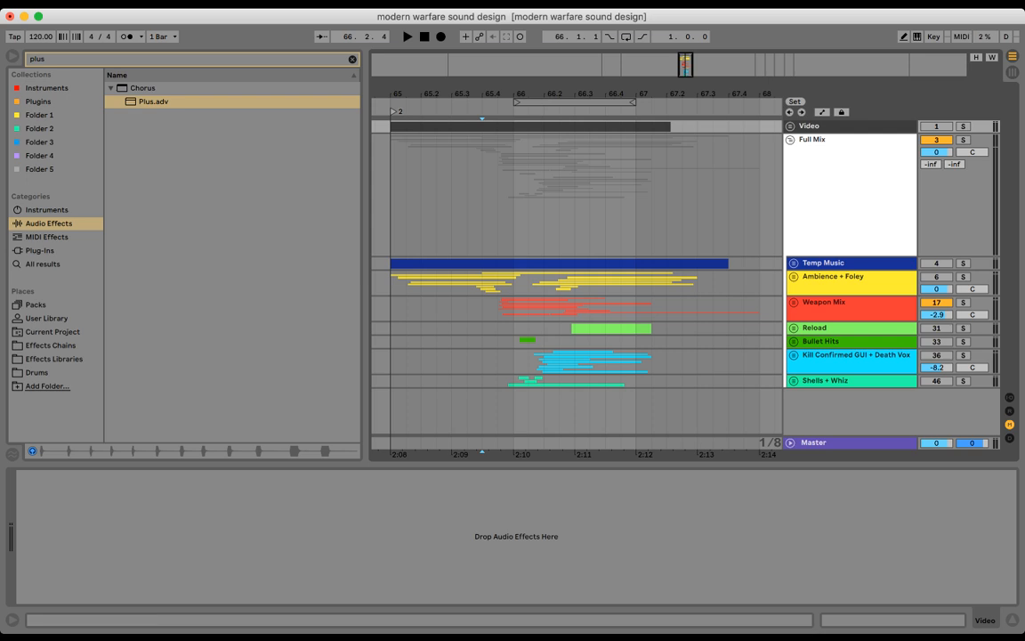
- Show the Weapon Mix group's effects and activate EQ Eight
{"action": "double_click", "coordinate": [825, 303]}
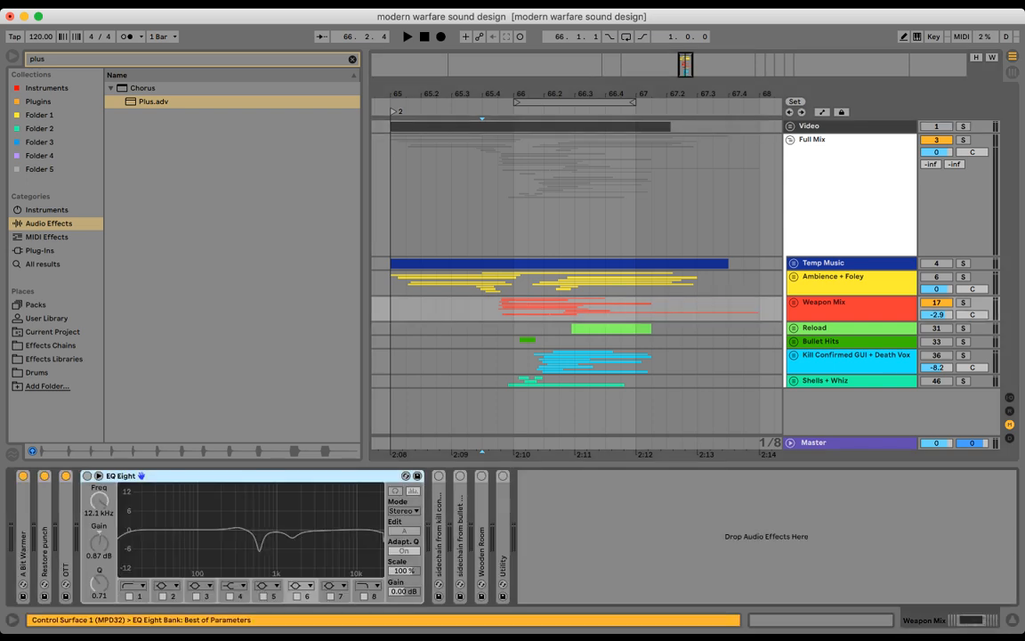
{"action": "left_click", "coordinate": [87, 476]}
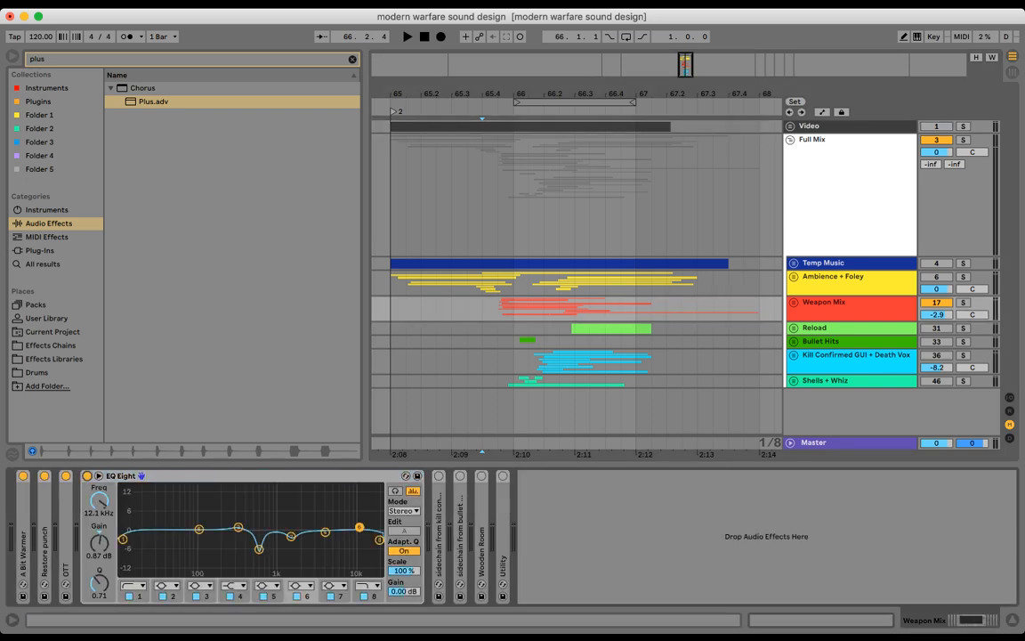
- Try boosting EQ Eight's band 3 at 599 Hz to about 7.4 dB, audition the burst, and undo the boost
{"action": "left_click", "coordinate": [259, 549]}
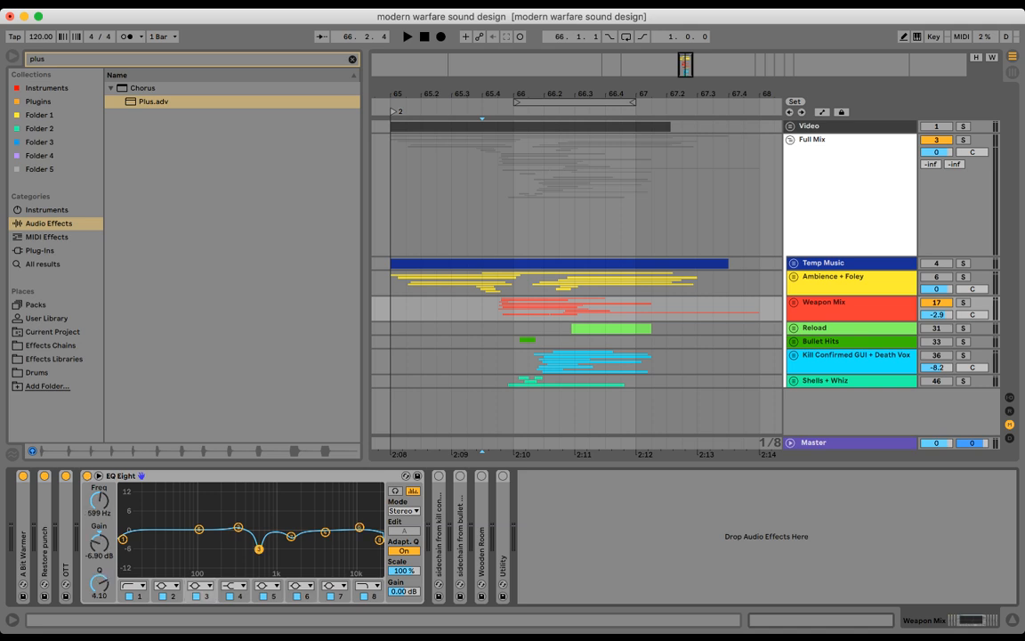
{"action": "left_click_drag", "start_coordinate": [259, 549], "coordinate": [259, 508]}
{"action": "key", "text": "space"}
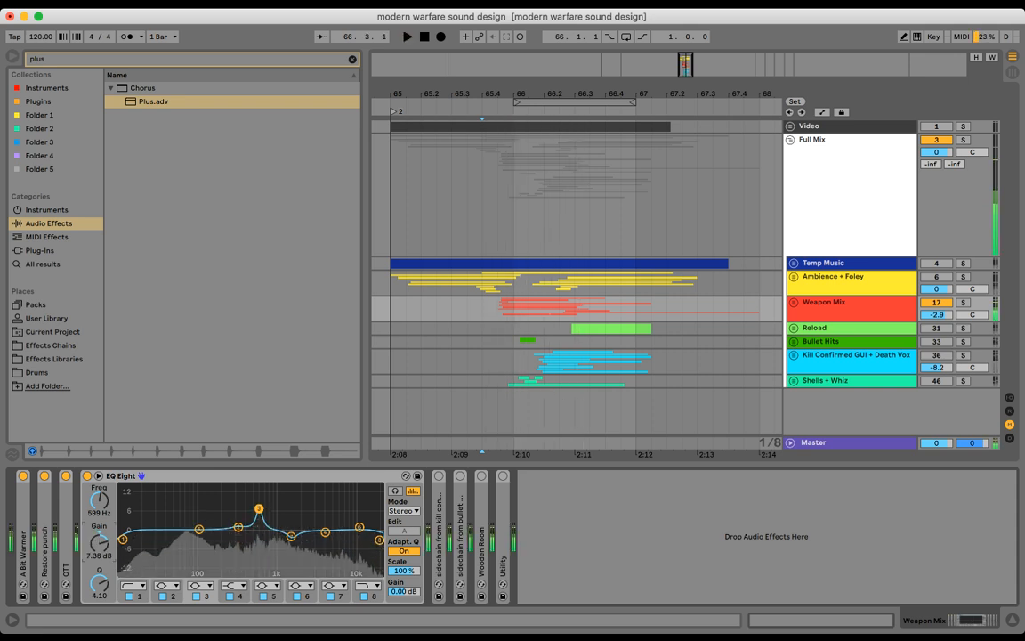
{"action": "key", "text": "space"}
{"action": "key", "text": "super+z"}
{"action": "key", "text": "space"}
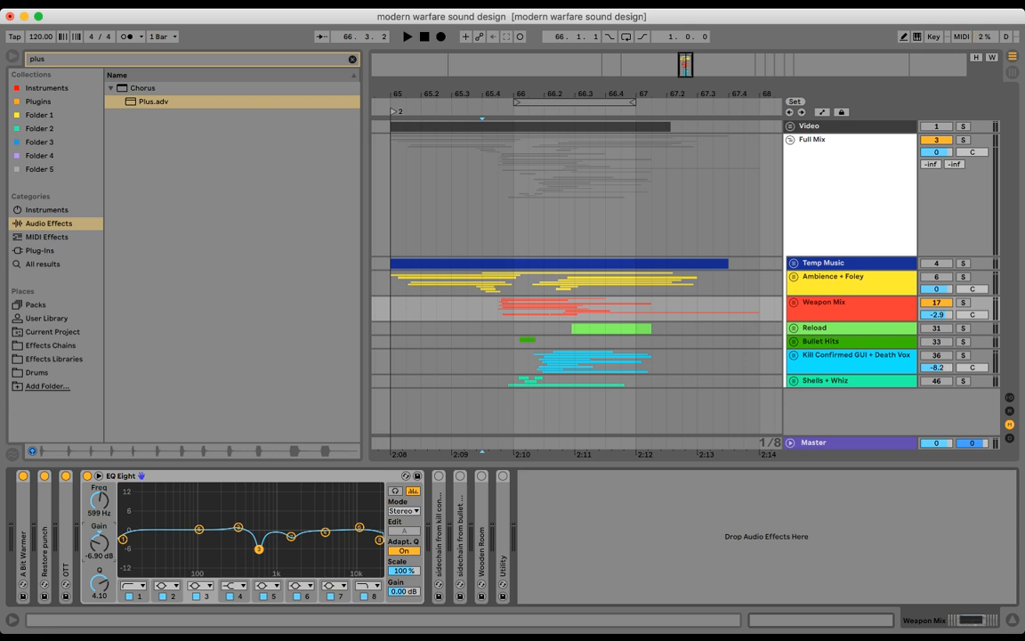
- Try cutting EQ Eight's band 5 at 100 Hz to -4.29 dB with a Q of 3.06, and undo the band changes
{"action": "mouse_move", "coordinate": [198, 529]}
{"action": "left_mouse_down"}
{"action": "mouse_move", "coordinate": [193, 486]}
{"action": "mouse_move", "coordinate": [297, 485]}
{"action": "mouse_move", "coordinate": [172, 487]}
{"action": "mouse_move", "coordinate": [362, 486]}
{"action": "mouse_move", "coordinate": [135, 485]}
{"action": "mouse_move", "coordinate": [348, 487]}
{"action": "mouse_move", "coordinate": [164, 487]}
{"action": "mouse_move", "coordinate": [199, 487]}
{"action": "mouse_move", "coordinate": [200, 542]}
{"action": "left_mouse_up"}
{"action": "left_click_drag", "start_coordinate": [100, 583], "coordinate": [99, 559]}
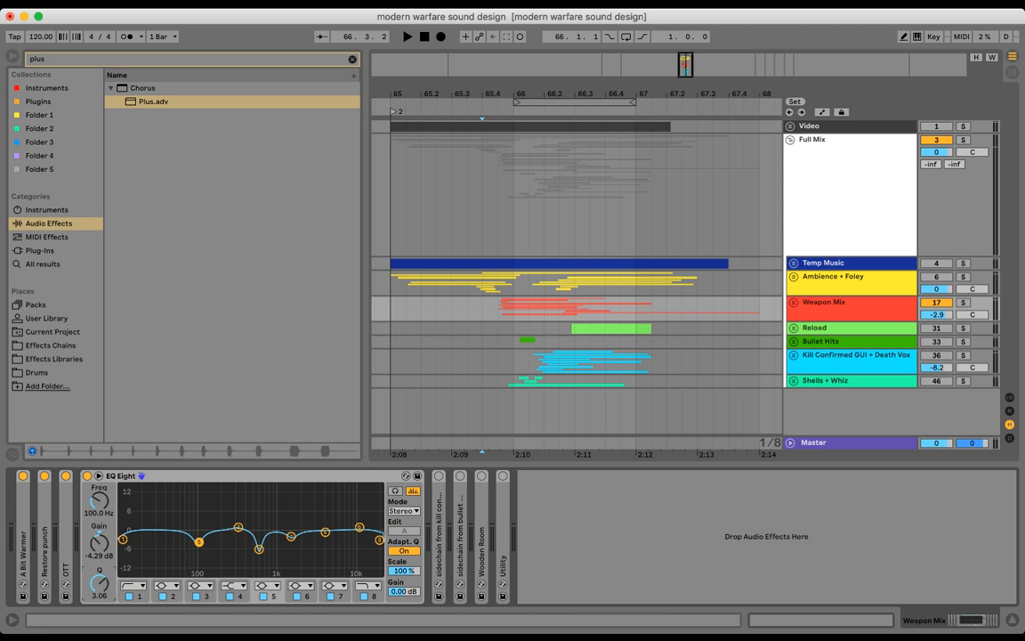
{"action": "key", "text": "super+z"}
{"action": "key", "text": "super+z"}
{"action": "key", "text": "super+z"}
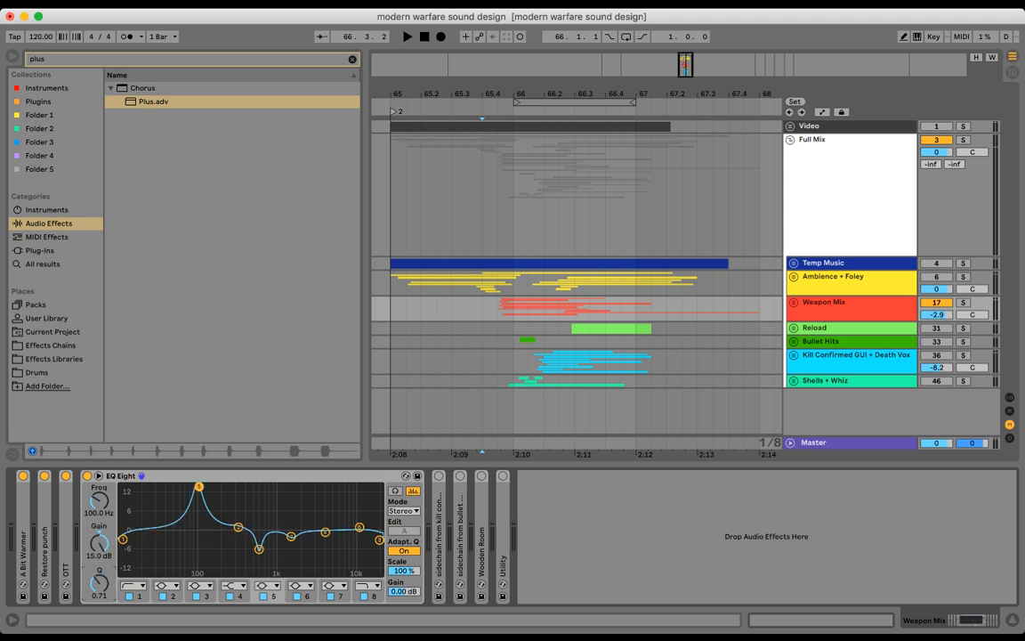
- Examine EQ Eight's bands 3, 7 and 6 in turn, nudging band 7 slightly higher in frequency
{"action": "left_click", "coordinate": [259, 549]}
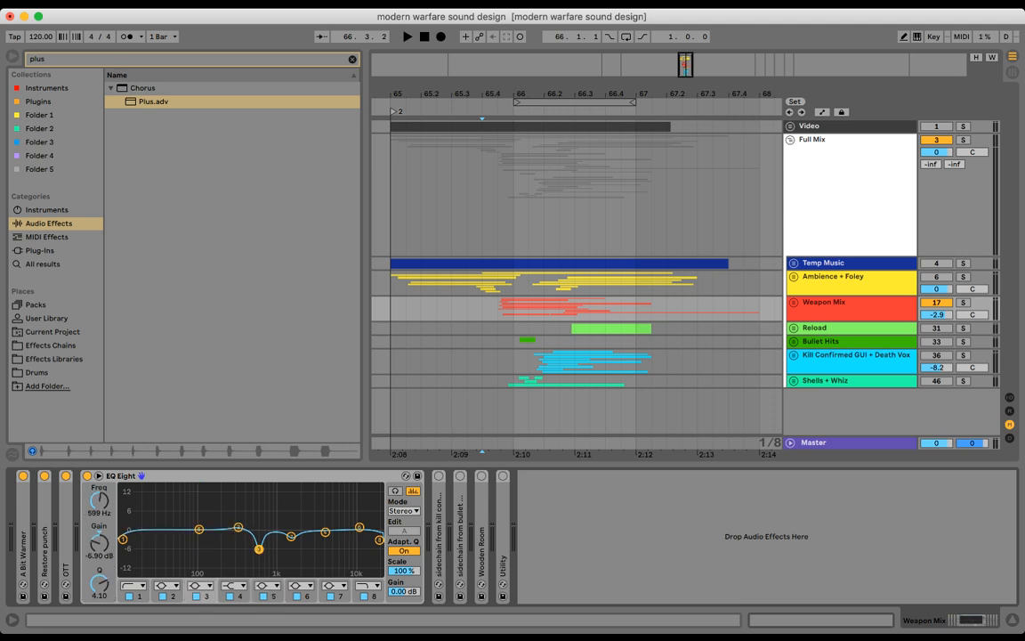
{"action": "left_click", "coordinate": [292, 537]}
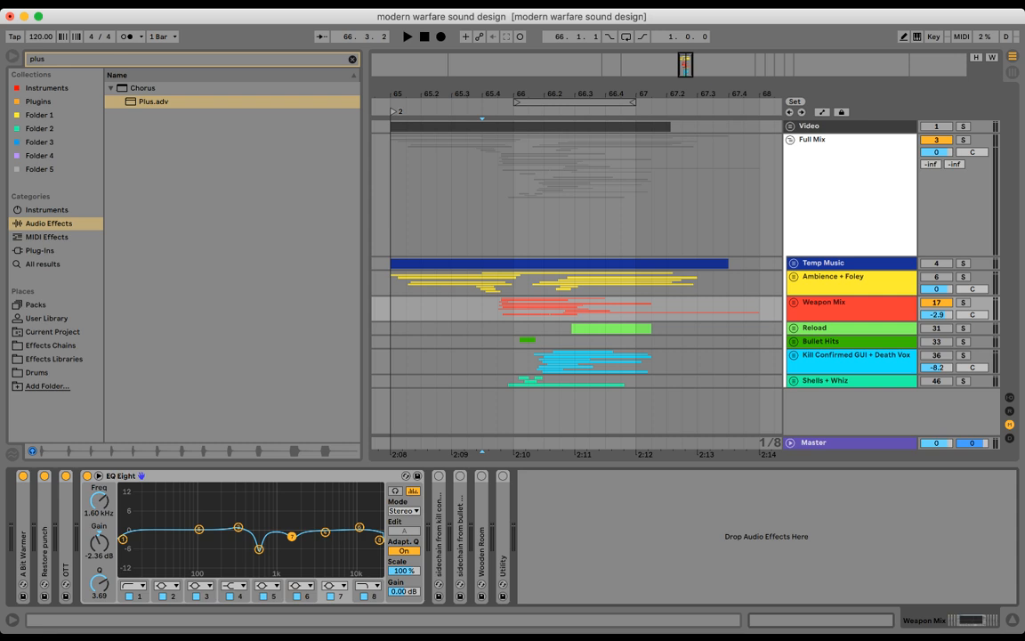
{"action": "left_click_drag", "start_coordinate": [292, 537], "coordinate": [293, 537]}
{"action": "left_click", "coordinate": [359, 527]}
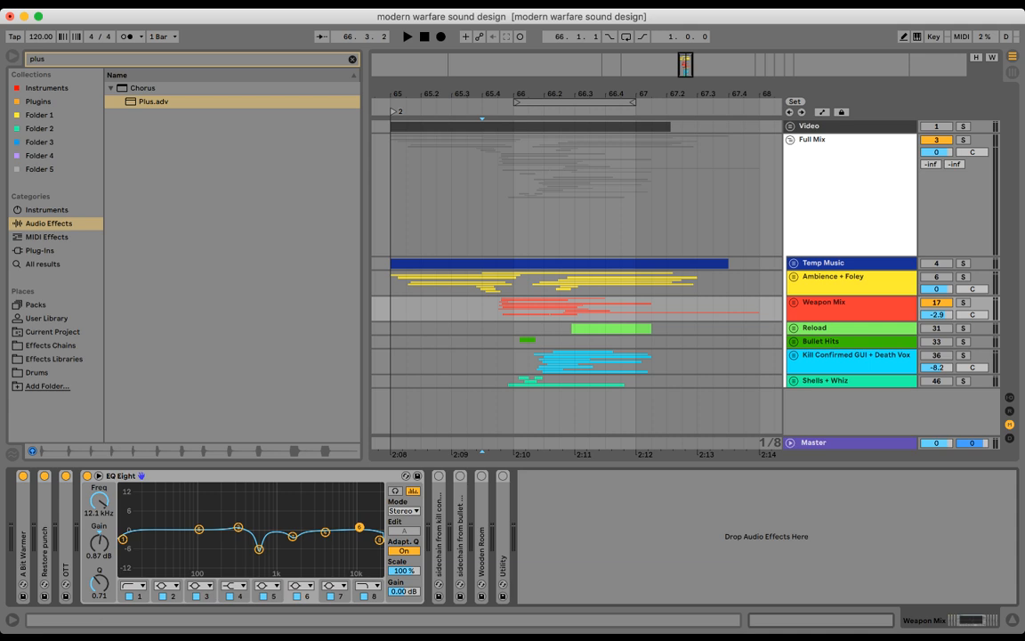
- Compare the Weapon Mix burst with EQ Eight off and on, leaving the device on and folded
{"action": "left_click", "coordinate": [87, 476]}
{"action": "key", "text": "space"}
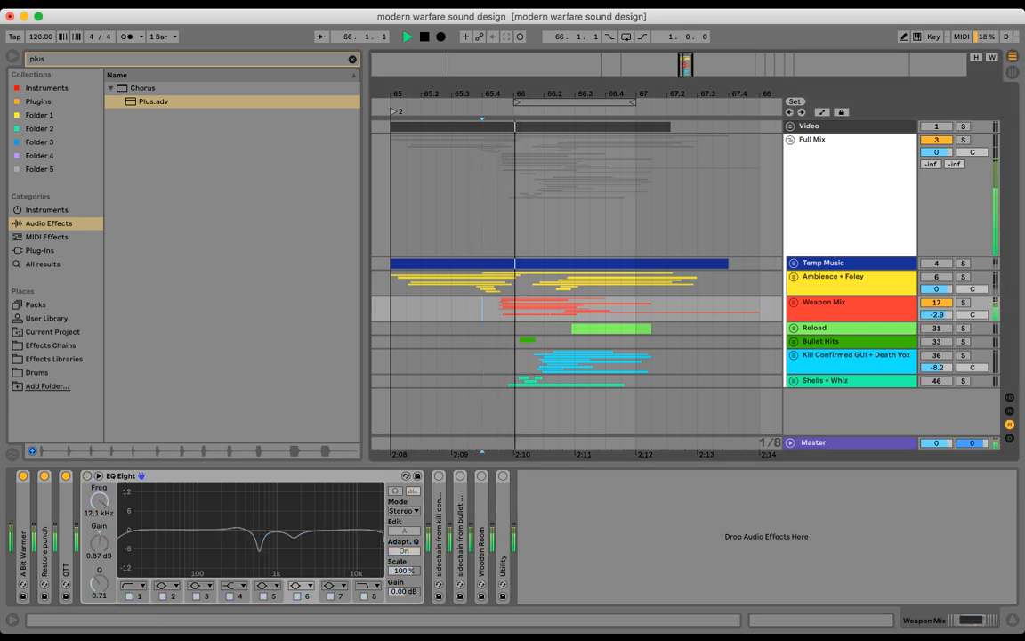
{"action": "key", "text": "space"}
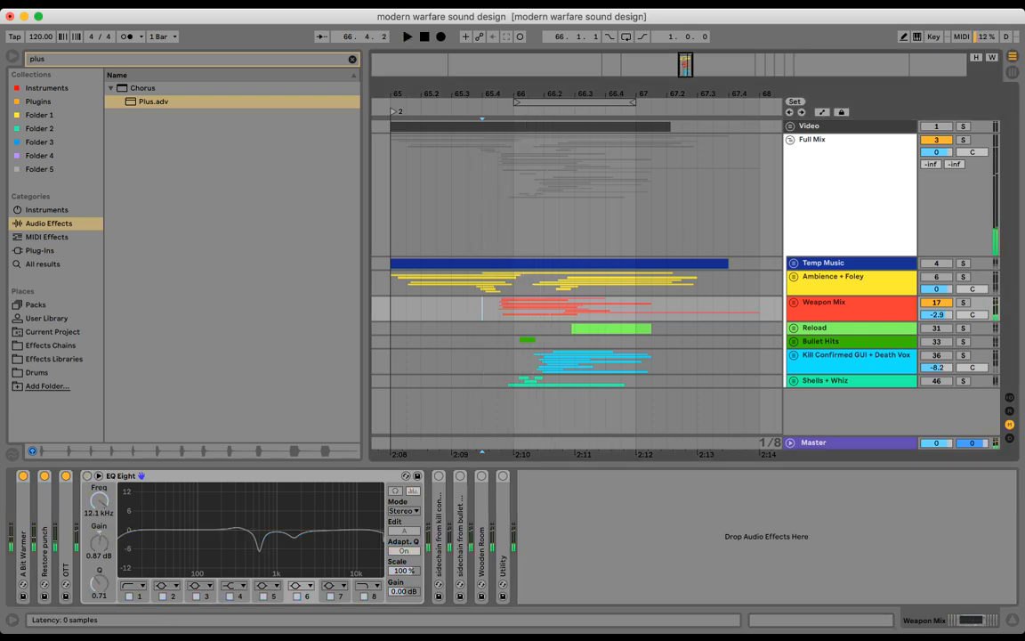
{"action": "left_click", "coordinate": [88, 476]}
{"action": "key", "text": "space"}
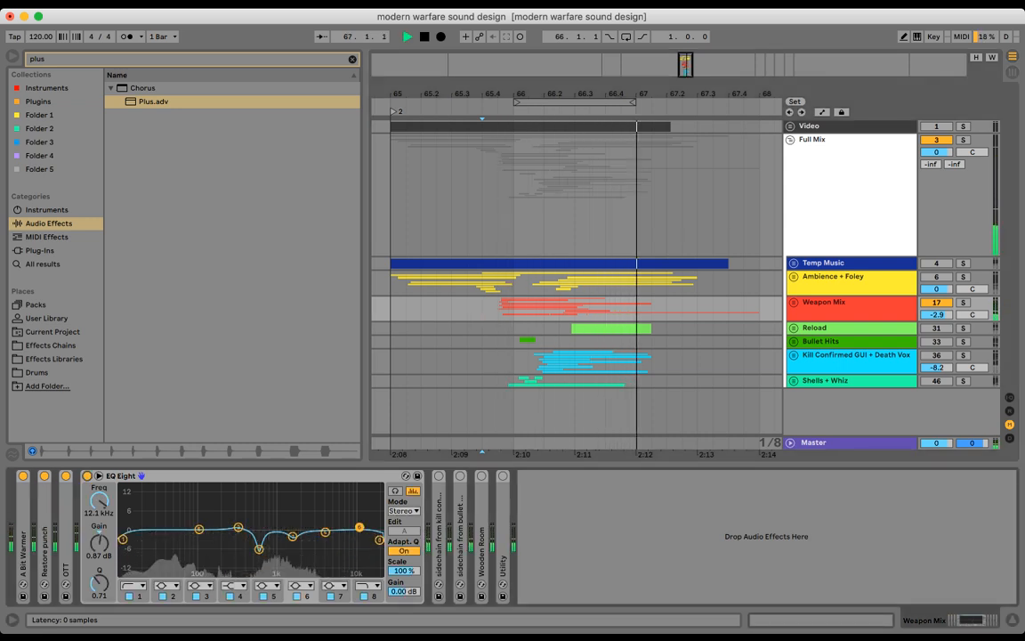
{"action": "key", "text": "space"}
{"action": "double_click", "coordinate": [121, 476]}
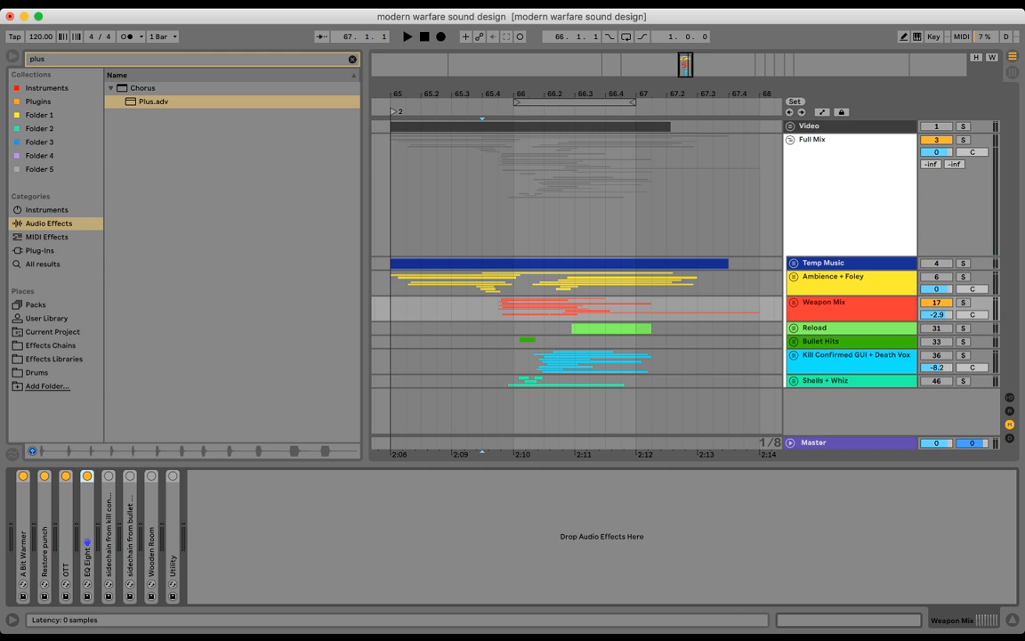
- Unfold the two Weapon Mix compressors, sidechain from kill confirmed gui and sidechain from bullet hit gui
{"action": "double_click", "coordinate": [108, 530]}
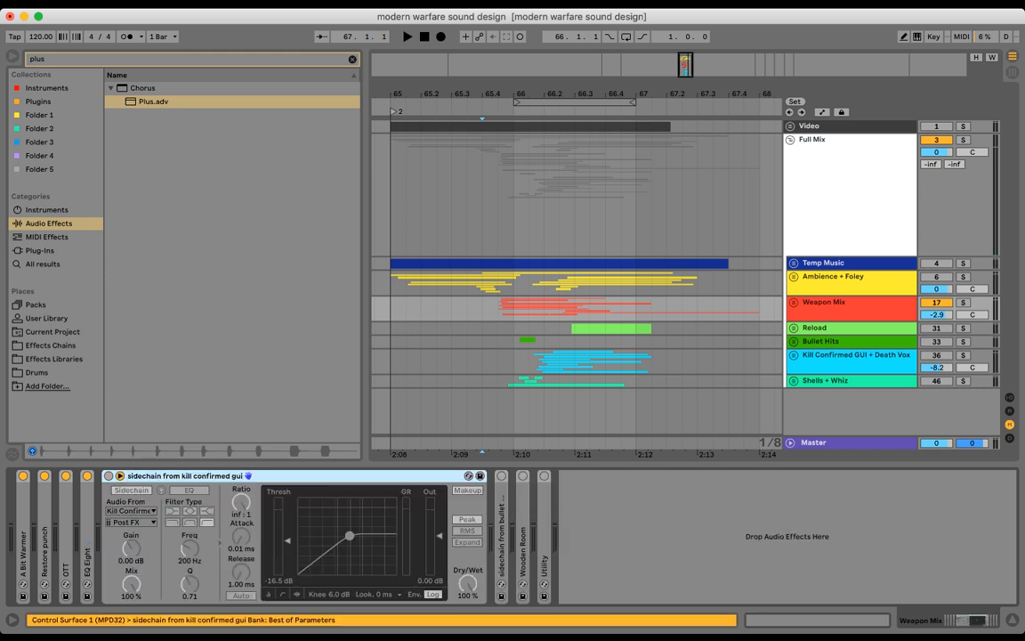
{"action": "double_click", "coordinate": [502, 531]}
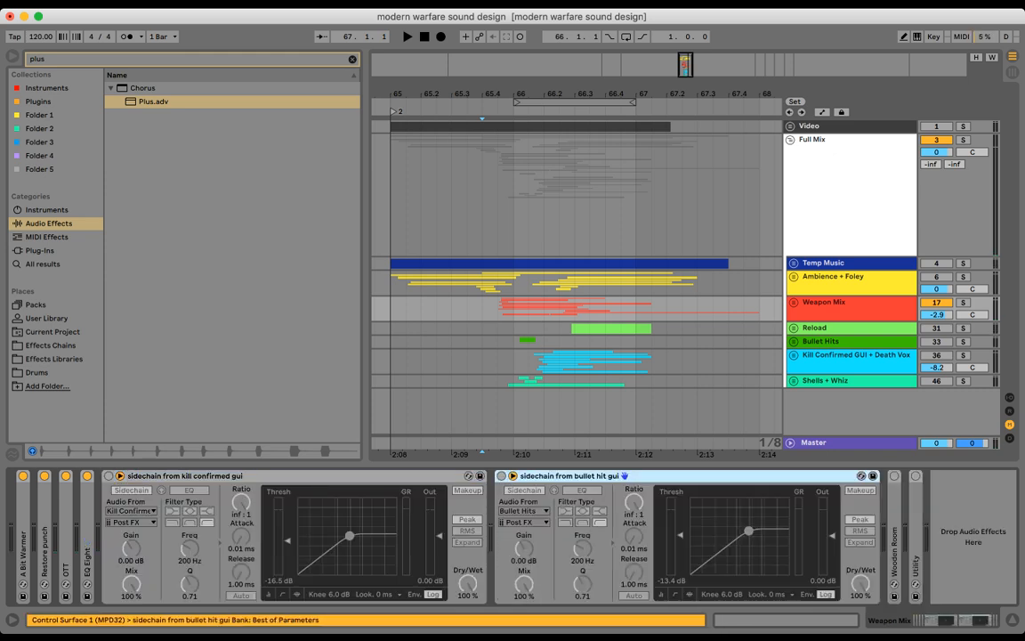
{"action": "left_click", "coordinate": [249, 475]}
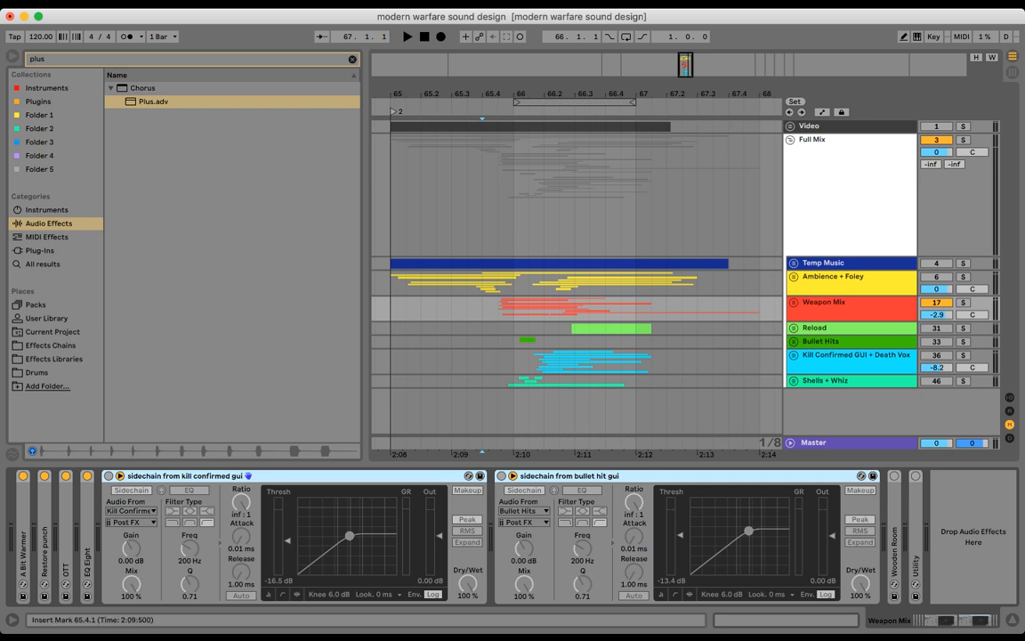
- Look at the sidechain source groups Kill Confirmed GUI + Death Vox and Bullet Hits, and return to the Weapon Mix compressors
{"action": "left_click", "coordinate": [855, 356]}
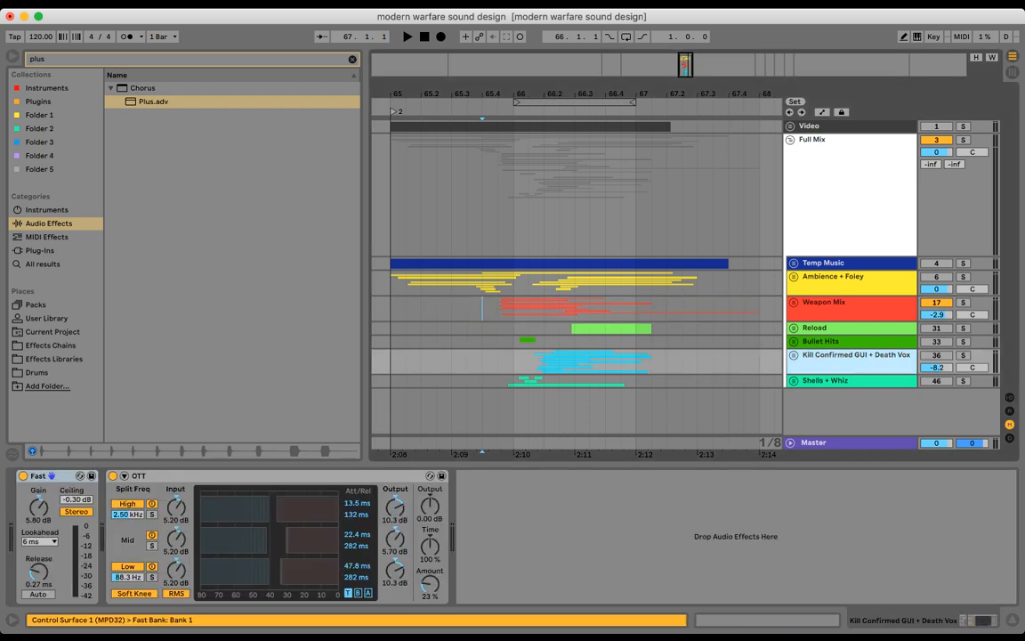
{"action": "left_click", "coordinate": [822, 342]}
{"action": "left_click", "coordinate": [826, 303]}
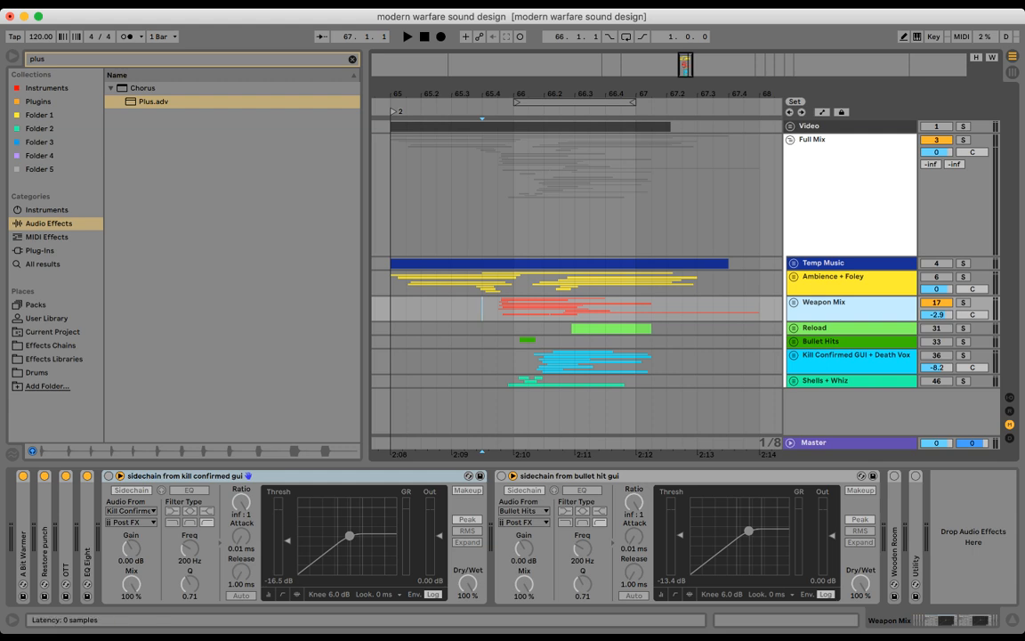
{"action": "left_click", "coordinate": [267, 476]}
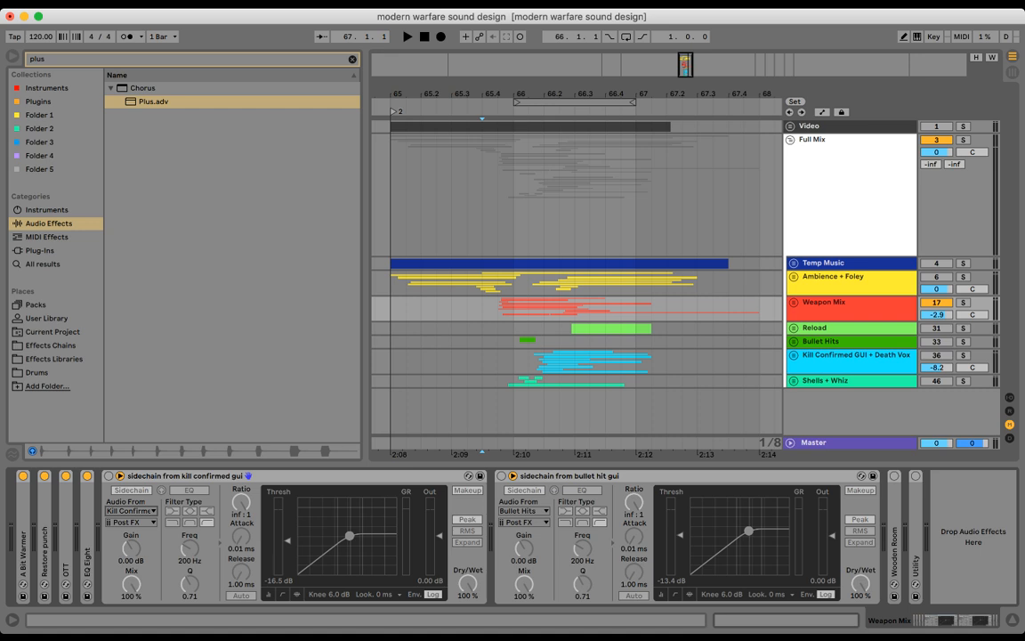
- Turn on the sidechain from kill confirmed gui compressor and audition the burst twice from 65.4.1
{"action": "left_click", "coordinate": [109, 476]}
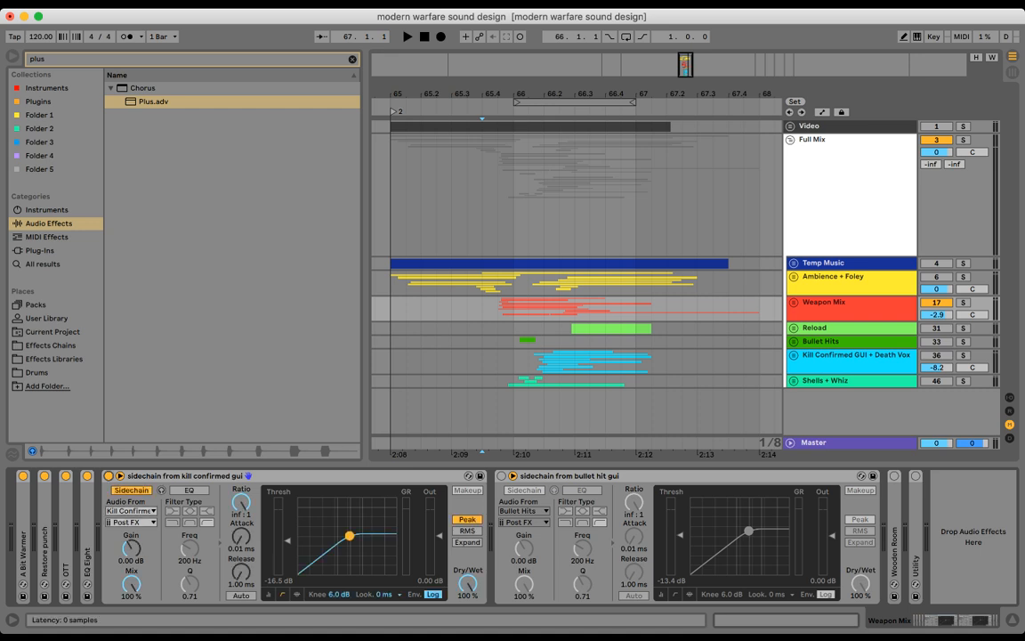
{"action": "left_click", "coordinate": [482, 329]}
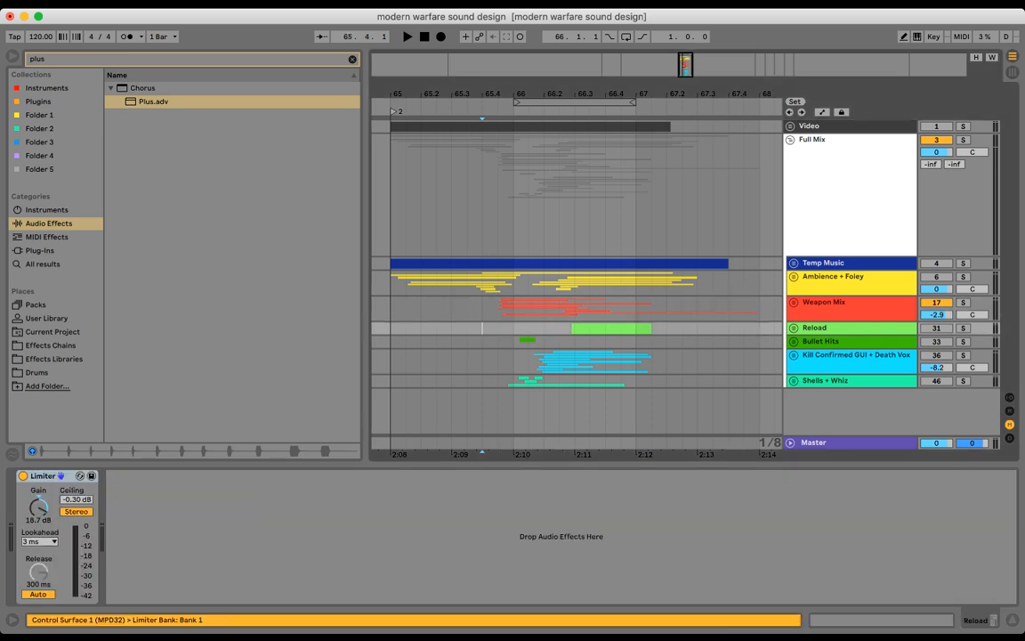
{"action": "left_click", "coordinate": [836, 303]}
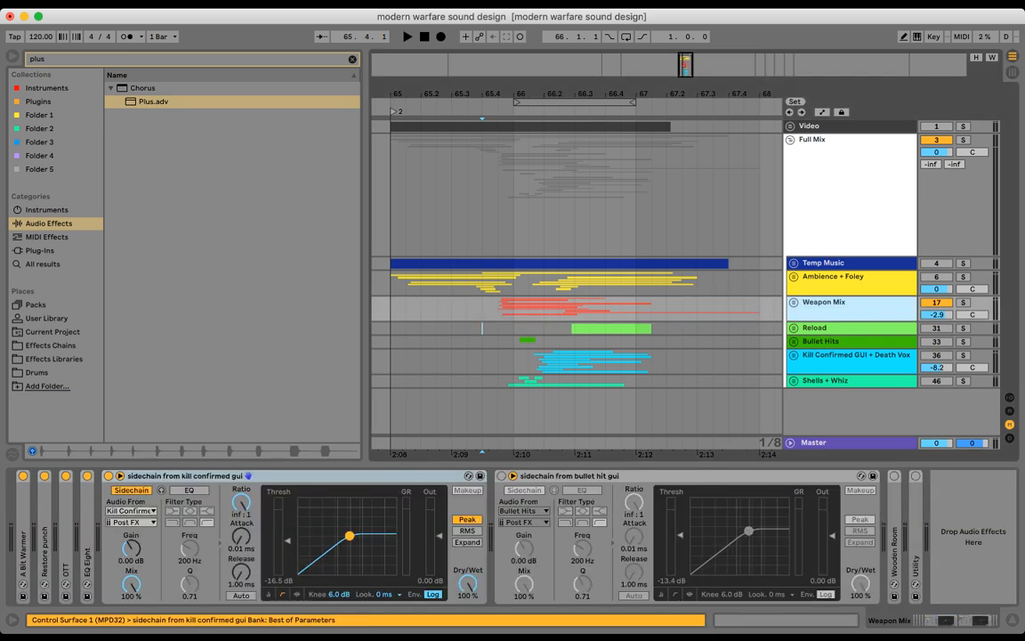
{"action": "key", "text": "space"}
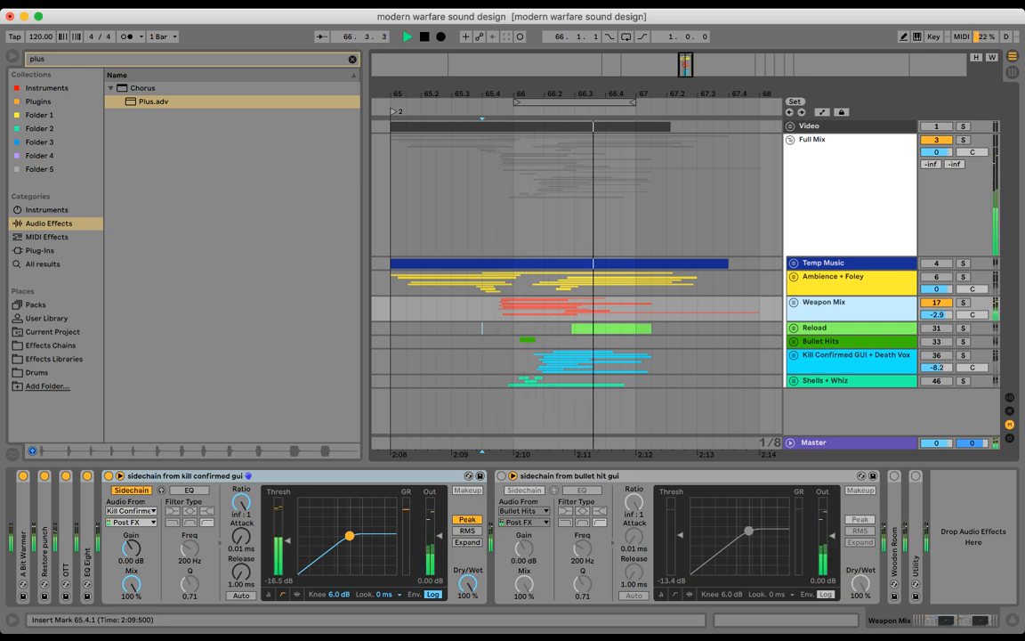
{"action": "key", "text": "space"}
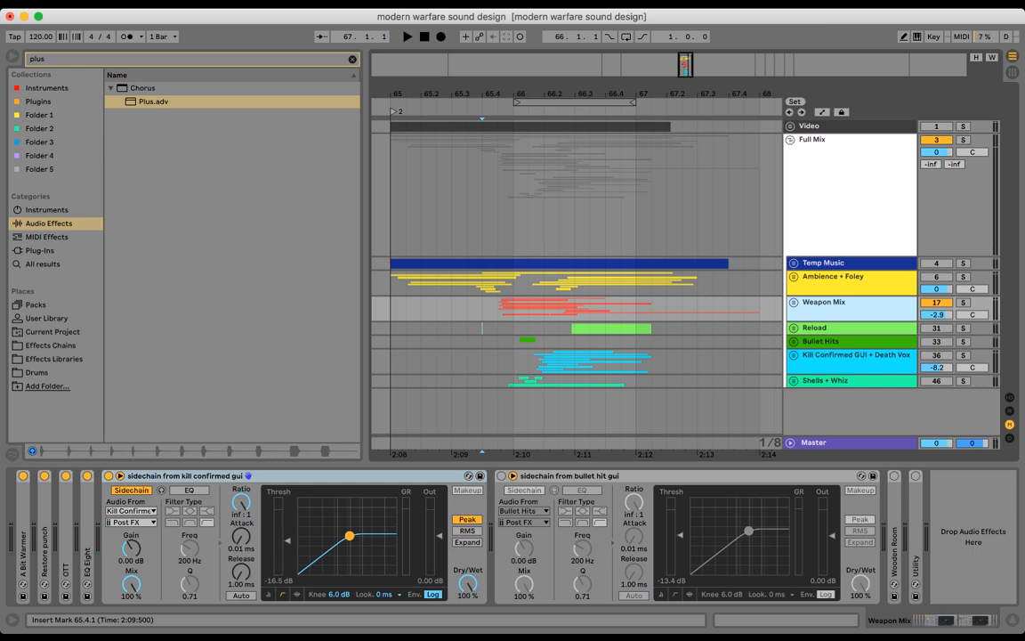
{"action": "key", "text": "space"}
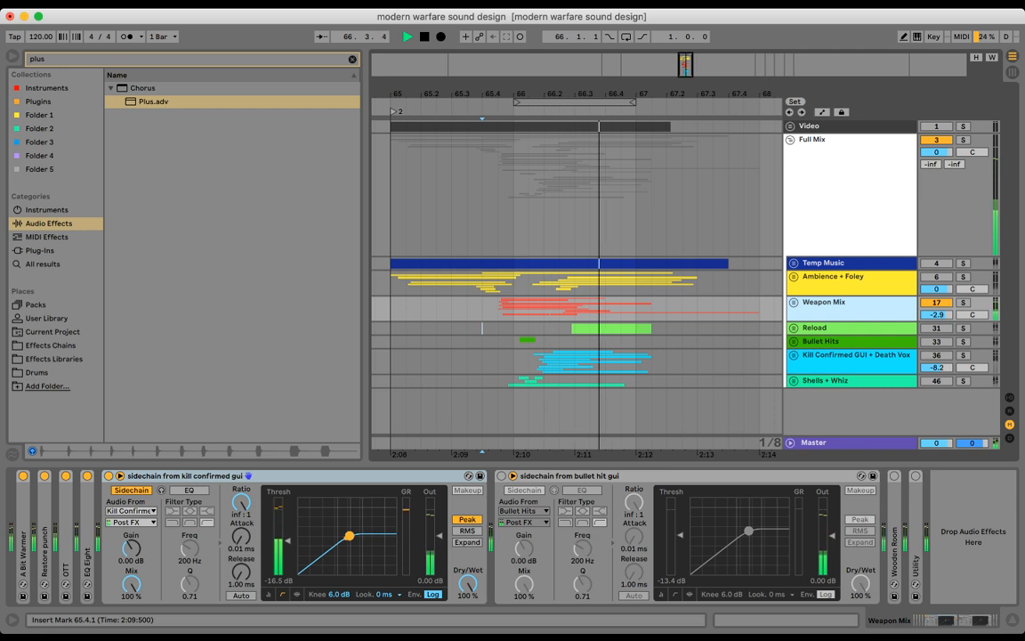
{"action": "key", "text": "space"}
- Mark the Kill Confirmed GUI + Death Vox clips, check the Ambience + Foley compressor, and return to the Weapon Mix effects
{"action": "left_click_drag", "start_coordinate": [528, 362], "coordinate": [678, 362]}
{"action": "left_click", "coordinate": [850, 278]}
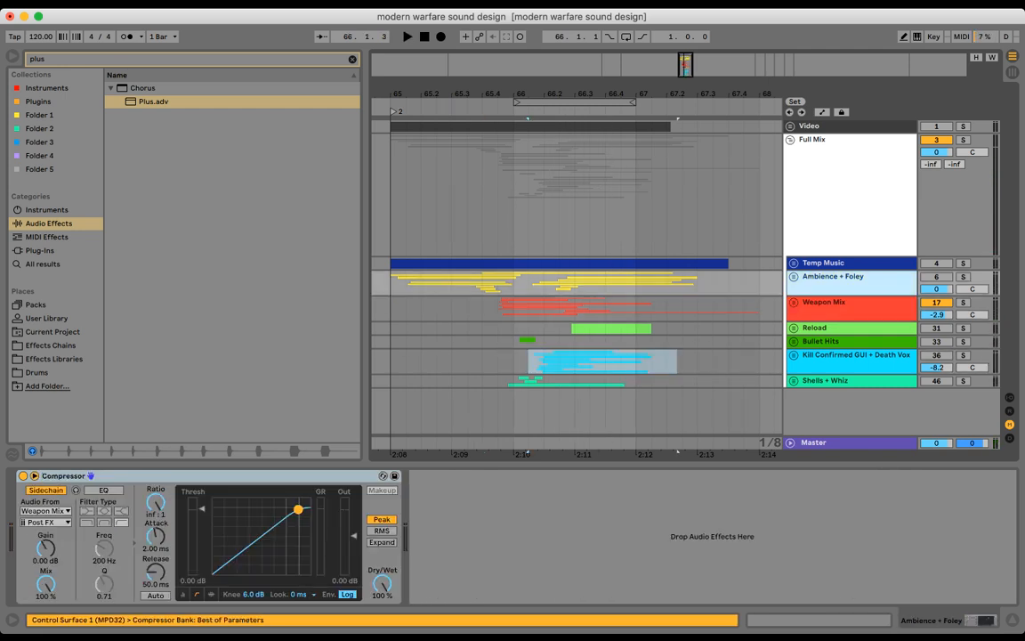
{"action": "left_click", "coordinate": [849, 305]}
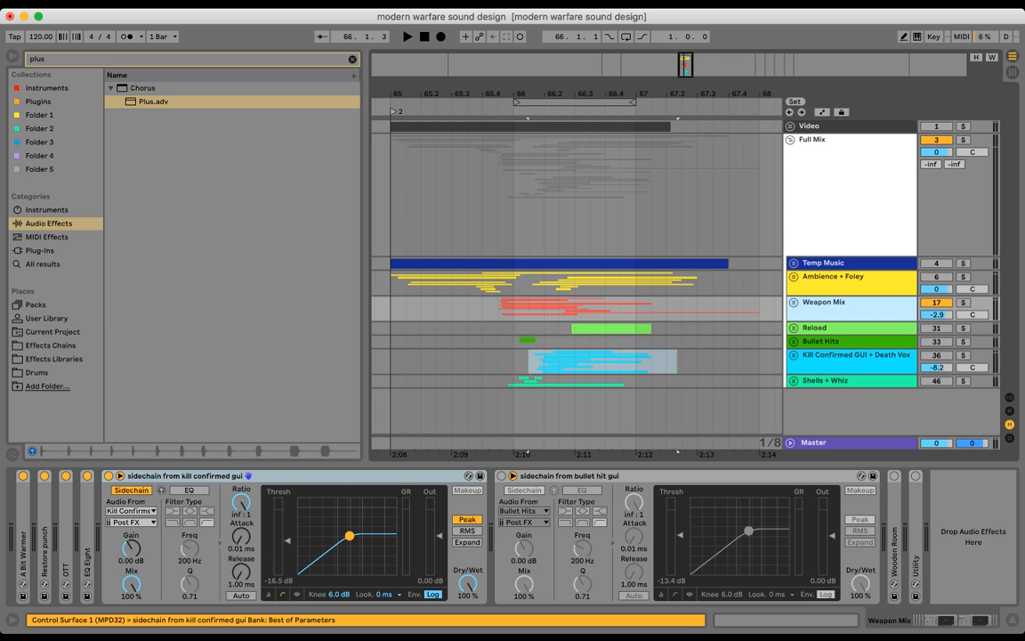
- Turn on the sidechain from bullet hit gui compressor, audition the burst from 66.1.1, and reselect the Weapon Mix group
{"action": "left_click", "coordinate": [501, 476]}
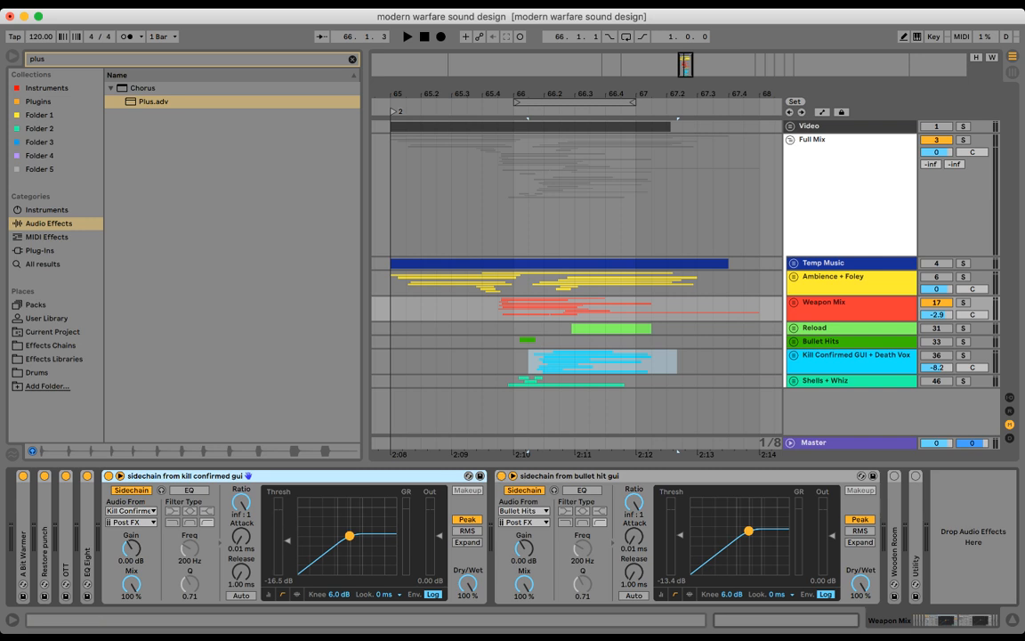
{"action": "left_click", "coordinate": [569, 476]}
{"action": "key", "text": "space"}
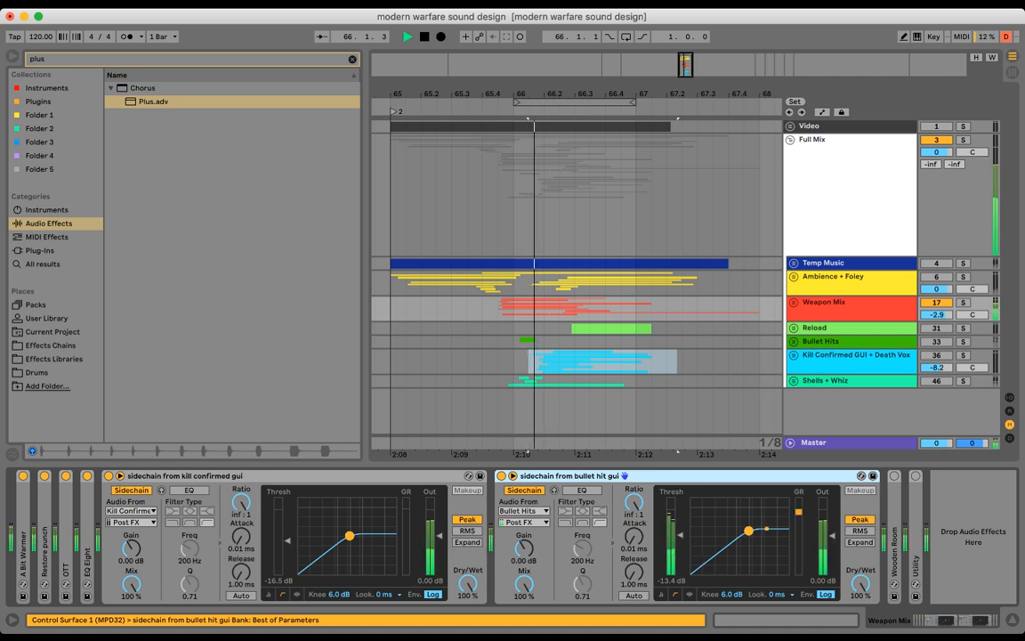
{"action": "key", "text": "space"}
{"action": "left_click", "coordinate": [513, 342]}
{"action": "key", "text": "space"}
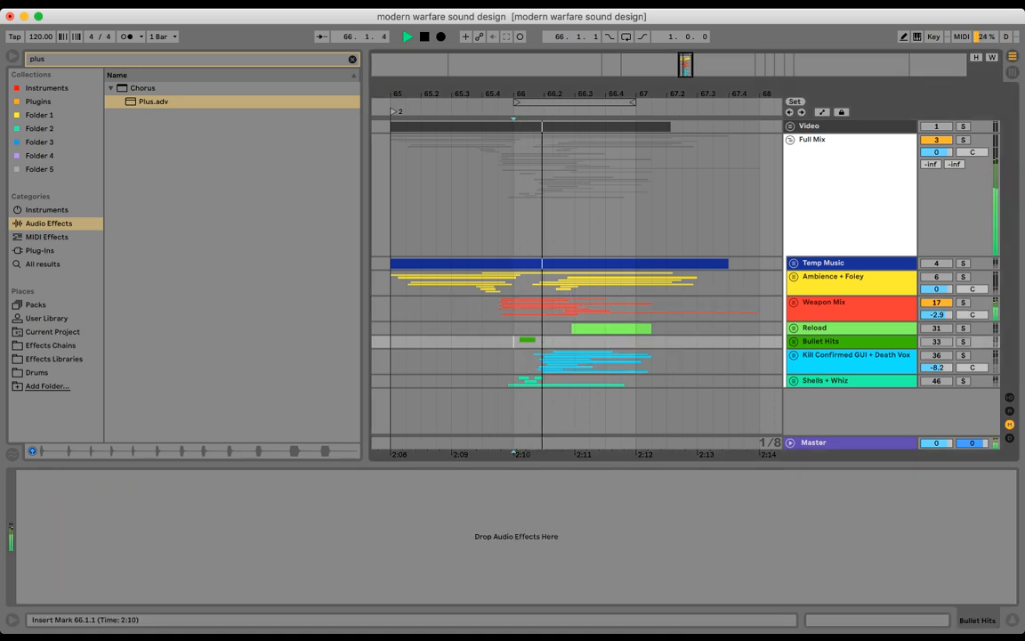
{"action": "key", "text": "space"}
{"action": "left_click", "coordinate": [824, 303]}
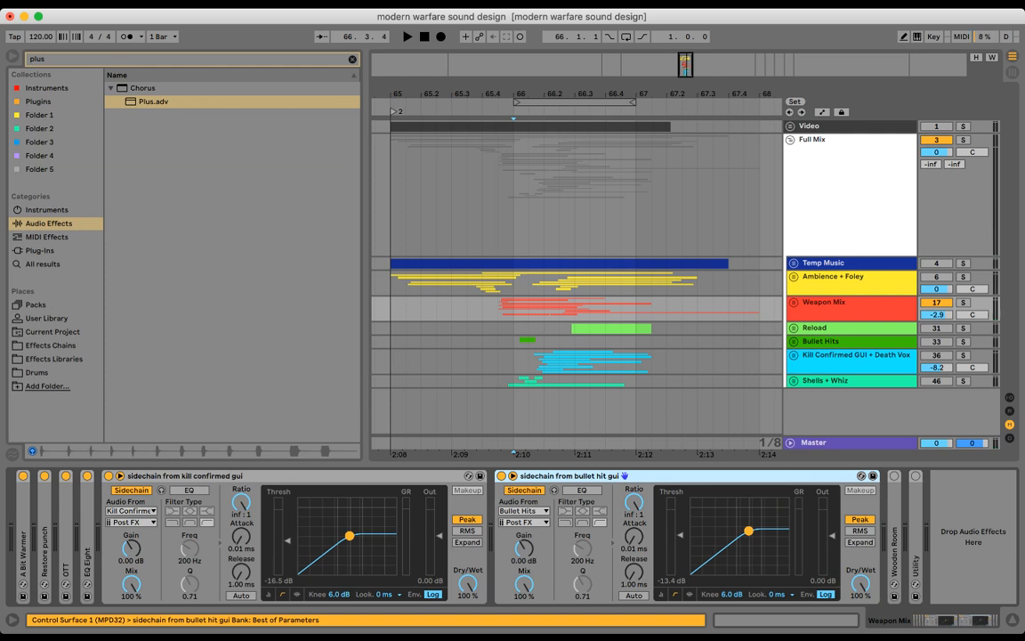
- Fold both sidechain compressors to show Wooden Room unfolded, and select the Weapon Mix range from 65.1.1 to 68.1.1
{"action": "double_click", "coordinate": [214, 476]}
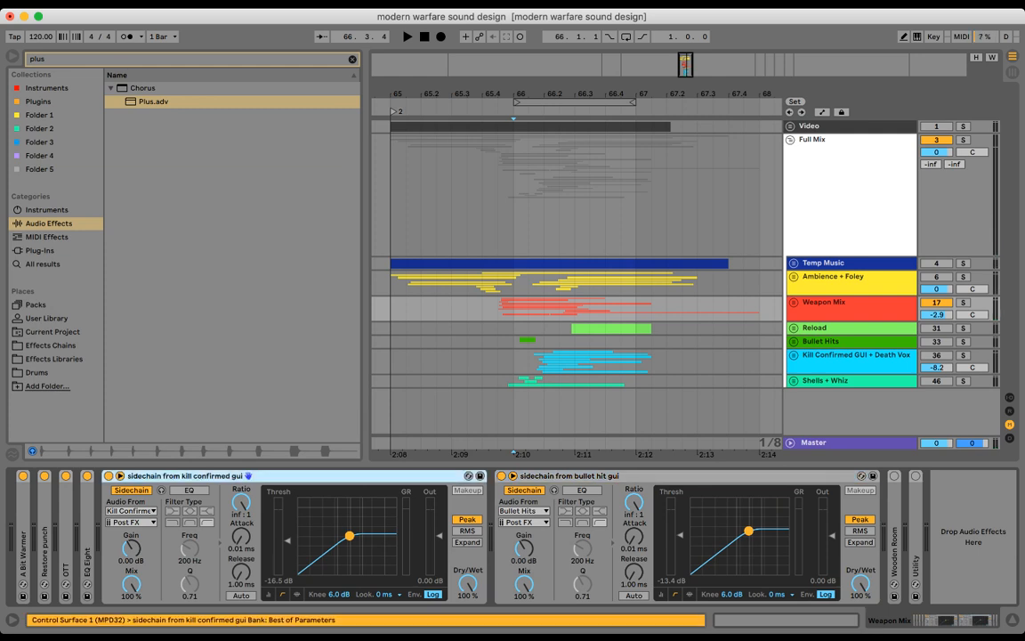
{"action": "double_click", "coordinate": [214, 476]}
{"action": "double_click", "coordinate": [152, 516]}
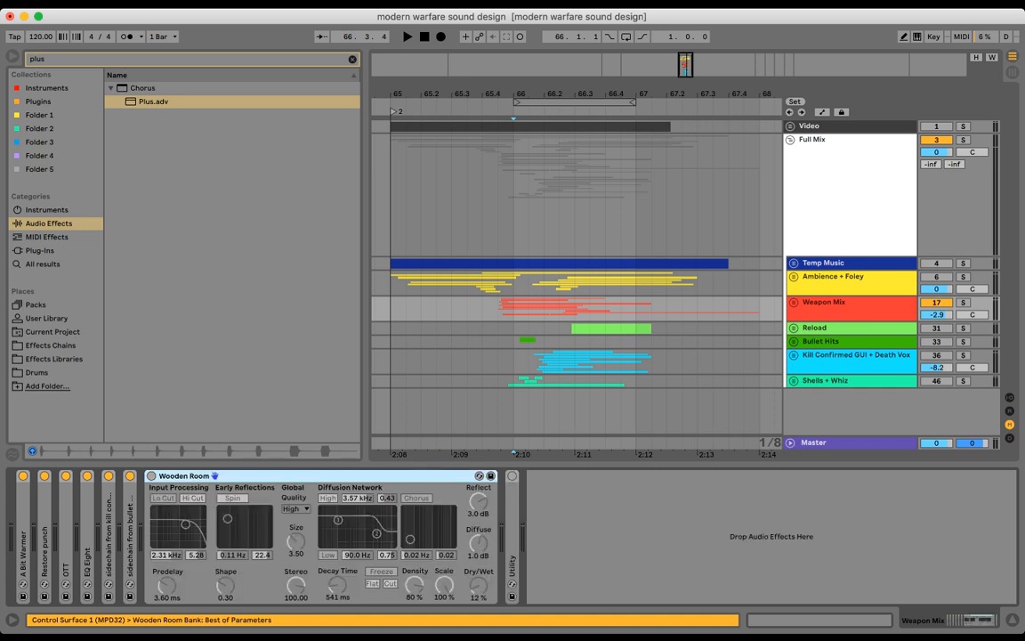
{"action": "left_click_drag", "start_coordinate": [390, 308], "coordinate": [759, 308]}
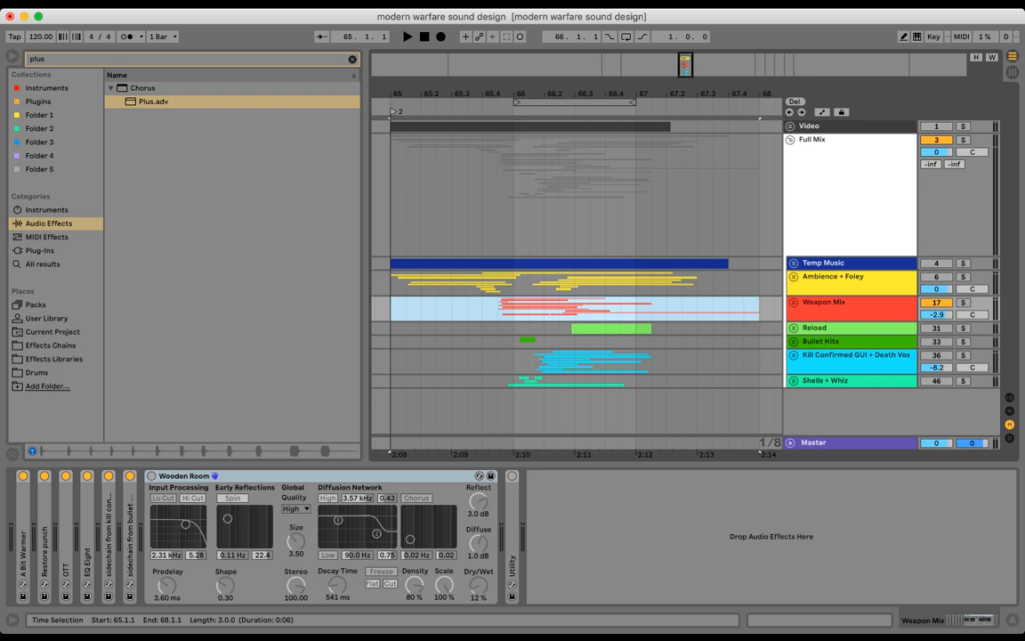
- Show the automation lanes, unfold the Weapon Mix group to check its device automation, and restore the folded view without automation
{"action": "left_click", "coordinate": [130, 530]}
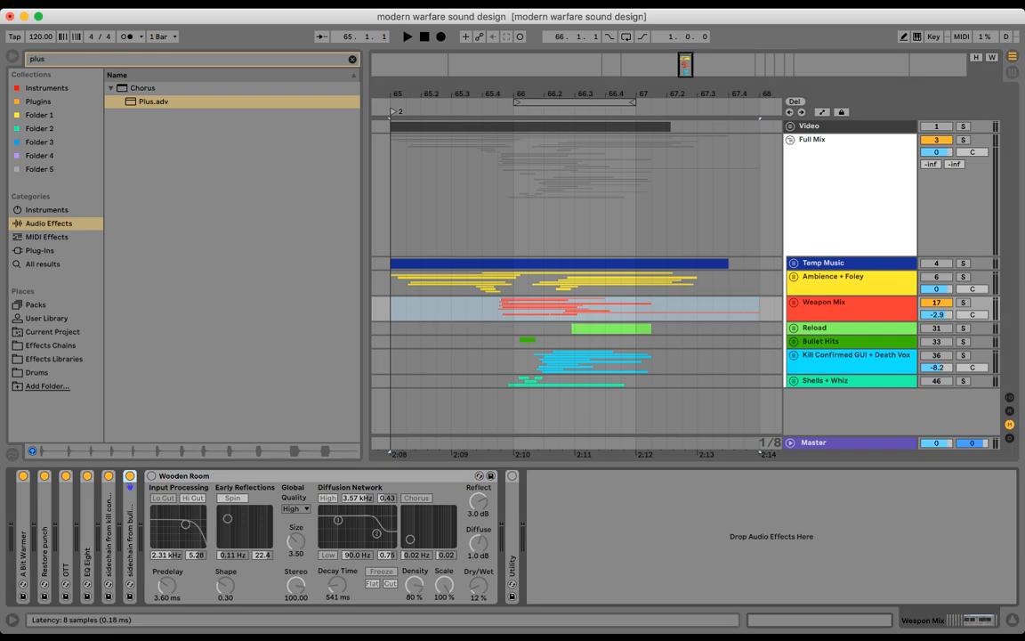
{"action": "left_click", "coordinate": [215, 475]}
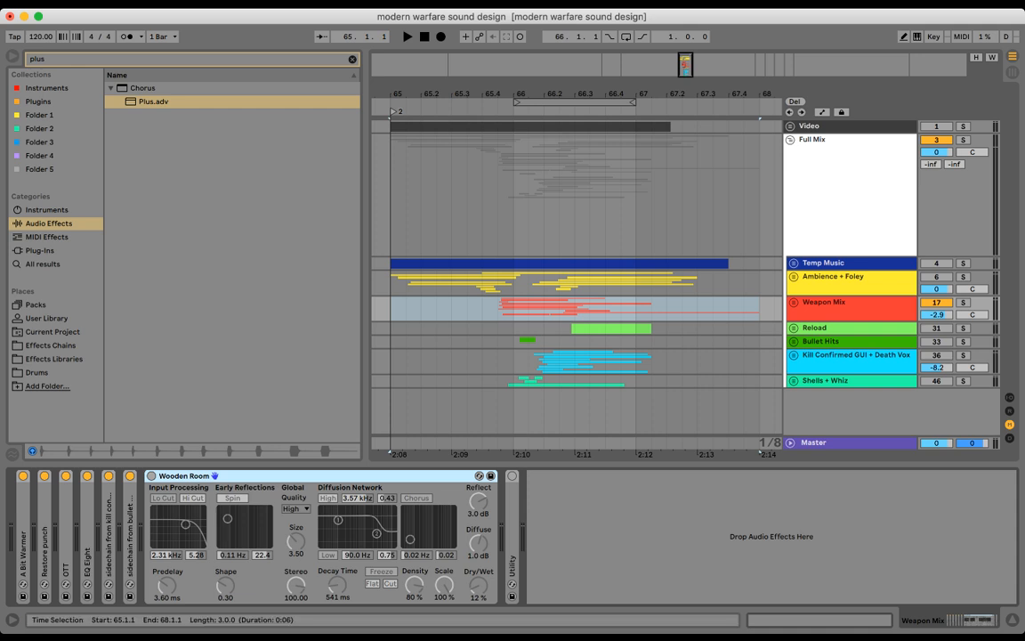
{"action": "key", "text": "a"}
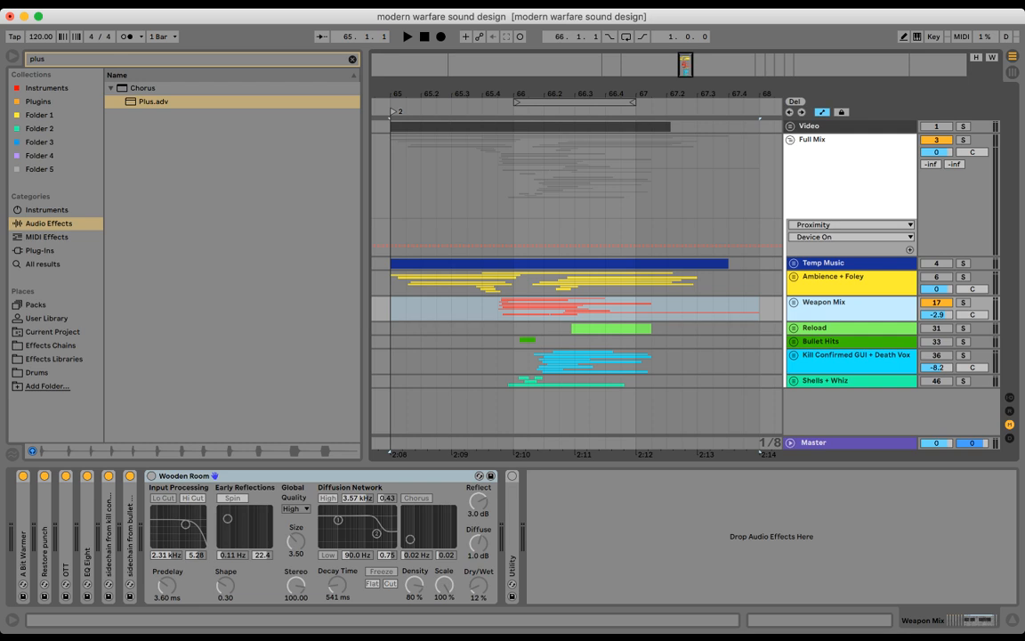
{"action": "left_click", "coordinate": [793, 303]}
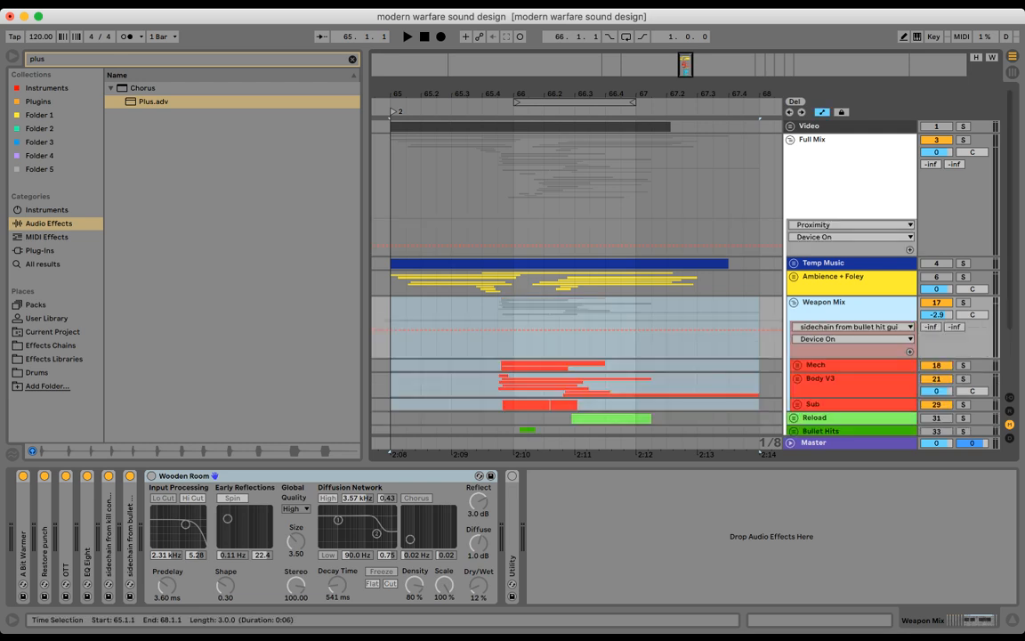
{"action": "scroll", "coordinate": [794, 303], "scroll_direction": "down", "scroll_amount": 1}
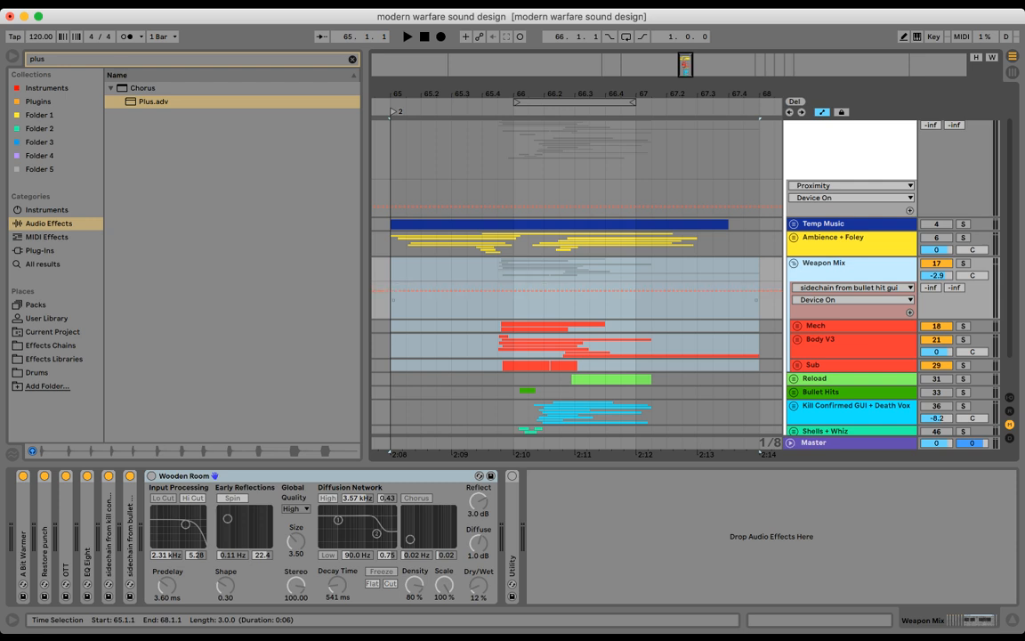
{"action": "key", "text": "a"}
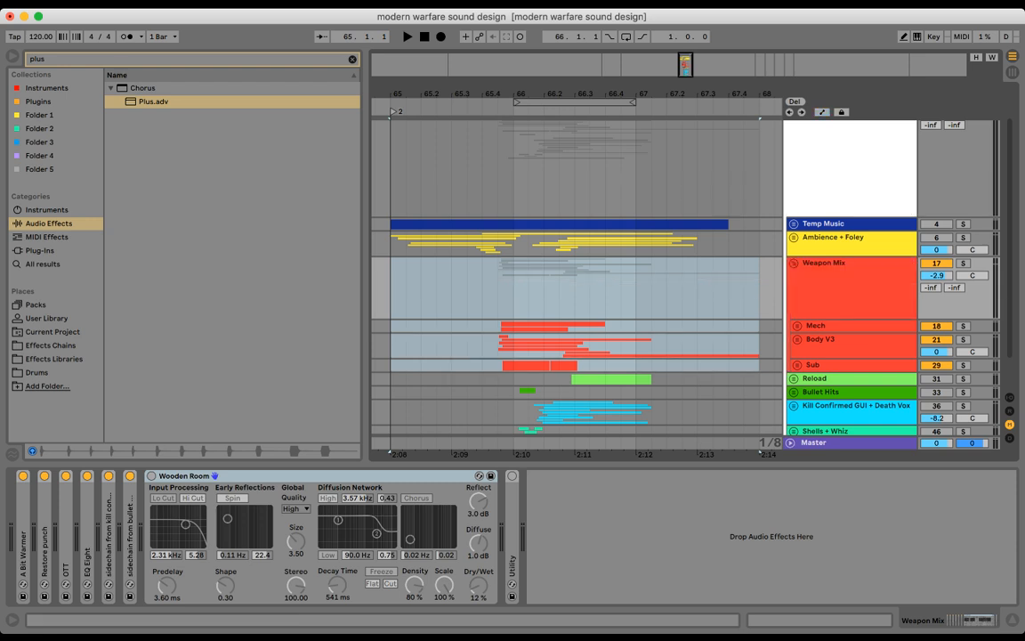
{"action": "key", "text": "u"}
{"action": "left_click", "coordinate": [837, 307]}
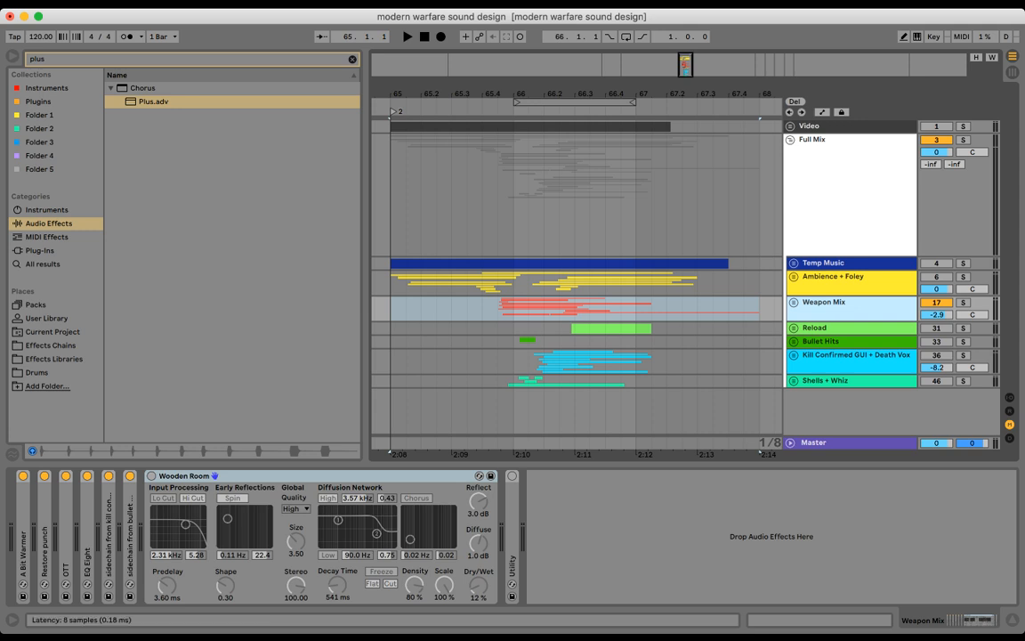
- Turn on Wooden Room on the Weapon Mix group, set Decay Time to 2.64 s and Dry/Wet to 100 %, and audition the burst
{"action": "left_click", "coordinate": [214, 475]}
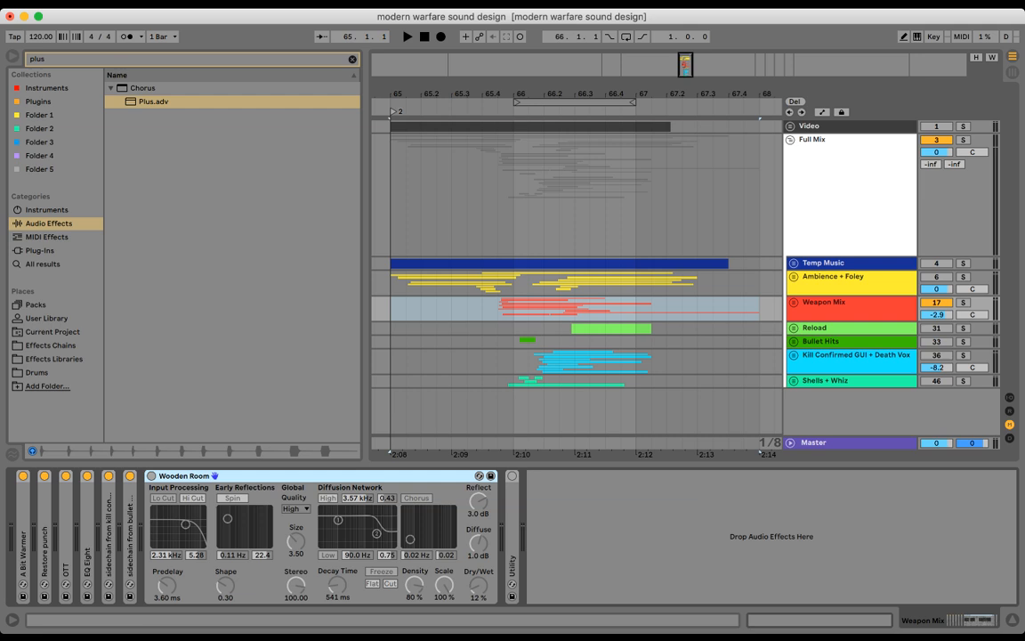
{"action": "left_click", "coordinate": [151, 476]}
{"action": "left_click_drag", "start_coordinate": [338, 585], "coordinate": [338, 542]}
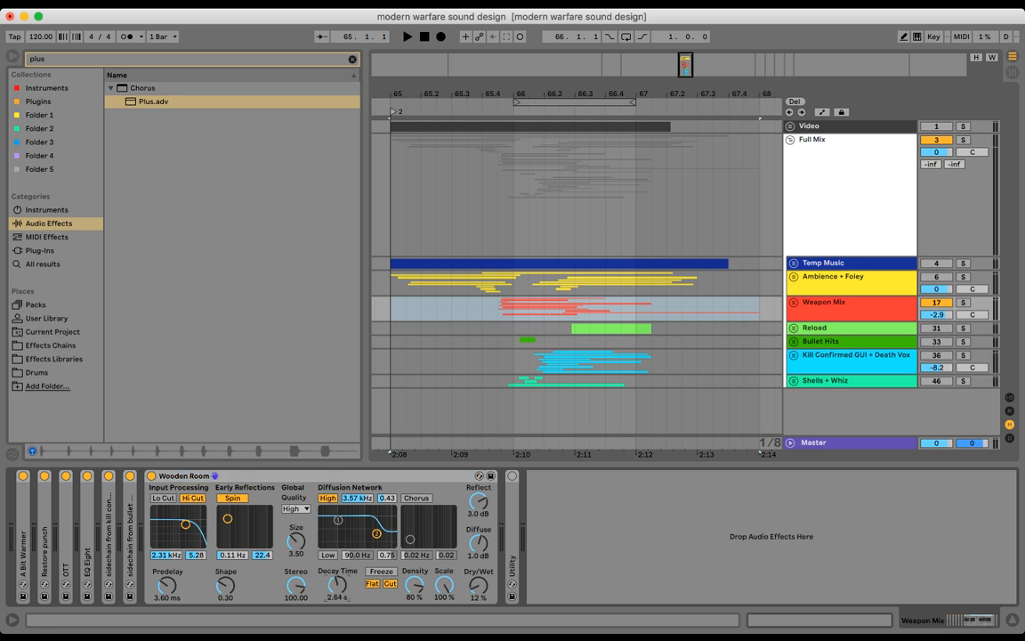
{"action": "left_click_drag", "start_coordinate": [479, 584], "coordinate": [479, 538]}
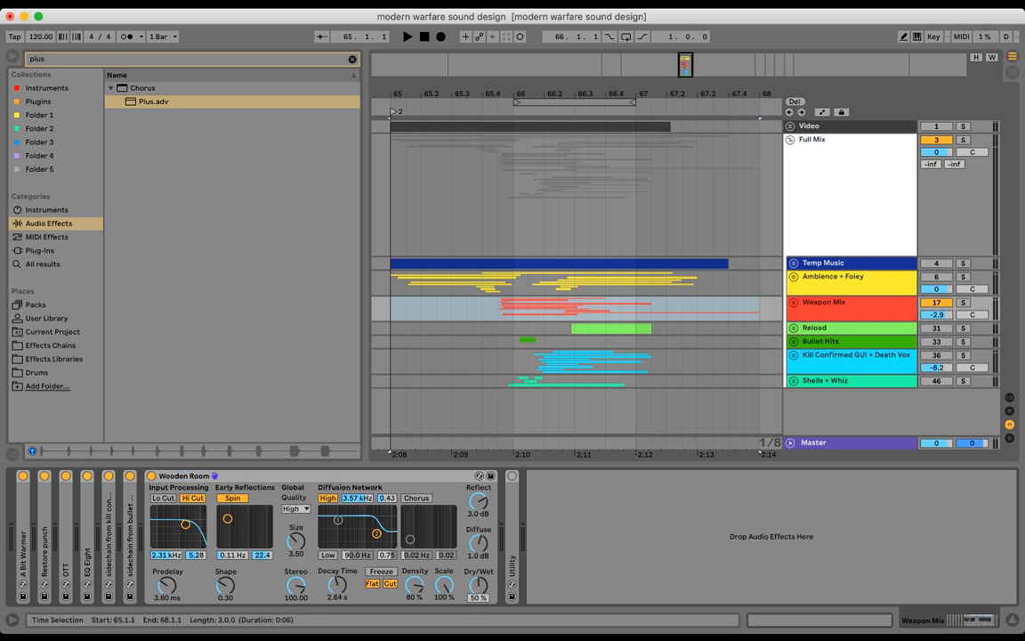
{"action": "left_click", "coordinate": [824, 303]}
{"action": "left_click_drag", "start_coordinate": [479, 585], "coordinate": [478, 525]}
{"action": "key", "text": "space"}
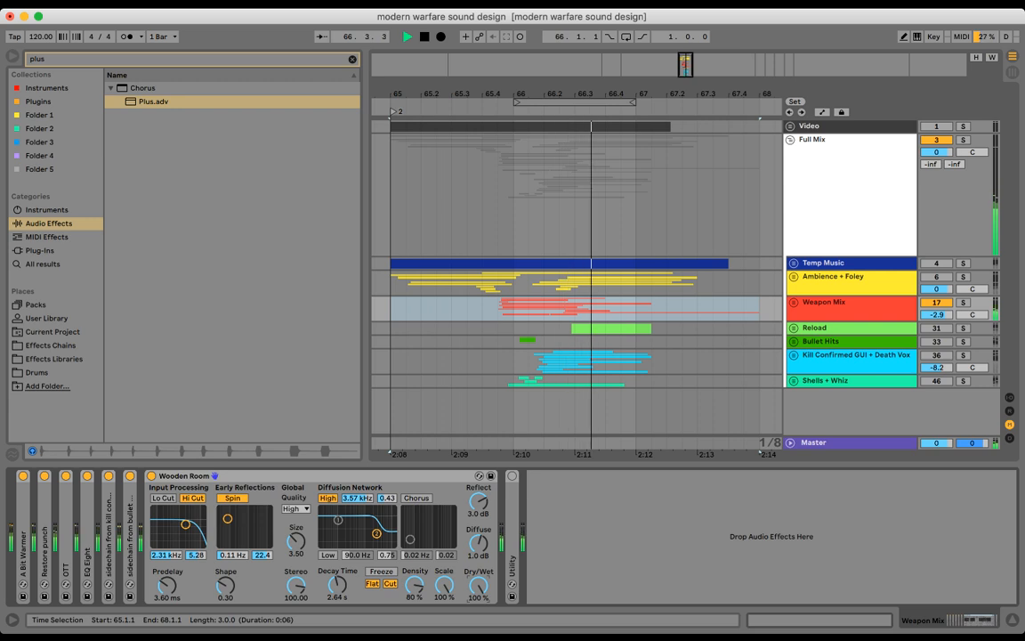
{"action": "key", "text": "space"}
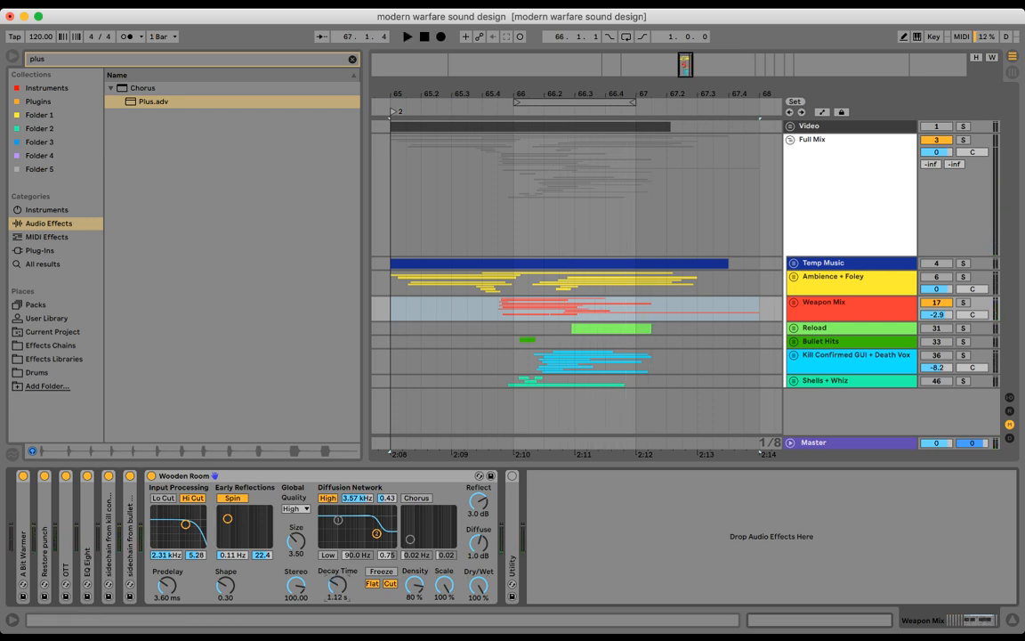
- Shorten Wooden Room's Decay Time to 649 ms and audition the fully wet burst again
{"action": "left_click_drag", "start_coordinate": [337, 585], "coordinate": [337, 620]}
{"action": "key", "text": "space"}
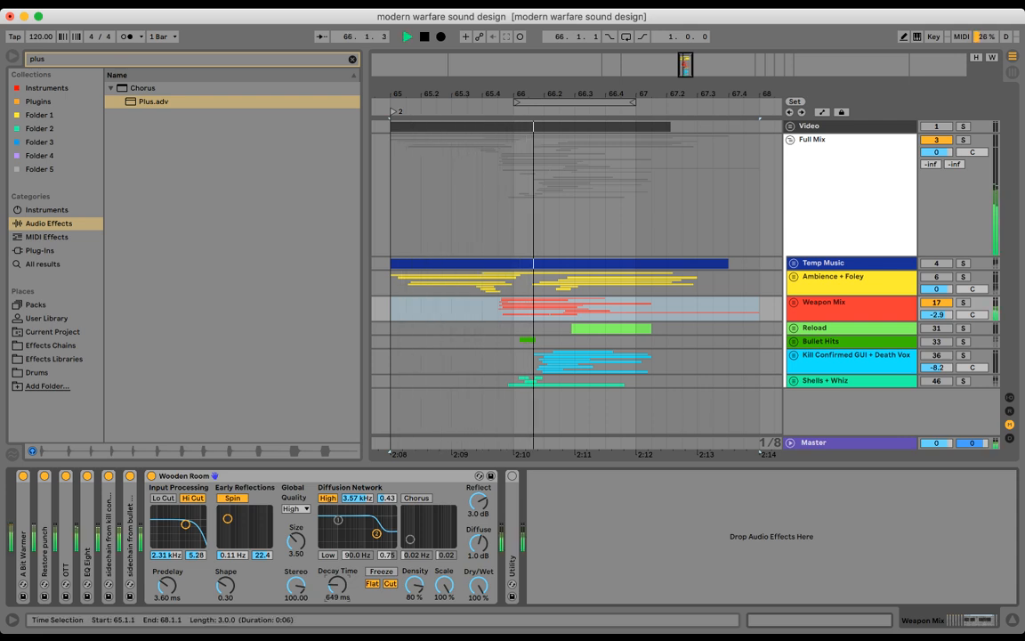
{"action": "key", "text": "space"}
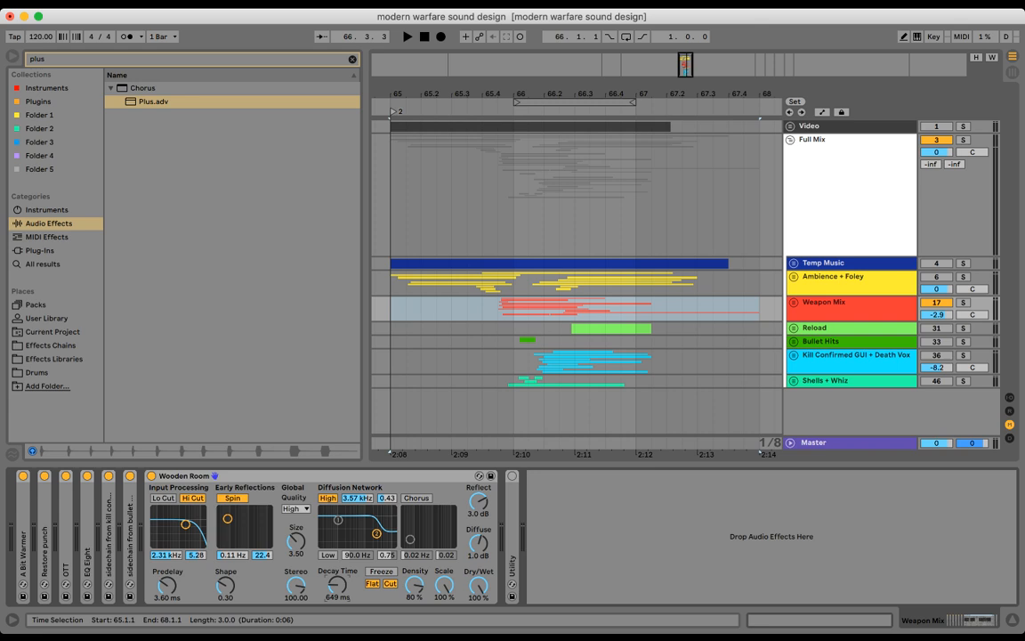
{"action": "key", "text": "a"}
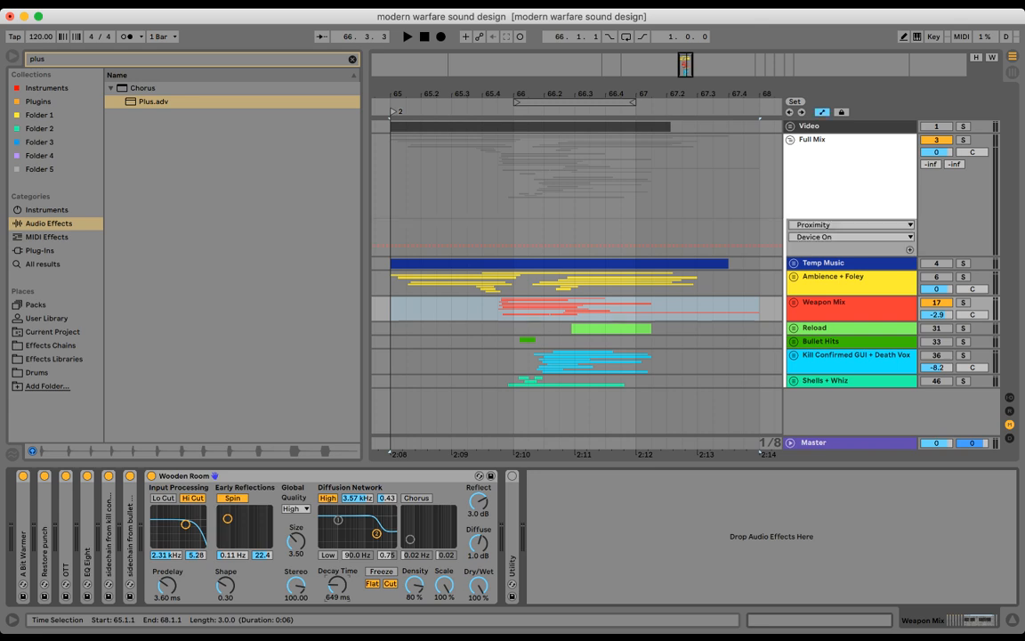
{"action": "key", "text": "a"}
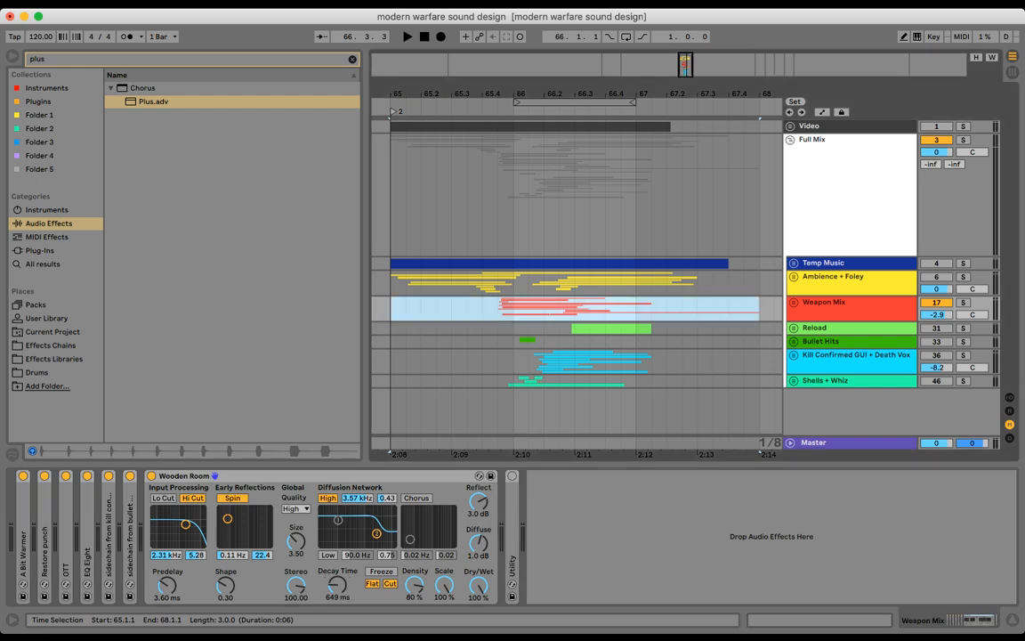
- Set Wooden Room's Dry/Wet to 8.7 % and audition the burst from 65.4.1
{"action": "left_click", "coordinate": [497, 308]}
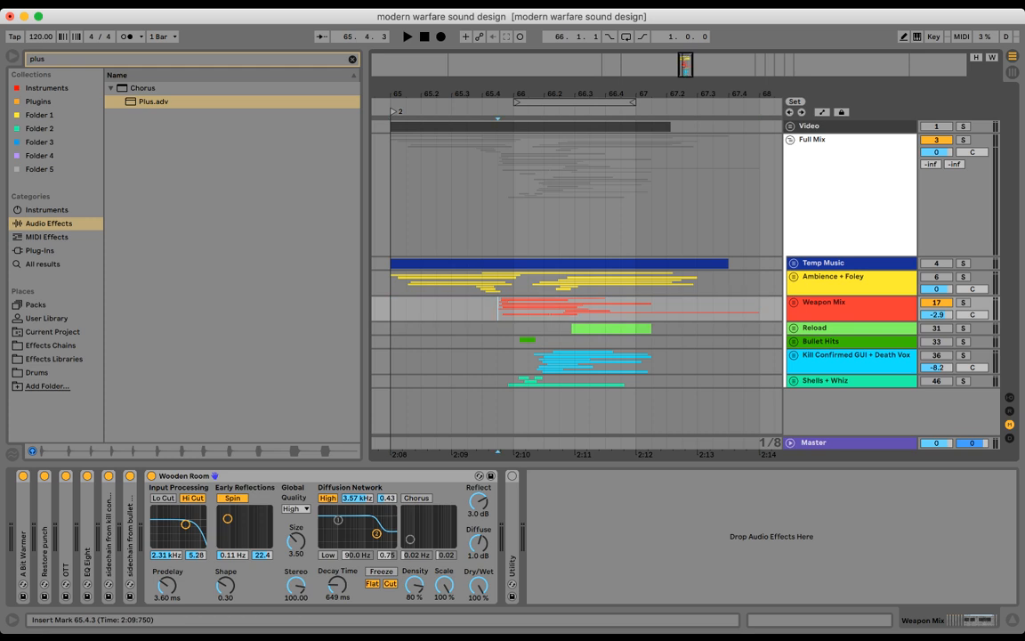
{"action": "left_click_drag", "start_coordinate": [479, 586], "coordinate": [479, 637]}
{"action": "left_click_drag", "start_coordinate": [478, 588], "coordinate": [479, 580]}
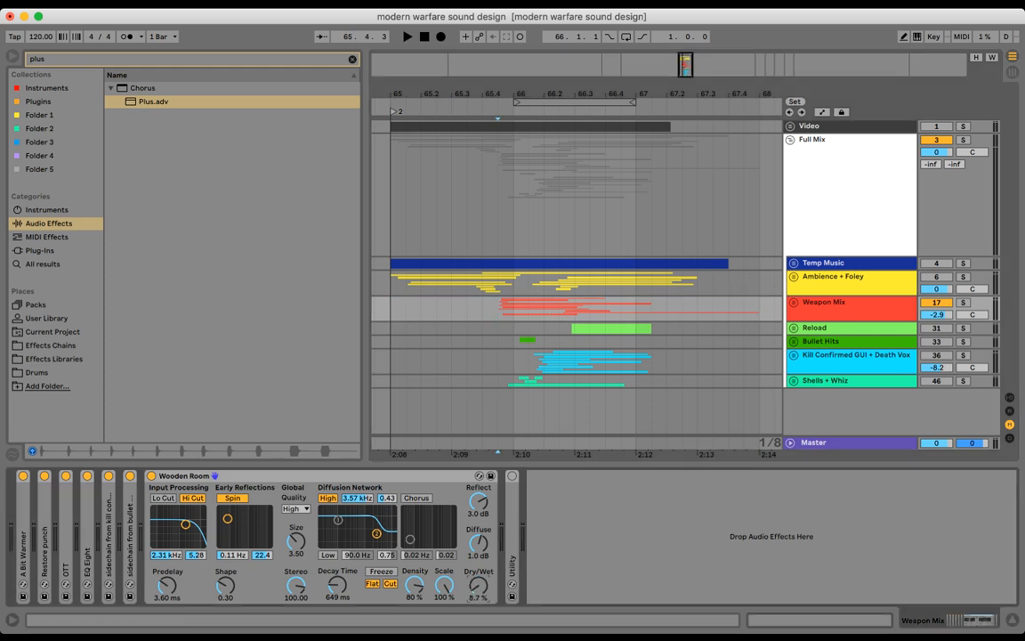
{"action": "left_click", "coordinate": [482, 309]}
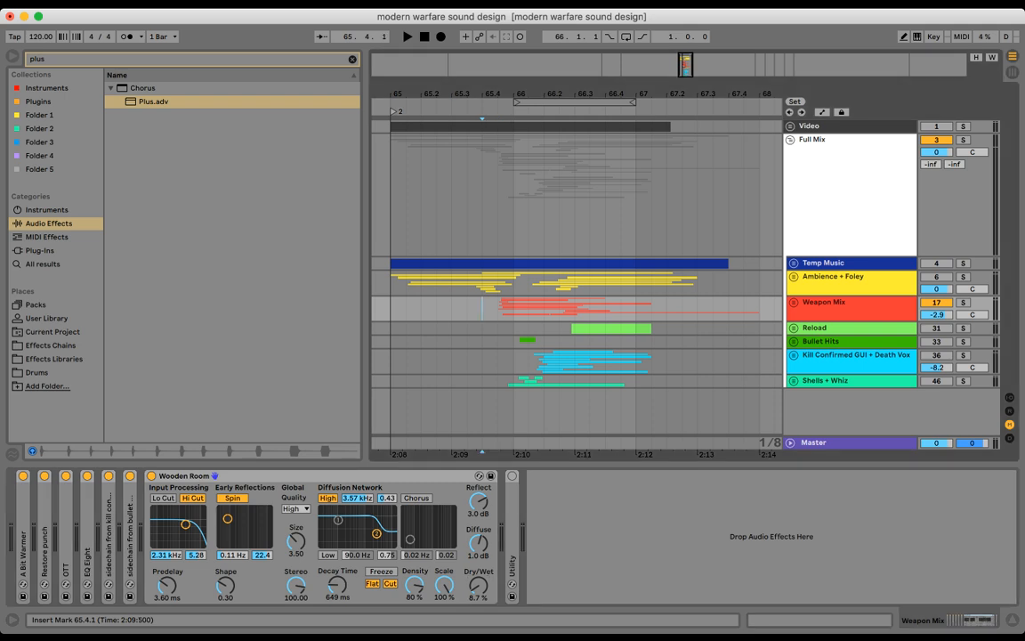
{"action": "key", "text": "space"}
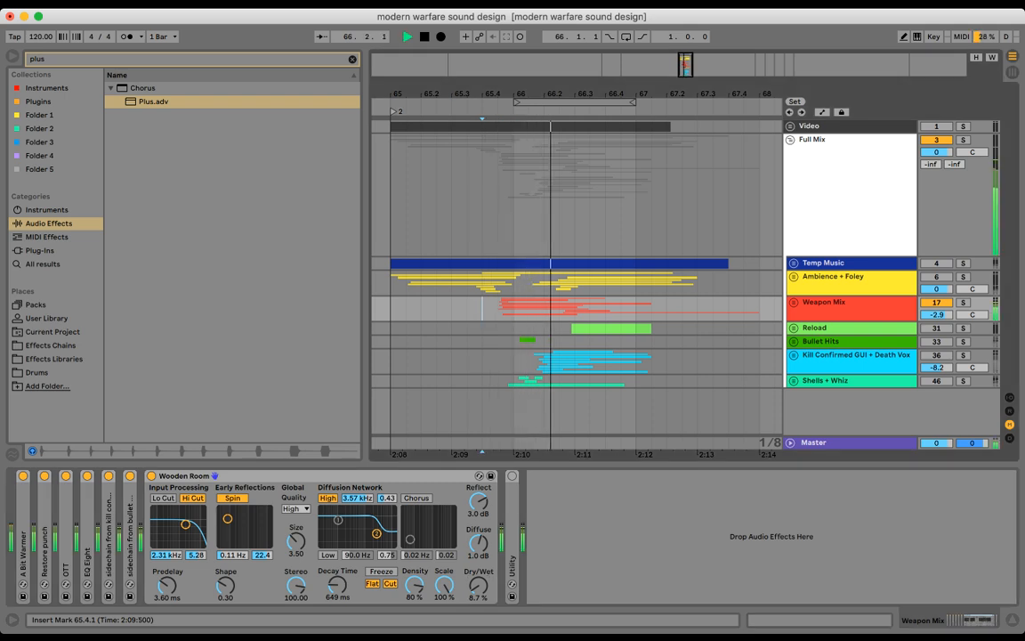
{"action": "key", "text": "space"}
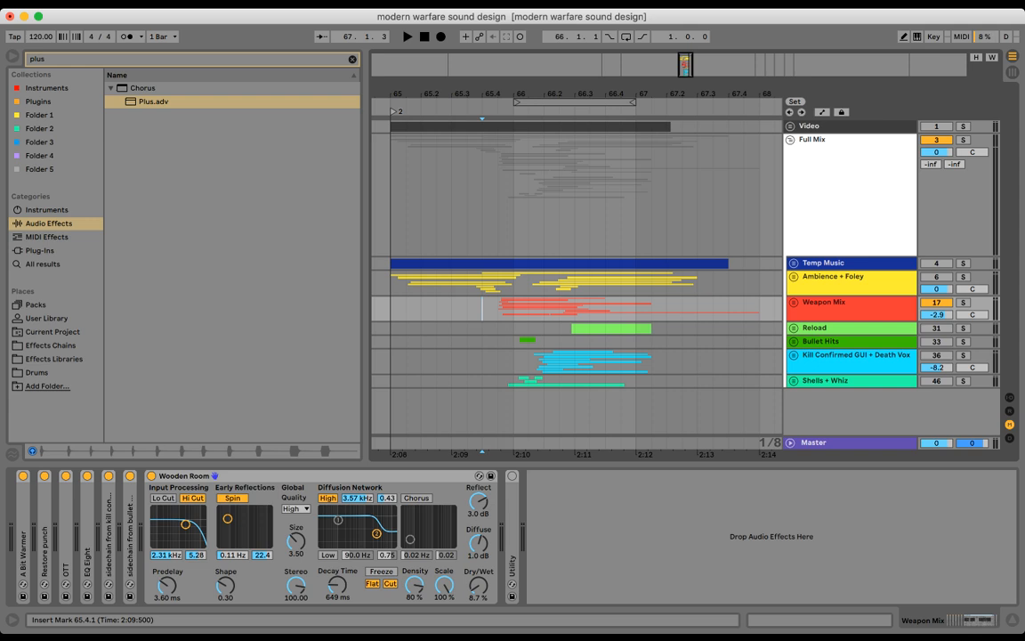
- Mark the Weapon Mix range from 67.4.1 to 68.1.1, fold Wooden Room and unfold the Utility device
{"action": "left_click", "coordinate": [497, 308]}
{"action": "left_click_drag", "start_coordinate": [498, 308], "coordinate": [729, 308]}
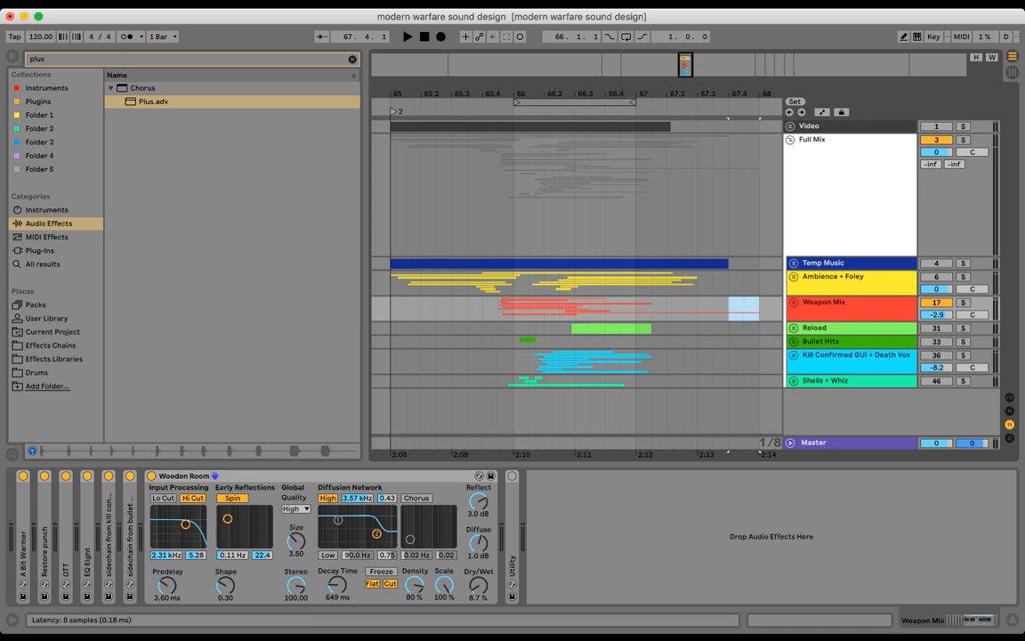
{"action": "double_click", "coordinate": [249, 476]}
{"action": "double_click", "coordinate": [173, 553]}
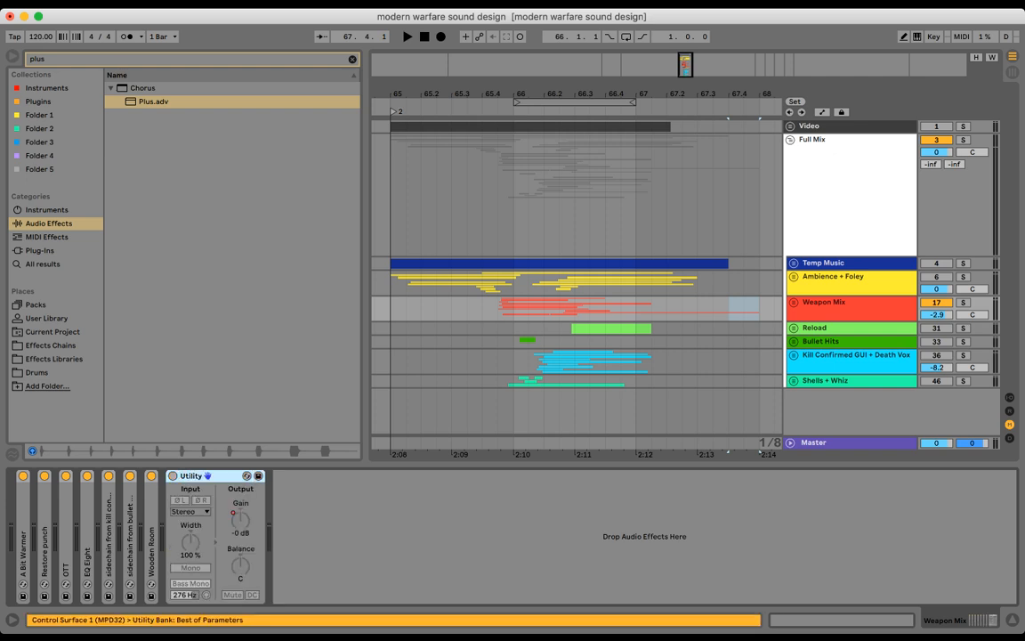
- Show automation, unfold the Weapon Mix group, and display the Utility's Gain automation curve
{"action": "key", "text": "a"}
{"action": "left_click", "coordinate": [824, 303]}
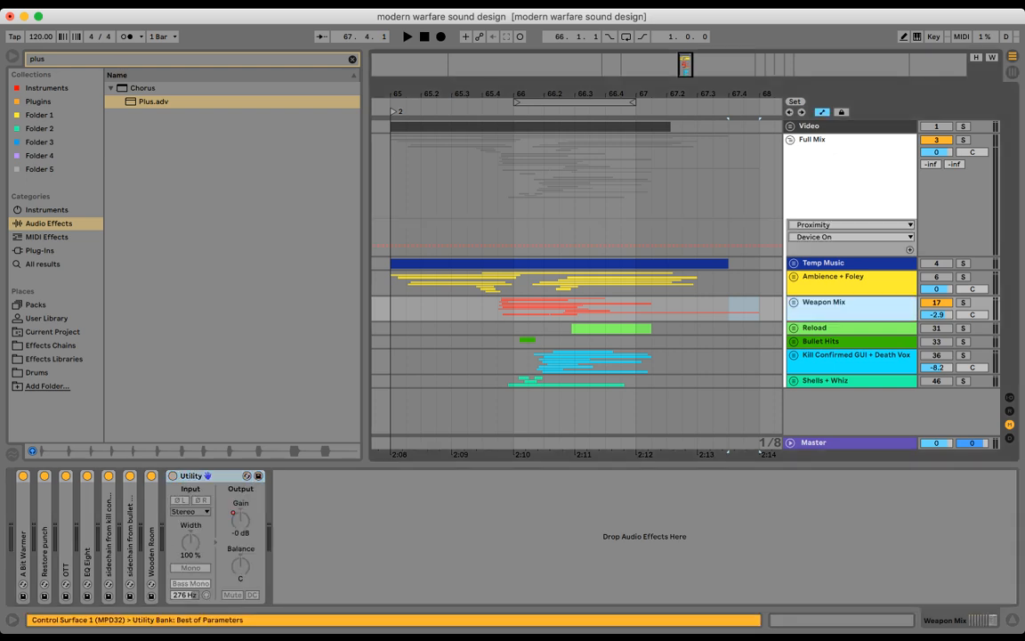
{"action": "left_click", "coordinate": [794, 303]}
{"action": "scroll", "coordinate": [793, 302], "scroll_direction": "down", "scroll_amount": 3}
{"action": "key", "text": "a"}
{"action": "key", "text": "a"}
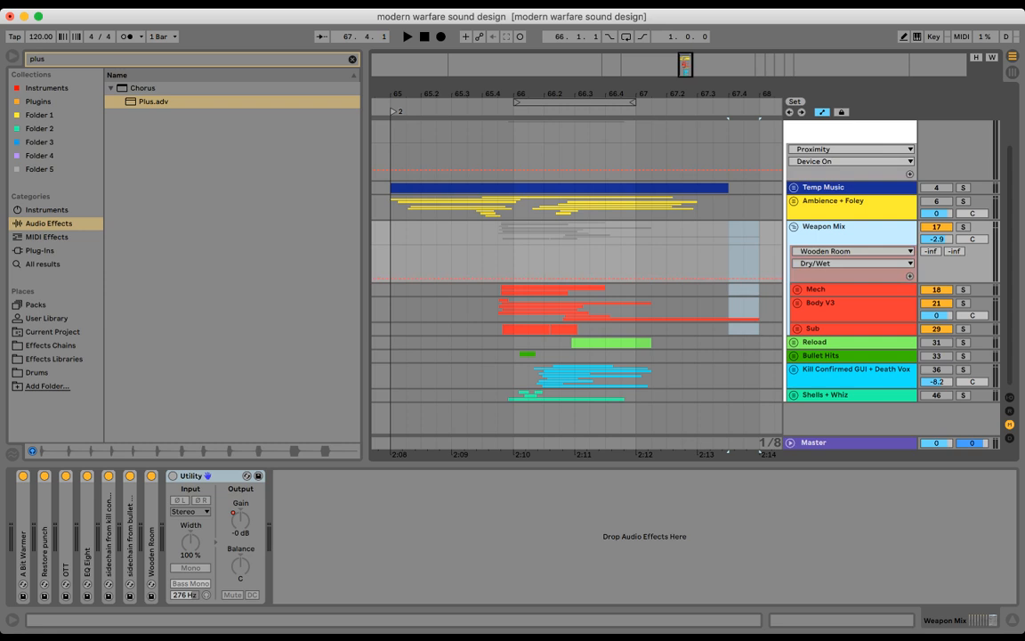
{"action": "left_click", "coordinate": [190, 476]}
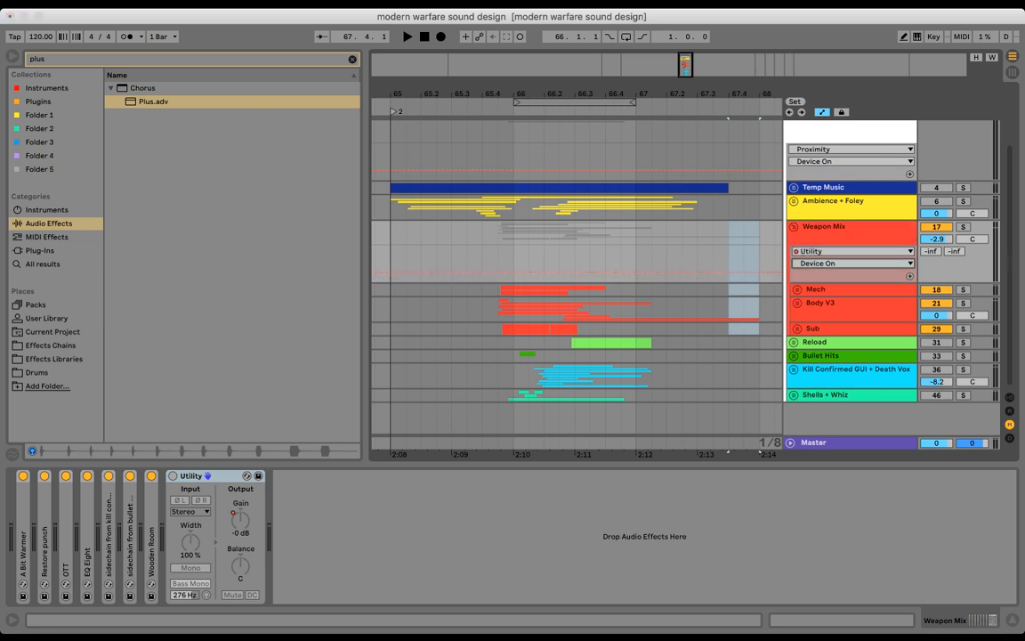
{"action": "left_click", "coordinate": [828, 356]}
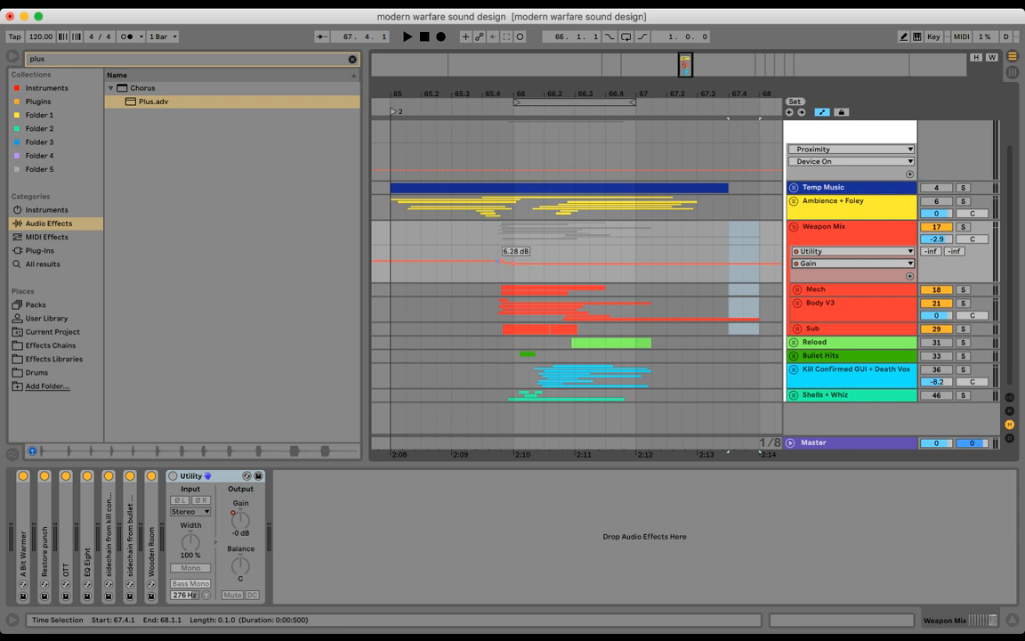
- Audition the burst from 65.4.3 with Utility bypassed, and again after turning Utility on
{"action": "left_click", "coordinate": [498, 261]}
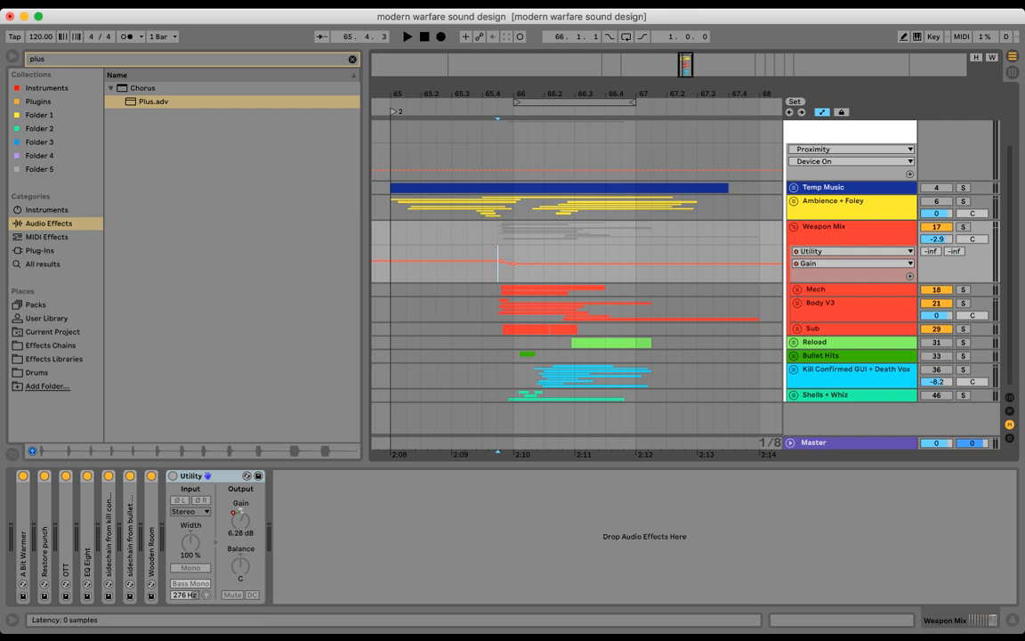
{"action": "key", "text": "space"}
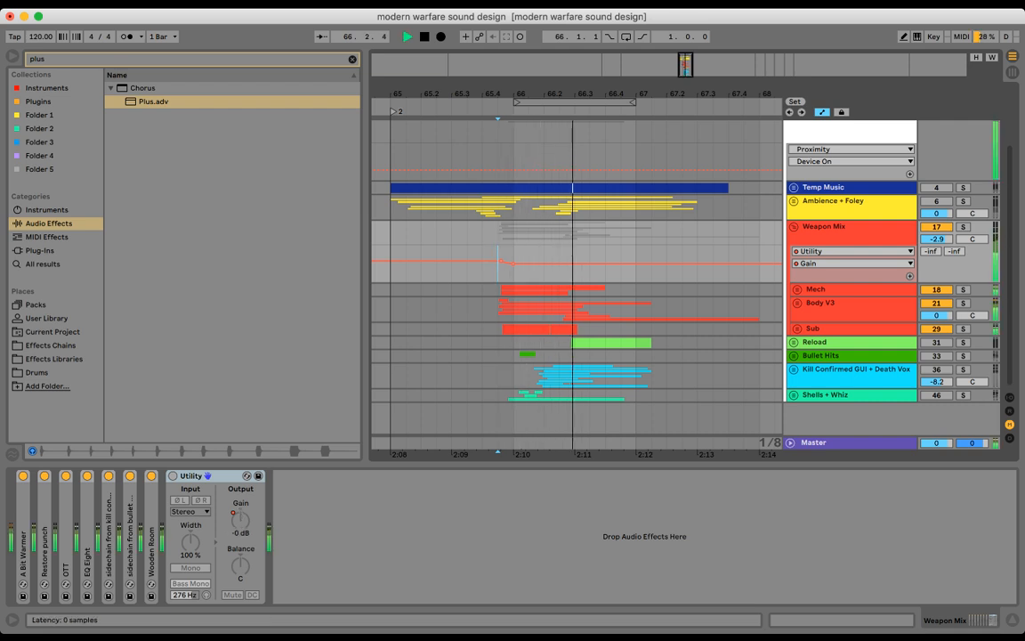
{"action": "key", "text": "space"}
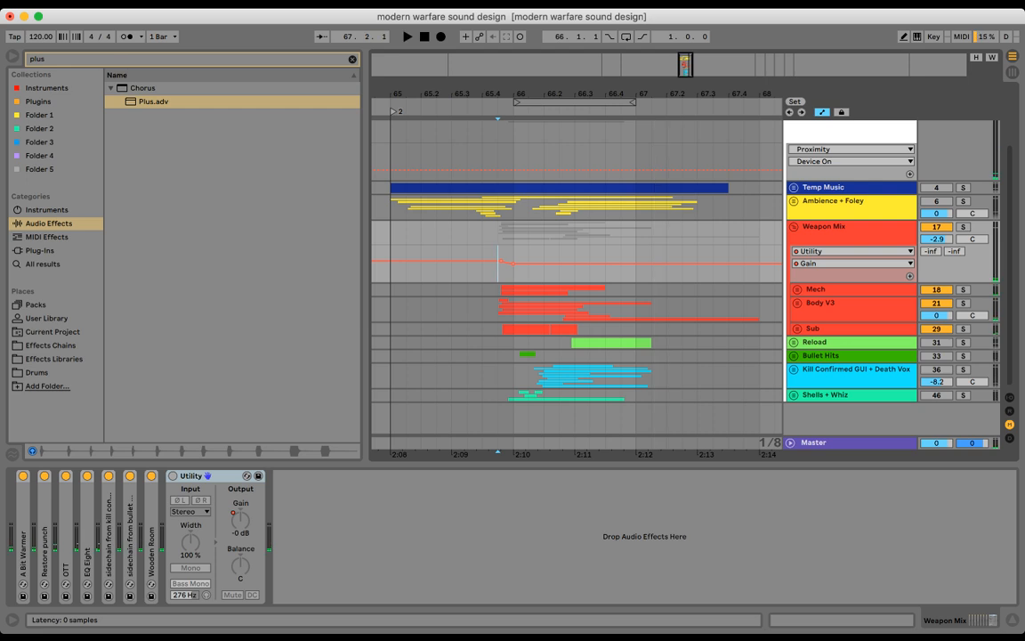
{"action": "left_click", "coordinate": [172, 476]}
{"action": "key", "text": "space"}
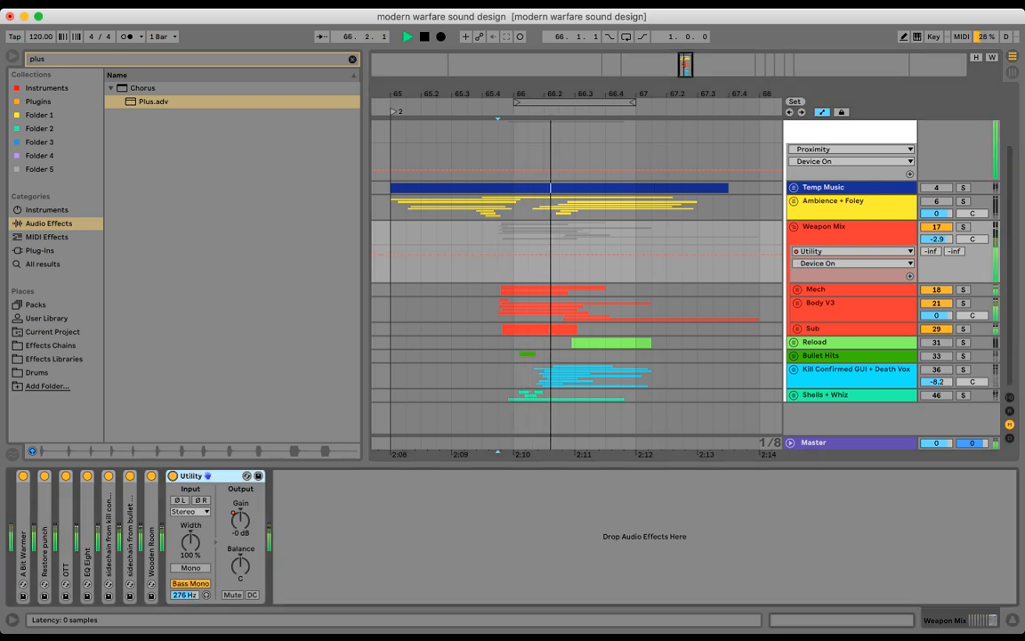
{"action": "key", "text": "space"}
- Hide automation, fold the Weapon Mix group, and select the Full Mix group to show its Wide Ambience reverb
{"action": "key", "text": "a"}
{"action": "scroll", "coordinate": [828, 267], "scroll_direction": "up", "scroll_amount": 3}
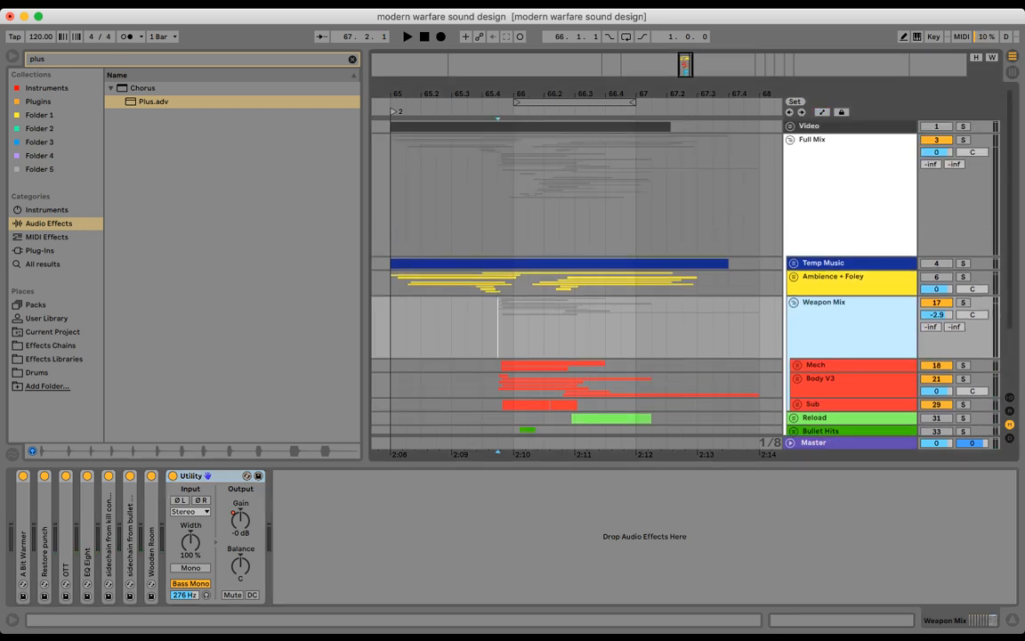
{"action": "left_click", "coordinate": [793, 303]}
{"action": "left_click", "coordinate": [827, 178]}
{"action": "left_click", "coordinate": [59, 476]}
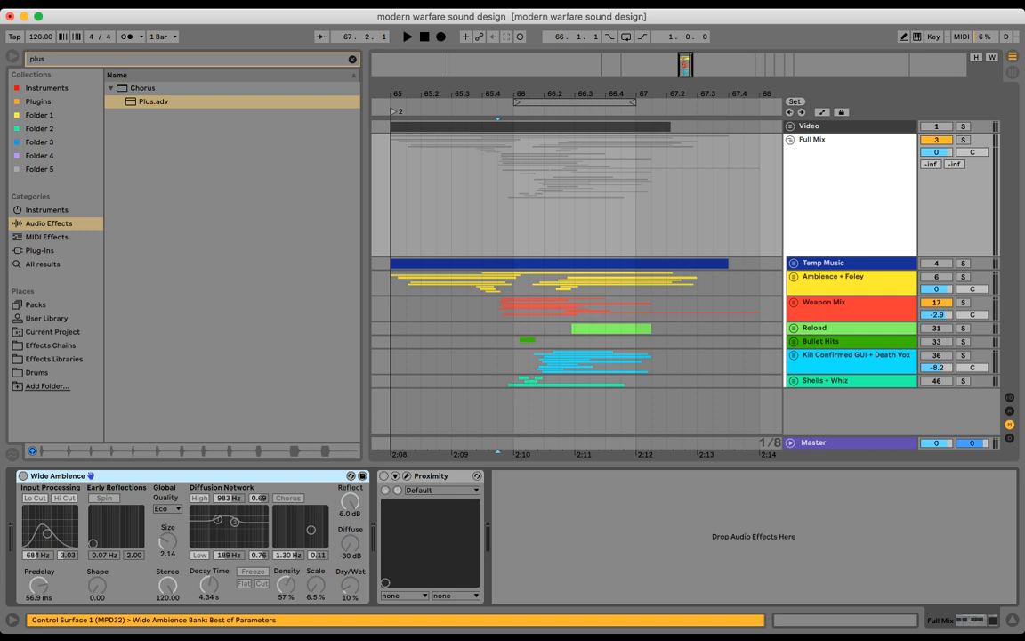
- Turn on the Wide Ambience reverb and audition the burst from 65.4.1 with its Dry/Wet at 100 %
{"action": "left_click", "coordinate": [23, 476]}
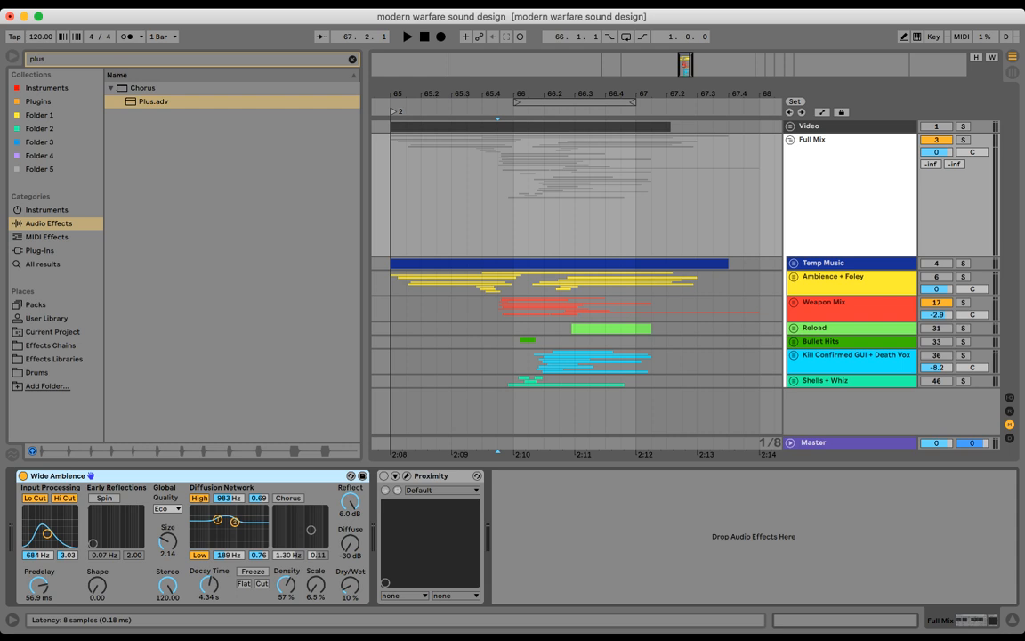
{"action": "left_click_drag", "start_coordinate": [350, 585], "coordinate": [350, 503]}
{"action": "left_click", "coordinate": [482, 218]}
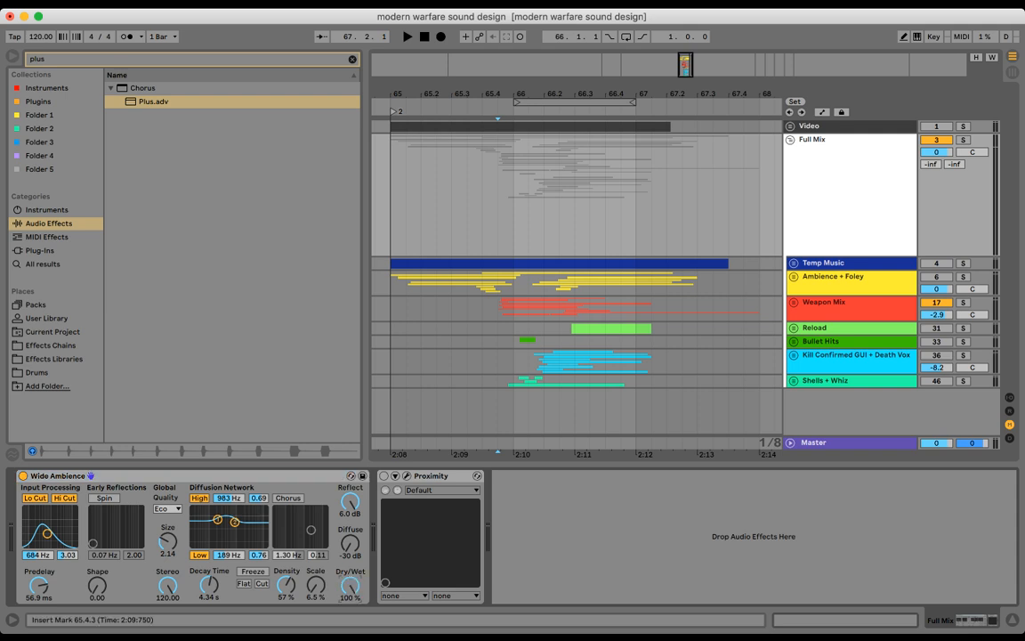
{"action": "key", "text": "space"}
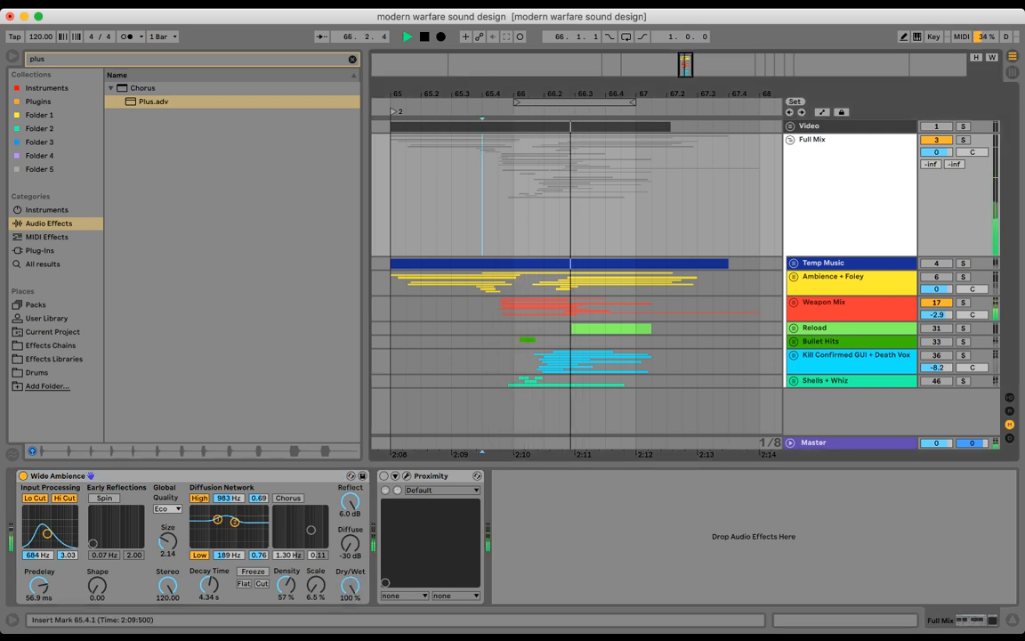
{"action": "key", "text": "space"}
- Undo the Dry/Wet change on Wide Ambience and turn on the Proximity effect
{"action": "key", "text": "super+z"}
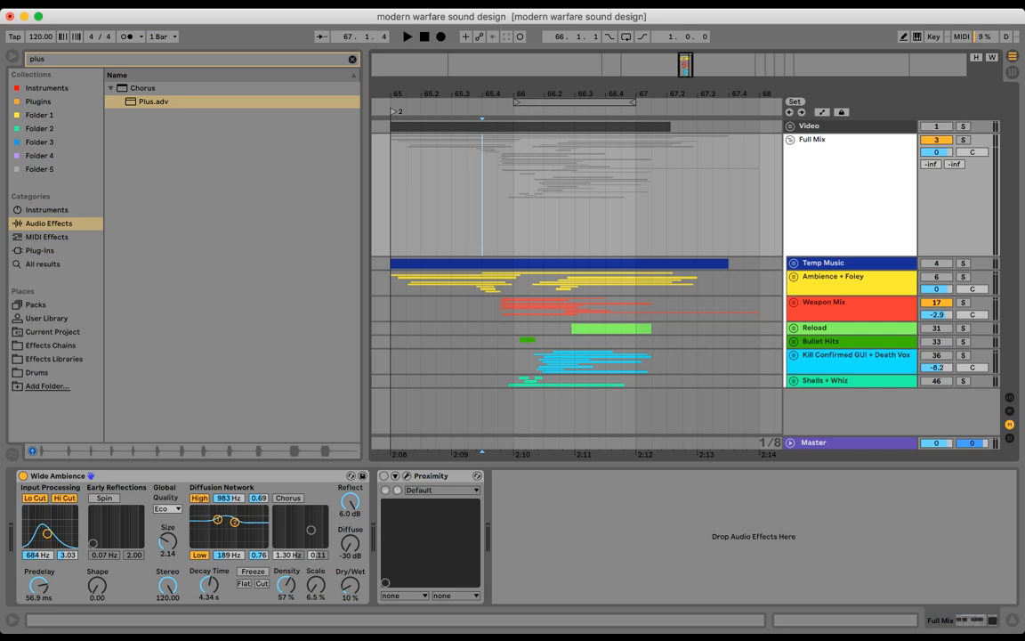
{"action": "left_click", "coordinate": [384, 477]}
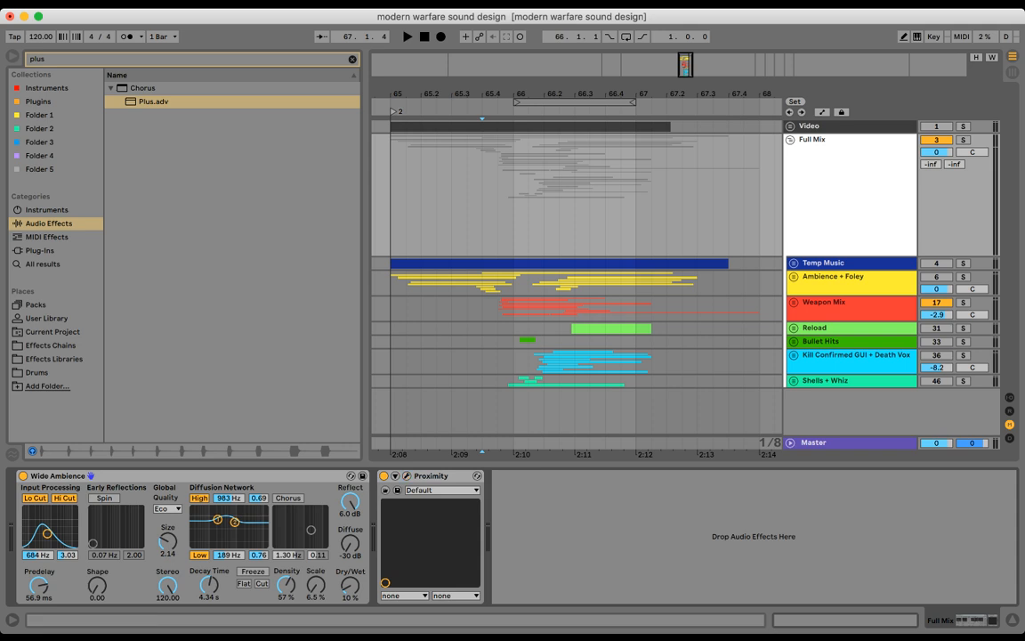
- Reactivate the Temp Music, Ambience + Foley, Reload, Bullet Hits, Kill Confirmed GUI + Death Vox and Shells + Whiz groups
{"action": "left_click", "coordinate": [936, 277]}
{"action": "left_click", "coordinate": [936, 263]}
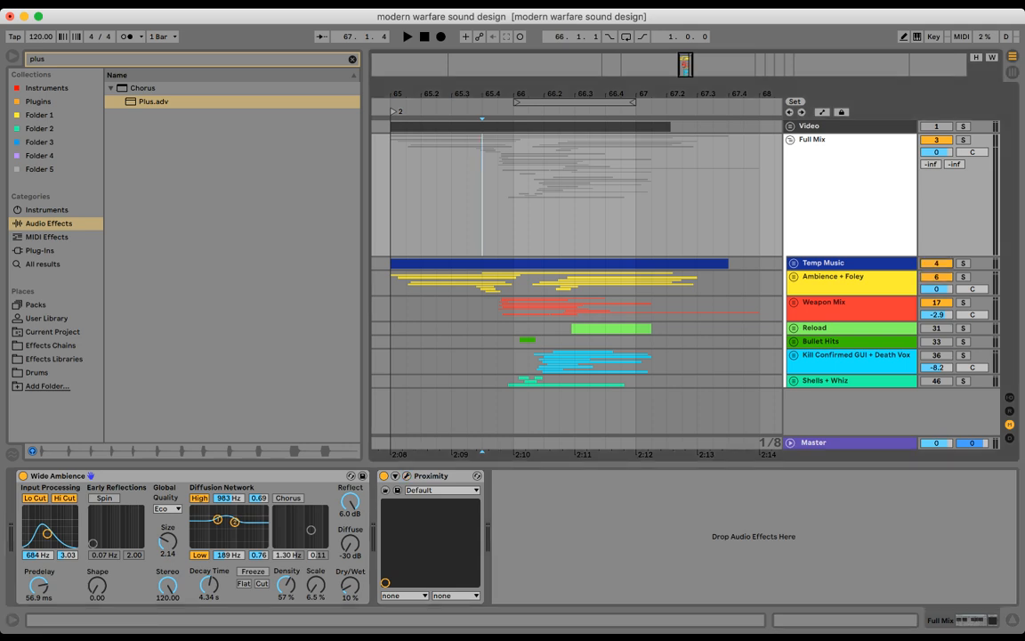
{"action": "left_click", "coordinate": [936, 328]}
{"action": "left_click", "coordinate": [936, 342]}
{"action": "left_click", "coordinate": [936, 355]}
{"action": "left_click", "coordinate": [936, 381]}
- Mark the full length of the Full Mix group across its tracks, from 64.4.1 to 68.2.1
{"action": "left_click_drag", "start_coordinate": [609, 93], "coordinate": [610, 80]}
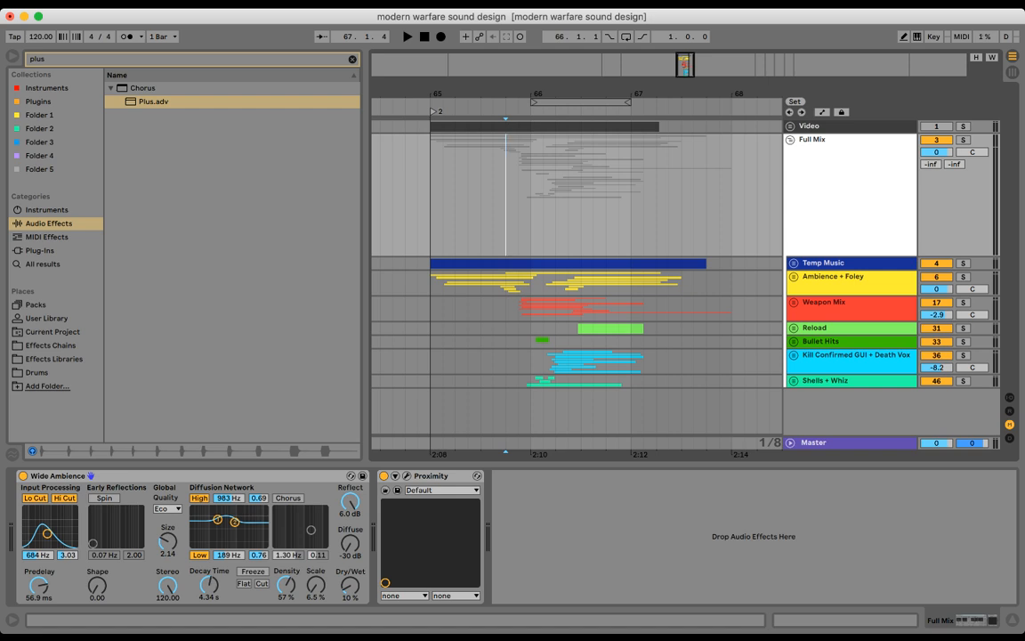
{"action": "left_click_drag", "start_coordinate": [431, 214], "coordinate": [731, 214]}
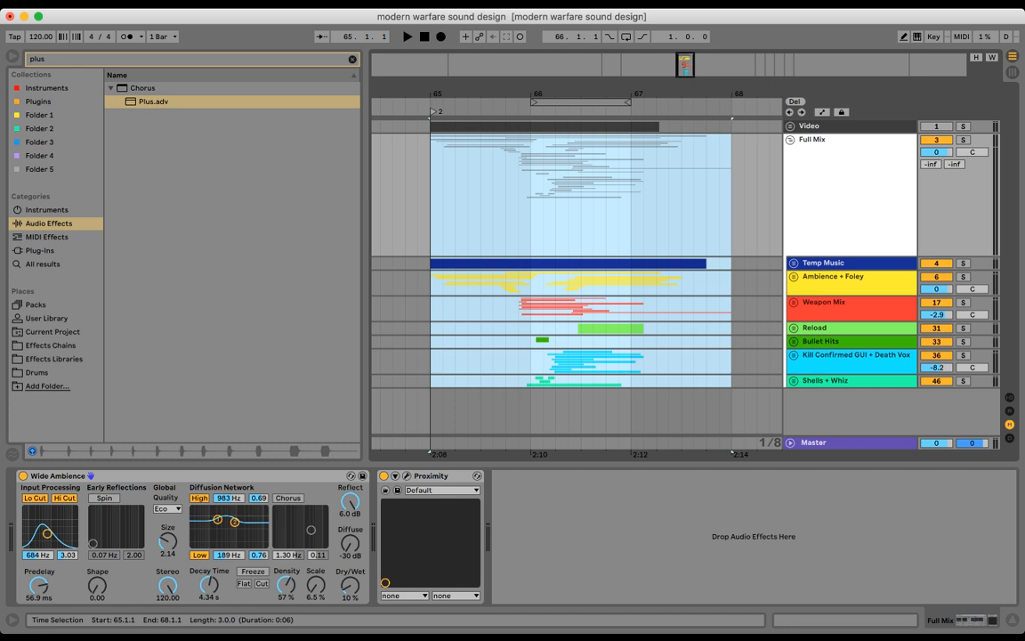
{"action": "key", "text": "Right"}
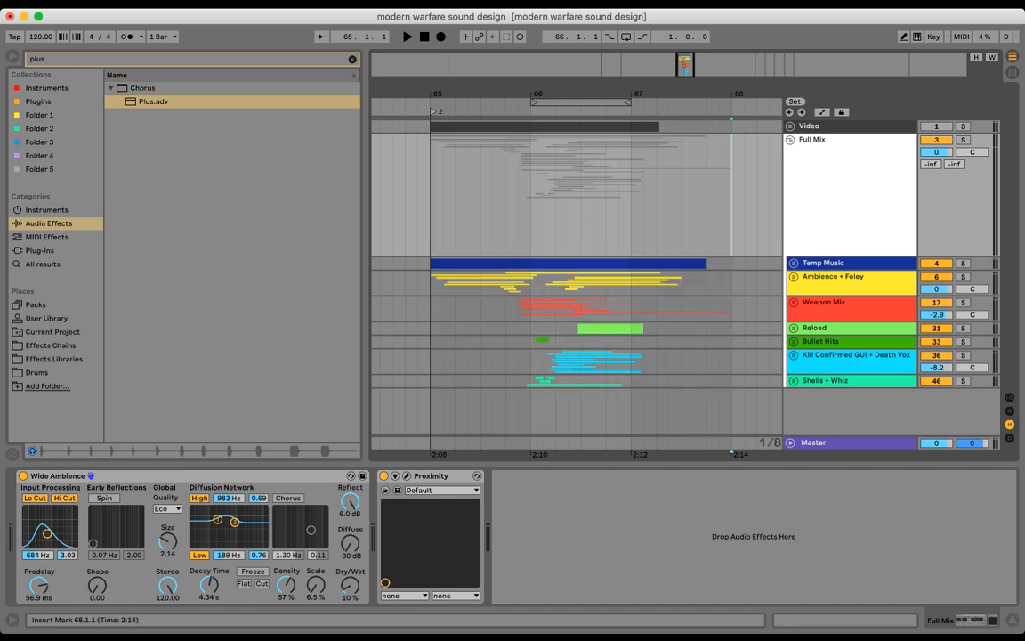
{"action": "key", "text": "shift+Left"}
{"action": "key", "text": "shift+Left"}
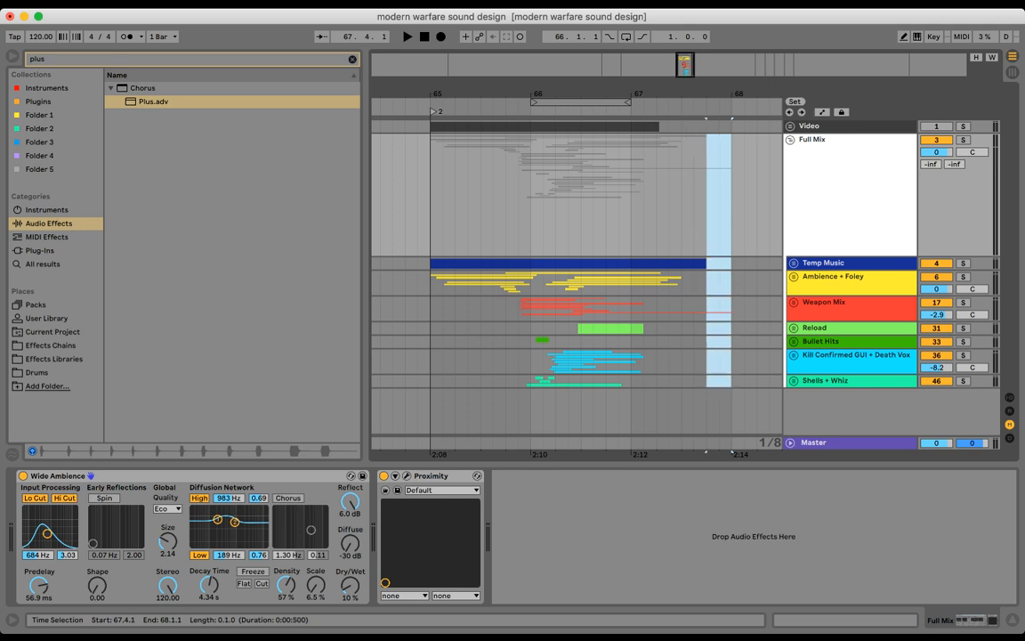
{"action": "key", "text": "shift+Left"}
{"action": "key", "text": "shift+Left"}
{"action": "key", "text": "shift+Left"}
{"action": "key", "text": "shift+Left"}
{"action": "key", "text": "shift+Left"}
{"action": "key", "text": "shift+Left"}
{"action": "key", "text": "shift+Left"}
{"action": "key", "text": "shift+Left"}
{"action": "key", "text": "shift+Left"}
{"action": "key", "text": "shift+Left"}
{"action": "key", "text": "shift+Left"}
{"action": "key", "text": "shift+Left"}
{"action": "key", "text": "shift+Left"}
{"action": "key", "text": "shift+Left"}
{"action": "key", "text": "shift+Left"}
{"action": "key", "text": "shift+Left"}
{"action": "key", "text": "shift+Left"}
{"action": "key", "text": "shift+Left"}
{"action": "key", "text": "shift+Left"}
{"action": "key", "text": "shift+Left"}
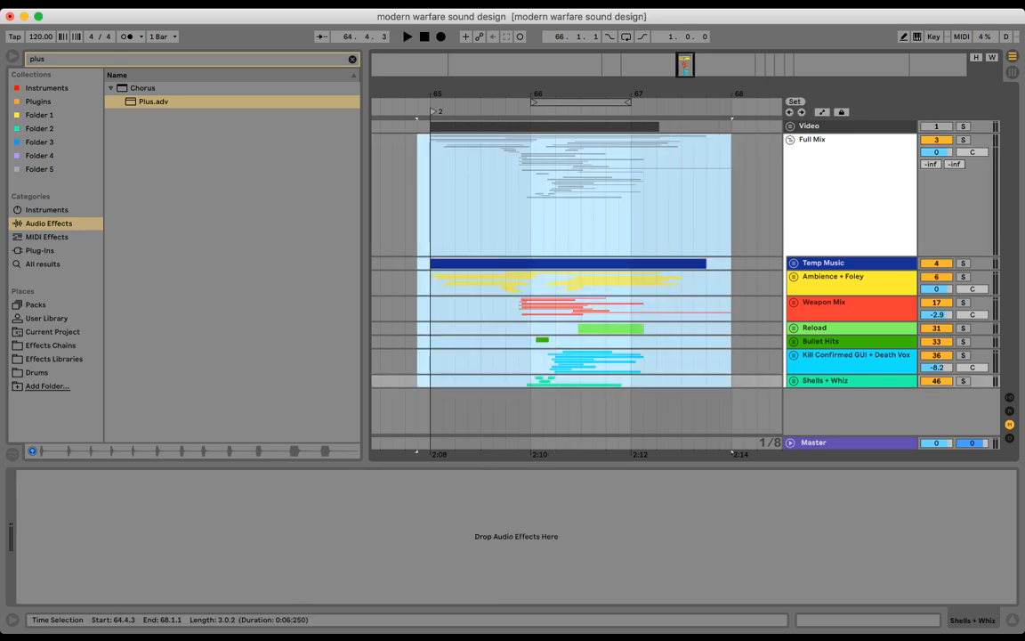
{"action": "key", "text": "Left"}
{"action": "key", "text": "shift+Right"}
{"action": "key", "text": "shift+Right"}
{"action": "key", "text": "shift+Right"}
{"action": "key", "text": "shift+Right"}
{"action": "key", "text": "shift+Right"}
{"action": "key", "text": "shift+Right"}
{"action": "key", "text": "shift+Right"}
{"action": "key", "text": "shift+Right"}
{"action": "key", "text": "shift+Right"}
{"action": "key", "text": "shift+Right"}
{"action": "key", "text": "shift+Right"}
{"action": "key", "text": "shift+Right"}
{"action": "key", "text": "shift+Right"}
{"action": "key", "text": "shift+Right"}
{"action": "key", "text": "shift+Right"}
{"action": "key", "text": "shift+Right"}
{"action": "key", "text": "shift+Right"}
{"action": "key", "text": "shift+Right"}
{"action": "key", "text": "shift+Right"}
{"action": "key", "text": "shift+Right"}
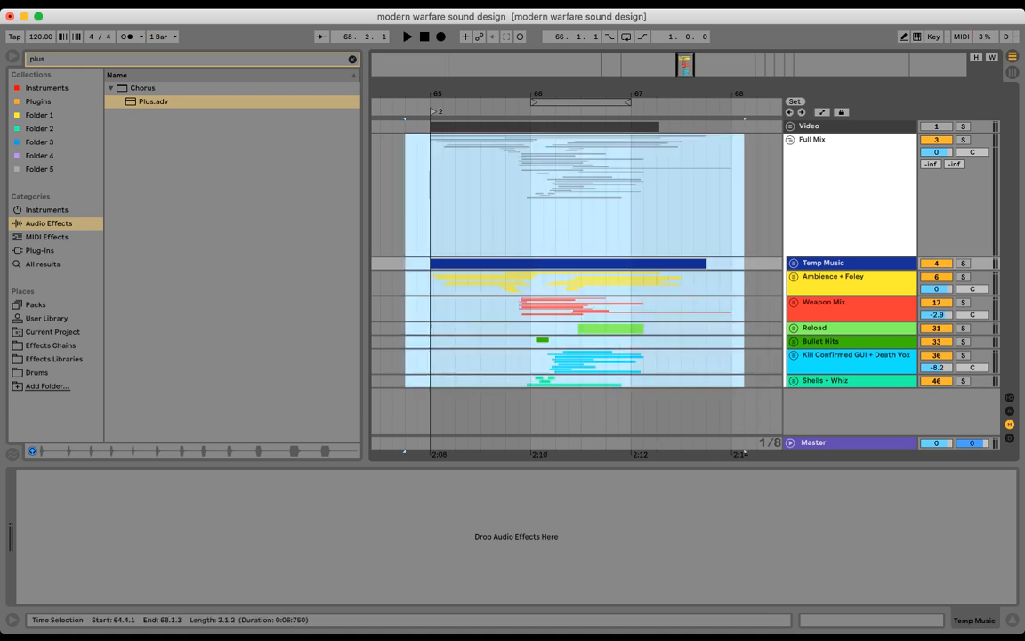
{"action": "key", "text": "Right"}
{"action": "key", "text": "shift+Left"}
{"action": "key", "text": "shift+Left"}
{"action": "key", "text": "shift+Left"}
{"action": "key", "text": "shift+Left"}
{"action": "key", "text": "shift+Left"}
{"action": "key", "text": "shift+Left"}
{"action": "key", "text": "shift+Left"}
{"action": "key", "text": "shift+Left"}
{"action": "key", "text": "shift+Left"}
{"action": "key", "text": "shift+Left"}
{"action": "key", "text": "shift+Left"}
{"action": "key", "text": "shift+Left"}
{"action": "key", "text": "shift+Left"}
{"action": "key", "text": "shift+Left"}
{"action": "key", "text": "shift+Left"}
{"action": "key", "text": "shift+Left"}
{"action": "key", "text": "shift+Left"}
{"action": "key", "text": "shift+Left"}
{"action": "key", "text": "shift+Left"}
{"action": "key", "text": "shift+Left"}
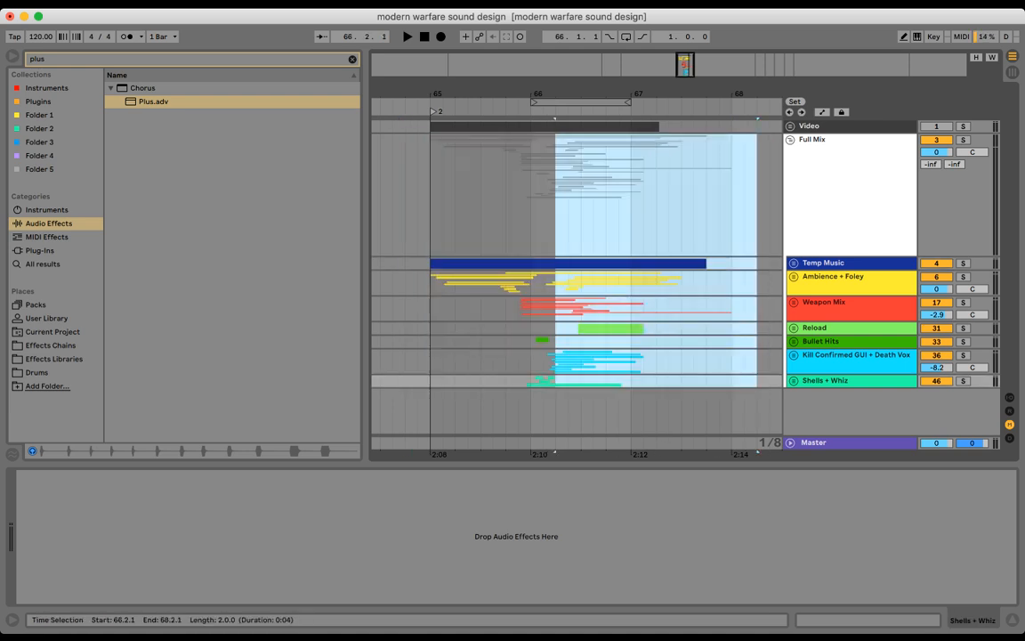
{"action": "key", "text": "shift+Left"}
{"action": "key", "text": "shift+Left"}
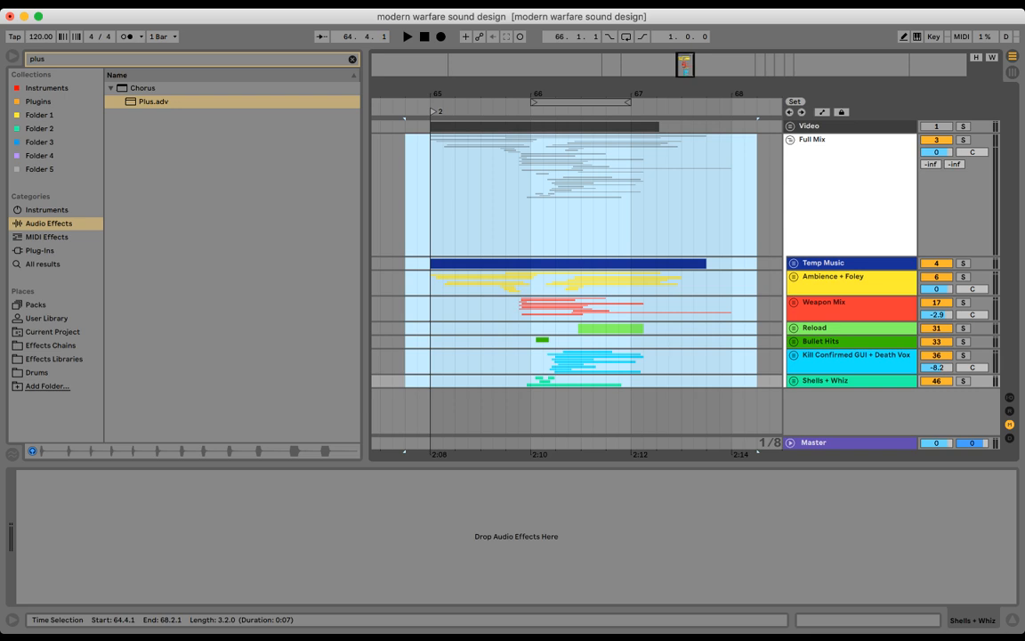
{"action": "left_click_drag", "start_coordinate": [406, 222], "coordinate": [757, 223]}
{"action": "left_click", "coordinate": [519, 196]}
{"action": "left_click_drag", "start_coordinate": [405, 196], "coordinate": [757, 382]}
{"action": "mouse_move", "coordinate": [571, 94]}
{"action": "left_mouse_down"}
{"action": "mouse_move", "coordinate": [545, 77]}
{"action": "mouse_move", "coordinate": [571, 75]}
{"action": "left_mouse_up"}
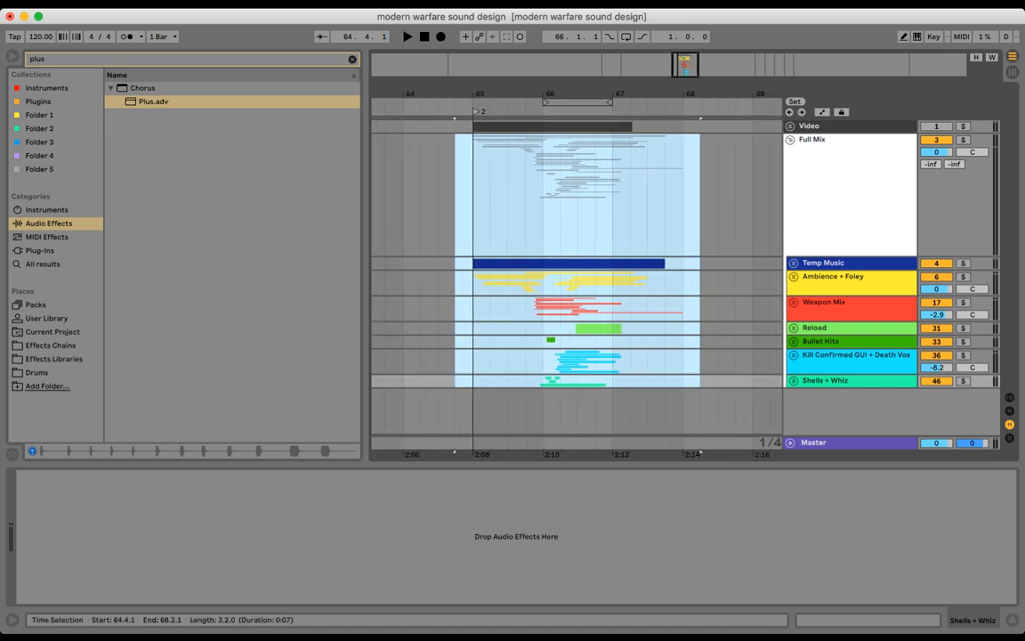
{"action": "left_click", "coordinate": [542, 189]}
{"action": "left_click_drag", "start_coordinate": [455, 185], "coordinate": [701, 381]}
{"action": "left_click", "coordinate": [508, 189]}
{"action": "left_click", "coordinate": [455, 189]}
- Briefly play the full mix from 65.1.1, unfold the Temp Music group and set its volume to -4.1 dB
{"action": "left_click", "coordinate": [473, 189]}
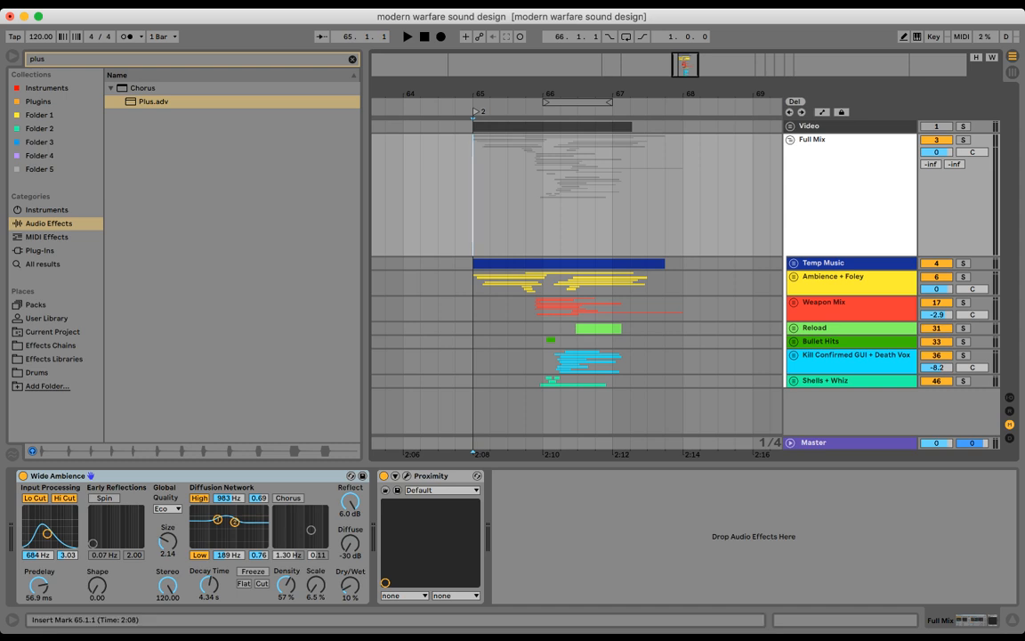
{"action": "key", "text": "space"}
{"action": "key", "text": "space"}
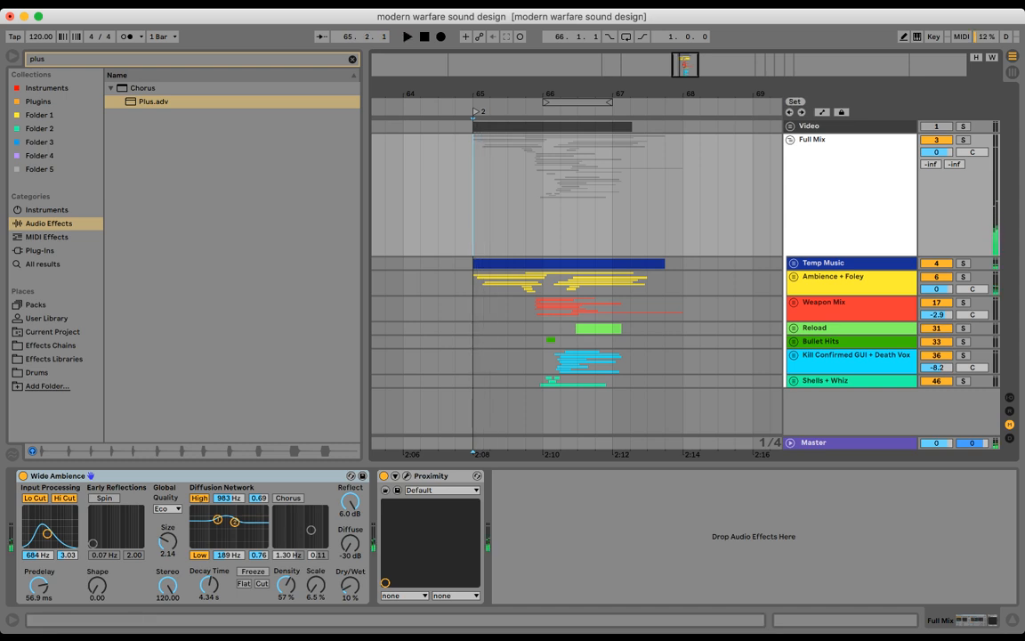
{"action": "left_click", "coordinate": [794, 263]}
{"action": "left_click_drag", "start_coordinate": [936, 276], "coordinate": [936, 290]}
- Audition the full mix three times from 65.1.1 with the adjusted Temp Music level
{"action": "key", "text": "space"}
{"action": "scroll", "coordinate": [578, 285], "scroll_direction": "down", "scroll_amount": 1}
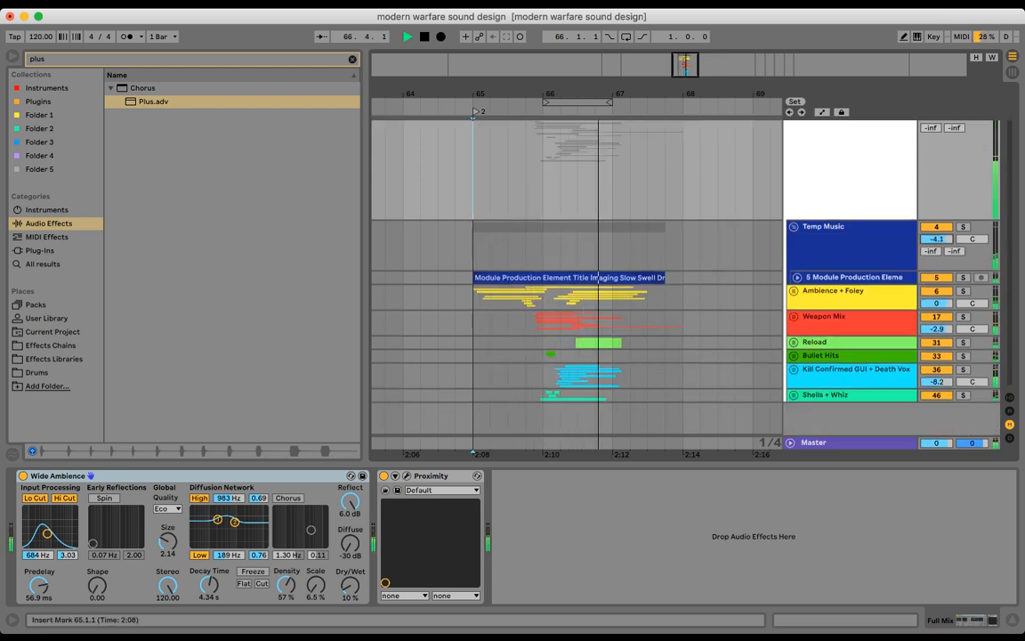
{"action": "key", "text": "space"}
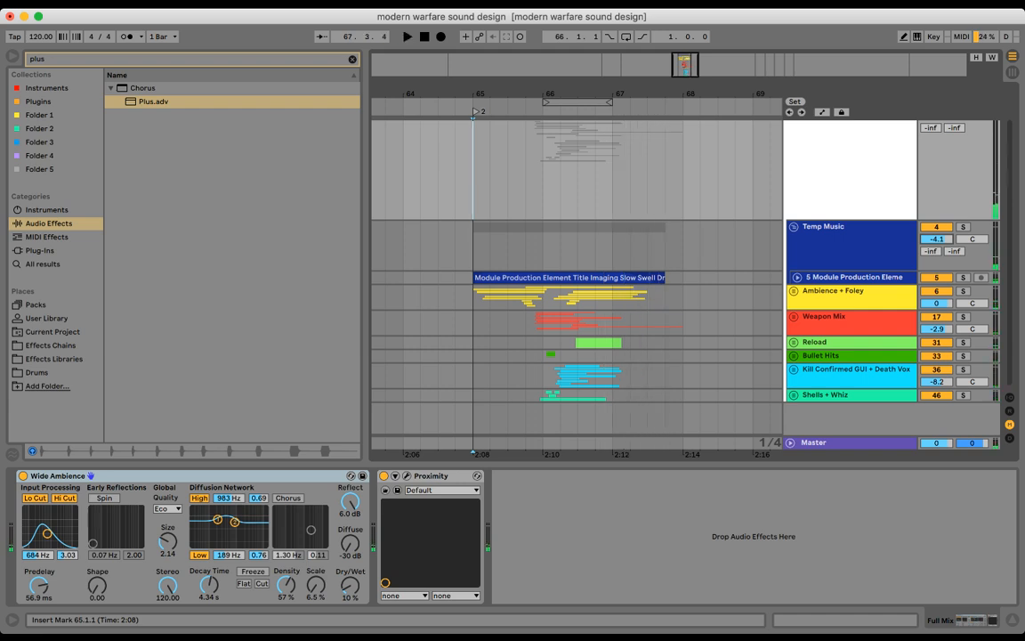
{"action": "left_click", "coordinate": [473, 251]}
{"action": "key", "text": "space"}
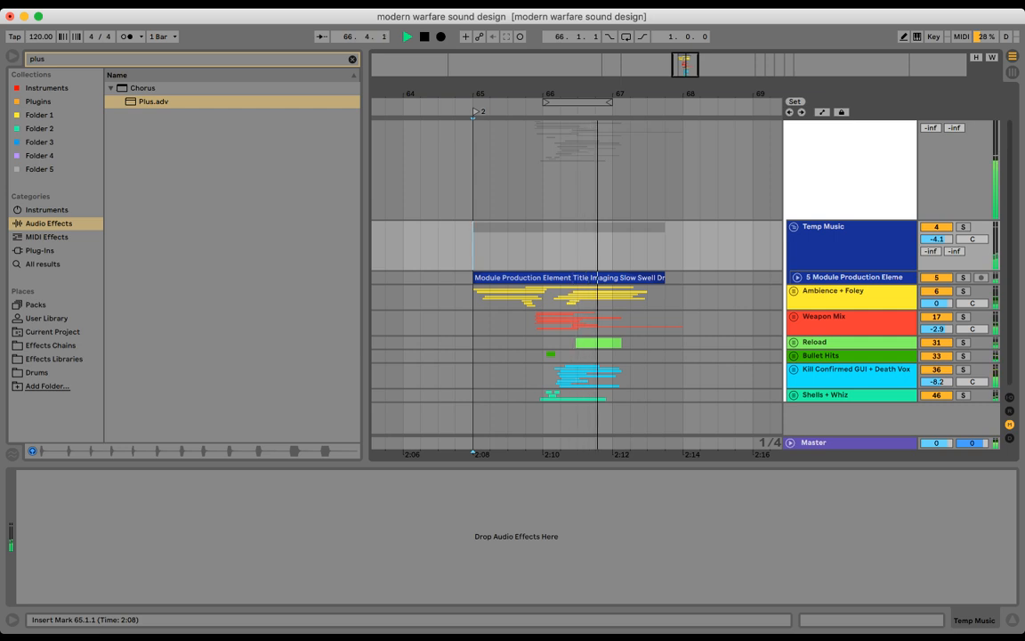
{"action": "key", "text": "space"}
{"action": "key", "text": "space"}
{"action": "key", "text": "space"}
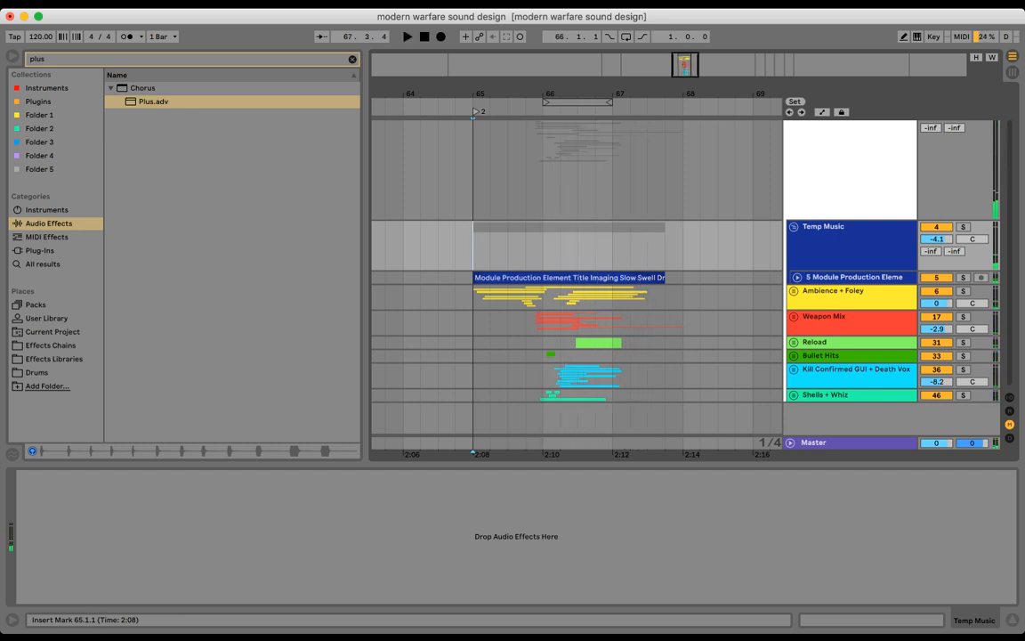